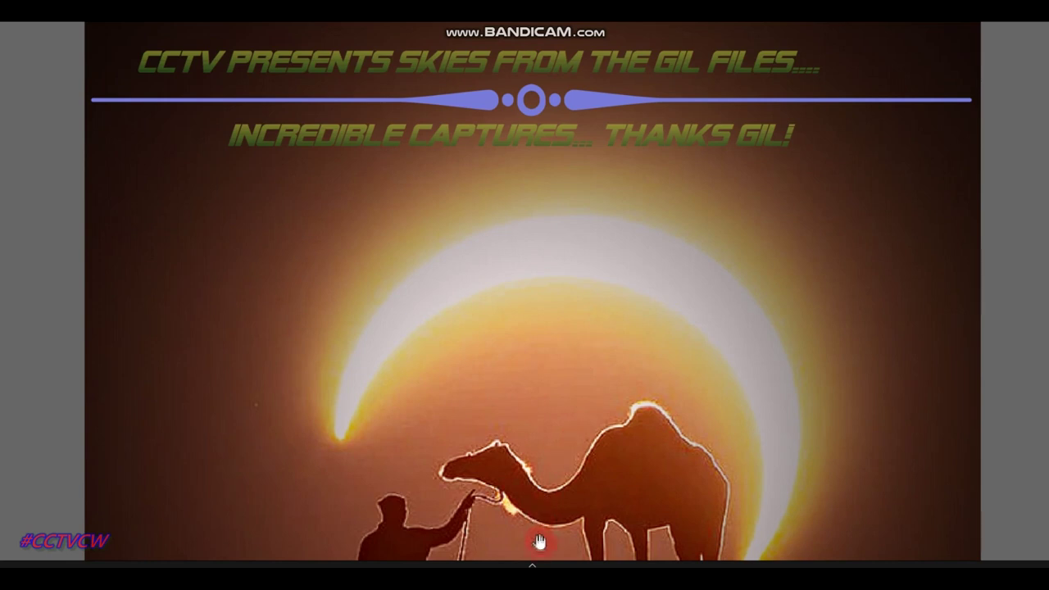
{"action": "left_click", "coordinate": [532, 565]}
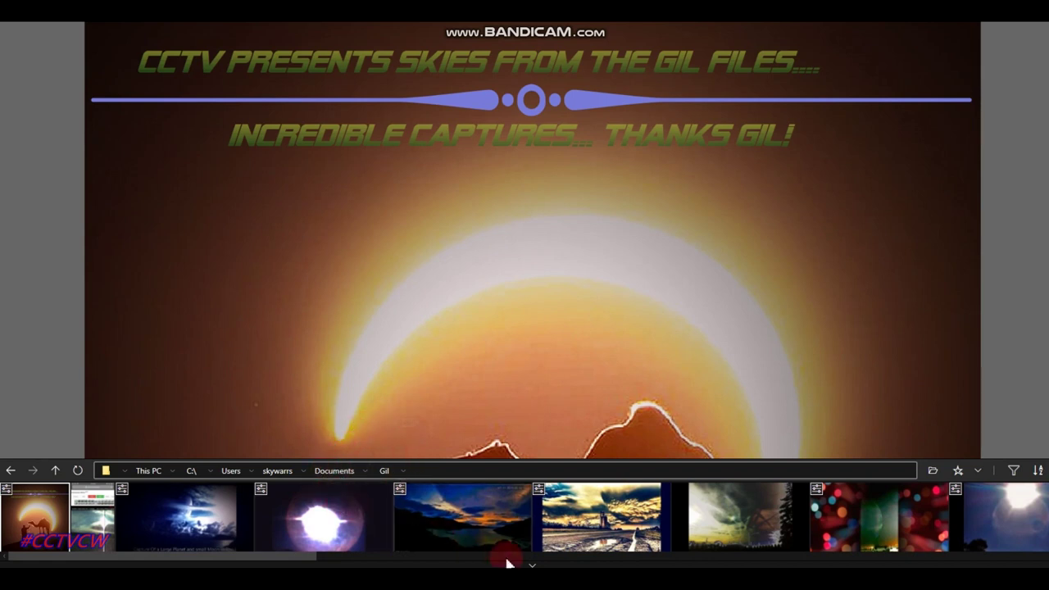
{"action": "left_click", "coordinate": [532, 565]}
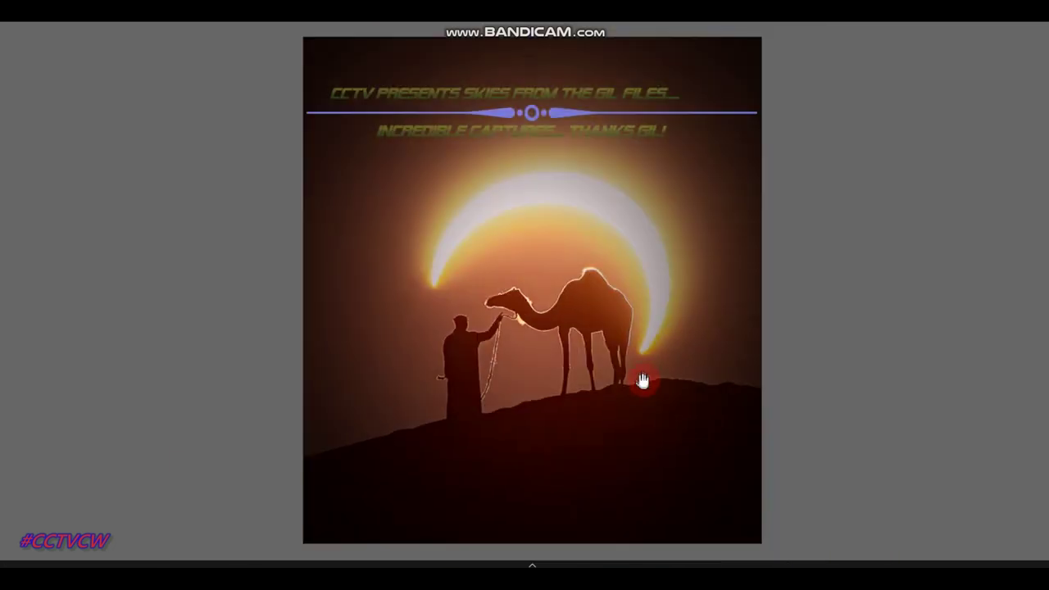
- Crop the camel eclipse photo with a custom ratio to 597 × 728 px, trimming its top and both sides
{"action": "left_click", "coordinate": [1044, 190]}
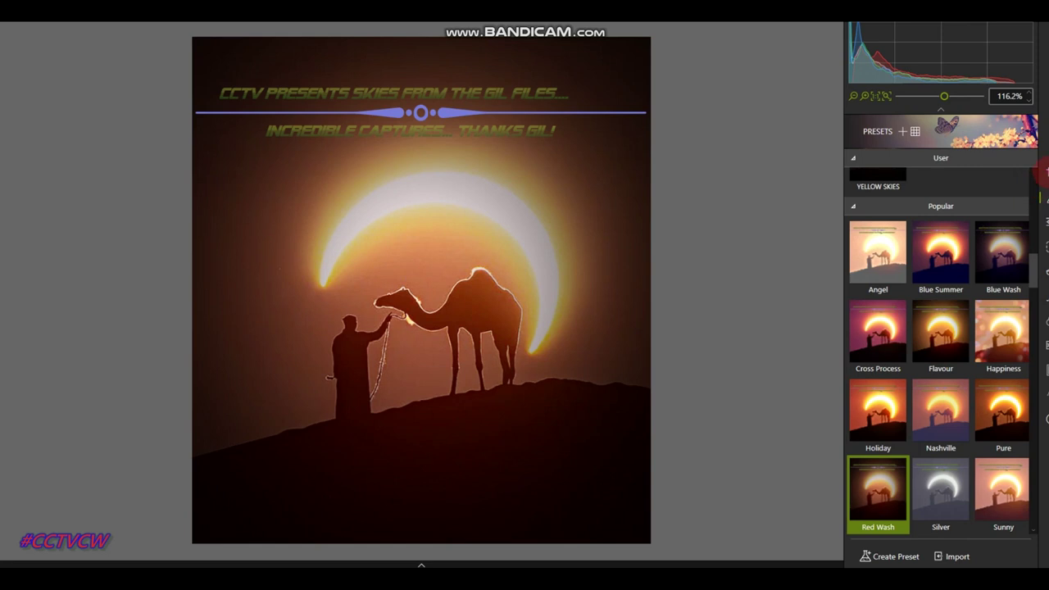
{"action": "left_click", "coordinate": [1045, 172]}
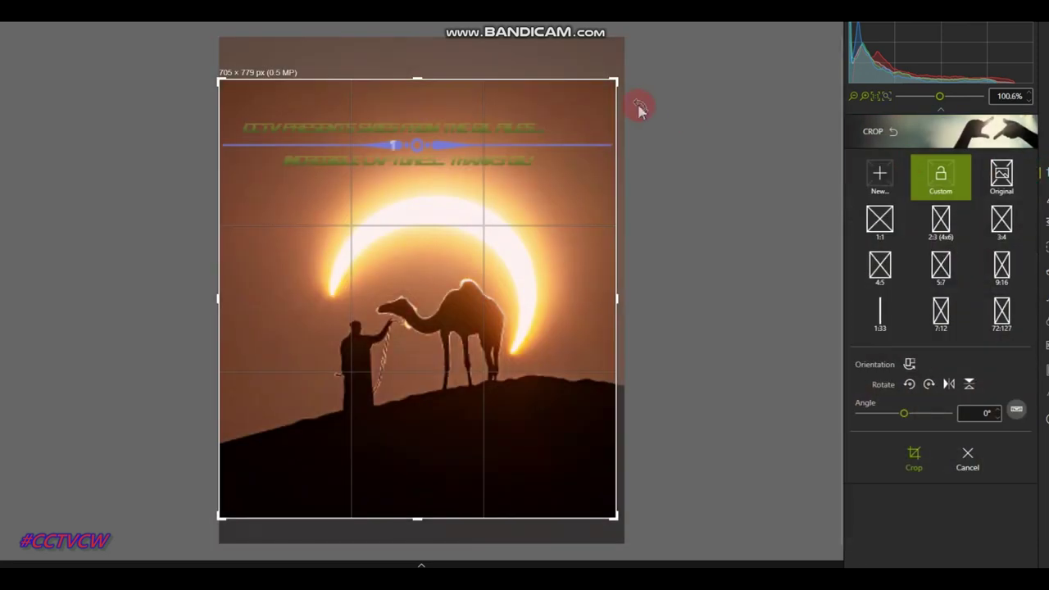
{"action": "left_click_drag", "start_coordinate": [419, 78], "coordinate": [420, 99]}
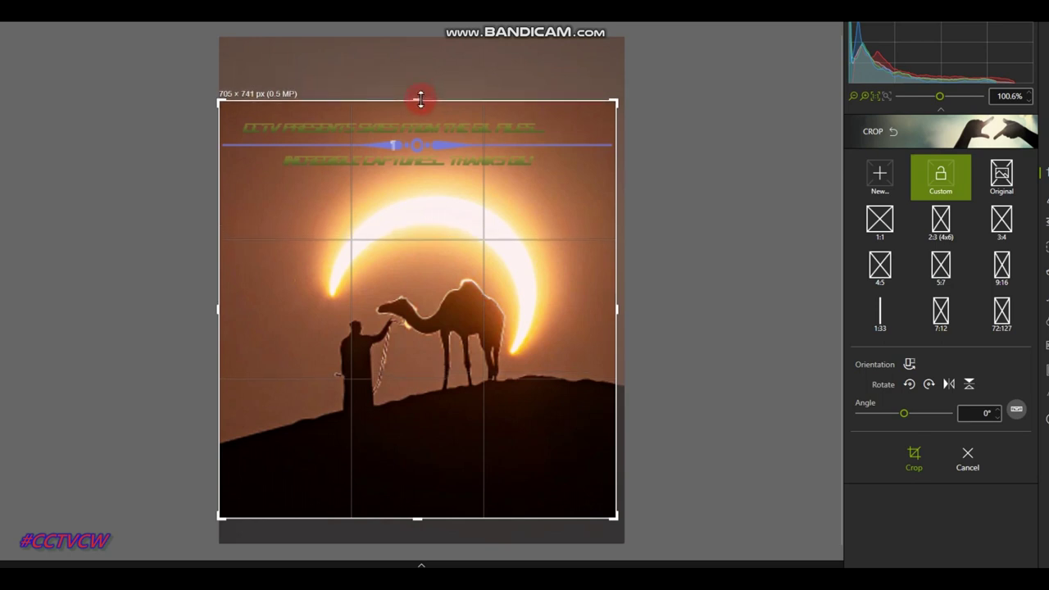
{"action": "left_click_drag", "start_coordinate": [618, 312], "coordinate": [592, 311]}
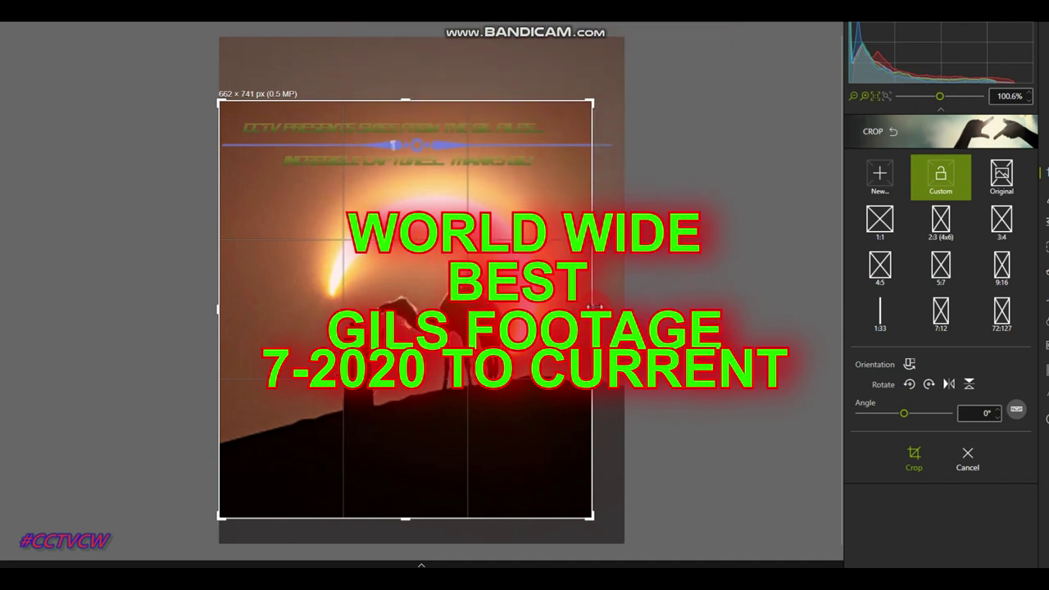
{"action": "left_click_drag", "start_coordinate": [218, 312], "coordinate": [228, 313]}
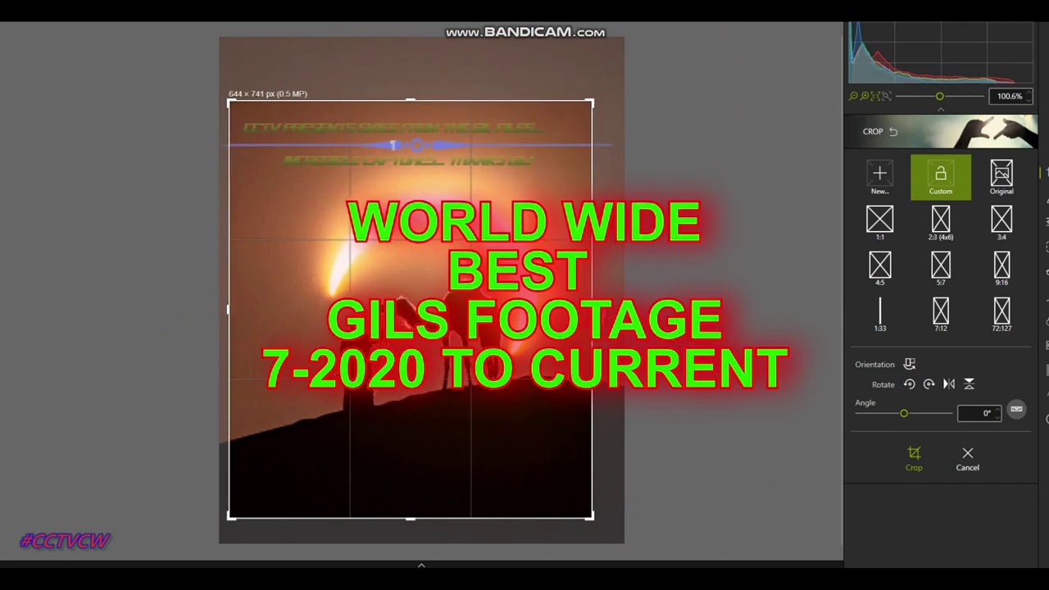
{"action": "left_click_drag", "start_coordinate": [592, 312], "coordinate": [565, 312]}
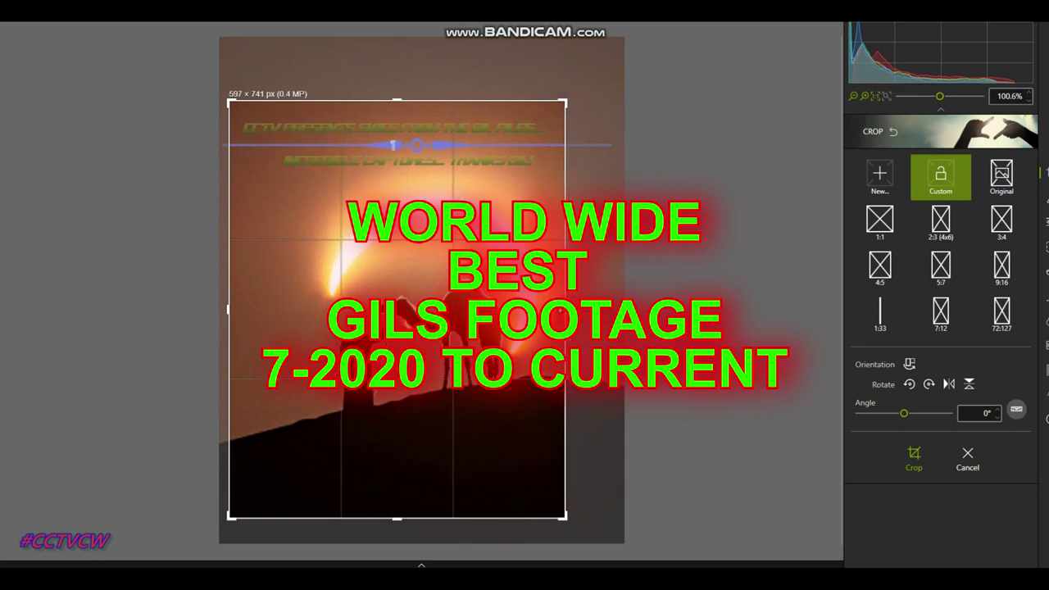
{"action": "left_click_drag", "start_coordinate": [394, 98], "coordinate": [393, 104]}
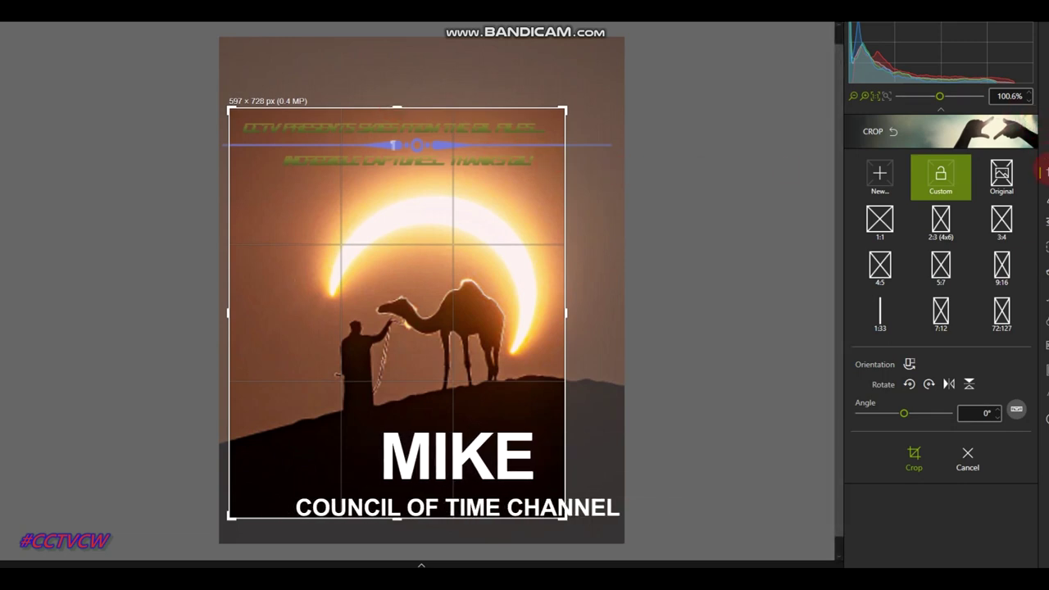
{"action": "left_click", "coordinate": [913, 473]}
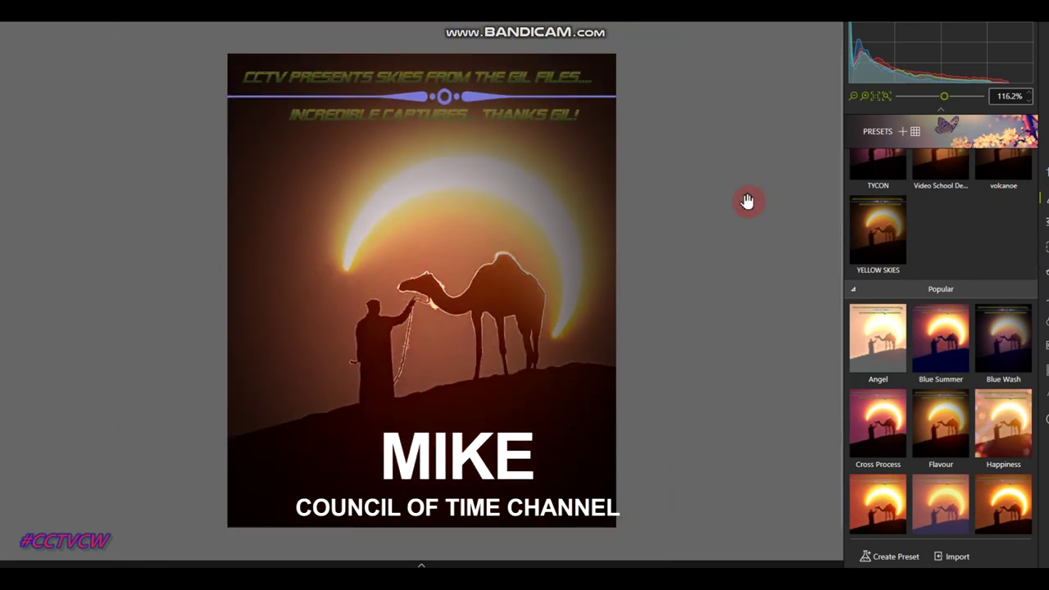
- Save the cropped camel photo at 100% quality, in its original size and with all metadata
{"action": "left_click", "coordinate": [422, 565]}
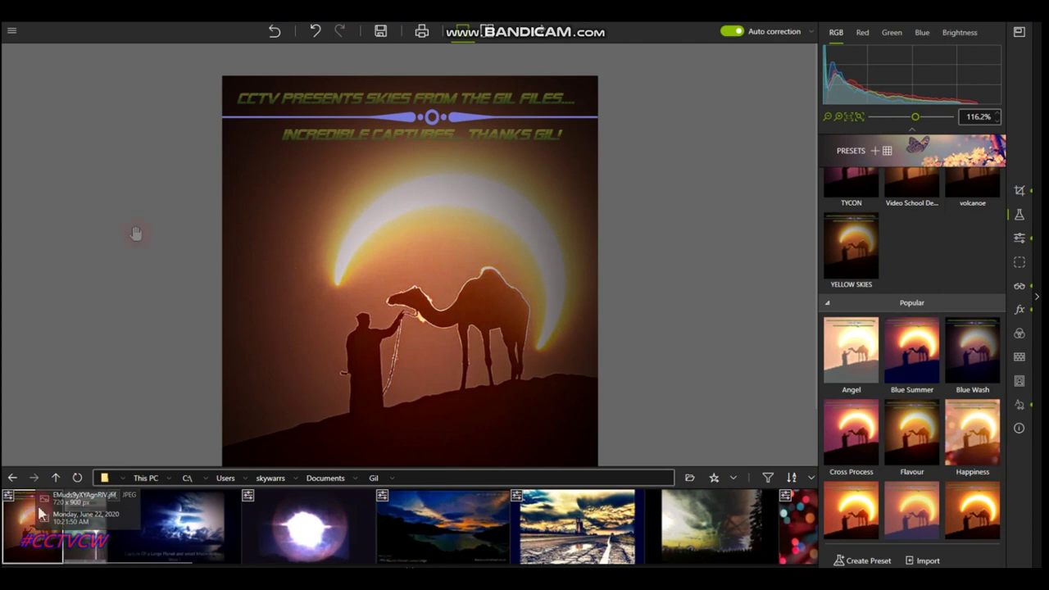
{"action": "left_click", "coordinate": [381, 33]}
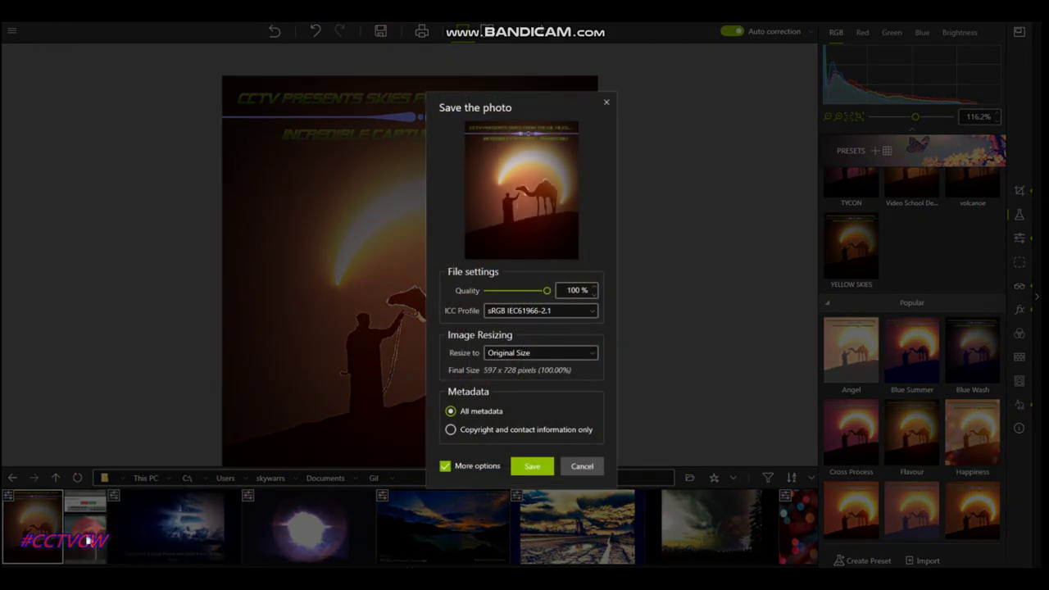
{"action": "left_click", "coordinate": [532, 465]}
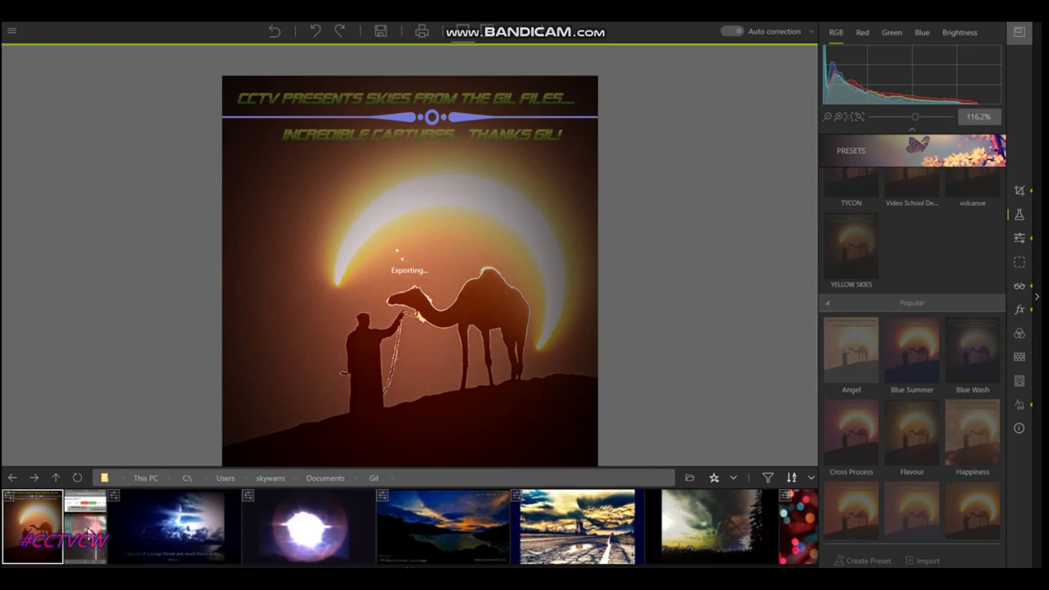
- Open the Carmacks West webcam screenshot and crop it with a custom ratio to the sky scene, 1209 × 1304 px
{"action": "left_click", "coordinate": [83, 518]}
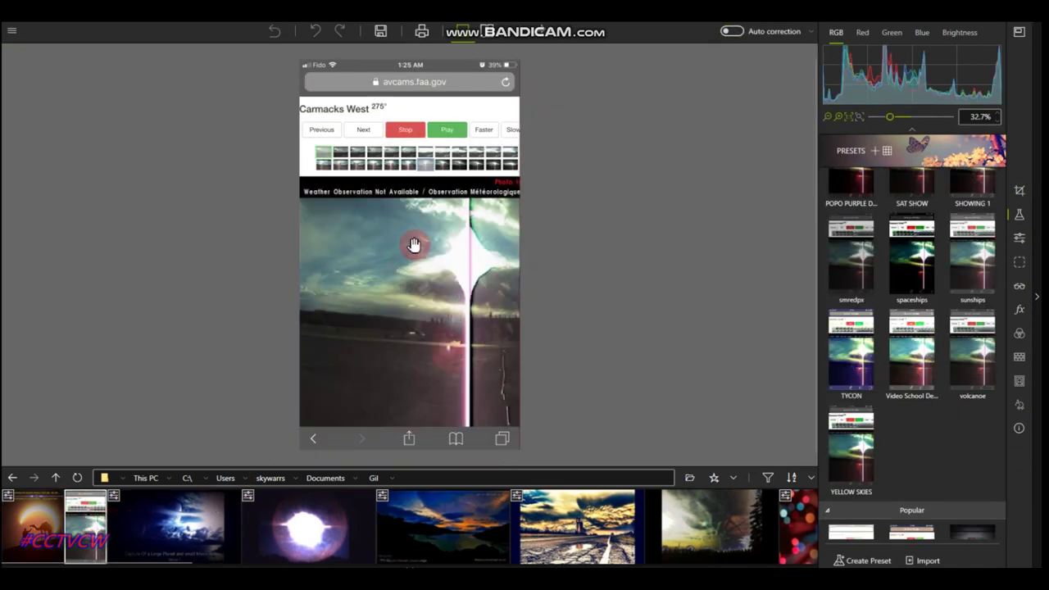
{"action": "scroll", "coordinate": [417, 243], "scroll_direction": "up", "scroll_amount": 2}
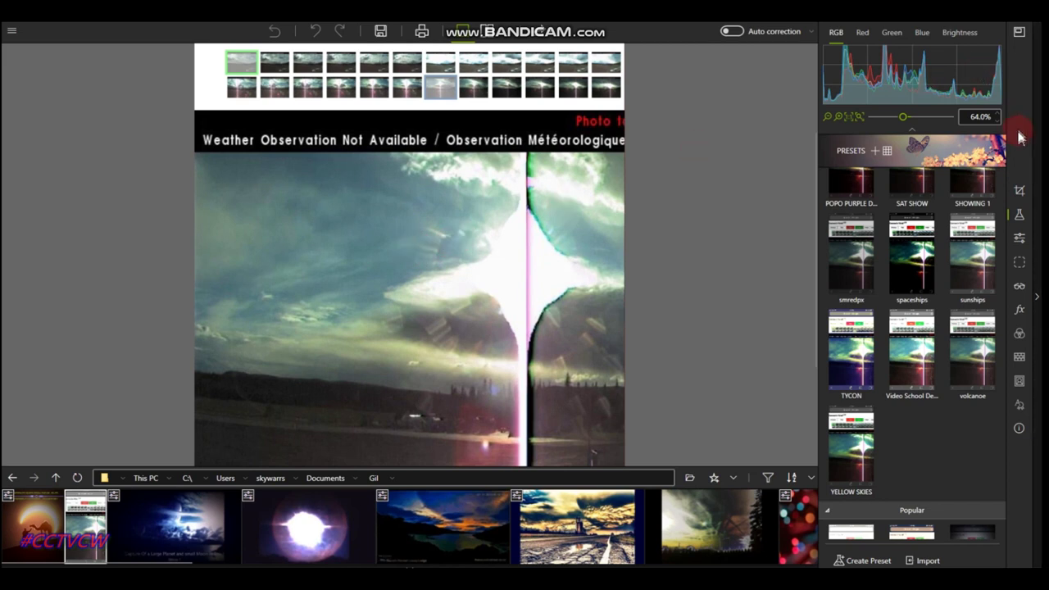
{"action": "left_click", "coordinate": [1019, 191]}
{"action": "mouse_move", "coordinate": [410, 72]}
{"action": "left_mouse_down"}
{"action": "mouse_move", "coordinate": [410, 52]}
{"action": "mouse_move", "coordinate": [422, 170]}
{"action": "mouse_move", "coordinate": [417, 94]}
{"action": "mouse_move", "coordinate": [410, 63]}
{"action": "mouse_move", "coordinate": [400, 63]}
{"action": "left_mouse_up"}
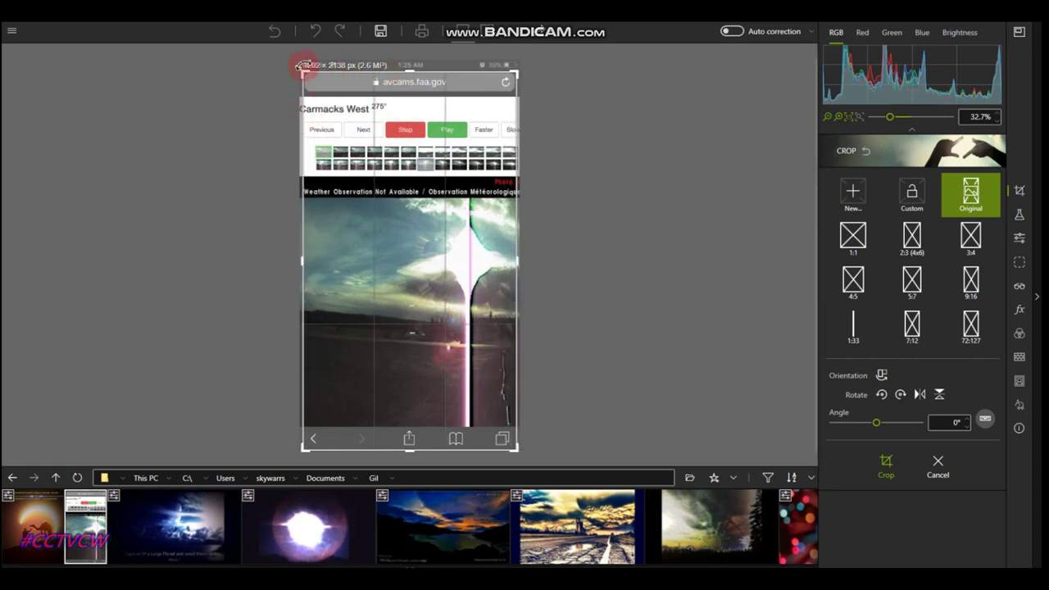
{"action": "left_click", "coordinate": [910, 193]}
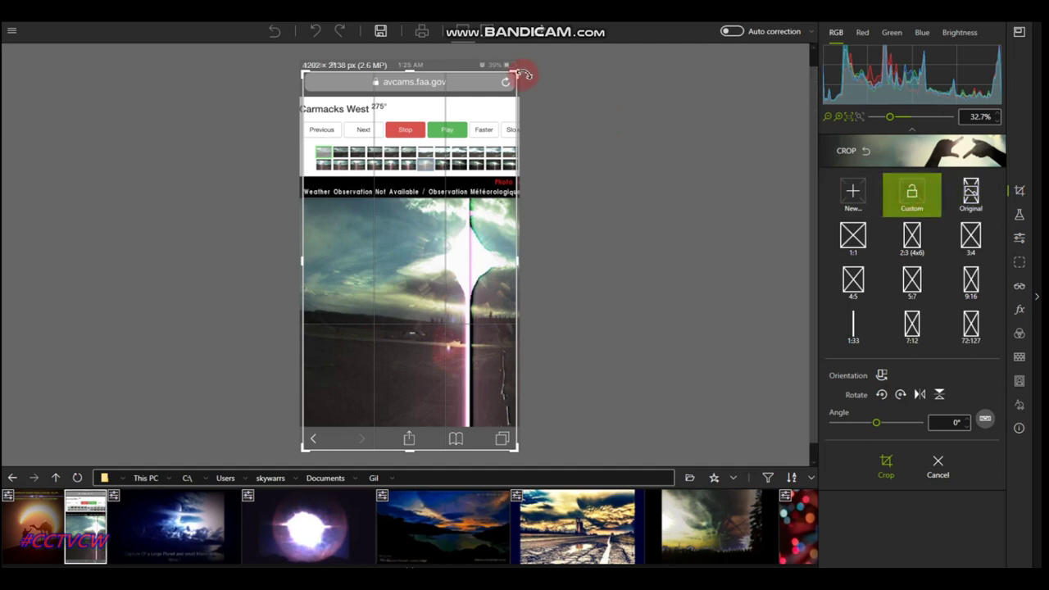
{"action": "left_click_drag", "start_coordinate": [517, 71], "coordinate": [516, 197]}
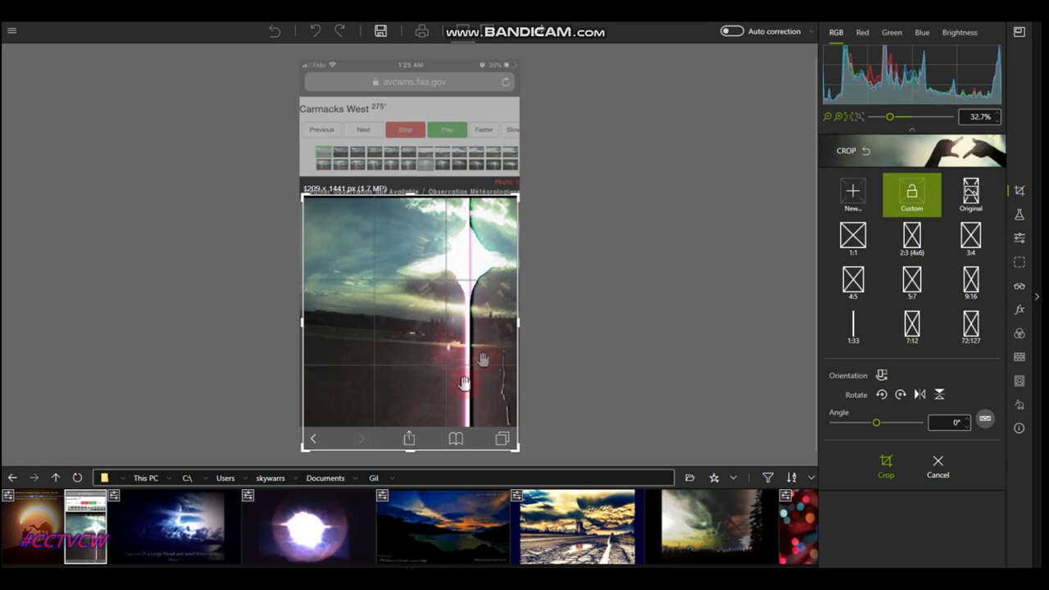
{"action": "left_click_drag", "start_coordinate": [413, 449], "coordinate": [414, 425]}
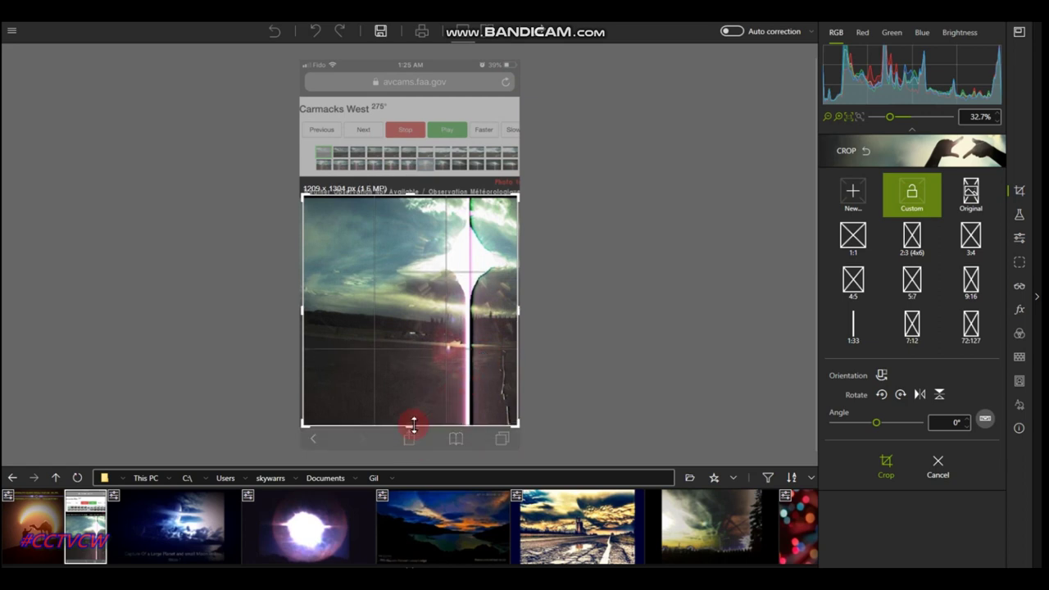
{"action": "left_click", "coordinate": [885, 463]}
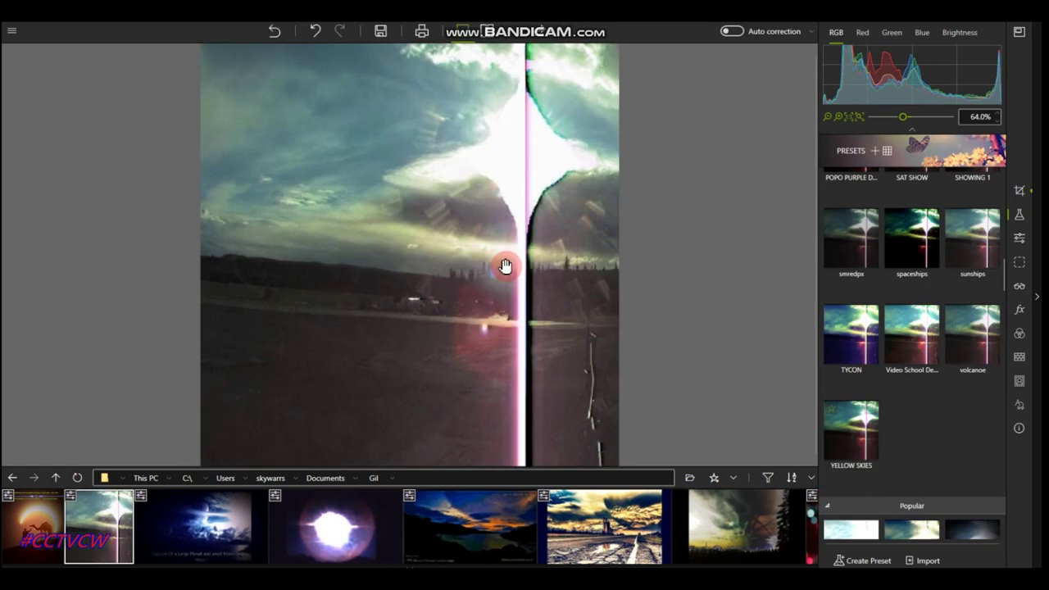
- Apply Dehaze to the cropped sky image with an amount of 32%
{"action": "scroll", "coordinate": [503, 265], "scroll_direction": "up", "scroll_amount": 3}
{"action": "left_click_drag", "start_coordinate": [503, 265], "coordinate": [538, 229]}
{"action": "scroll", "coordinate": [537, 230], "scroll_direction": "down", "scroll_amount": 3}
{"action": "left_click_drag", "start_coordinate": [555, 181], "coordinate": [588, 297]}
{"action": "scroll", "coordinate": [583, 302], "scroll_direction": "up", "scroll_amount": 1}
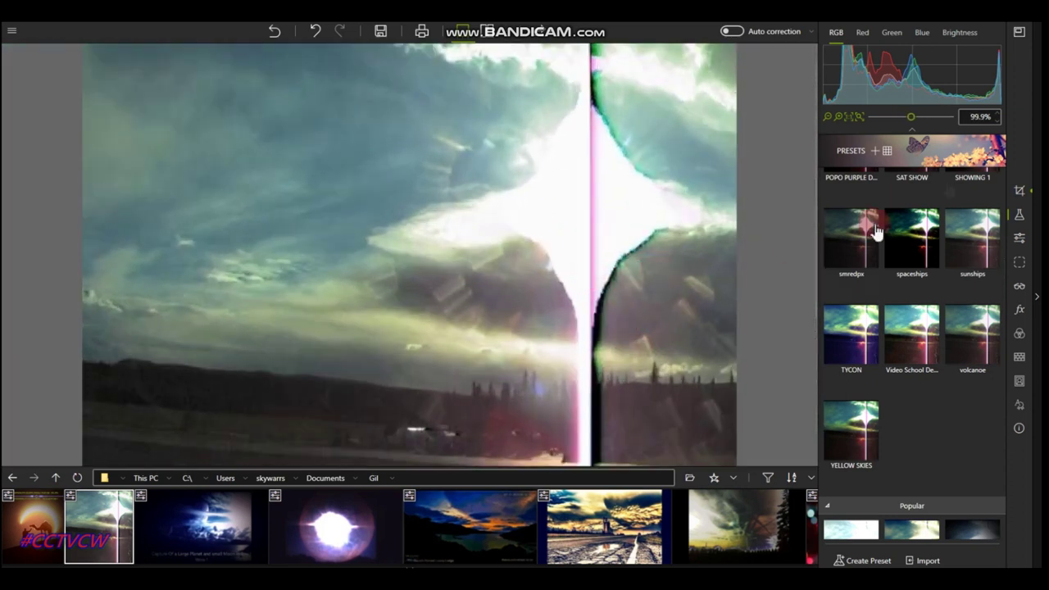
{"action": "left_click", "coordinate": [1019, 289]}
{"action": "left_click", "coordinate": [867, 249]}
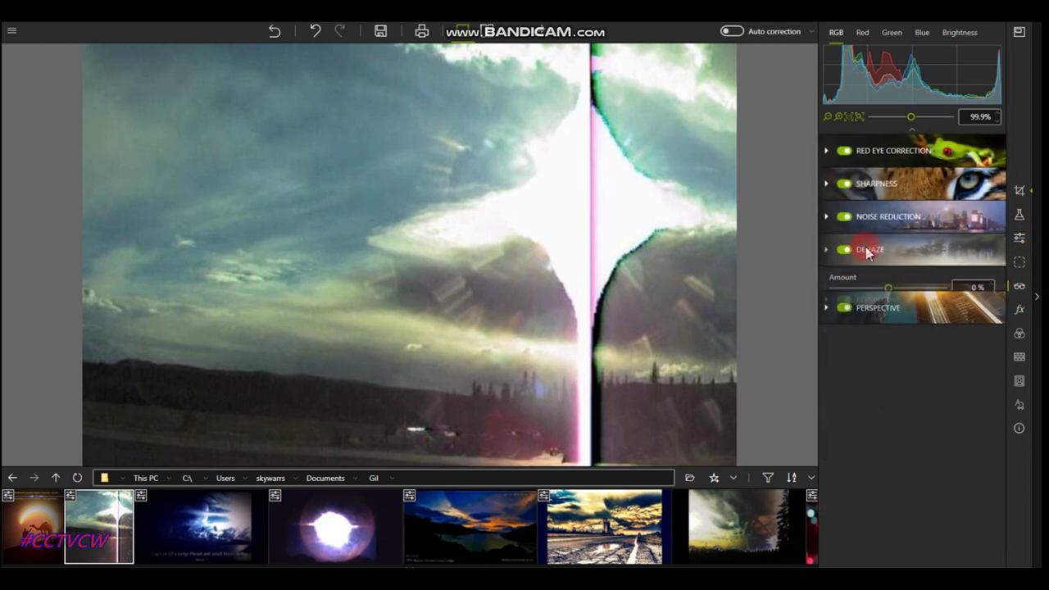
{"action": "mouse_move", "coordinate": [893, 295]}
{"action": "left_mouse_down"}
{"action": "mouse_move", "coordinate": [910, 300]}
{"action": "mouse_move", "coordinate": [909, 290]}
{"action": "left_mouse_up"}
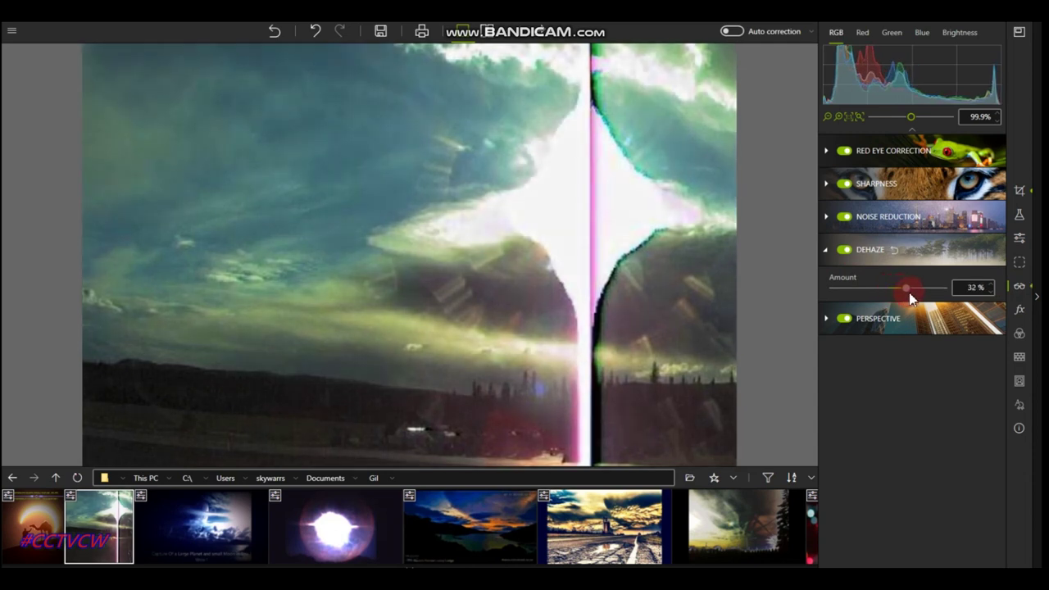
{"action": "scroll", "coordinate": [680, 331], "scroll_direction": "up", "scroll_amount": 2}
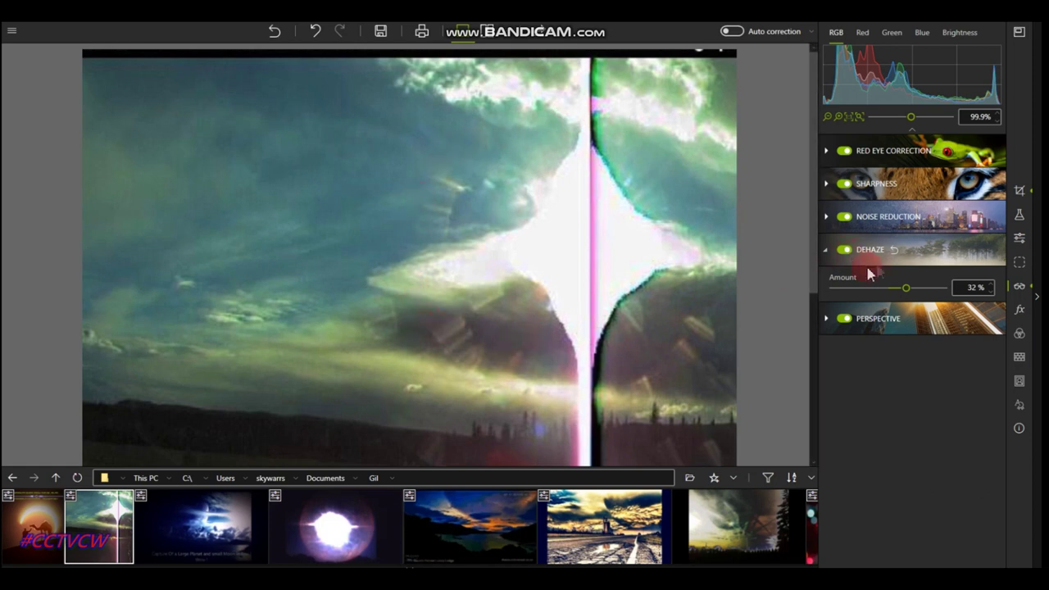
- Reduce the noise in the sky image by 21% and check the result at different magnifications
{"action": "left_click", "coordinate": [881, 223]}
{"action": "left_click_drag", "start_coordinate": [832, 255], "coordinate": [857, 257]}
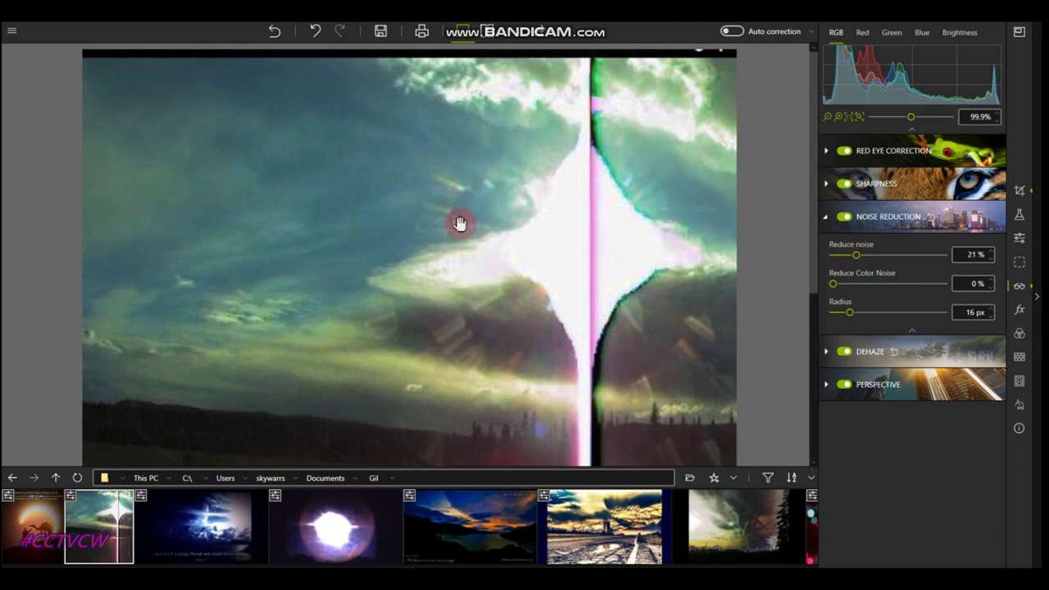
{"action": "scroll", "coordinate": [456, 227], "scroll_direction": "down", "scroll_amount": 2}
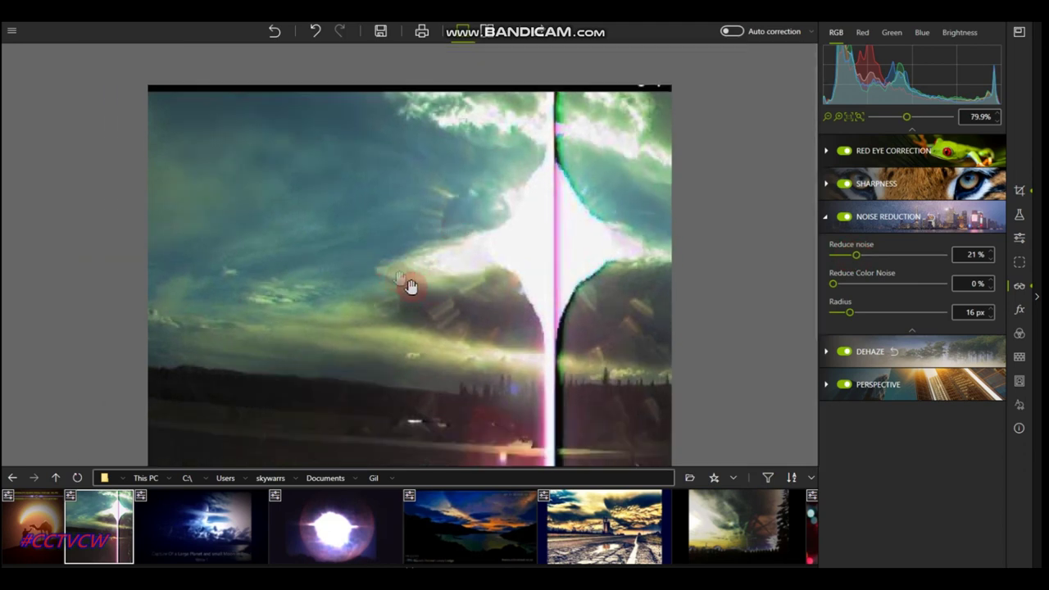
{"action": "scroll", "coordinate": [498, 348], "scroll_direction": "up", "scroll_amount": 2}
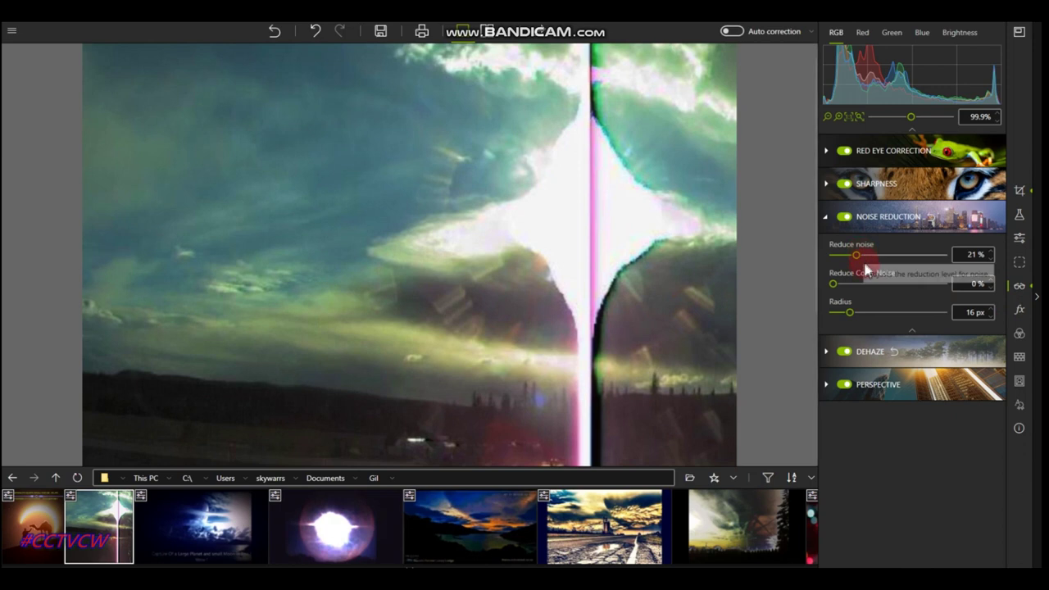
- Set the sharpness amount of the sky image to about 245%
{"action": "left_click", "coordinate": [879, 190]}
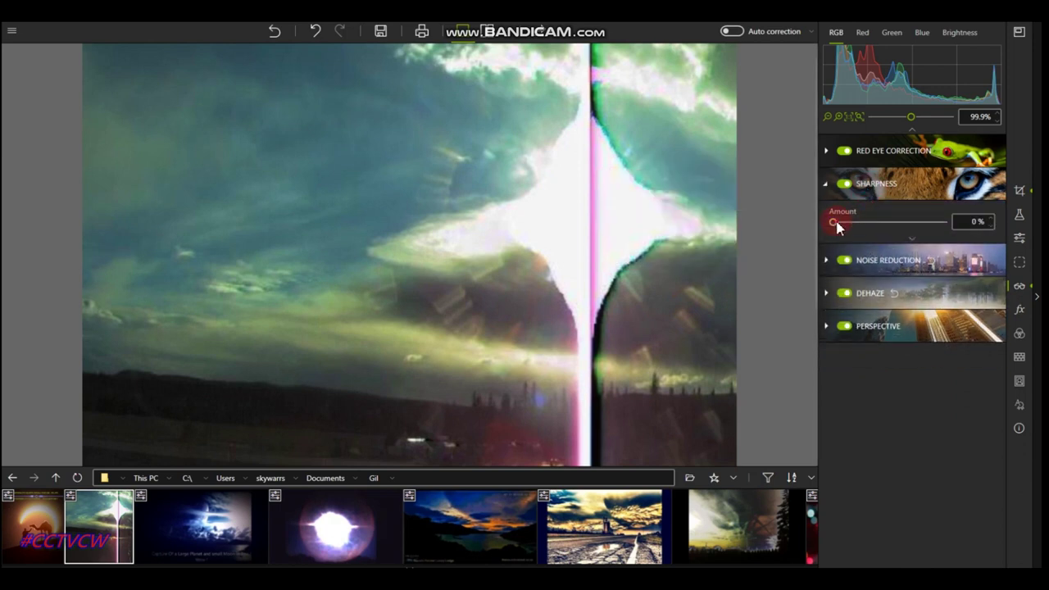
{"action": "left_click_drag", "start_coordinate": [867, 221], "coordinate": [884, 223]}
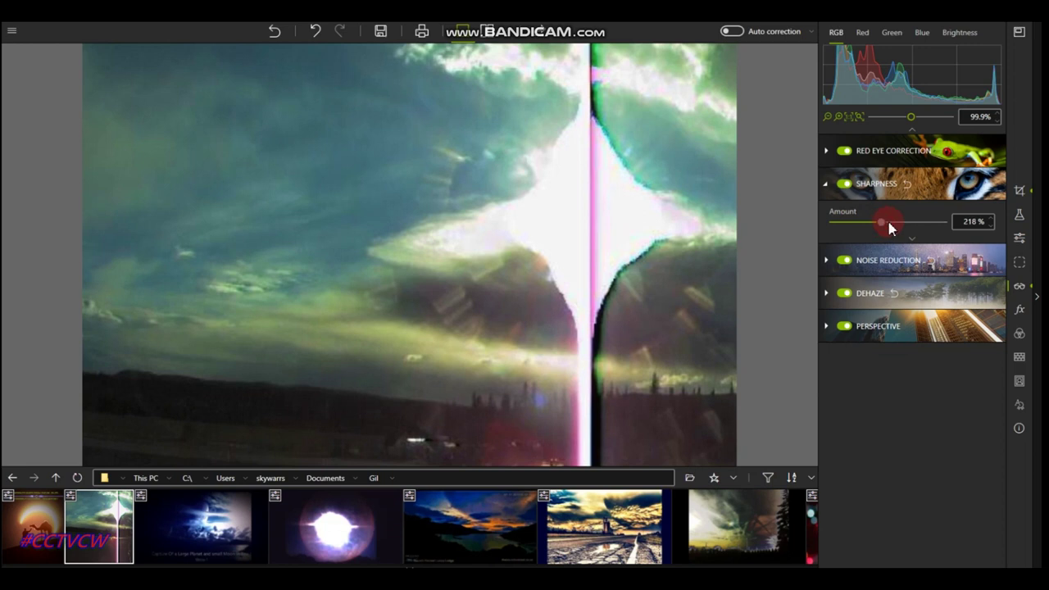
{"action": "left_click_drag", "start_coordinate": [891, 228], "coordinate": [889, 227]}
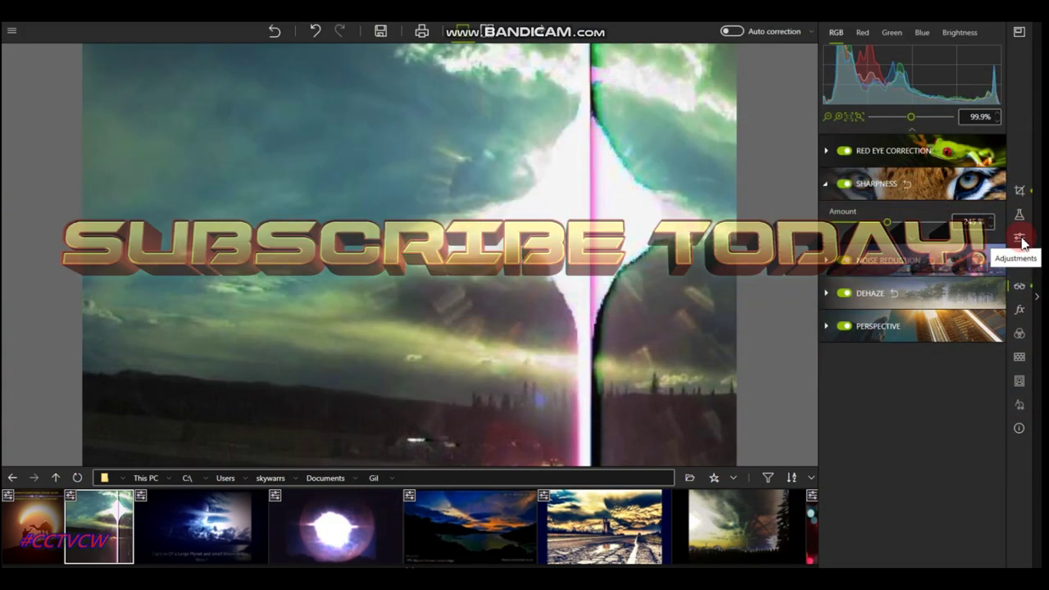
- Set the sky image's contrast to -36% and highlights to +31% in its adjustments
{"action": "left_click", "coordinate": [1020, 239]}
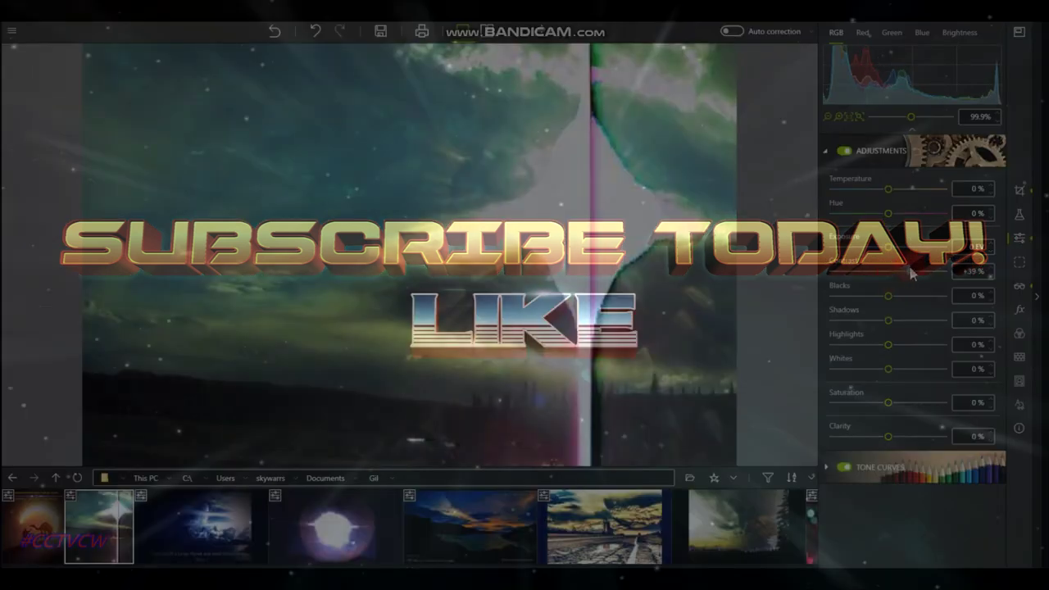
{"action": "left_click_drag", "start_coordinate": [879, 282], "coordinate": [906, 353]}
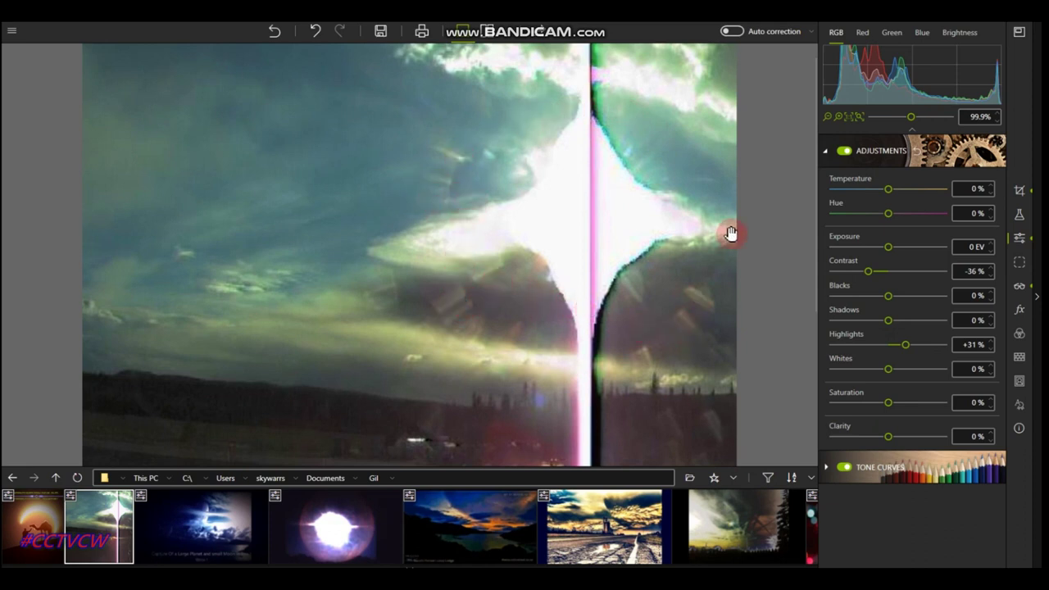
{"action": "scroll", "coordinate": [654, 249], "scroll_direction": "down", "scroll_amount": 2}
{"action": "scroll", "coordinate": [524, 238], "scroll_direction": "up", "scroll_amount": 2}
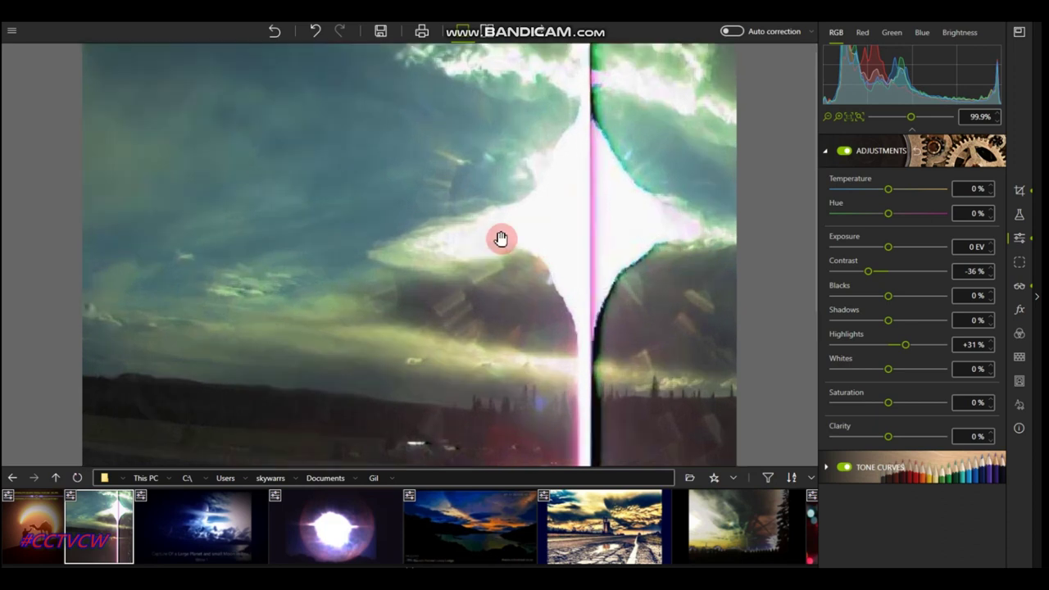
- Set the sky image's saturation to +21% and clarity to +87%, and lower the blacks to about -57%
{"action": "left_click", "coordinate": [907, 404]}
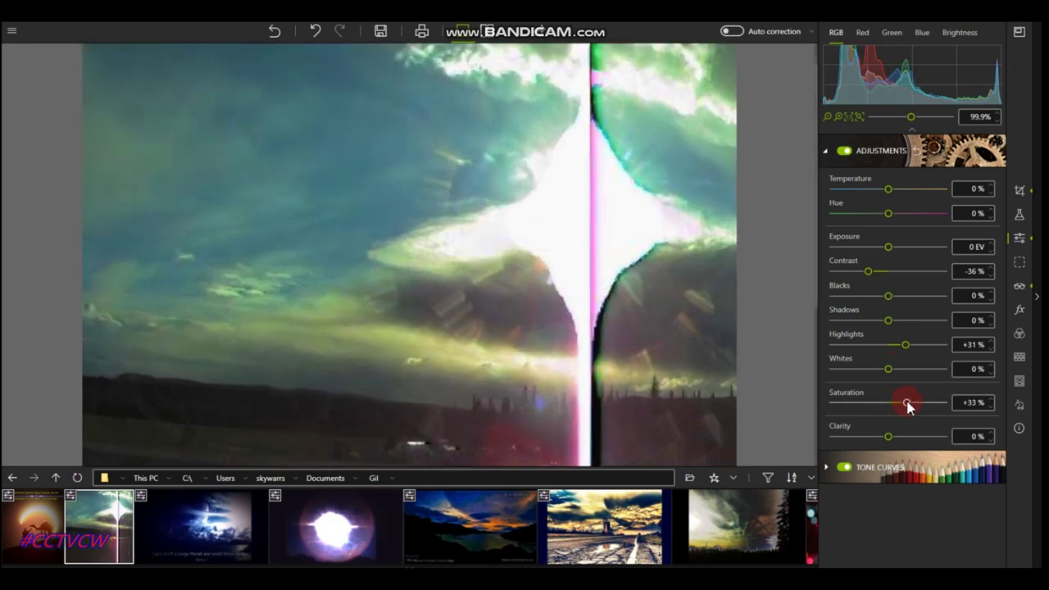
{"action": "left_click", "coordinate": [888, 436]}
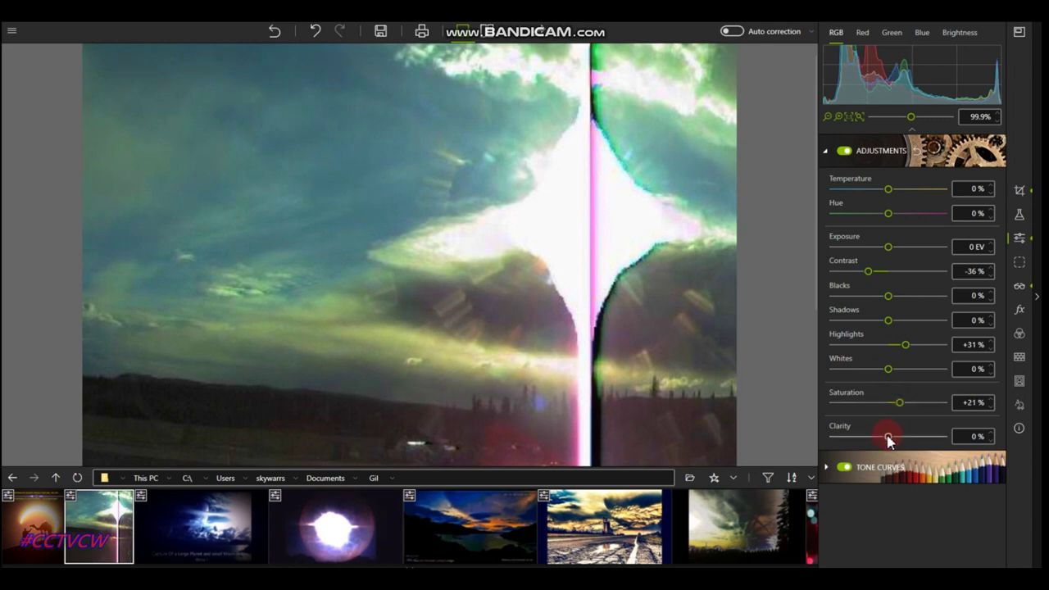
{"action": "left_click_drag", "start_coordinate": [894, 440], "coordinate": [915, 444]}
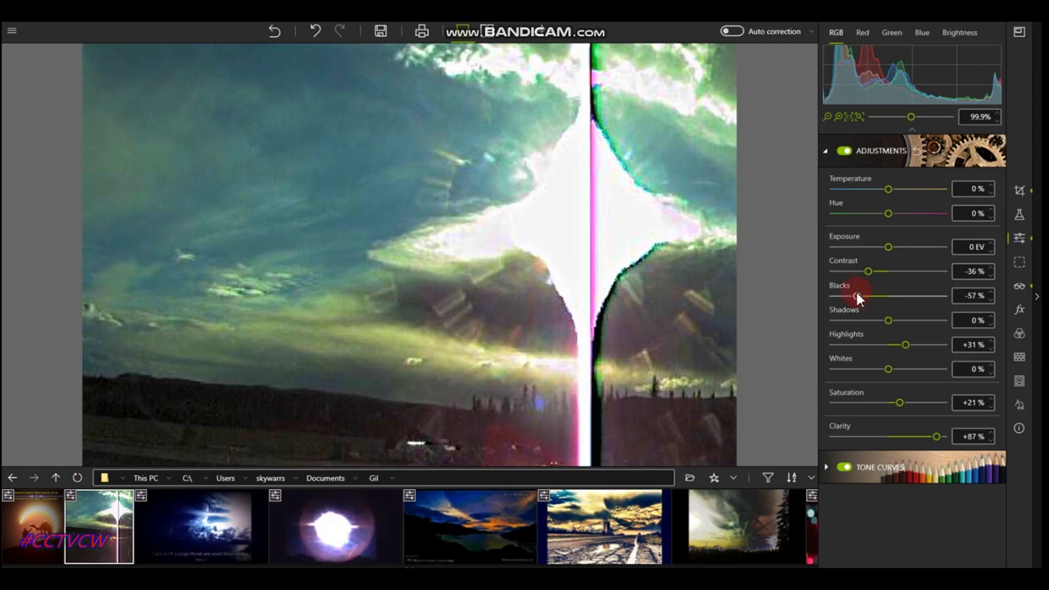
- Try auto correction on the sky image in the enlarged view, turn it back off, and inspect the bright light pillar
{"action": "left_click", "coordinate": [1036, 300]}
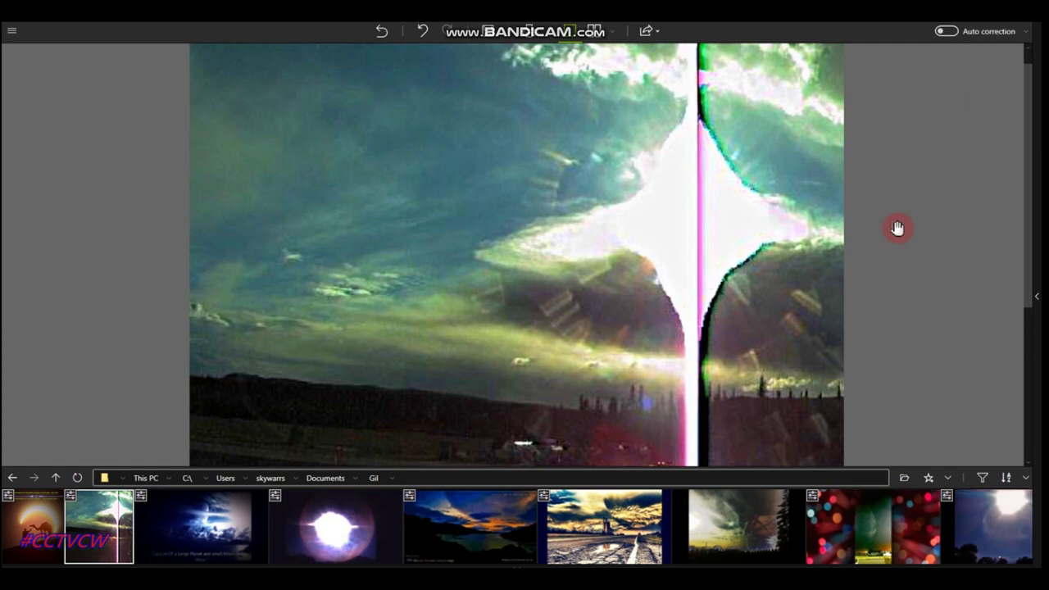
{"action": "left_click", "coordinate": [944, 34]}
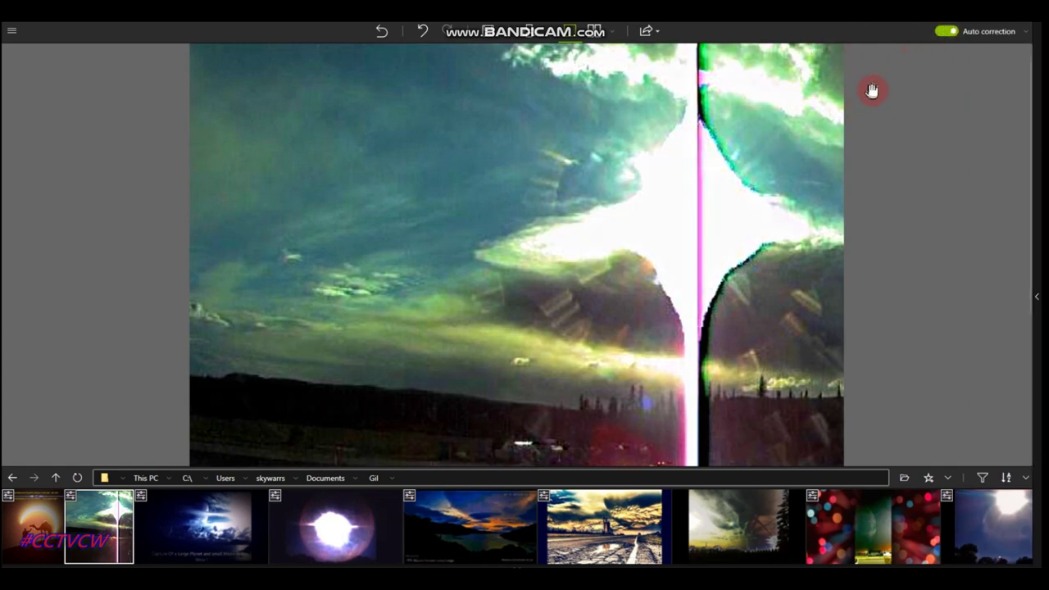
{"action": "left_click", "coordinate": [948, 34]}
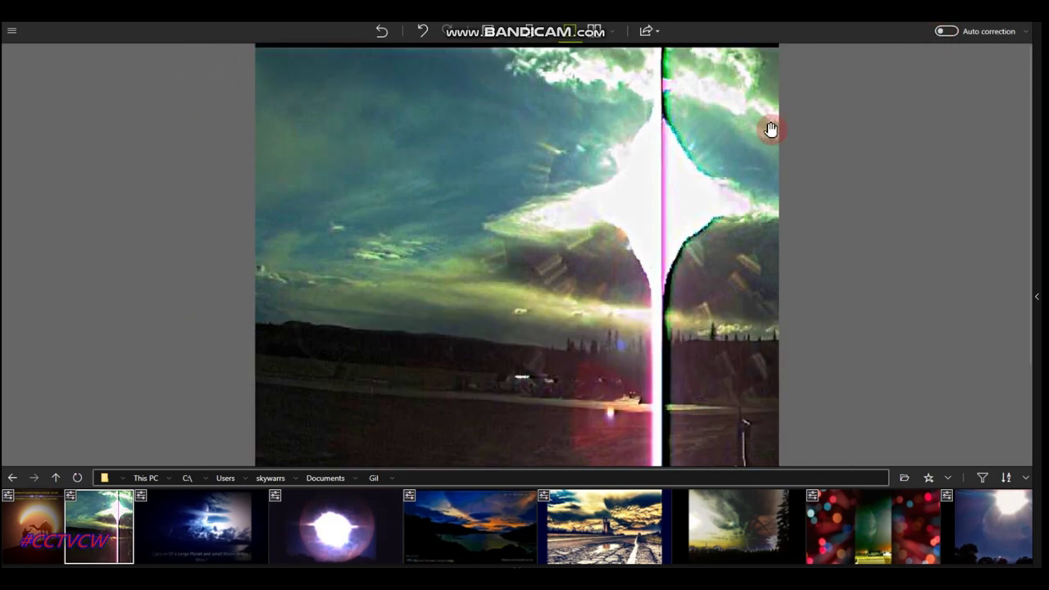
{"action": "left_click", "coordinate": [642, 166]}
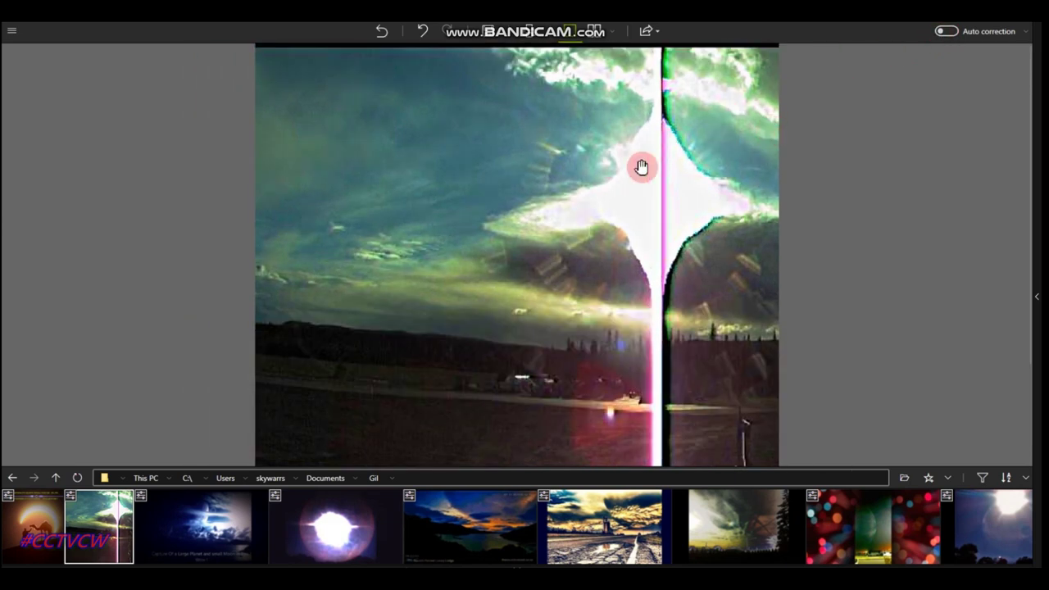
{"action": "scroll", "coordinate": [641, 166], "scroll_direction": "up", "scroll_amount": 2}
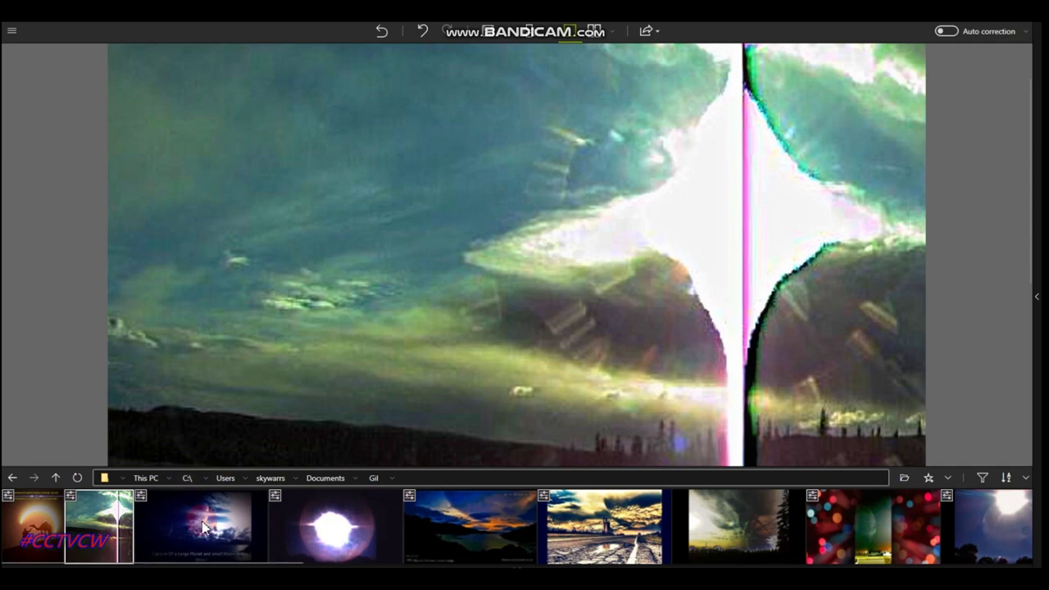
- Save the sky image as Image-1_InPixio.jpg in Gil's New folder at 100% quality and original size
{"action": "left_click", "coordinate": [492, 36]}
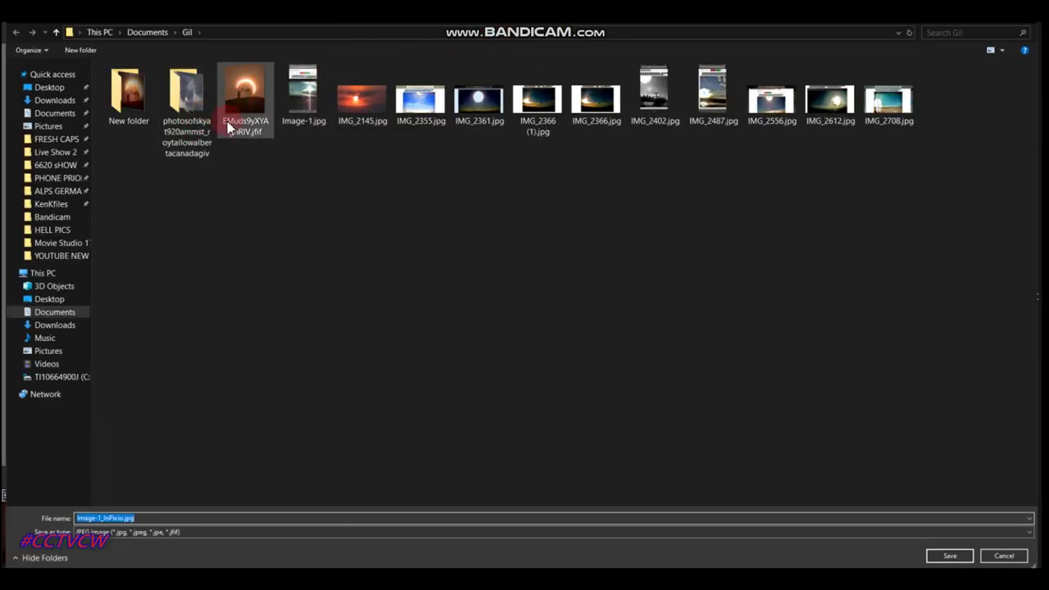
{"action": "double_click", "coordinate": [128, 92]}
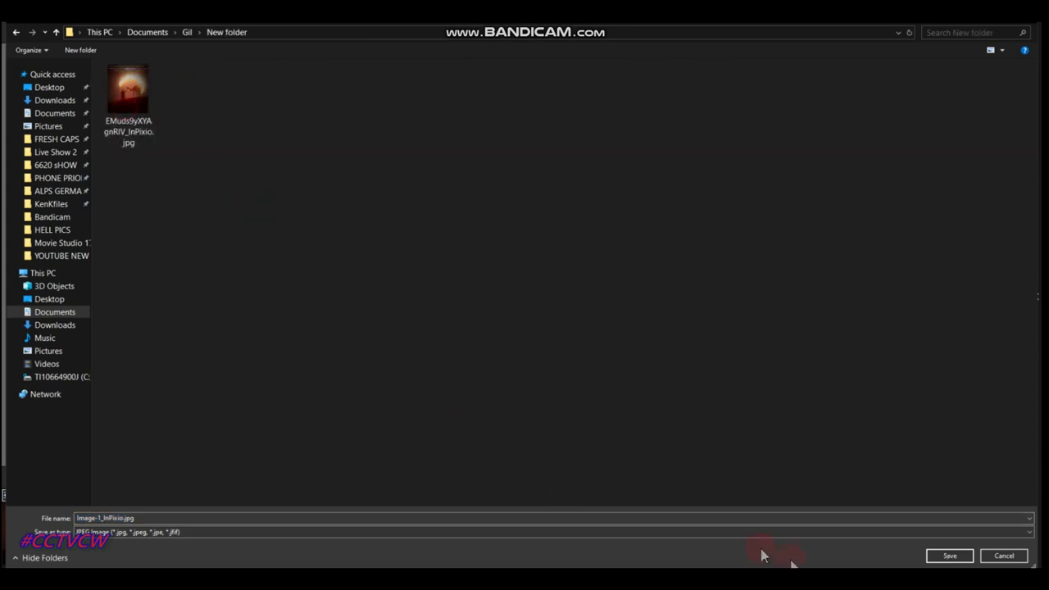
{"action": "left_click", "coordinate": [948, 557]}
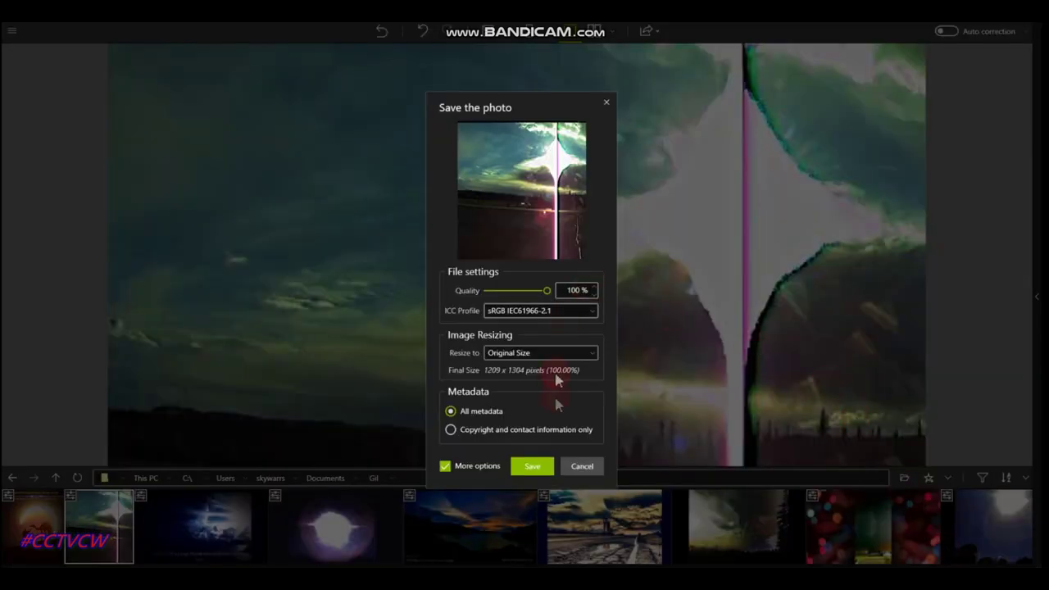
{"action": "left_click", "coordinate": [535, 467]}
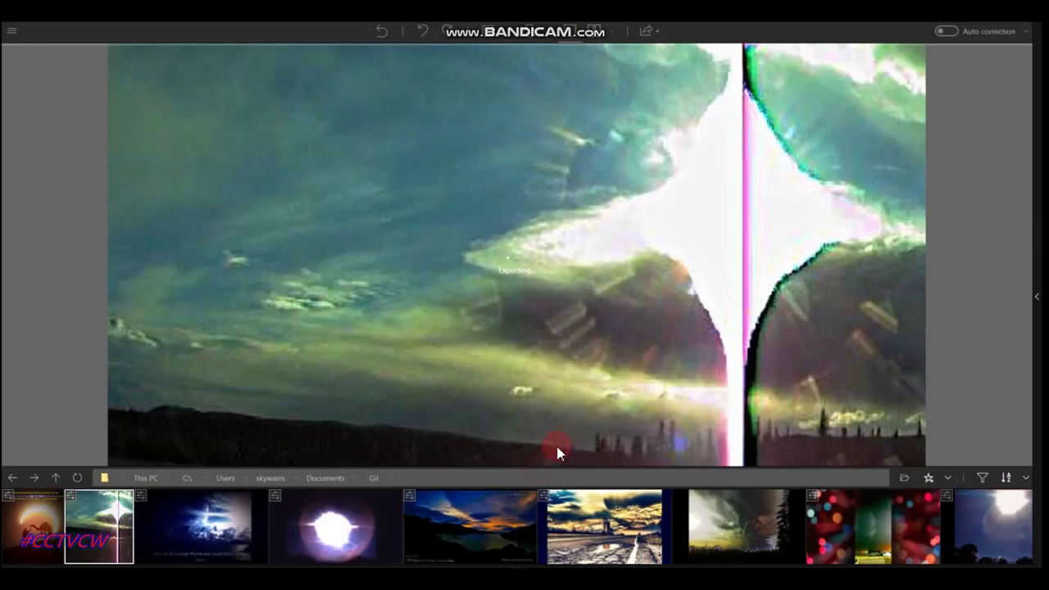
- Open the photo captioned "Capture Of a Large Planet and small Moon in Tow" and turn on auto correction
{"action": "left_click", "coordinate": [211, 527]}
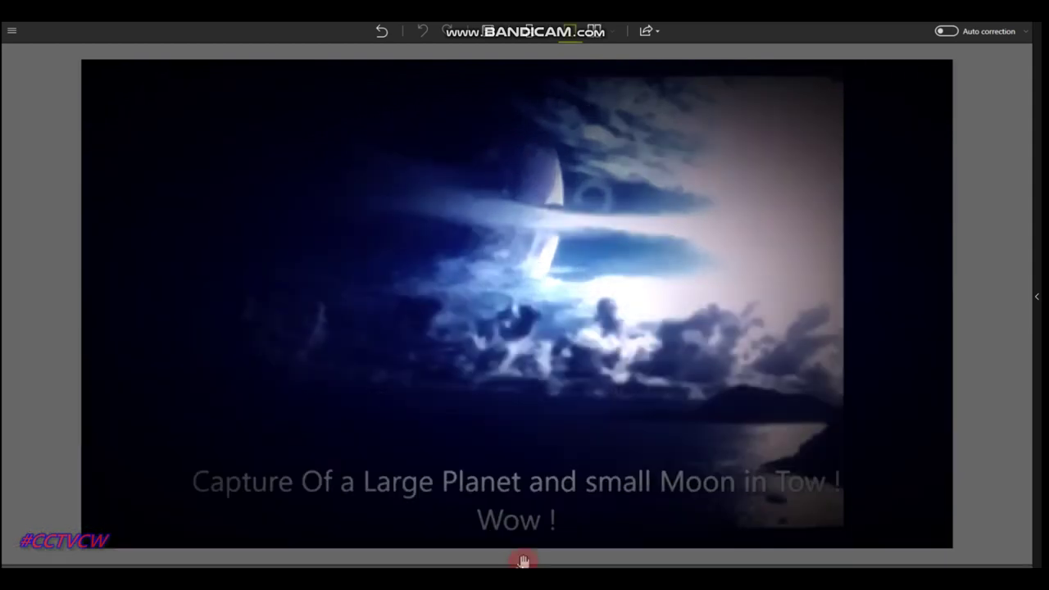
{"action": "scroll", "coordinate": [627, 450], "scroll_direction": "up", "scroll_amount": 2}
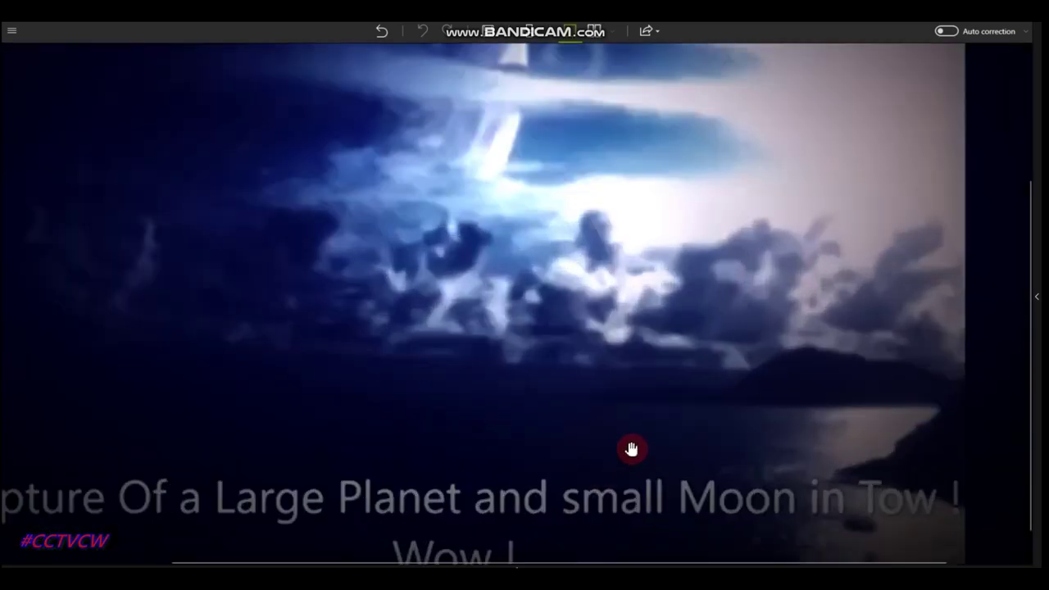
{"action": "left_click_drag", "start_coordinate": [583, 324], "coordinate": [581, 396]}
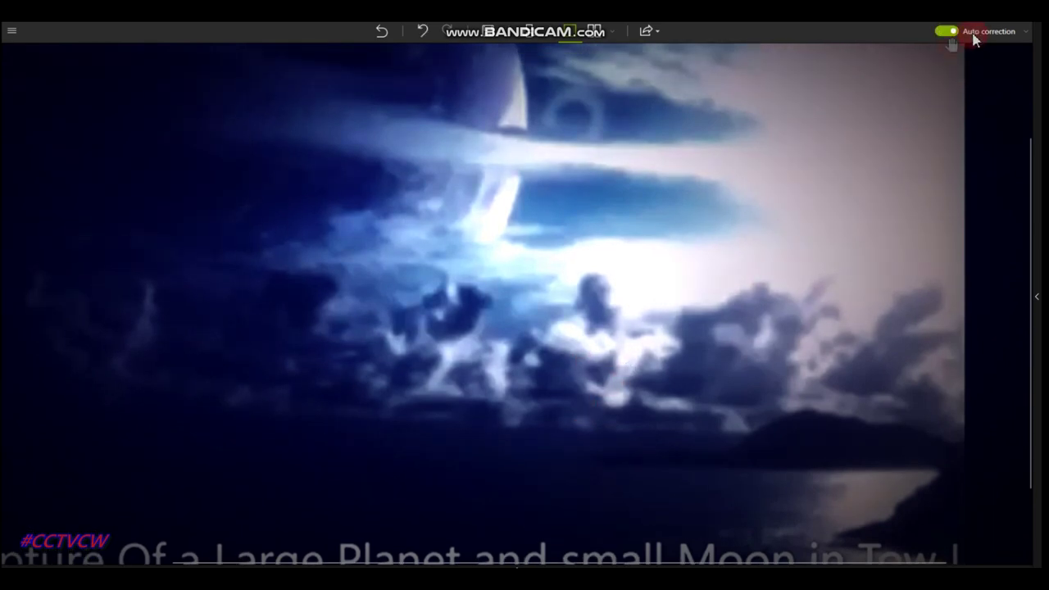
- Try the Nocturnal, Warm and Sepia presets on the planet-and-moon photo and apply the Past preset
{"action": "left_click", "coordinate": [1037, 299]}
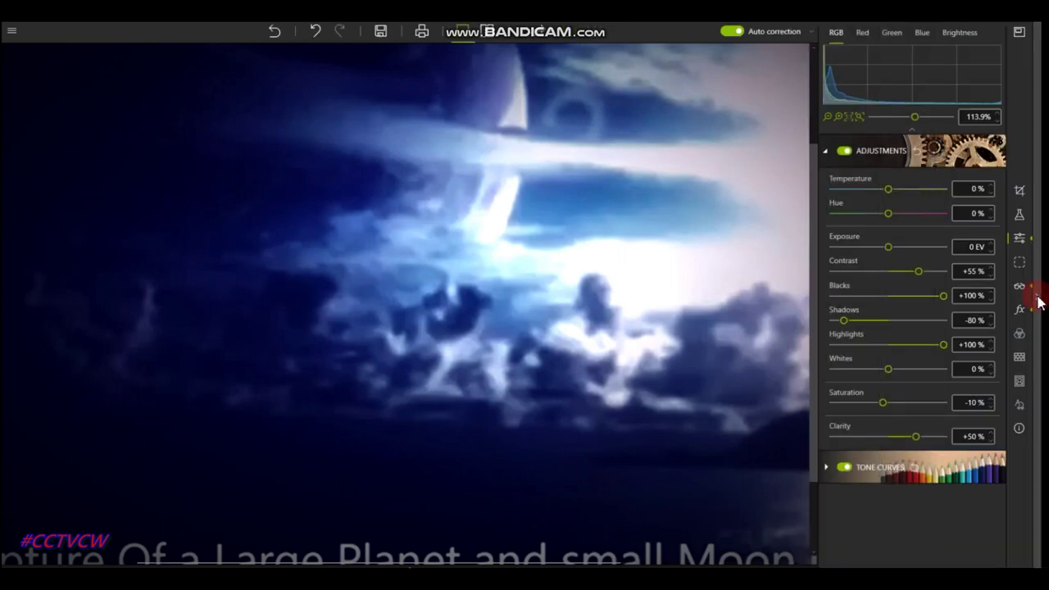
{"action": "left_click", "coordinate": [1020, 217]}
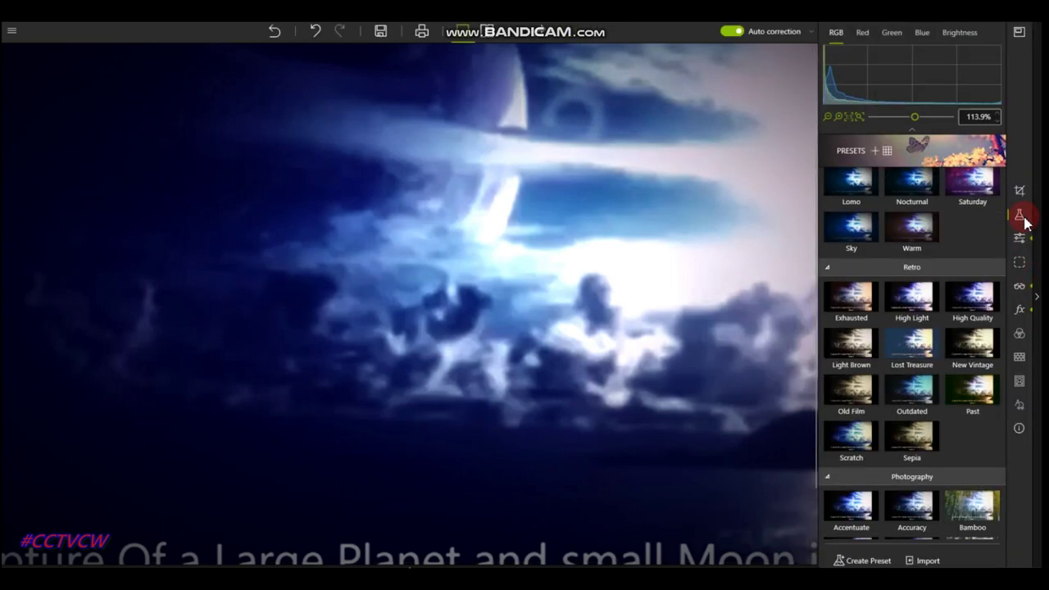
{"action": "left_click", "coordinate": [924, 181]}
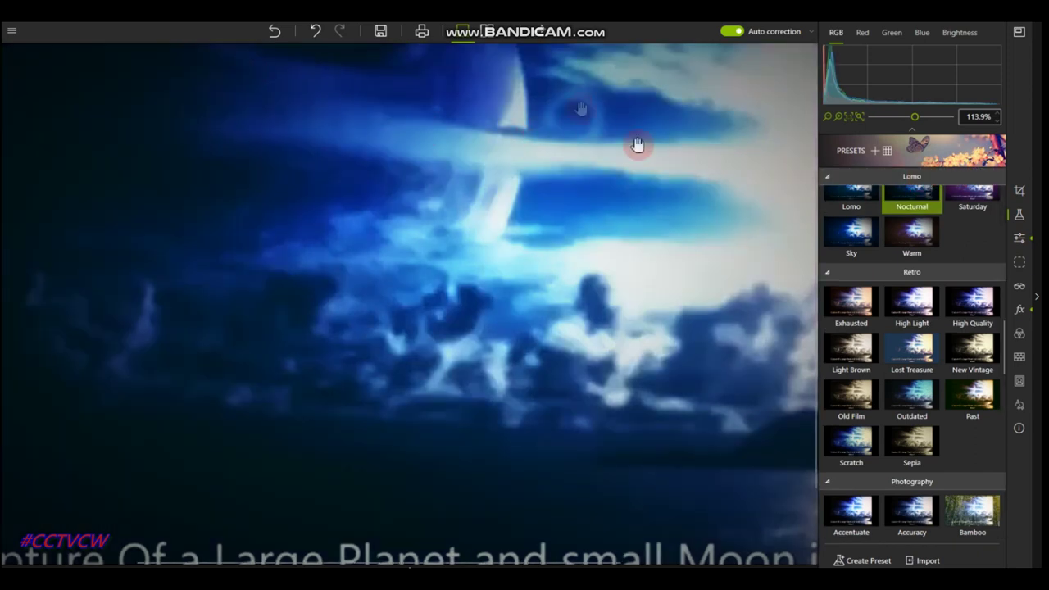
{"action": "left_click", "coordinate": [911, 234]}
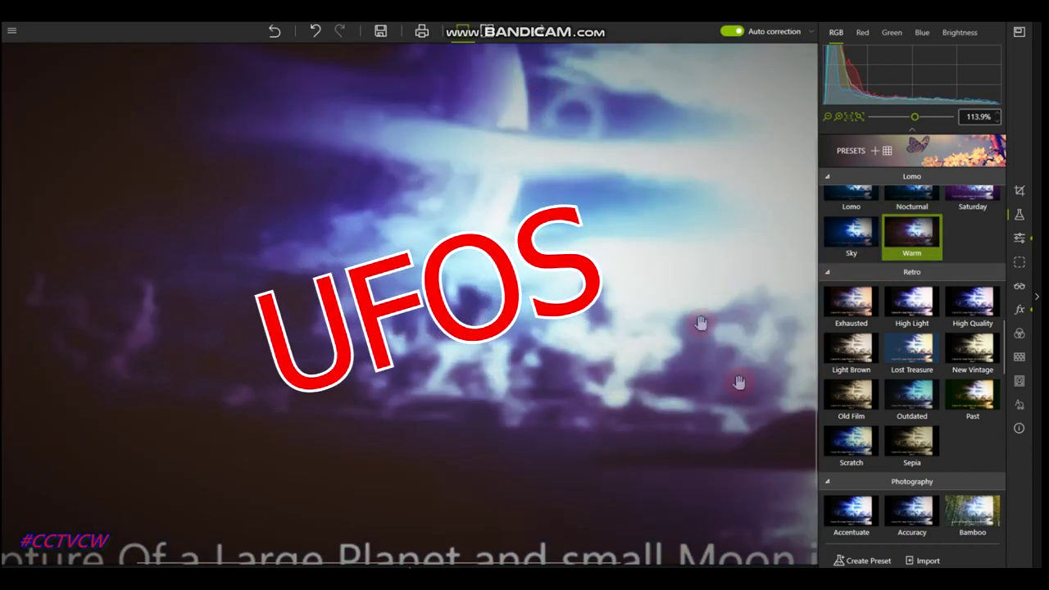
{"action": "left_click", "coordinate": [911, 442]}
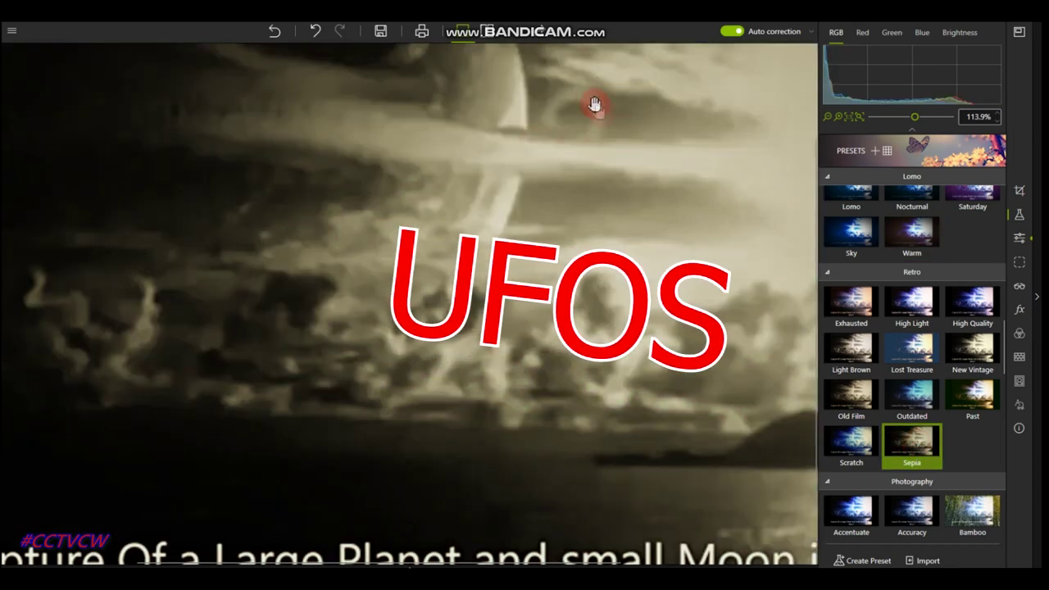
{"action": "scroll", "coordinate": [967, 361], "scroll_direction": "down", "scroll_amount": 1}
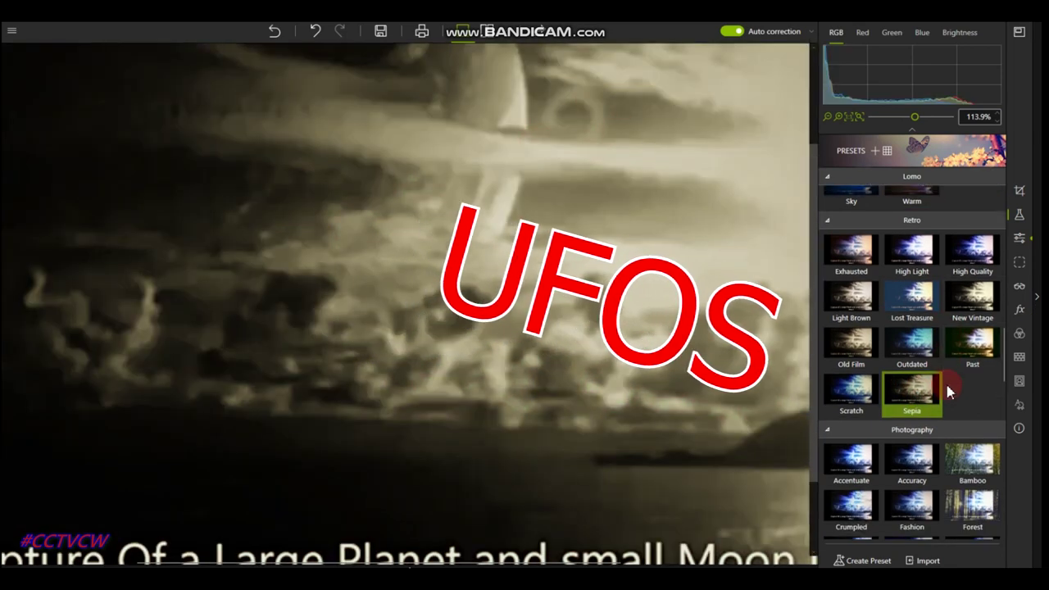
{"action": "left_click", "coordinate": [973, 346]}
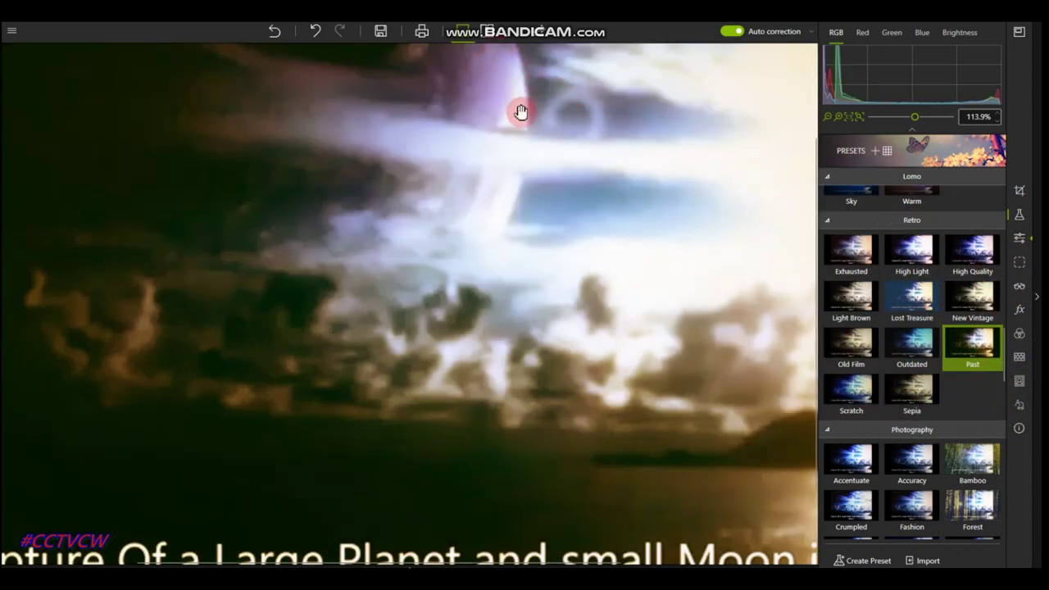
- Save the planet-and-moon photo as IMG_2062_InPixio.png in Gil's New folder at its original size
{"action": "left_click", "coordinate": [381, 32]}
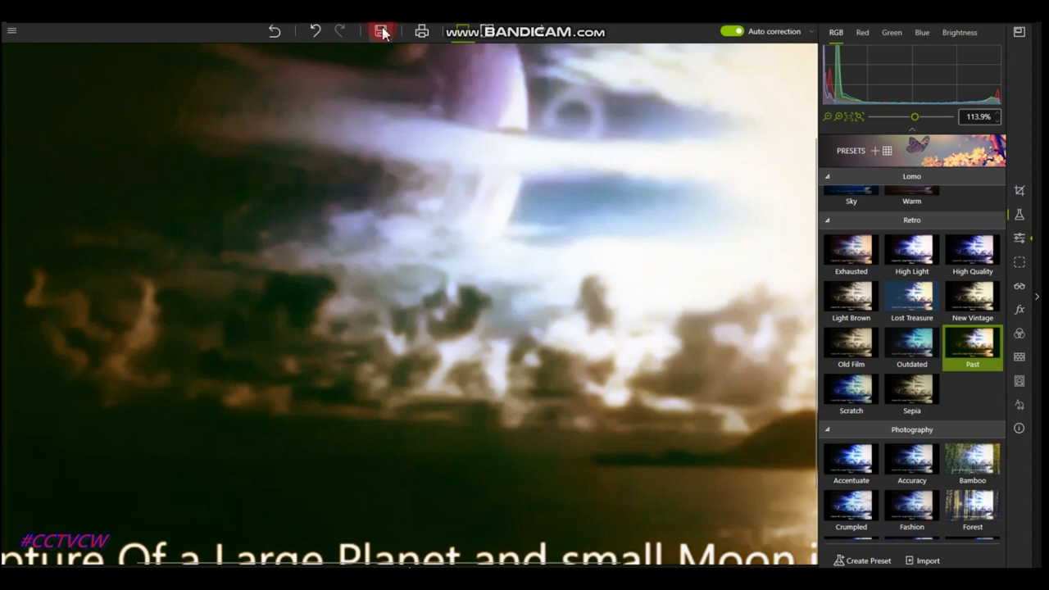
{"action": "double_click", "coordinate": [132, 115]}
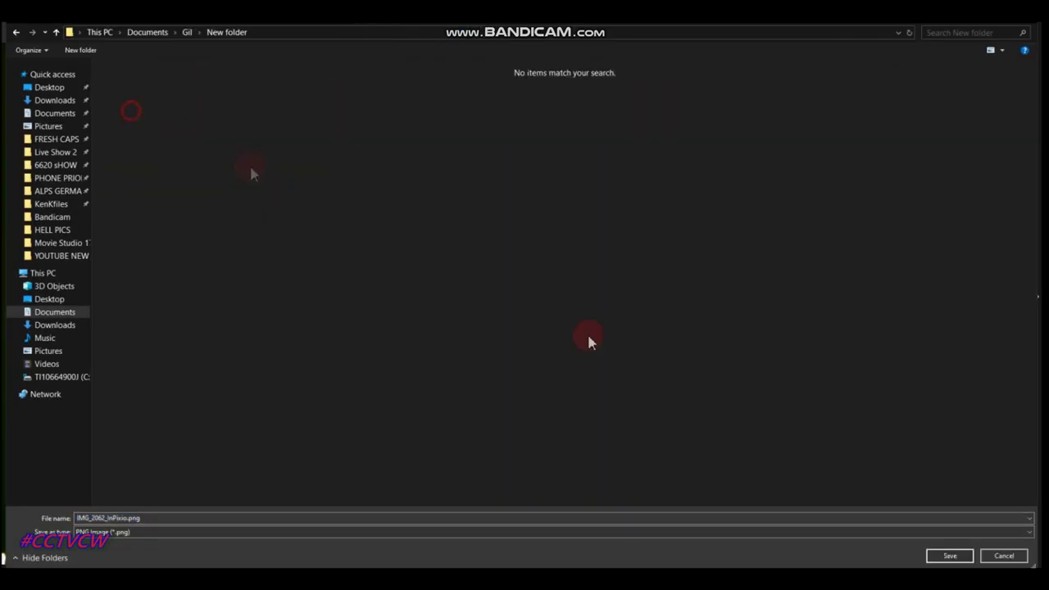
{"action": "left_click", "coordinate": [947, 556]}
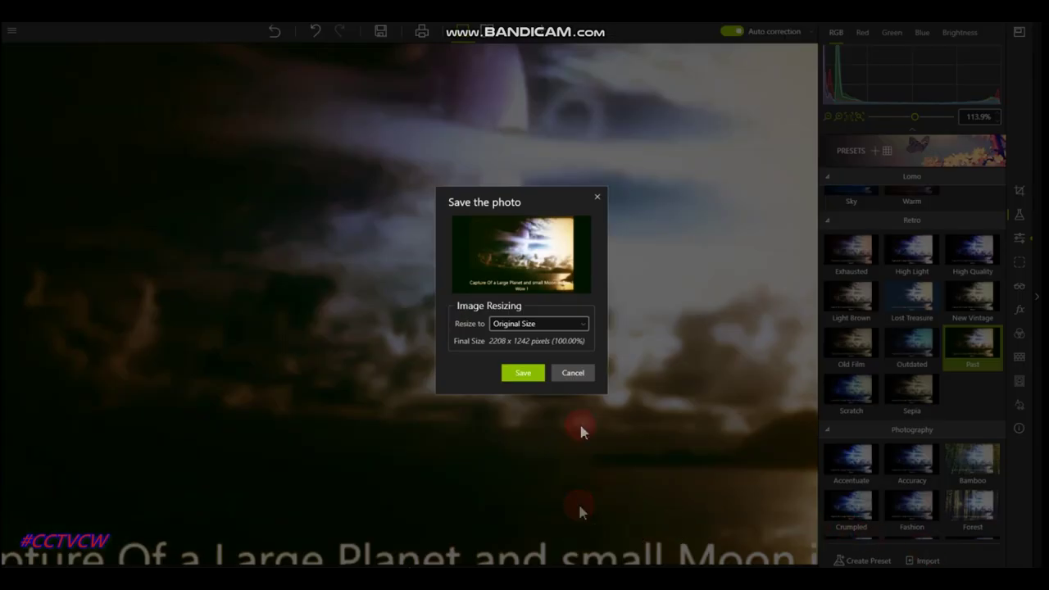
{"action": "left_click", "coordinate": [524, 373]}
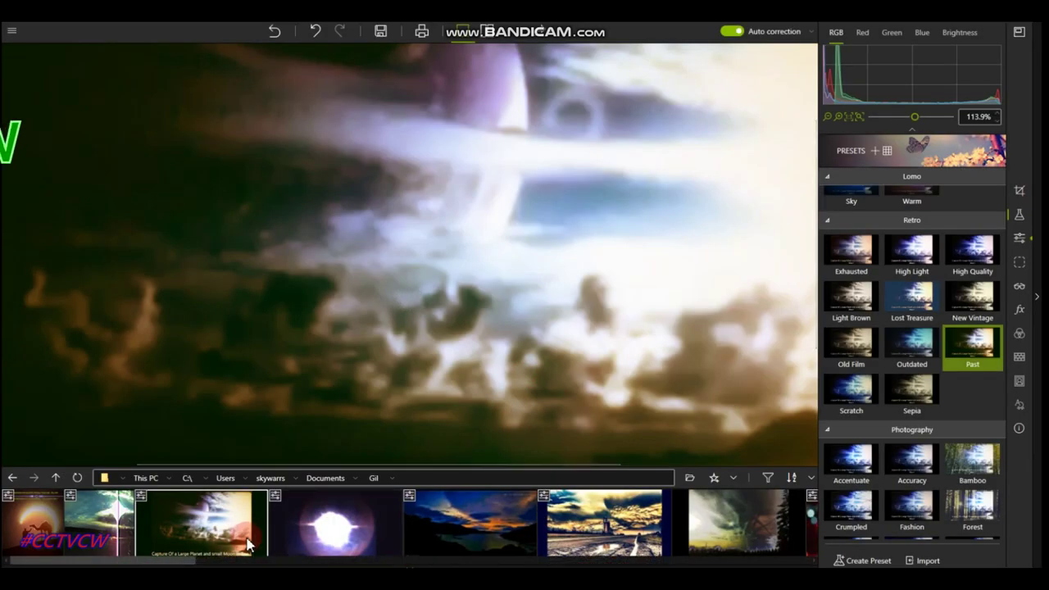
- Open the glowing orb photo, browse the presets for it, and set its Dehaze amount to 75%
{"action": "left_click", "coordinate": [330, 540]}
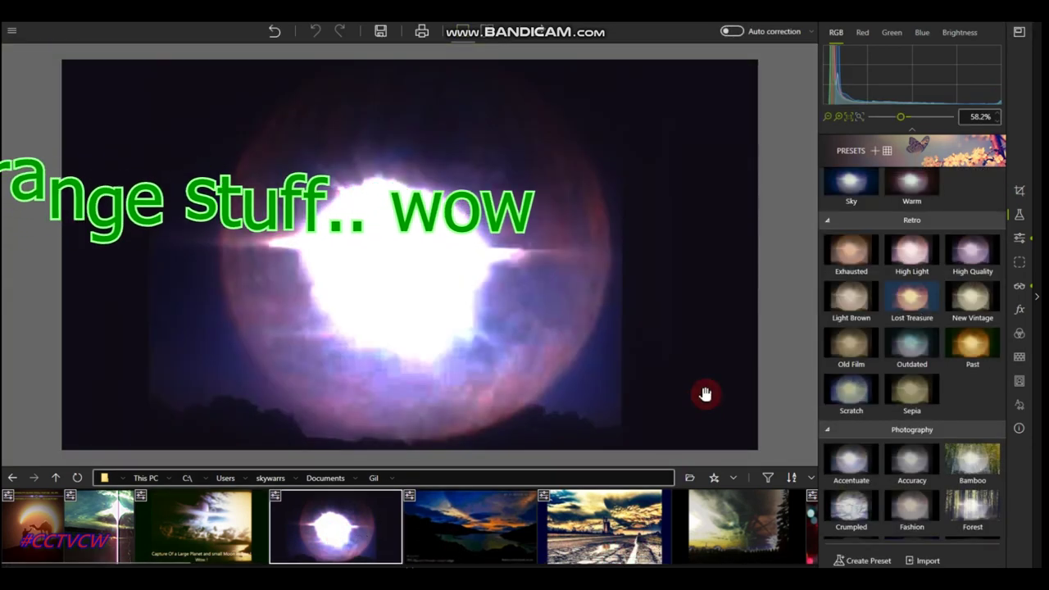
{"action": "scroll", "coordinate": [937, 328], "scroll_direction": "up", "scroll_amount": 3}
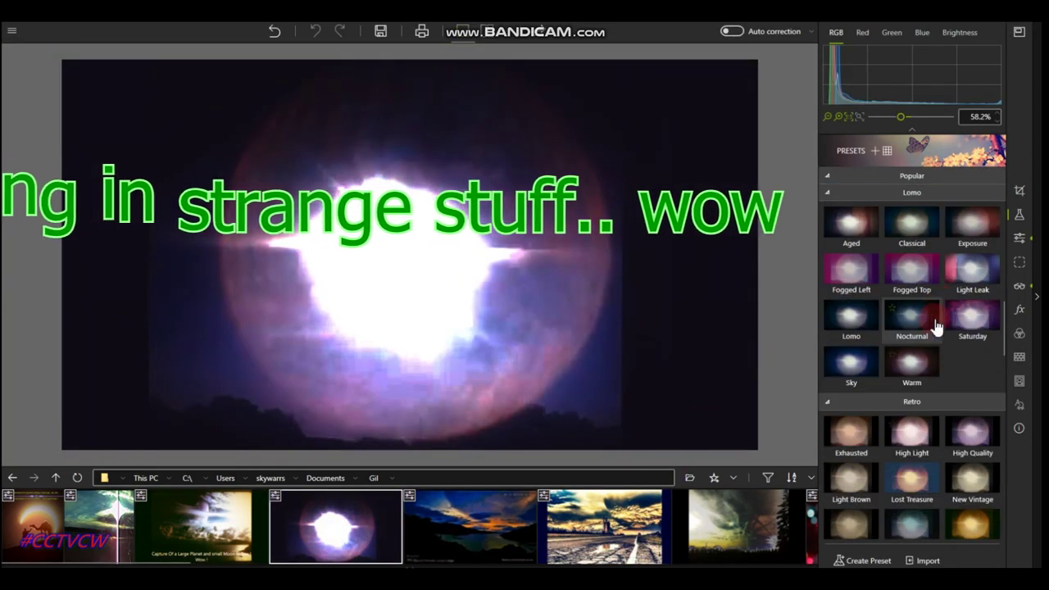
{"action": "scroll", "coordinate": [942, 325], "scroll_direction": "up", "scroll_amount": 5}
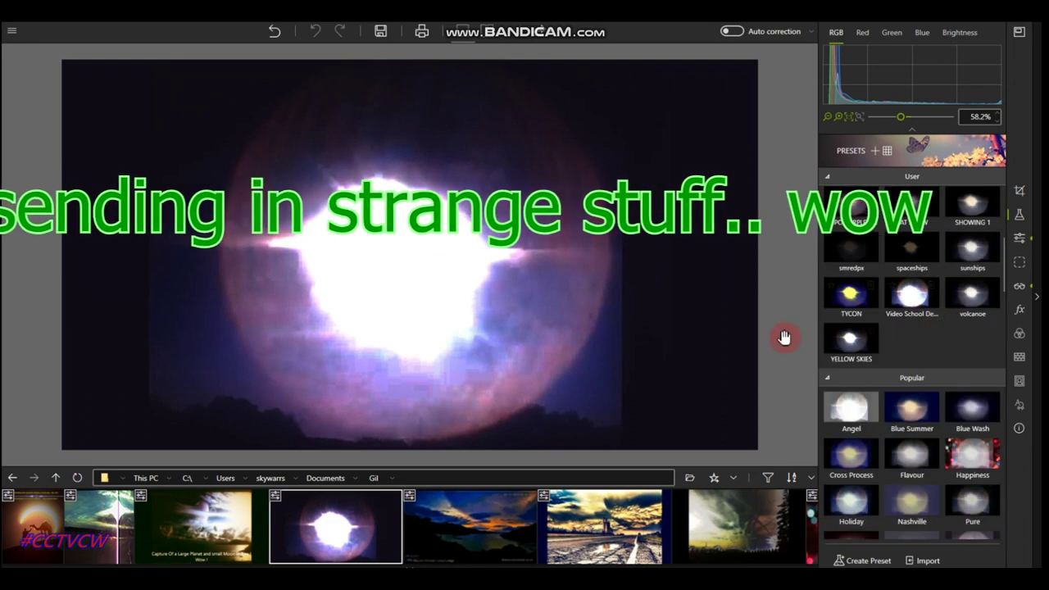
{"action": "left_click", "coordinate": [1019, 287]}
{"action": "left_click", "coordinate": [865, 295]}
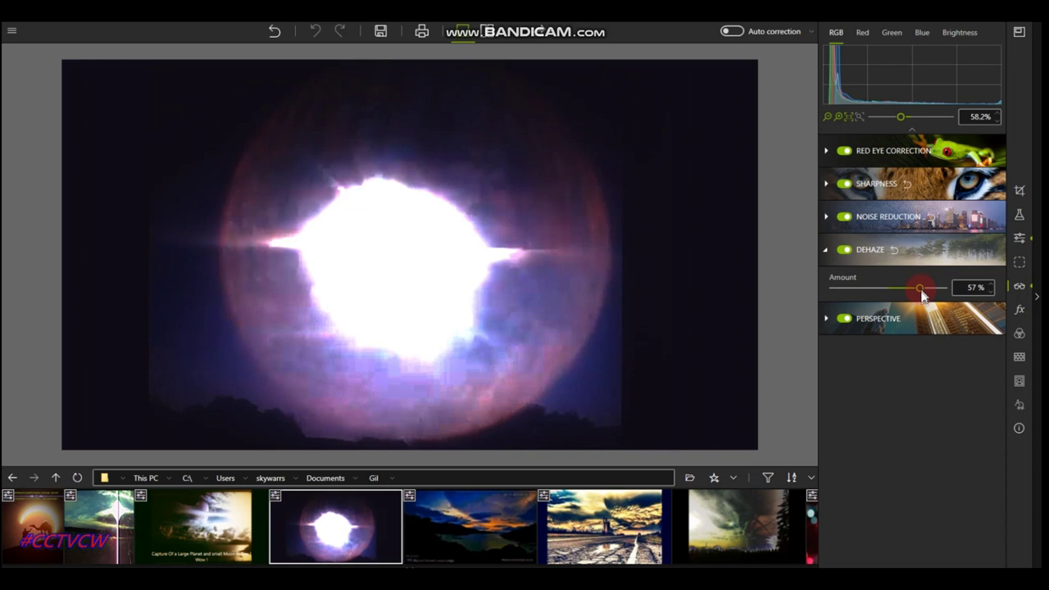
{"action": "left_click_drag", "start_coordinate": [928, 294], "coordinate": [931, 294]}
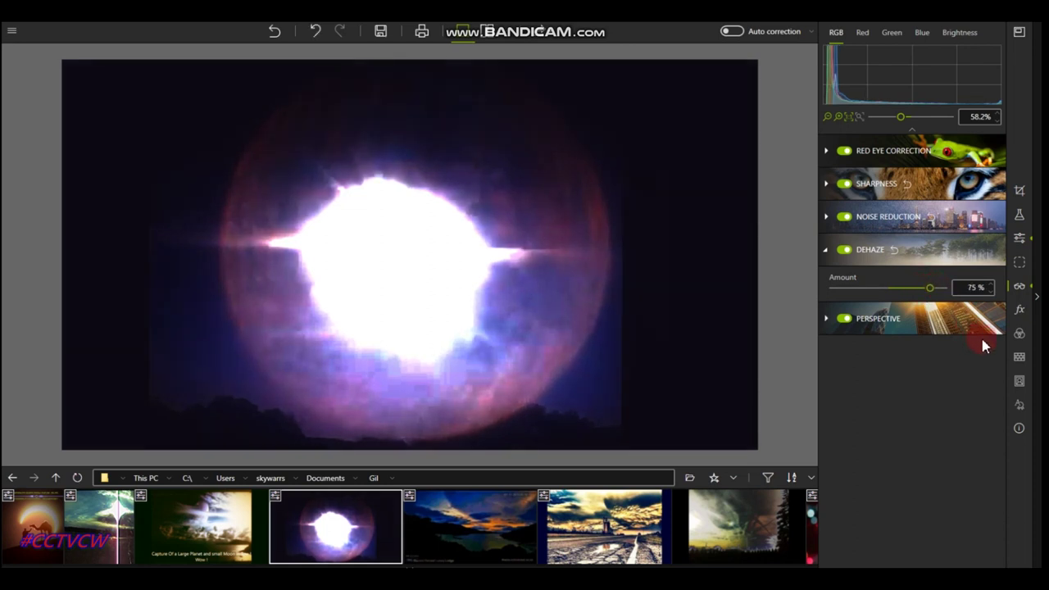
- Set the orb photo's contrast to -100%, highlights to +3% and clarity to +65%
{"action": "left_click", "coordinate": [1020, 244]}
{"action": "left_click", "coordinate": [885, 264]}
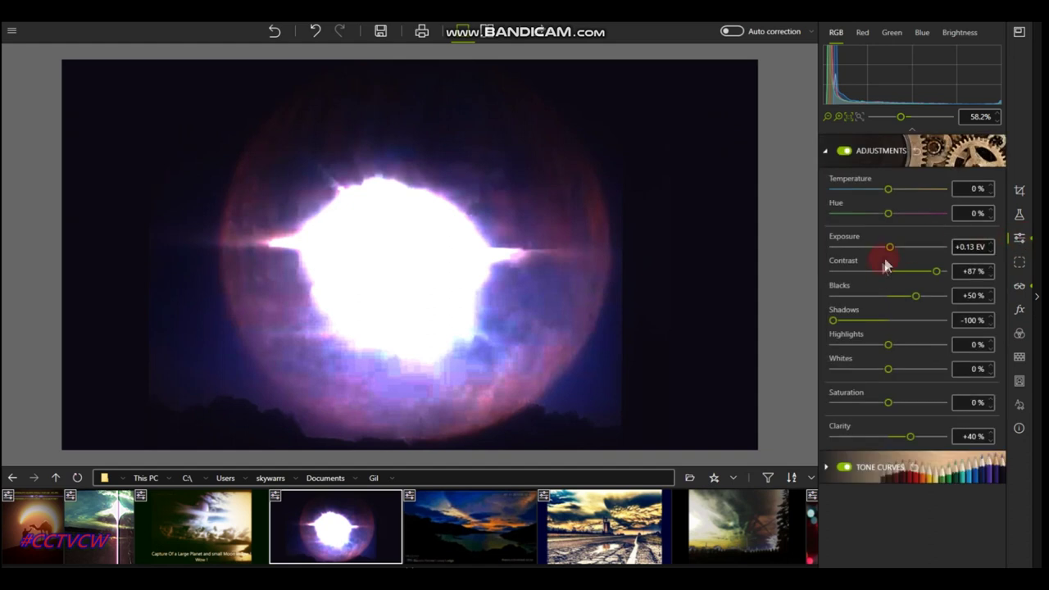
{"action": "left_click_drag", "start_coordinate": [905, 283], "coordinate": [878, 279]}
{"action": "left_click_drag", "start_coordinate": [783, 291], "coordinate": [782, 291]}
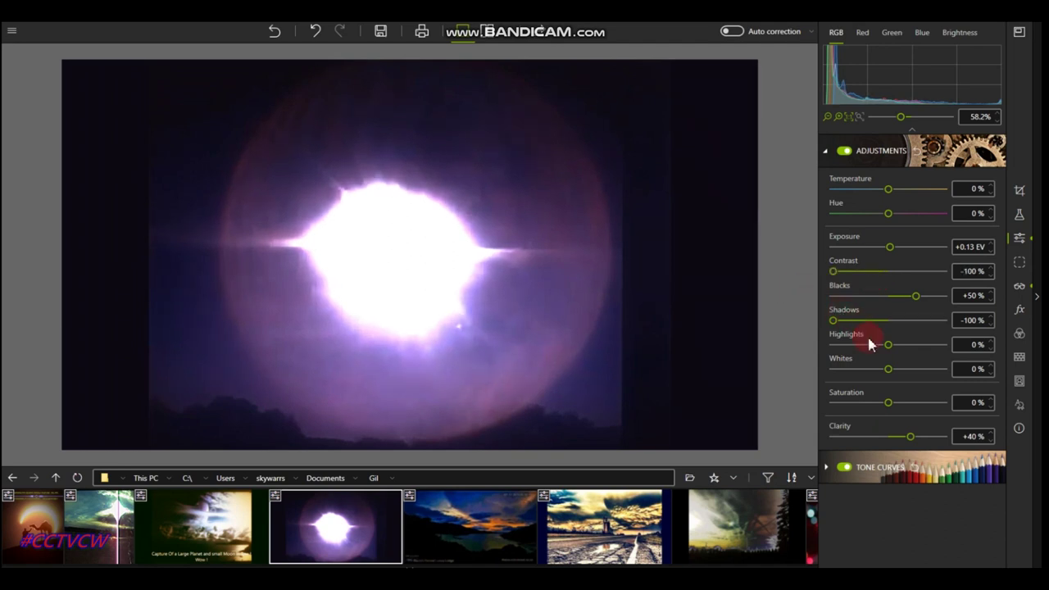
{"action": "mouse_move", "coordinate": [883, 350]}
{"action": "left_mouse_down"}
{"action": "mouse_move", "coordinate": [834, 345]}
{"action": "mouse_move", "coordinate": [891, 350]}
{"action": "left_mouse_up"}
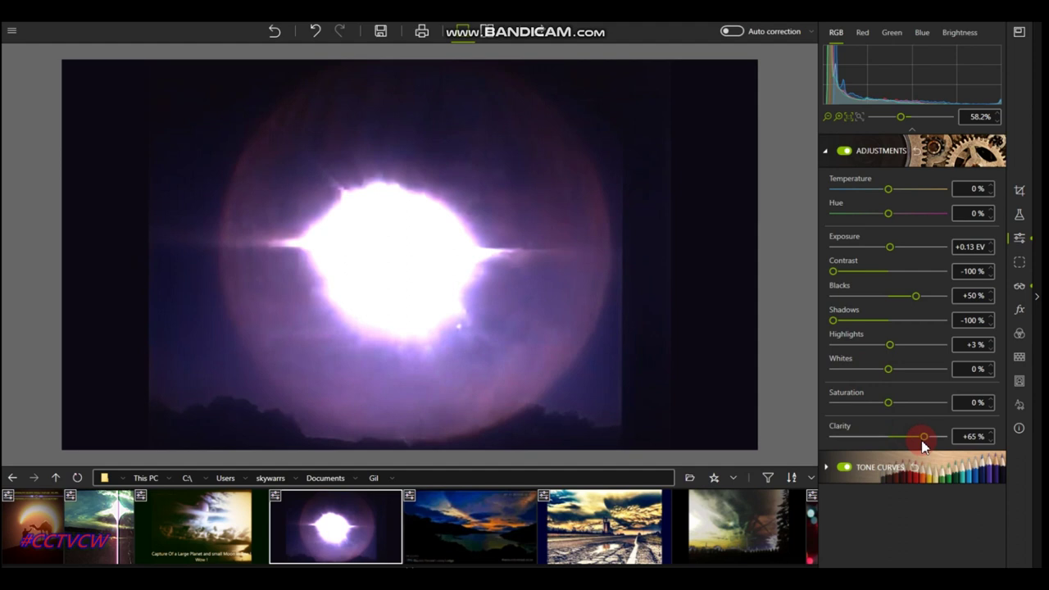
{"action": "scroll", "coordinate": [645, 295], "scroll_direction": "up", "scroll_amount": 1}
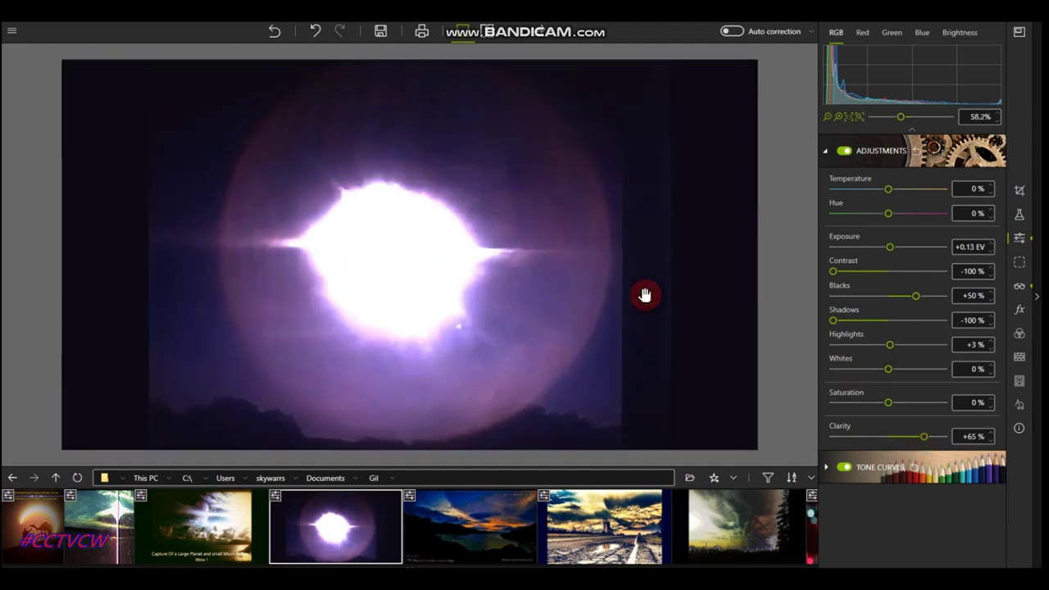
{"action": "mouse_move", "coordinate": [396, 565]}
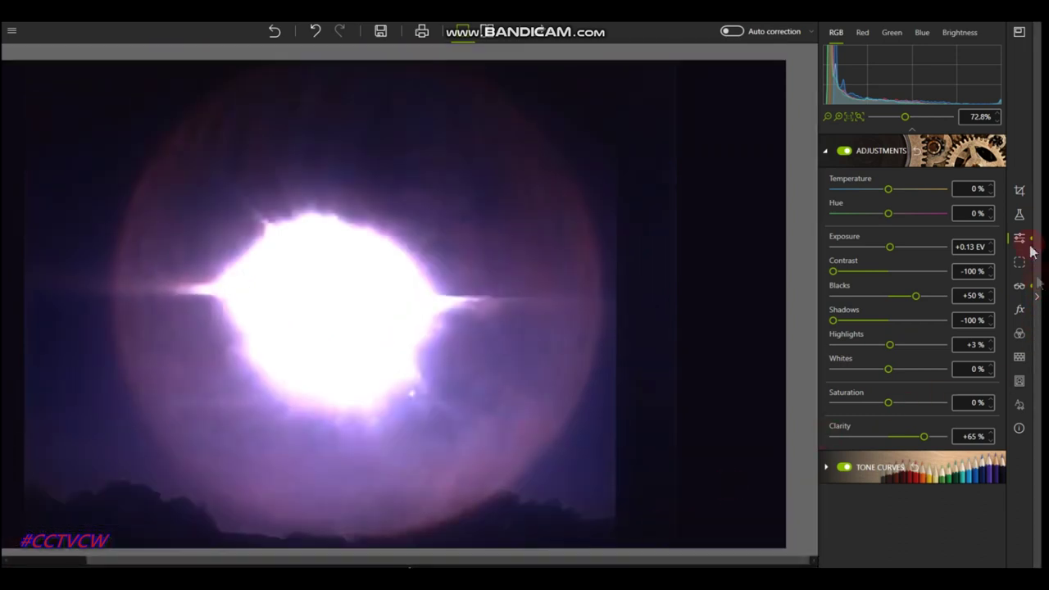
- Try the TYCON user preset on the orb photo, followed by the POPO PURPLE preset
{"action": "left_click", "coordinate": [1020, 217]}
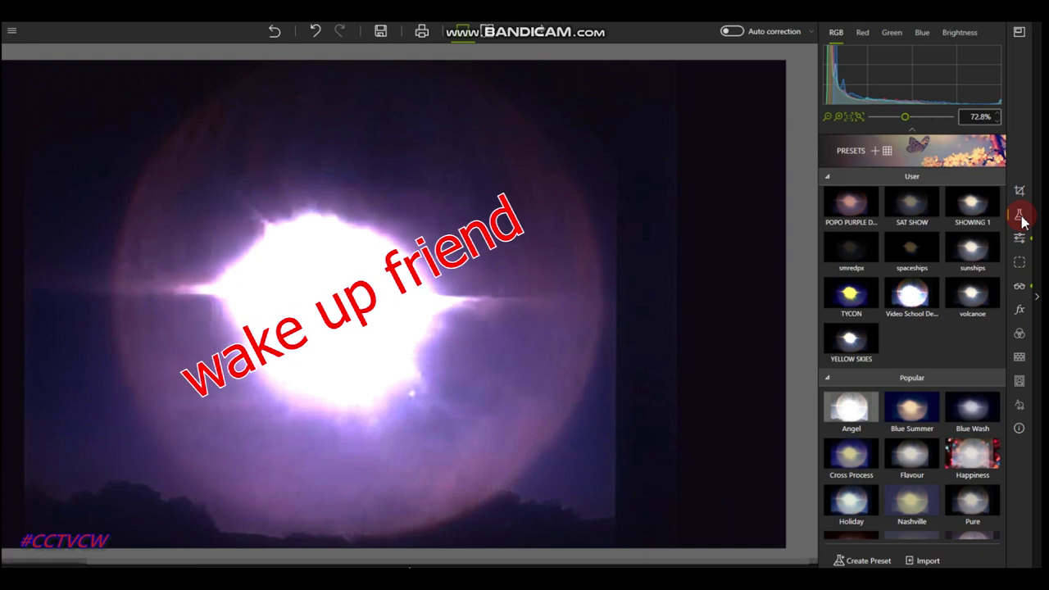
{"action": "left_click", "coordinate": [859, 300]}
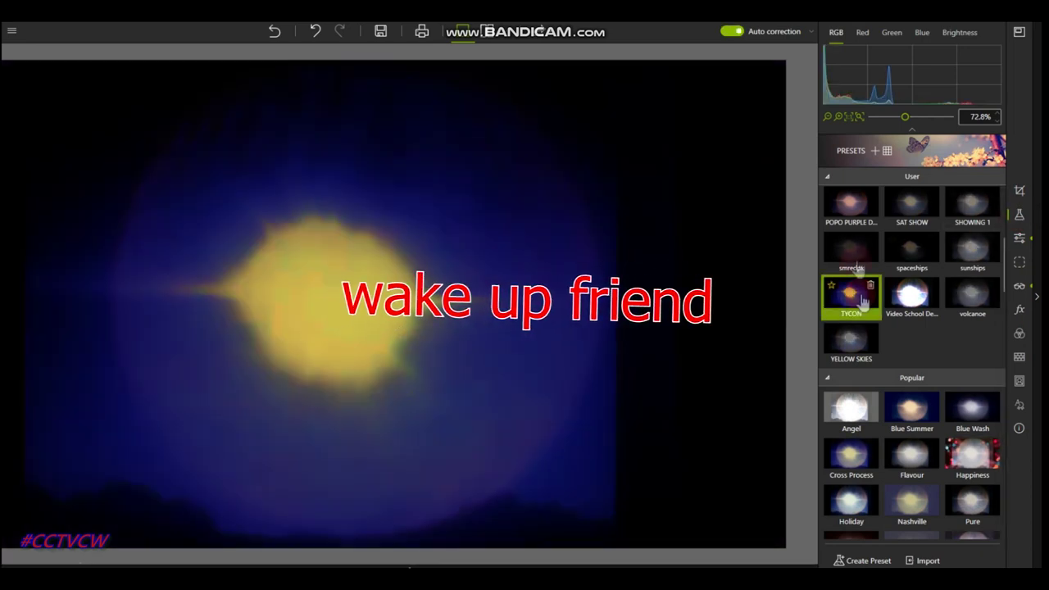
{"action": "left_click", "coordinate": [851, 207]}
{"action": "scroll", "coordinate": [960, 387], "scroll_direction": "up", "scroll_amount": 3}
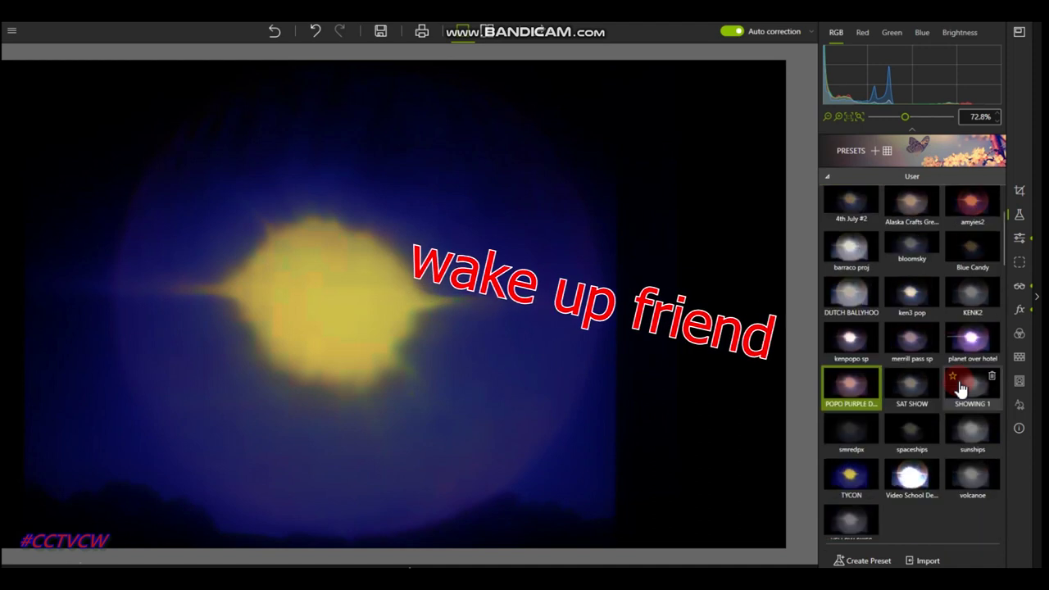
{"action": "scroll", "coordinate": [967, 359], "scroll_direction": "up", "scroll_amount": 1}
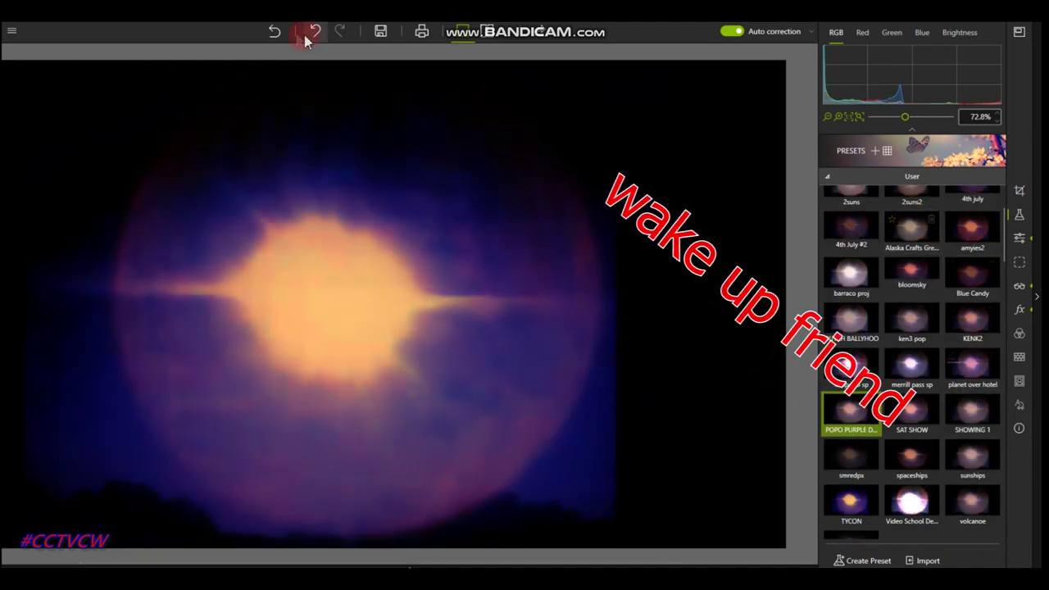
- Reset all edits on the orb photo and apply the Amyies favorite preset, followed by the merrill pass sp user preset
{"action": "left_click", "coordinate": [275, 33]}
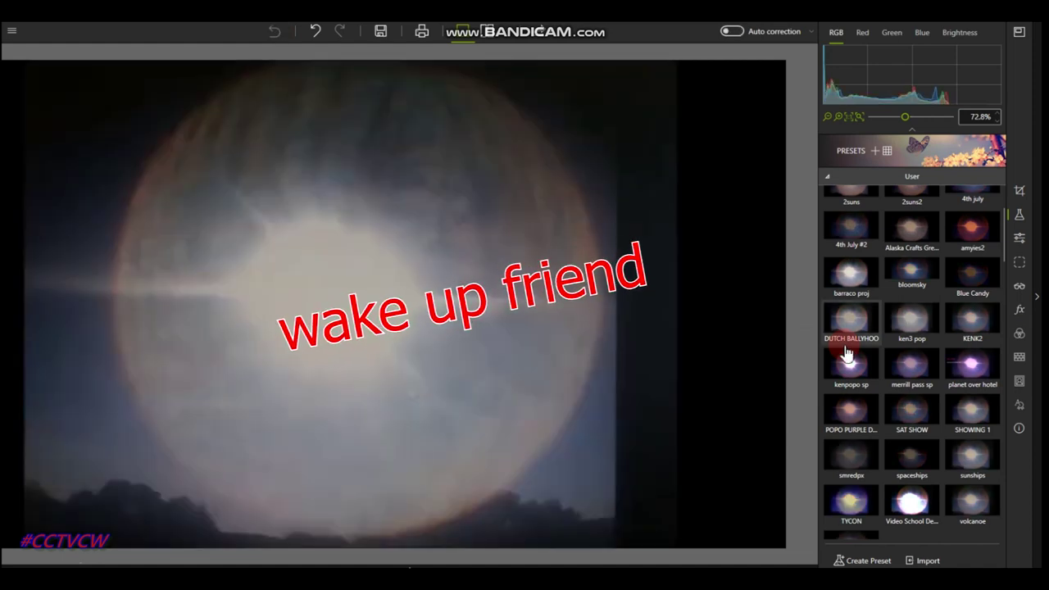
{"action": "scroll", "coordinate": [988, 365], "scroll_direction": "up", "scroll_amount": 5}
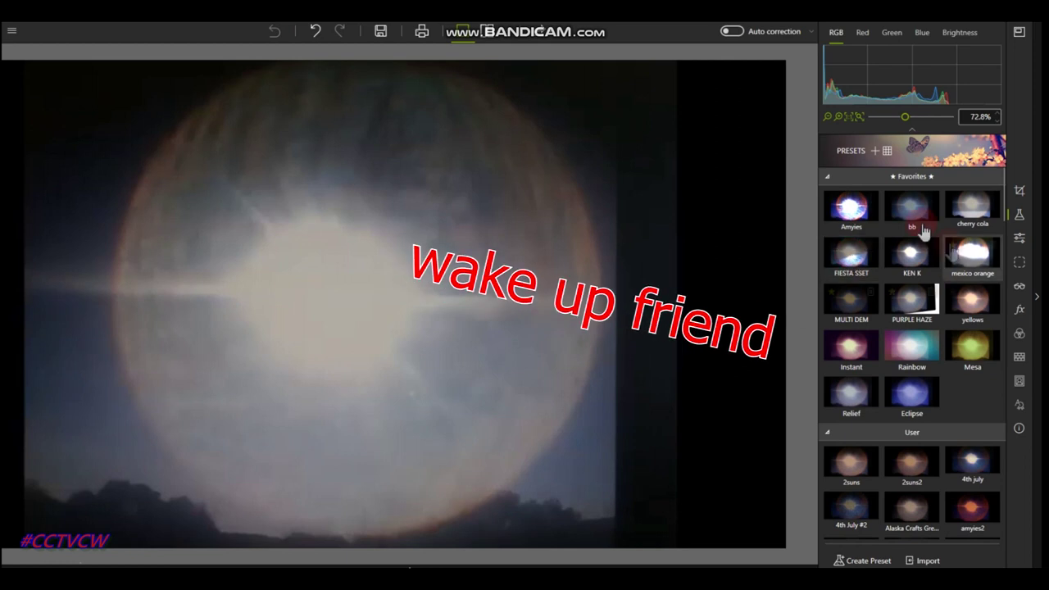
{"action": "left_click", "coordinate": [852, 211]}
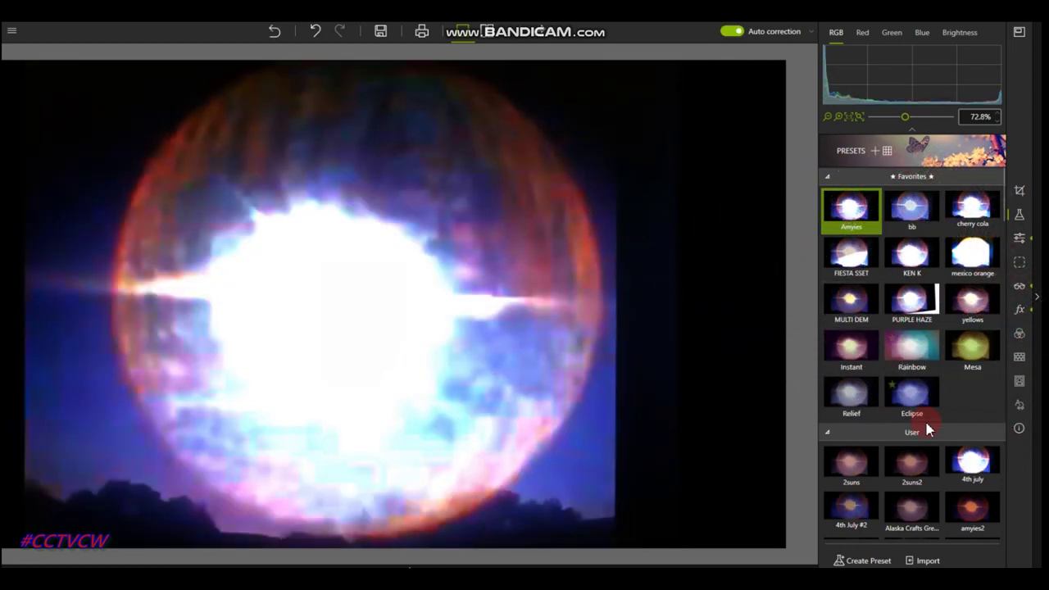
{"action": "scroll", "coordinate": [926, 428], "scroll_direction": "down", "scroll_amount": 1}
{"action": "scroll", "coordinate": [926, 429], "scroll_direction": "down", "scroll_amount": 1}
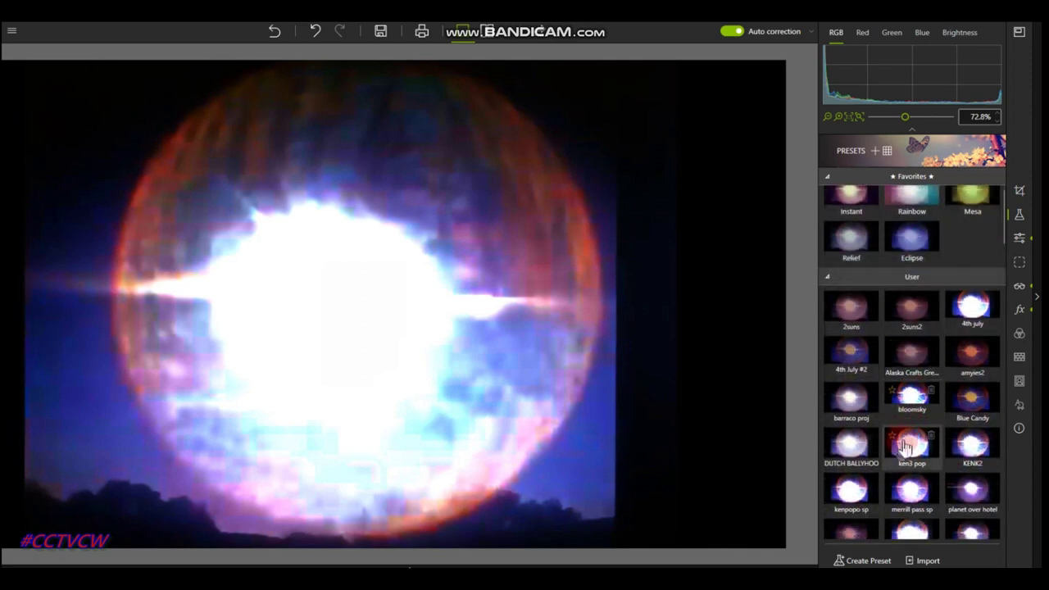
{"action": "left_click", "coordinate": [923, 500]}
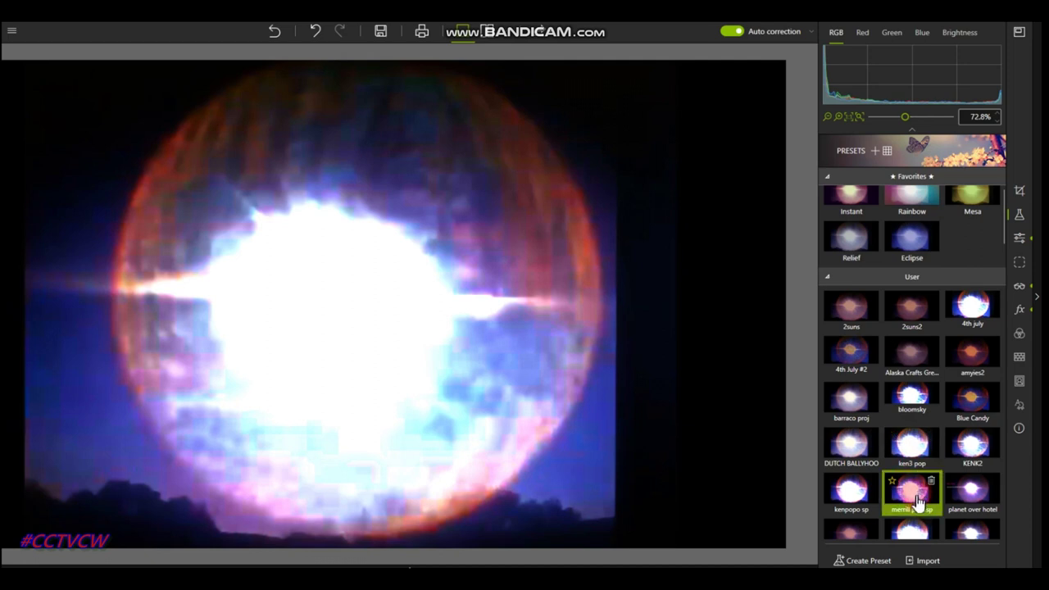
{"action": "left_click", "coordinate": [471, 371]}
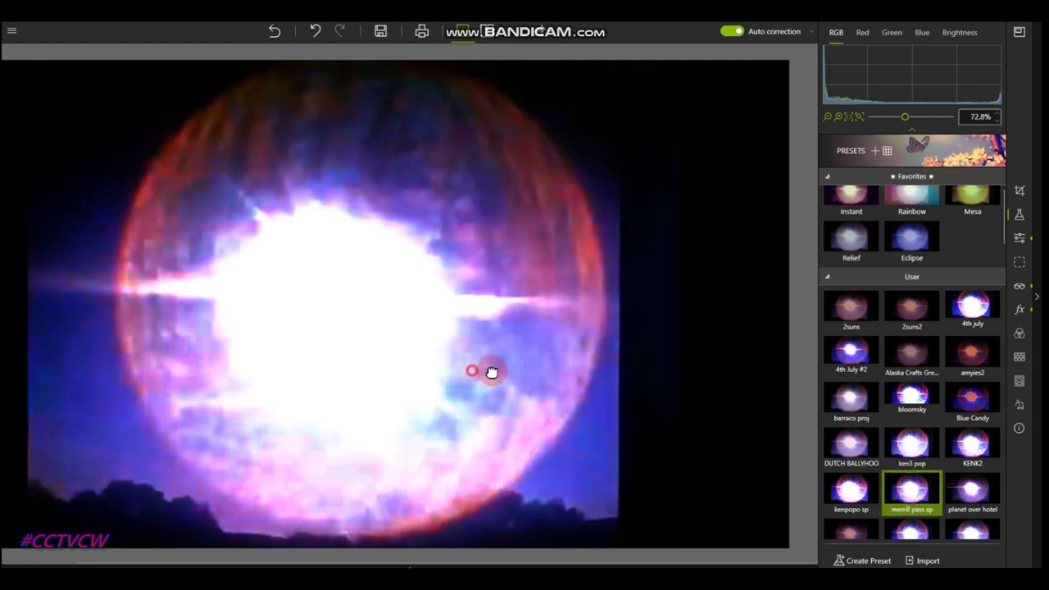
{"action": "left_click_drag", "start_coordinate": [491, 372], "coordinate": [549, 379]}
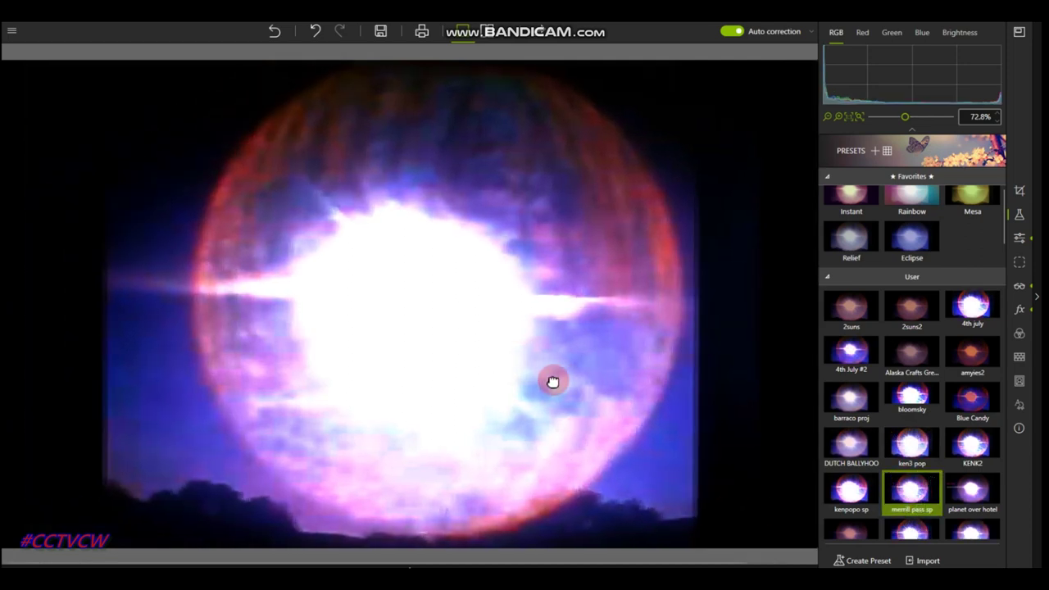
- Apply the Blue Candy user preset to the orb photo, followed by the TYCON preset
{"action": "left_click", "coordinate": [972, 408]}
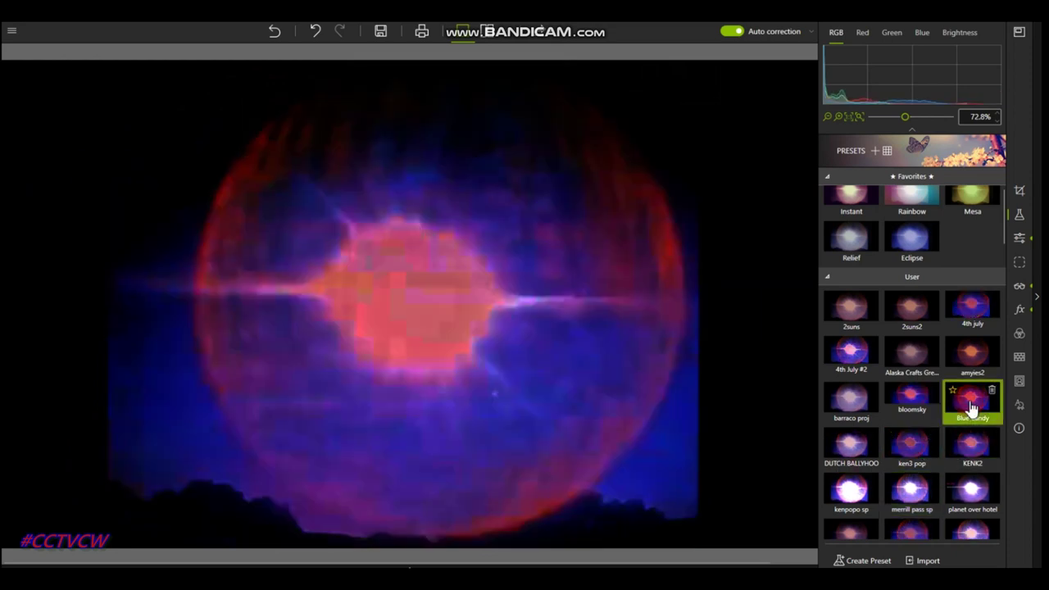
{"action": "scroll", "coordinate": [972, 408], "scroll_direction": "down", "scroll_amount": 3}
{"action": "scroll", "coordinate": [971, 410], "scroll_direction": "down", "scroll_amount": 3}
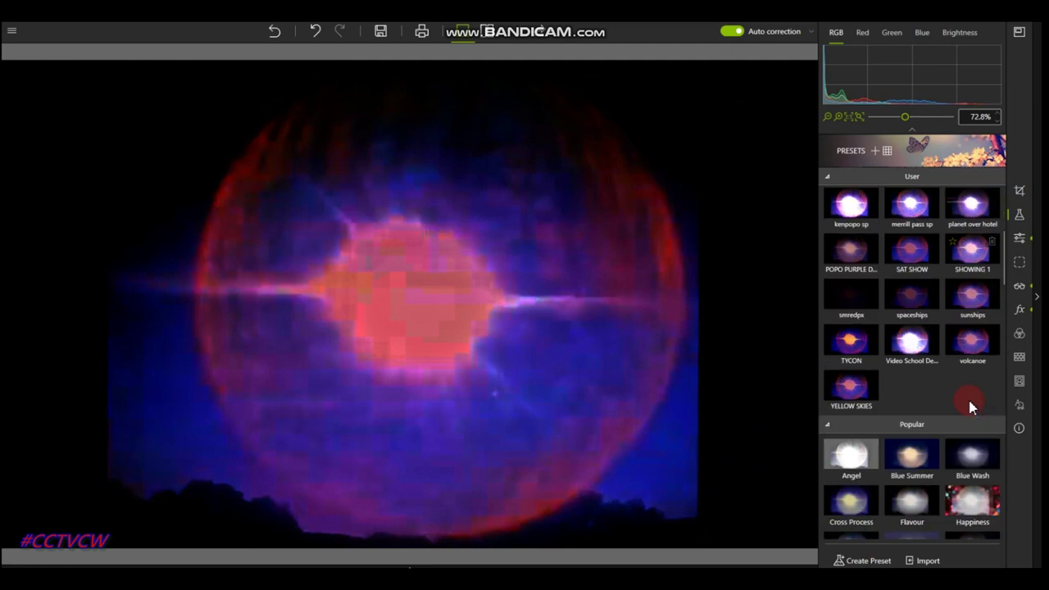
{"action": "left_click", "coordinate": [856, 346]}
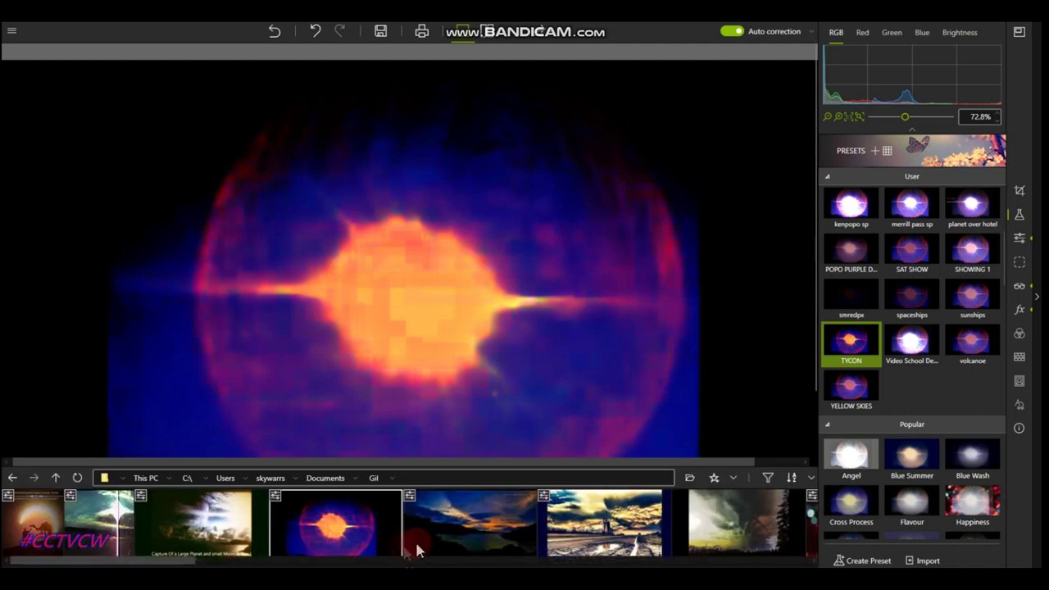
- Save the edited orb photo at its original size
{"action": "left_click", "coordinate": [380, 31]}
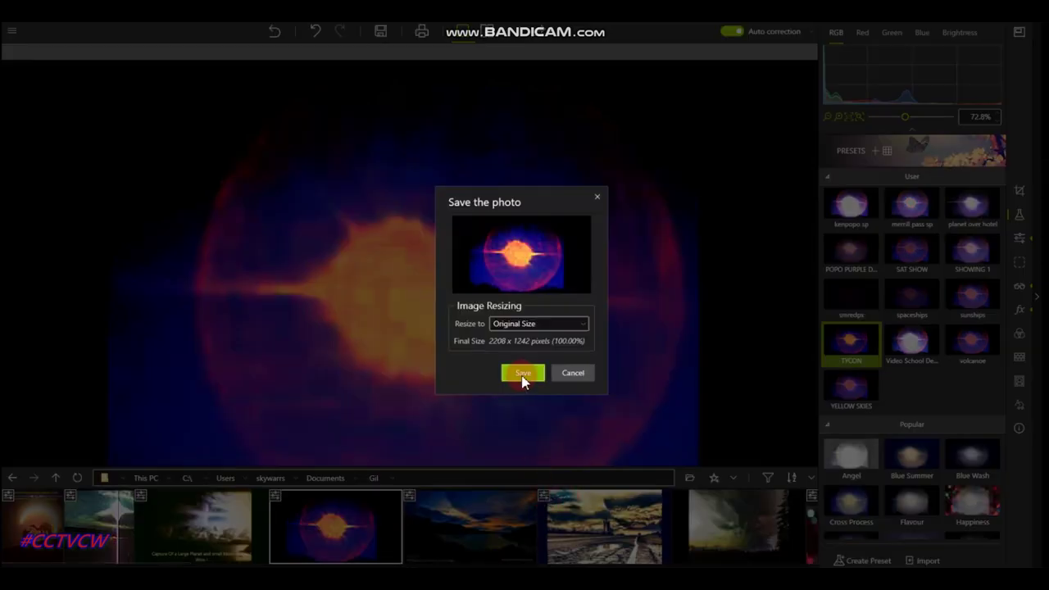
{"action": "left_click", "coordinate": [522, 376]}
{"action": "left_click", "coordinate": [411, 314]}
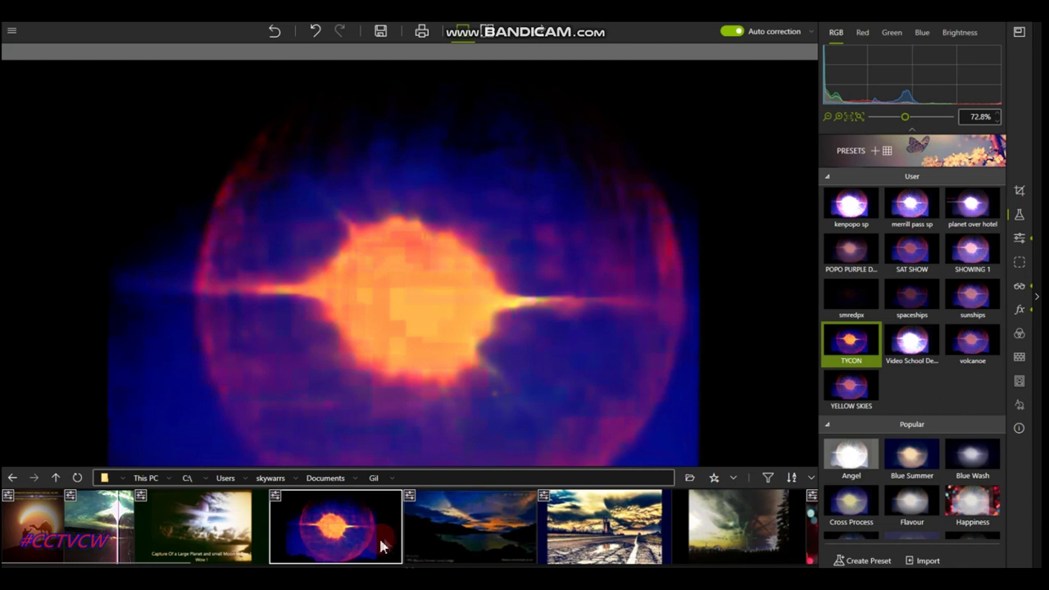
- Open the Sounds Retreat lake sunset photo and turn on auto correction for it
{"action": "key", "text": "Right"}
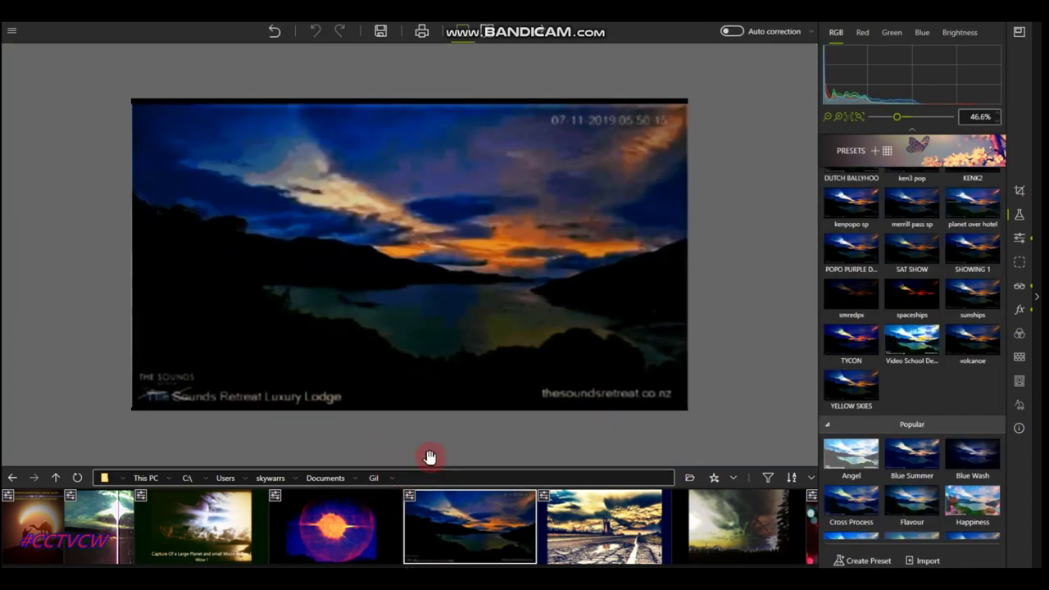
{"action": "left_click", "coordinate": [392, 478]}
{"action": "left_click", "coordinate": [392, 479]}
{"action": "left_click", "coordinate": [391, 478]}
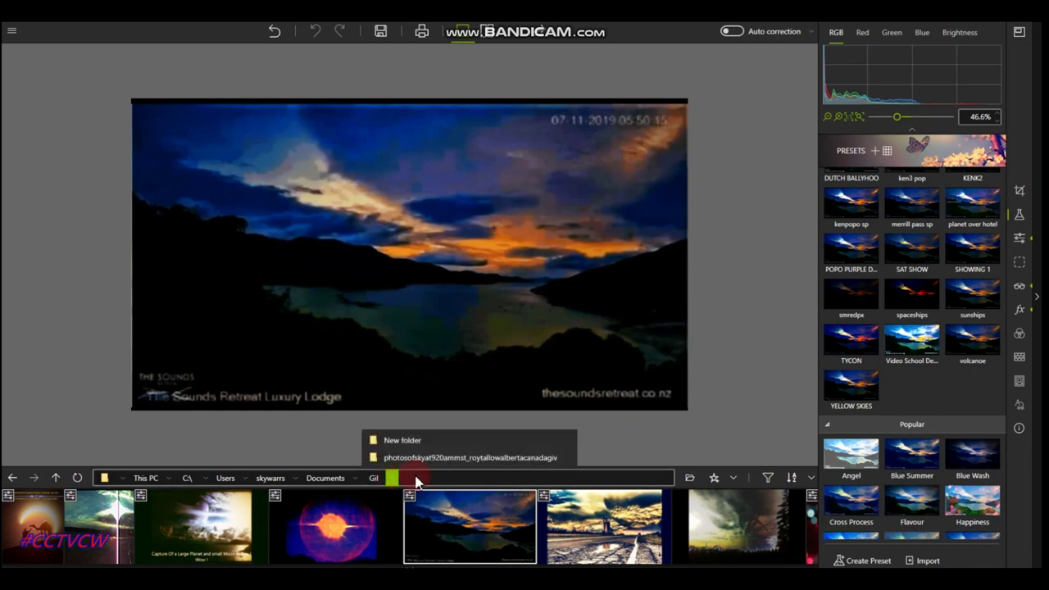
{"action": "left_click", "coordinate": [417, 479]}
{"action": "left_click", "coordinate": [400, 453]}
{"action": "scroll", "coordinate": [400, 453], "scroll_direction": "up", "scroll_amount": 1}
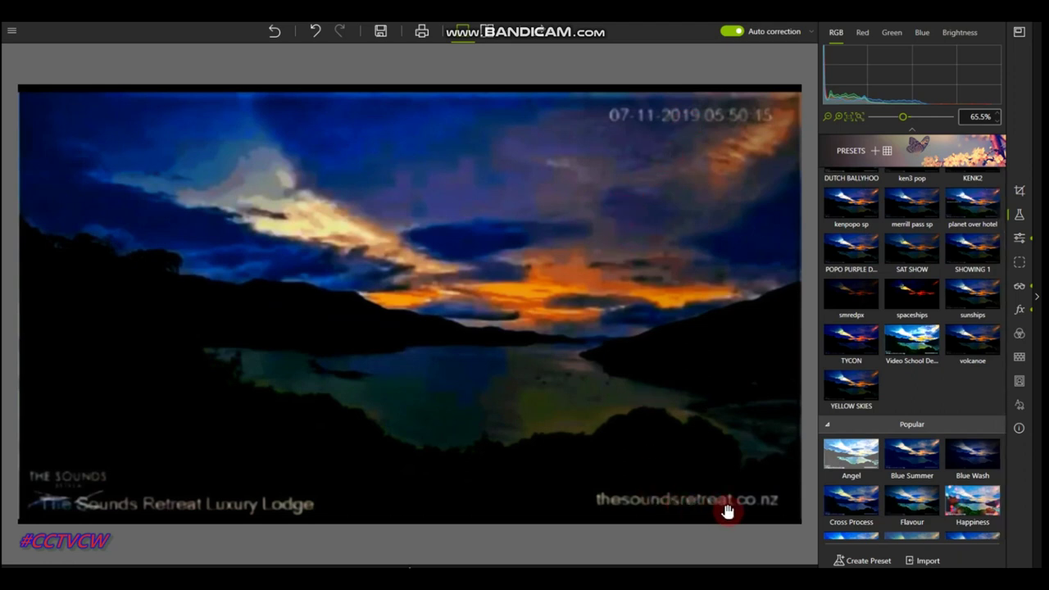
- Crop the lake sunset photo with a custom ratio to about 2208 × 1034 px, removing the bottom captions and the black strip along the top
{"action": "left_click", "coordinate": [1019, 192]}
{"action": "left_click", "coordinate": [906, 188]}
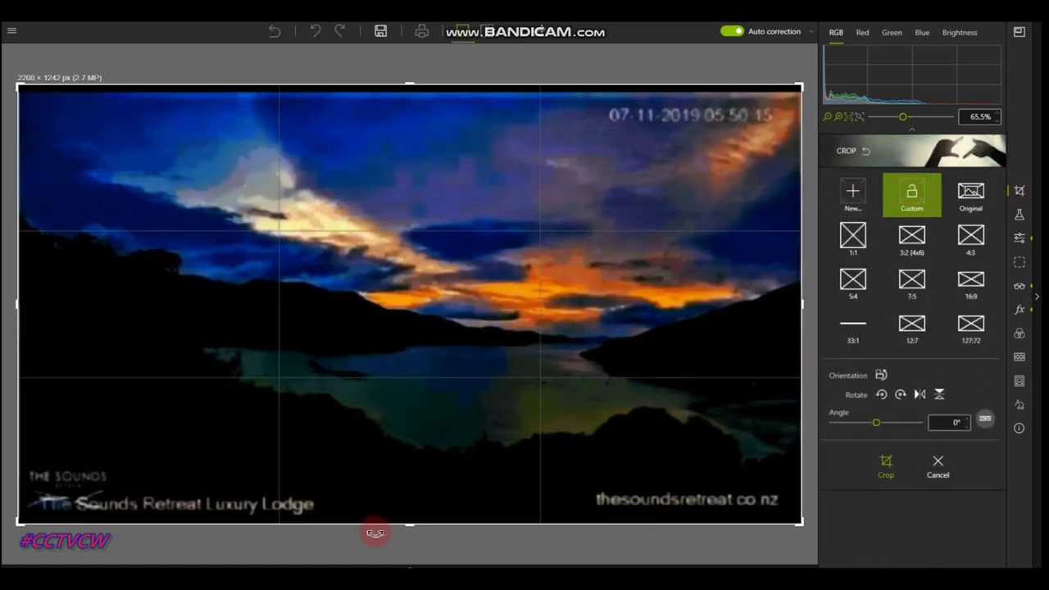
{"action": "left_click_drag", "start_coordinate": [409, 523], "coordinate": [410, 466]}
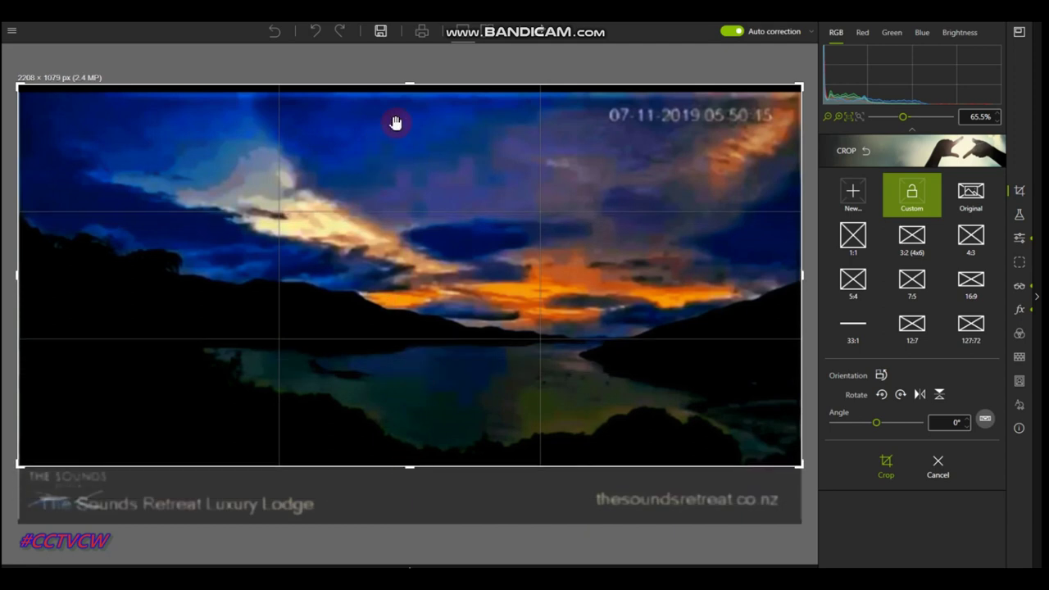
{"action": "left_click_drag", "start_coordinate": [411, 82], "coordinate": [408, 98]}
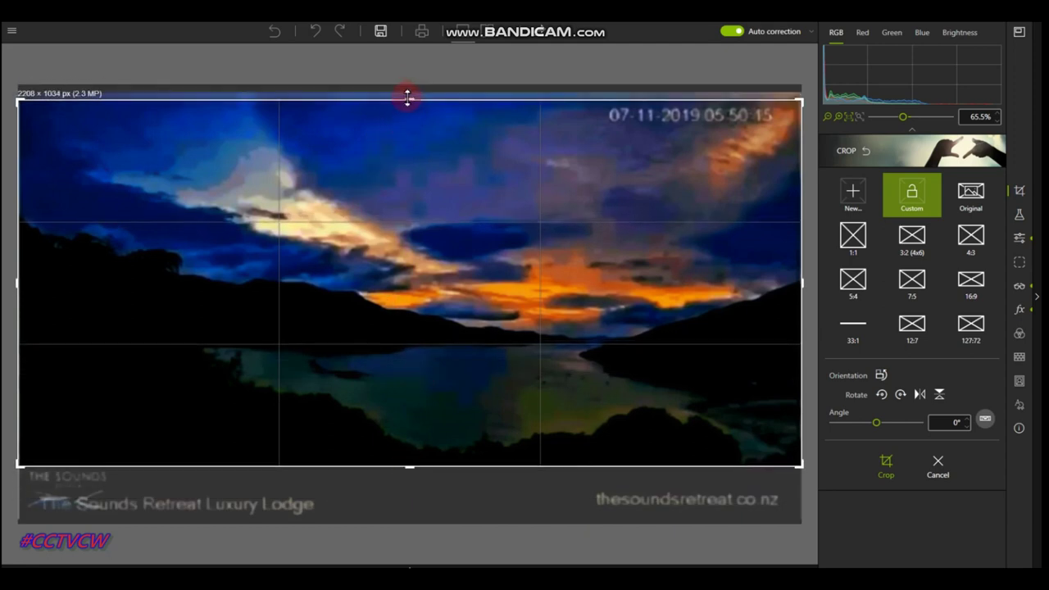
{"action": "left_click", "coordinate": [900, 474]}
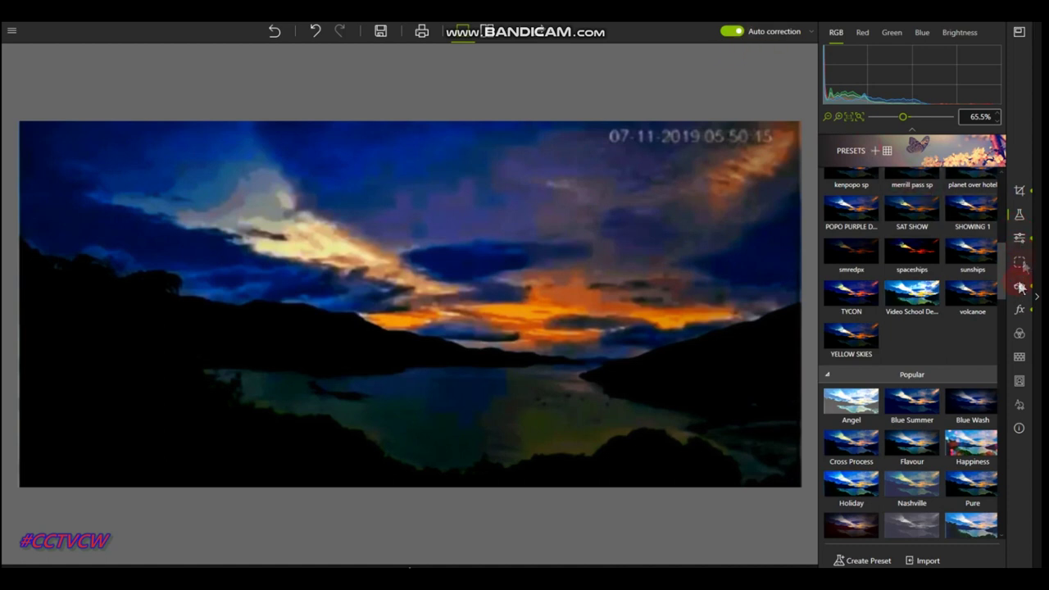
- Set the lake photo's contrast to +47% and its temperature and hue to 0%
{"action": "left_click", "coordinate": [1020, 238]}
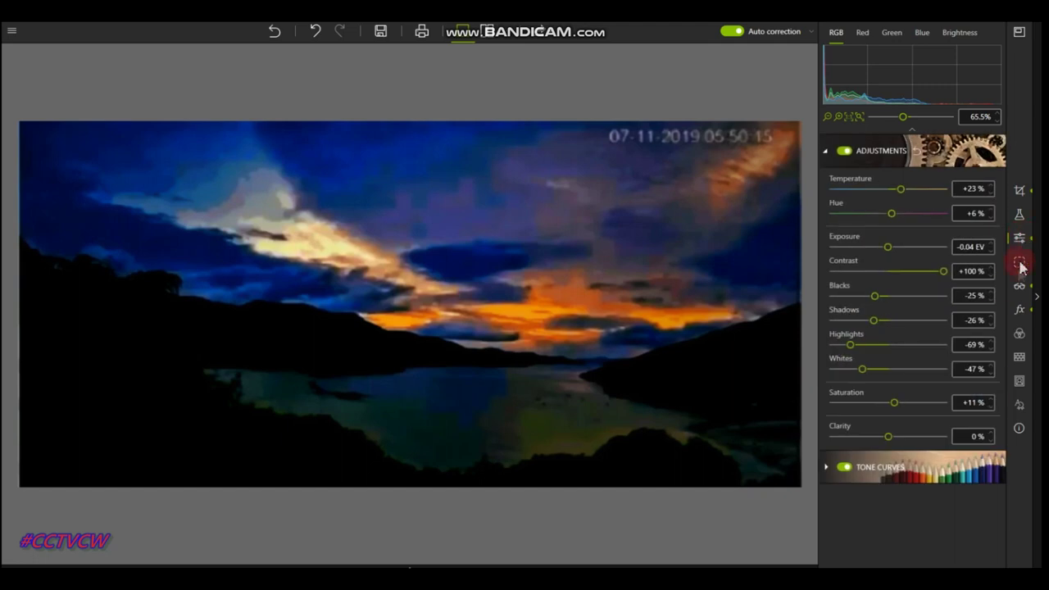
{"action": "left_click_drag", "start_coordinate": [943, 279], "coordinate": [915, 279]}
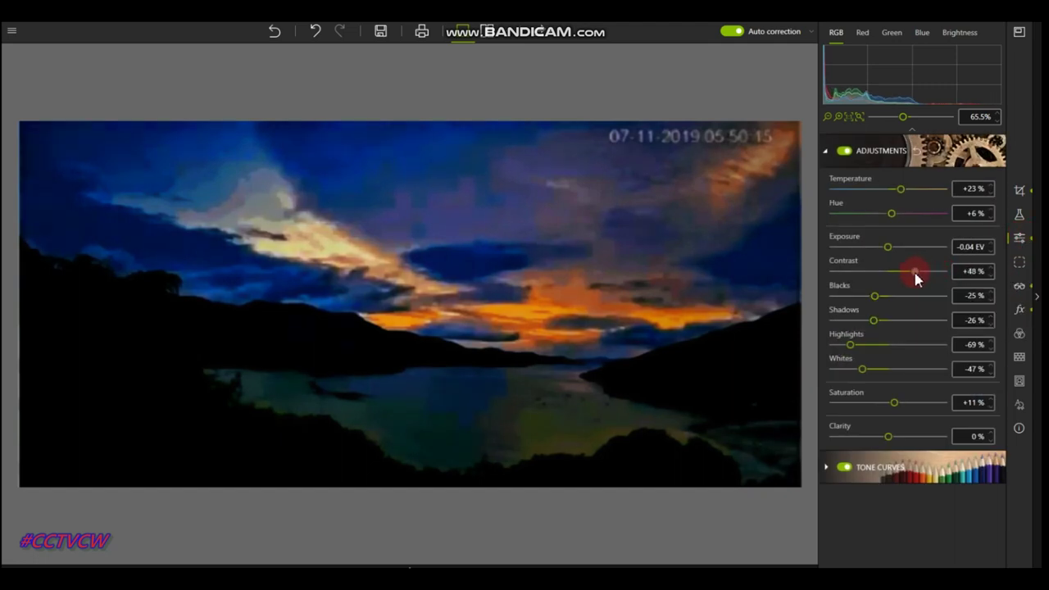
{"action": "left_click", "coordinate": [900, 190]}
{"action": "left_click_drag", "start_coordinate": [901, 195], "coordinate": [898, 194]}
{"action": "left_click", "coordinate": [891, 213]}
{"action": "left_click", "coordinate": [999, 215]}
{"action": "left_click", "coordinate": [991, 219]}
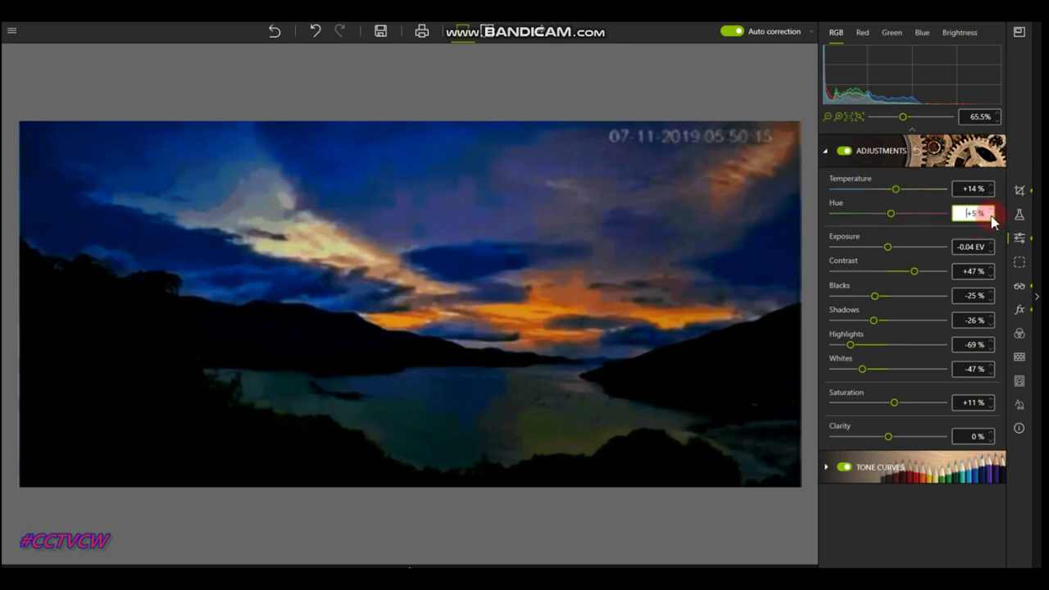
{"action": "left_click", "coordinate": [992, 220]}
{"action": "left_click", "coordinate": [991, 195]}
{"action": "left_click", "coordinate": [992, 195]}
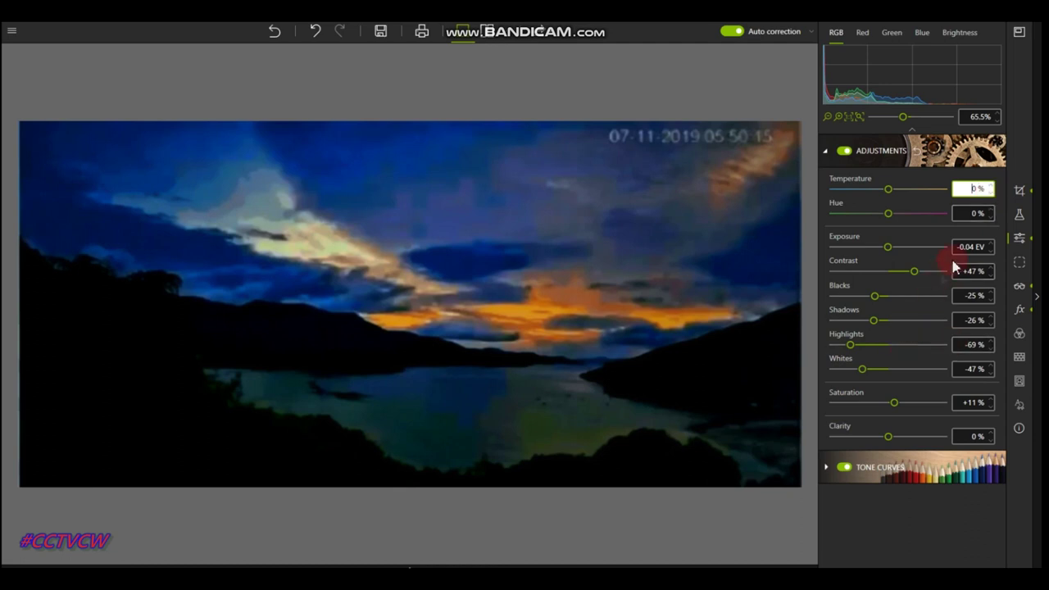
- Raise the lake photo's exposure to +0.24 EV and its highlights to +57%
{"action": "left_click", "coordinate": [892, 254]}
{"action": "left_click", "coordinate": [891, 254]}
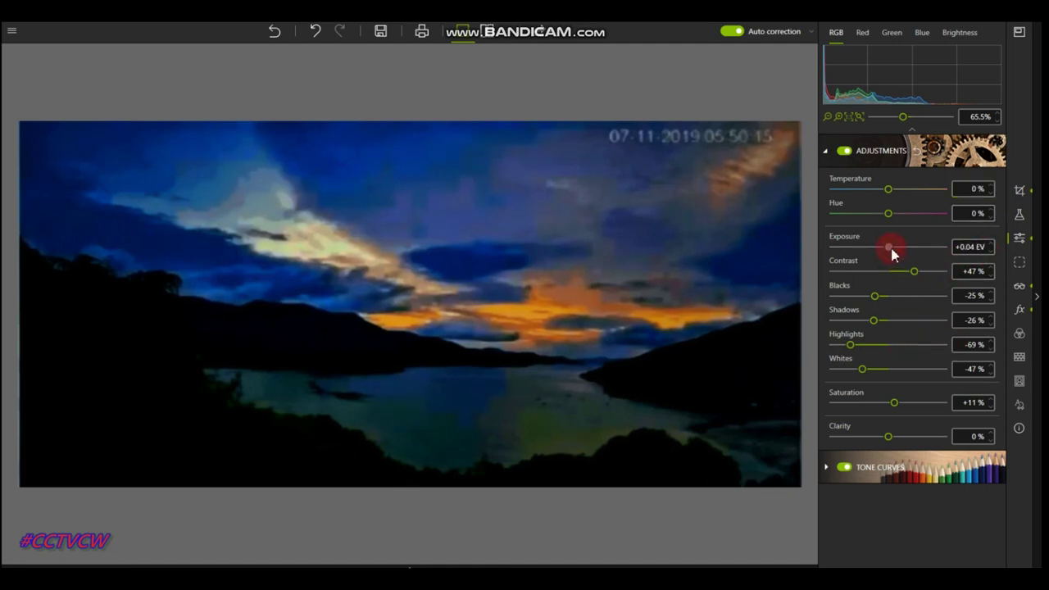
{"action": "left_click_drag", "start_coordinate": [892, 254], "coordinate": [895, 255]}
{"action": "left_click", "coordinate": [709, 328]}
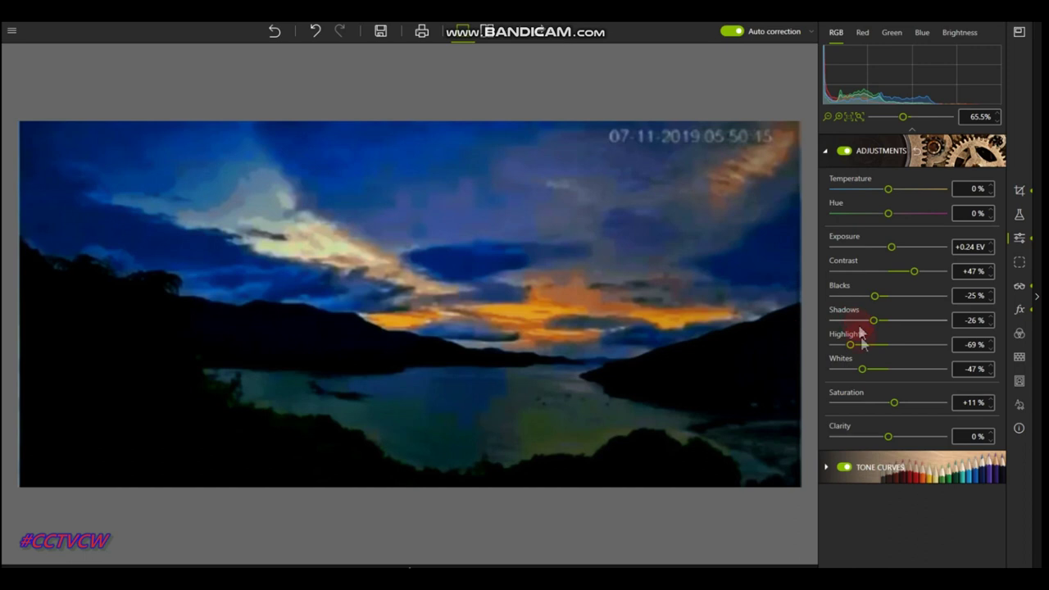
{"action": "left_click_drag", "start_coordinate": [850, 359], "coordinate": [918, 345]}
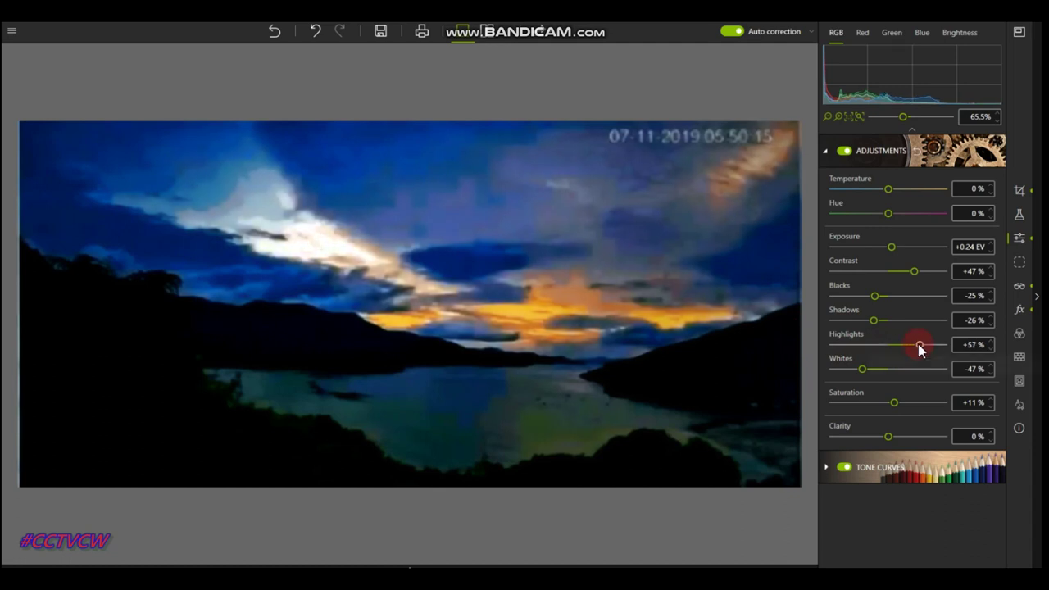
- Raise the lake photo's clarity to +28% and its shadows to +36%
{"action": "left_click_drag", "start_coordinate": [884, 434], "coordinate": [905, 448]}
{"action": "left_click_drag", "start_coordinate": [721, 376], "coordinate": [784, 332]}
{"action": "left_click", "coordinate": [874, 320]}
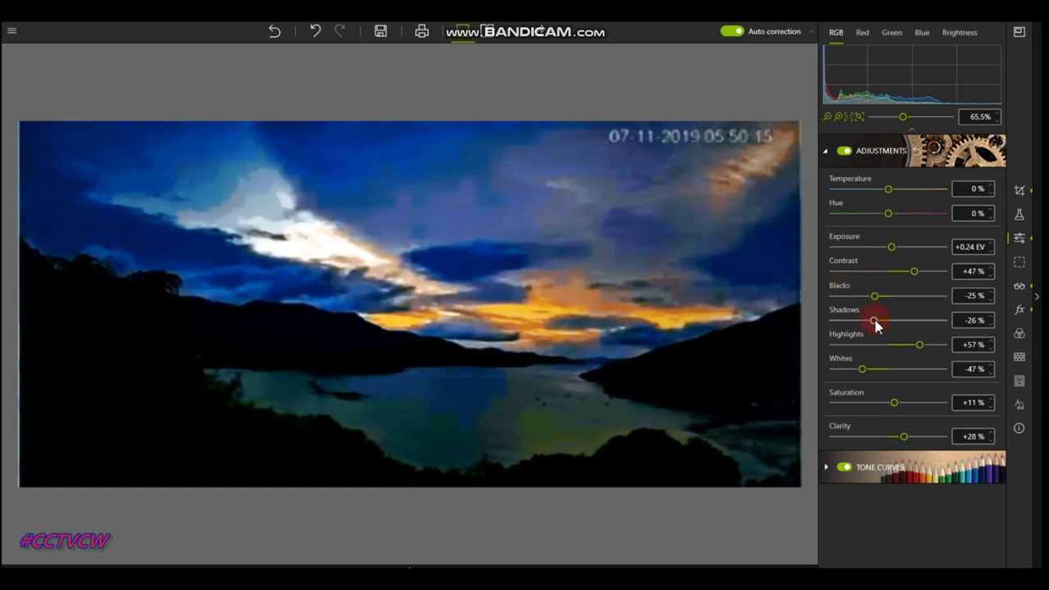
{"action": "left_click_drag", "start_coordinate": [876, 326], "coordinate": [908, 323]}
{"action": "left_click", "coordinate": [891, 381]}
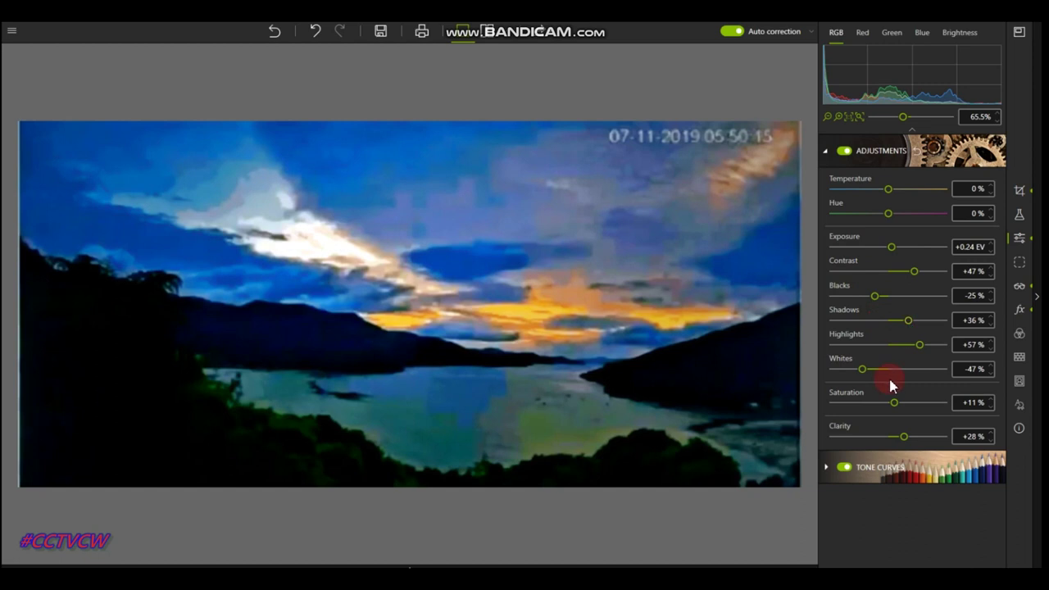
- Raise the lake photo's blacks to +59%
{"action": "left_click", "coordinate": [896, 402]}
{"action": "left_click", "coordinate": [863, 293]}
{"action": "left_click_drag", "start_coordinate": [873, 295], "coordinate": [921, 299]}
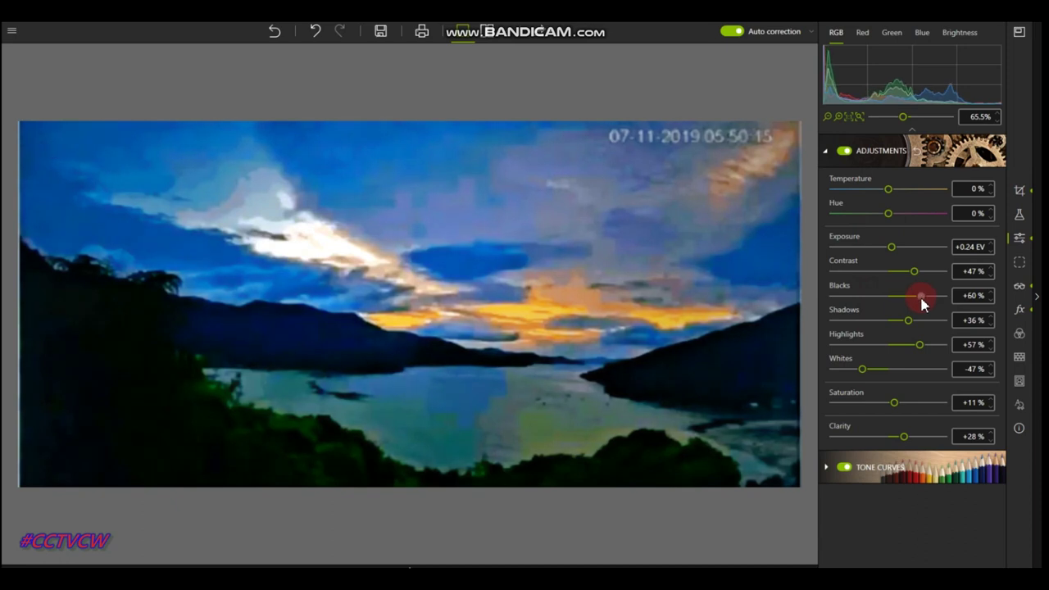
{"action": "left_click_drag", "start_coordinate": [824, 302], "coordinate": [835, 299]}
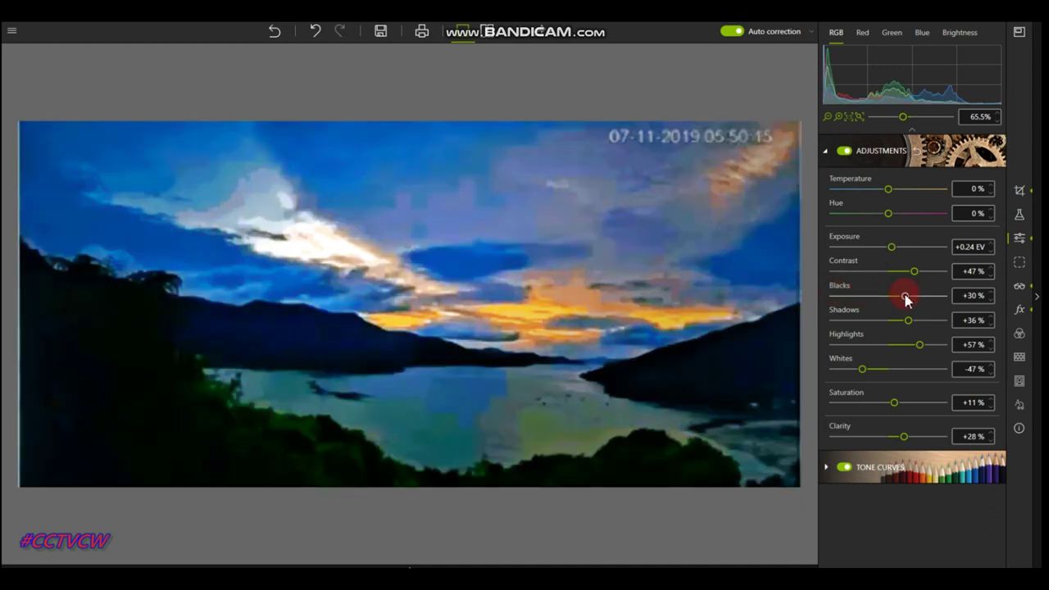
{"action": "left_click_drag", "start_coordinate": [905, 294], "coordinate": [918, 300]}
- Save the lake photo at original size as IMG_2072_InPixio.png in the Gil folder and refresh the folder's thumbnails
{"action": "left_click", "coordinate": [385, 34]}
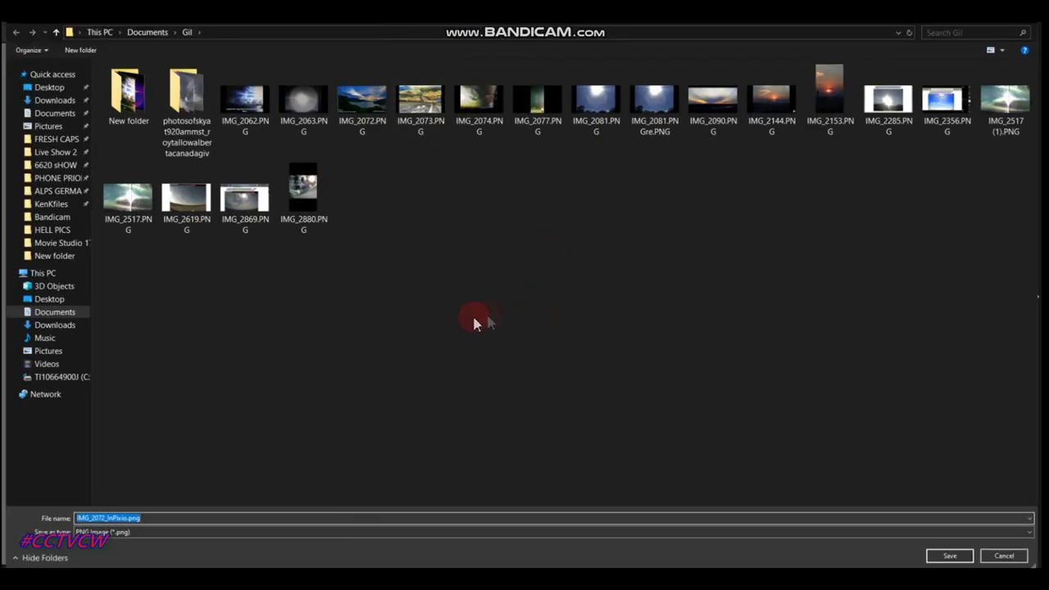
{"action": "left_click", "coordinate": [950, 555]}
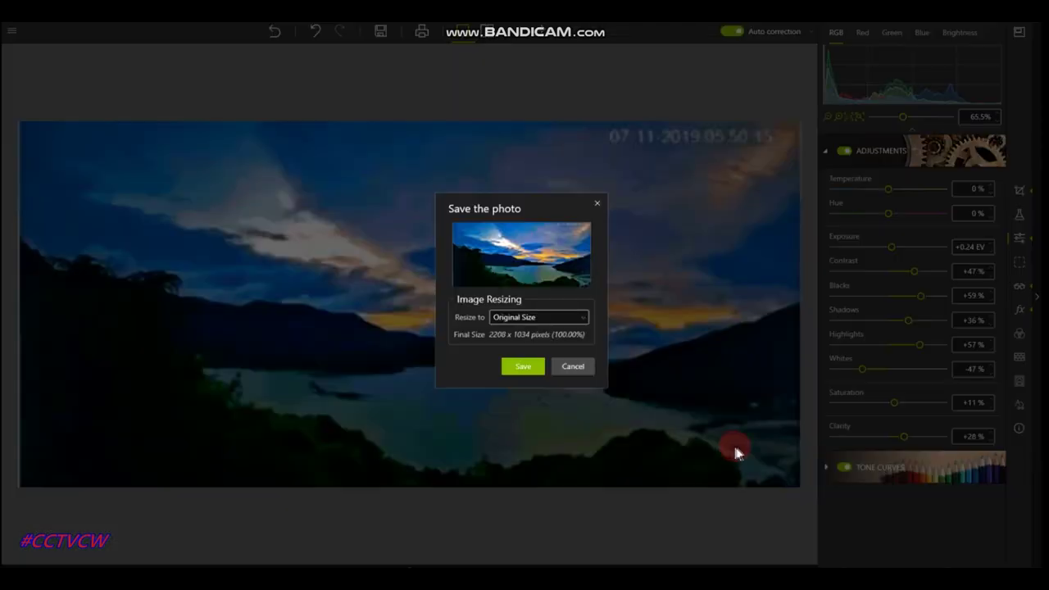
{"action": "left_click", "coordinate": [510, 368]}
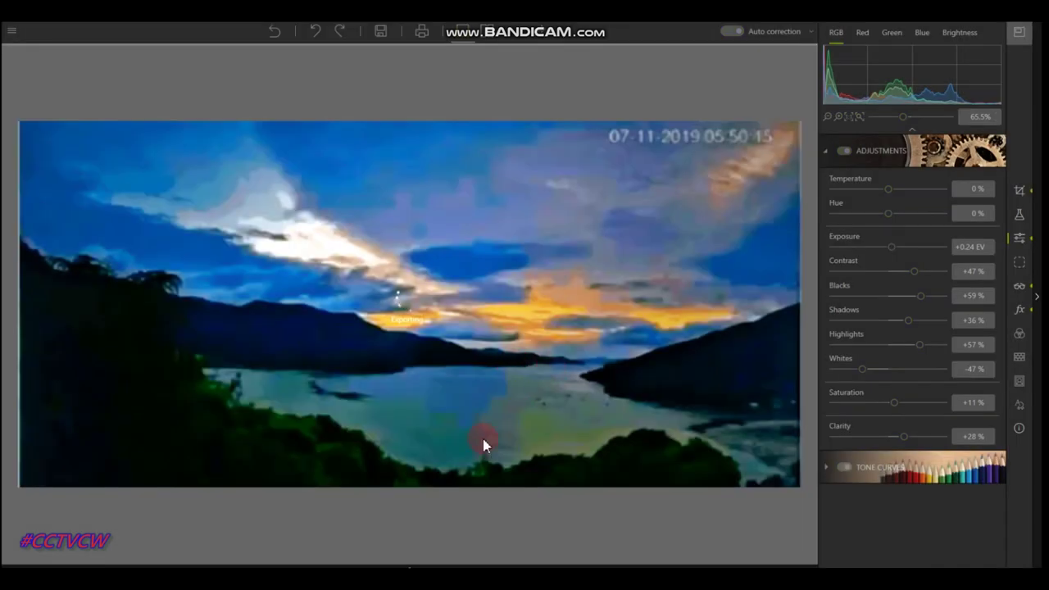
{"action": "left_click", "coordinate": [412, 564]}
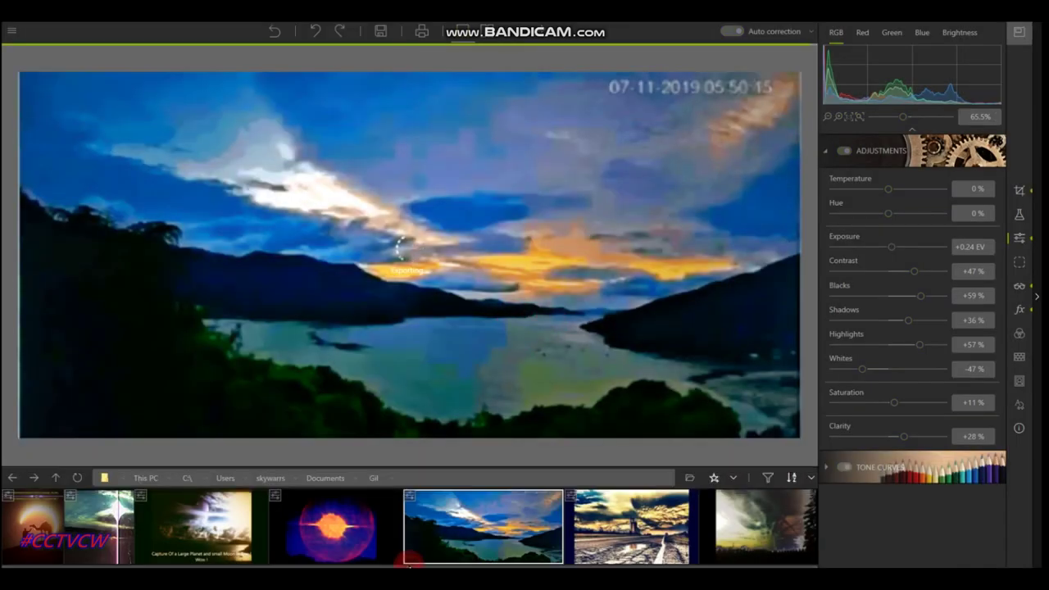
{"action": "left_click", "coordinate": [78, 480]}
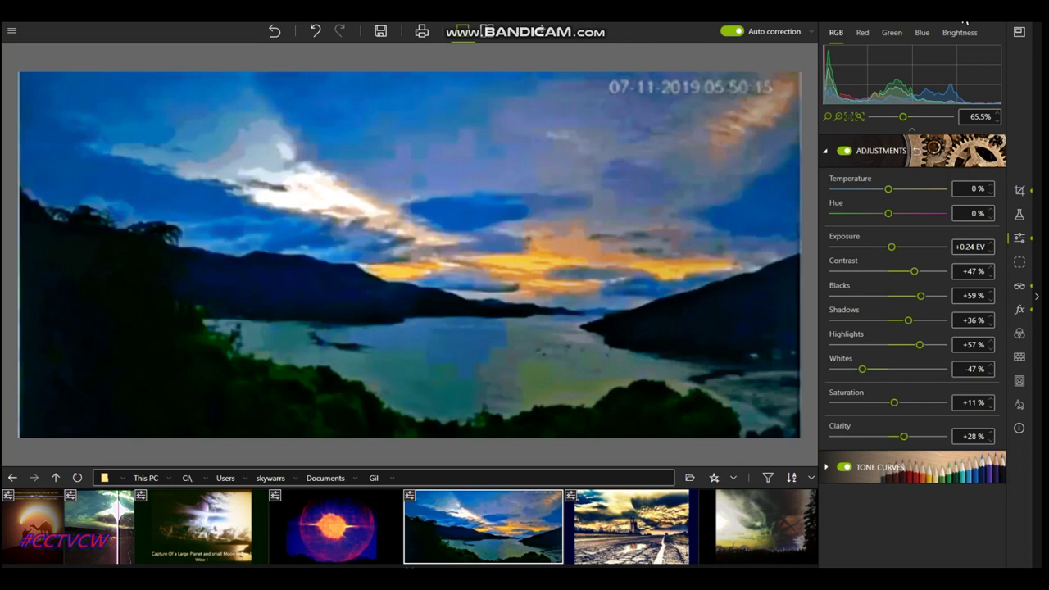
{"action": "mouse_move", "coordinate": [529, 547]}
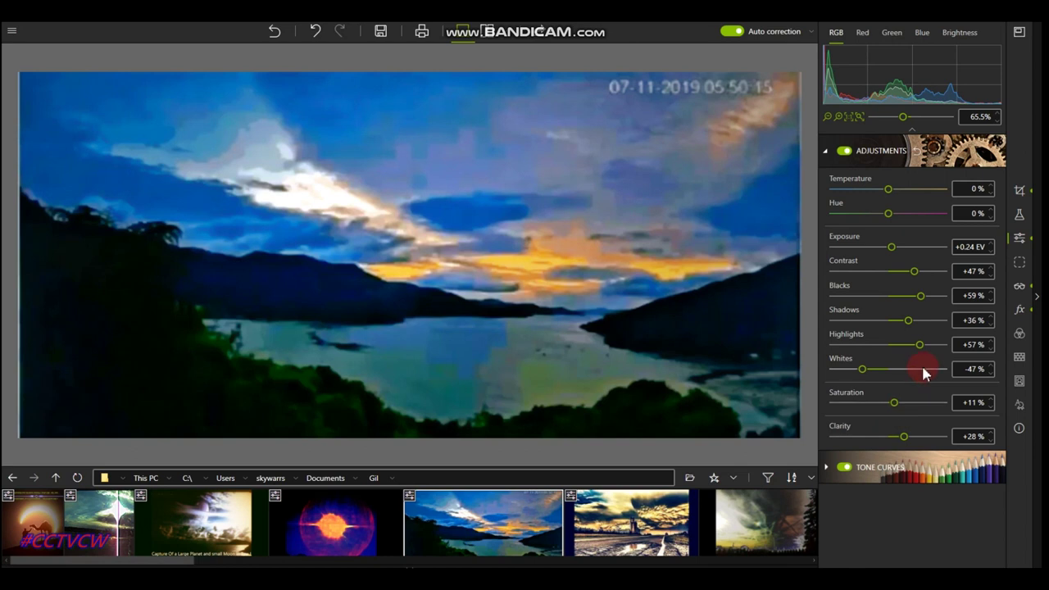
{"action": "left_click", "coordinate": [1020, 286]}
{"action": "left_click_drag", "start_coordinate": [900, 283], "coordinate": [890, 304]}
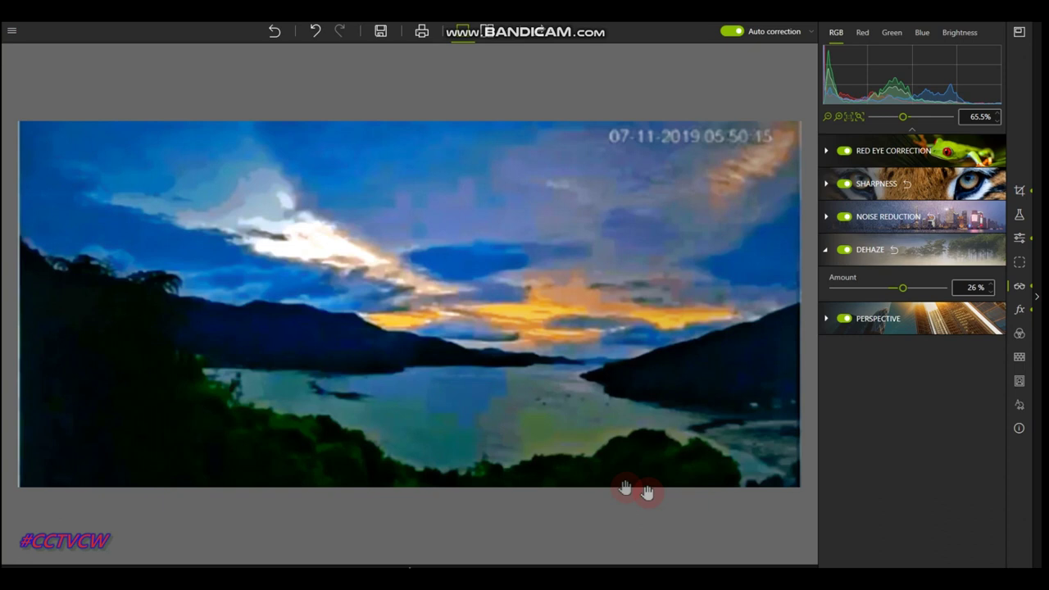
{"action": "scroll", "coordinate": [574, 456], "scroll_direction": "up", "scroll_amount": 1}
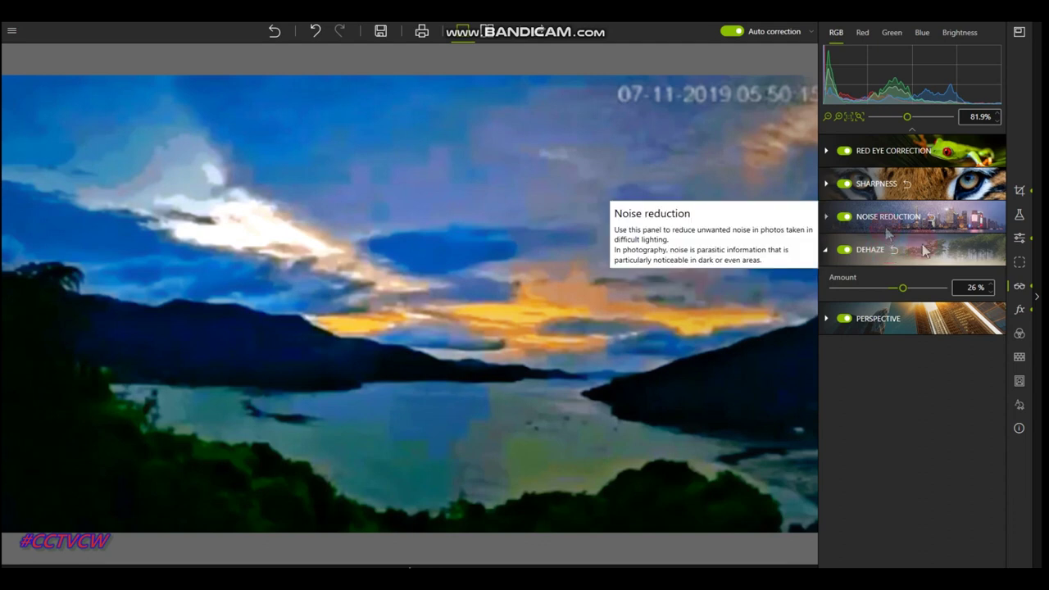
- Try the 2suns, 2suns2 and Mesa presets on the lake photo and undo them
{"action": "left_click", "coordinate": [1026, 218]}
{"action": "scroll", "coordinate": [946, 344], "scroll_direction": "up", "scroll_amount": 10}
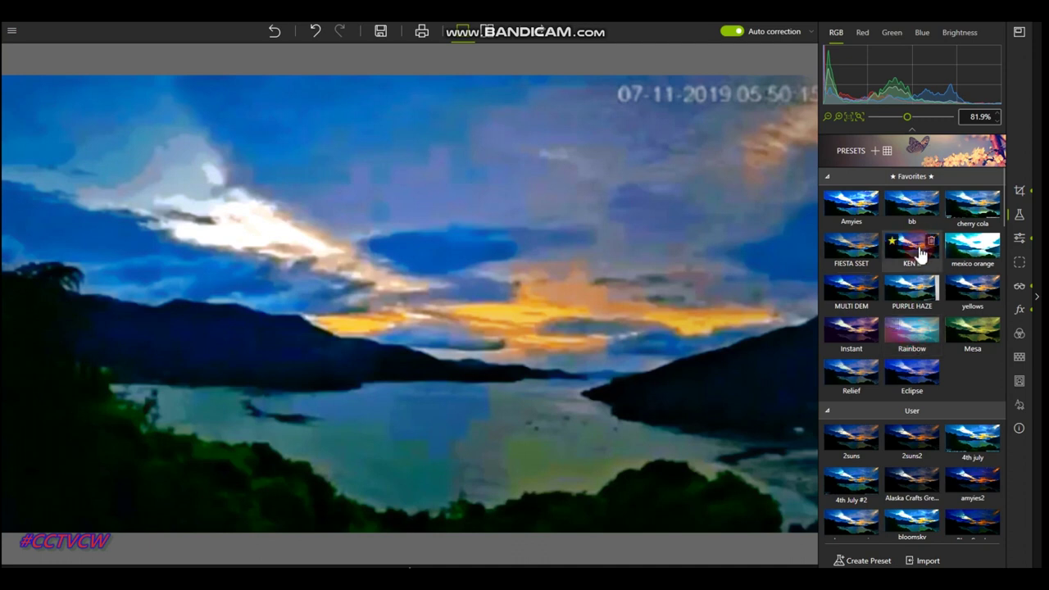
{"action": "scroll", "coordinate": [918, 258], "scroll_direction": "down", "scroll_amount": 3}
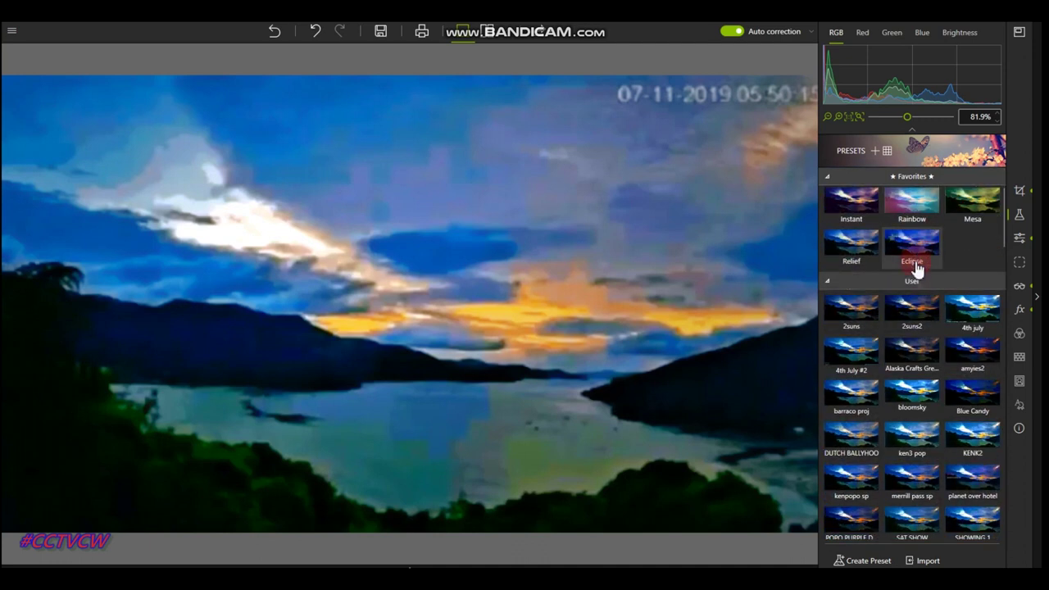
{"action": "left_click", "coordinate": [854, 322]}
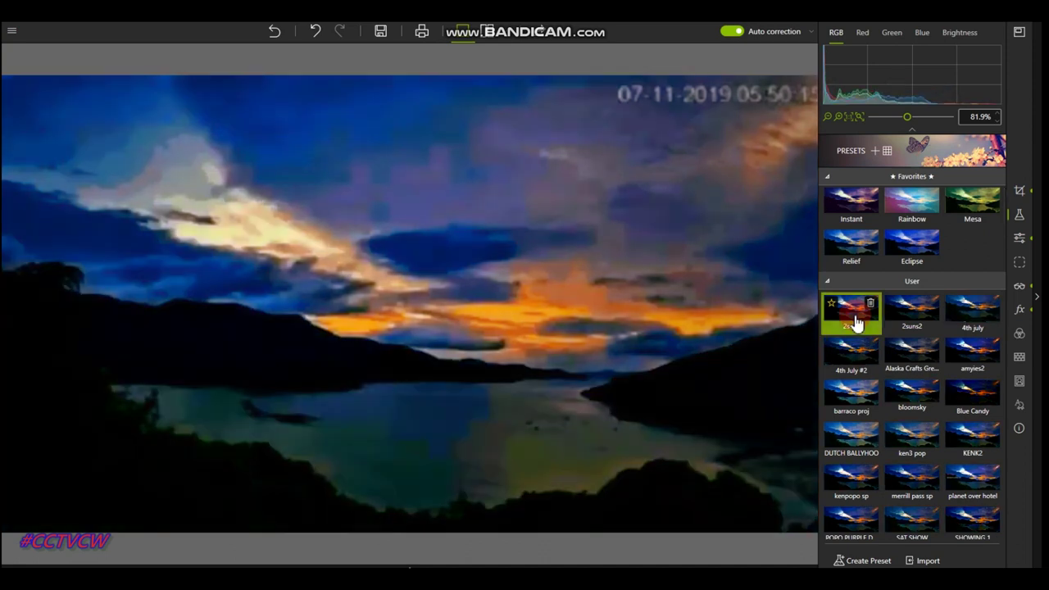
{"action": "left_click", "coordinate": [909, 318]}
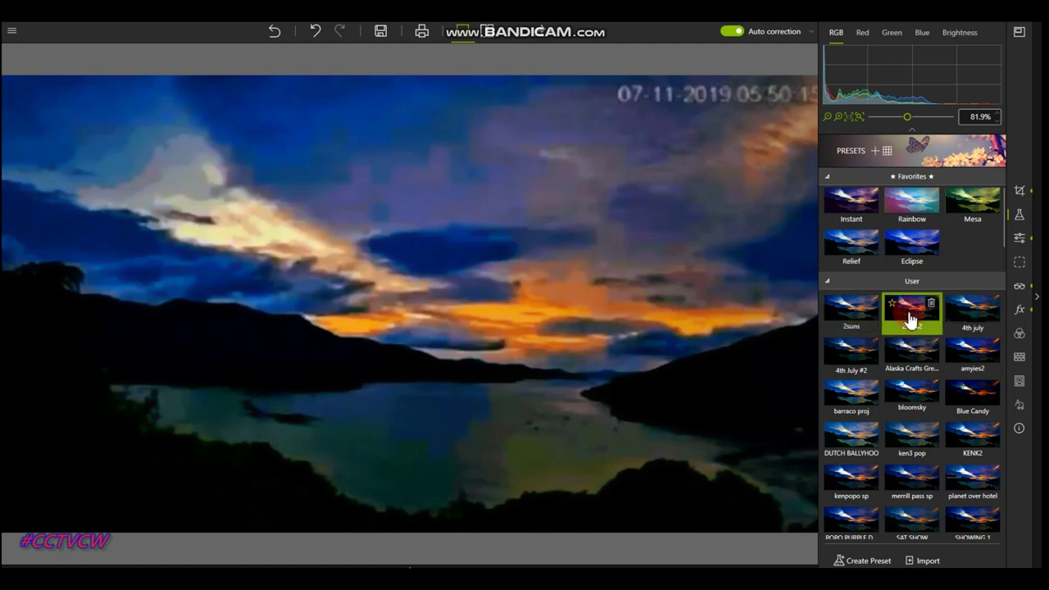
{"action": "left_click", "coordinate": [314, 37]}
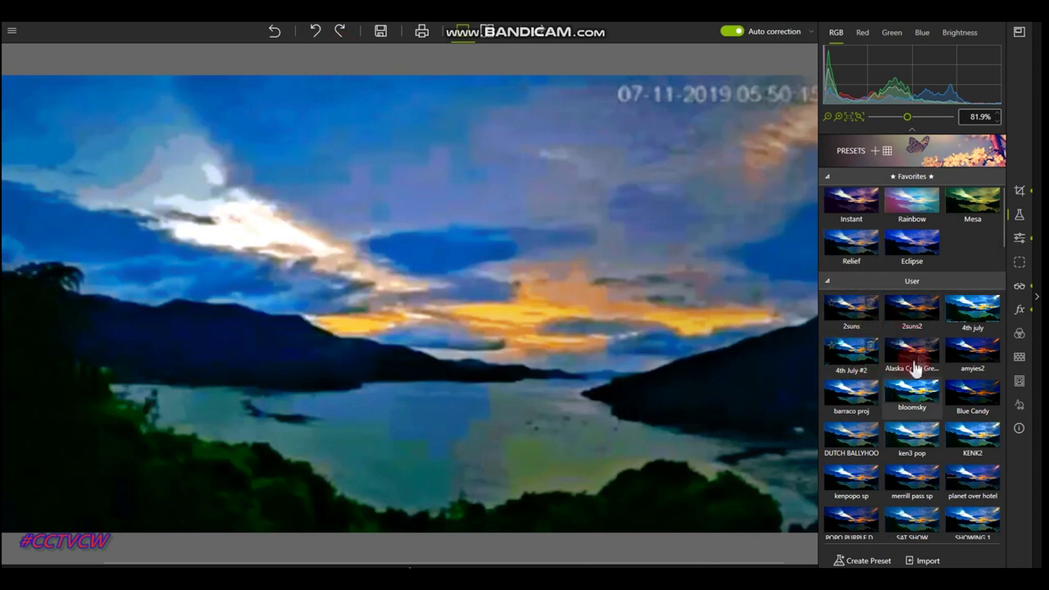
{"action": "left_click", "coordinate": [979, 209]}
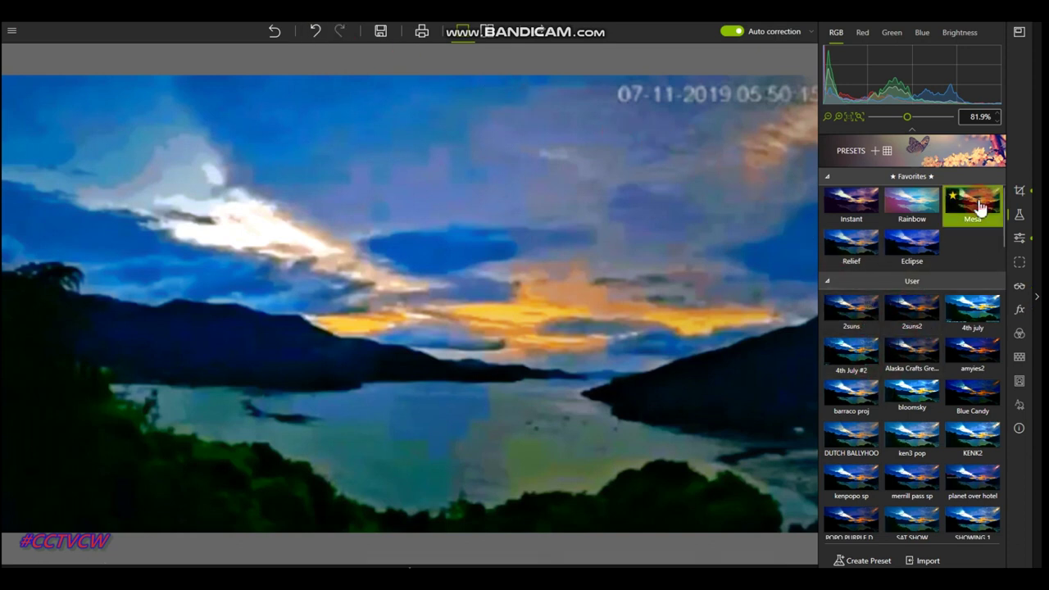
{"action": "left_click", "coordinate": [315, 31]}
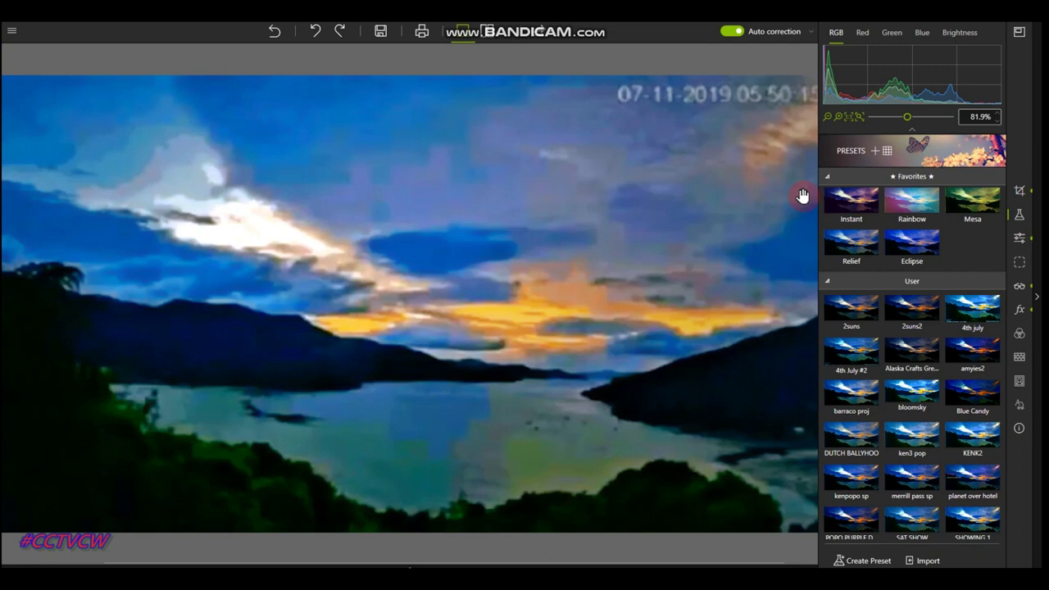
- Save the lake photo at original size as IMG_2072_InPixio.png in the New folder inside Gil
{"action": "left_click", "coordinate": [380, 33]}
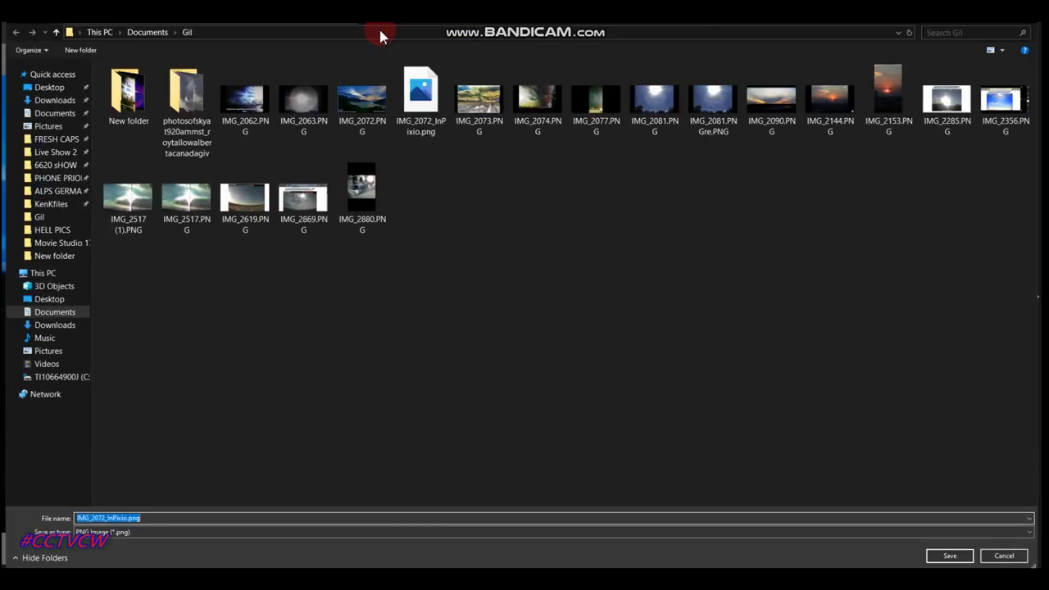
{"action": "left_click", "coordinate": [139, 106]}
{"action": "double_click", "coordinate": [139, 107]}
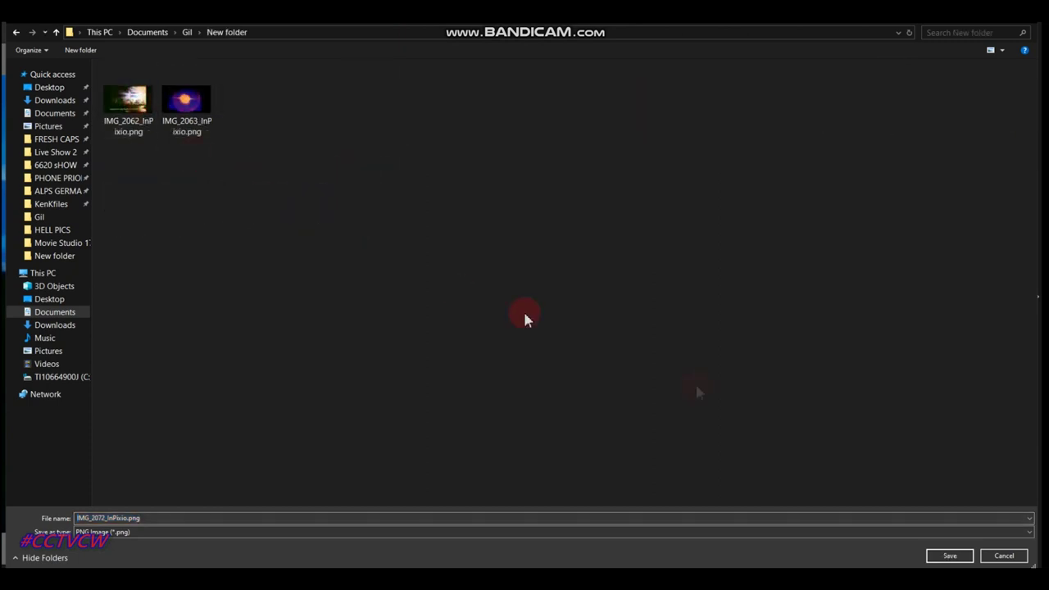
{"action": "left_click", "coordinate": [948, 556]}
{"action": "left_click", "coordinate": [521, 367]}
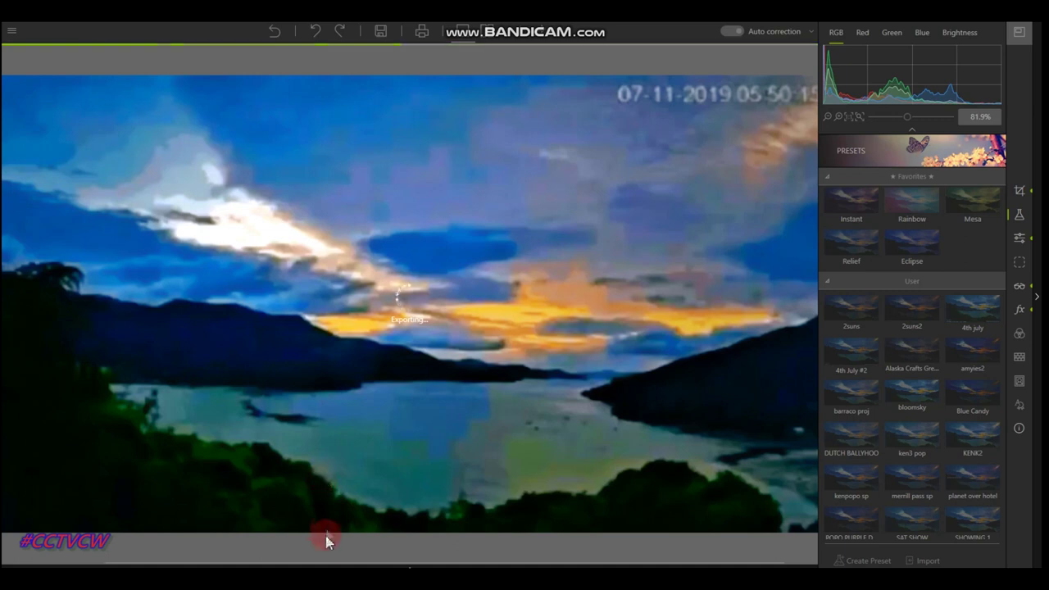
- Open the first Barrow (Utqiagvik) blue sky webcam screenshot from the Gil folder
{"action": "left_click", "coordinate": [415, 564]}
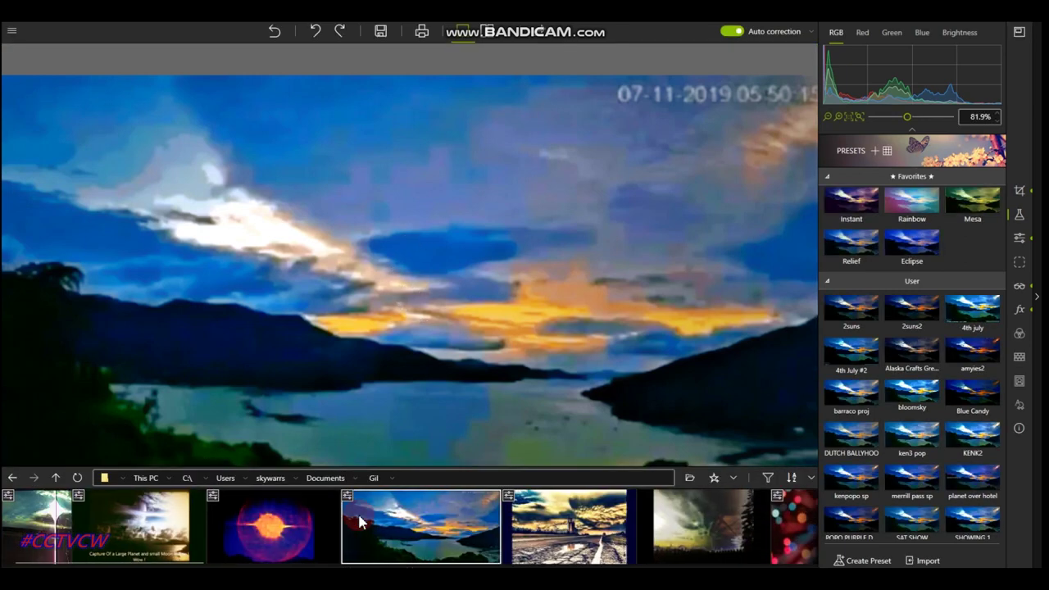
{"action": "scroll", "coordinate": [579, 556], "scroll_direction": "down", "scroll_amount": 10}
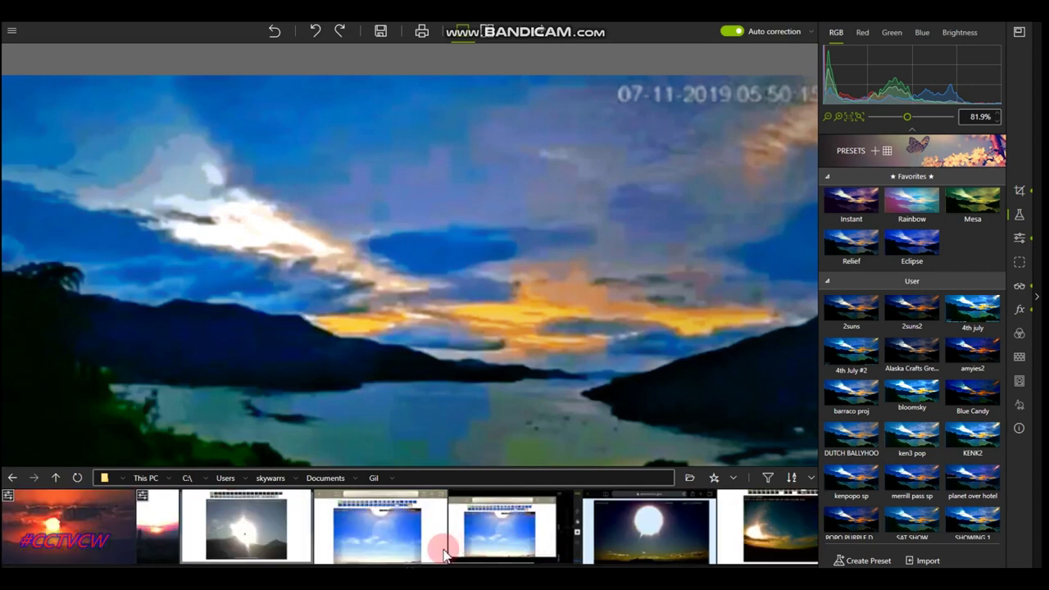
{"action": "left_click", "coordinate": [394, 540]}
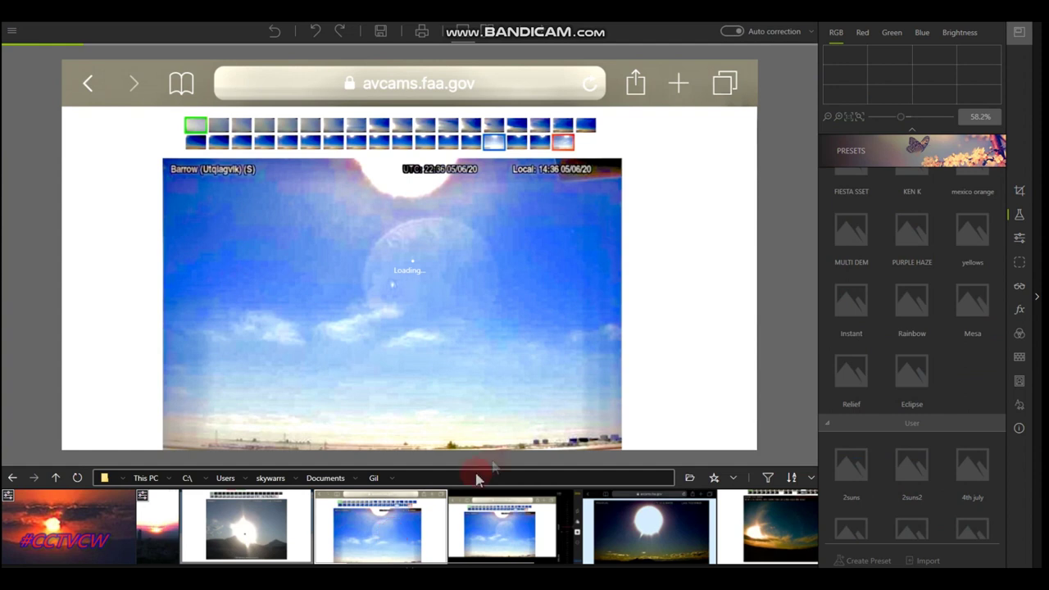
- Crop the Barrow screenshot with a custom ratio to about 1442 × 926 px, keeping only the webcam image
{"action": "left_click", "coordinate": [1020, 190]}
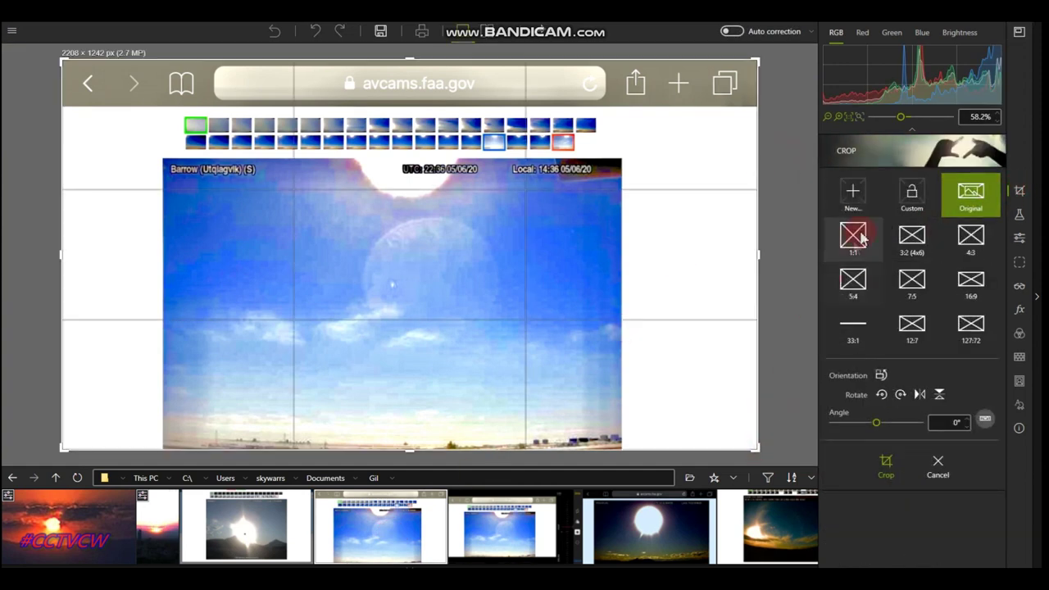
{"action": "left_click", "coordinate": [911, 194]}
{"action": "left_click_drag", "start_coordinate": [756, 450], "coordinate": [618, 453]}
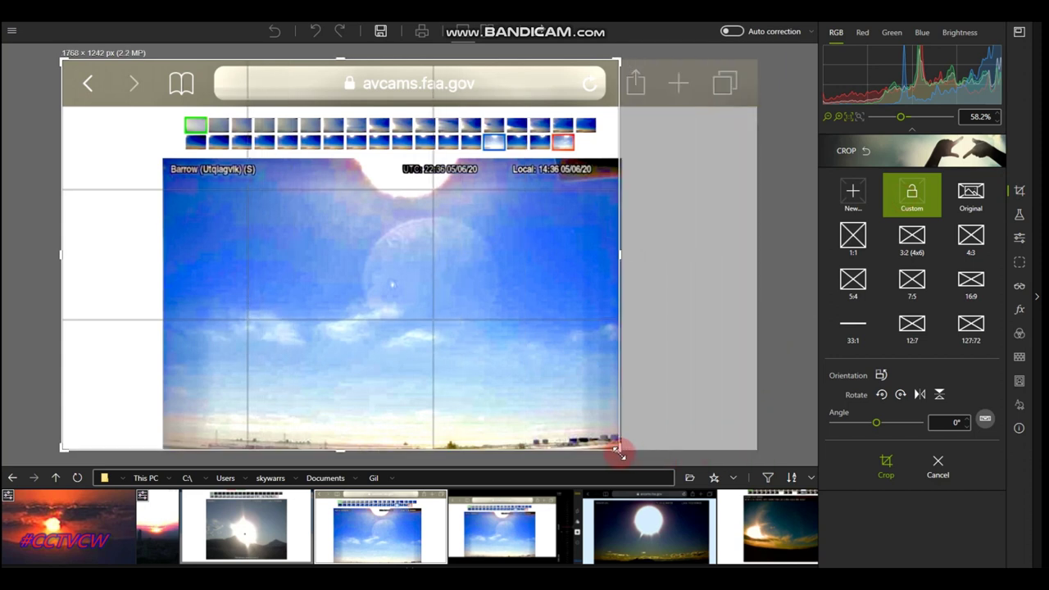
{"action": "left_click_drag", "start_coordinate": [339, 60], "coordinate": [338, 155]}
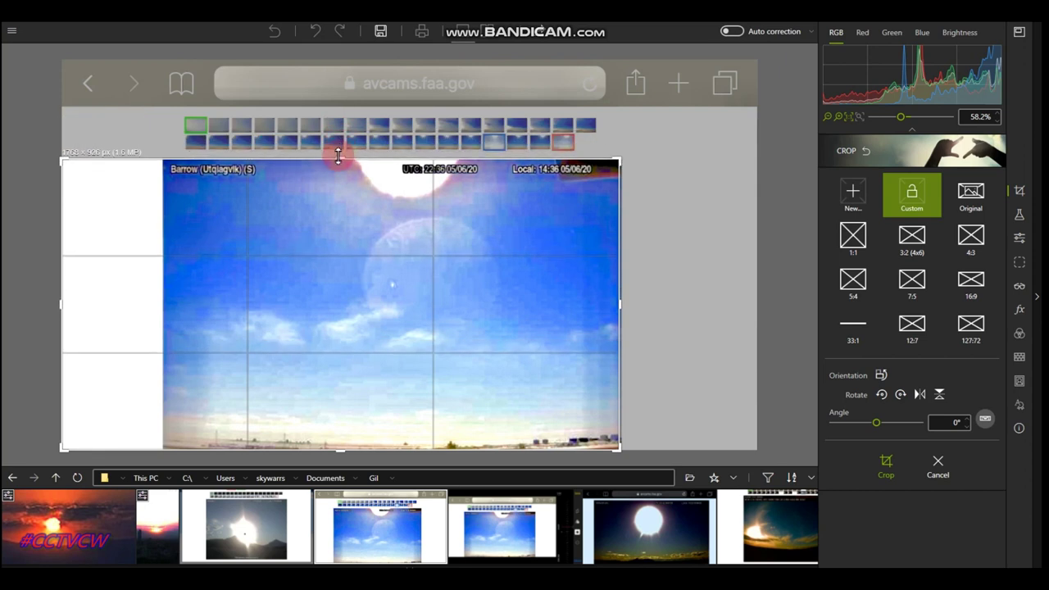
{"action": "left_click_drag", "start_coordinate": [64, 306], "coordinate": [165, 311]}
{"action": "left_click", "coordinate": [1019, 193]}
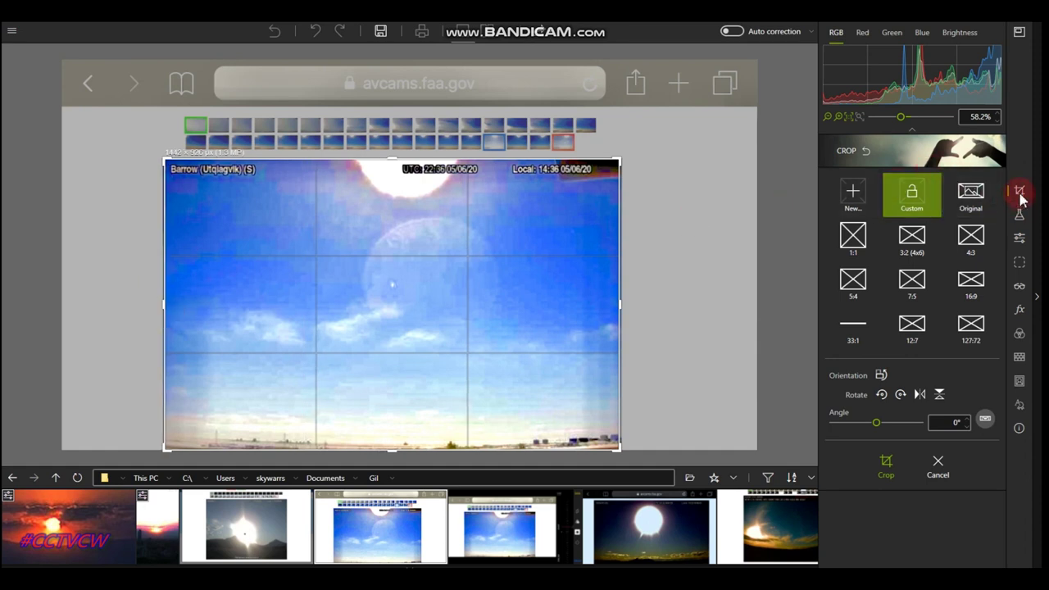
{"action": "left_click", "coordinate": [890, 463]}
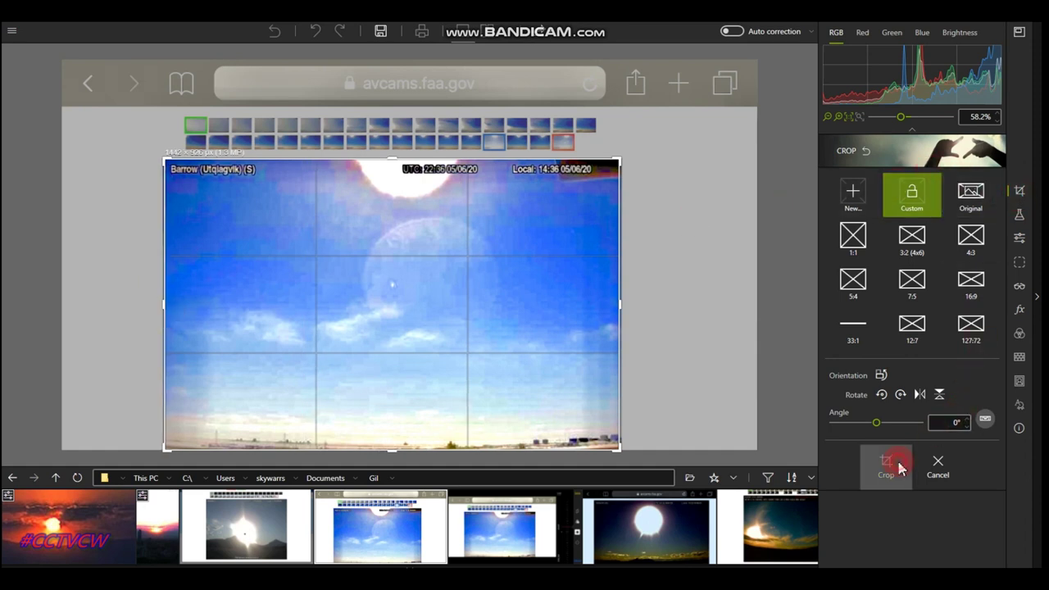
- Set the Barrow photo's noise reduction to 33% and raise its color noise reduction toward the maximum
{"action": "scroll", "coordinate": [681, 222], "scroll_direction": "up", "scroll_amount": 3}
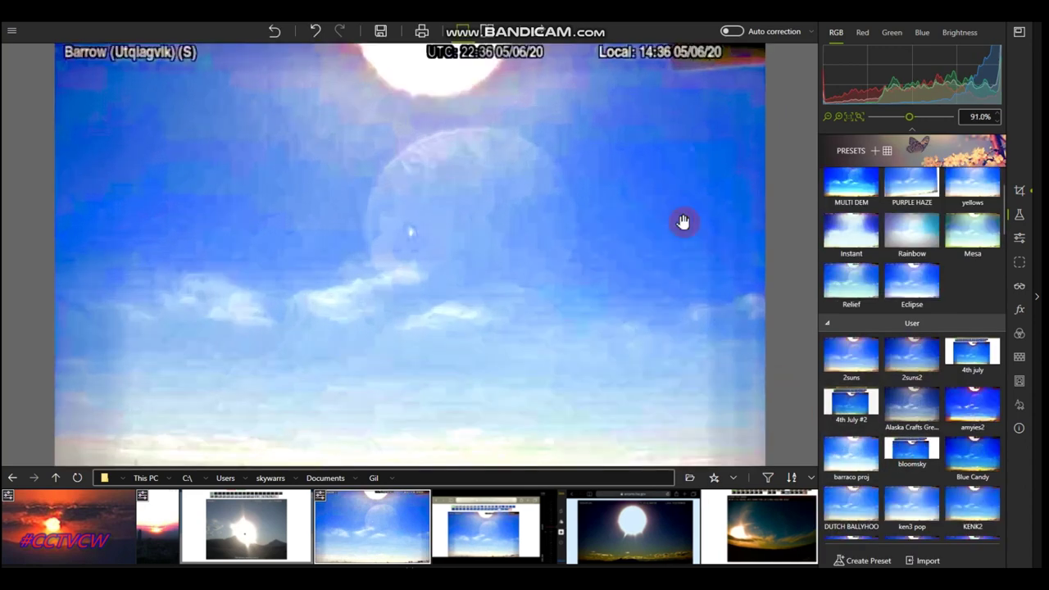
{"action": "scroll", "coordinate": [683, 222], "scroll_direction": "down", "scroll_amount": 1}
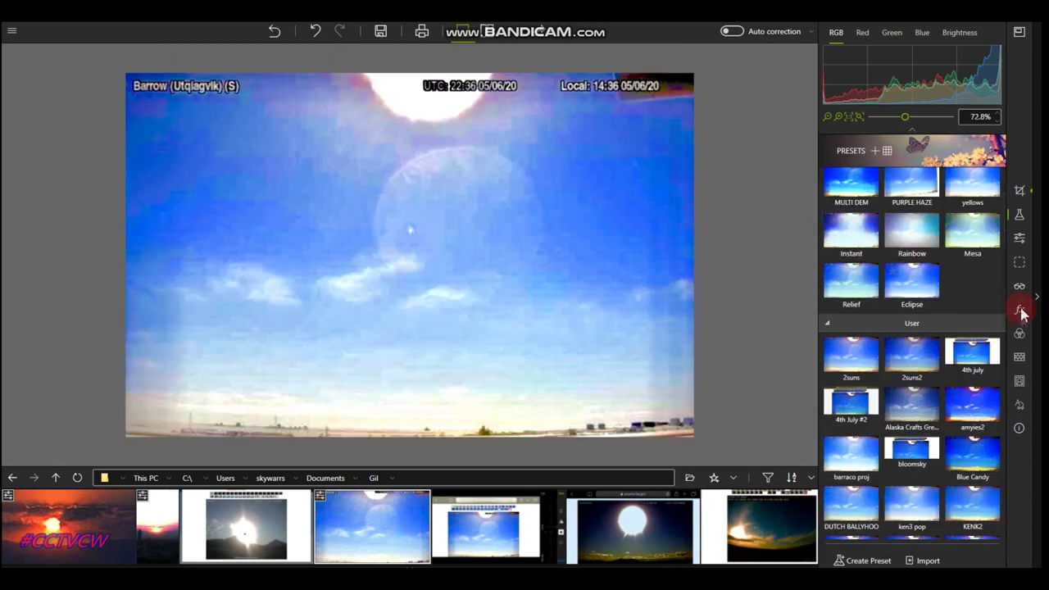
{"action": "left_click", "coordinate": [1021, 288]}
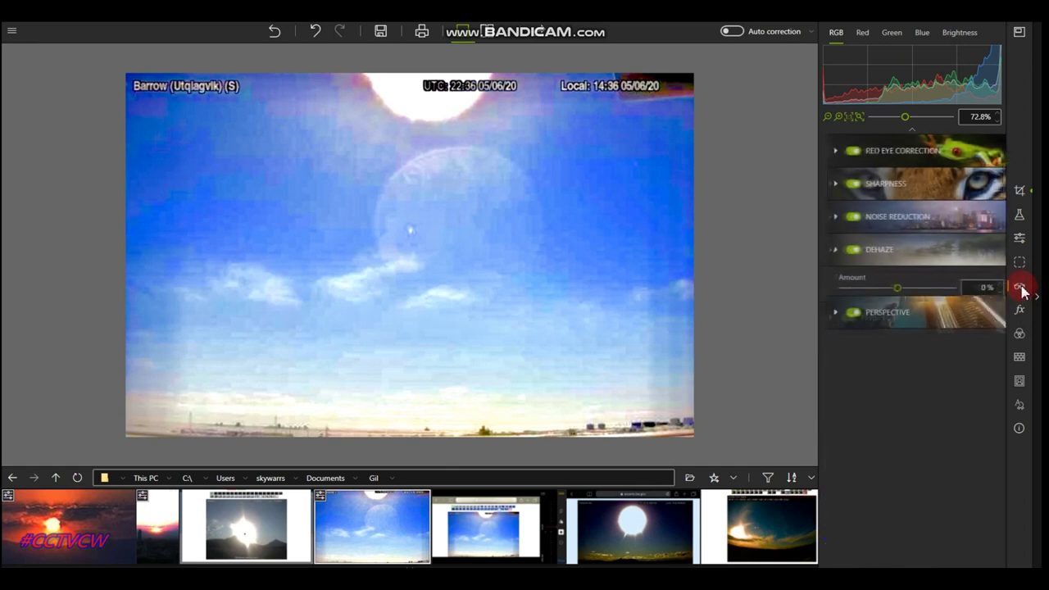
{"action": "left_click", "coordinate": [866, 217]}
{"action": "left_click_drag", "start_coordinate": [835, 257], "coordinate": [863, 261]}
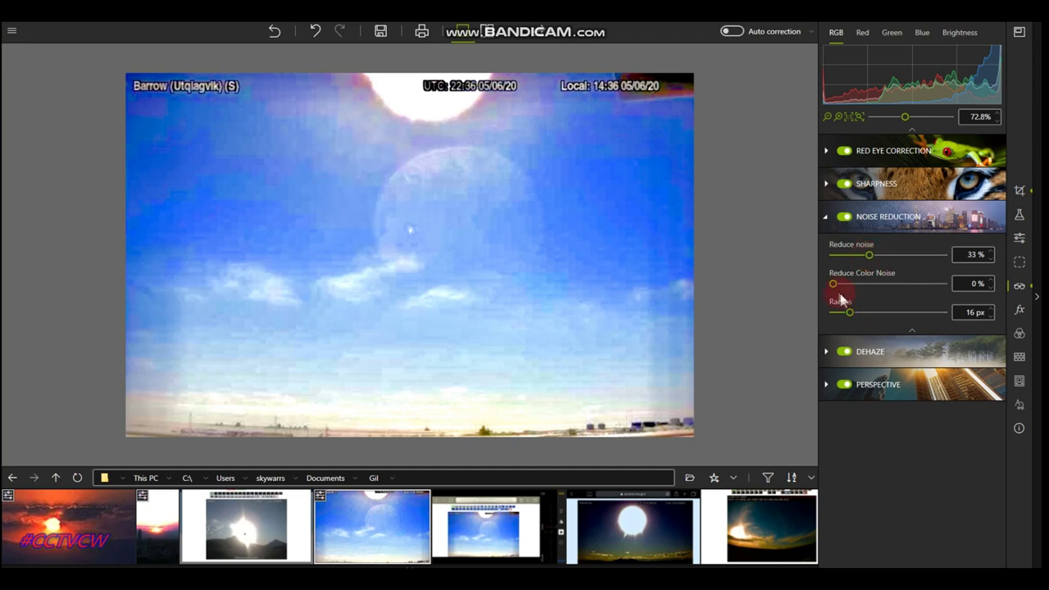
{"action": "left_click_drag", "start_coordinate": [834, 284], "coordinate": [858, 287]}
{"action": "left_click_drag", "start_coordinate": [895, 285], "coordinate": [945, 285]}
- Set the Barrow photo's dehaze amount to 45%
{"action": "left_click", "coordinate": [871, 350]}
{"action": "left_click_drag", "start_coordinate": [884, 309], "coordinate": [914, 288]}
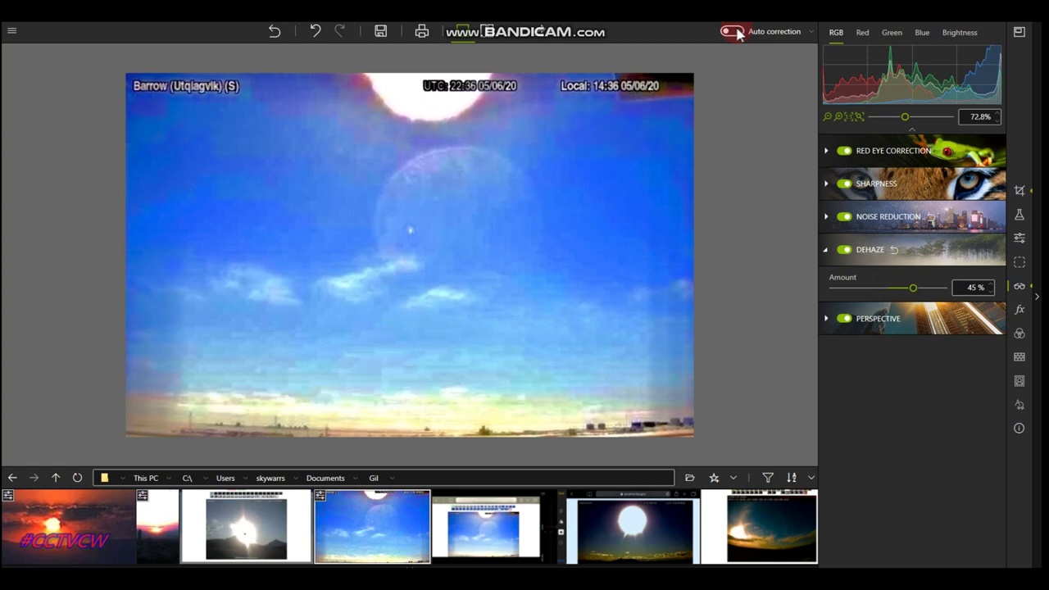
- Enable auto correction on the Barrow photo and narrow its crop from both sides to 1229 × 926 px
{"action": "left_click", "coordinate": [734, 32]}
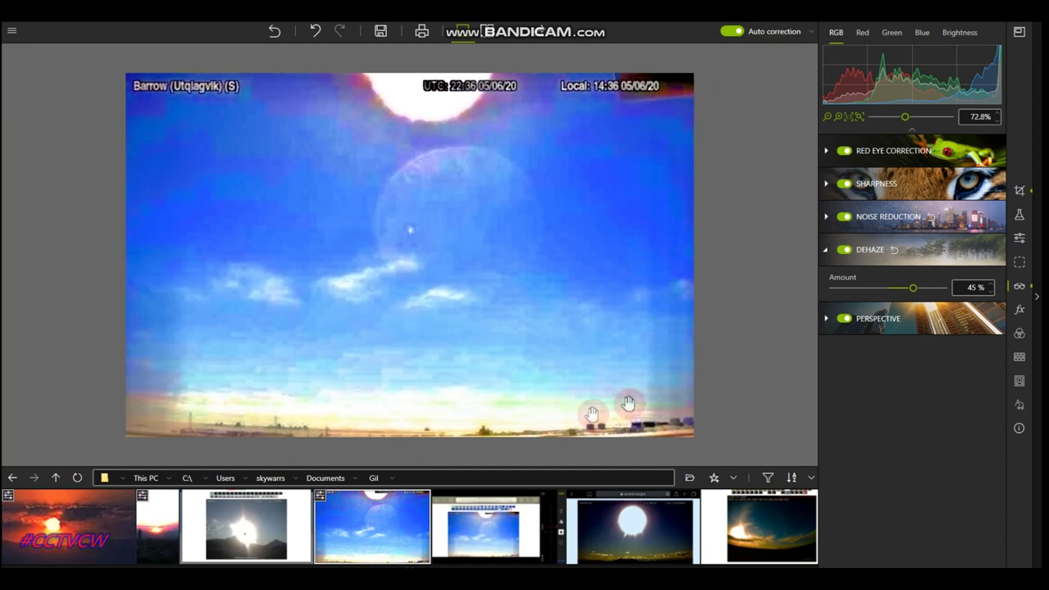
{"action": "left_click", "coordinate": [1019, 191]}
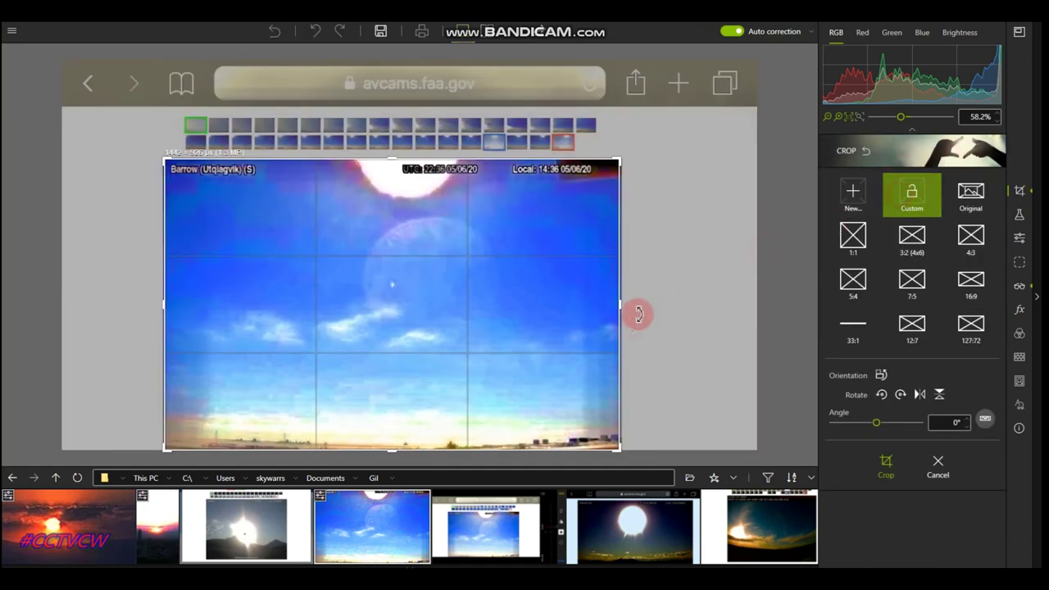
{"action": "left_click_drag", "start_coordinate": [616, 312], "coordinate": [589, 316]}
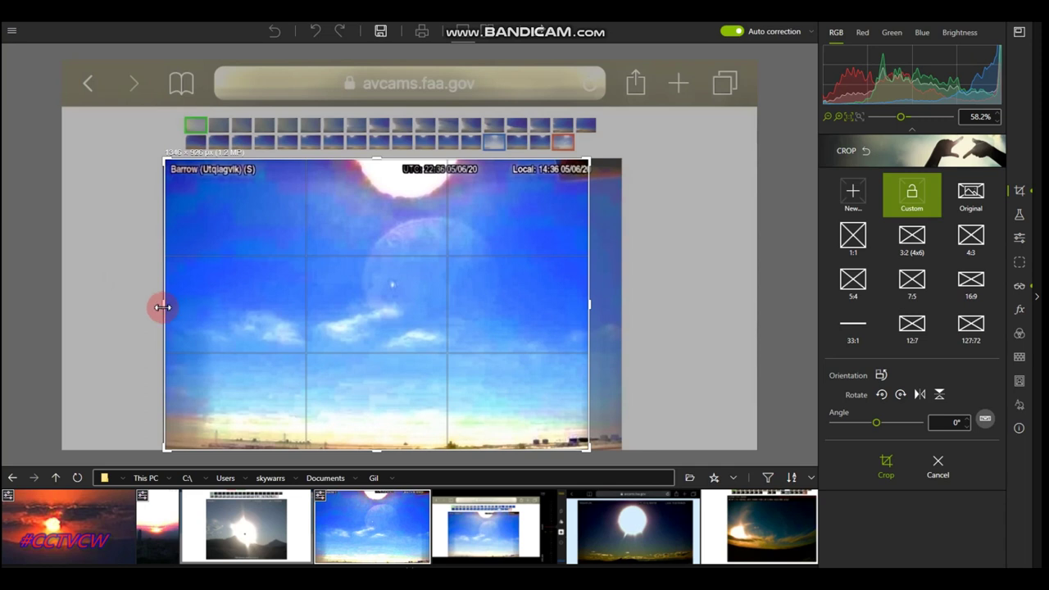
{"action": "left_click_drag", "start_coordinate": [162, 305], "coordinate": [199, 316]}
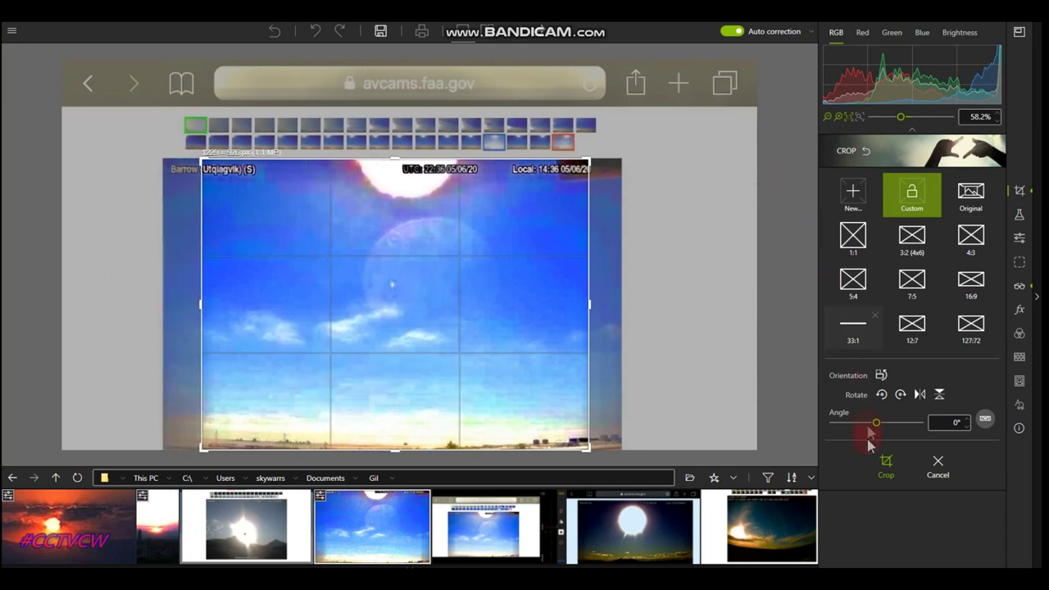
{"action": "left_click", "coordinate": [884, 464]}
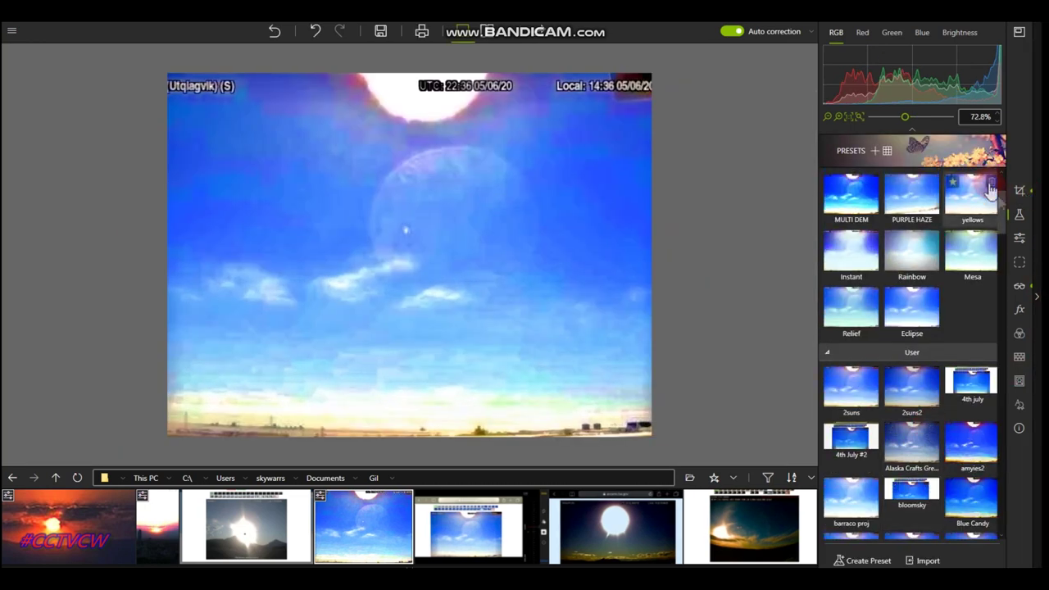
- Set the Barrow photo's exposure to -0.59 EV and its blacks to -100%
{"action": "left_click", "coordinate": [1019, 238]}
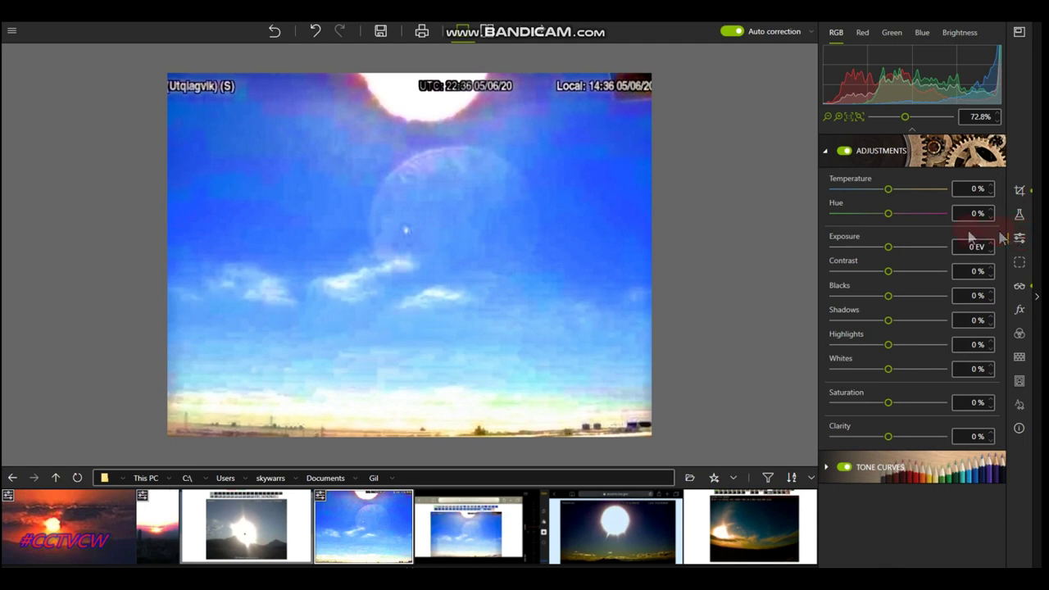
{"action": "left_click_drag", "start_coordinate": [892, 302], "coordinate": [926, 305]}
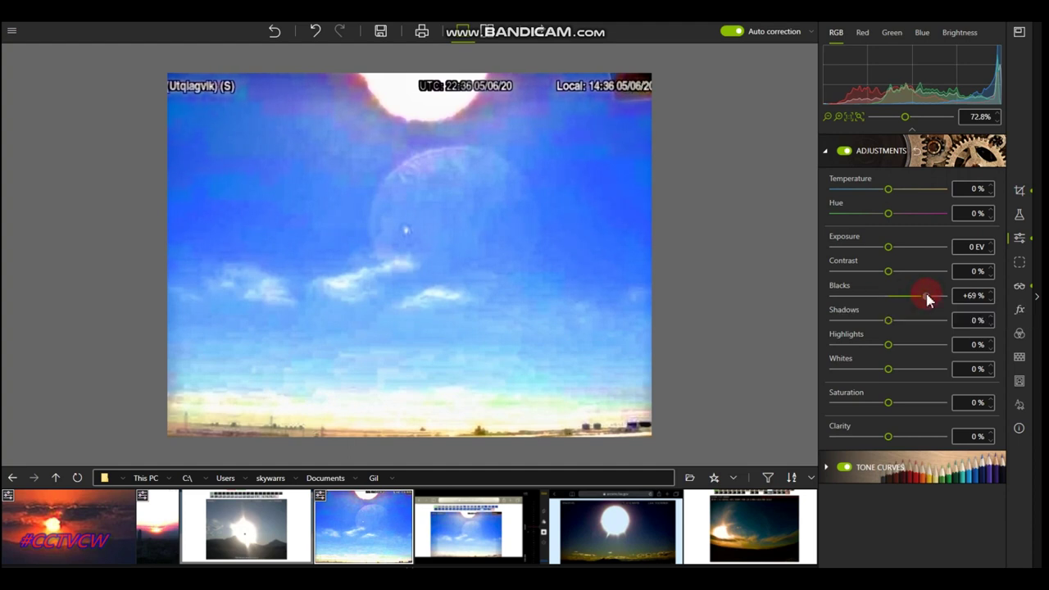
{"action": "left_click_drag", "start_coordinate": [888, 247], "coordinate": [879, 249]}
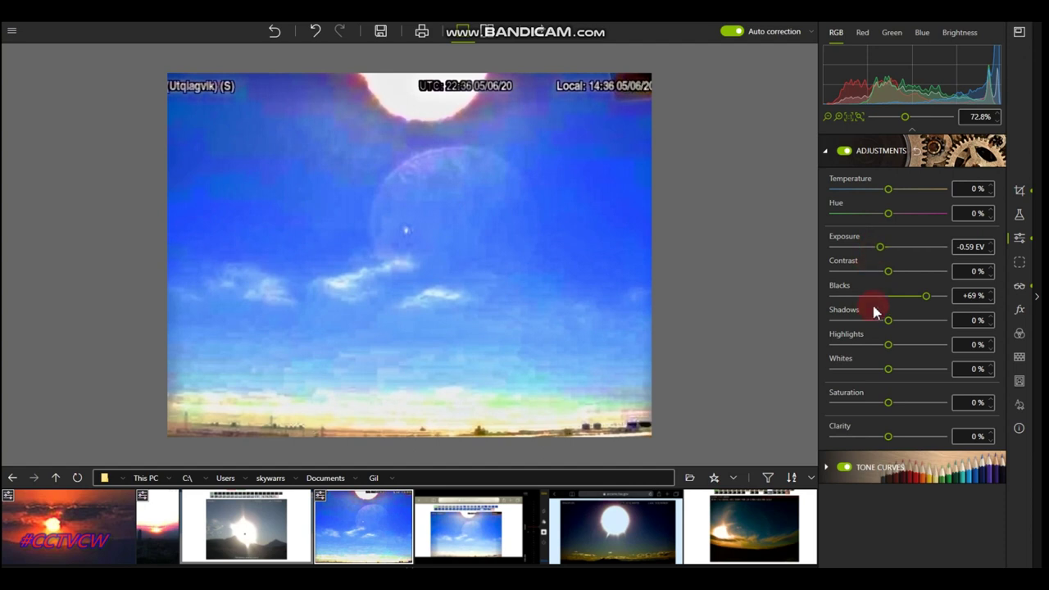
{"action": "left_click_drag", "start_coordinate": [927, 299], "coordinate": [812, 304]}
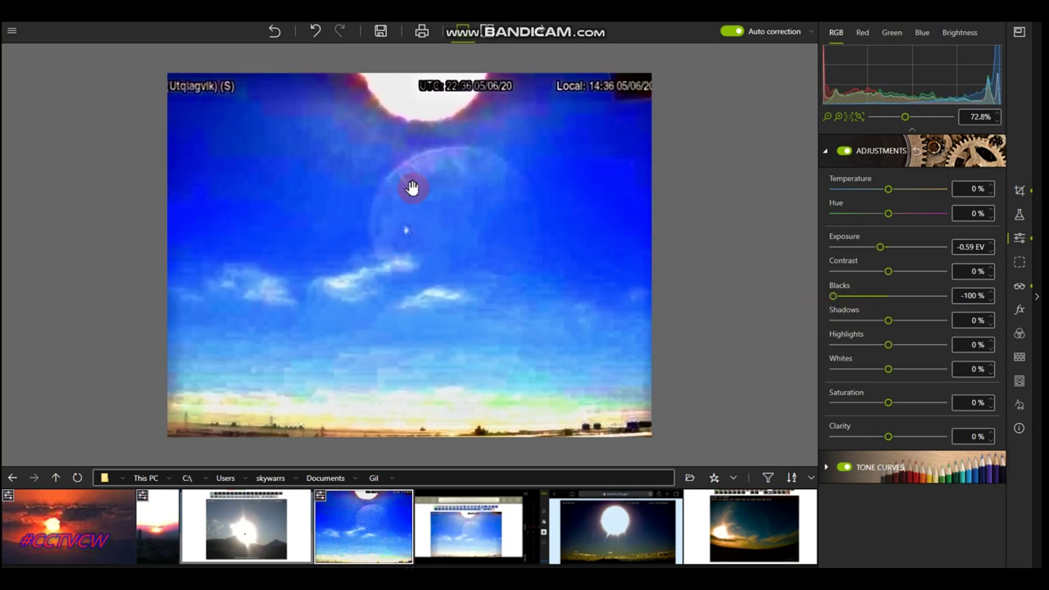
- Save the Barrow photo as IMG_2355_InPixio.jpg in Gil's New folder, at 100% quality and original size
{"action": "scroll", "coordinate": [463, 194], "scroll_direction": "up", "scroll_amount": 4}
{"action": "scroll", "coordinate": [463, 194], "scroll_direction": "down", "scroll_amount": 1}
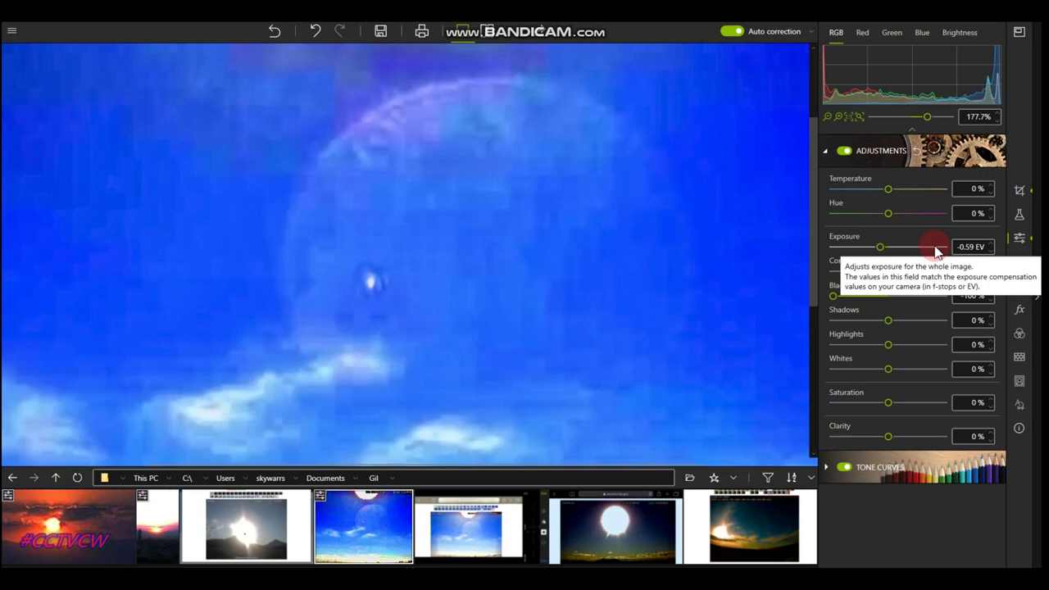
{"action": "scroll", "coordinate": [557, 235], "scroll_direction": "down", "scroll_amount": 4}
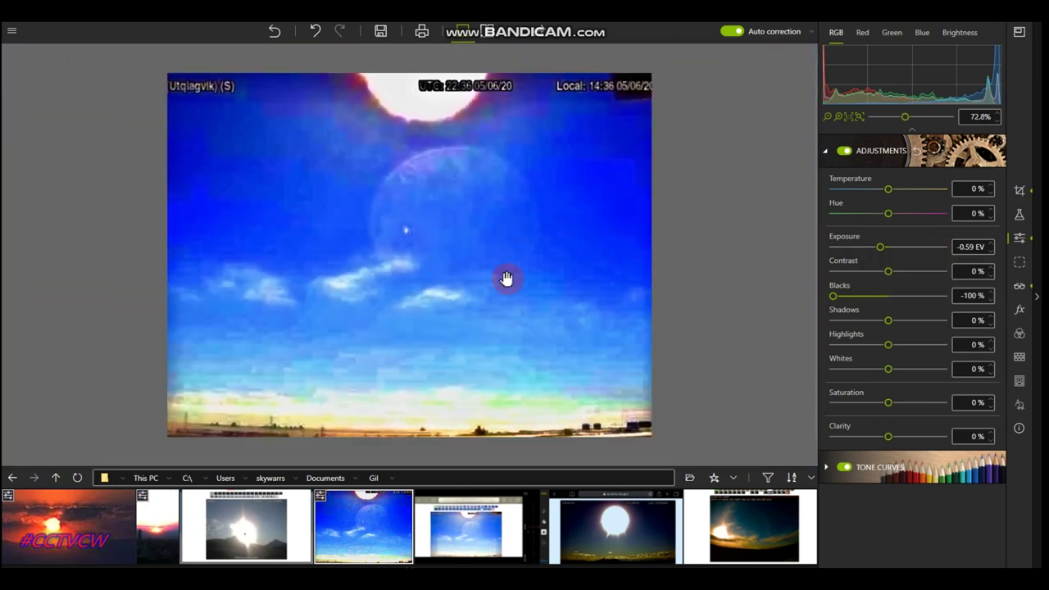
{"action": "scroll", "coordinate": [506, 278], "scroll_direction": "up", "scroll_amount": 2}
{"action": "scroll", "coordinate": [505, 278], "scroll_direction": "down", "scroll_amount": 4}
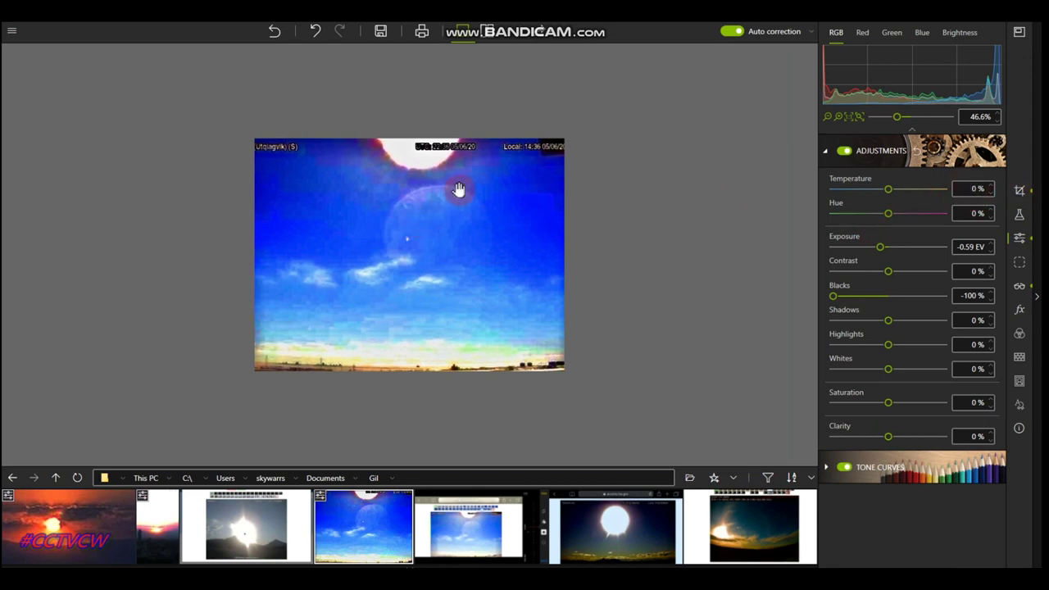
{"action": "scroll", "coordinate": [447, 176], "scroll_direction": "up", "scroll_amount": 3}
{"action": "left_click", "coordinate": [381, 33]}
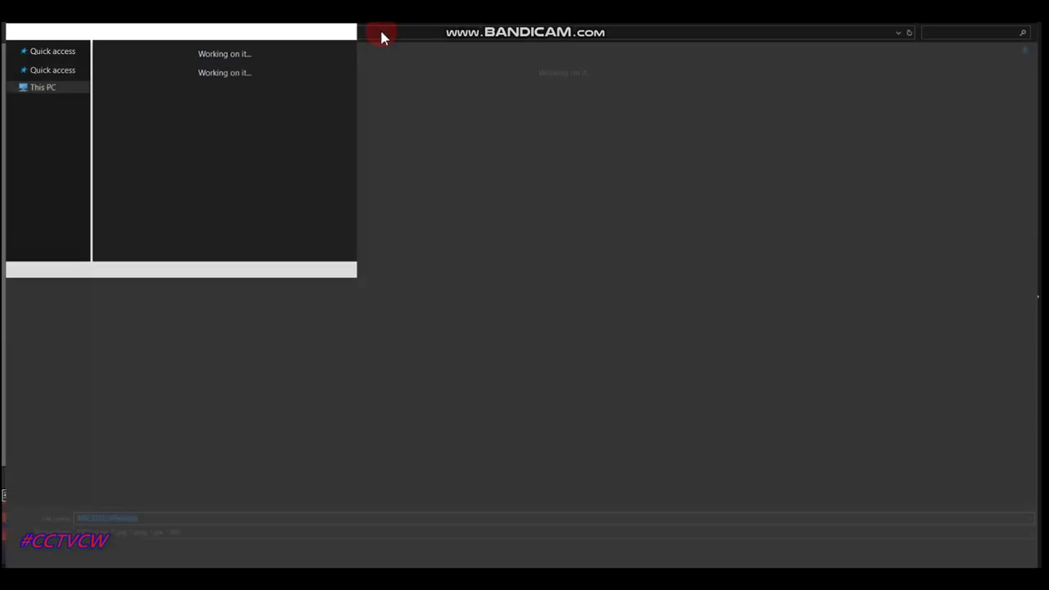
{"action": "double_click", "coordinate": [141, 107]}
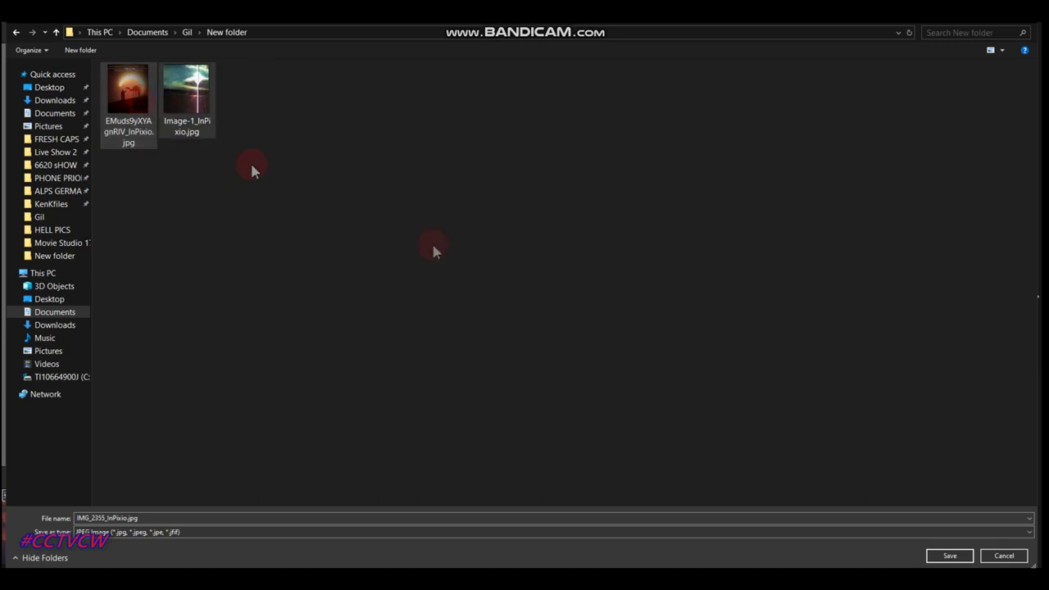
{"action": "left_click", "coordinate": [947, 556]}
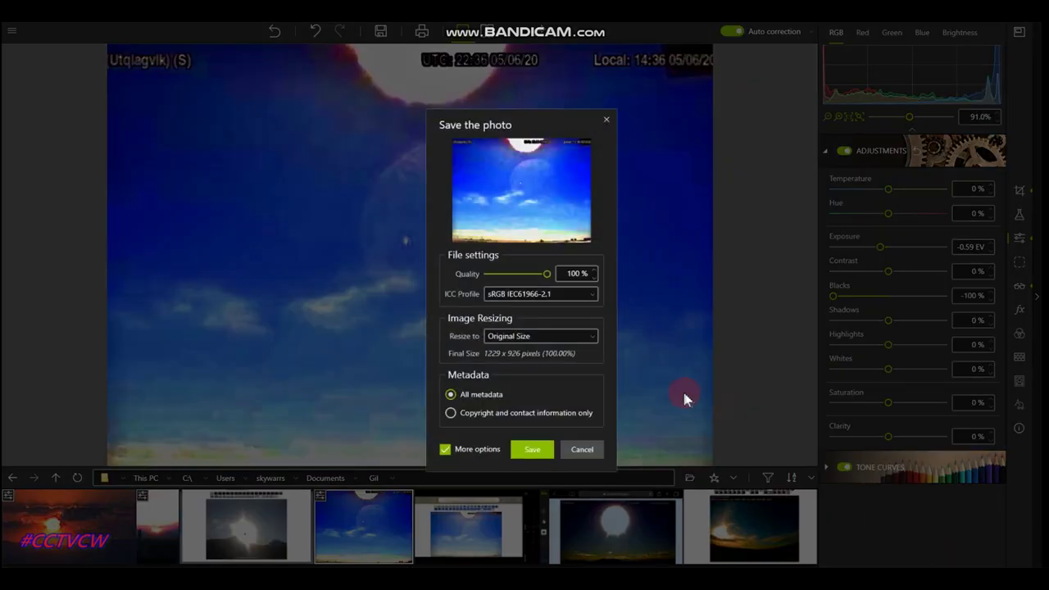
{"action": "left_click", "coordinate": [544, 451]}
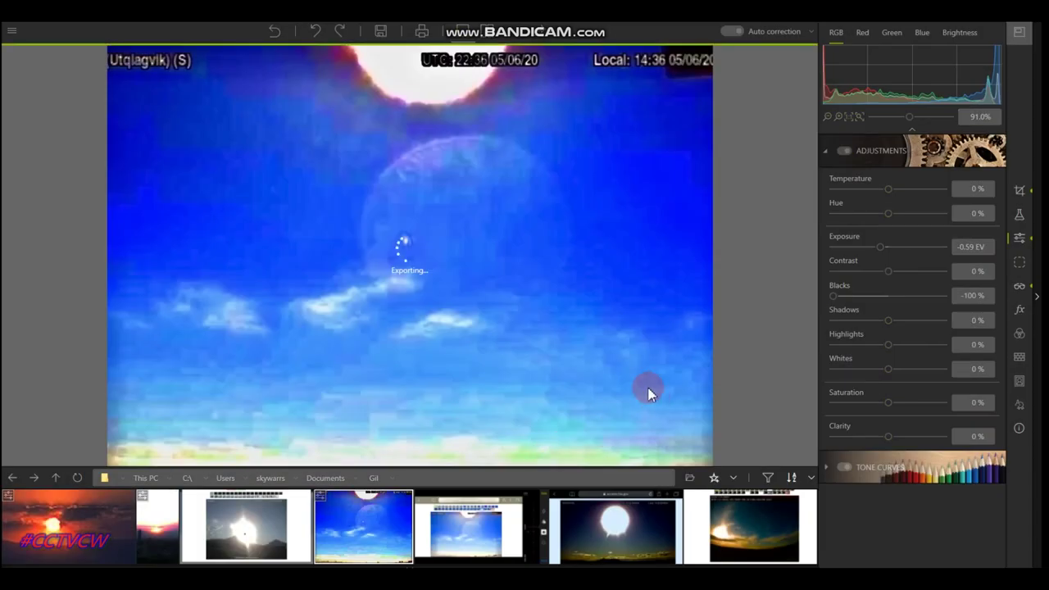
- Hide the thumbnail strip and inspect the faint disc below the sun up close
{"action": "mouse_move", "coordinate": [339, 564]}
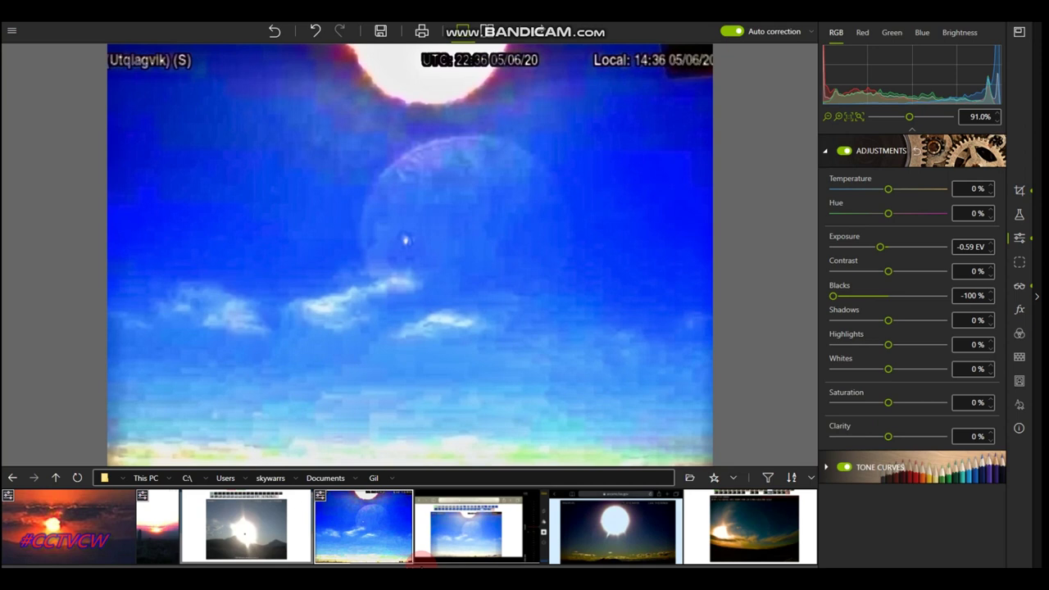
{"action": "left_click", "coordinate": [420, 560]}
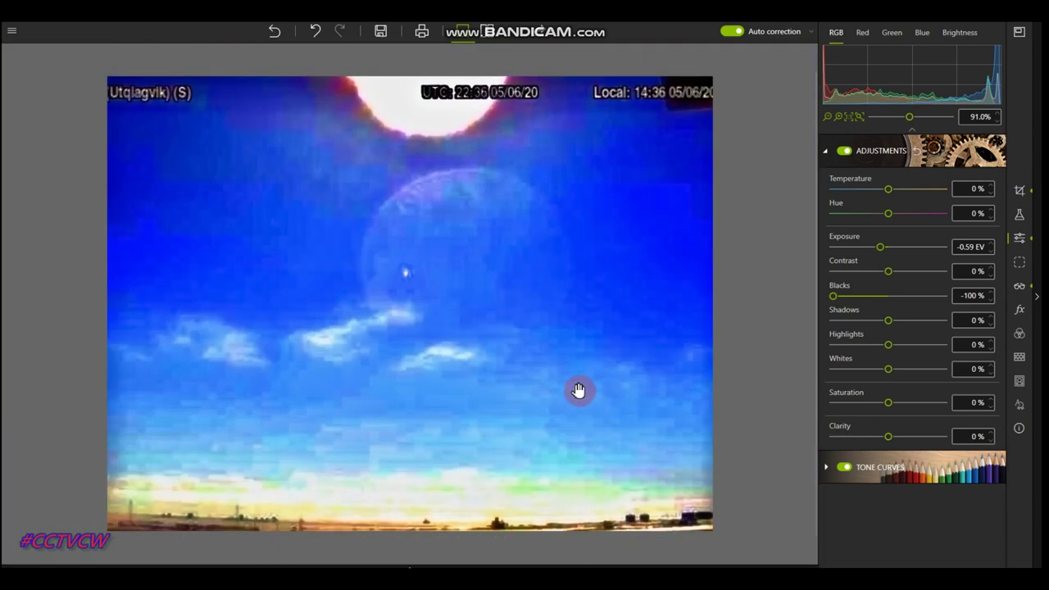
{"action": "scroll", "coordinate": [579, 391], "scroll_direction": "down", "scroll_amount": 1}
{"action": "scroll", "coordinate": [579, 391], "scroll_direction": "up", "scroll_amount": 1}
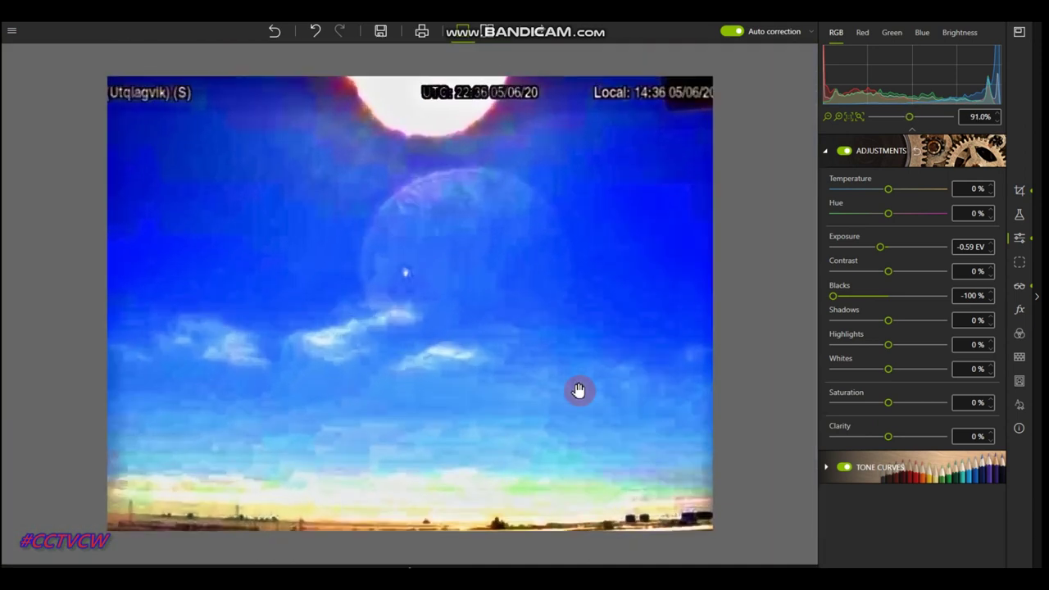
{"action": "scroll", "coordinate": [578, 391], "scroll_direction": "up", "scroll_amount": 1}
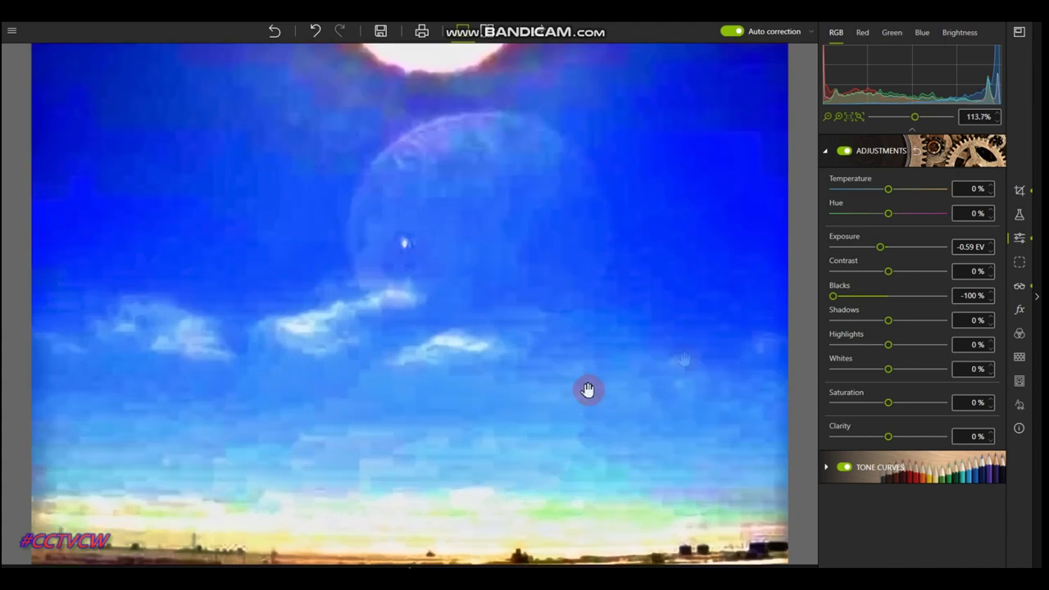
{"action": "scroll", "coordinate": [617, 254], "scroll_direction": "up", "scroll_amount": 1}
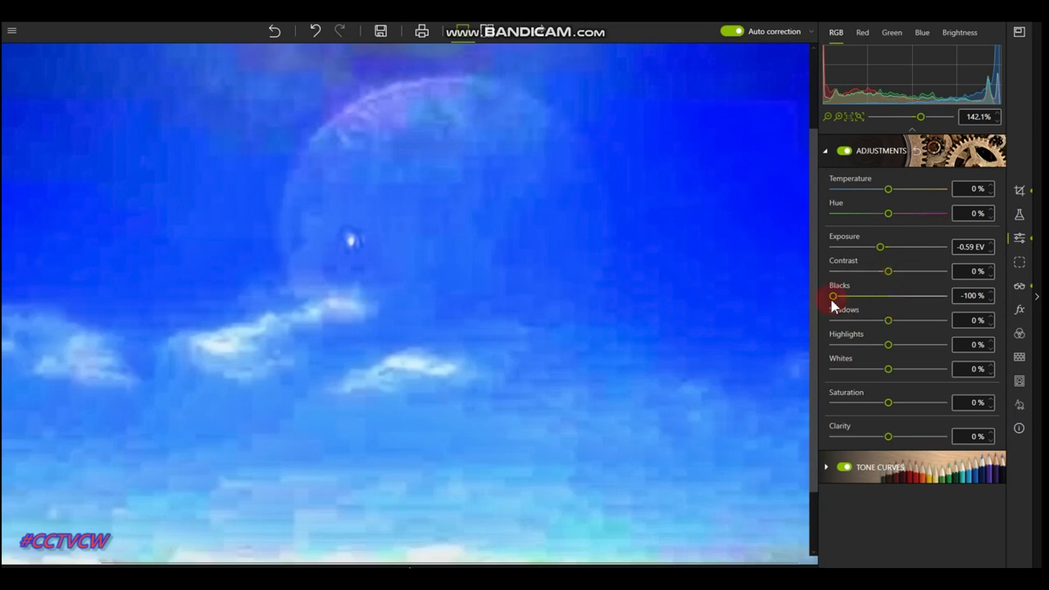
- Compare the blacks at +100% and -100%, keep -100%, and set contrast to +67% and exposure to -0.63 EV
{"action": "left_click_drag", "start_coordinate": [835, 299], "coordinate": [947, 295]}
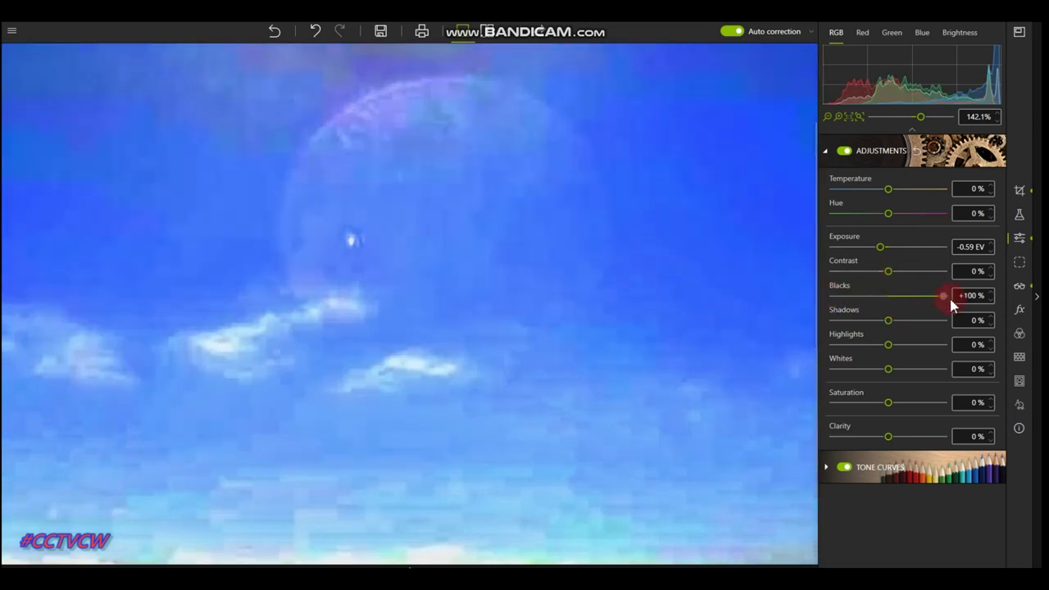
{"action": "left_click_drag", "start_coordinate": [877, 316], "coordinate": [803, 309]}
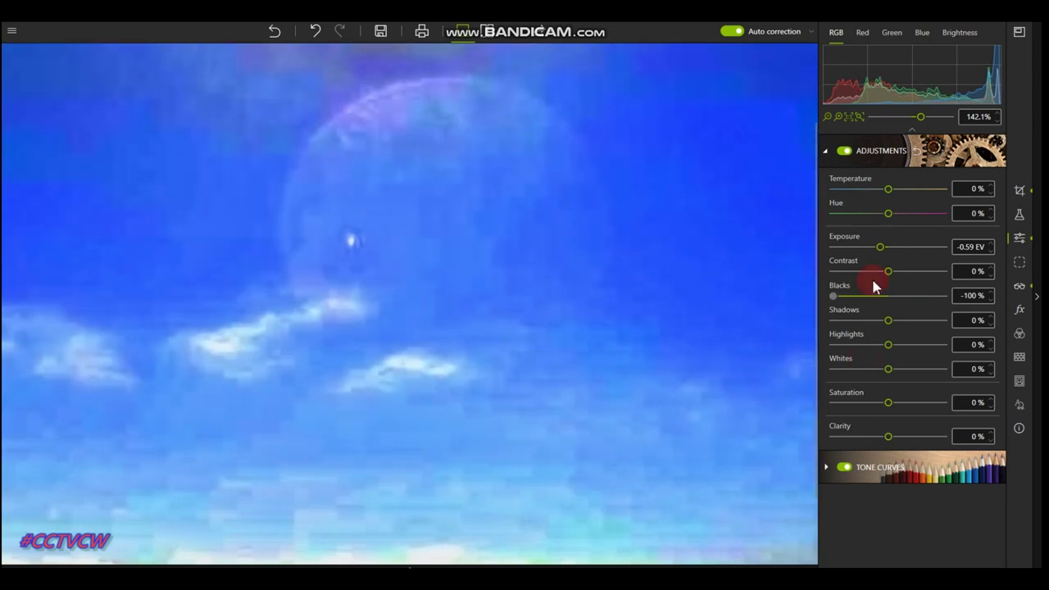
{"action": "left_click", "coordinate": [888, 272]}
{"action": "left_click_drag", "start_coordinate": [890, 272], "coordinate": [915, 275]}
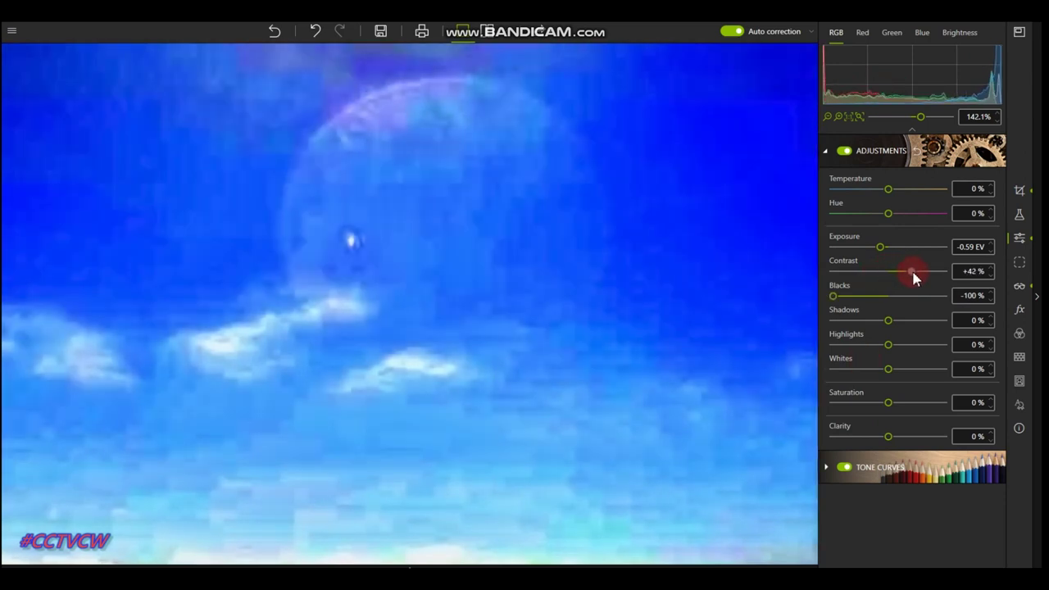
{"action": "left_click_drag", "start_coordinate": [926, 281], "coordinate": [928, 279]}
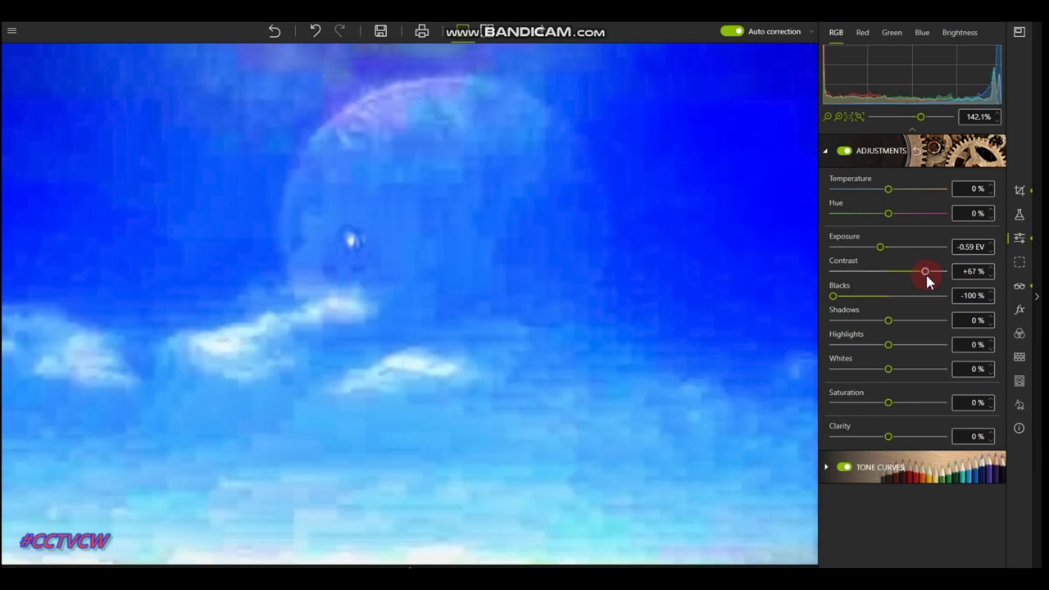
{"action": "mouse_move", "coordinate": [884, 252]}
{"action": "left_mouse_down"}
{"action": "mouse_move", "coordinate": [873, 251]}
{"action": "mouse_move", "coordinate": [881, 256]}
{"action": "left_mouse_up"}
- Save the higher-contrast version to the New folder under the file name IMG_2355_InPixio.jpgD
{"action": "scroll", "coordinate": [547, 246], "scroll_direction": "down", "scroll_amount": 4}
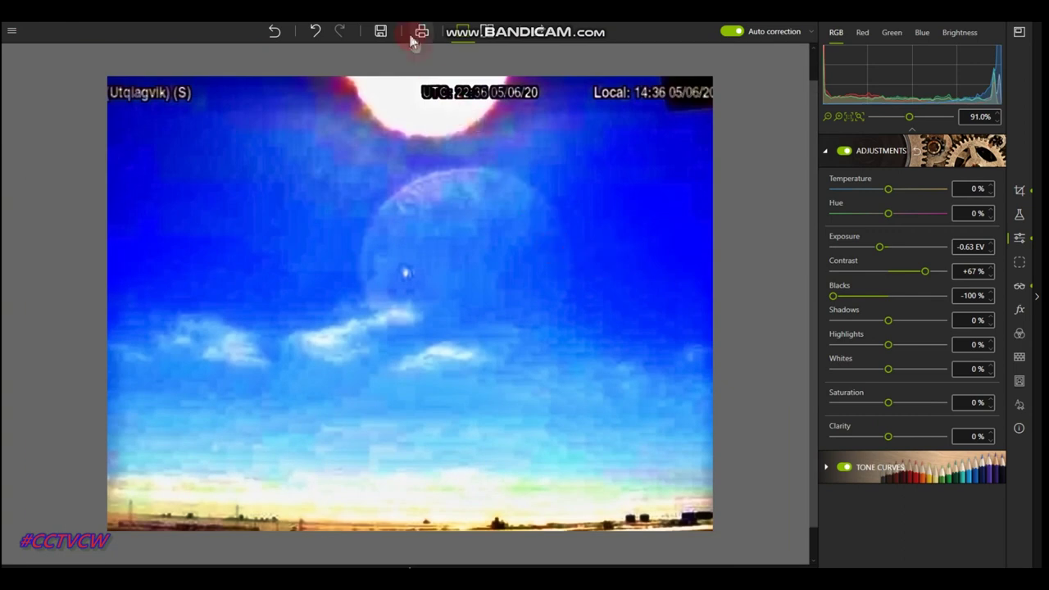
{"action": "left_click", "coordinate": [382, 32]}
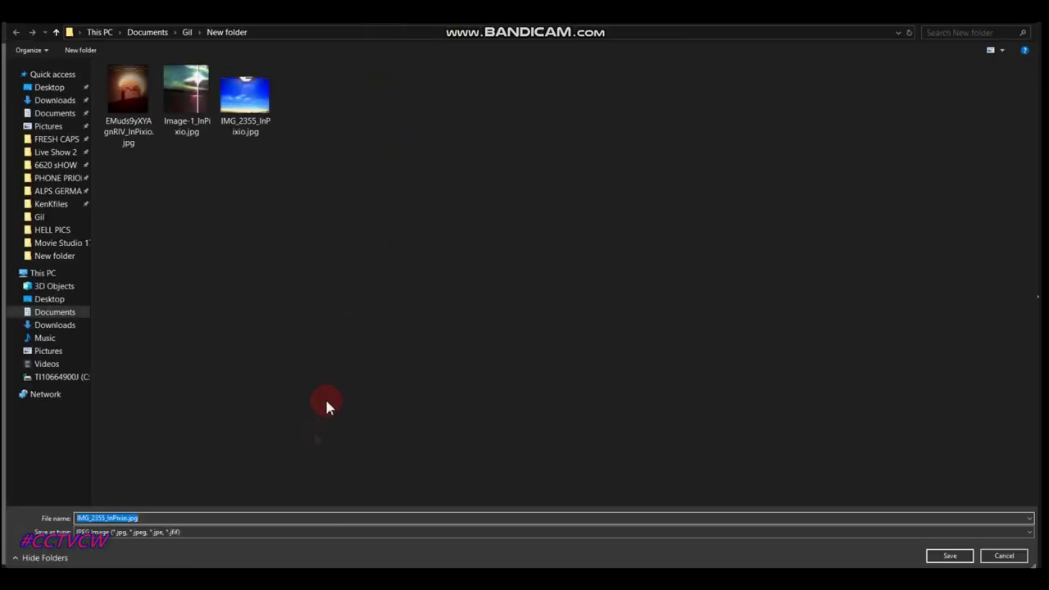
{"action": "left_click", "coordinate": [240, 518]}
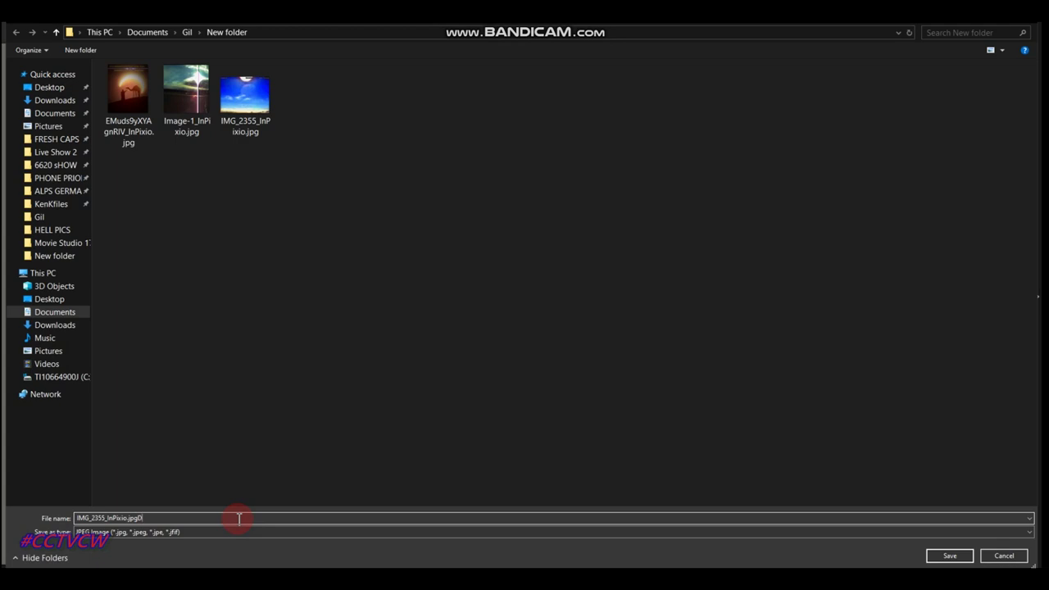
{"action": "left_click", "coordinate": [944, 557]}
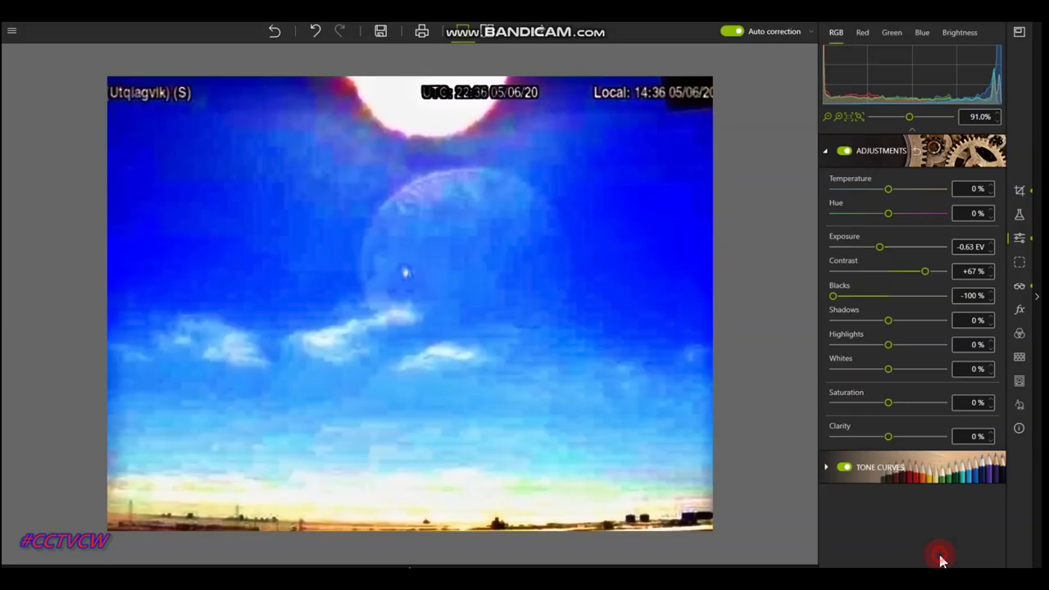
{"action": "left_click", "coordinate": [518, 449]}
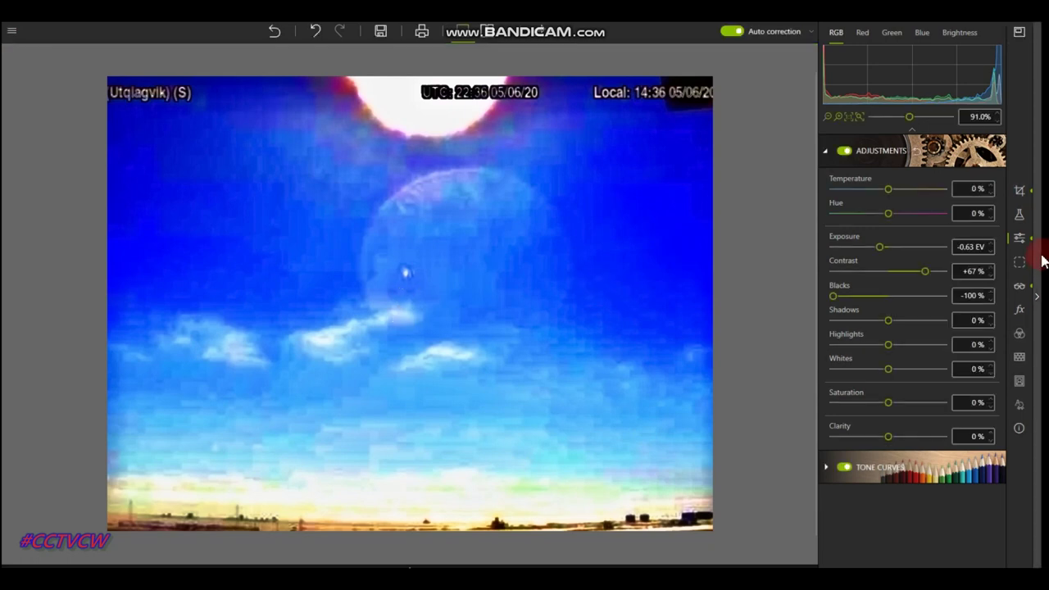
- Collapse the editing sidebar and examine the Barrow photo's sun and faint disc in the enlarged view
{"action": "left_click", "coordinate": [1037, 298]}
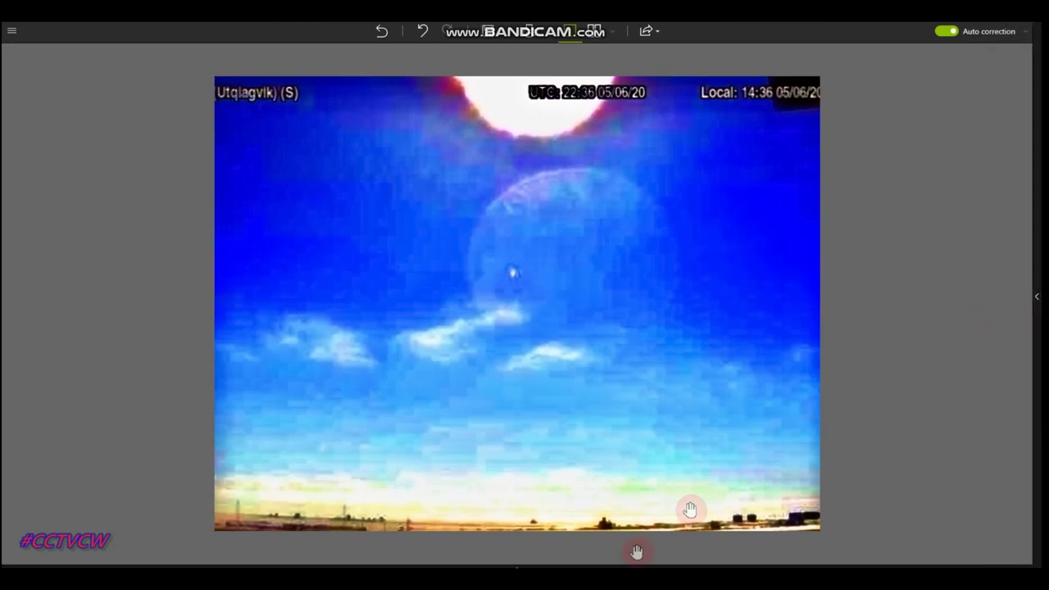
{"action": "scroll", "coordinate": [517, 380], "scroll_direction": "up", "scroll_amount": 1}
{"action": "left_click_drag", "start_coordinate": [591, 317], "coordinate": [604, 349]}
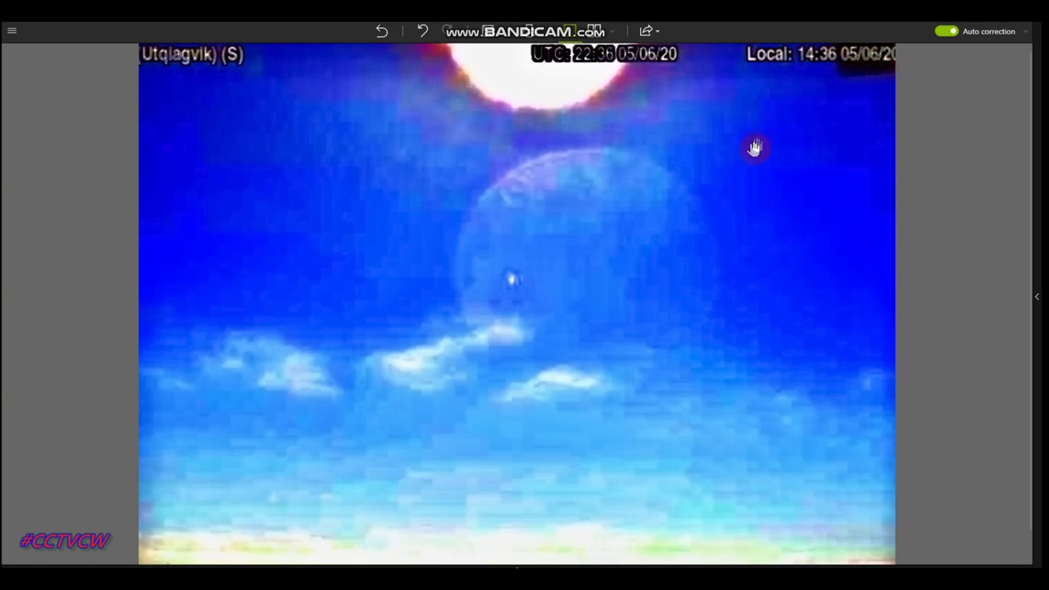
{"action": "scroll", "coordinate": [752, 151], "scroll_direction": "down", "scroll_amount": 2}
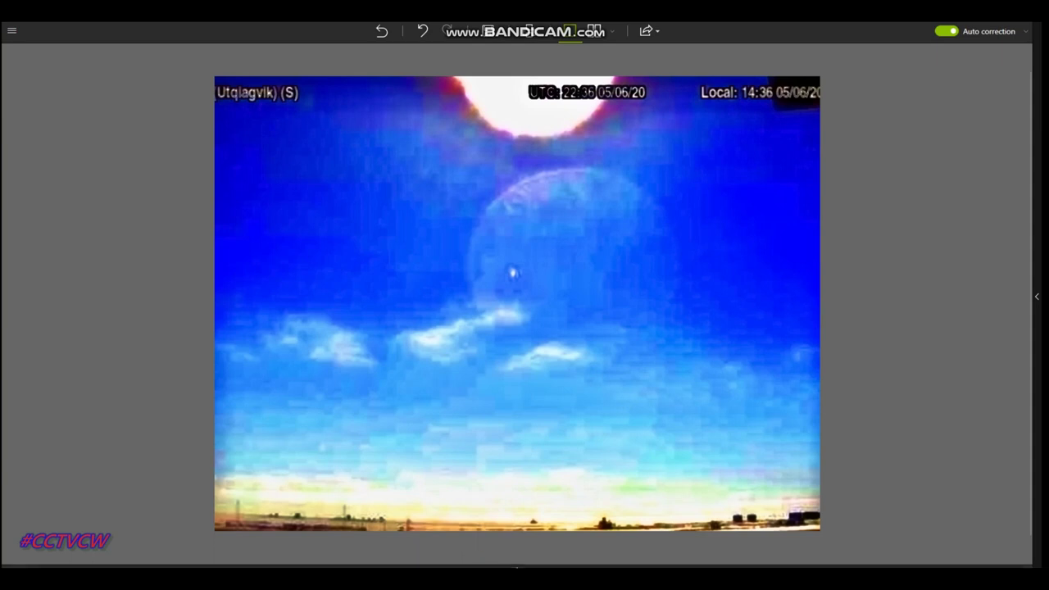
- Undo the most recent tonal adjustments on the Barrow photo one after another
{"action": "left_click", "coordinate": [424, 32]}
{"action": "left_click", "coordinate": [425, 32]}
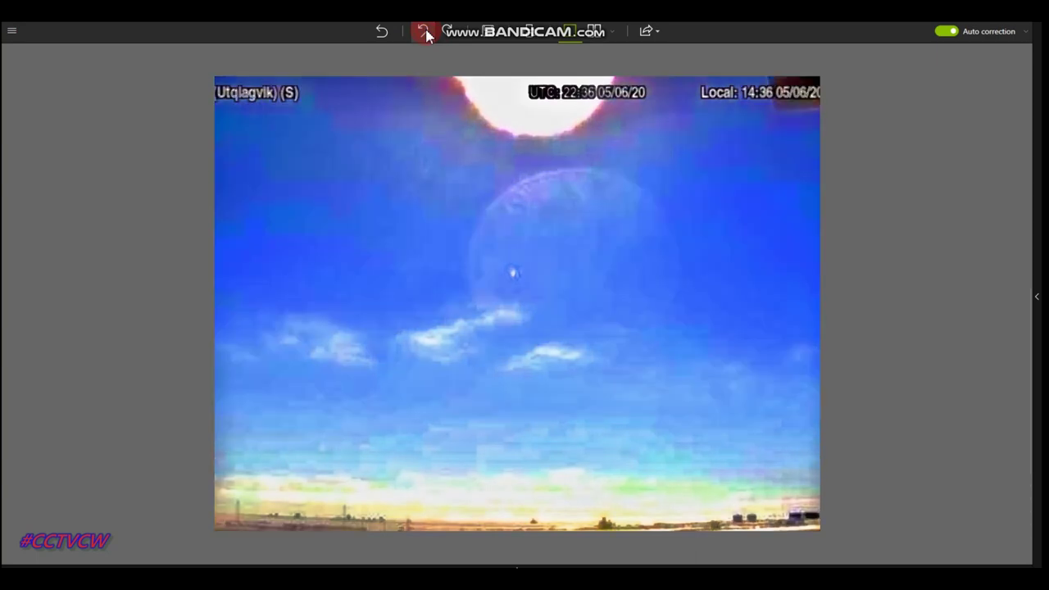
{"action": "left_click", "coordinate": [425, 32]}
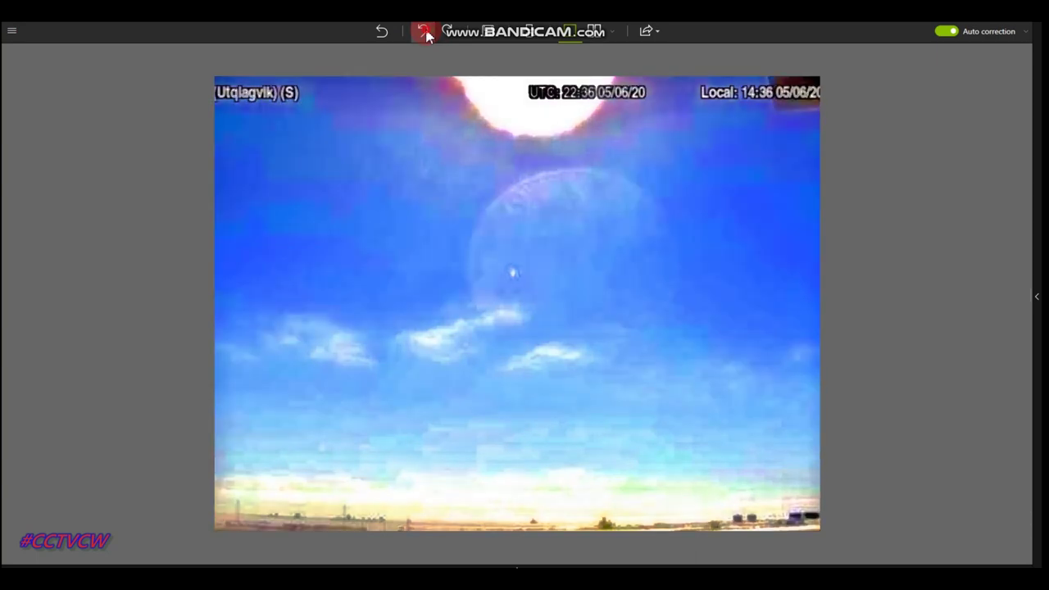
- Undo the Barrow photo's remaining edits, including auto correction and the crop, and redo them all to compare both versions
{"action": "left_click", "coordinate": [424, 32]}
{"action": "left_click", "coordinate": [425, 32]}
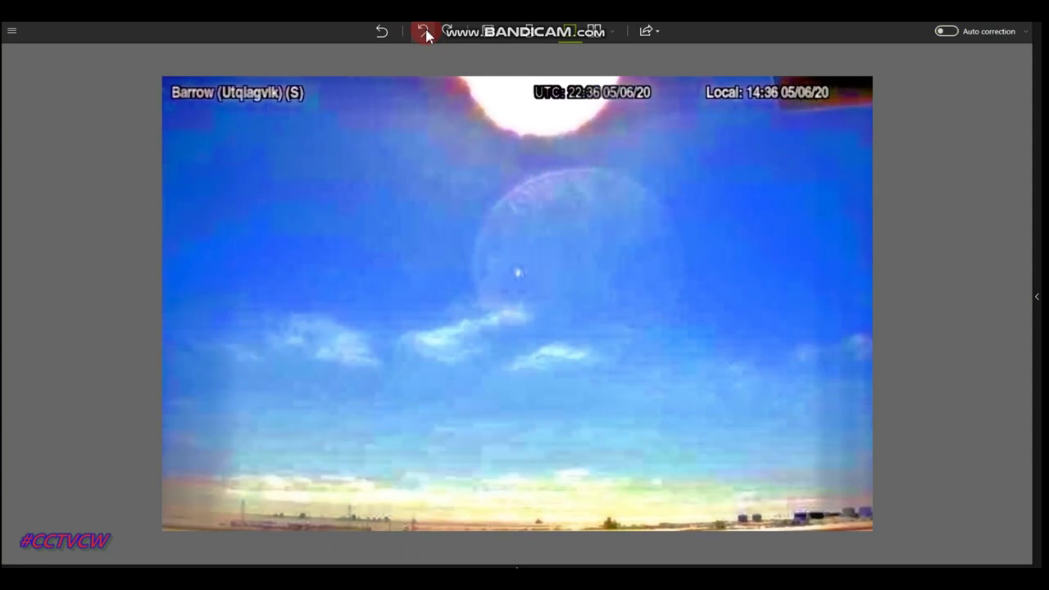
{"action": "left_click", "coordinate": [425, 33]}
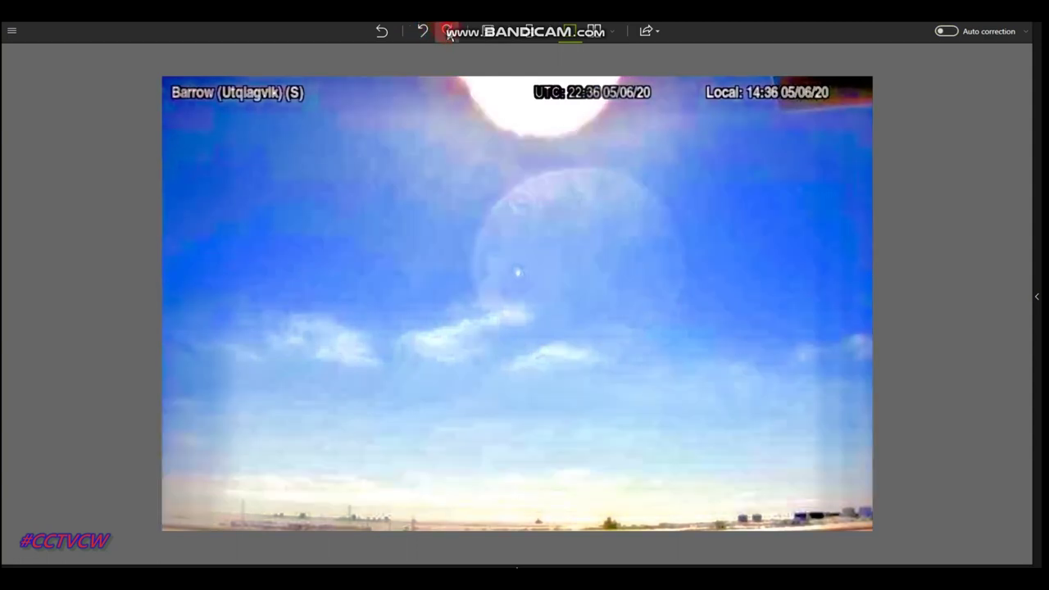
{"action": "left_click", "coordinate": [449, 35]}
{"action": "left_click", "coordinate": [449, 35]}
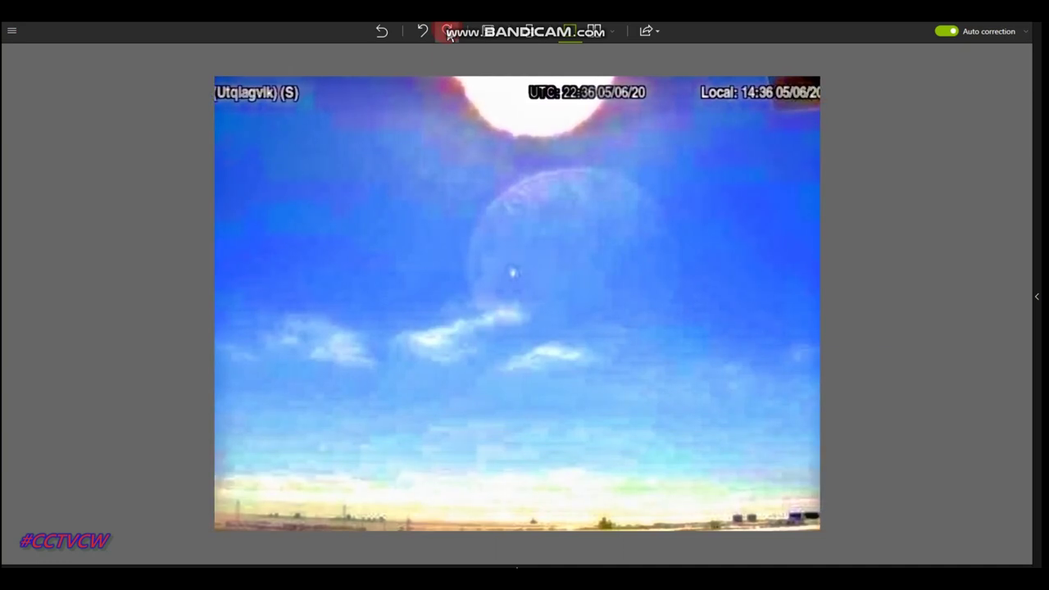
{"action": "left_click", "coordinate": [449, 34]}
{"action": "left_click", "coordinate": [449, 34]}
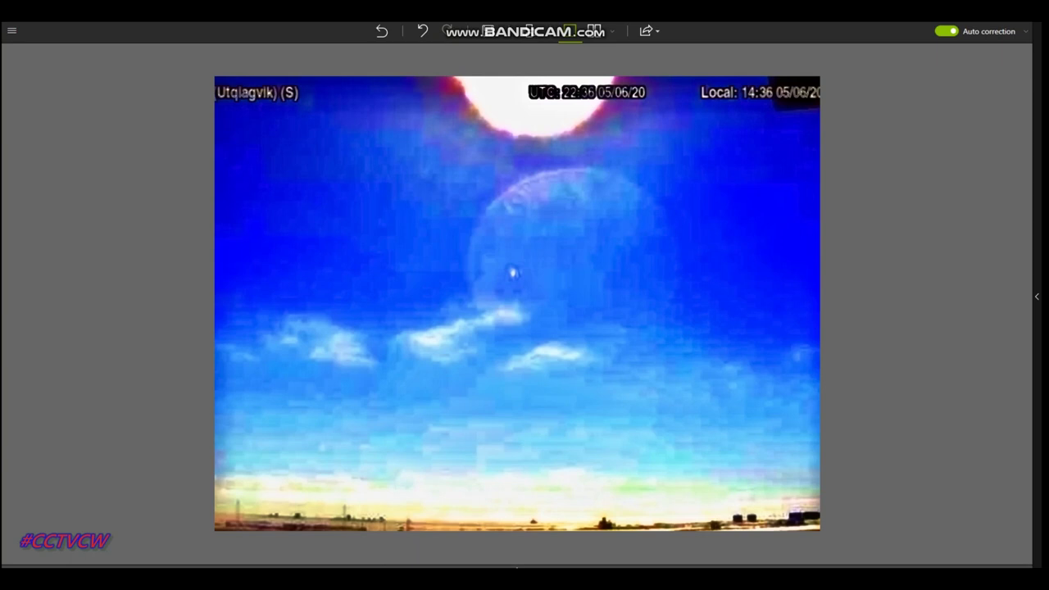
- Compare the edited Barrow photo with the unedited Barrow screenshot in the Gil folder, ending on the unedited one
{"action": "mouse_move", "coordinate": [517, 564]}
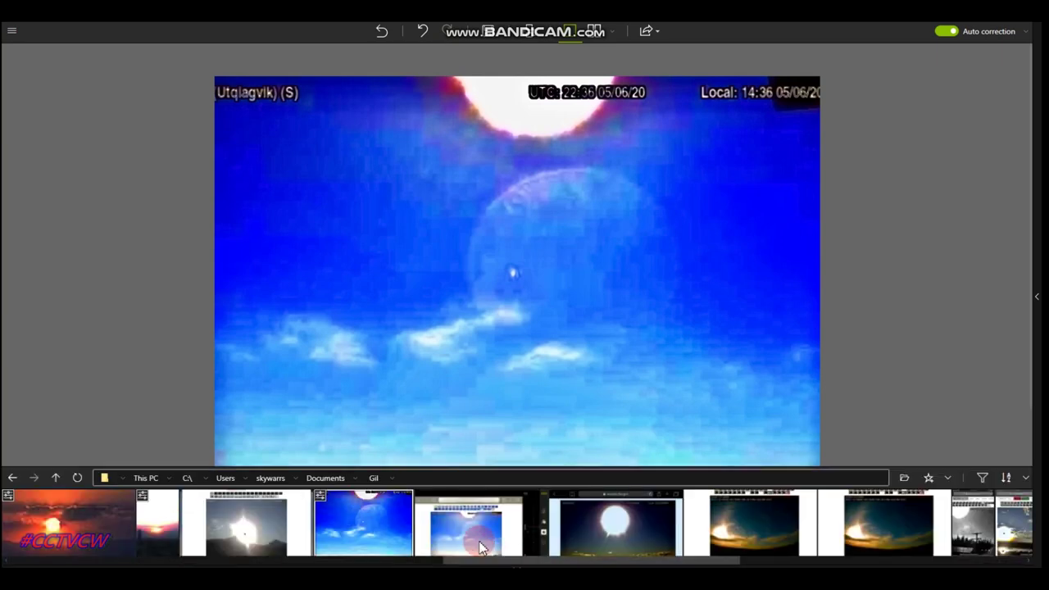
{"action": "left_click", "coordinate": [482, 548]}
{"action": "double_click", "coordinate": [341, 266]}
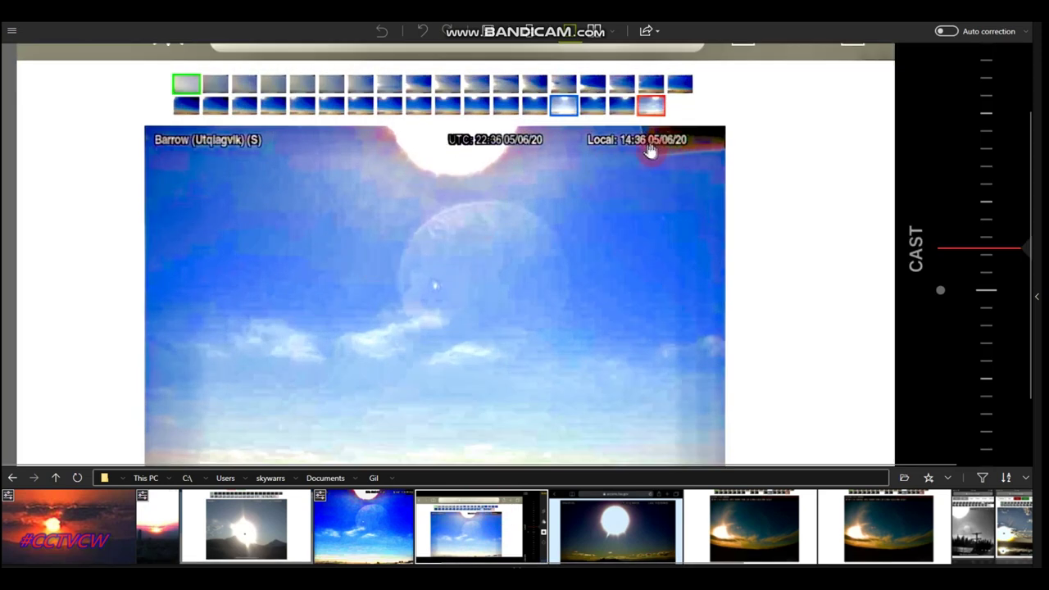
{"action": "double_click", "coordinate": [529, 278]}
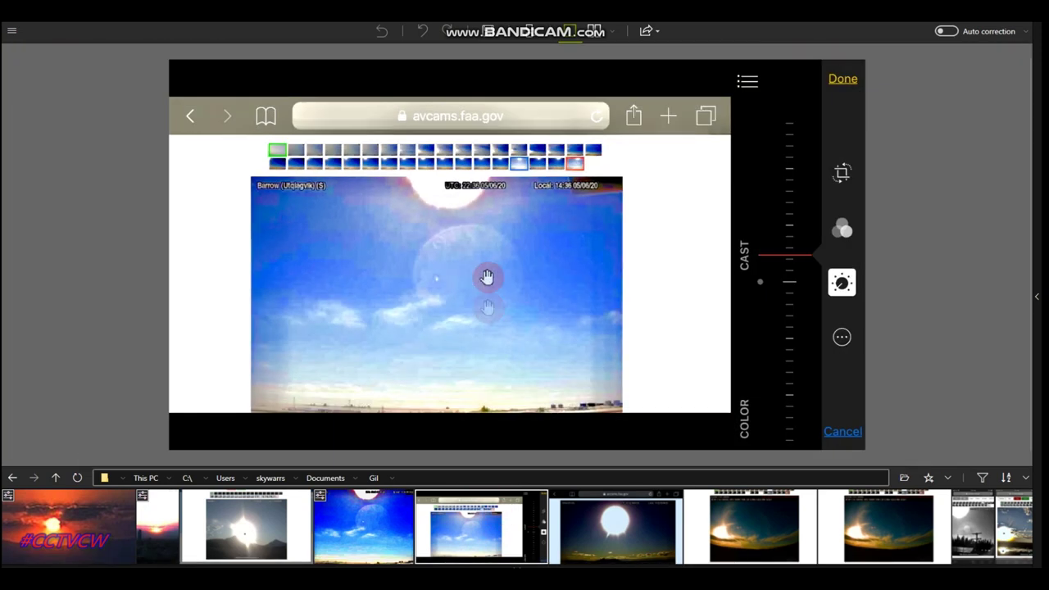
{"action": "left_click", "coordinate": [426, 516]}
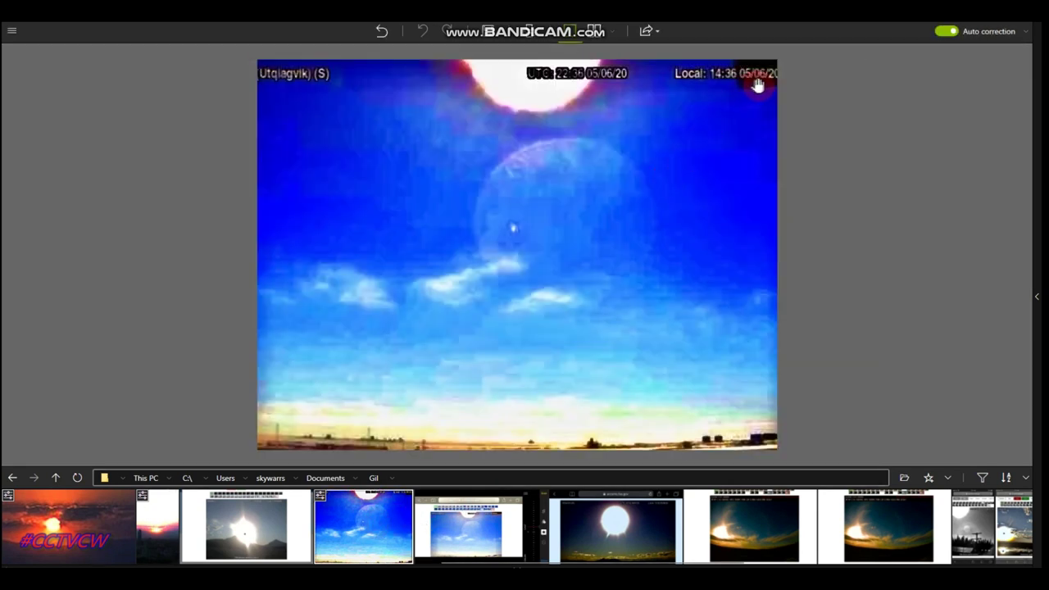
{"action": "left_click", "coordinate": [499, 535]}
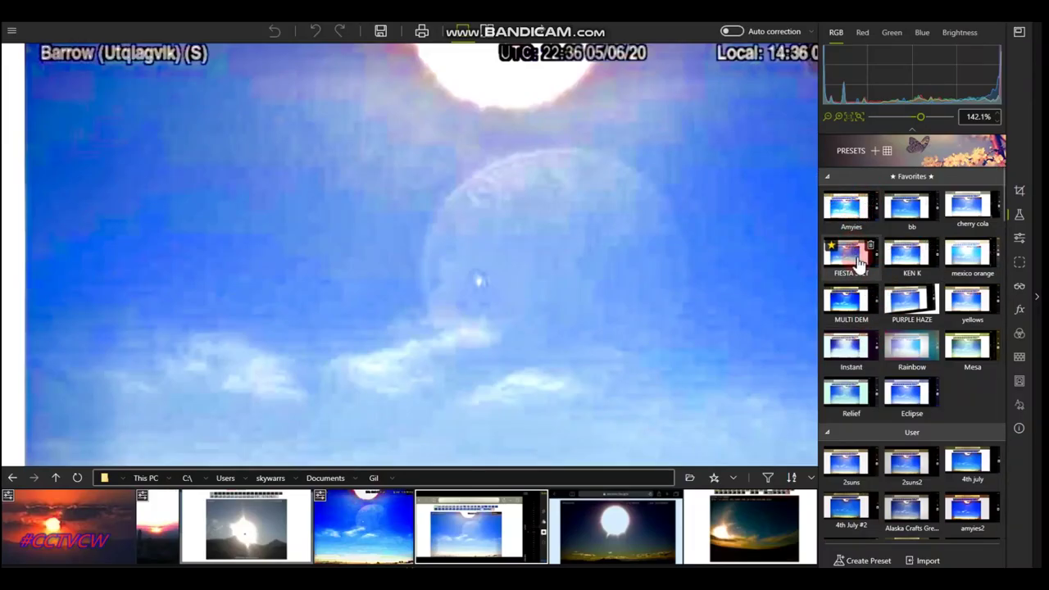
- Try the user presets 2suns, 2suns2 and 4th July #2 on the Barrow screenshot and undo the last one
{"action": "scroll", "coordinate": [909, 217], "scroll_direction": "down", "scroll_amount": 3}
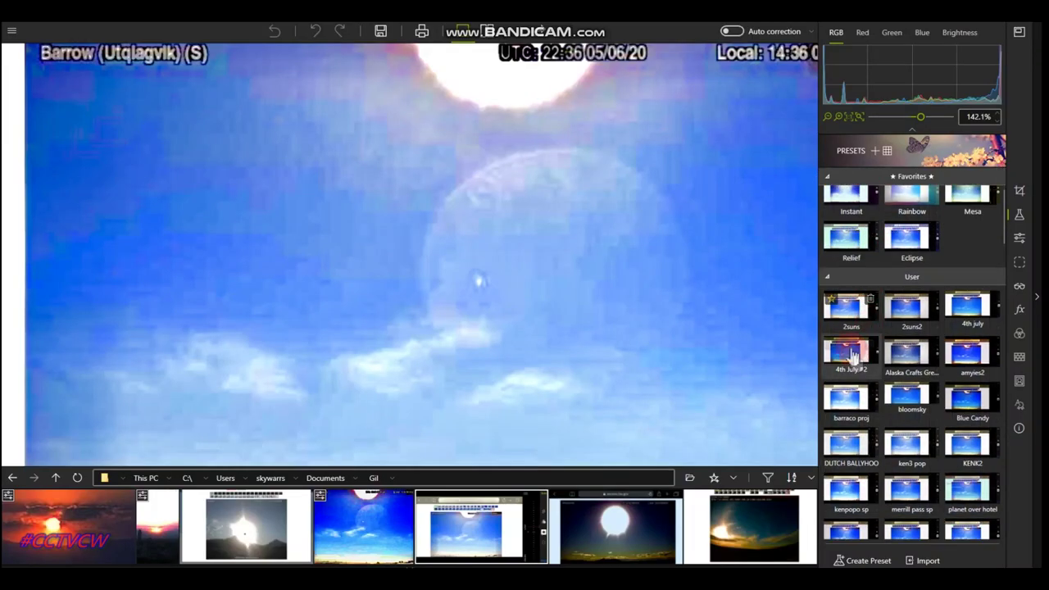
{"action": "left_click", "coordinate": [846, 318]}
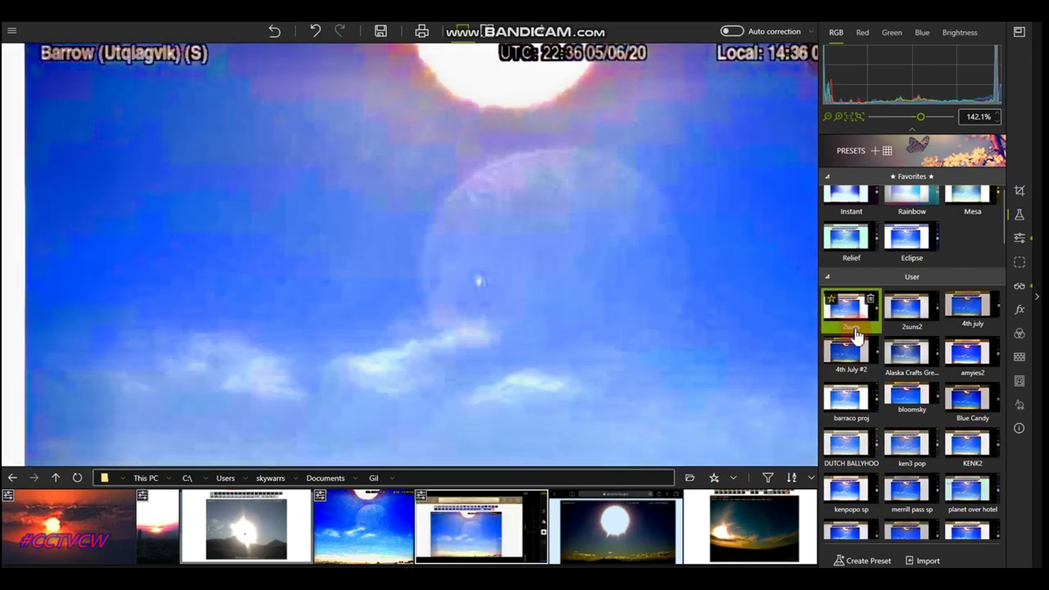
{"action": "left_click", "coordinate": [906, 316]}
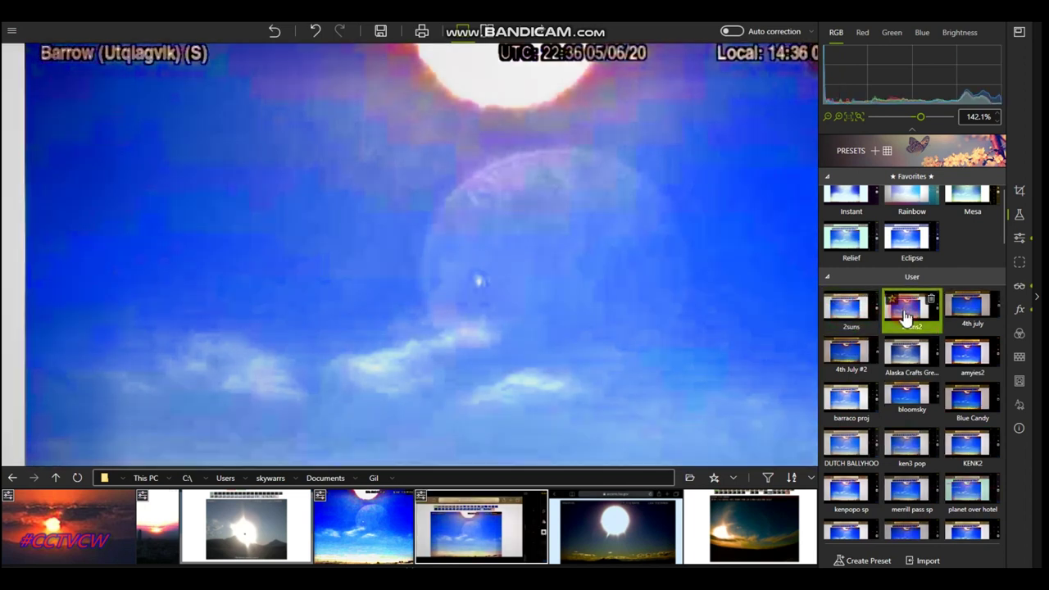
{"action": "left_click", "coordinate": [848, 359]}
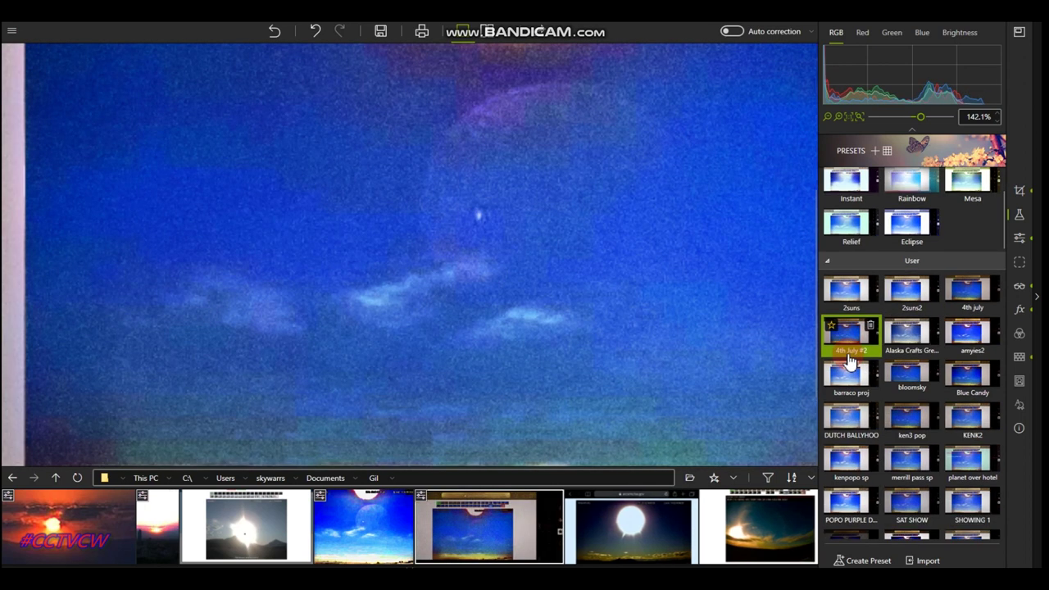
{"action": "left_click", "coordinate": [317, 30]}
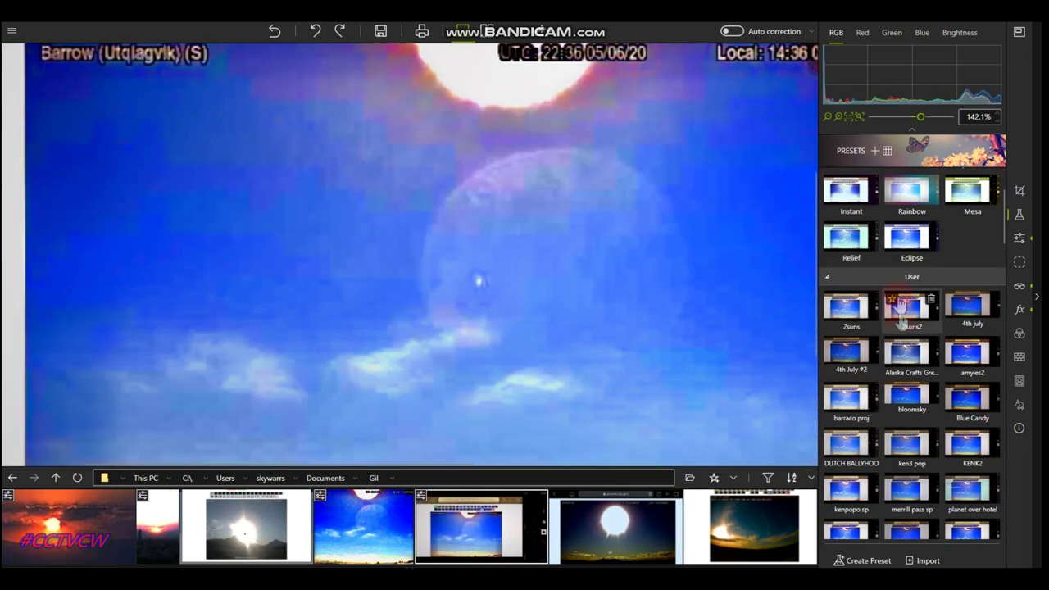
- Try the favorite presets Eclipse, Relief, Instant, Rainbow and Mesa one after another on the Barrow screenshot
{"action": "left_click", "coordinate": [908, 237]}
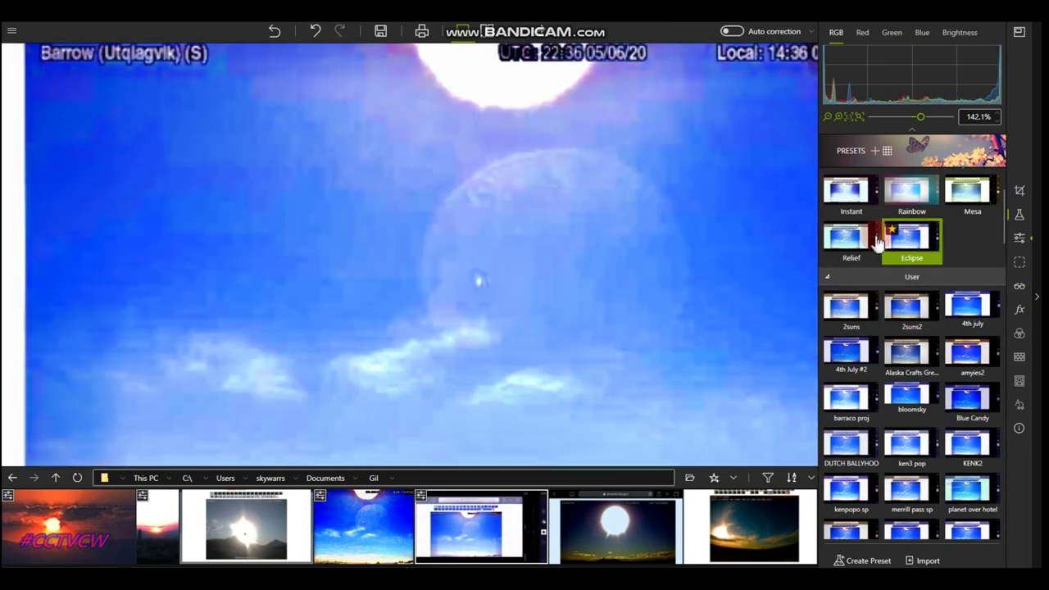
{"action": "left_click", "coordinate": [845, 246]}
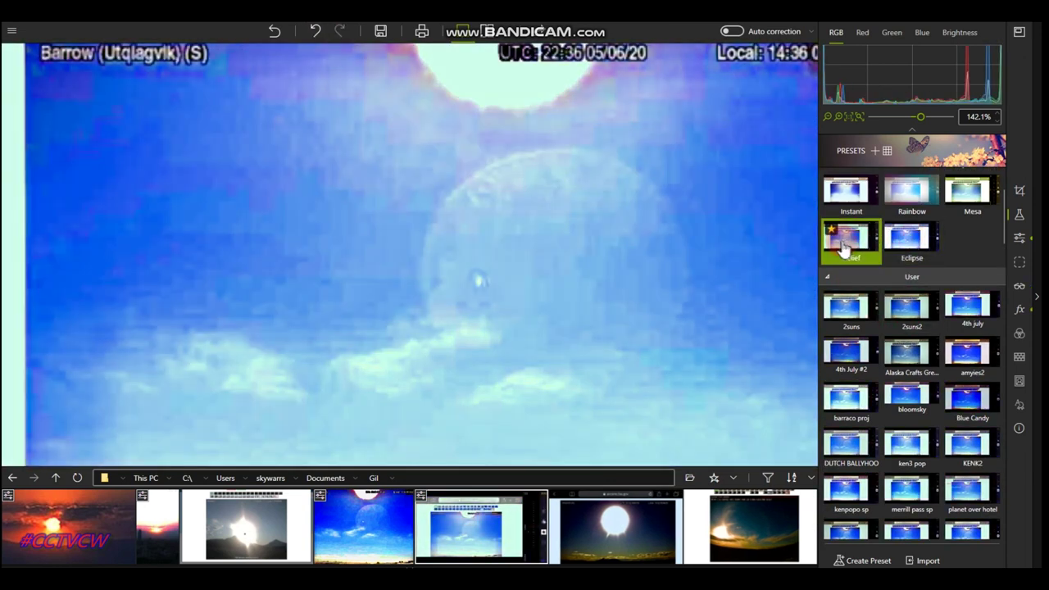
{"action": "left_click", "coordinate": [849, 196]}
{"action": "left_click", "coordinate": [907, 194]}
{"action": "left_click", "coordinate": [966, 195]}
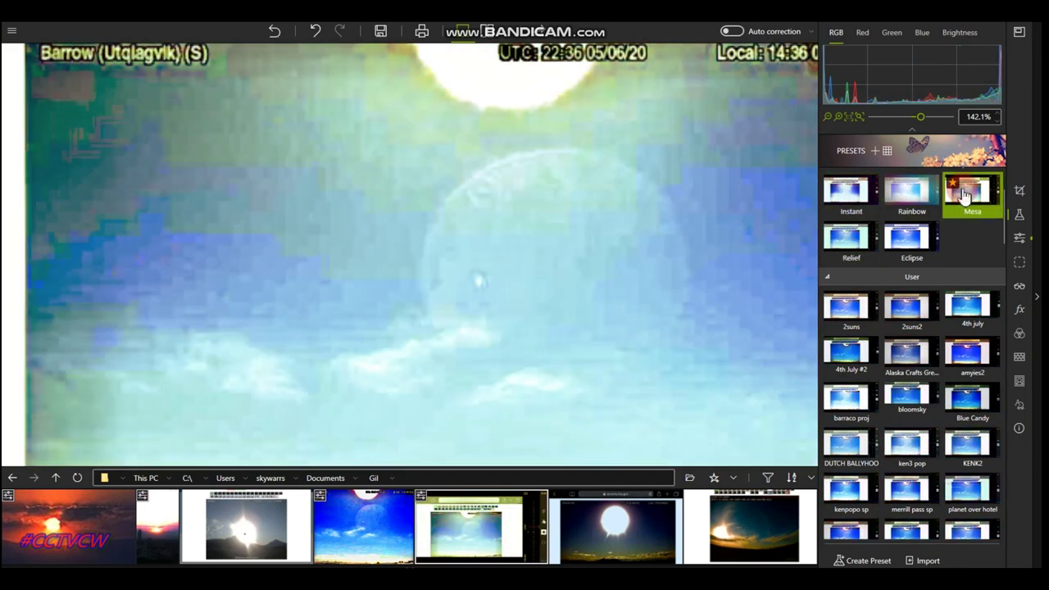
- Try the user presets kenpopo sp, DUTCH BALLYHOO and SAT SHOW on the Barrow screenshot
{"action": "scroll", "coordinate": [855, 434], "scroll_direction": "up", "scroll_amount": 1}
{"action": "scroll", "coordinate": [855, 435], "scroll_direction": "down", "scroll_amount": 1}
{"action": "left_click", "coordinate": [844, 440]}
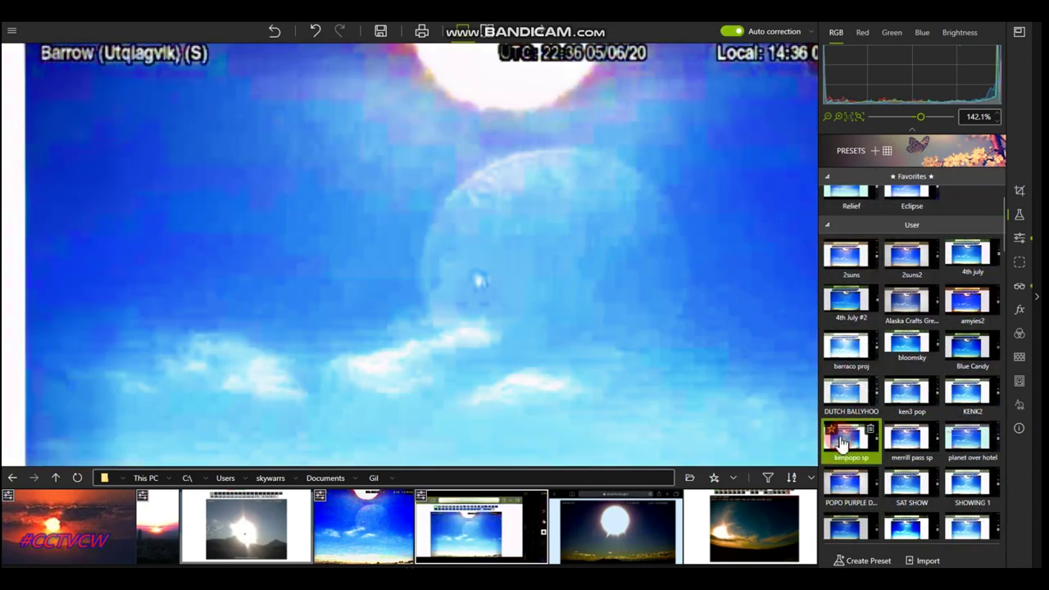
{"action": "scroll", "coordinate": [841, 442], "scroll_direction": "down", "scroll_amount": 1}
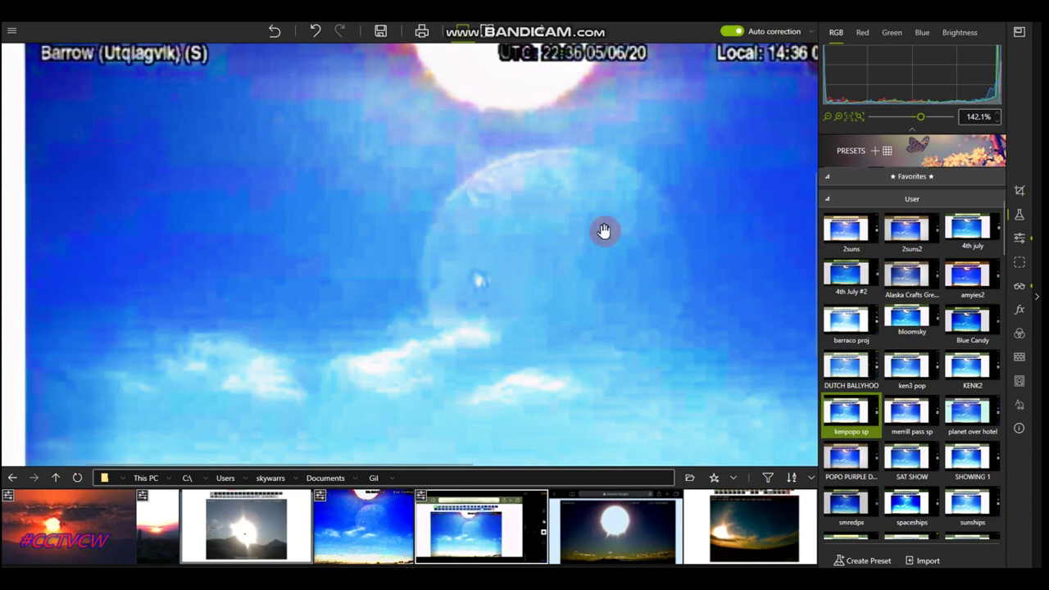
{"action": "left_click", "coordinate": [849, 373]}
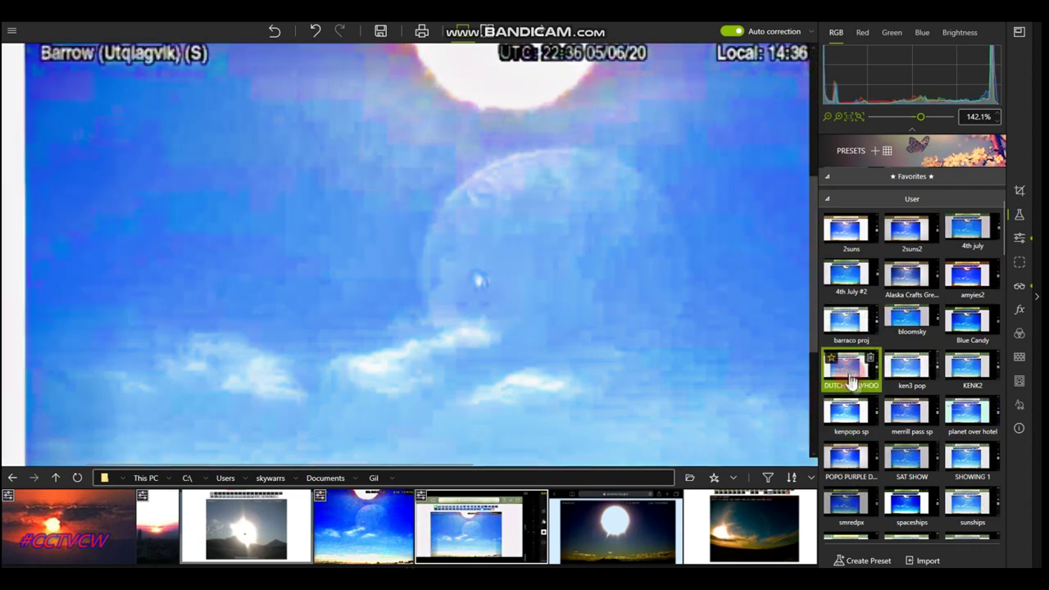
{"action": "left_click", "coordinate": [904, 461]}
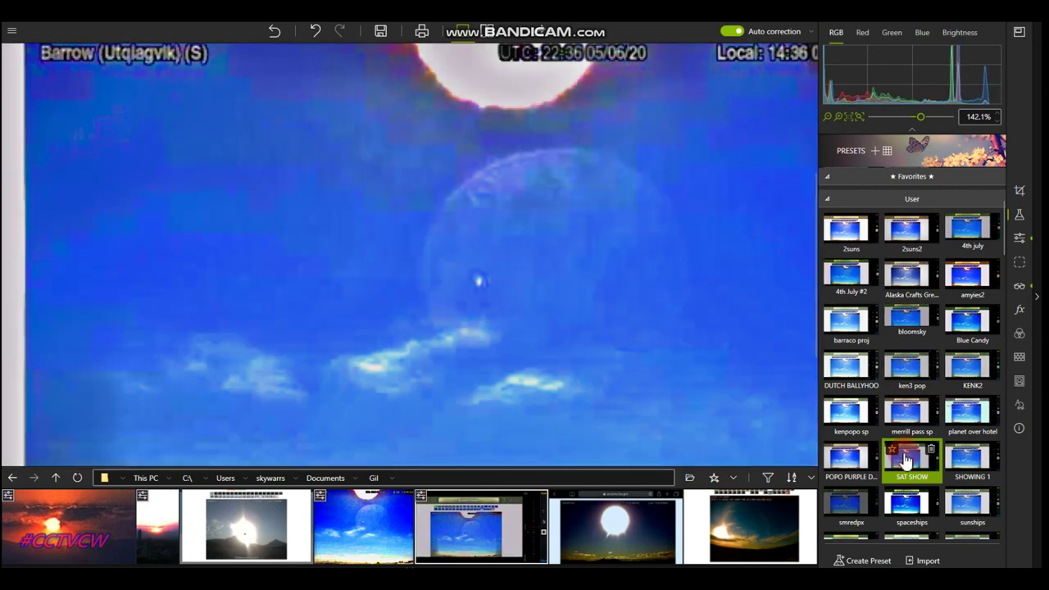
- Try the user presets TYCON, smredpx, the POPO PURPLE one and merrill pass sp on the Barrow screenshot
{"action": "scroll", "coordinate": [904, 461], "scroll_direction": "down", "scroll_amount": 2}
{"action": "left_click", "coordinate": [849, 450]}
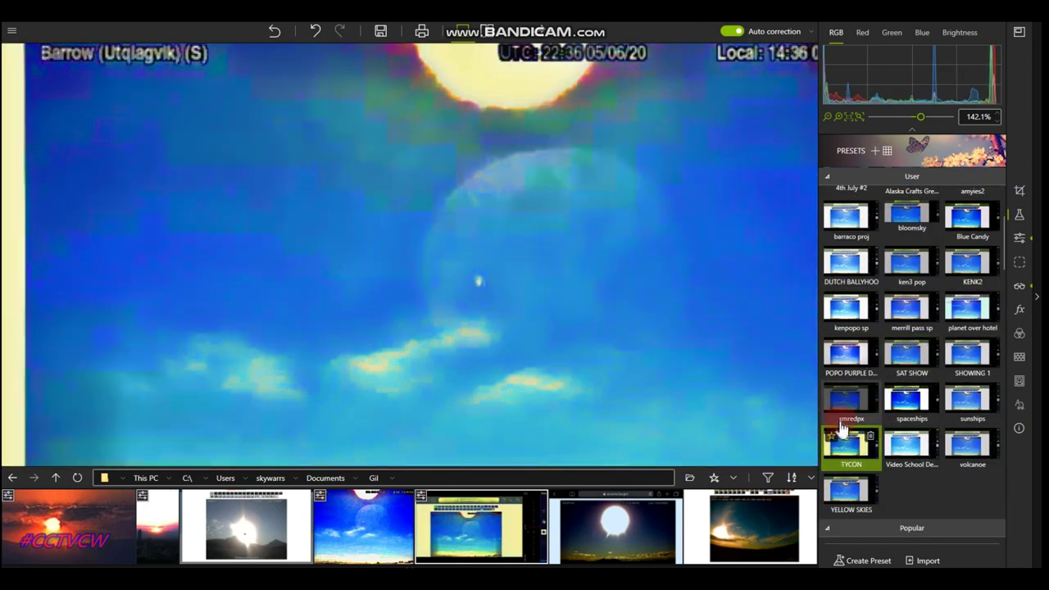
{"action": "left_click", "coordinate": [844, 414]}
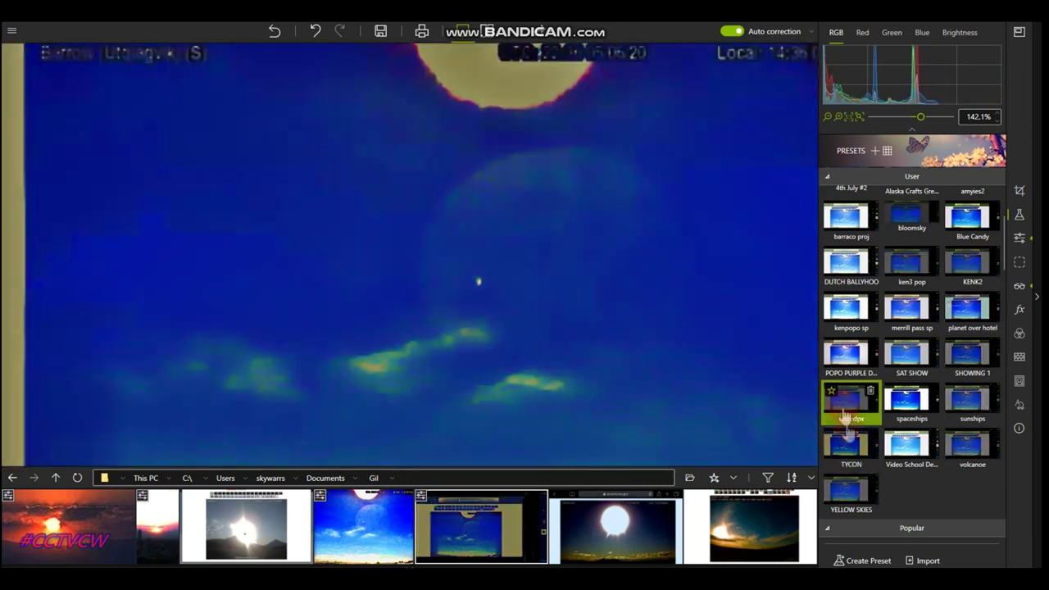
{"action": "left_click", "coordinate": [852, 447]}
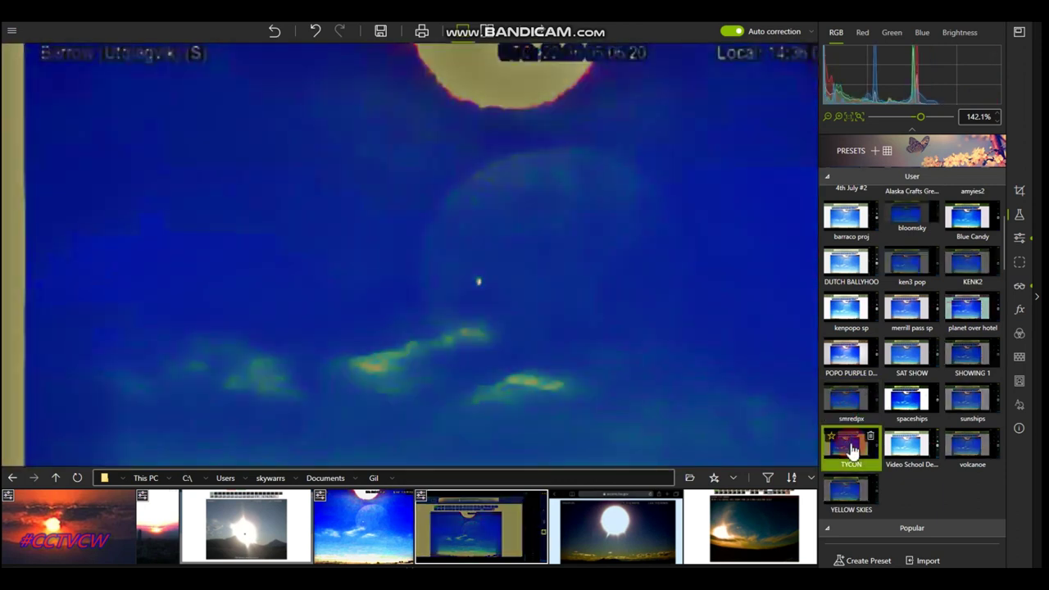
{"action": "left_click", "coordinate": [842, 360]}
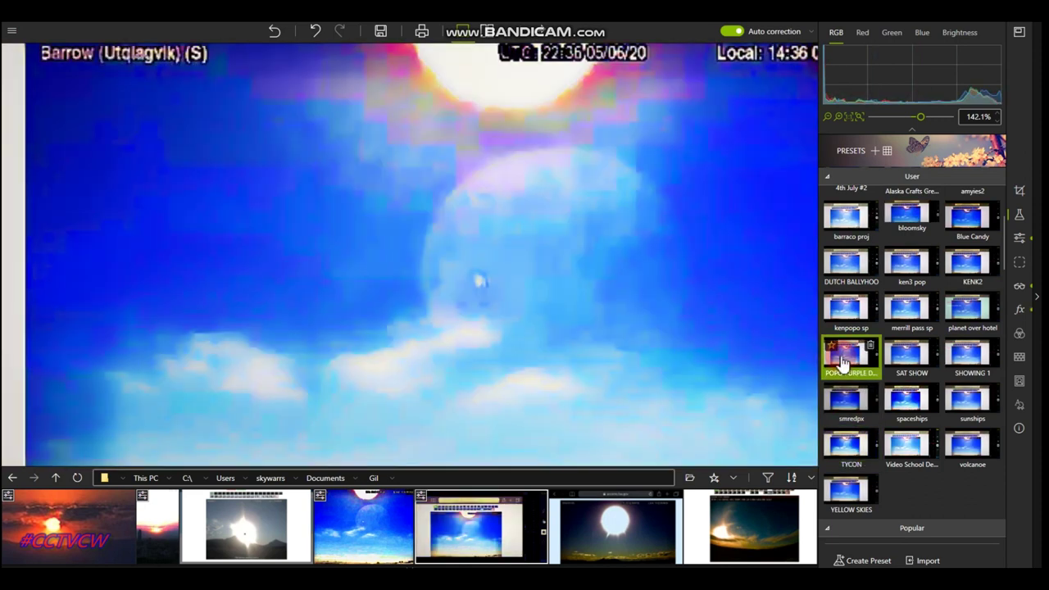
{"action": "left_click", "coordinate": [911, 314]}
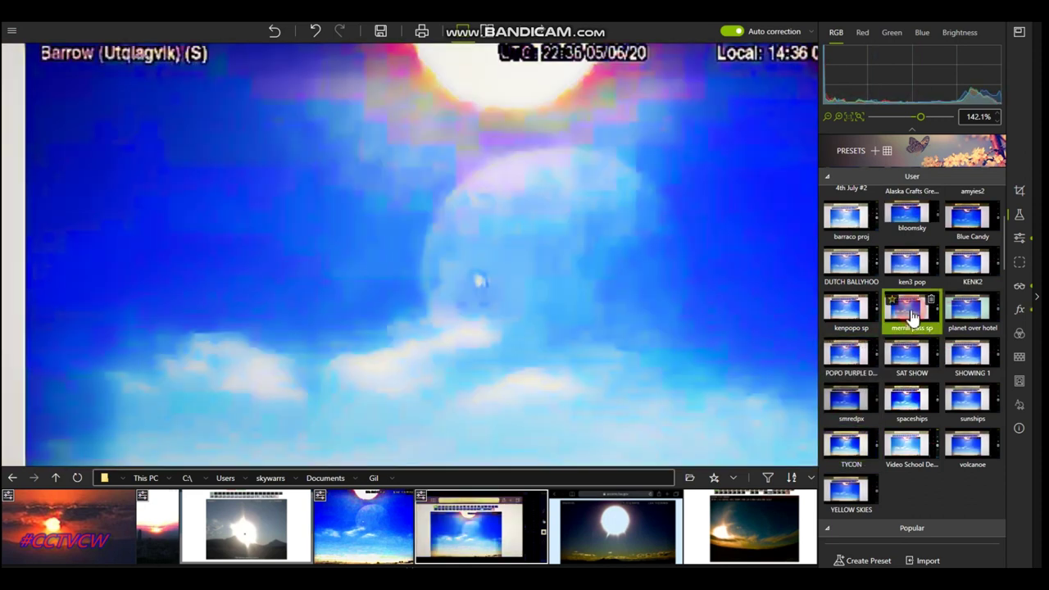
- Reset the Barrow screenshot to its original state and look over the unedited picture
{"action": "left_click", "coordinate": [274, 33]}
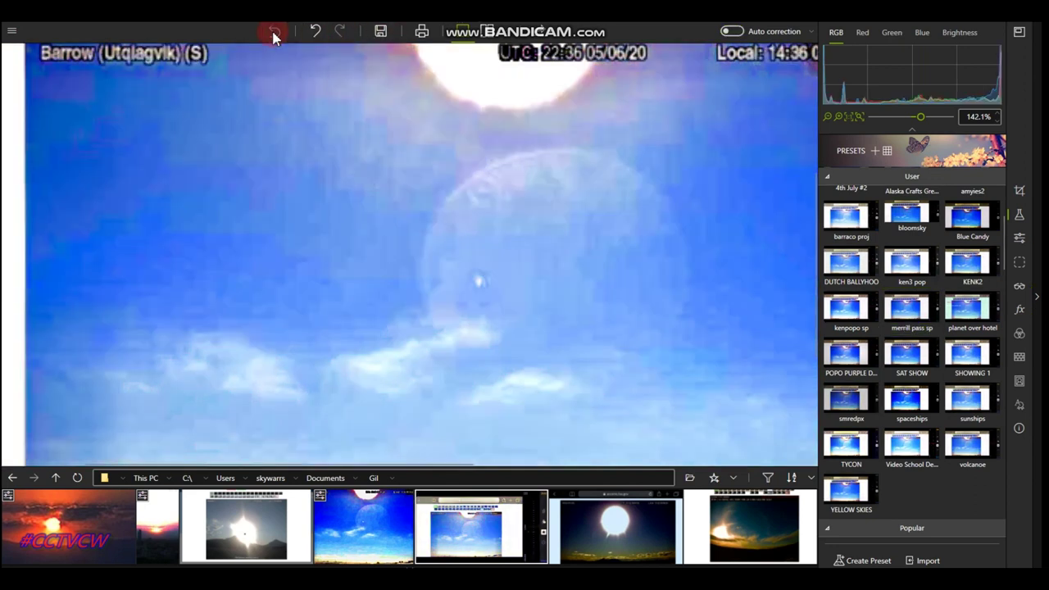
{"action": "scroll", "coordinate": [464, 180], "scroll_direction": "down", "scroll_amount": 3}
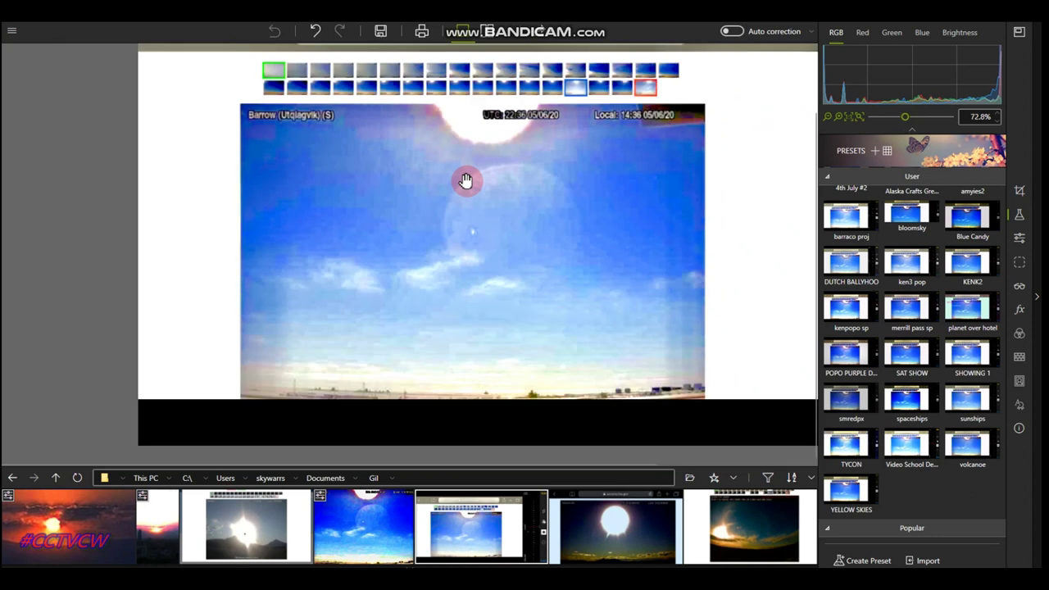
{"action": "scroll", "coordinate": [465, 180], "scroll_direction": "up", "scroll_amount": 1}
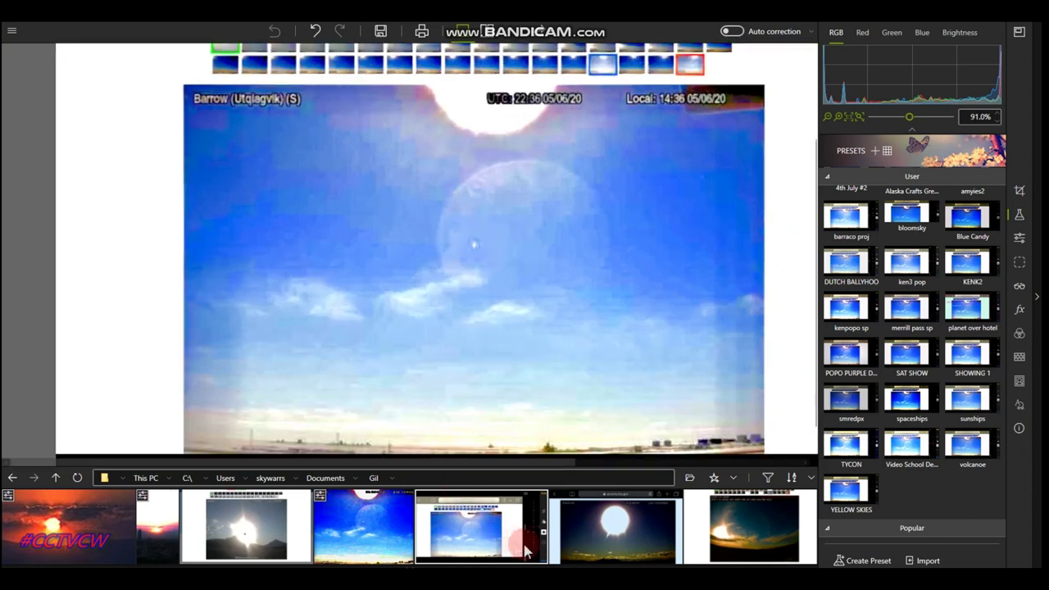
- Open the McGrath sun photo from the Gil folder and turn on auto correction
{"action": "left_click", "coordinate": [603, 543]}
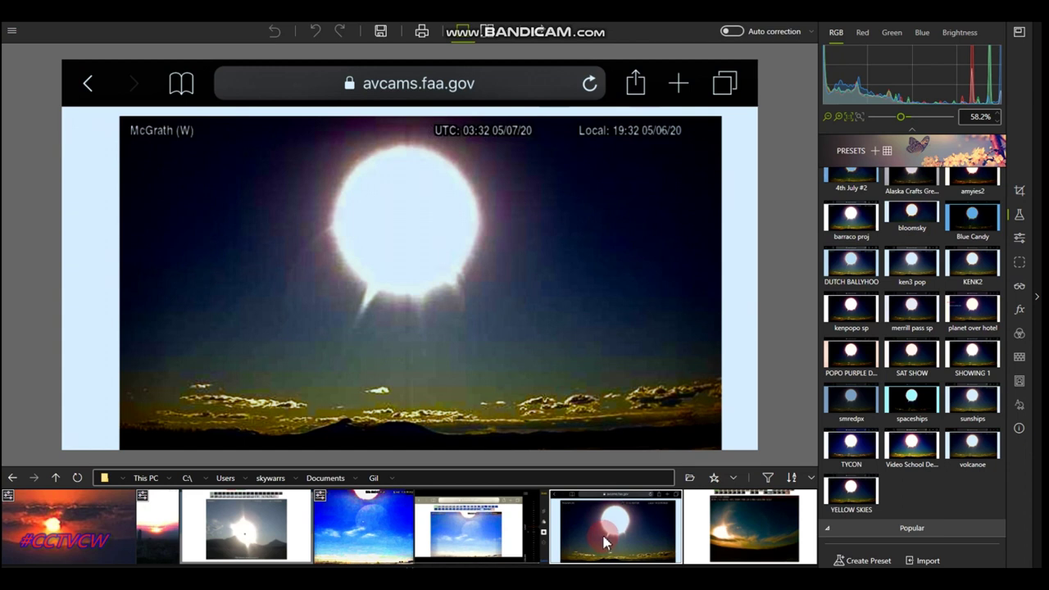
{"action": "left_click", "coordinate": [732, 32]}
{"action": "left_click", "coordinate": [395, 241]}
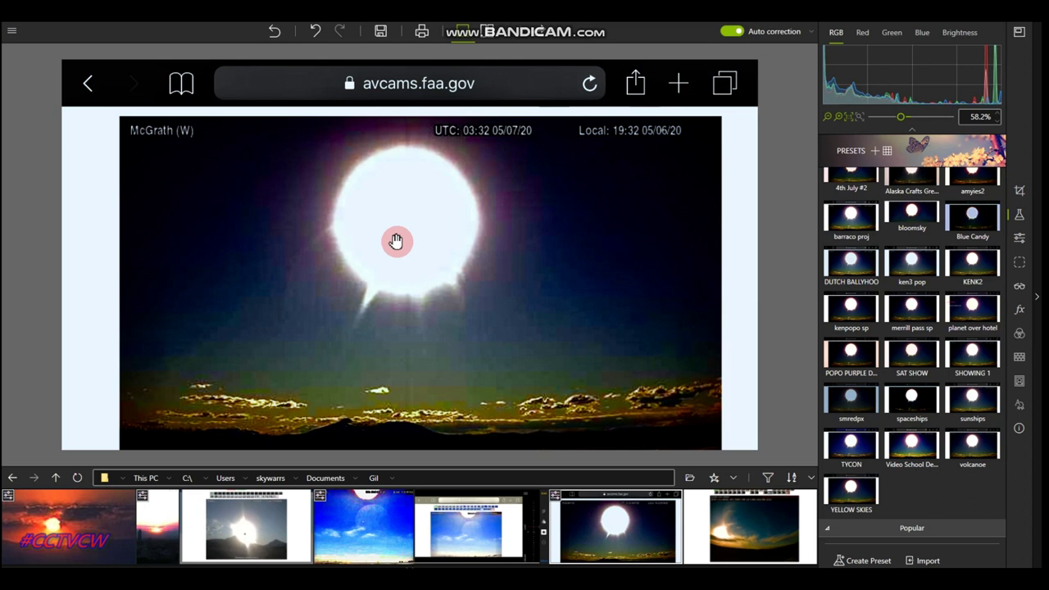
{"action": "scroll", "coordinate": [395, 241], "scroll_direction": "down", "scroll_amount": 1}
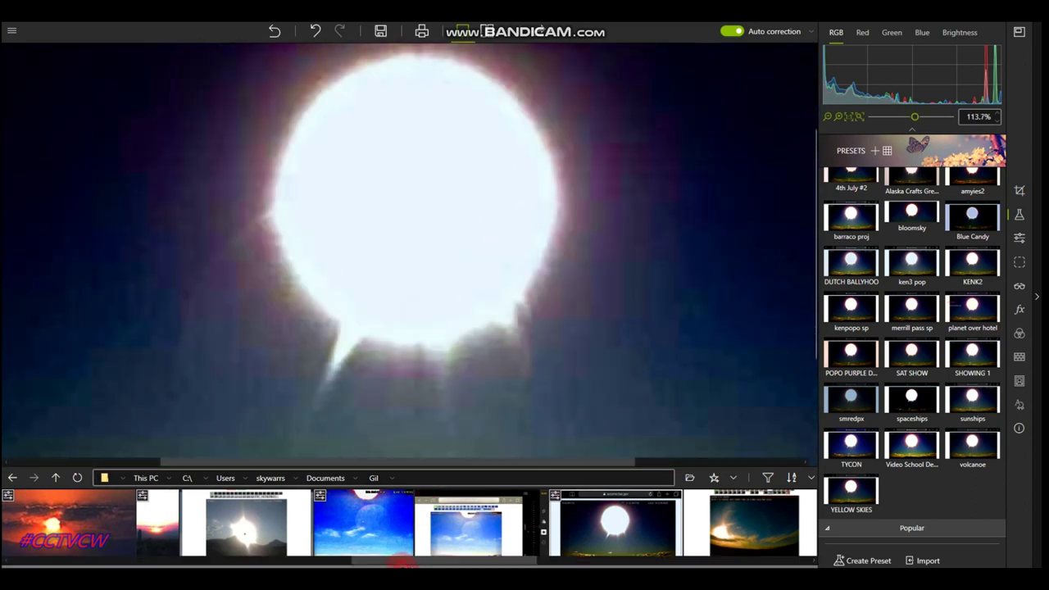
- Apply Dehaze to the McGrath photo, trying an amount of -58% before settling on -44%
{"action": "left_click", "coordinate": [1020, 287]}
{"action": "left_click_drag", "start_coordinate": [886, 289], "coordinate": [854, 290]}
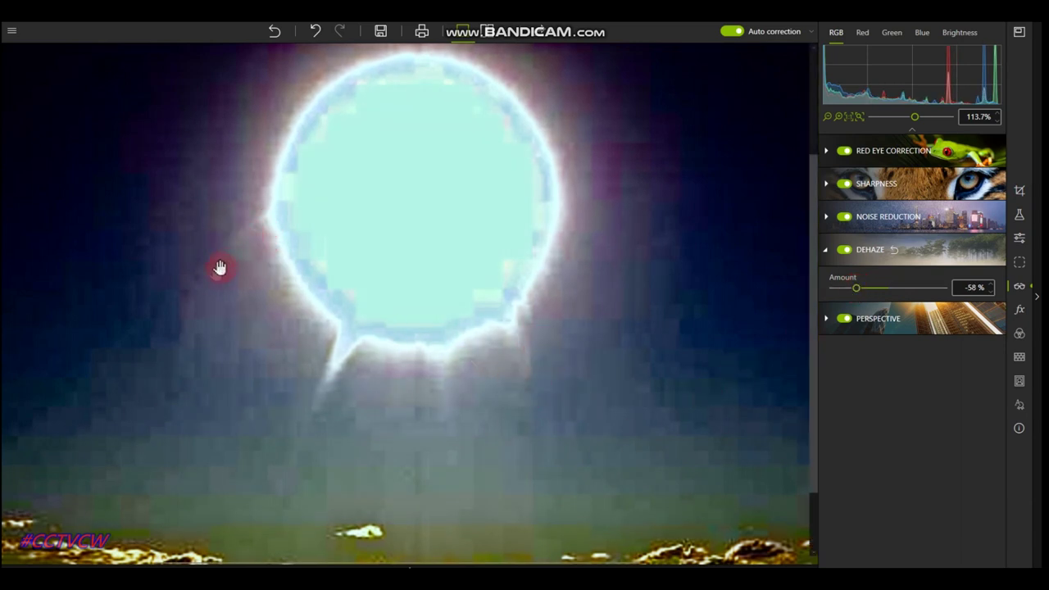
{"action": "scroll", "coordinate": [342, 335], "scroll_direction": "down", "scroll_amount": 3}
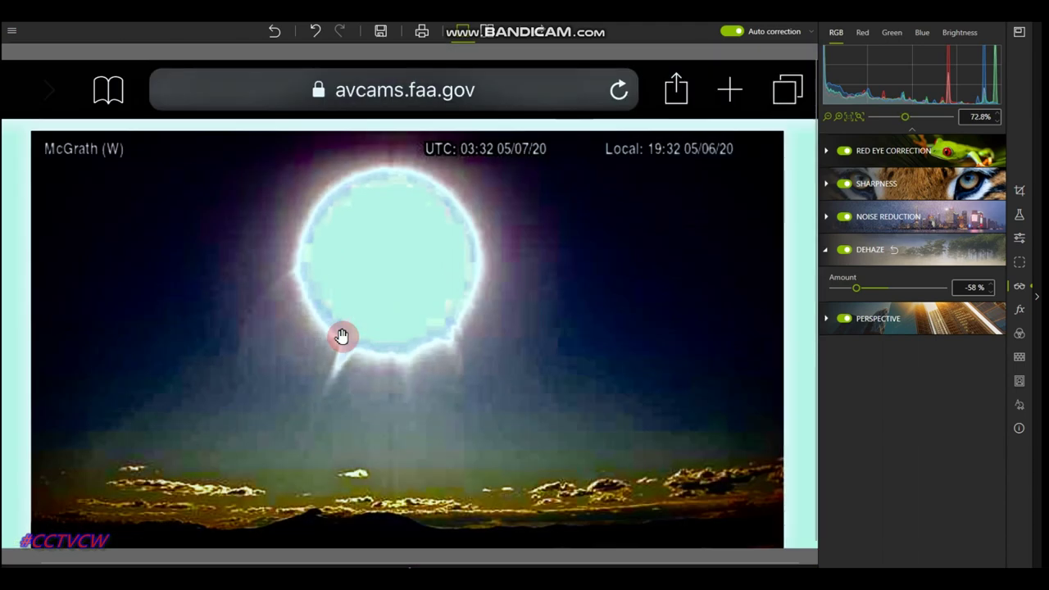
{"action": "mouse_move", "coordinate": [858, 291]}
{"action": "left_mouse_down"}
{"action": "mouse_move", "coordinate": [917, 291]}
{"action": "mouse_move", "coordinate": [865, 297]}
{"action": "left_mouse_up"}
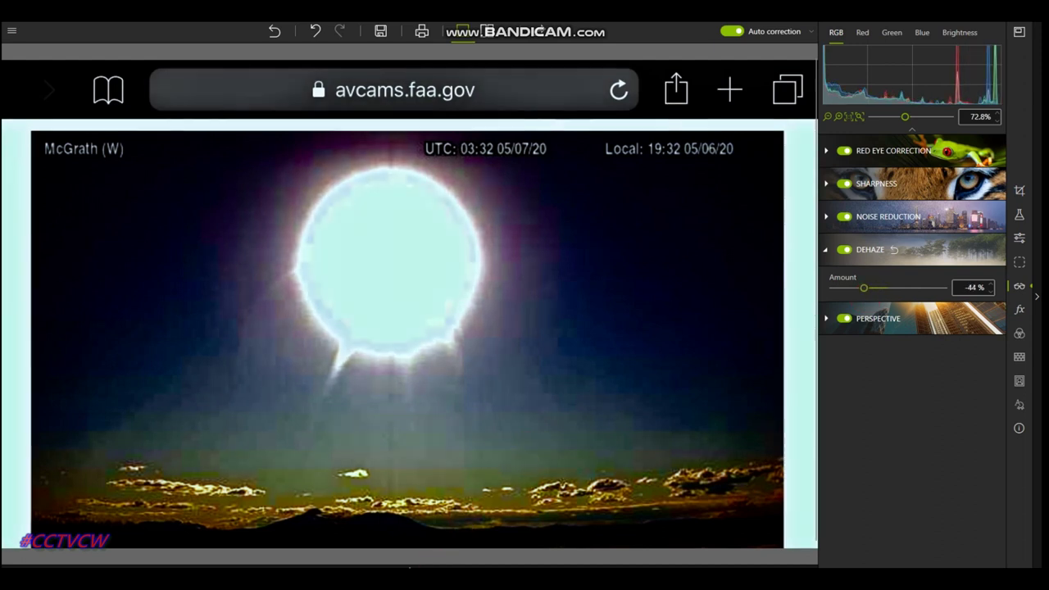
- Open IMG_2366 (1).jpg and the similar sunset photo beside it from the Gil folder, and examine the sky around the sun in each
{"action": "mouse_move", "coordinate": [412, 558]}
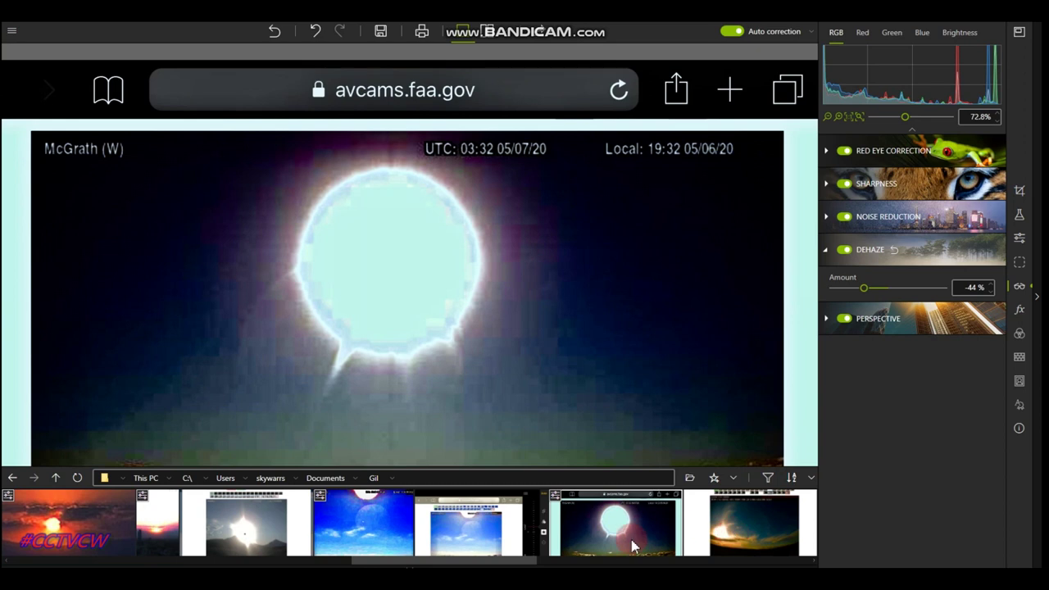
{"action": "scroll", "coordinate": [631, 539], "scroll_direction": "down", "scroll_amount": 2}
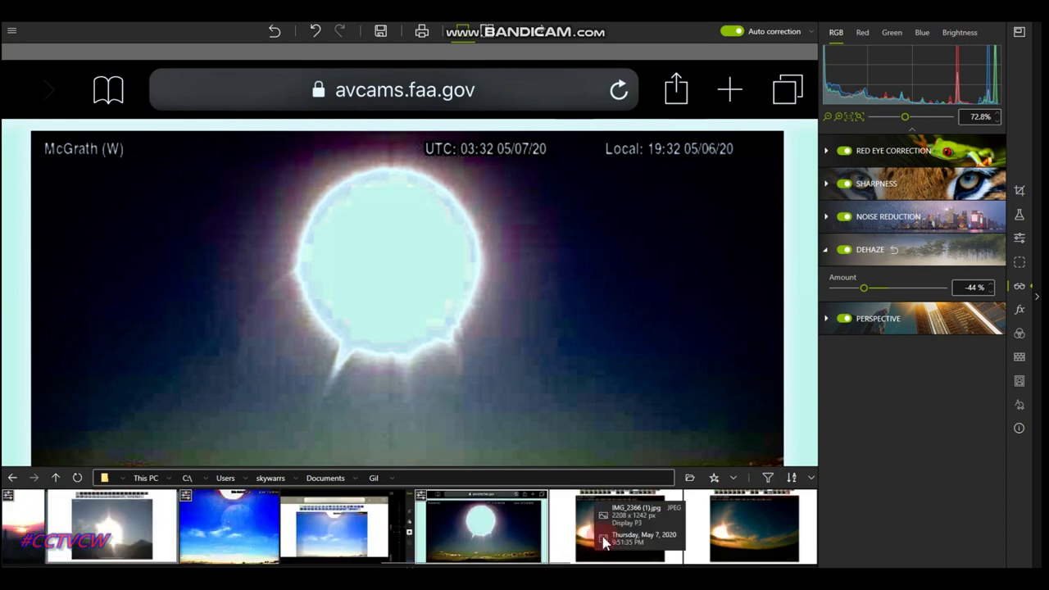
{"action": "left_click", "coordinate": [604, 545]}
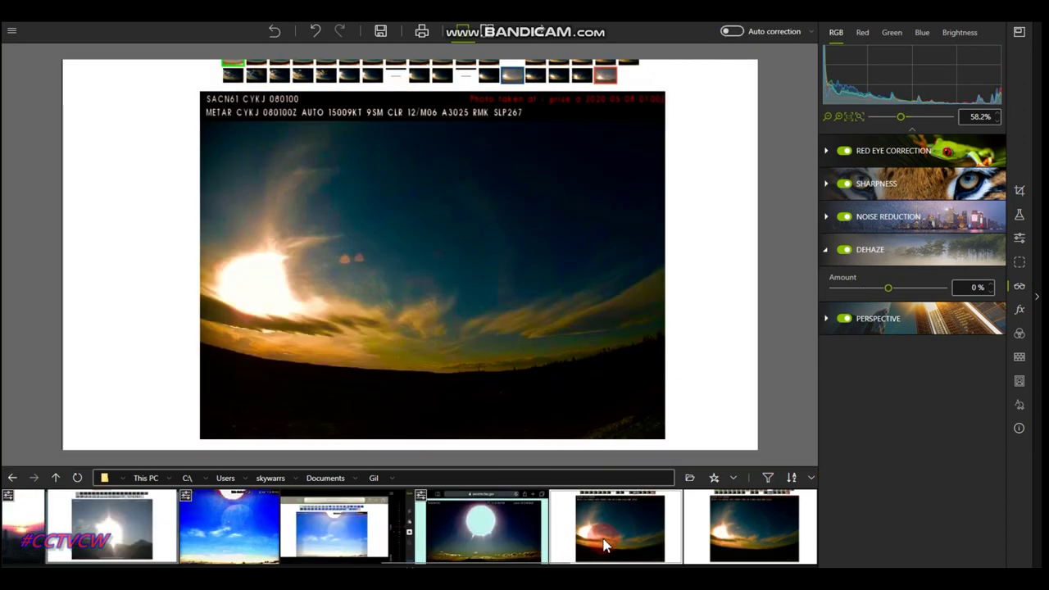
{"action": "scroll", "coordinate": [368, 174], "scroll_direction": "up", "scroll_amount": 1}
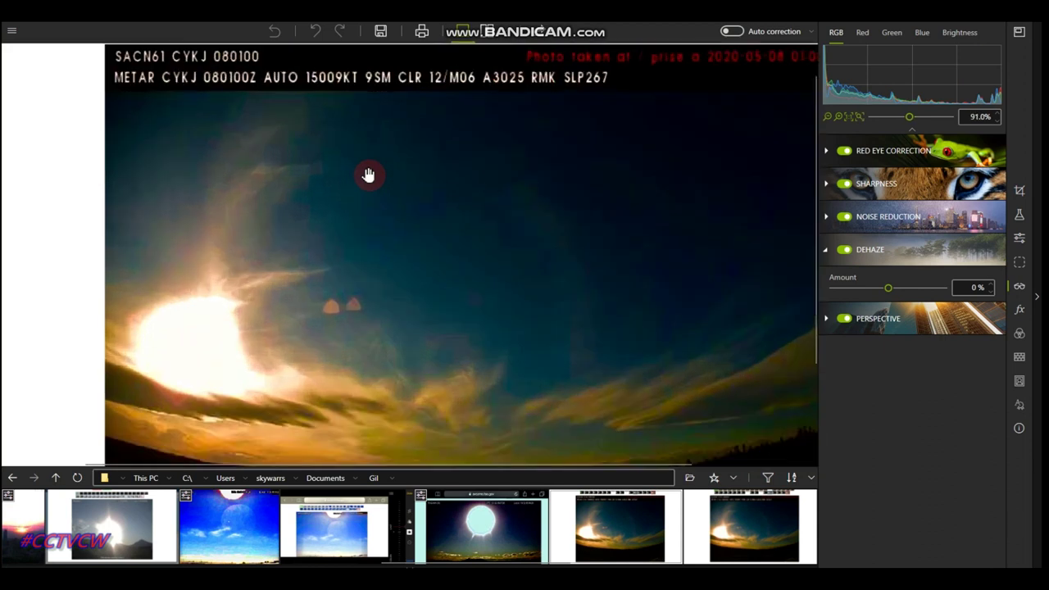
{"action": "scroll", "coordinate": [518, 512], "scroll_direction": "down", "scroll_amount": 1}
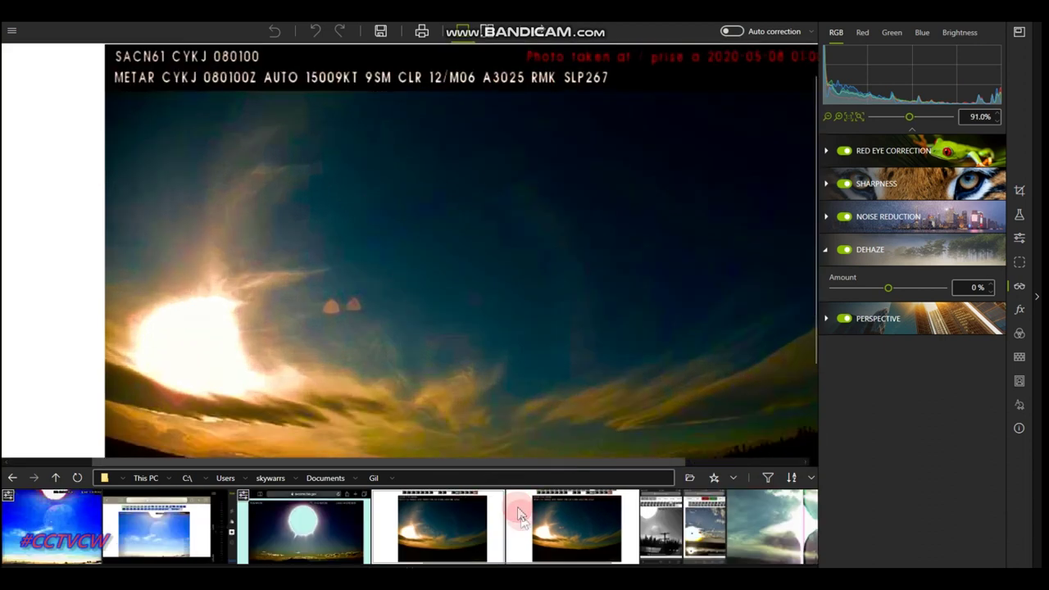
{"action": "left_click", "coordinate": [571, 549]}
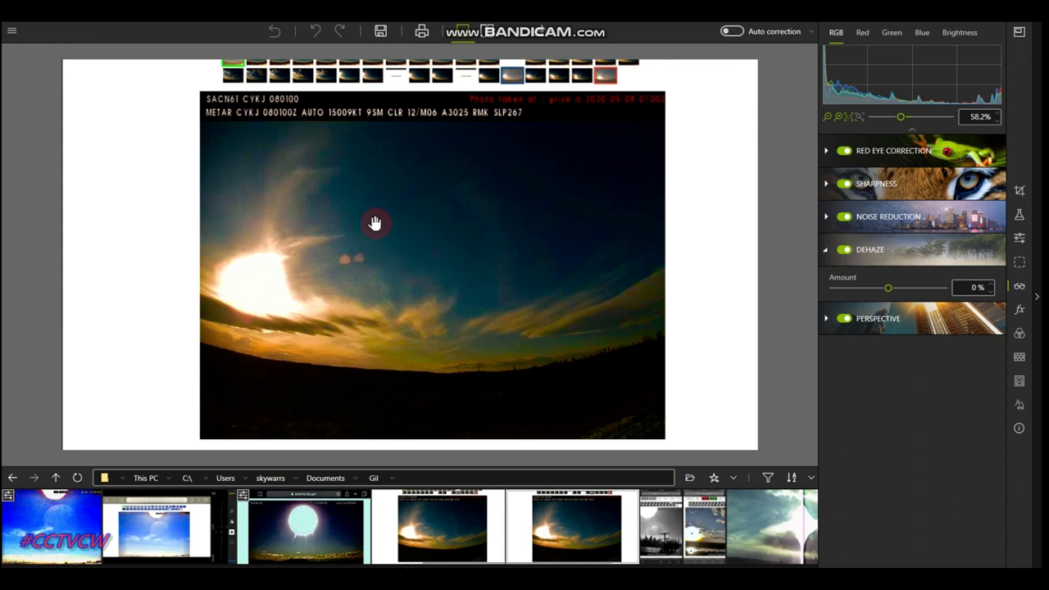
{"action": "scroll", "coordinate": [375, 223], "scroll_direction": "up", "scroll_amount": 3}
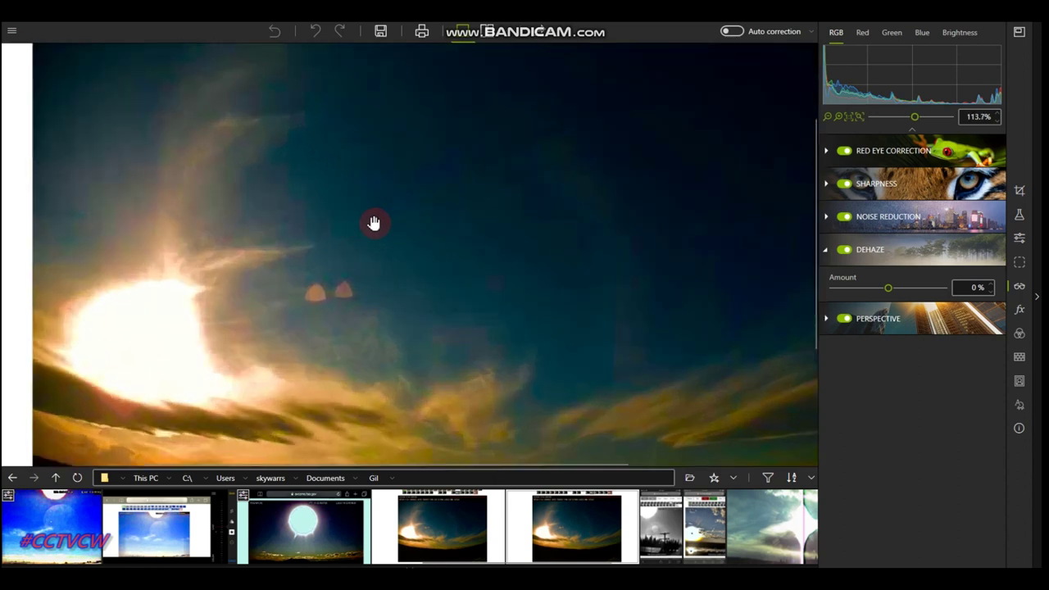
{"action": "scroll", "coordinate": [375, 223], "scroll_direction": "down", "scroll_amount": 2}
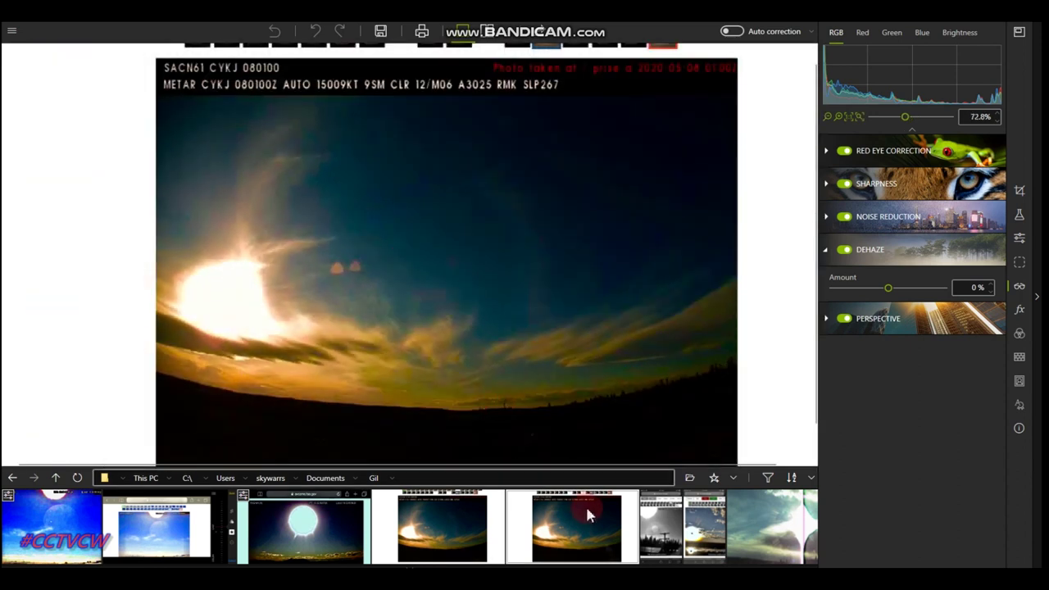
- Open the black-and-white power-pole screenshot and crop it with the Custom ratio to the camera picture, removing the browser bars and thumbnail strip
{"action": "left_click", "coordinate": [655, 537]}
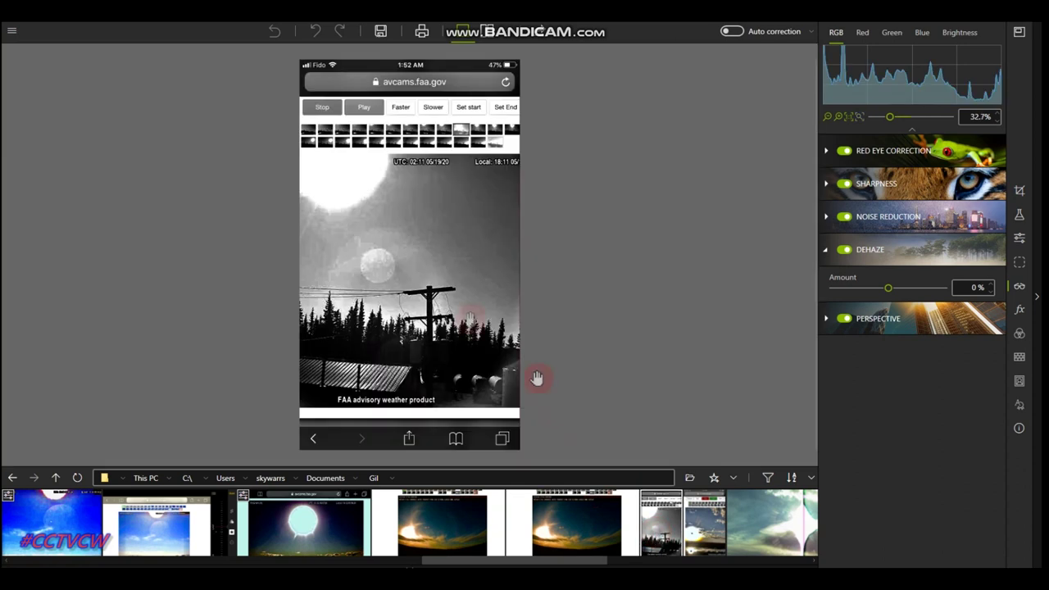
{"action": "scroll", "coordinate": [352, 252], "scroll_direction": "up", "scroll_amount": 2}
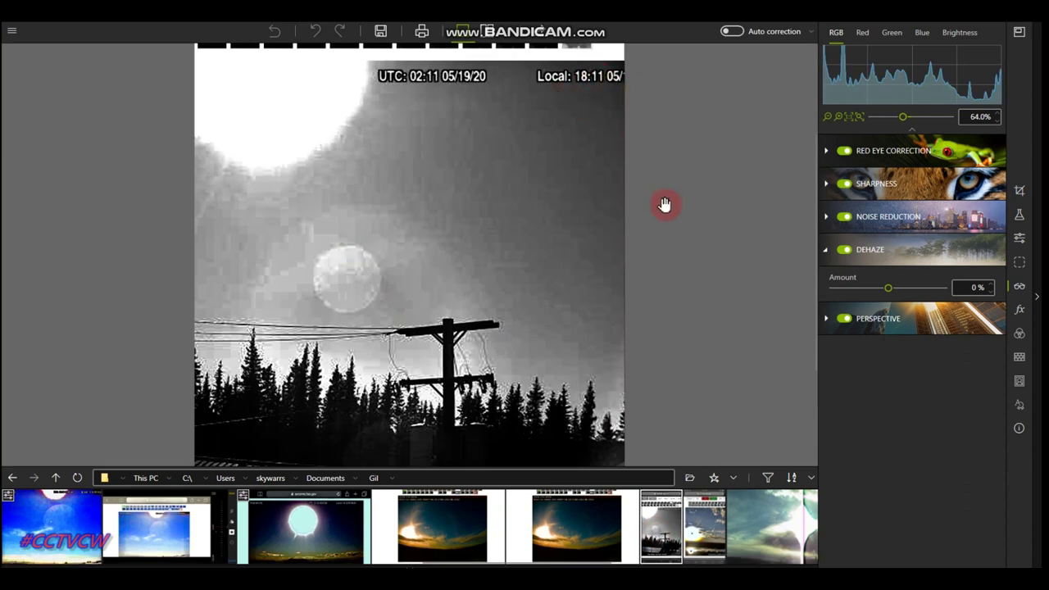
{"action": "left_click", "coordinate": [1022, 222]}
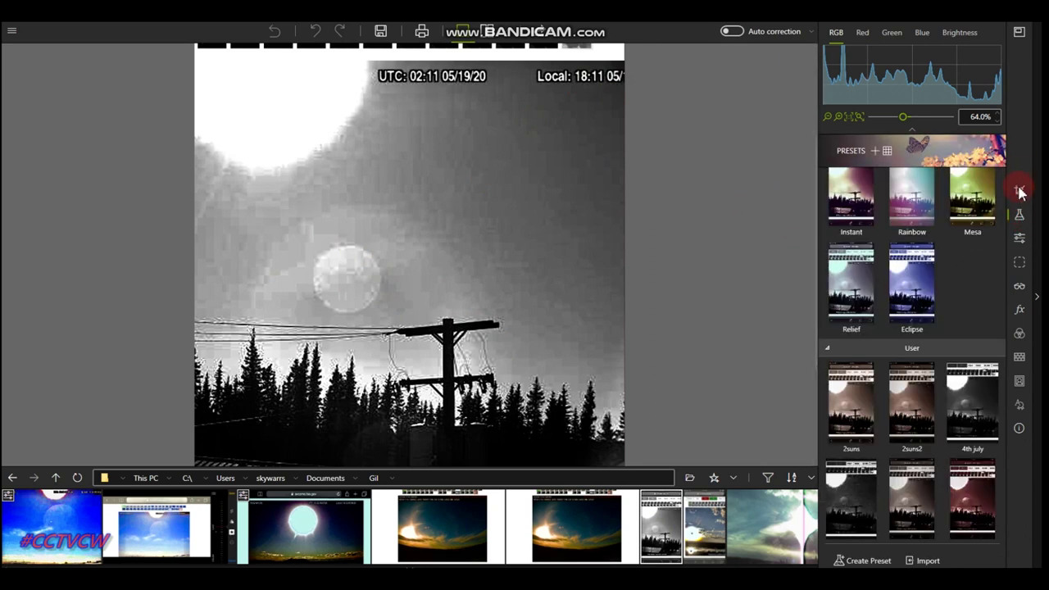
{"action": "left_click", "coordinate": [1019, 189]}
{"action": "left_click", "coordinate": [912, 195]}
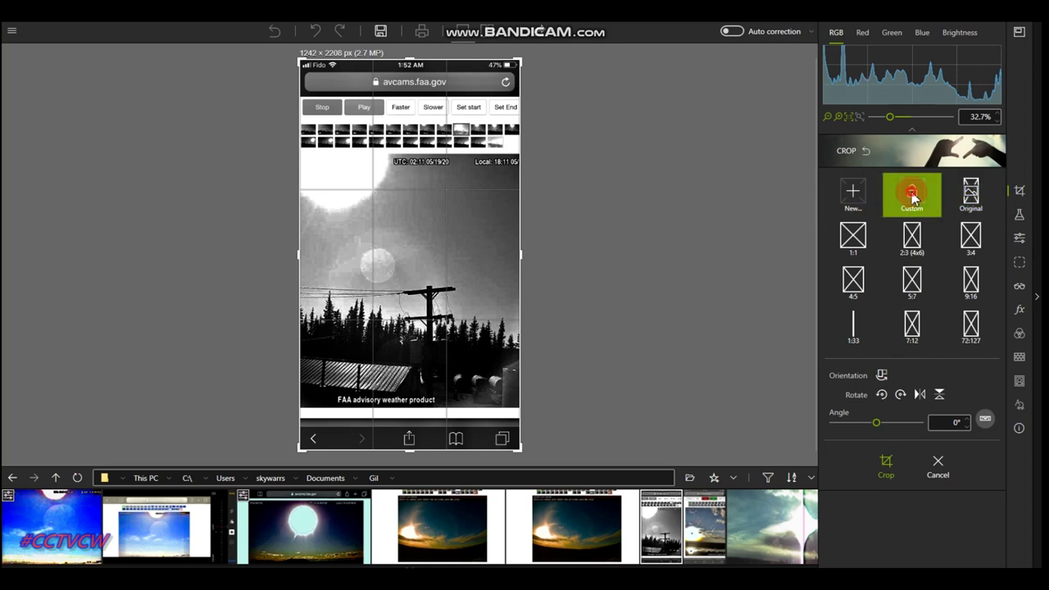
{"action": "left_click", "coordinate": [414, 120]}
{"action": "left_click", "coordinate": [516, 175]}
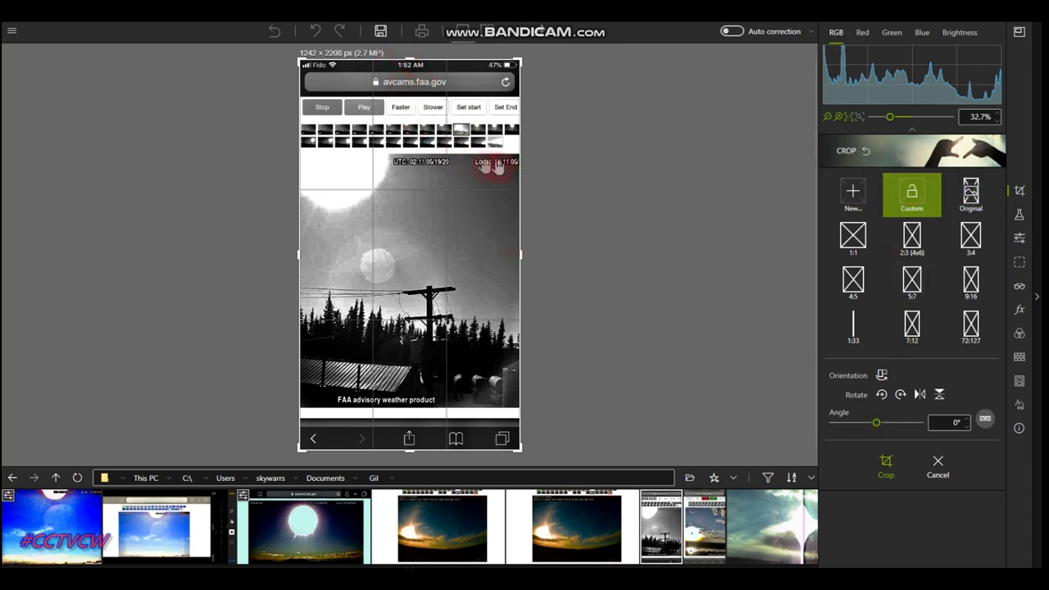
{"action": "mouse_move", "coordinate": [435, 170]}
{"action": "left_mouse_down"}
{"action": "mouse_move", "coordinate": [398, 164]}
{"action": "mouse_move", "coordinate": [426, 167]}
{"action": "mouse_move", "coordinate": [447, 398]}
{"action": "mouse_move", "coordinate": [421, 431]}
{"action": "left_mouse_up"}
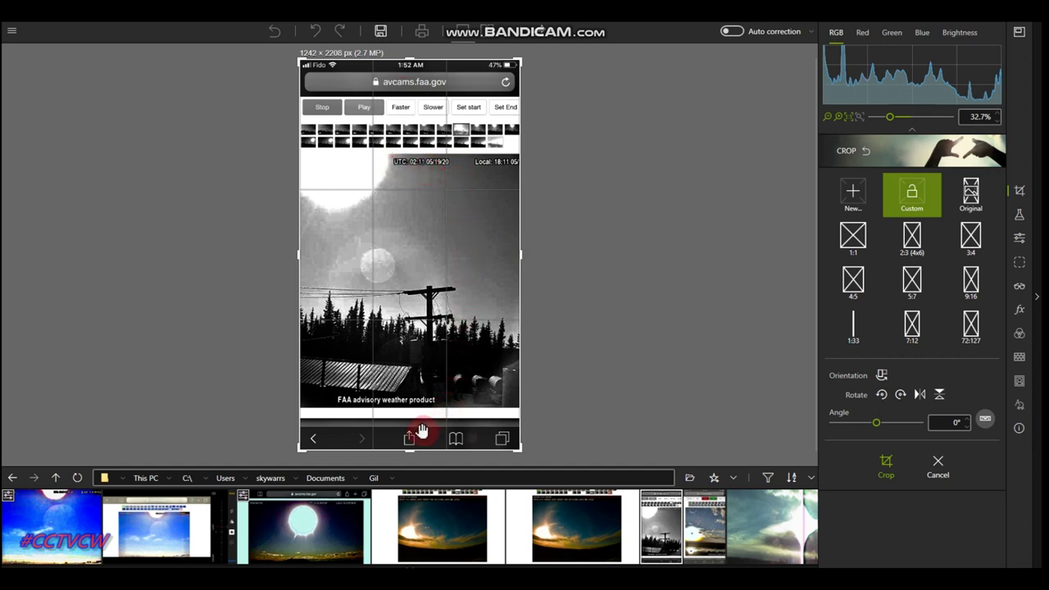
{"action": "left_click_drag", "start_coordinate": [518, 447], "coordinate": [514, 405]}
{"action": "left_click_drag", "start_coordinate": [407, 62], "coordinate": [414, 156]}
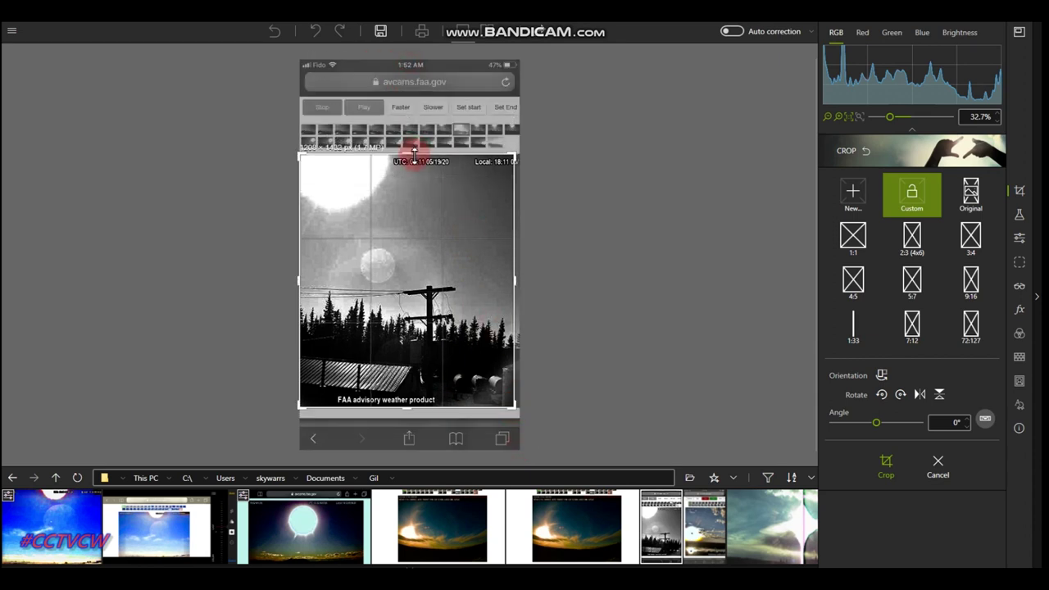
{"action": "left_click", "coordinate": [886, 464]}
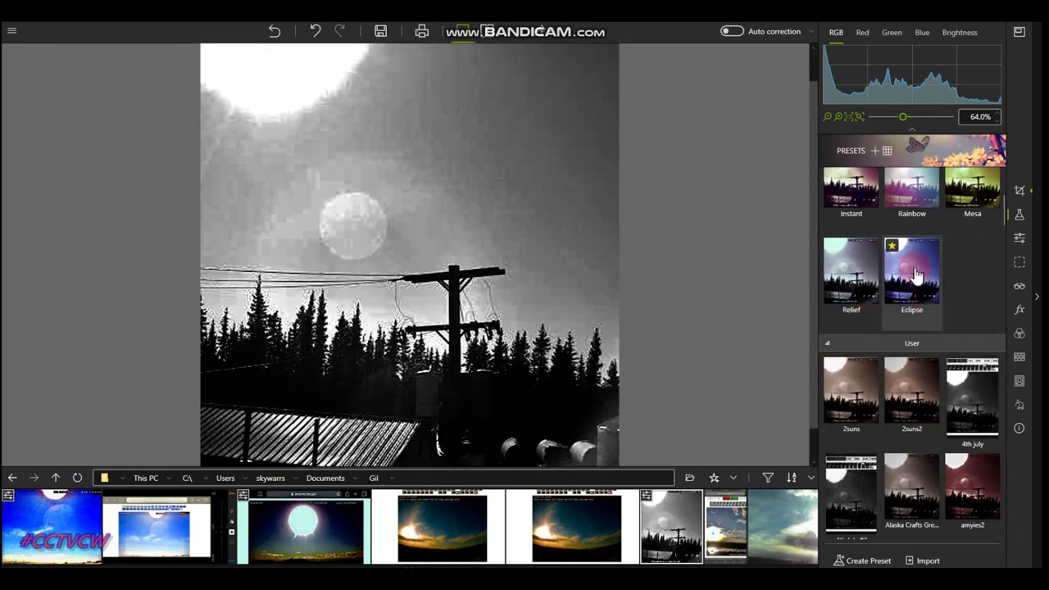
- Apply the user preset 2suns to the cropped power-pole photo and inspect the disc in the sky
{"action": "left_click", "coordinate": [852, 400]}
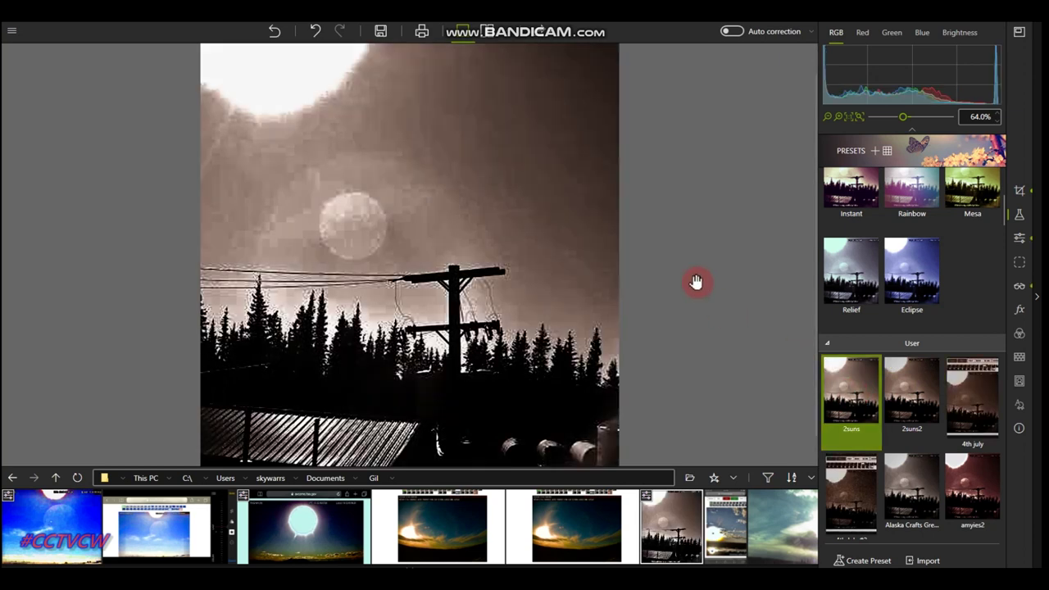
{"action": "scroll", "coordinate": [546, 235], "scroll_direction": "down", "scroll_amount": 1}
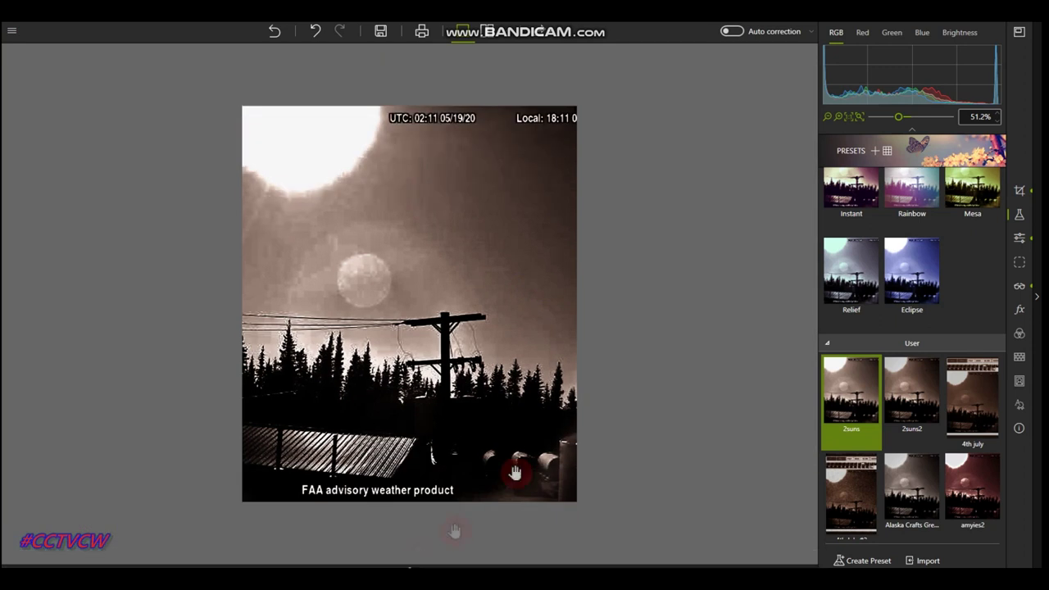
{"action": "scroll", "coordinate": [363, 297], "scroll_direction": "up", "scroll_amount": 3}
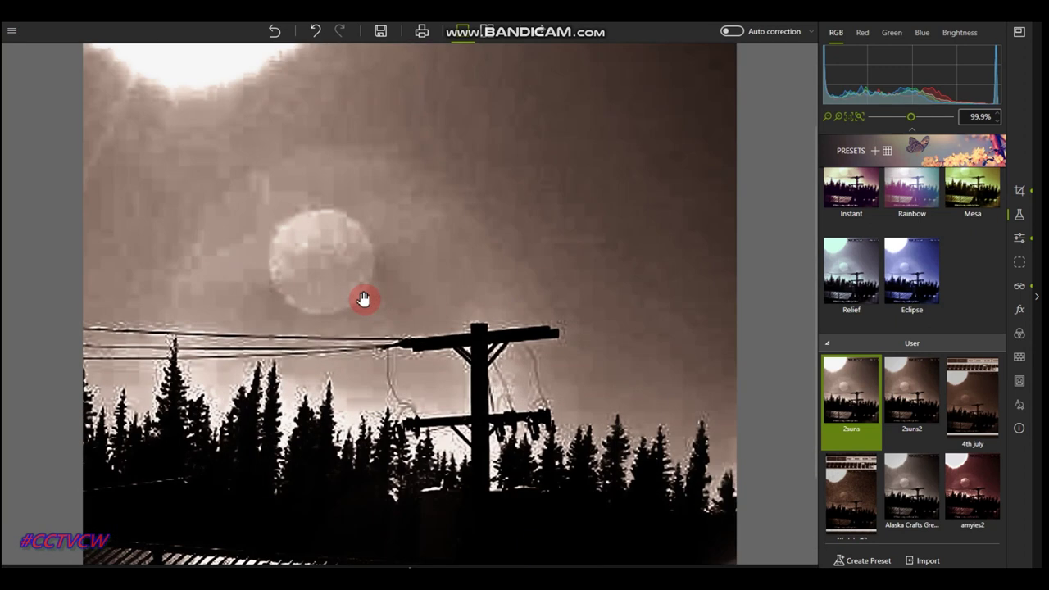
- Save the 2suns version as IMG_2402_InPixio.jpg in the New folder inside Gil
{"action": "left_click", "coordinate": [382, 30]}
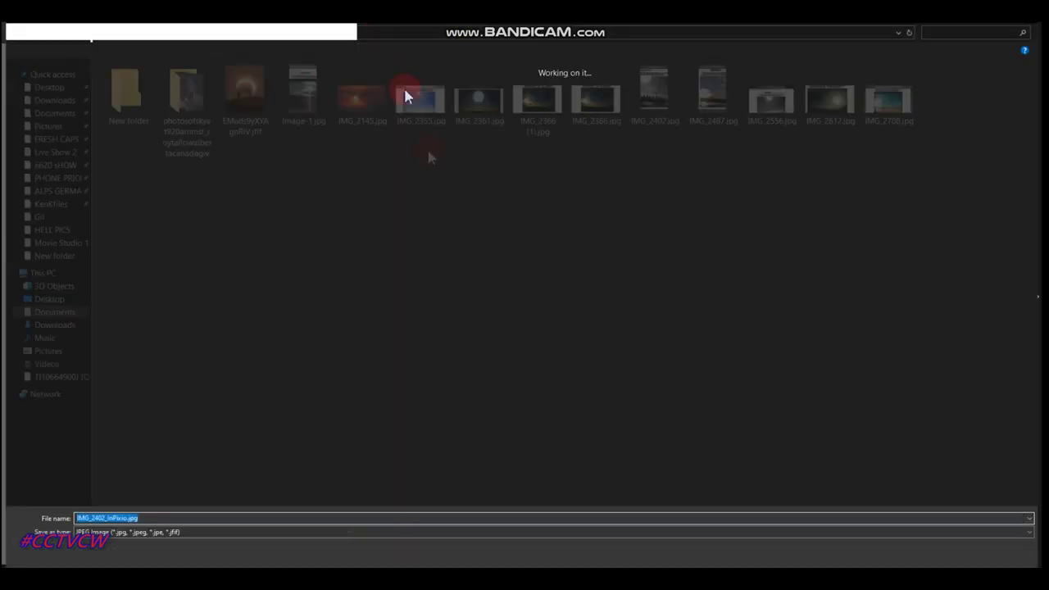
{"action": "double_click", "coordinate": [129, 96]}
{"action": "left_click", "coordinate": [951, 557]}
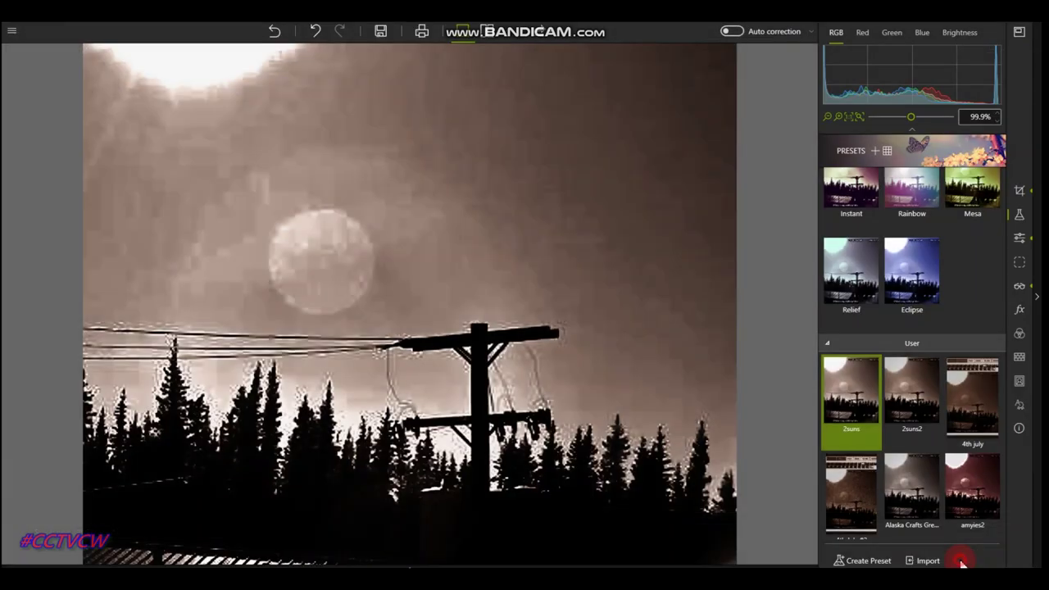
{"action": "left_click", "coordinate": [534, 466]}
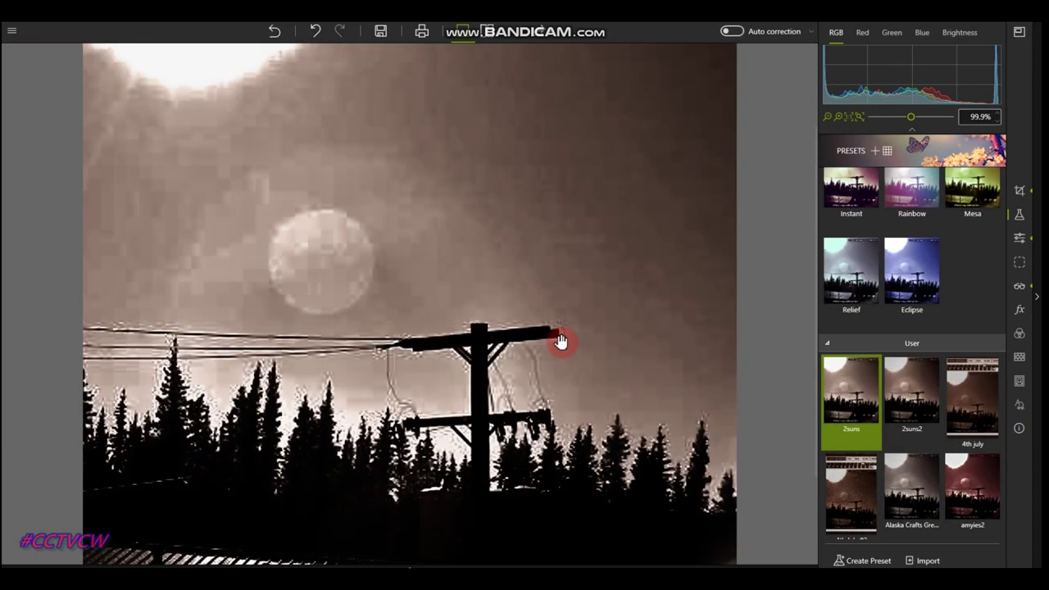
- Switch the power-pole photo to the user preset 2suns2 and check the disc up close
{"action": "scroll", "coordinate": [561, 342], "scroll_direction": "down", "scroll_amount": 3}
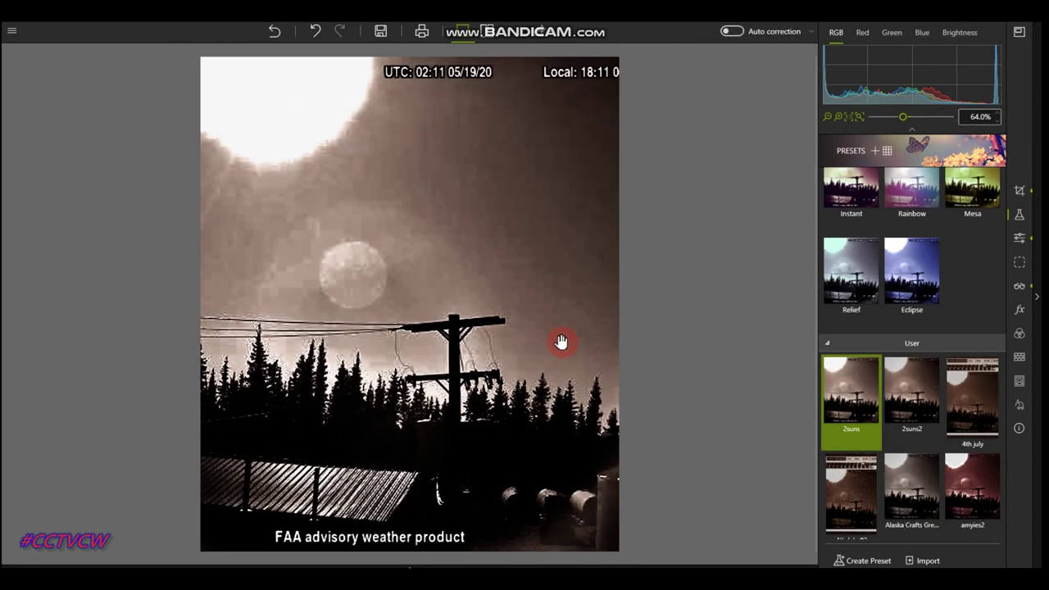
{"action": "scroll", "coordinate": [561, 342], "scroll_direction": "up", "scroll_amount": 3}
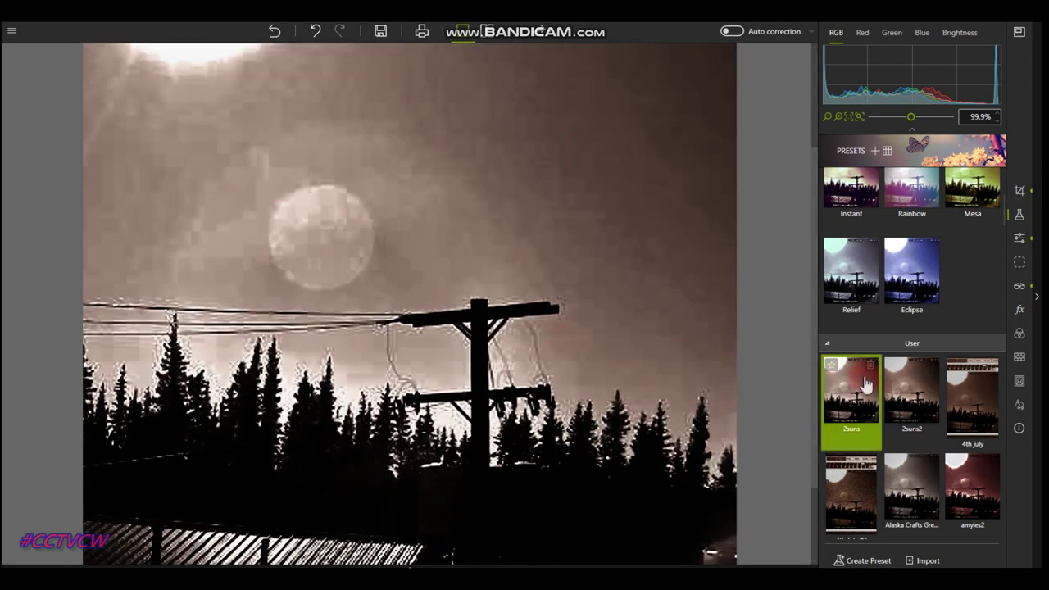
{"action": "left_click", "coordinate": [916, 408]}
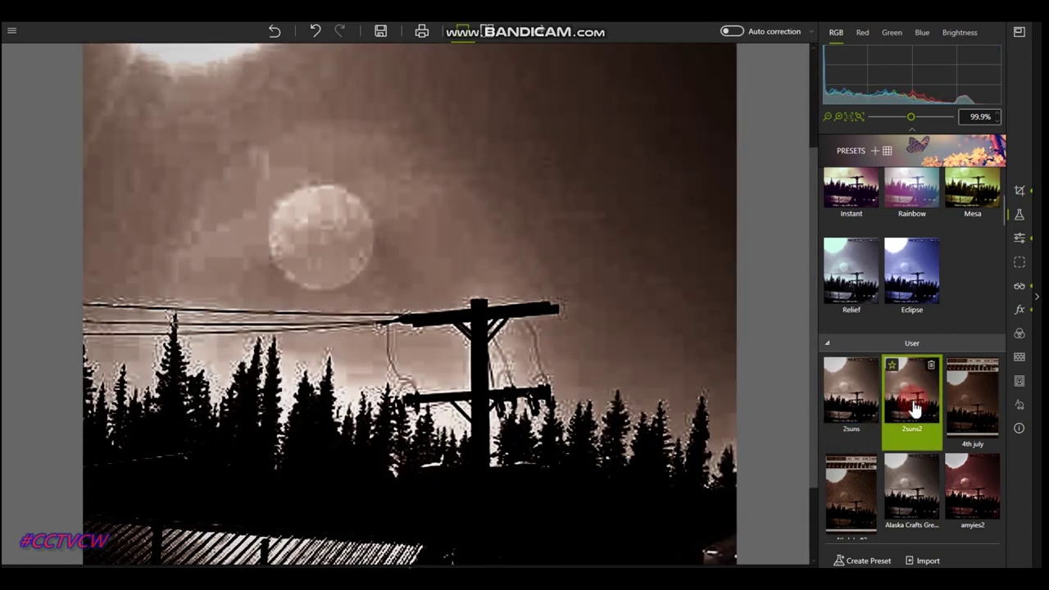
{"action": "left_click", "coordinate": [487, 309]}
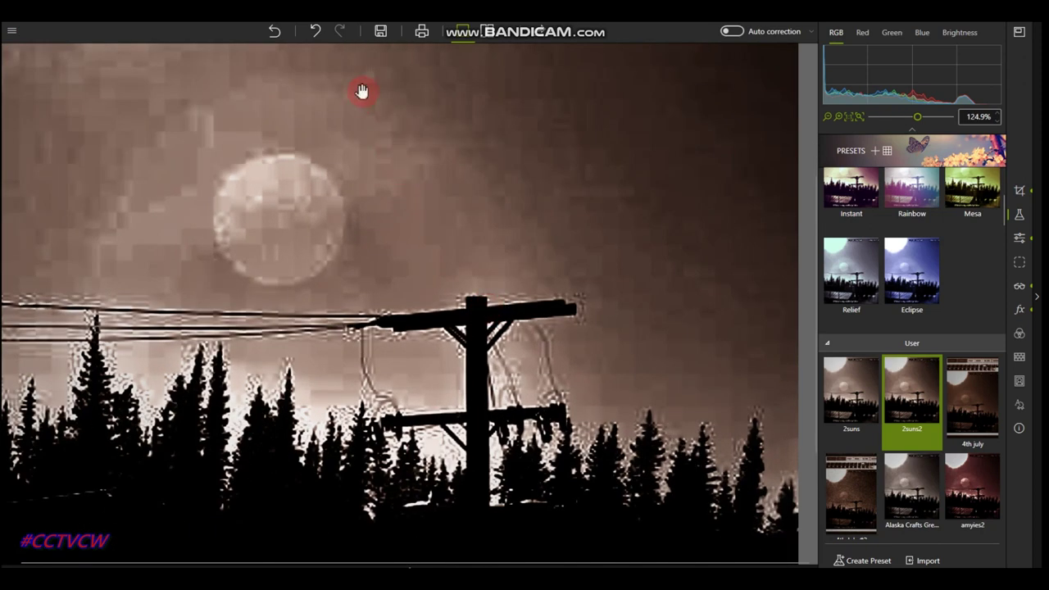
- Save the 2suns2 version in the New folder, adding VC to the file name to make IMG_2402_InPixio.jpgVC
{"action": "left_click", "coordinate": [380, 31]}
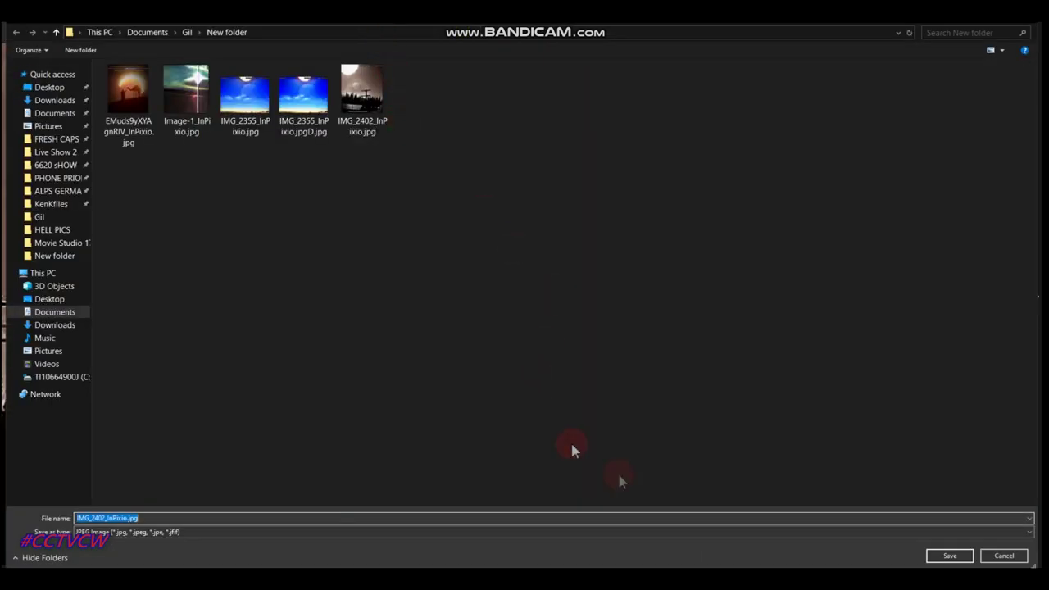
{"action": "left_click", "coordinate": [795, 519]}
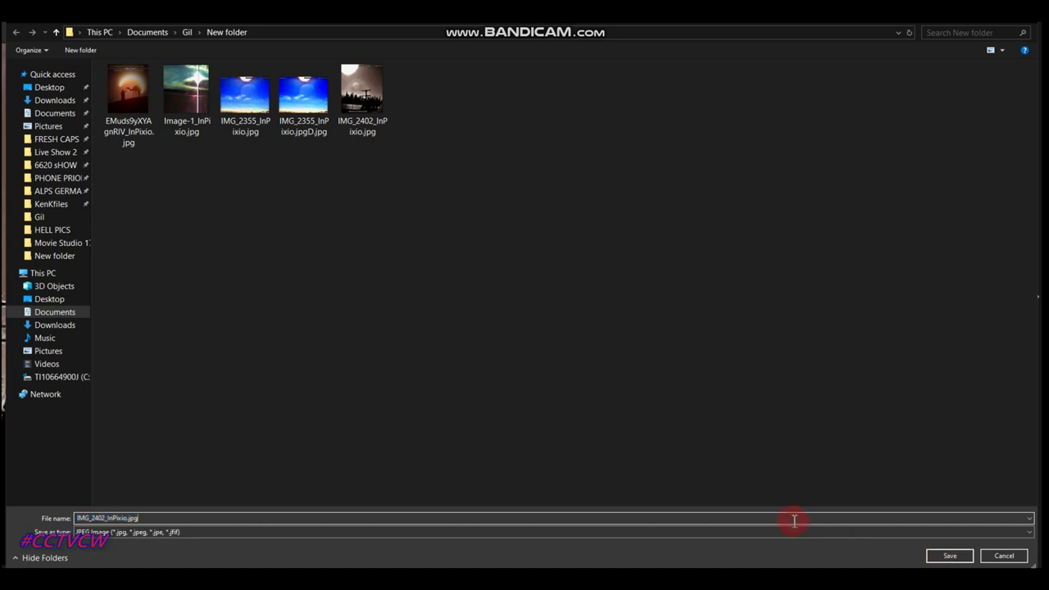
{"action": "type", "text": "VC"}
{"action": "left_click", "coordinate": [948, 556]}
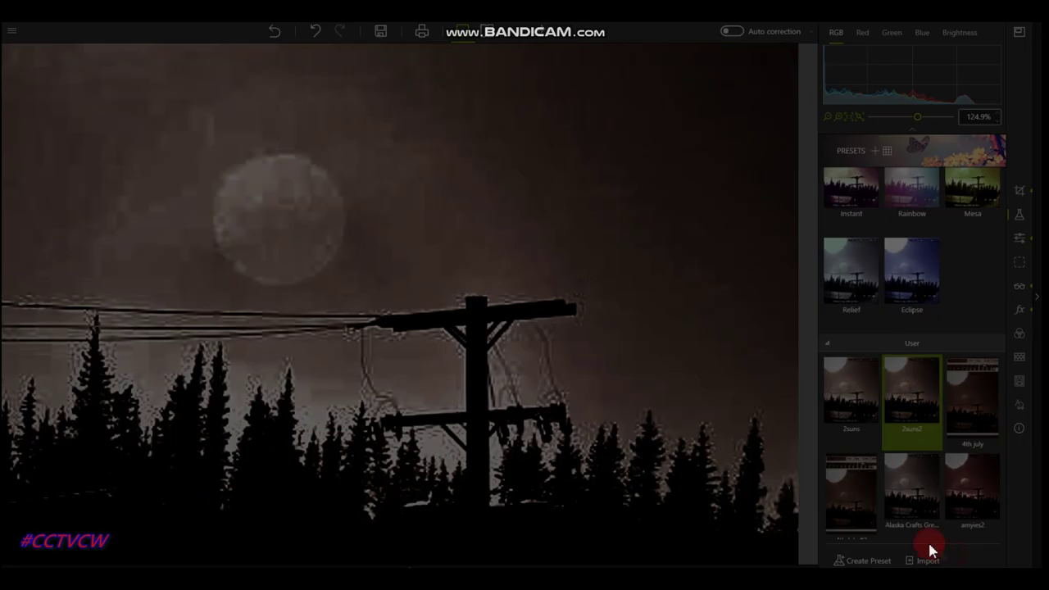
{"action": "left_click", "coordinate": [533, 464]}
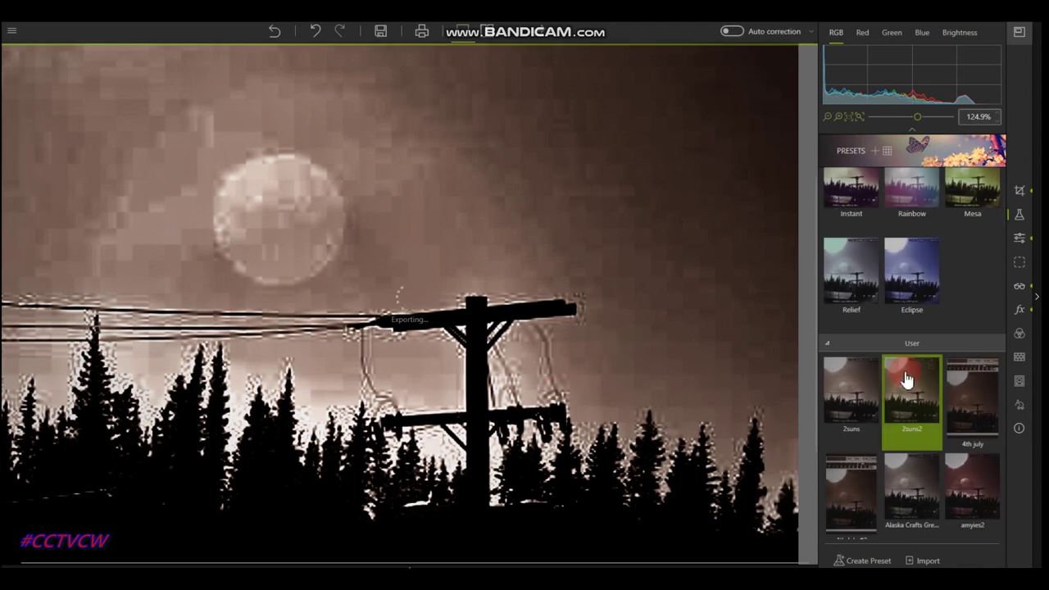
- Apply the Alaska Crafts Gre... user preset to the power-pole photo and view the result
{"action": "scroll", "coordinate": [897, 393], "scroll_direction": "down", "scroll_amount": 2}
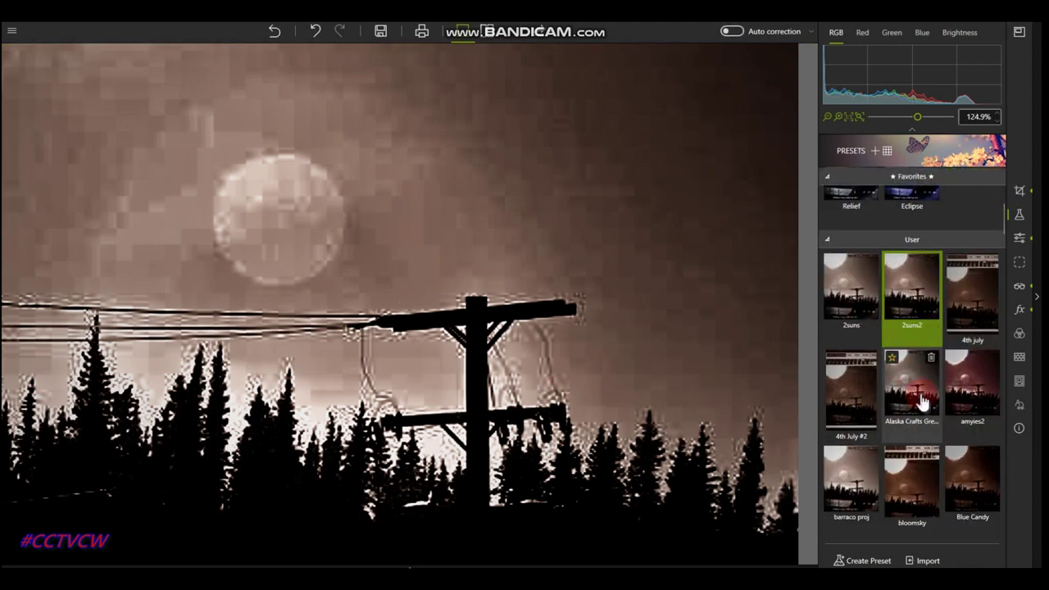
{"action": "left_click", "coordinate": [917, 391]}
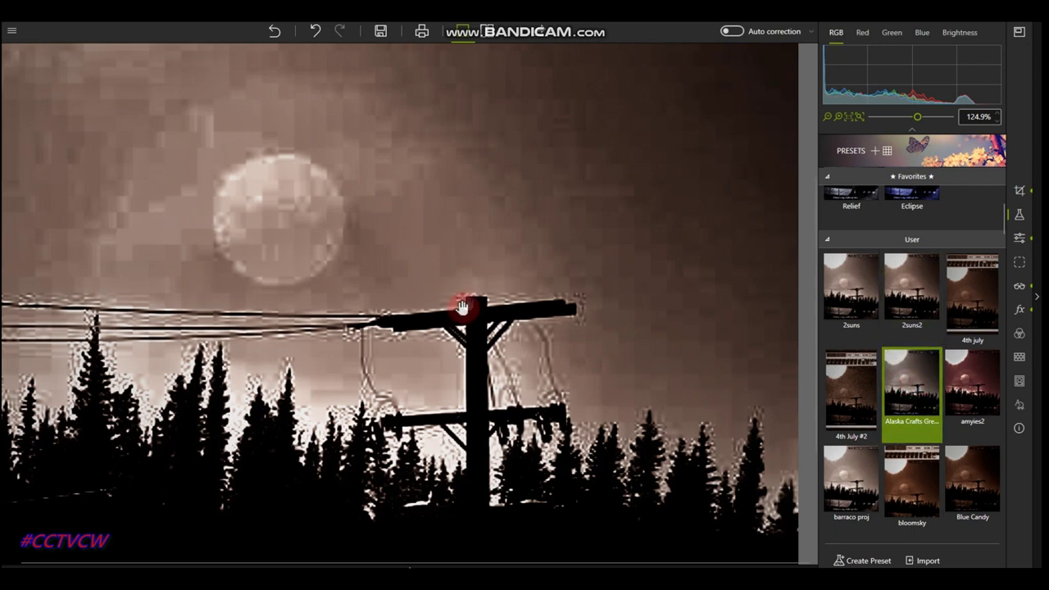
{"action": "double_click", "coordinate": [189, 216]}
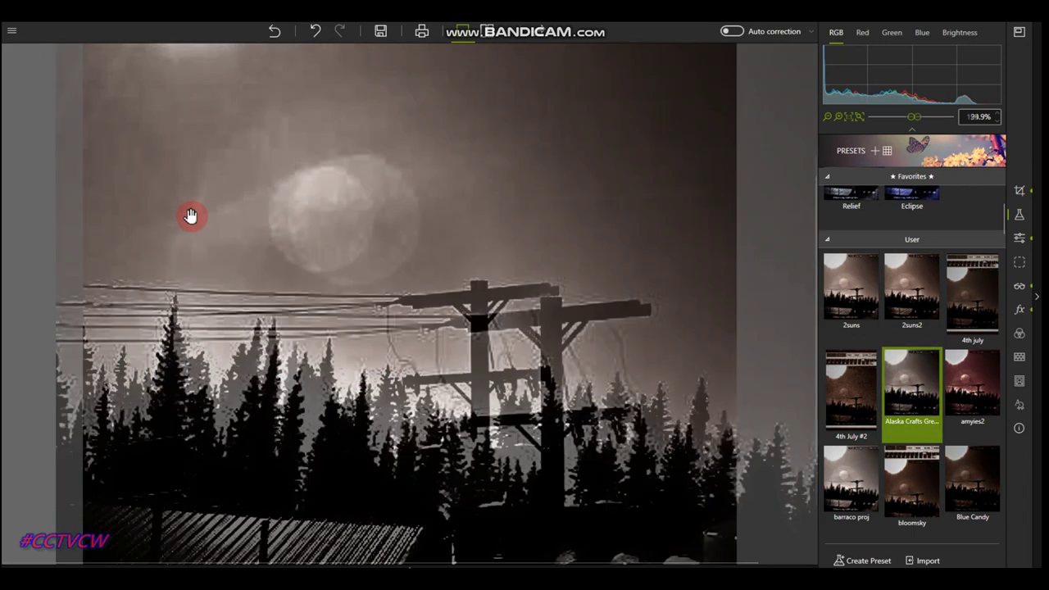
- Save the Alaska Crafts Gre... version in the New folder, adding VFC to the file name to make IMG_2402_InPixio.jpgVC.jpgVFC
{"action": "left_click", "coordinate": [381, 31]}
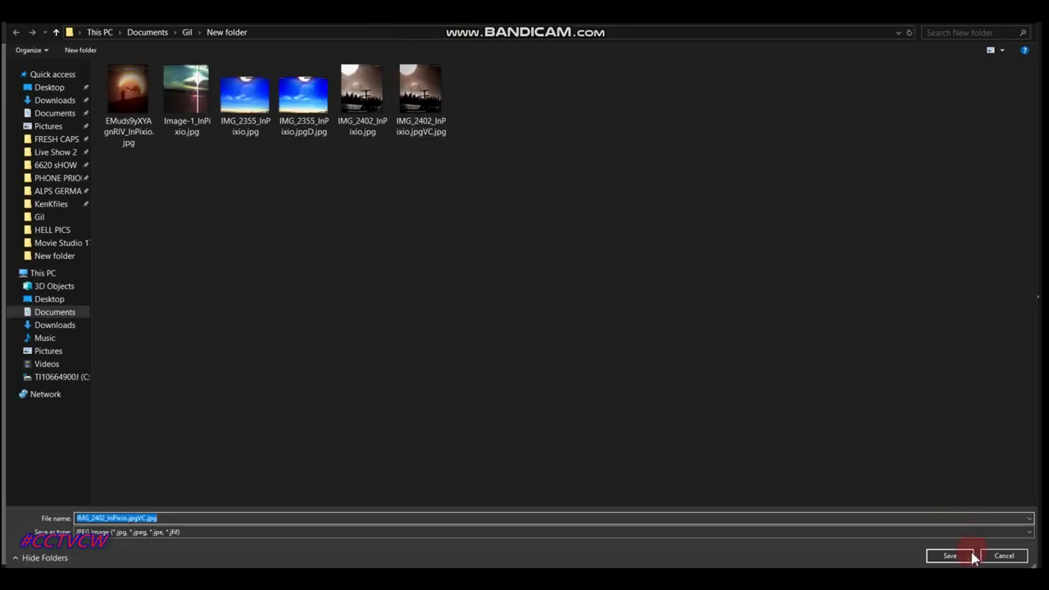
{"action": "left_click", "coordinate": [888, 518]}
{"action": "type", "text": "VFC"}
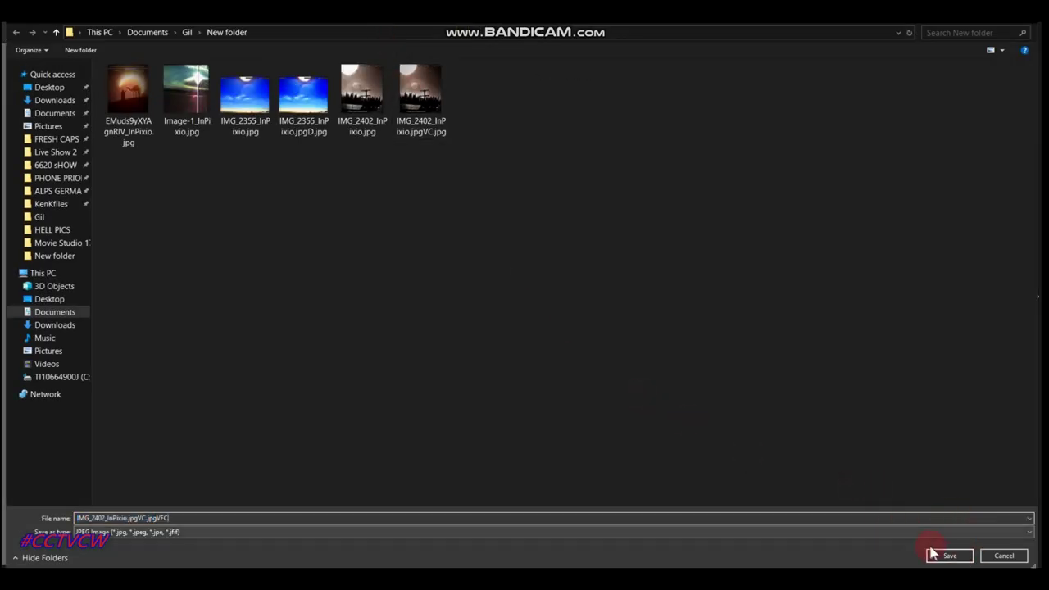
{"action": "left_click", "coordinate": [932, 554]}
{"action": "left_click", "coordinate": [534, 474]}
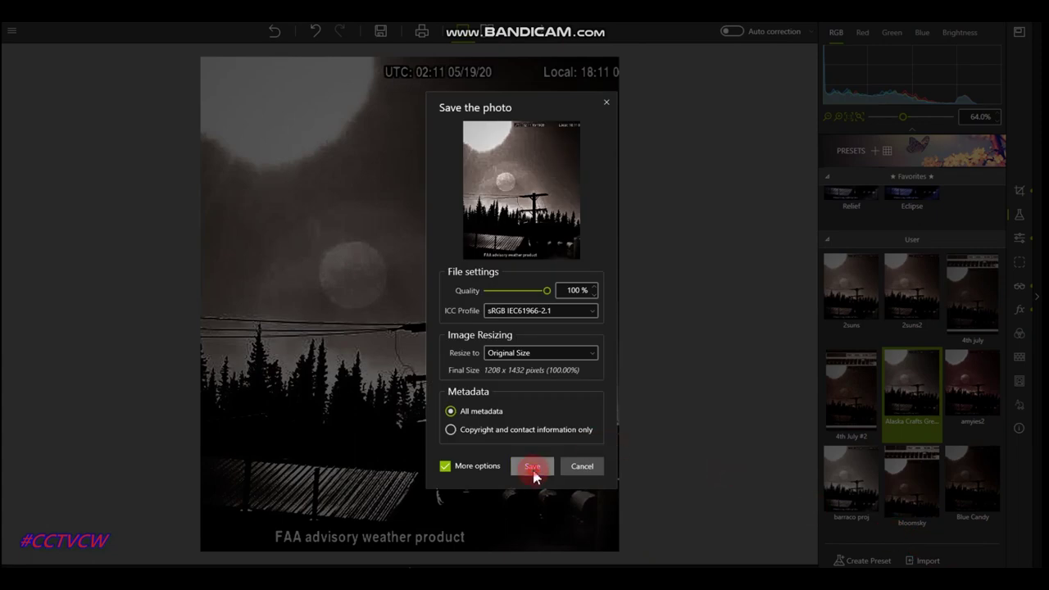
- Apply the amyies2 user preset to the power-pole photo and save that version, adding B to the end of the previous file name
{"action": "left_click", "coordinate": [979, 395]}
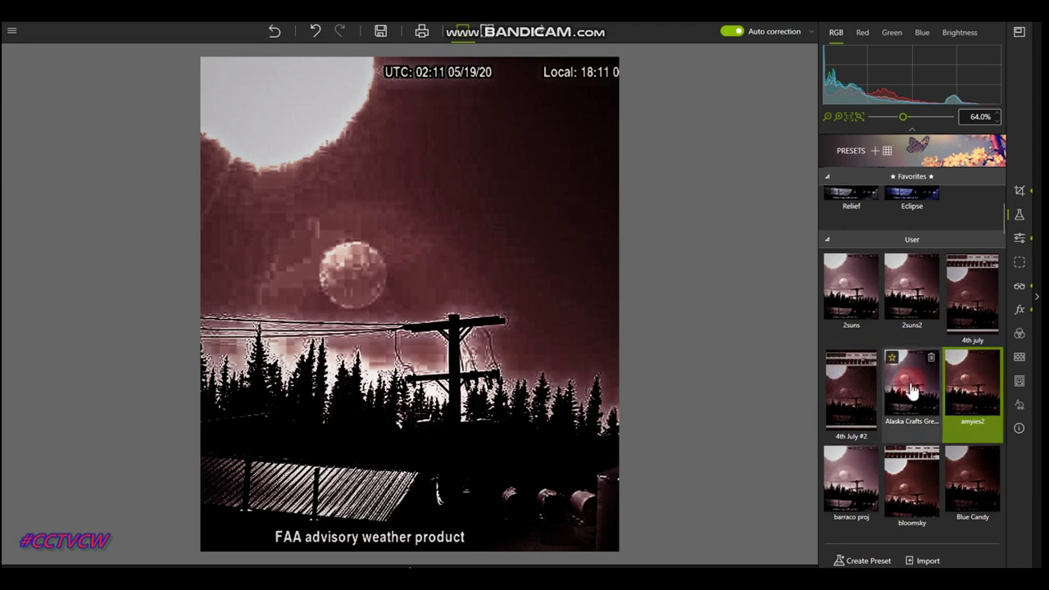
{"action": "left_click", "coordinate": [381, 33]}
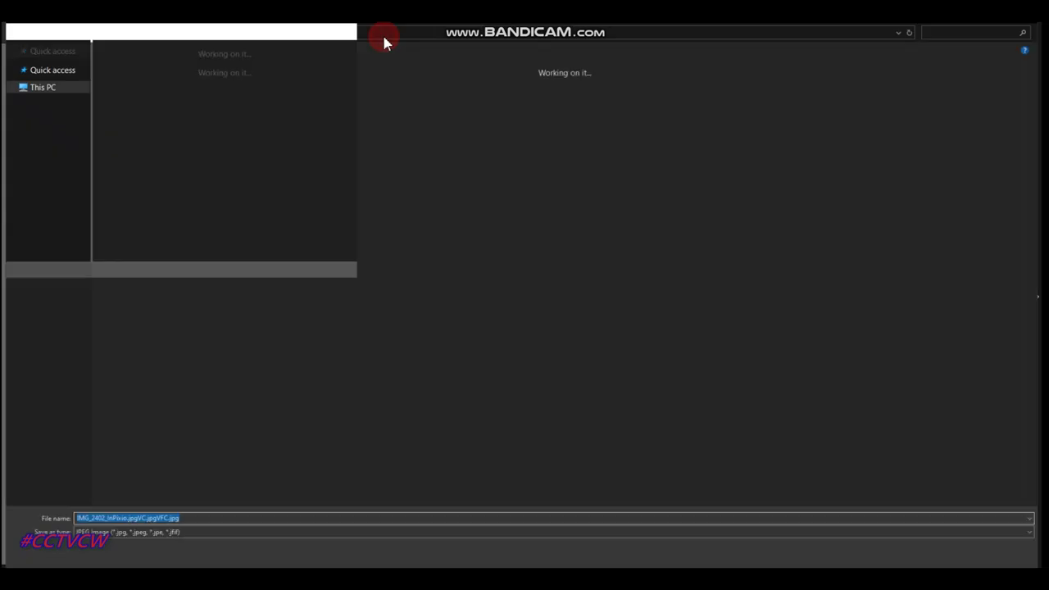
{"action": "left_click", "coordinate": [897, 519]}
{"action": "left_click", "coordinate": [949, 556]}
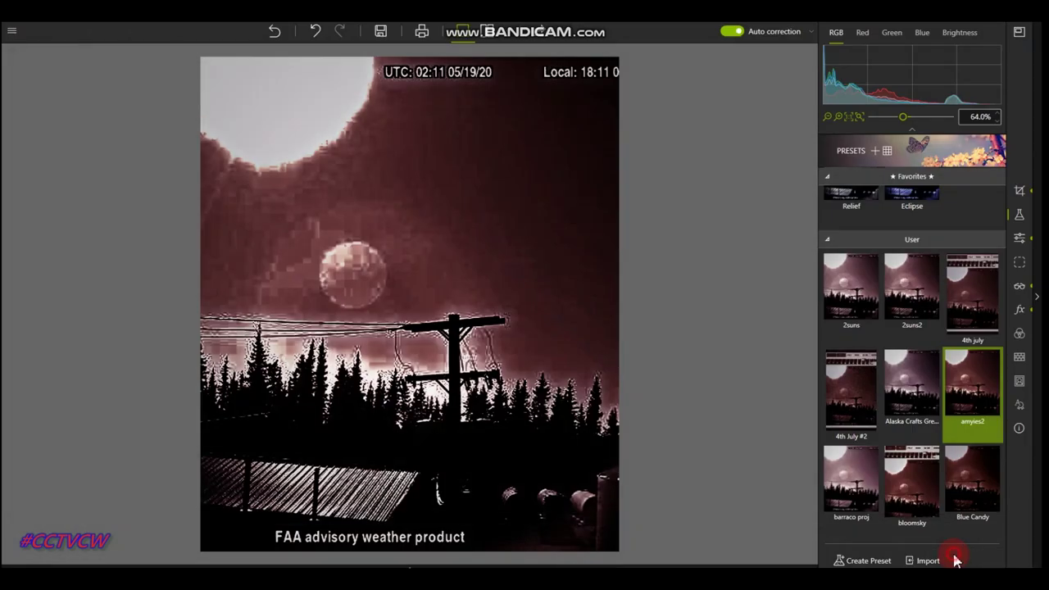
{"action": "left_click", "coordinate": [551, 465]}
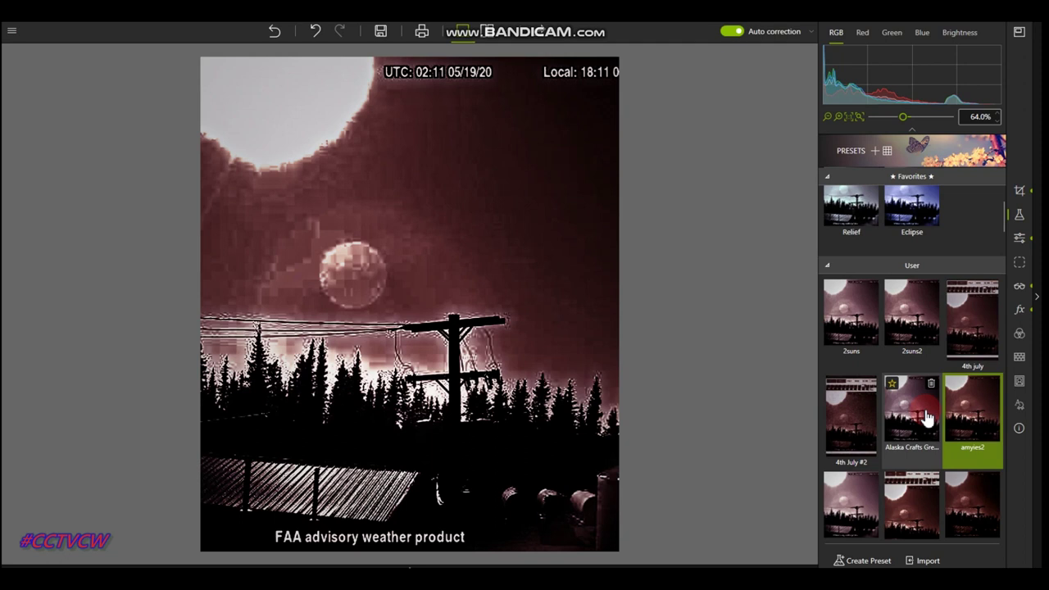
- Switch the power-pole photo back to the 2suns user preset and save it at original size, adding C to the file name
{"action": "left_click", "coordinate": [858, 319]}
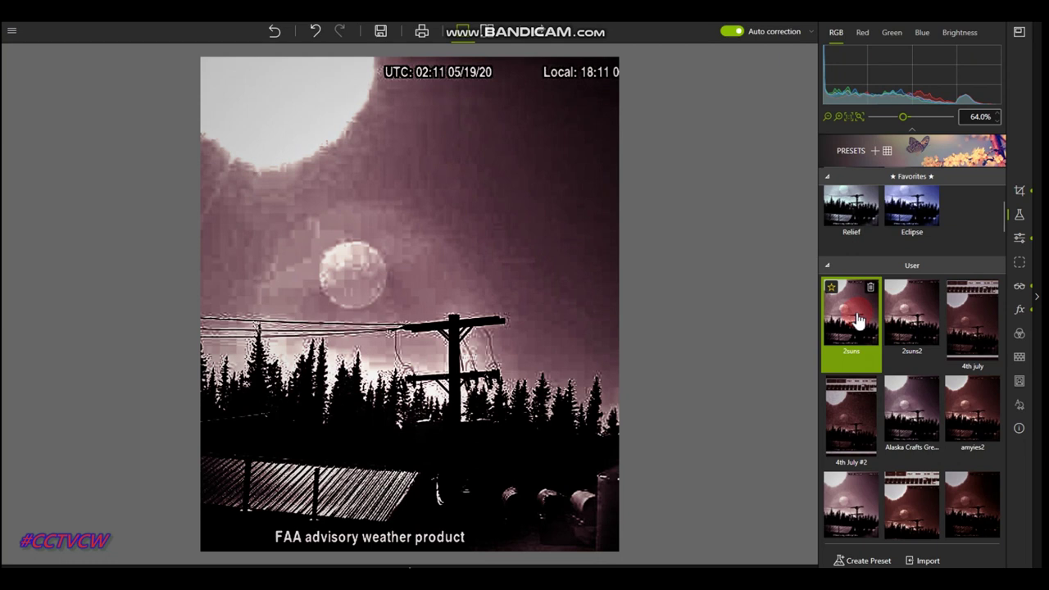
{"action": "left_click", "coordinate": [381, 33]}
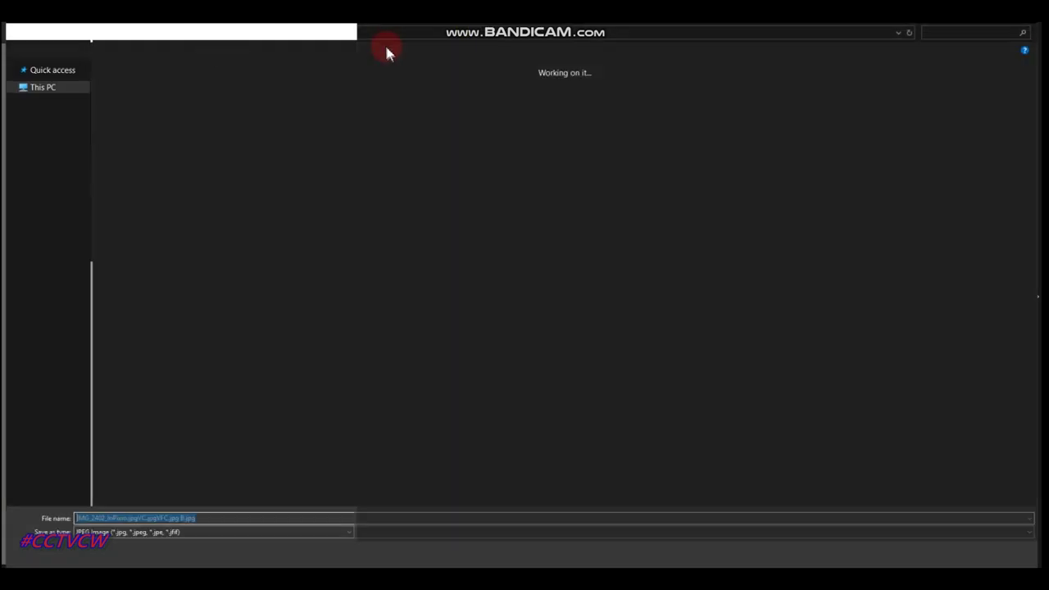
{"action": "left_click", "coordinate": [270, 518]}
{"action": "type", "text": "C"}
{"action": "left_click", "coordinate": [951, 556]}
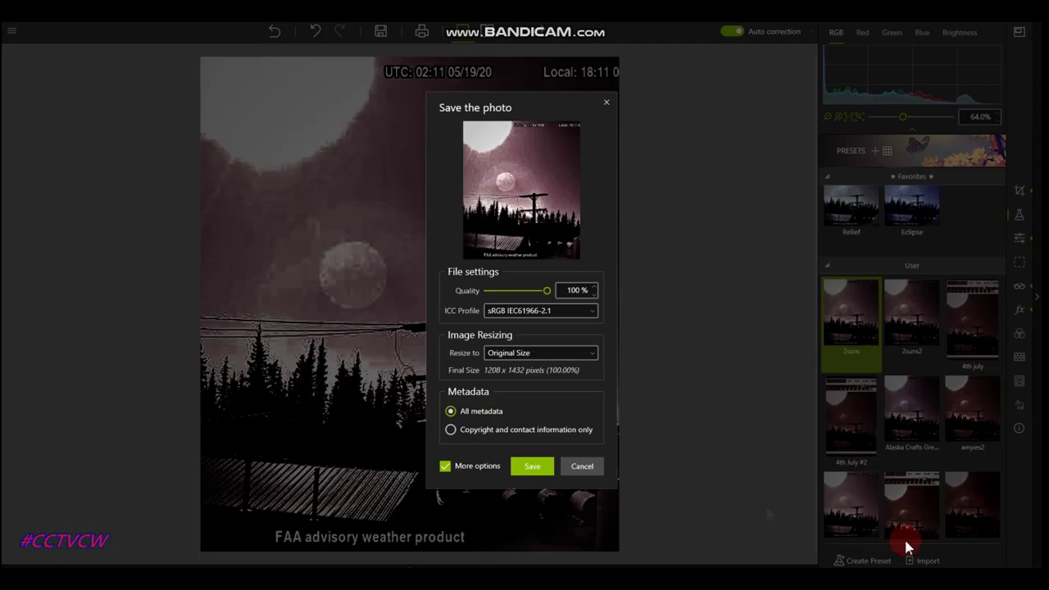
{"action": "left_click", "coordinate": [532, 466]}
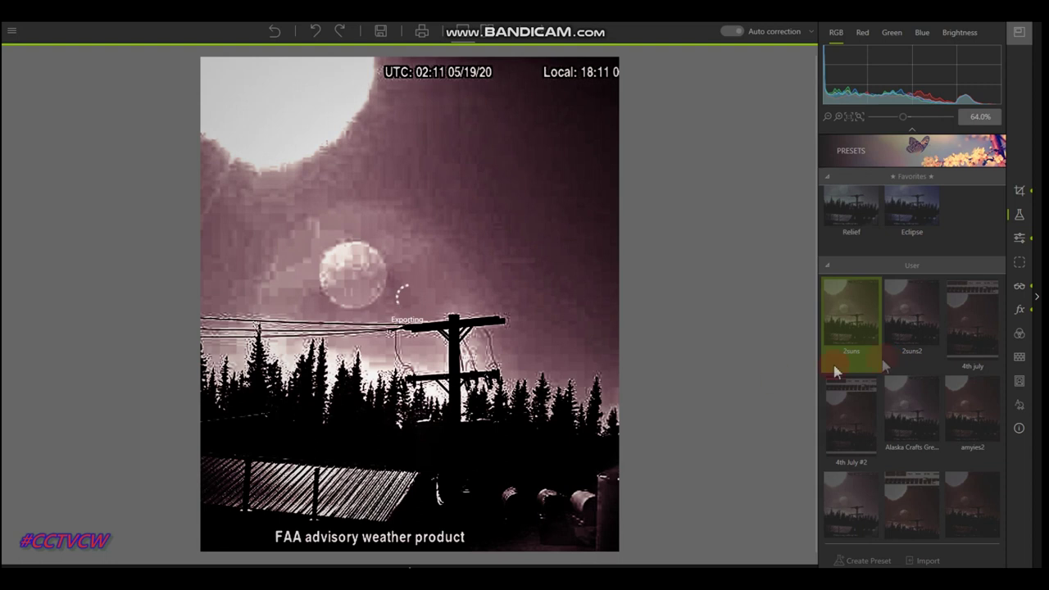
- Browse the Gil folder past the Allakaket phone screenshot and open the first cloudy-sky photo with the star-shaped glare
{"action": "left_click", "coordinate": [417, 557]}
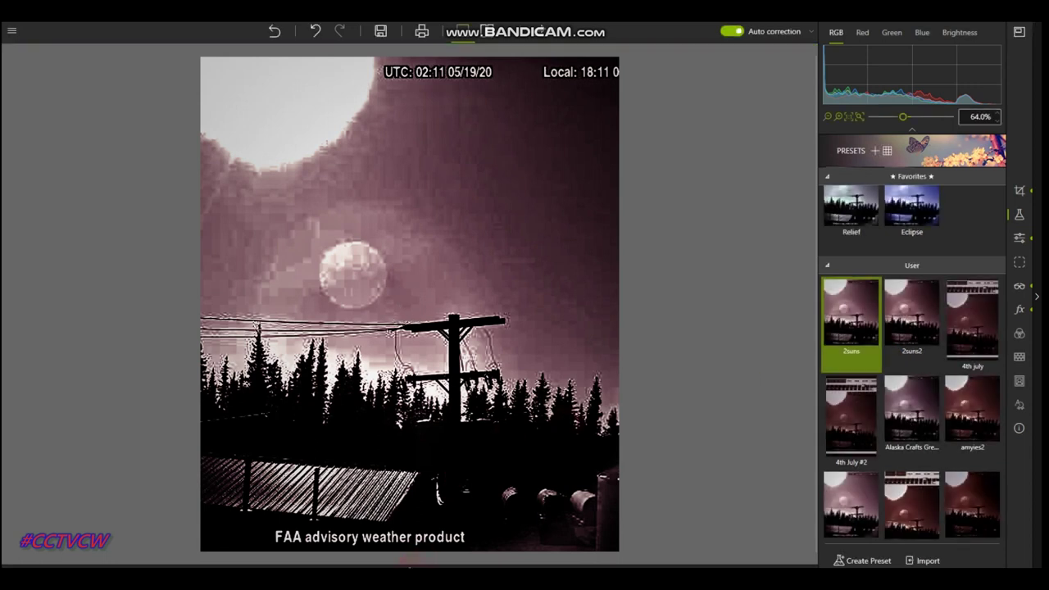
{"action": "left_click", "coordinate": [415, 560]}
{"action": "scroll", "coordinate": [461, 524], "scroll_direction": "down", "scroll_amount": 3}
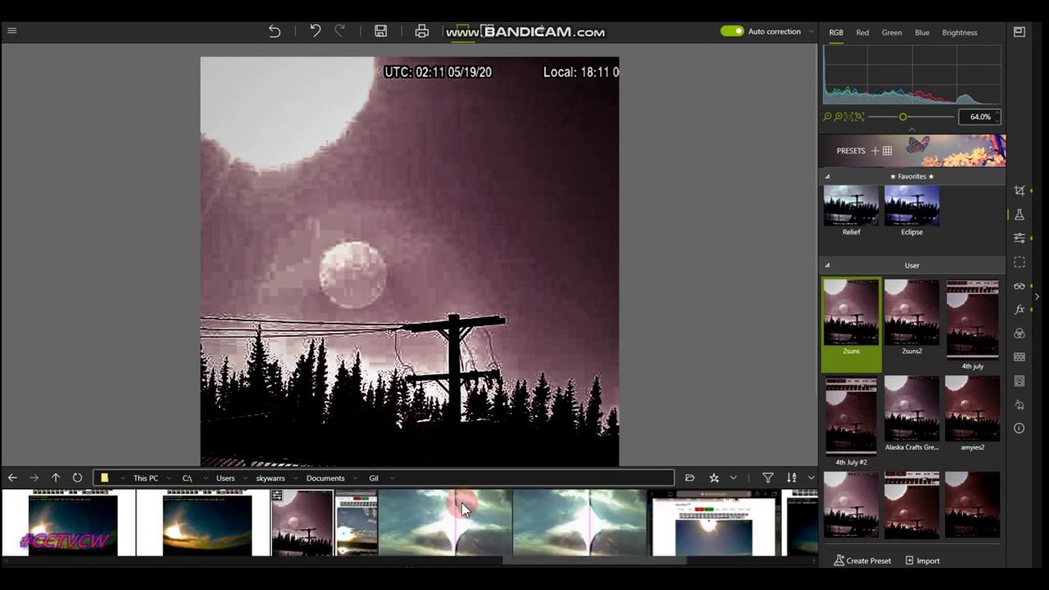
{"action": "left_click", "coordinate": [357, 524]}
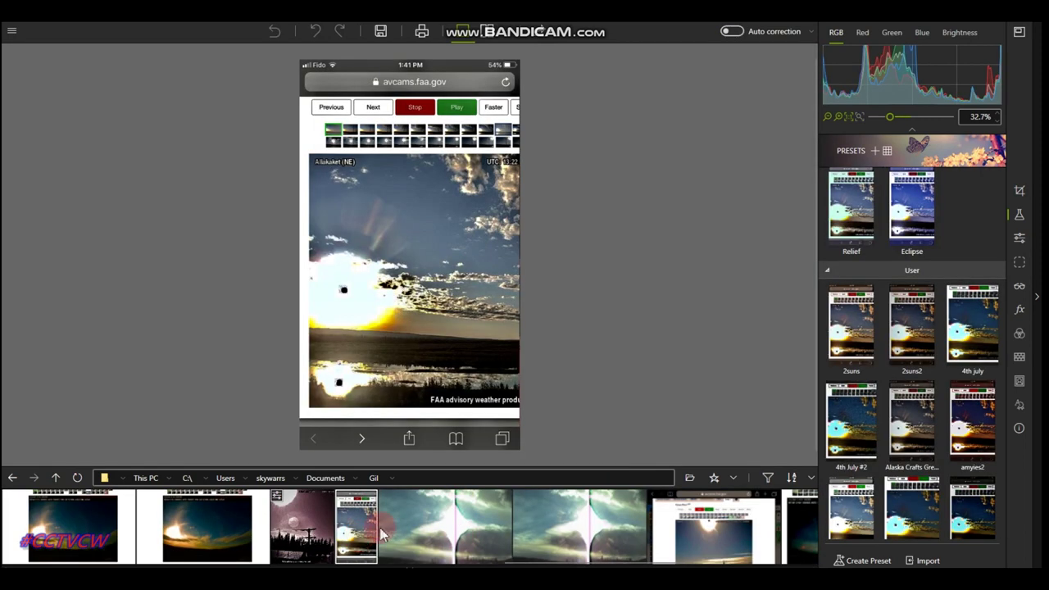
{"action": "left_click", "coordinate": [435, 539]}
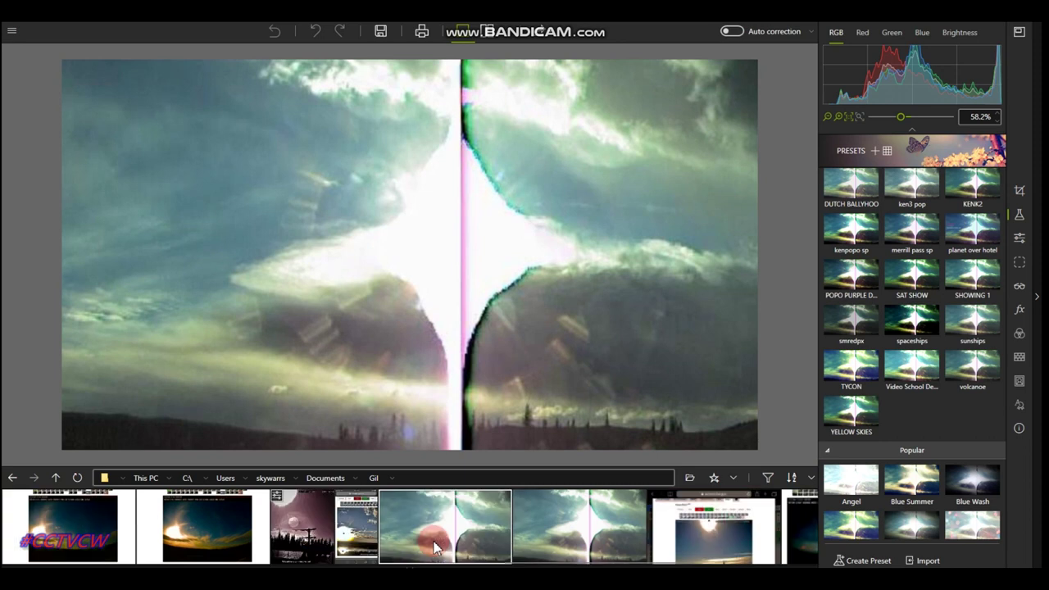
- Try the presets merrill pass sp, YELLOW SKIES, Cross Process and volcanoe on the star-shaped glare photo, finishing with kenpopo sp
{"action": "left_click", "coordinate": [919, 233]}
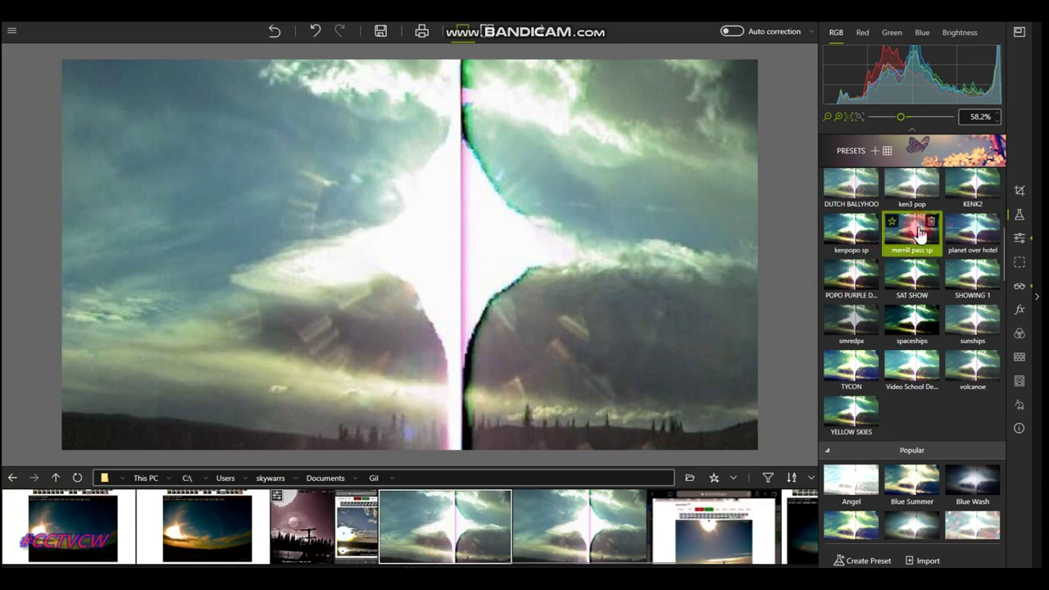
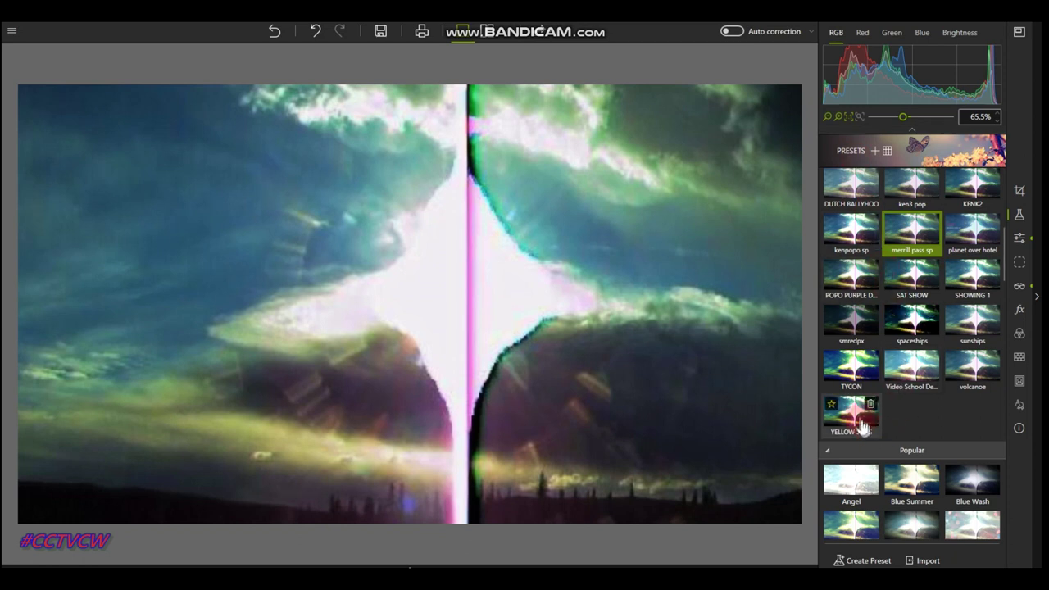
{"action": "left_click", "coordinate": [858, 423]}
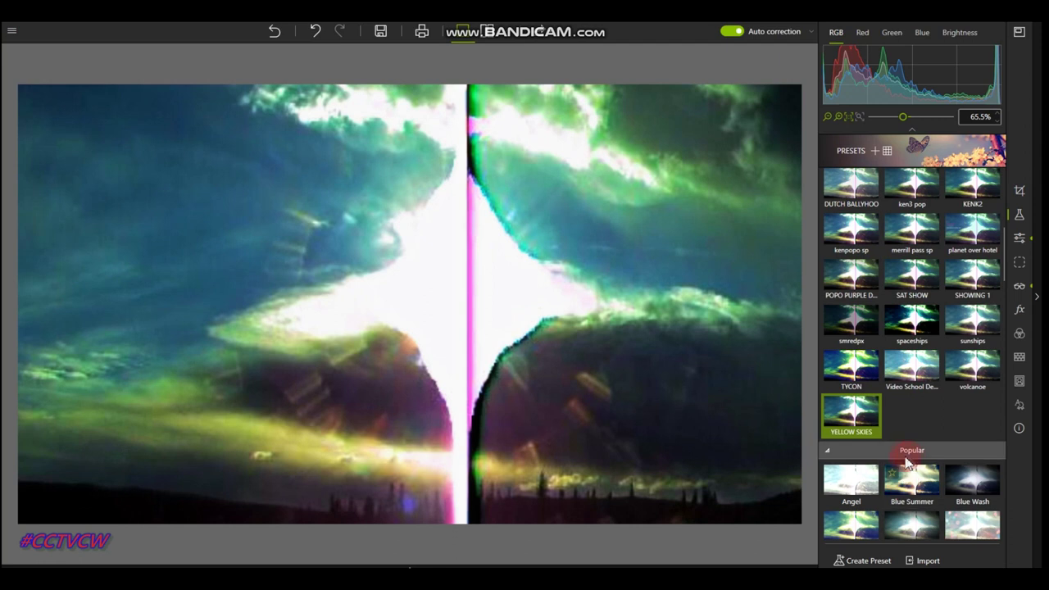
{"action": "left_click", "coordinate": [859, 533]}
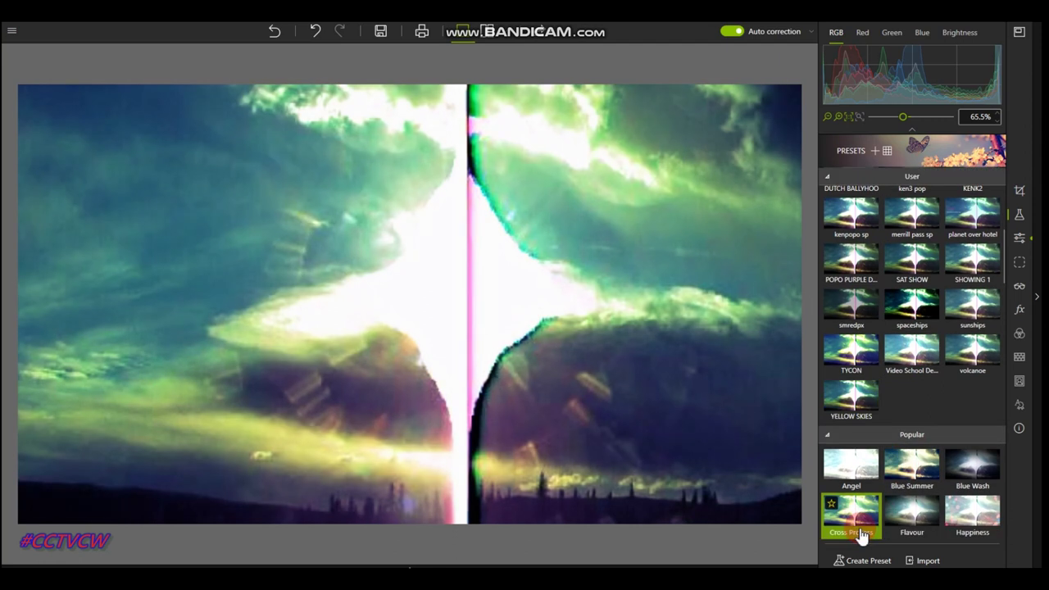
{"action": "left_click", "coordinate": [970, 360]}
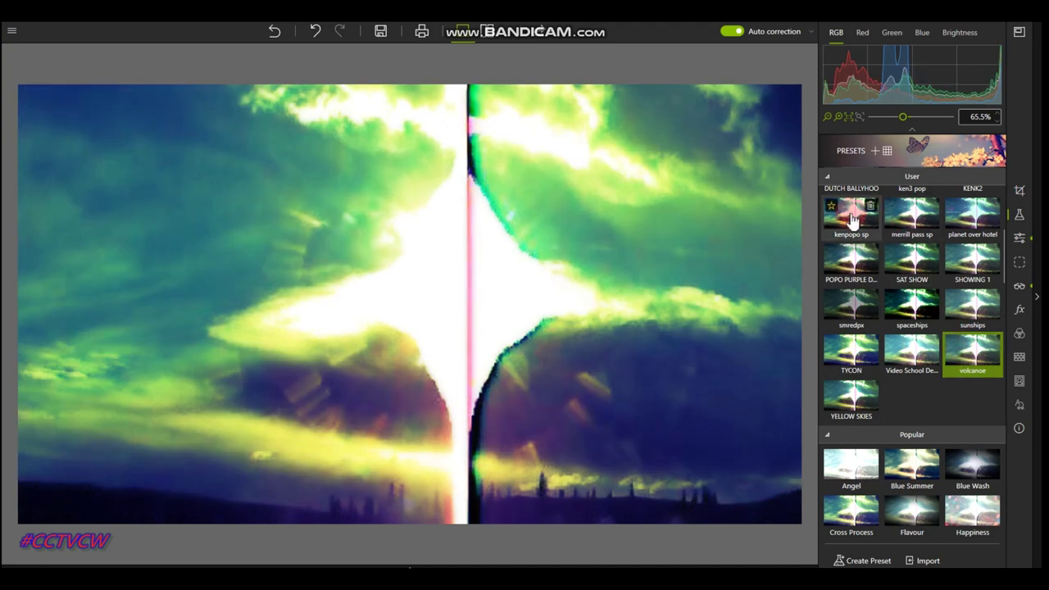
{"action": "left_click", "coordinate": [852, 219]}
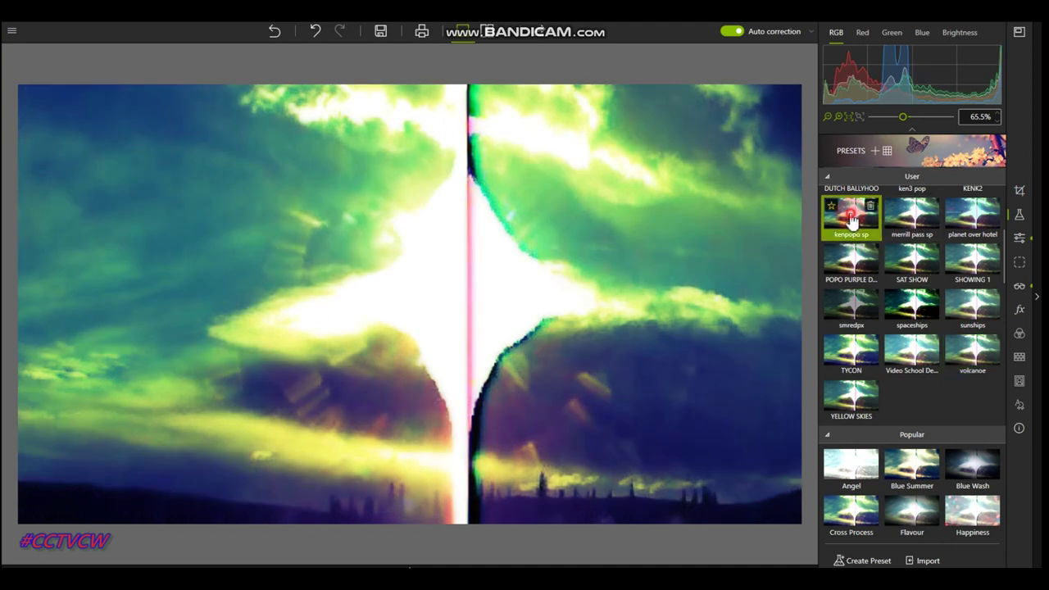
{"action": "left_click", "coordinate": [426, 563]}
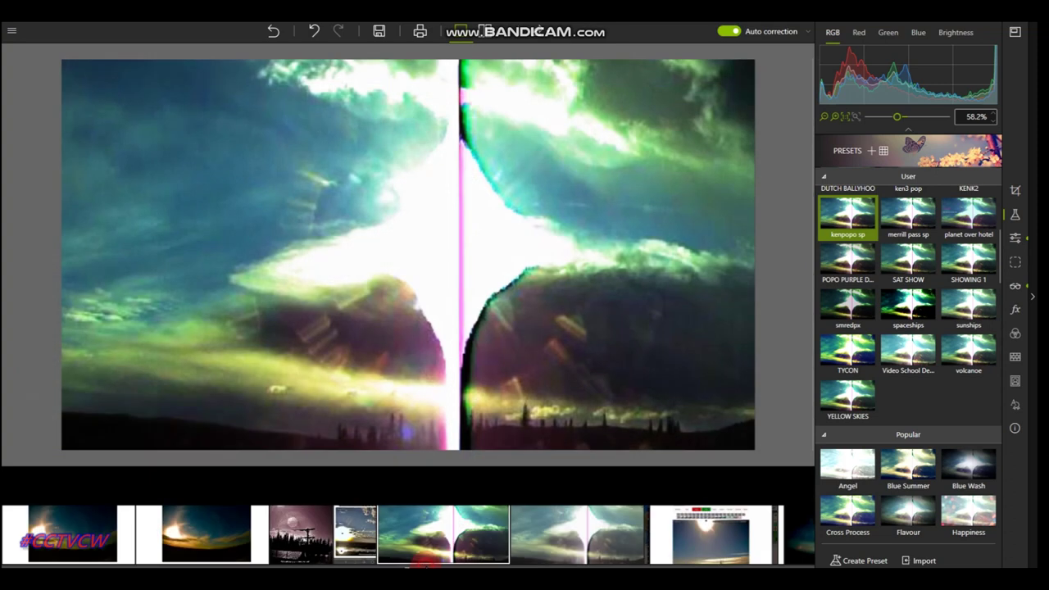
{"action": "left_click", "coordinate": [538, 521]}
{"action": "left_click", "coordinate": [457, 549]}
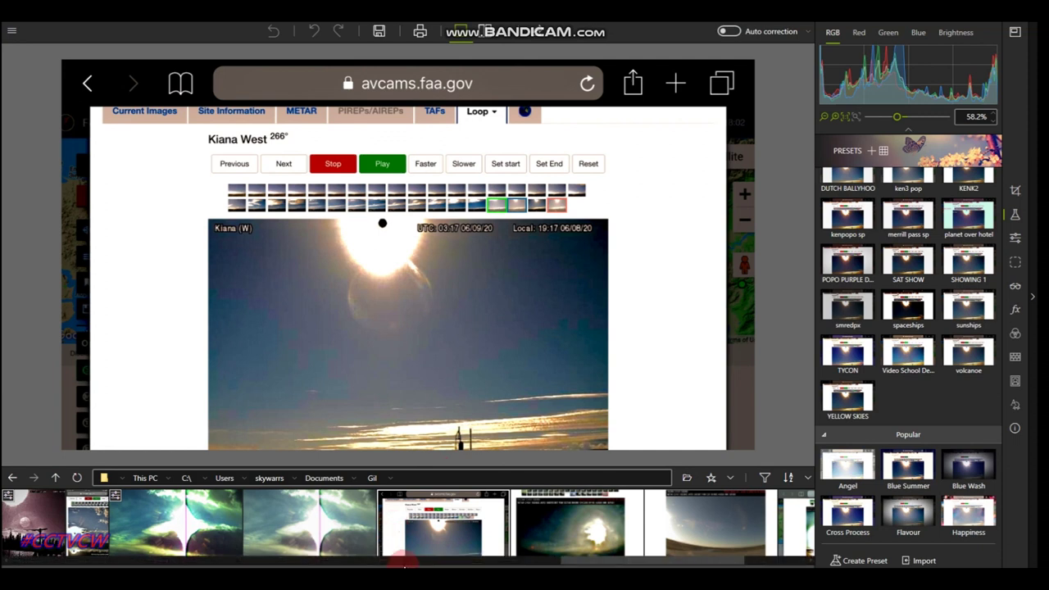
{"action": "scroll", "coordinate": [487, 543], "scroll_direction": "up", "scroll_amount": 1}
{"action": "scroll", "coordinate": [460, 423], "scroll_direction": "up", "scroll_amount": 2}
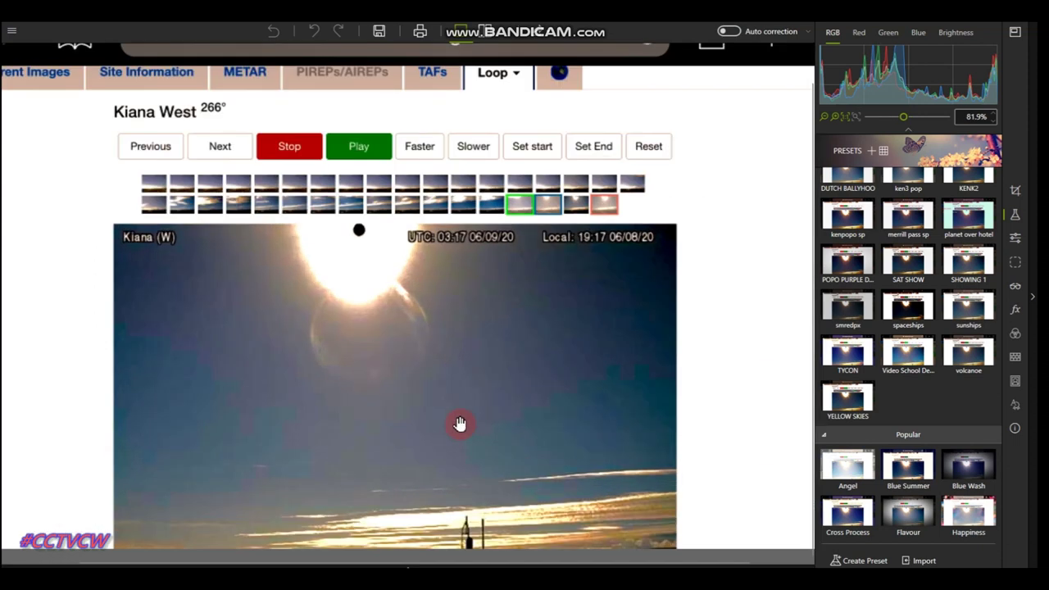
{"action": "left_click_drag", "start_coordinate": [460, 423], "coordinate": [506, 303]}
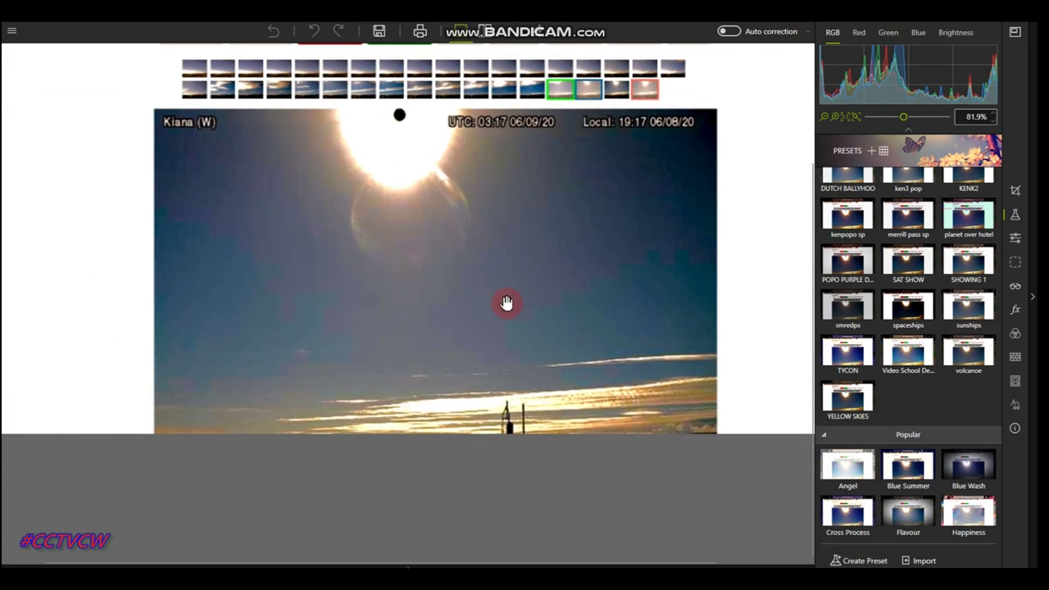
{"action": "scroll", "coordinate": [514, 268], "scroll_direction": "up", "scroll_amount": 5}
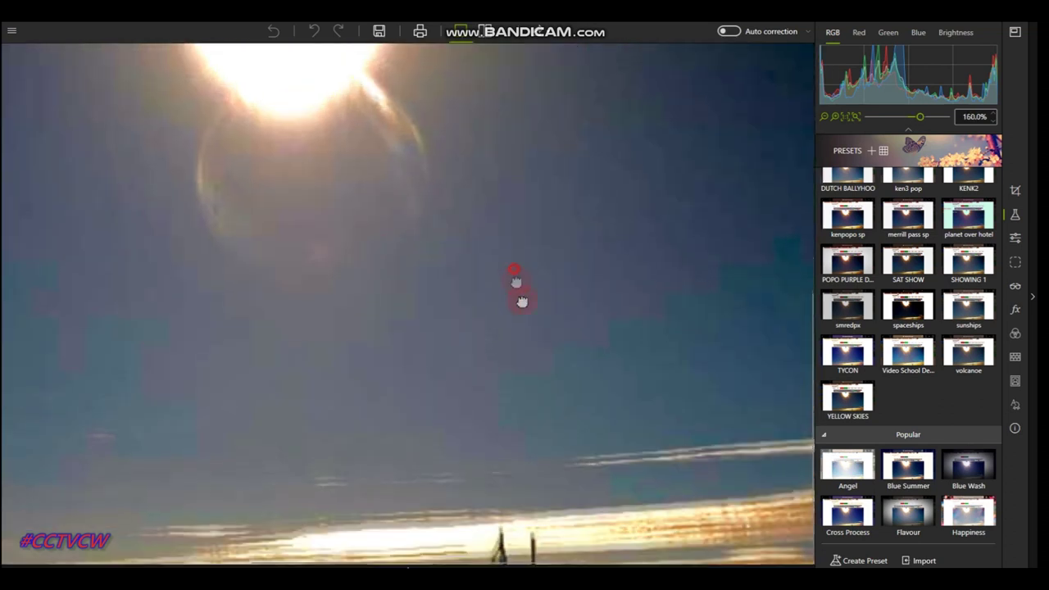
{"action": "left_click", "coordinate": [1014, 190]}
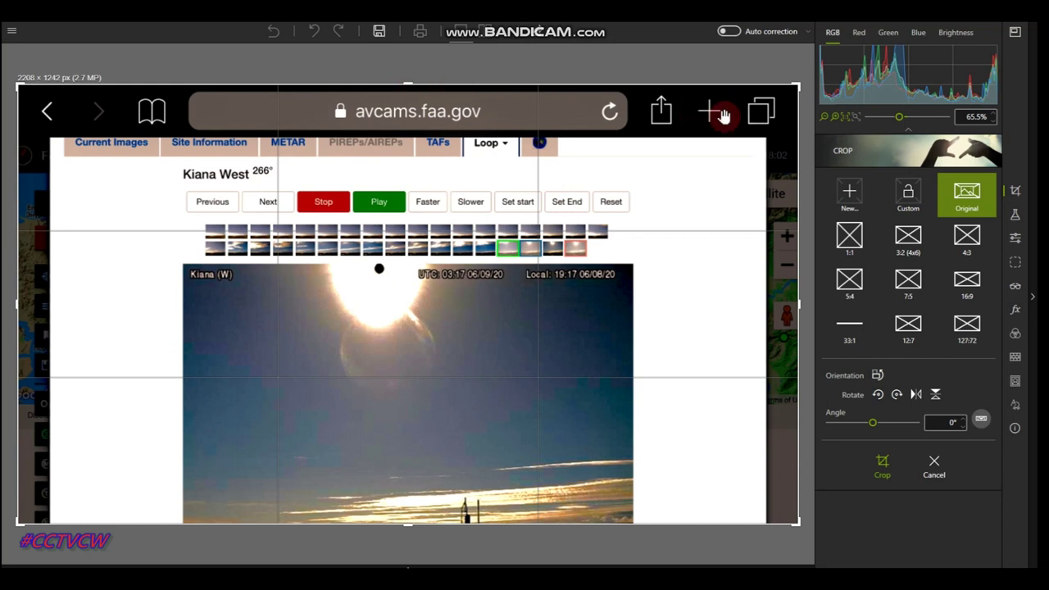
{"action": "left_click", "coordinate": [907, 195]}
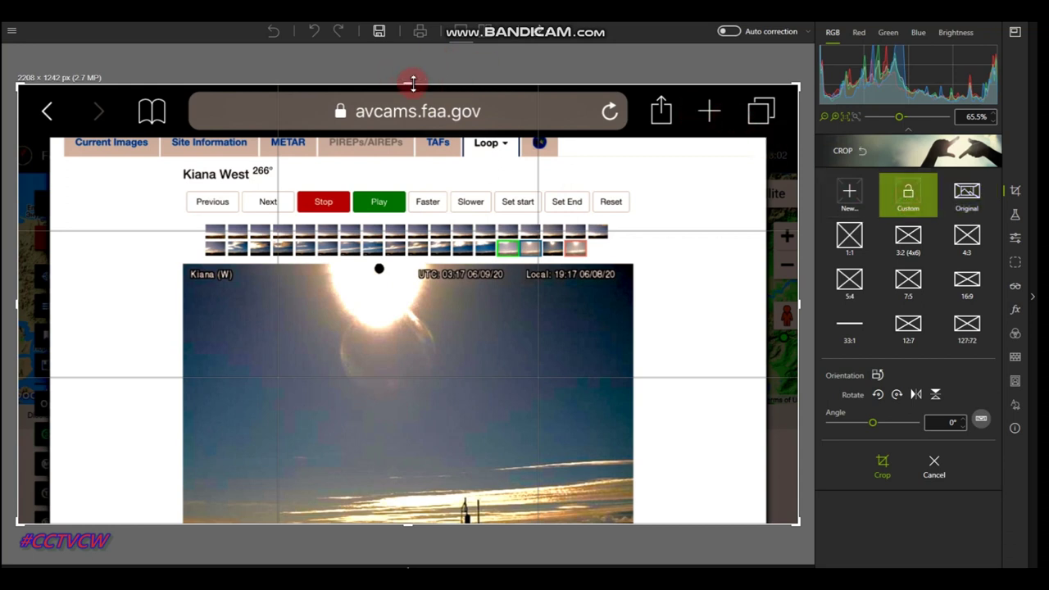
{"action": "left_click_drag", "start_coordinate": [410, 85], "coordinate": [411, 264]}
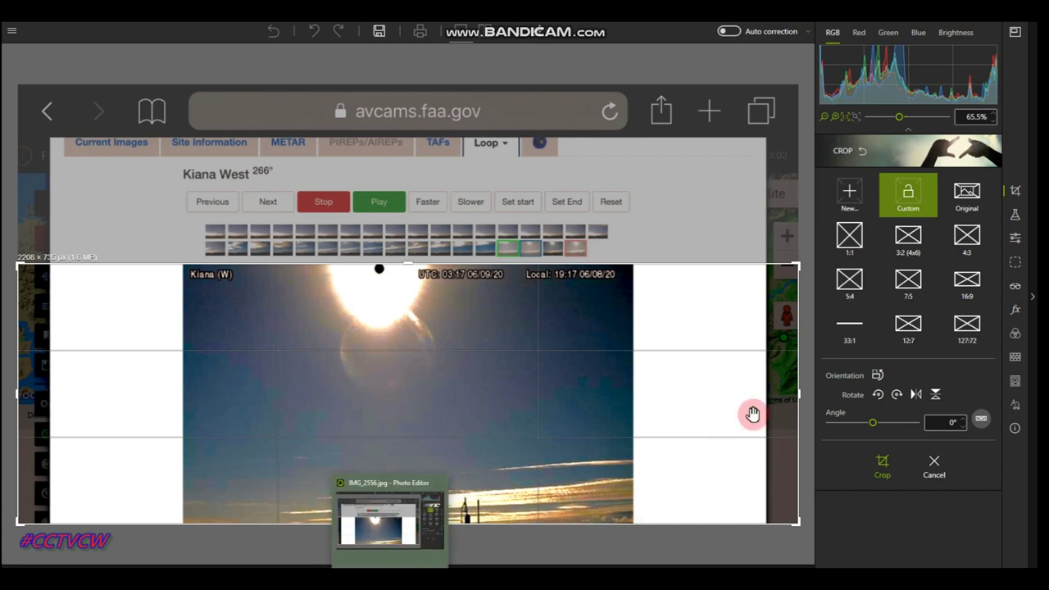
{"action": "left_click_drag", "start_coordinate": [801, 397], "coordinate": [652, 395]}
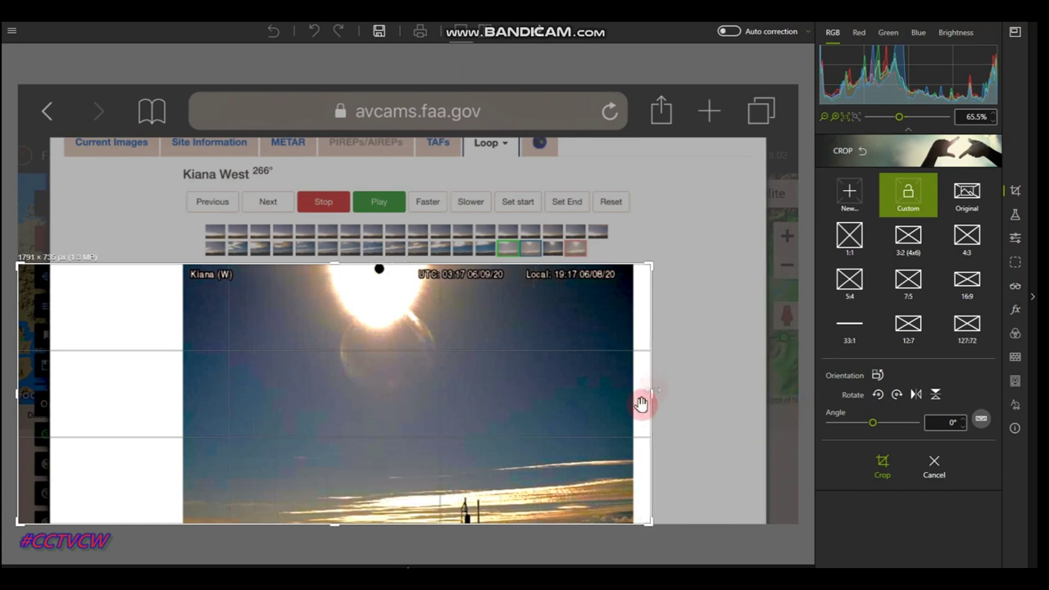
{"action": "left_click_drag", "start_coordinate": [18, 395], "coordinate": [184, 417]}
{"action": "left_click_drag", "start_coordinate": [657, 397], "coordinate": [631, 395]}
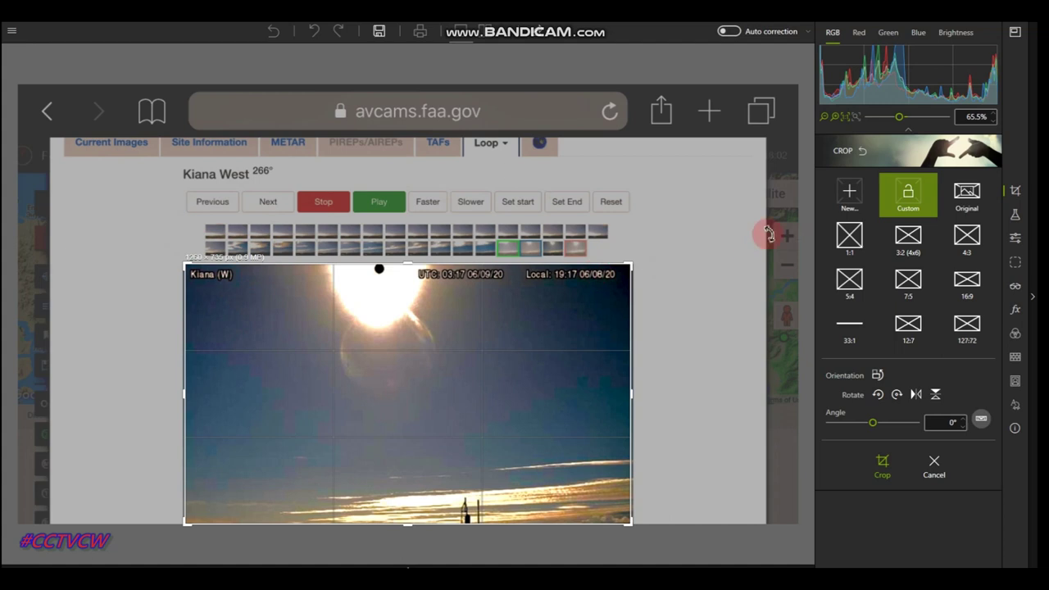
{"action": "left_click", "coordinate": [883, 460]}
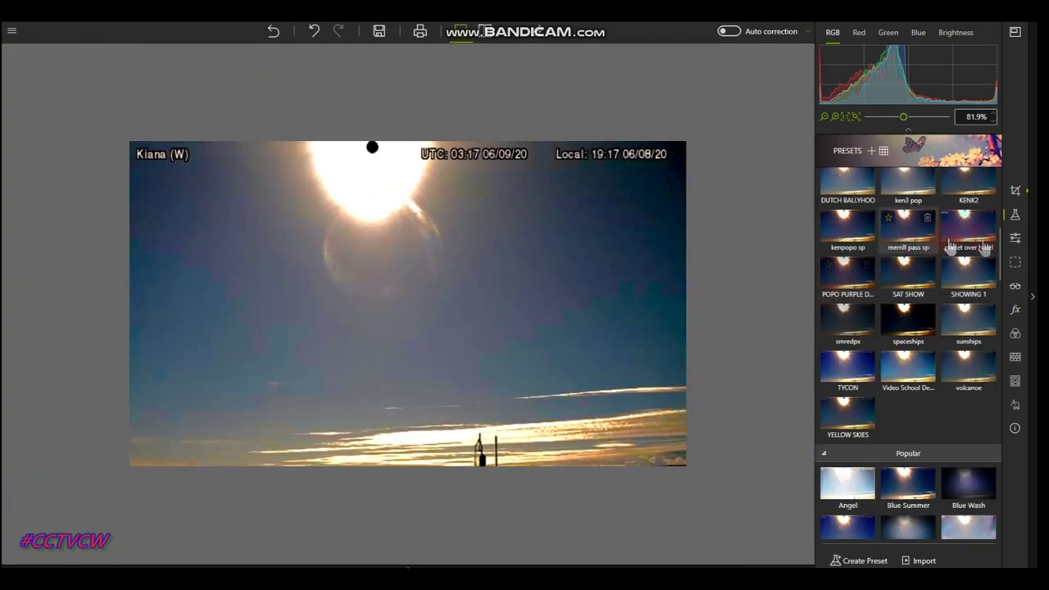
- Set the Dehaze amount of the cropped Kiana photo to 45%, checking the ring below the sun
{"action": "left_click", "coordinate": [1015, 285]}
{"action": "left_click", "coordinate": [879, 282]}
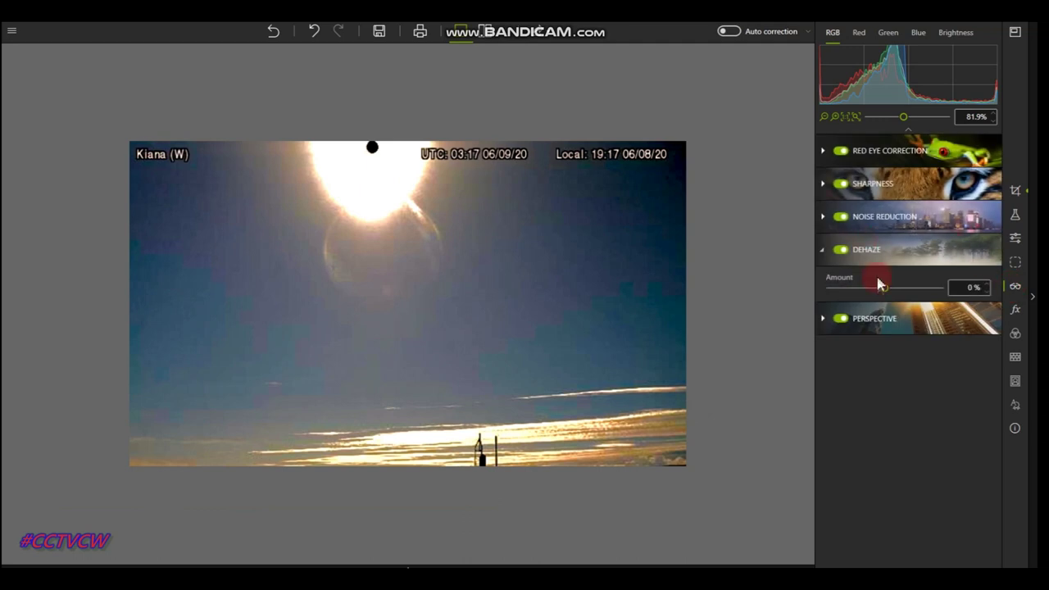
{"action": "left_click_drag", "start_coordinate": [886, 289], "coordinate": [901, 288]}
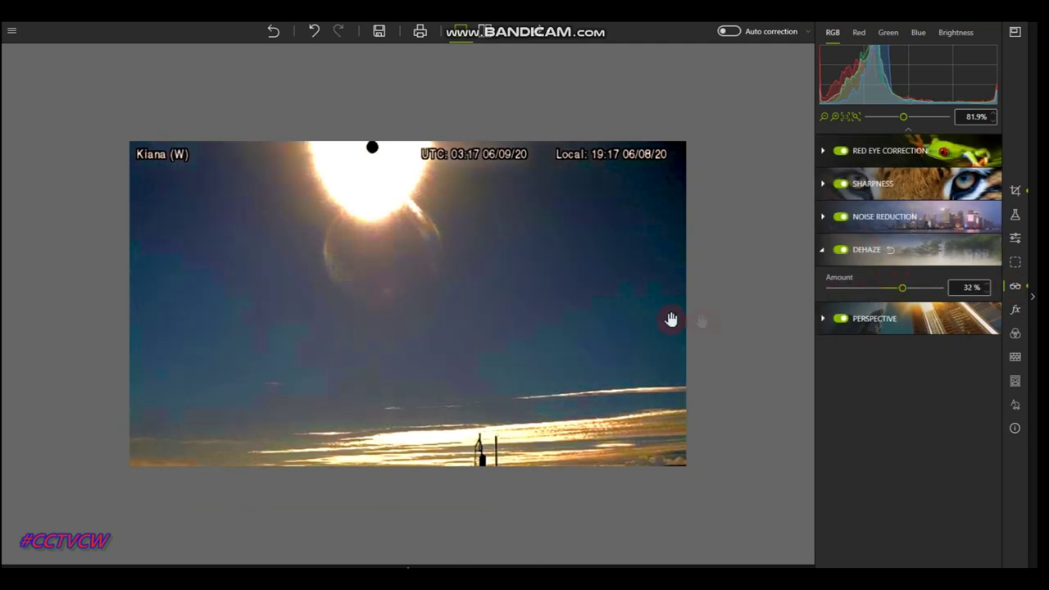
{"action": "scroll", "coordinate": [536, 284], "scroll_direction": "up", "scroll_amount": 3}
{"action": "scroll", "coordinate": [536, 284], "scroll_direction": "down", "scroll_amount": 1}
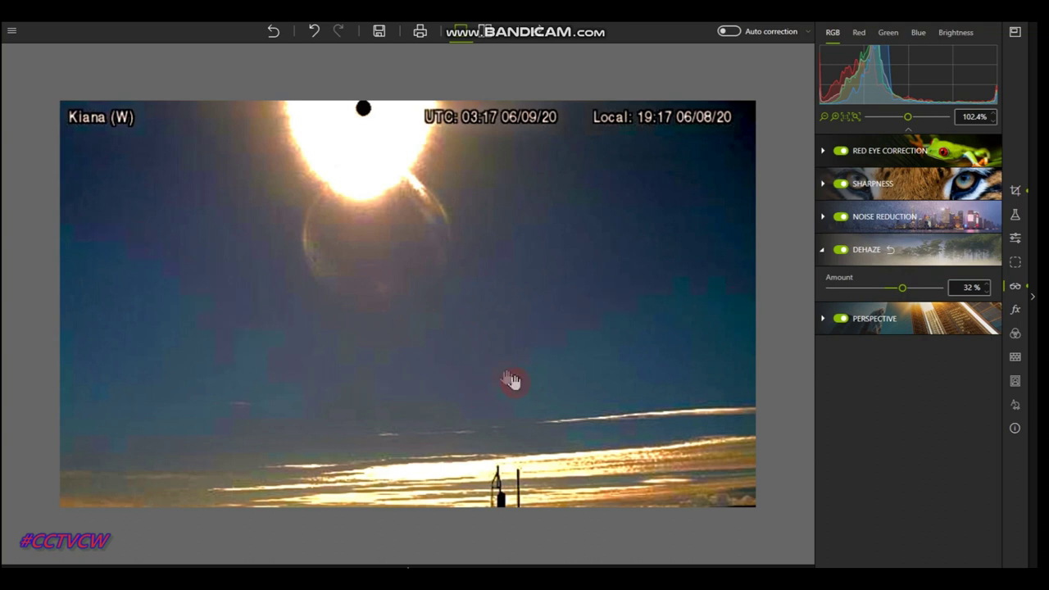
{"action": "left_click", "coordinate": [885, 285]}
{"action": "left_click_drag", "start_coordinate": [906, 293], "coordinate": [910, 292]}
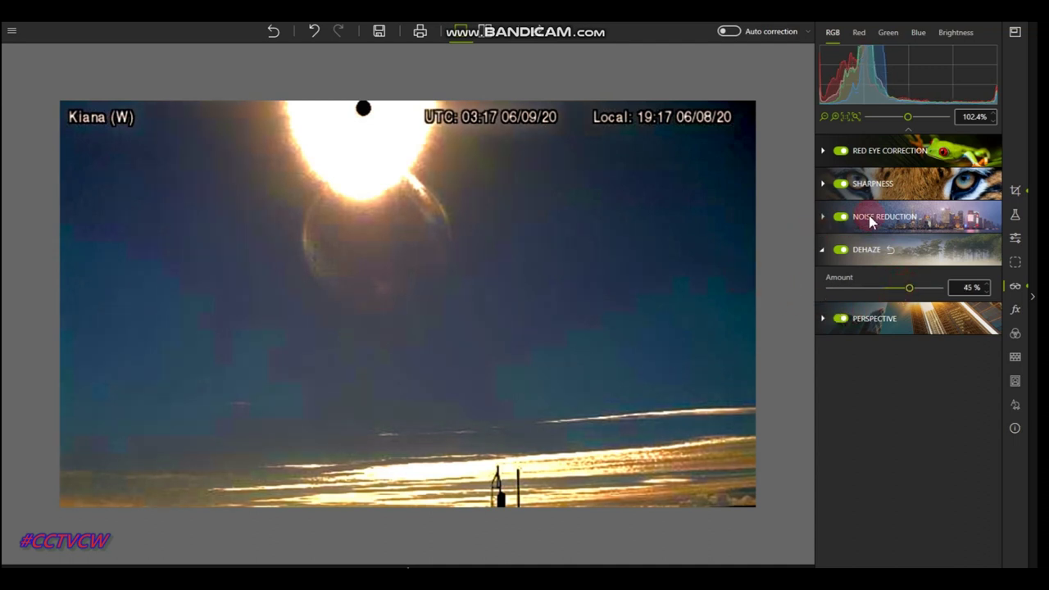
- Set Reduce noise to 29% and Reduce Color Noise to 63% in the photo's noise reduction settings
{"action": "left_click", "coordinate": [870, 218]}
{"action": "left_click_drag", "start_coordinate": [828, 258], "coordinate": [837, 257]}
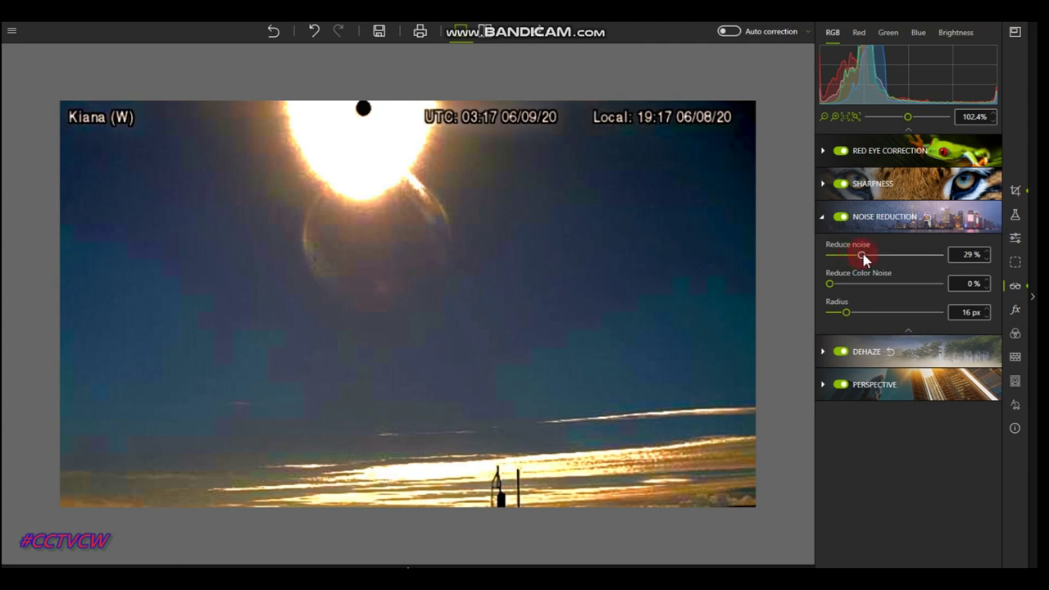
{"action": "left_click", "coordinate": [830, 283]}
- Compare the photo with the Dehaze correction switched off and on
{"action": "left_click", "coordinate": [817, 351]}
{"action": "left_click", "coordinate": [844, 354]}
{"action": "left_click", "coordinate": [848, 357]}
{"action": "left_click", "coordinate": [848, 358]}
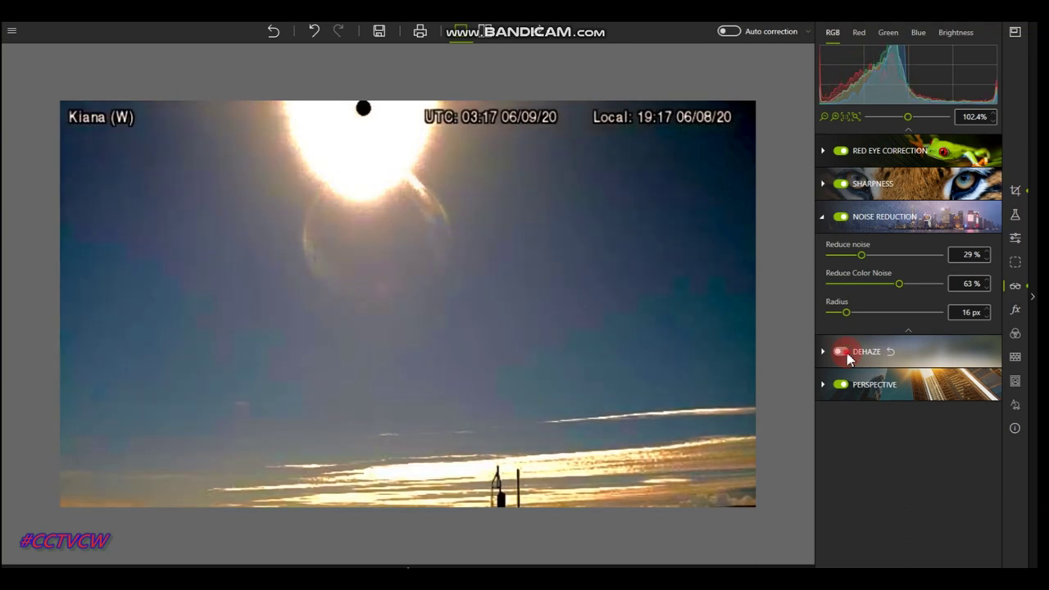
{"action": "left_click", "coordinate": [847, 357]}
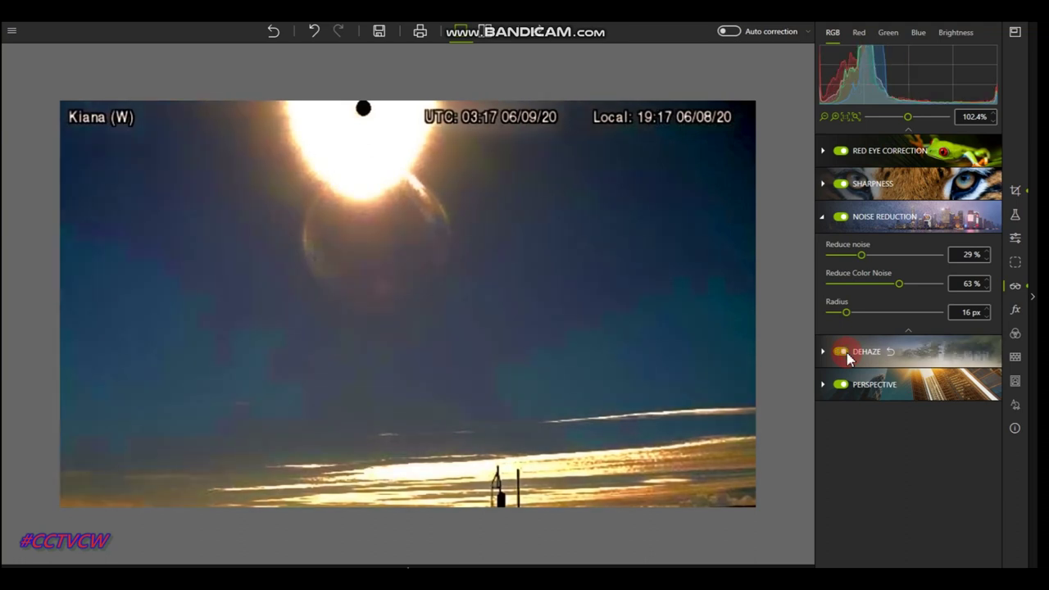
- Raise the Blacks adjustment of the photo to +84%
{"action": "left_click", "coordinate": [1016, 239]}
{"action": "left_click_drag", "start_coordinate": [884, 249], "coordinate": [885, 247]}
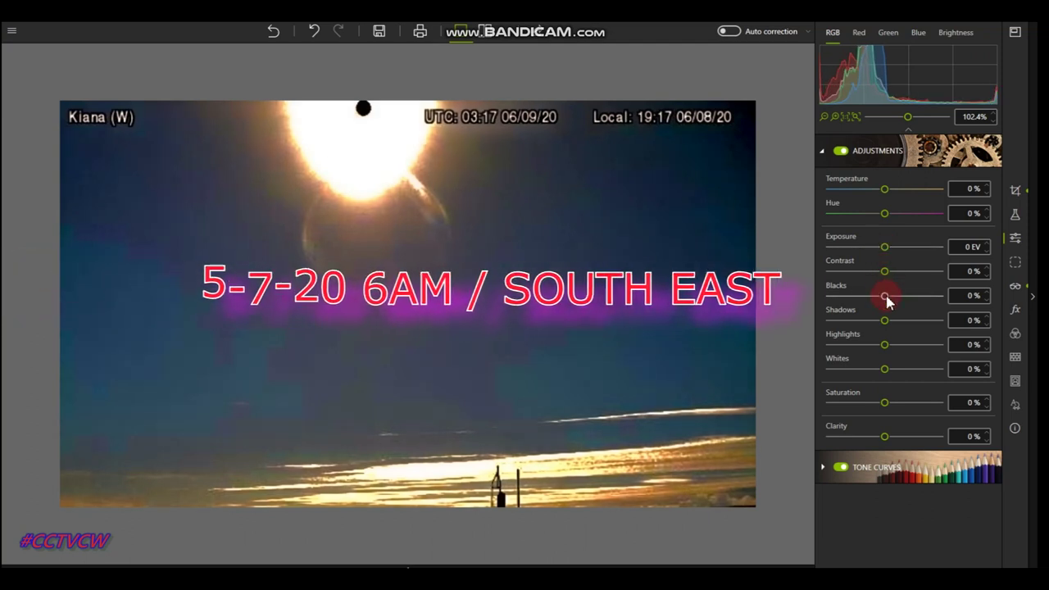
{"action": "left_click_drag", "start_coordinate": [886, 296], "coordinate": [849, 301]}
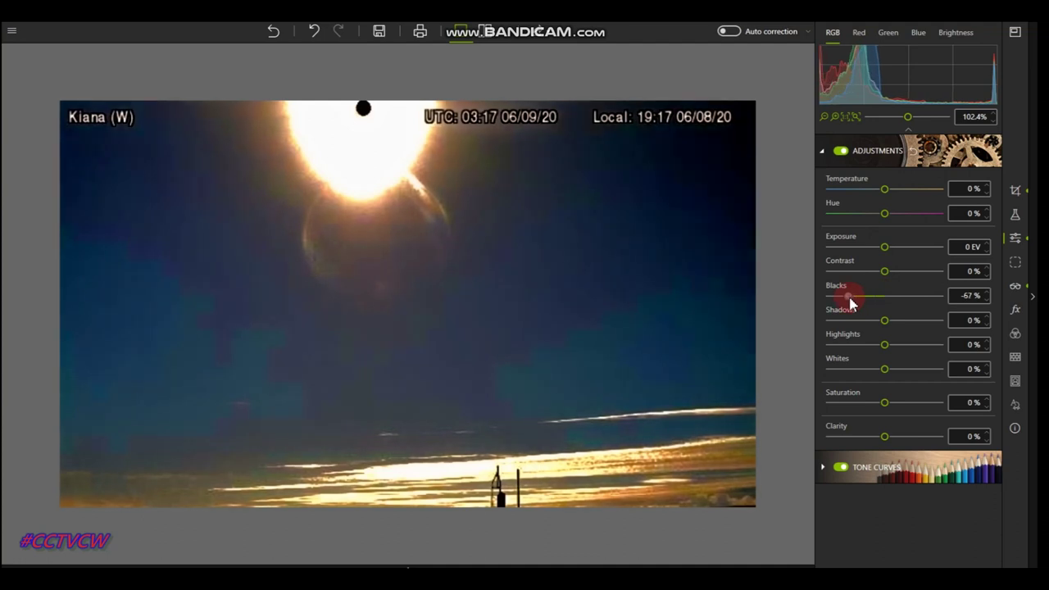
{"action": "left_click", "coordinate": [897, 296]}
{"action": "left_click_drag", "start_coordinate": [942, 296], "coordinate": [933, 300]}
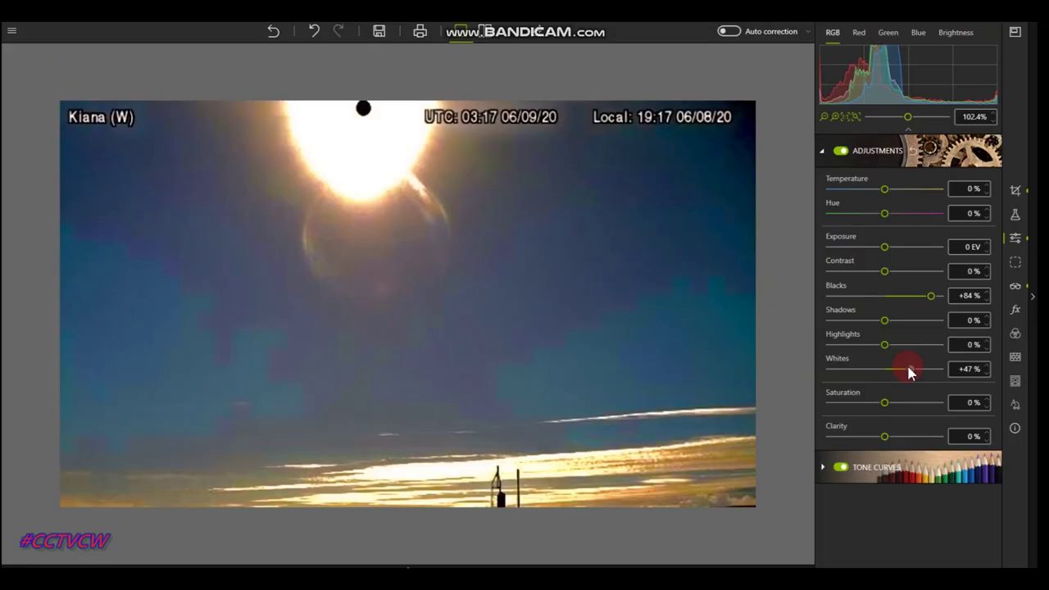
- Set the photo's Whites to -100%, Saturation to -16% and Clarity to +70%
{"action": "left_click_drag", "start_coordinate": [844, 371], "coordinate": [824, 371]}
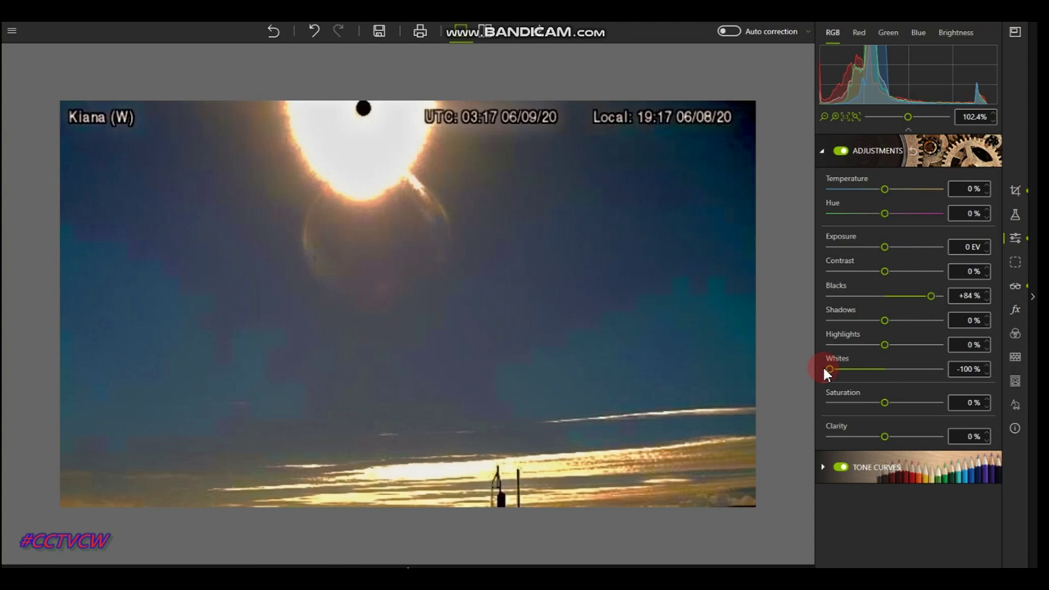
{"action": "left_click_drag", "start_coordinate": [883, 403], "coordinate": [875, 404]}
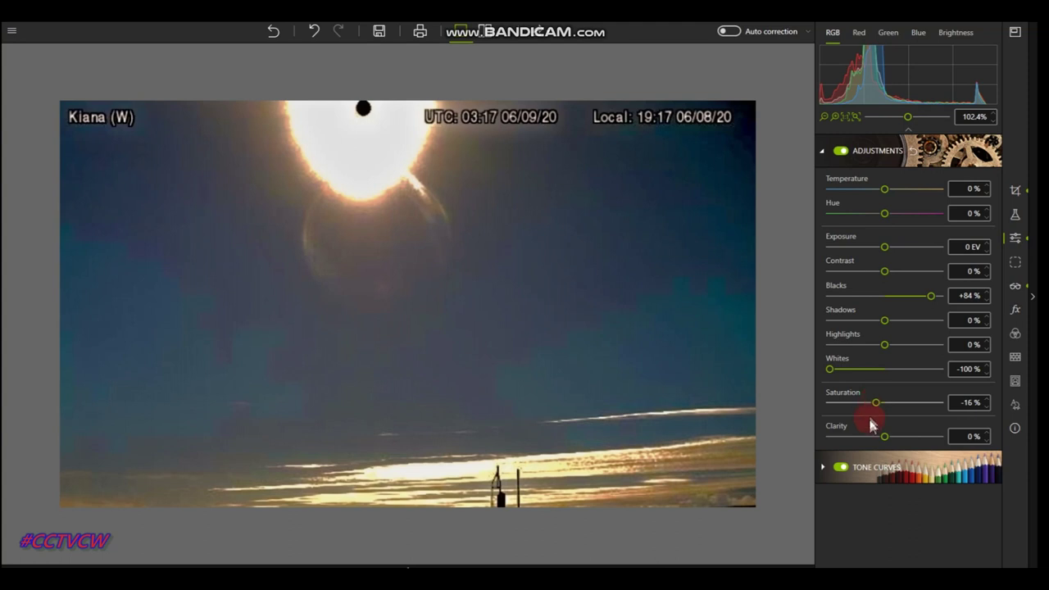
{"action": "left_click_drag", "start_coordinate": [923, 435], "coordinate": [921, 436]}
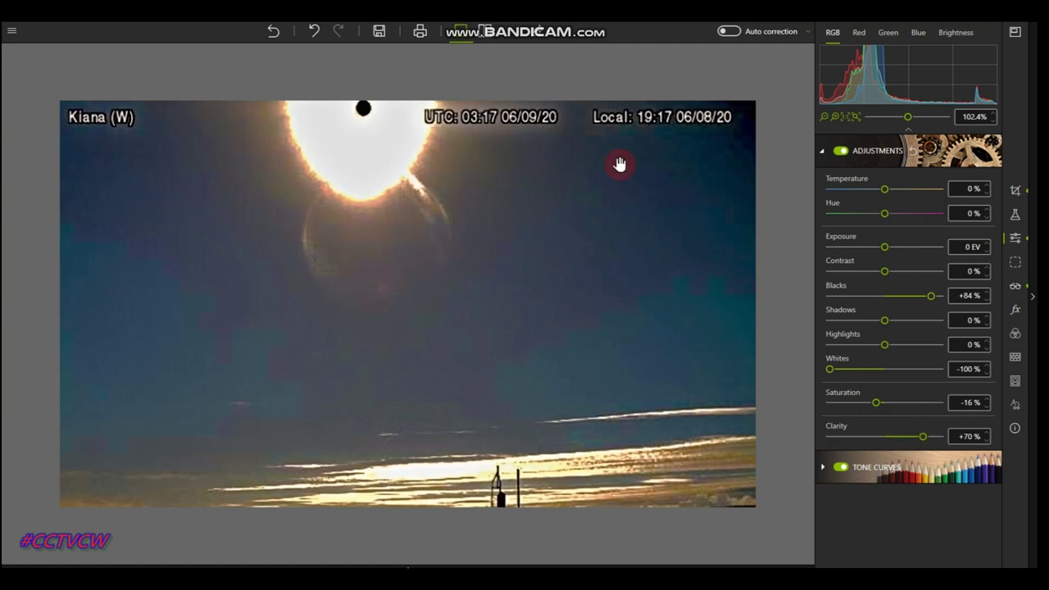
- Save the edited photo as IMG_2556_InPixio.jpg in New folder at 100% quality, original size, with all metadata
{"action": "left_click", "coordinate": [382, 37]}
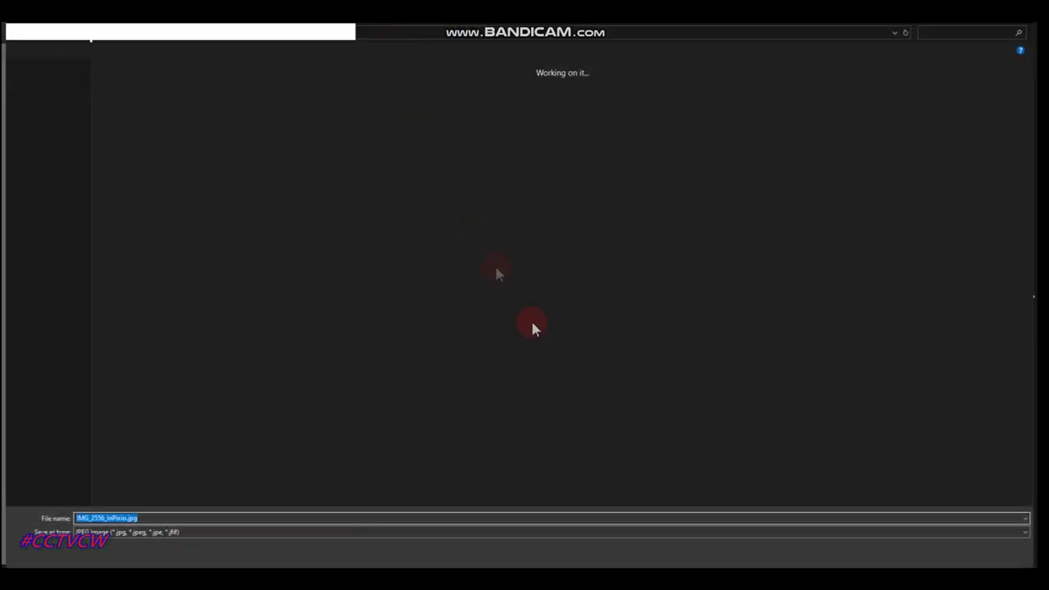
{"action": "left_click", "coordinate": [131, 90]}
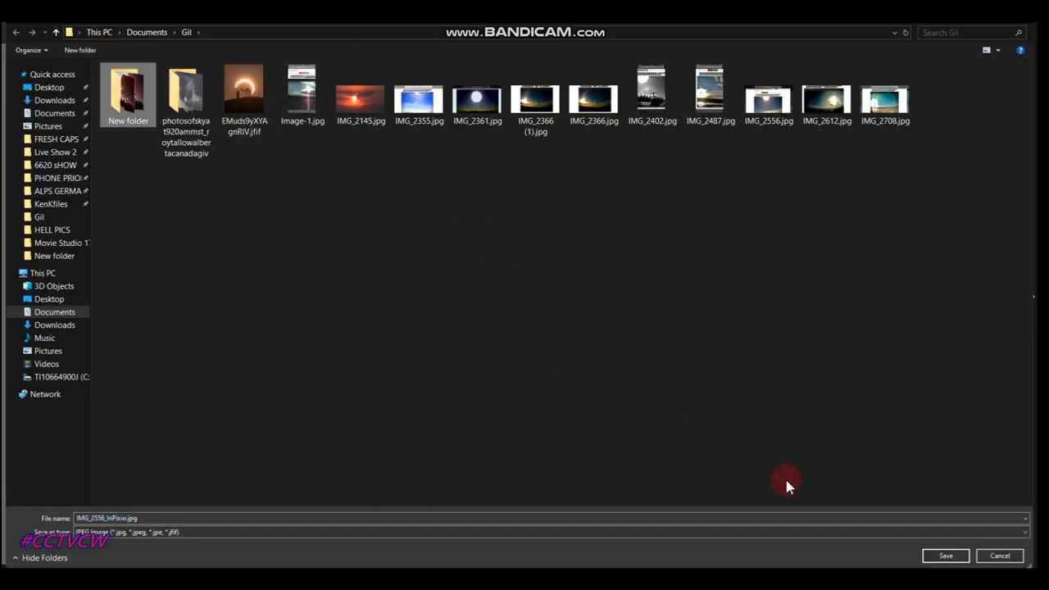
{"action": "left_click", "coordinate": [953, 560]}
{"action": "left_click", "coordinate": [953, 559]}
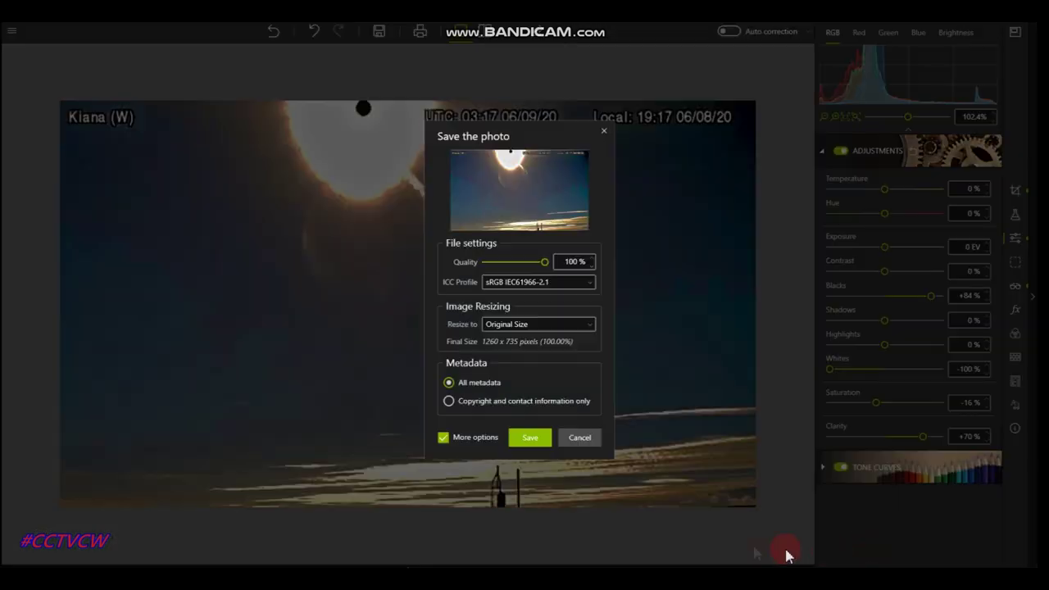
{"action": "left_click", "coordinate": [540, 438]}
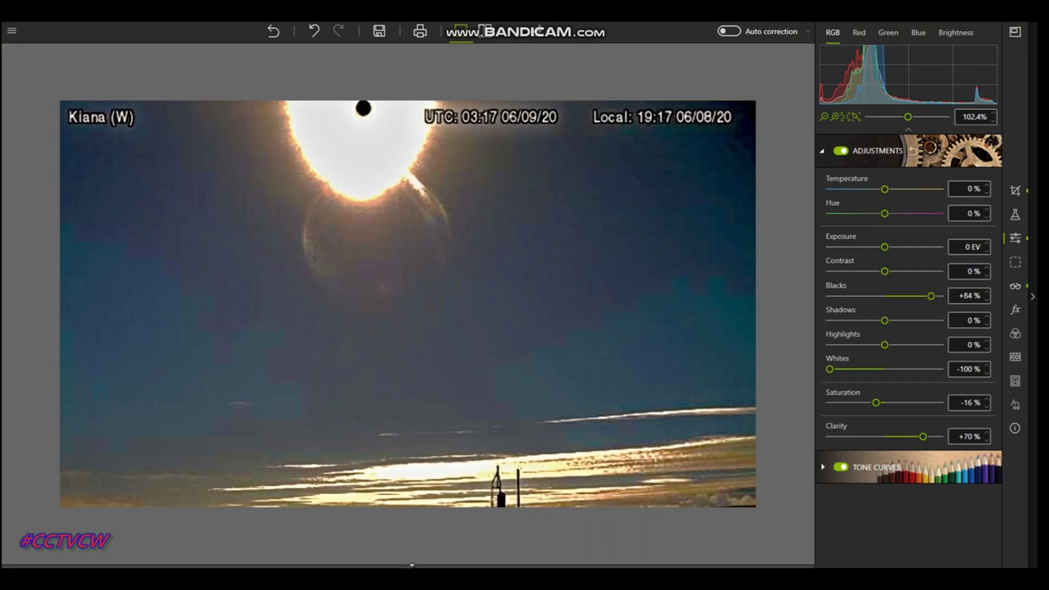
- Review the enlarged photo with the editing panel hidden, undoing the edits back to the uncropped screenshot and redoing one change
{"action": "mouse_move", "coordinate": [407, 566]}
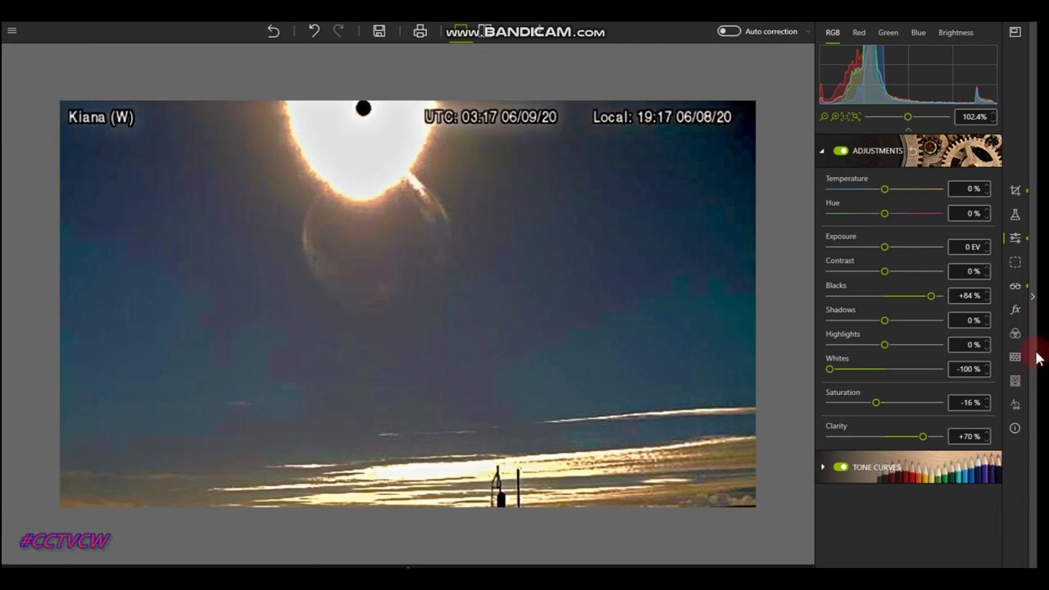
{"action": "left_click", "coordinate": [1034, 293]}
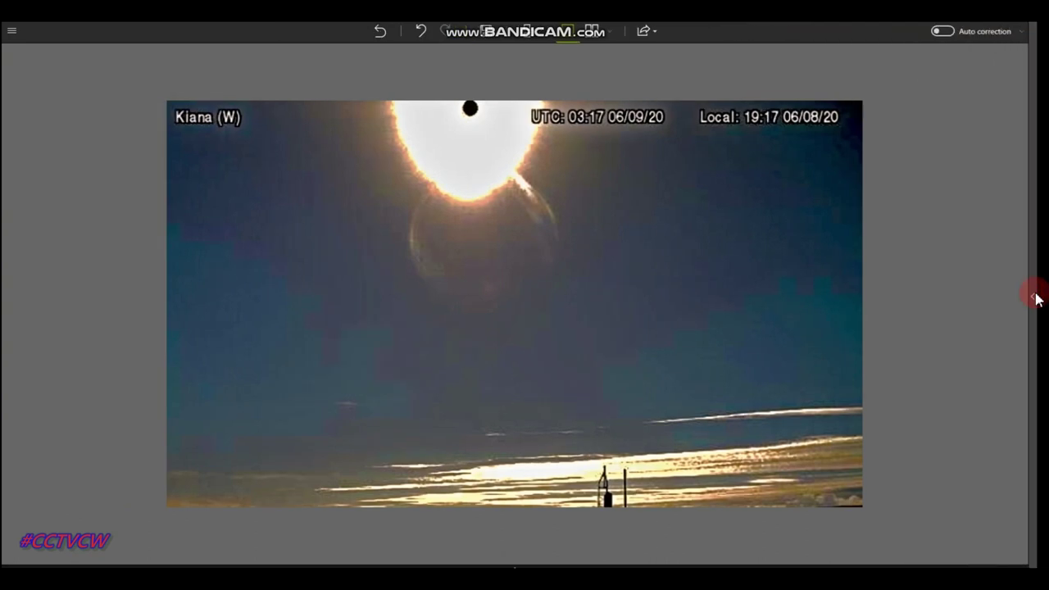
{"action": "left_click", "coordinate": [812, 290]}
{"action": "left_click", "coordinate": [810, 292]}
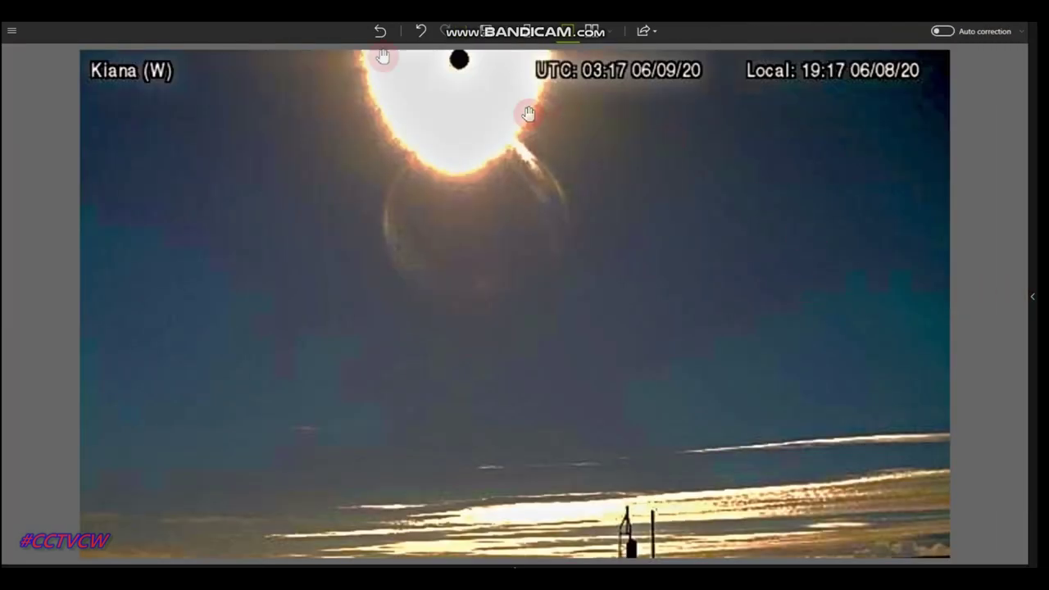
{"action": "left_click", "coordinate": [417, 32]}
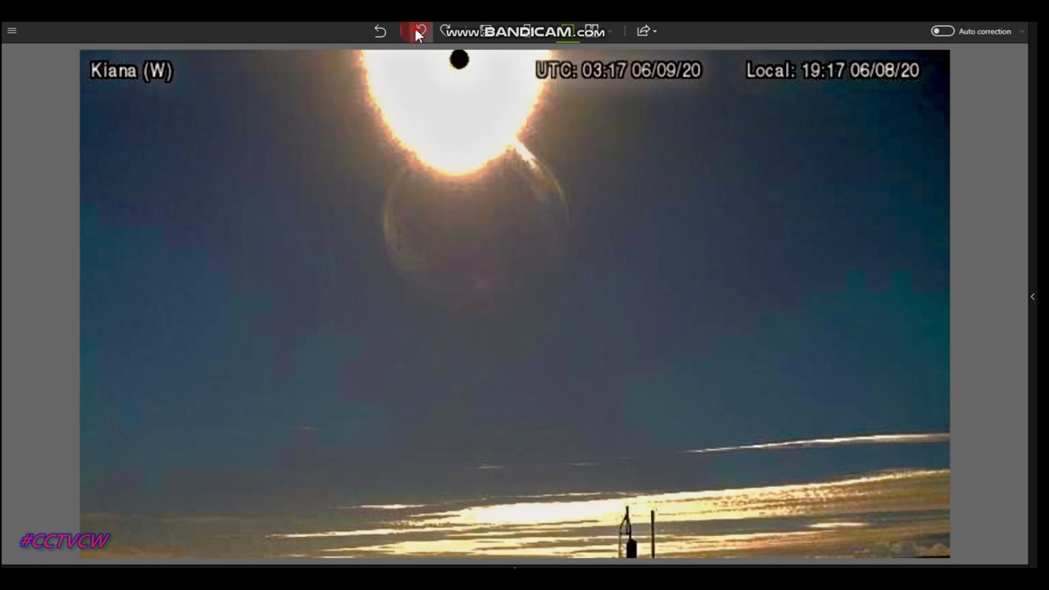
{"action": "left_click", "coordinate": [417, 33]}
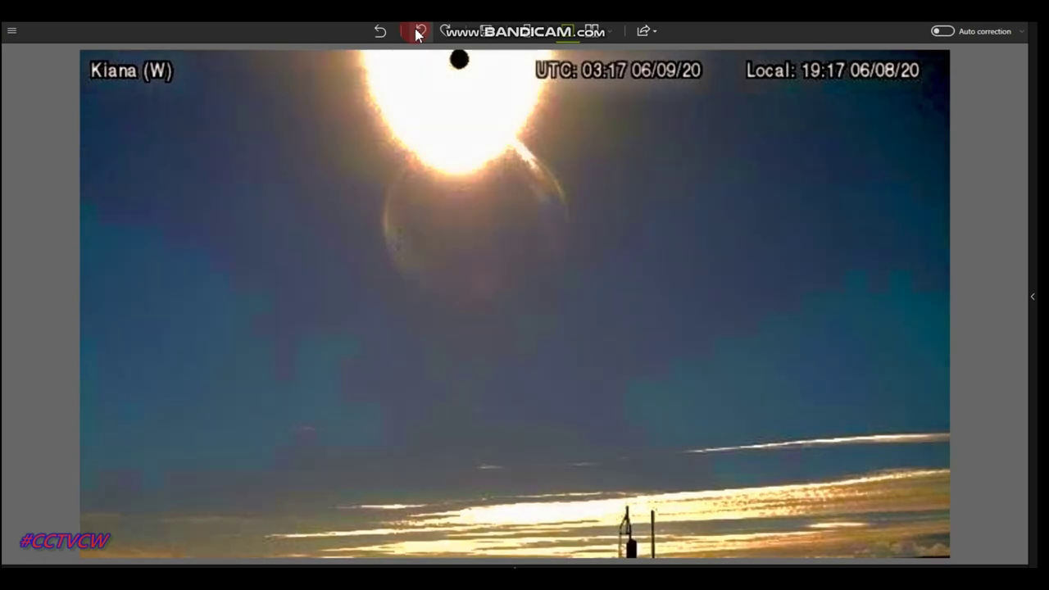
{"action": "left_click", "coordinate": [417, 33]}
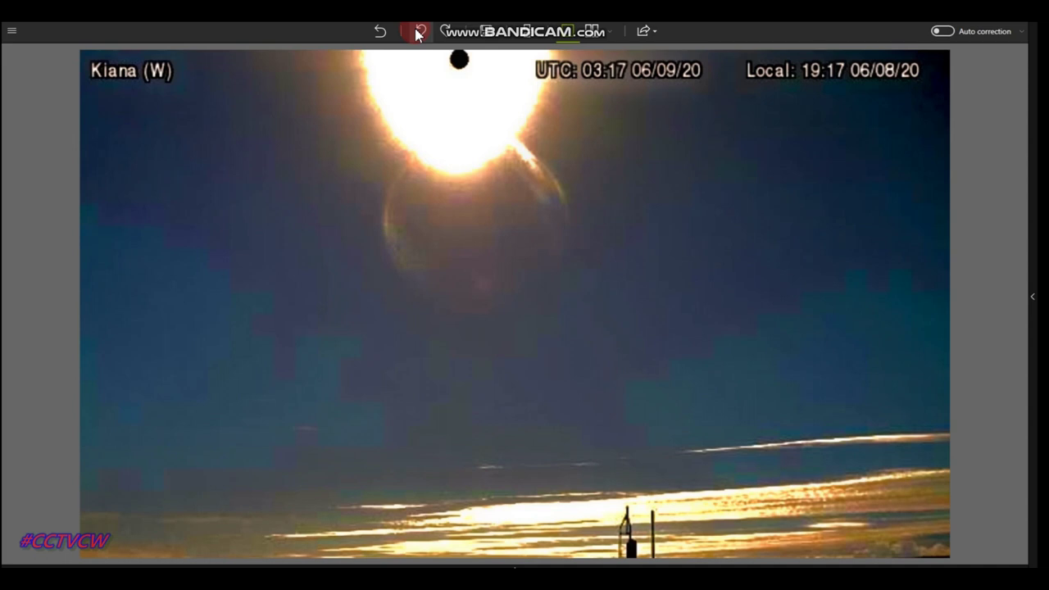
{"action": "left_click", "coordinate": [418, 33]}
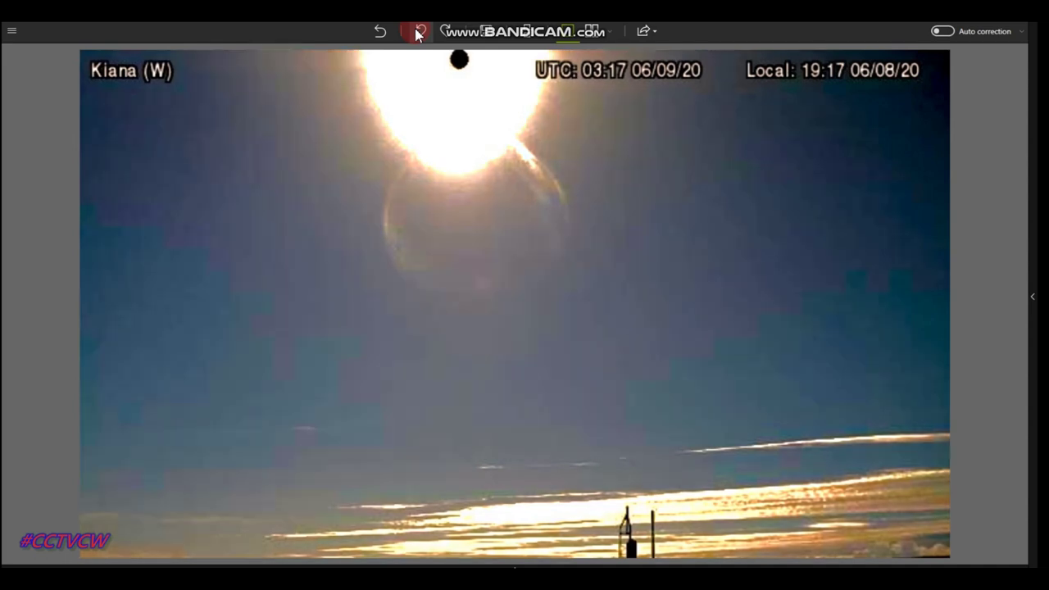
{"action": "left_click", "coordinate": [417, 32]}
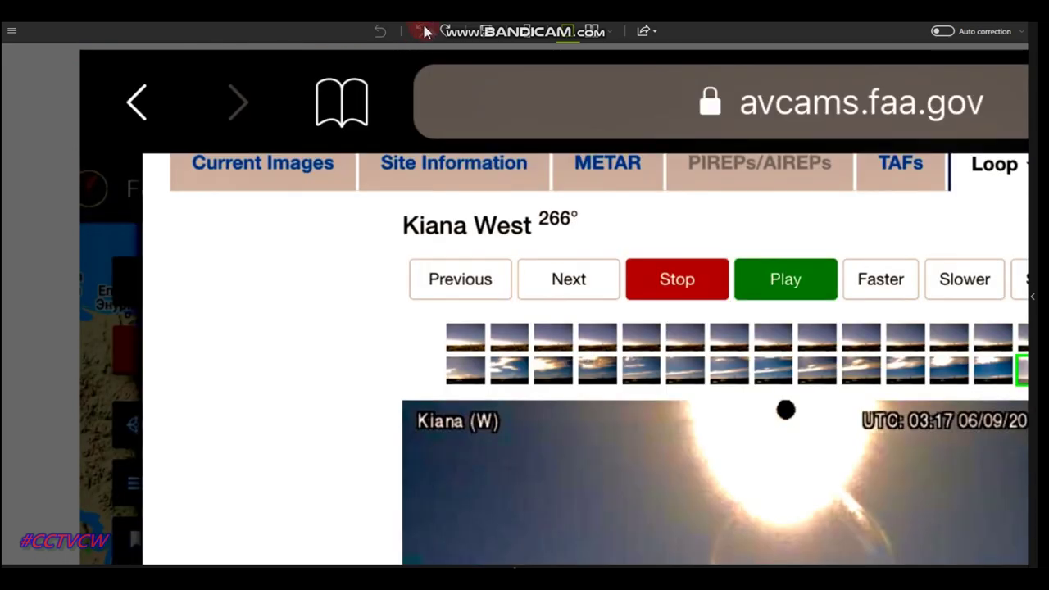
{"action": "left_click", "coordinate": [443, 33]}
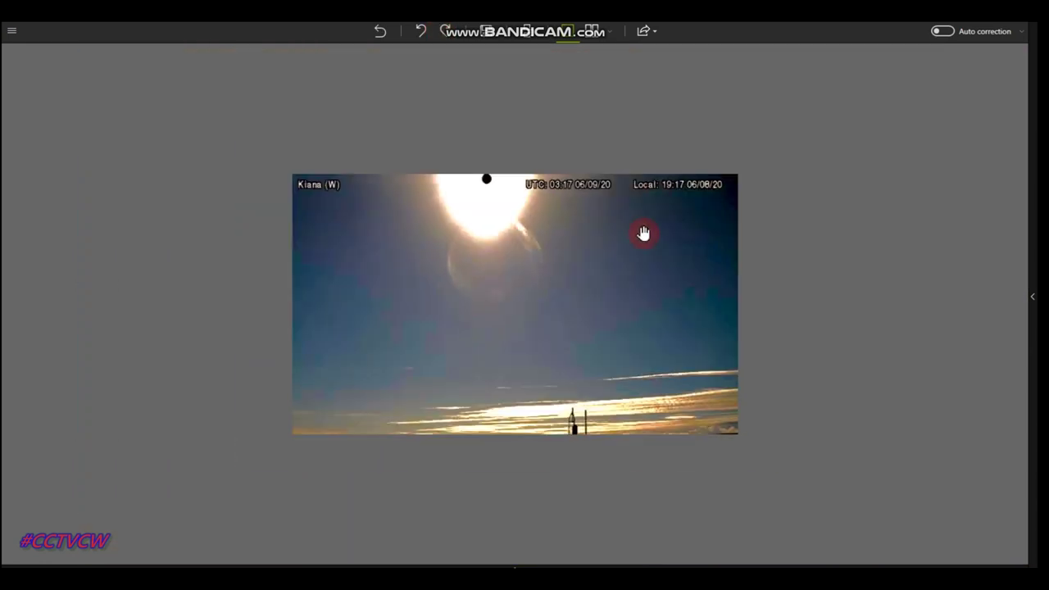
- Open the CYGV webcam photo dated 2020-06-10 from the Gil folder and show the editing presets for it
{"action": "left_click", "coordinate": [514, 564]}
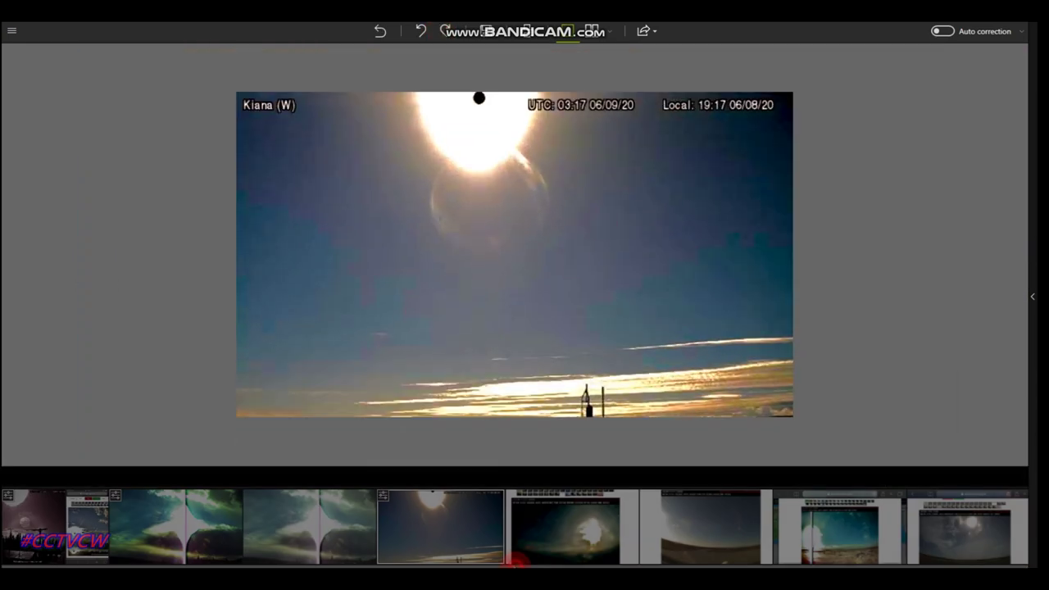
{"action": "left_click", "coordinate": [577, 545]}
{"action": "scroll", "coordinate": [558, 347], "scroll_direction": "up", "scroll_amount": 1}
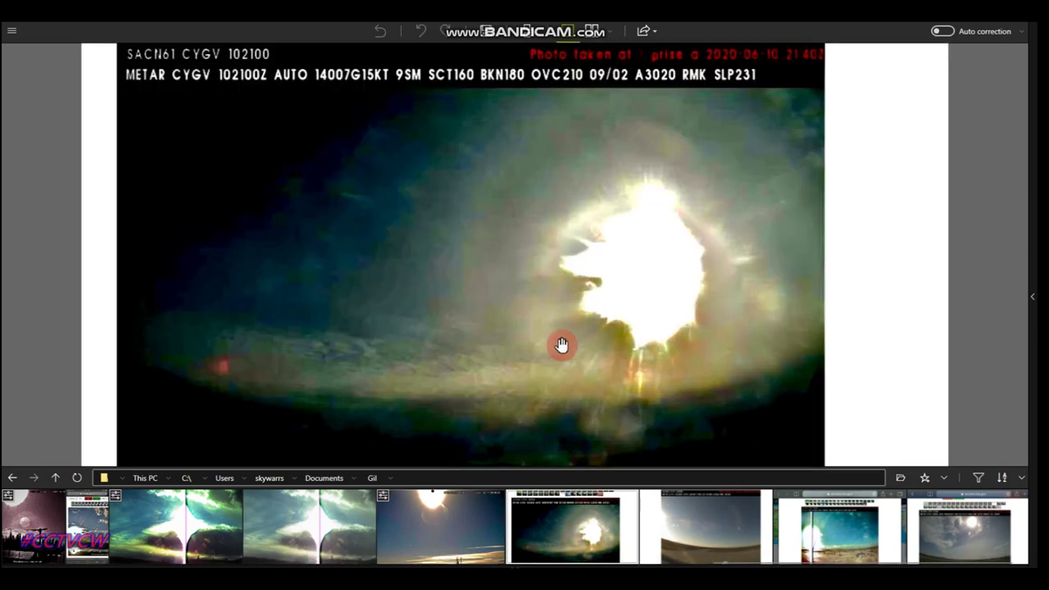
{"action": "left_click", "coordinate": [1034, 302]}
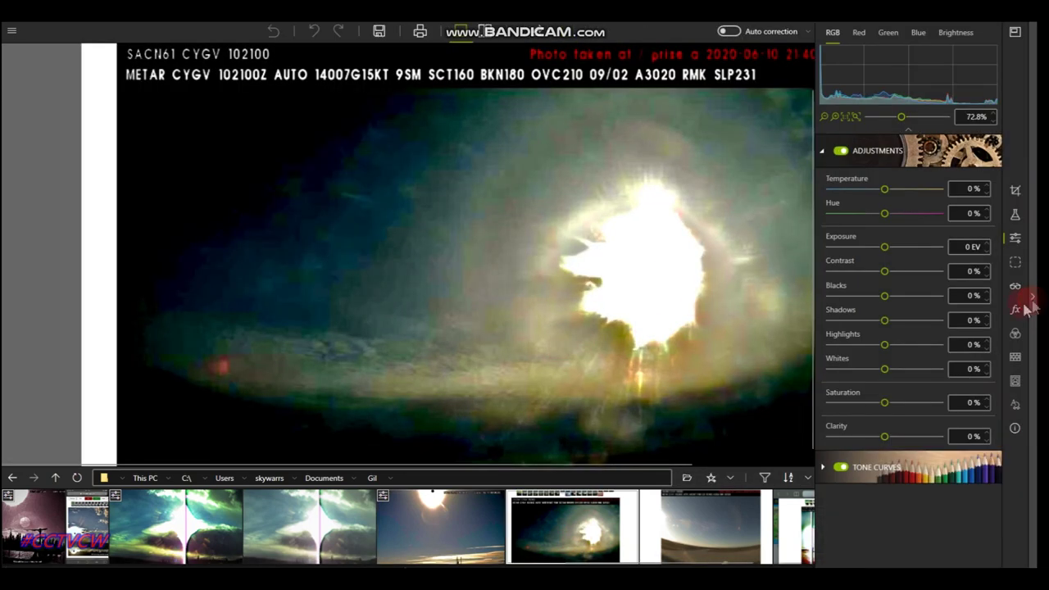
{"action": "left_click", "coordinate": [1016, 215]}
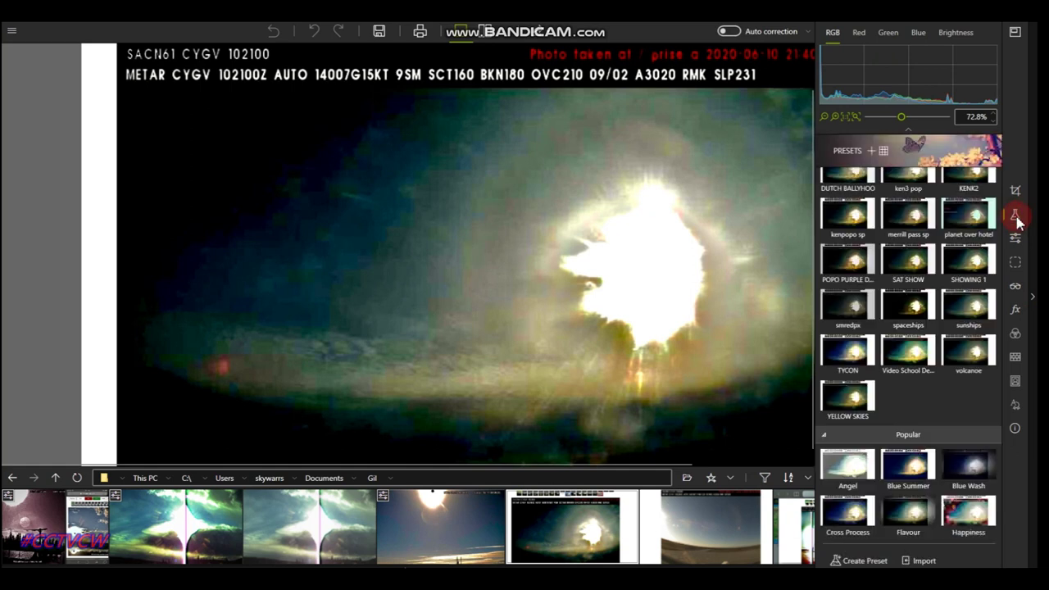
{"action": "scroll", "coordinate": [949, 246], "scroll_direction": "up", "scroll_amount": 4}
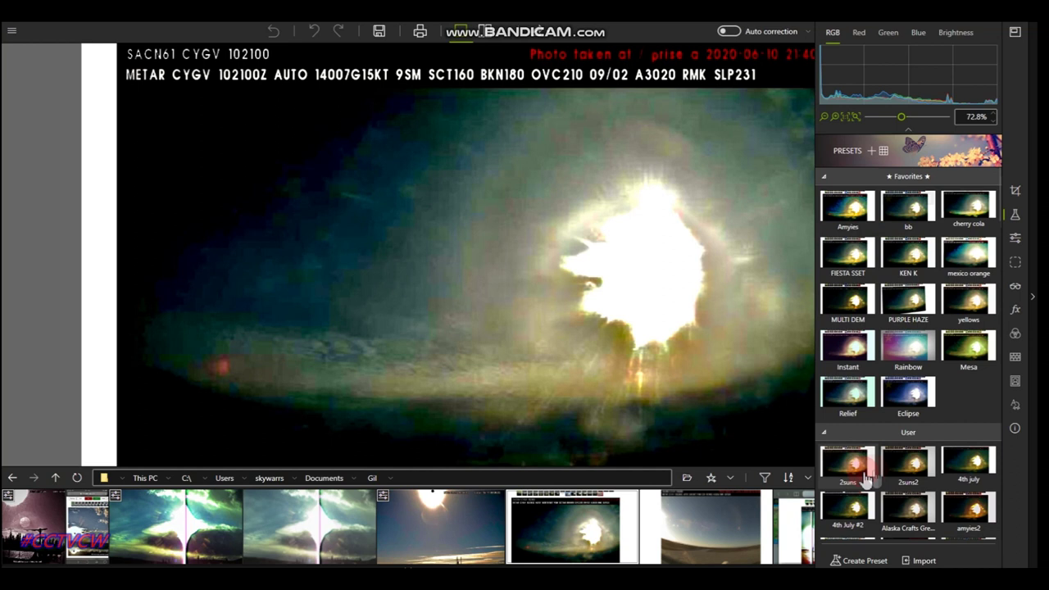
- Try the 2suns user preset on the CYGV photo and examine the bright area around the sun
{"action": "left_click", "coordinate": [849, 481]}
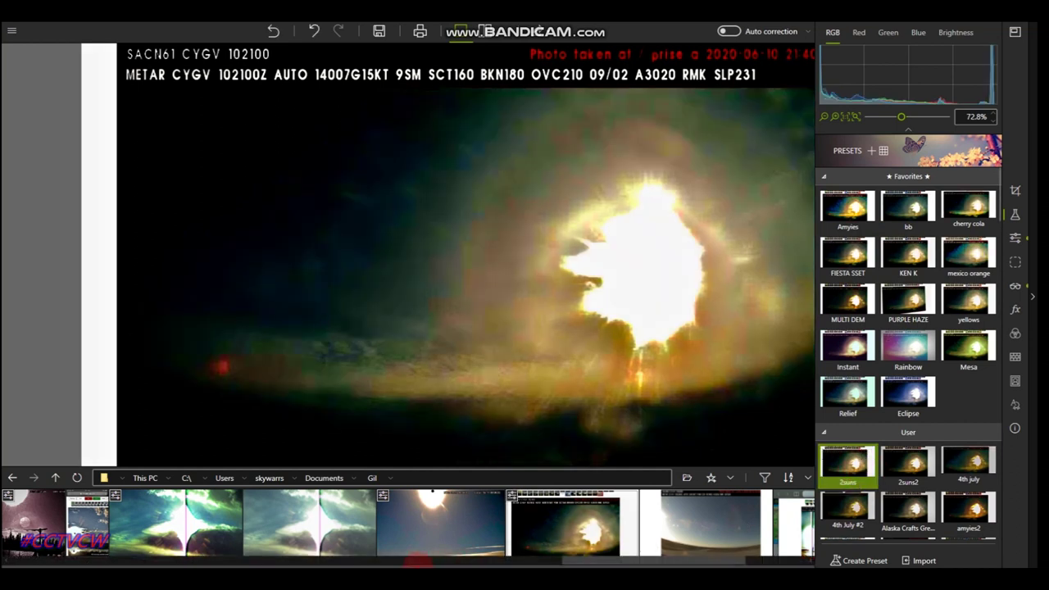
{"action": "scroll", "coordinate": [464, 431], "scroll_direction": "down", "scroll_amount": 5}
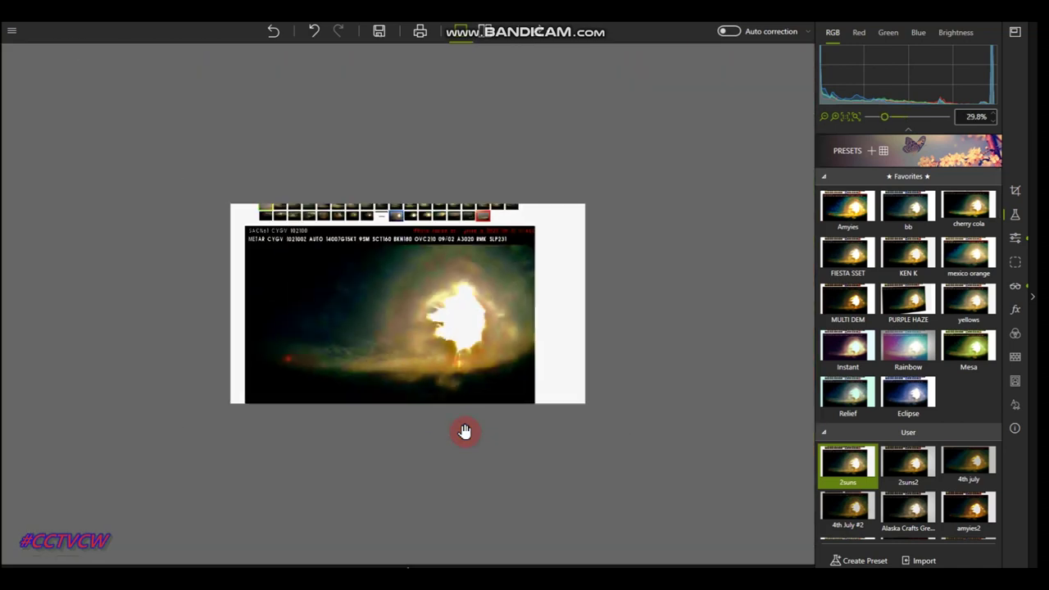
{"action": "scroll", "coordinate": [464, 430], "scroll_direction": "up", "scroll_amount": 5}
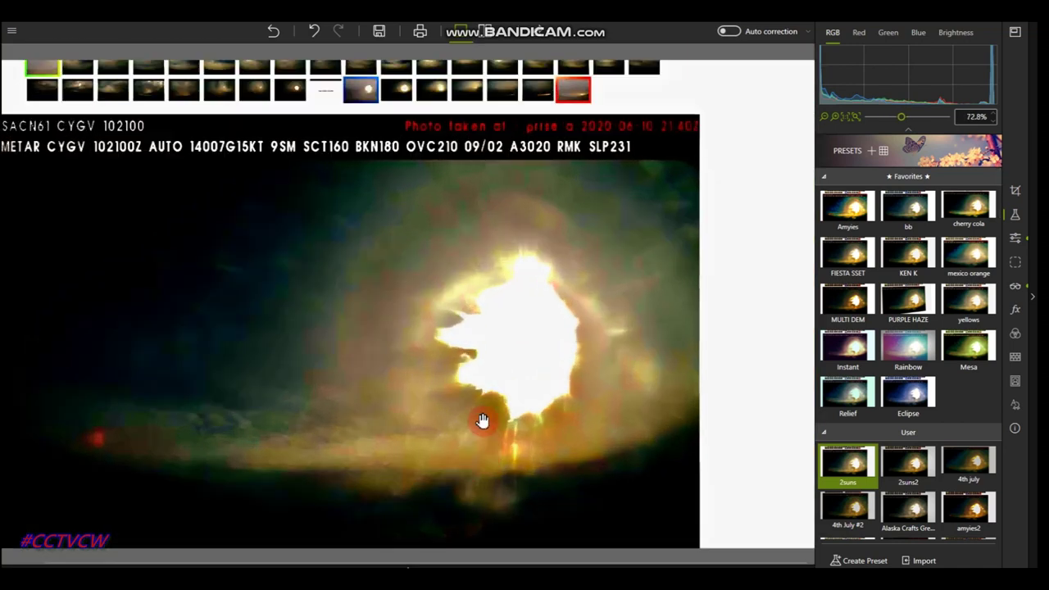
{"action": "left_click_drag", "start_coordinate": [536, 218], "coordinate": [500, 153]}
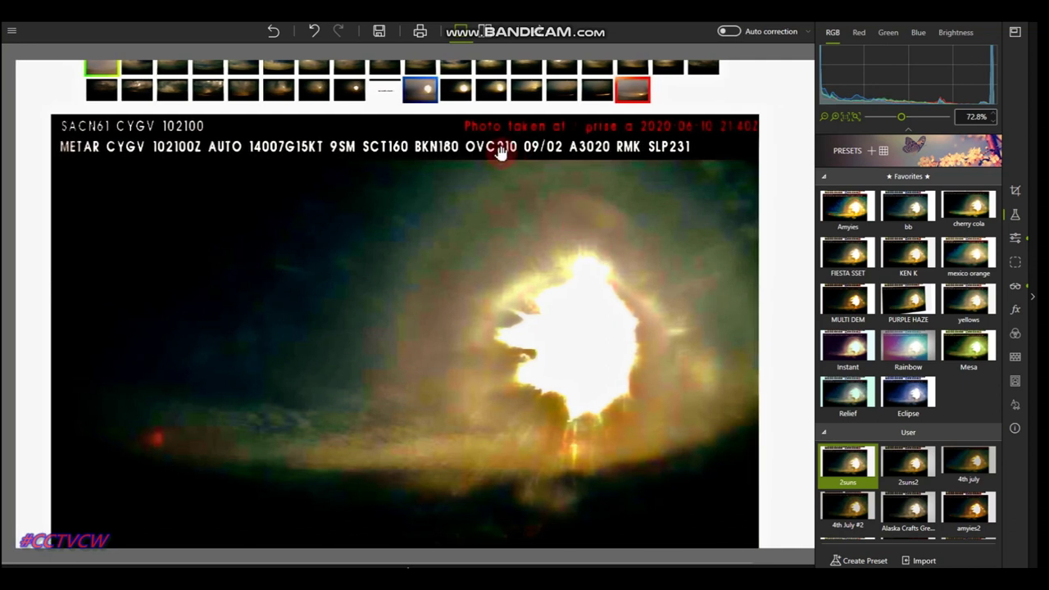
{"action": "scroll", "coordinate": [472, 205], "scroll_direction": "up", "scroll_amount": 2}
{"action": "scroll", "coordinate": [500, 208], "scroll_direction": "down", "scroll_amount": 2}
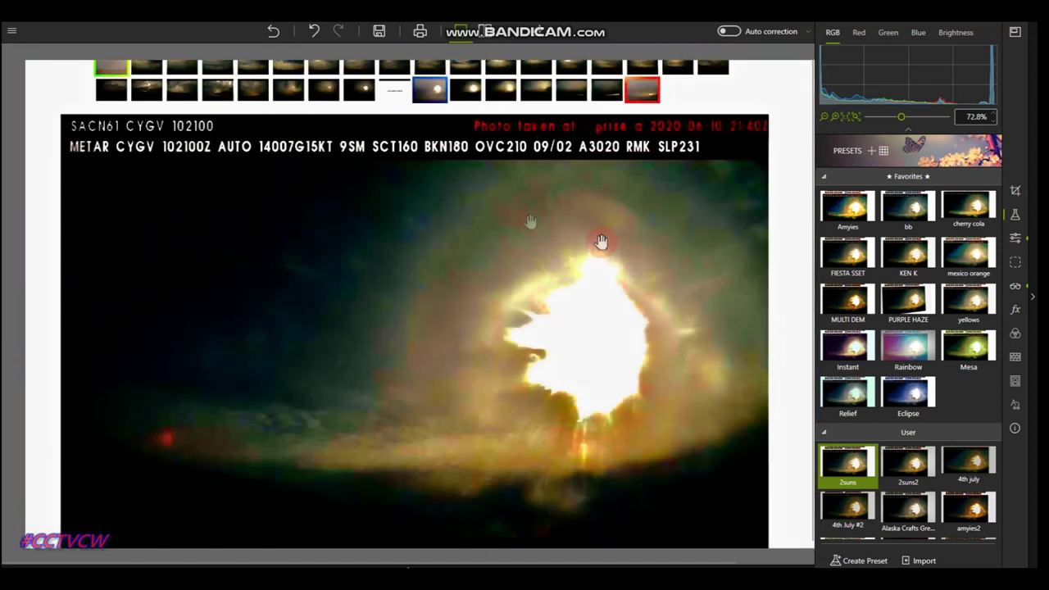
- Try the cherry cola preset, then reset the photo and apply the amyies2 user preset instead
{"action": "left_click", "coordinate": [976, 210]}
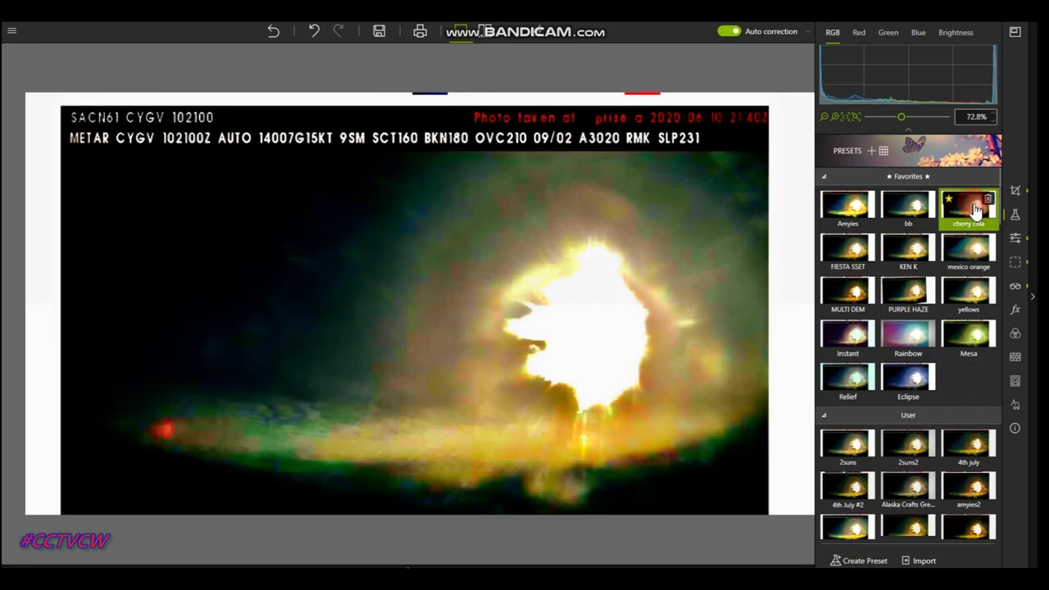
{"action": "left_click", "coordinate": [273, 31]}
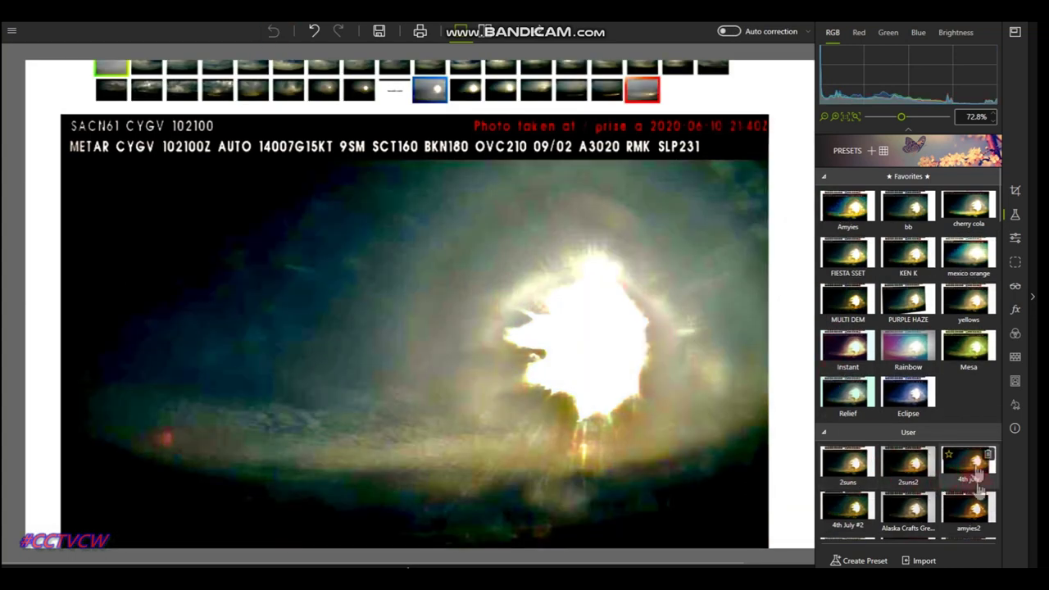
{"action": "left_click", "coordinate": [975, 518]}
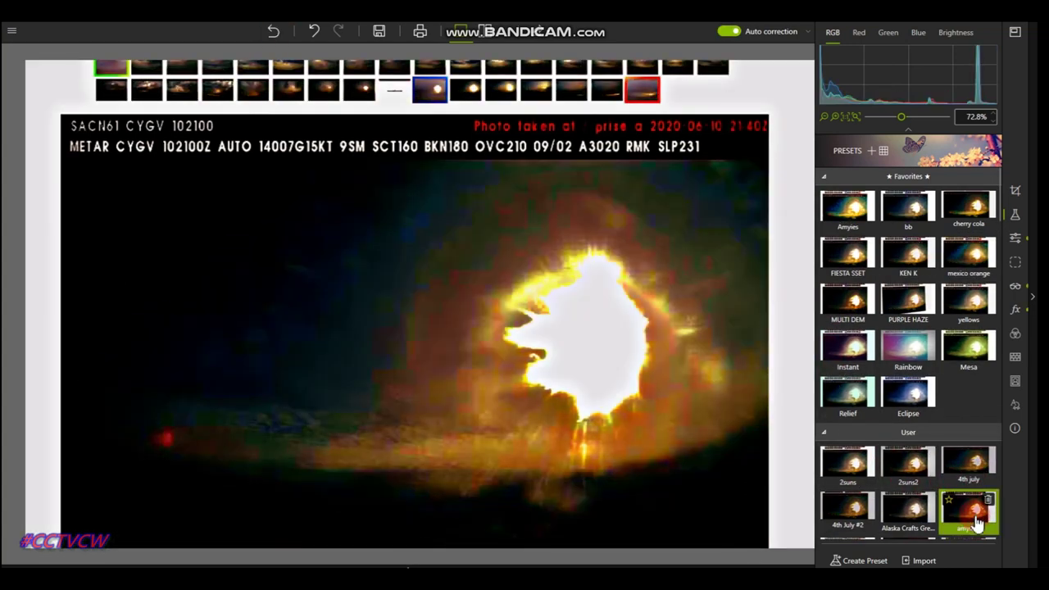
- Try the SHOWING 1, 4th July #2 and 2suns user presets in turn on the CYGV photo
{"action": "scroll", "coordinate": [958, 512], "scroll_direction": "down", "scroll_amount": 5}
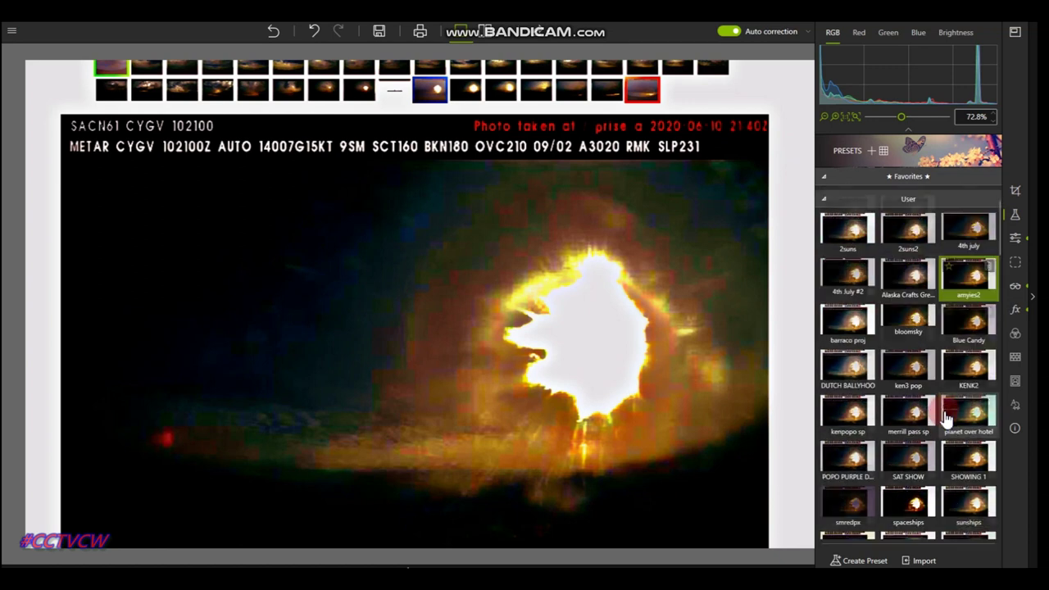
{"action": "left_click", "coordinate": [975, 461]}
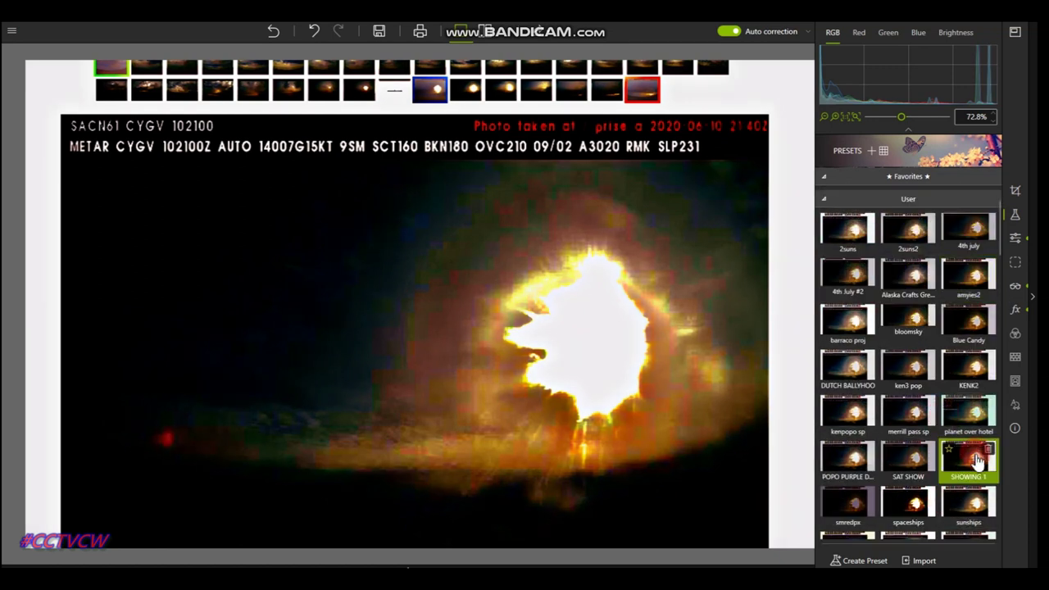
{"action": "left_click", "coordinate": [841, 281]}
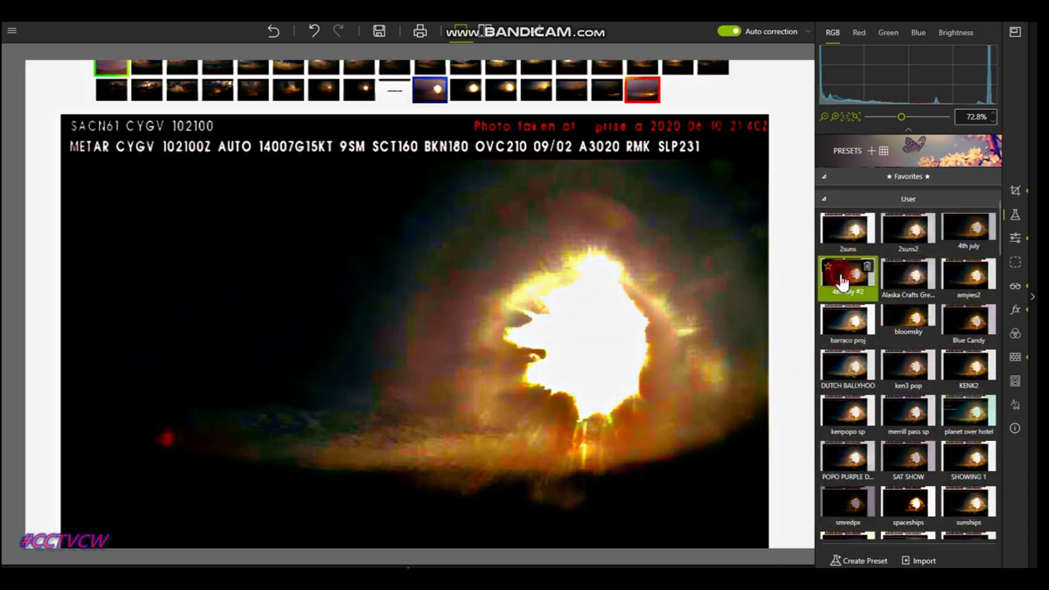
{"action": "left_click", "coordinate": [847, 234]}
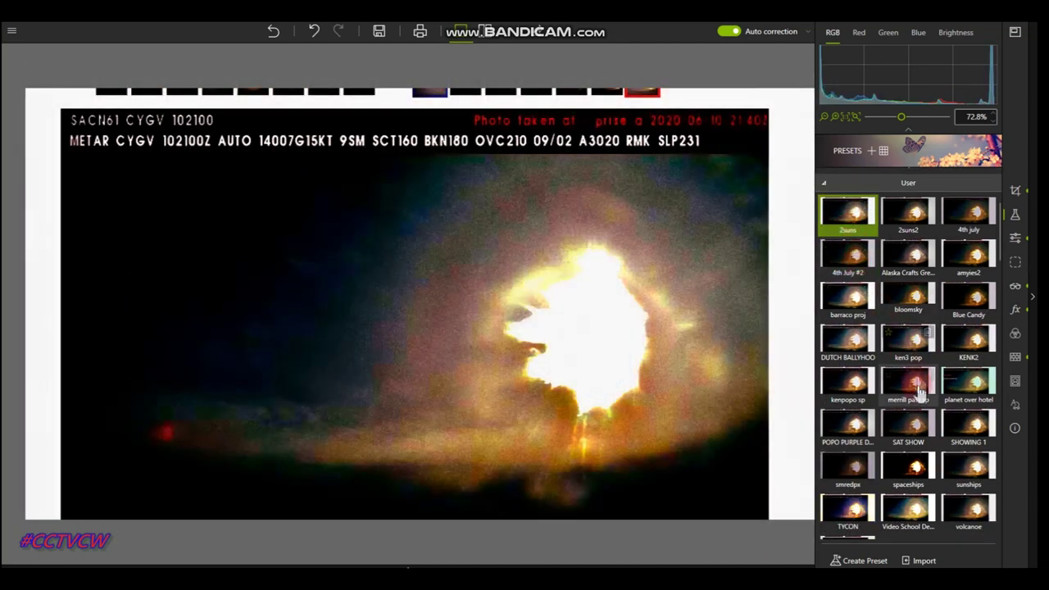
- Apply the planet over hotel user preset to the CYGV photo and examine the bright area around the sun
{"action": "left_click", "coordinate": [975, 392]}
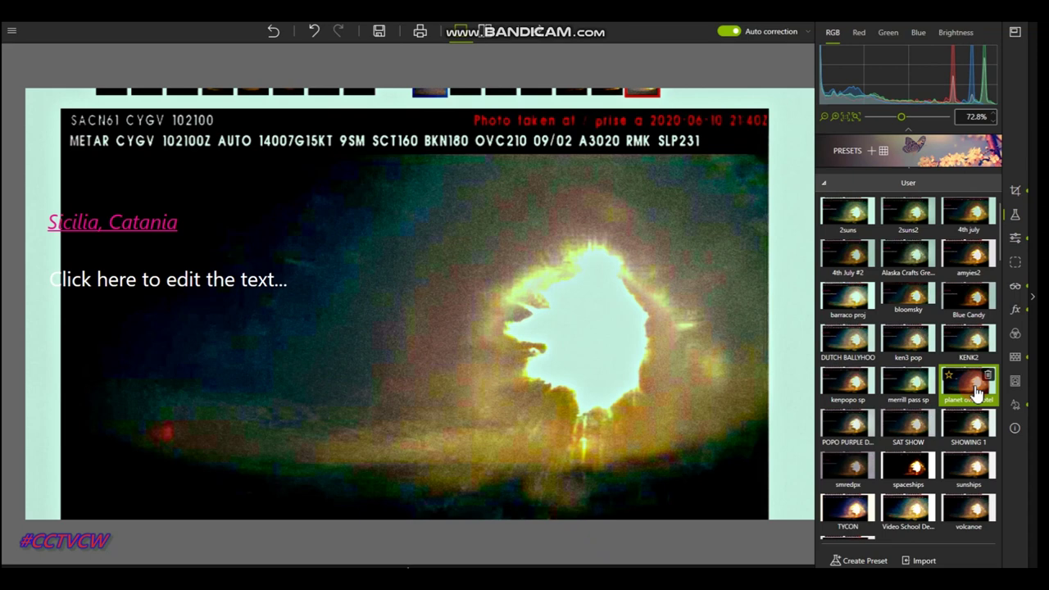
{"action": "scroll", "coordinate": [577, 298], "scroll_direction": "down", "scroll_amount": 3}
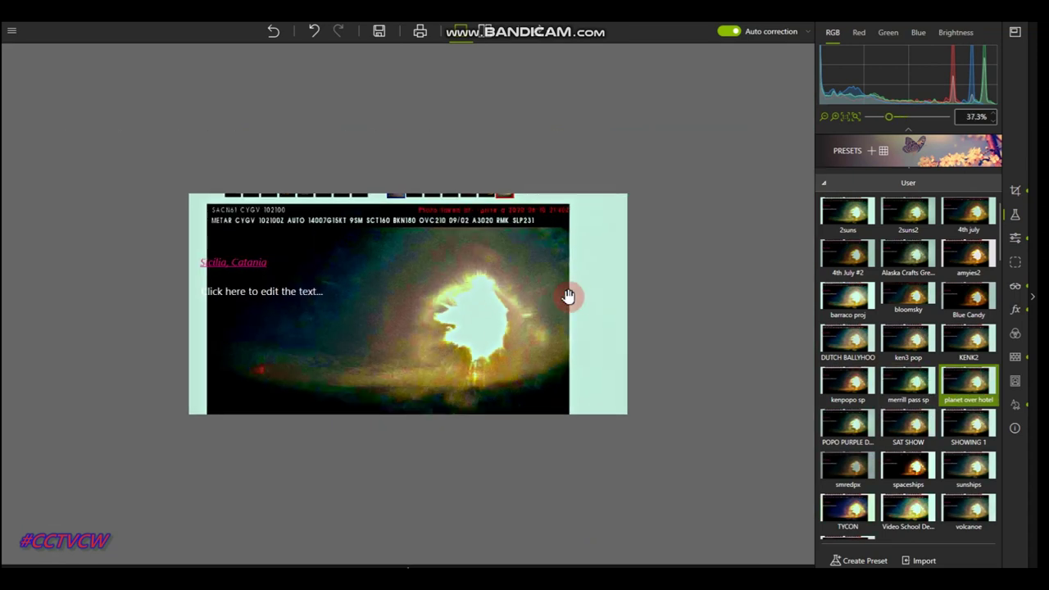
{"action": "scroll", "coordinate": [568, 296], "scroll_direction": "up", "scroll_amount": 3}
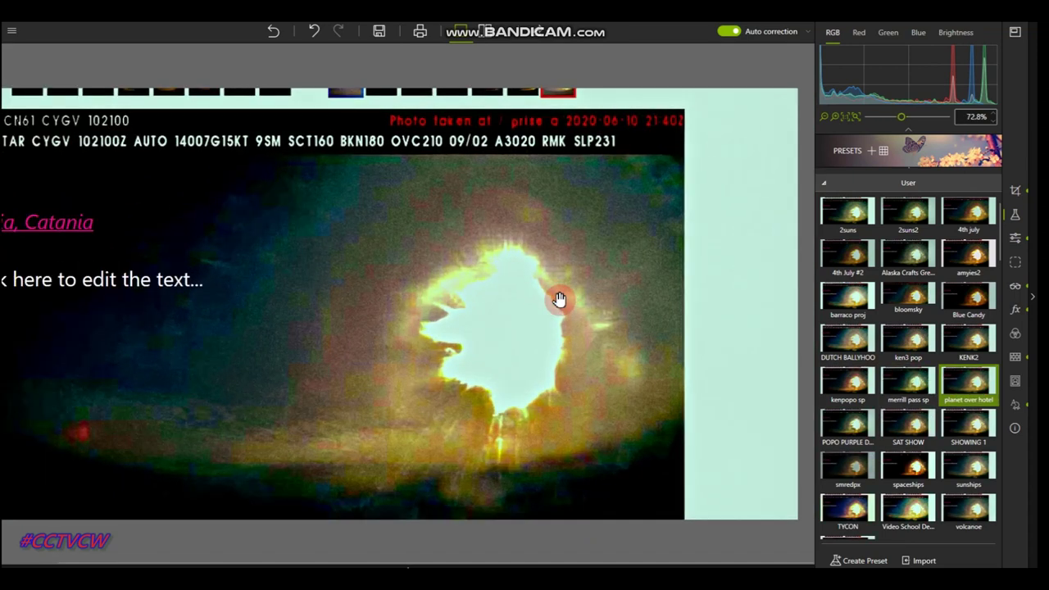
{"action": "scroll", "coordinate": [559, 299], "scroll_direction": "up", "scroll_amount": 2}
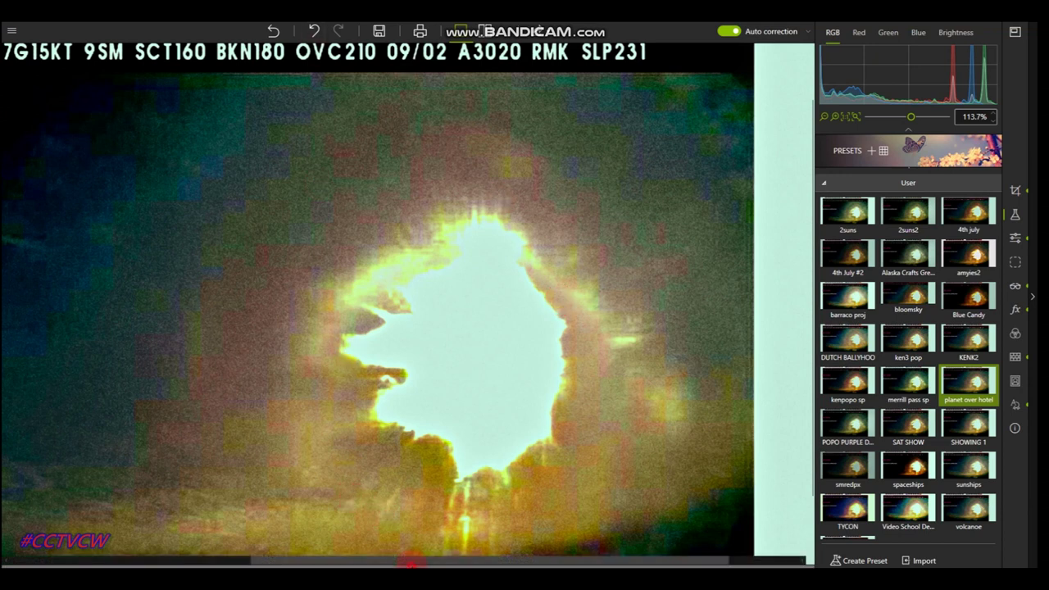
- View the CYAY and CYHK photos in the Gil folder and open the CYPD webcam photo dated 2020-06-17
{"action": "mouse_move", "coordinate": [410, 563]}
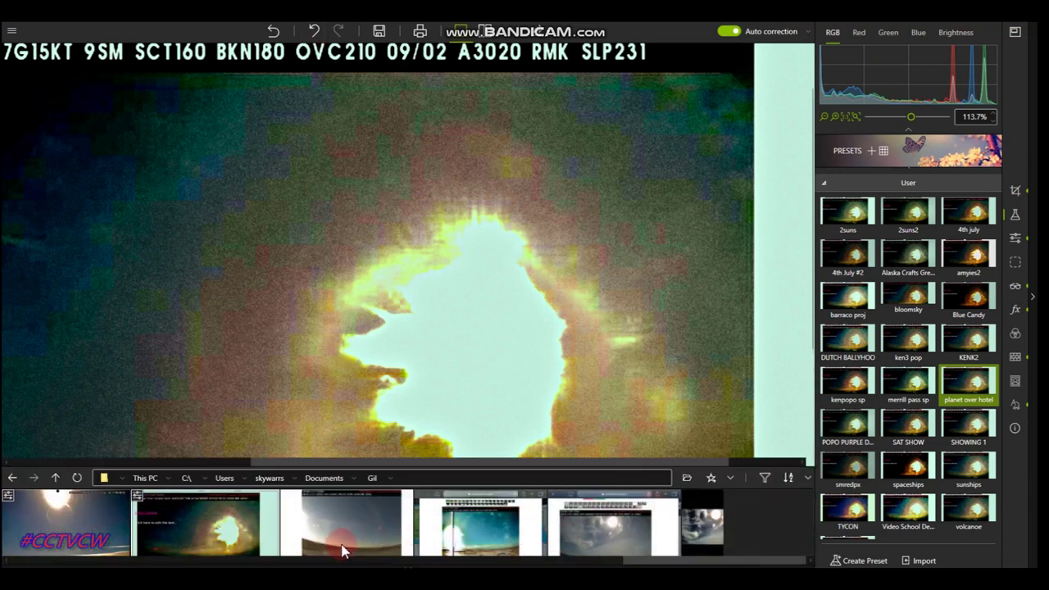
{"action": "left_click", "coordinate": [342, 547]}
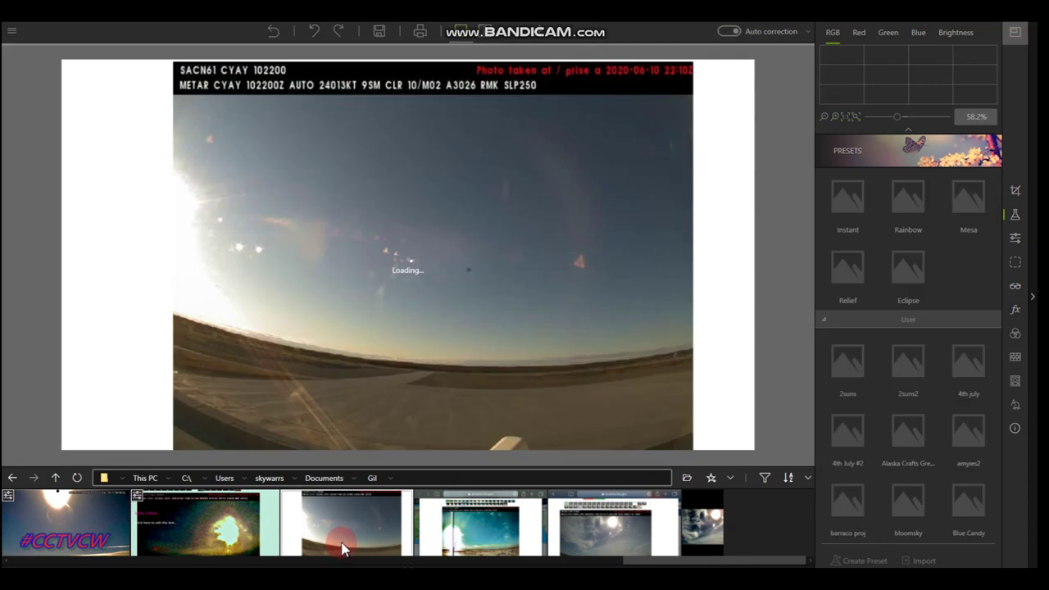
{"action": "left_click", "coordinate": [476, 539]}
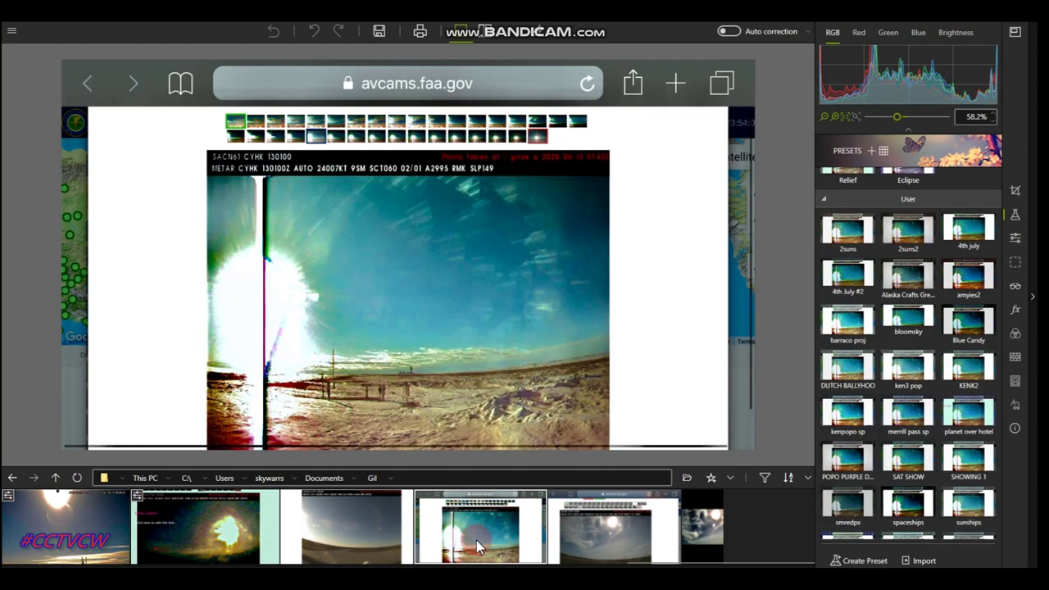
{"action": "left_click", "coordinate": [607, 540]}
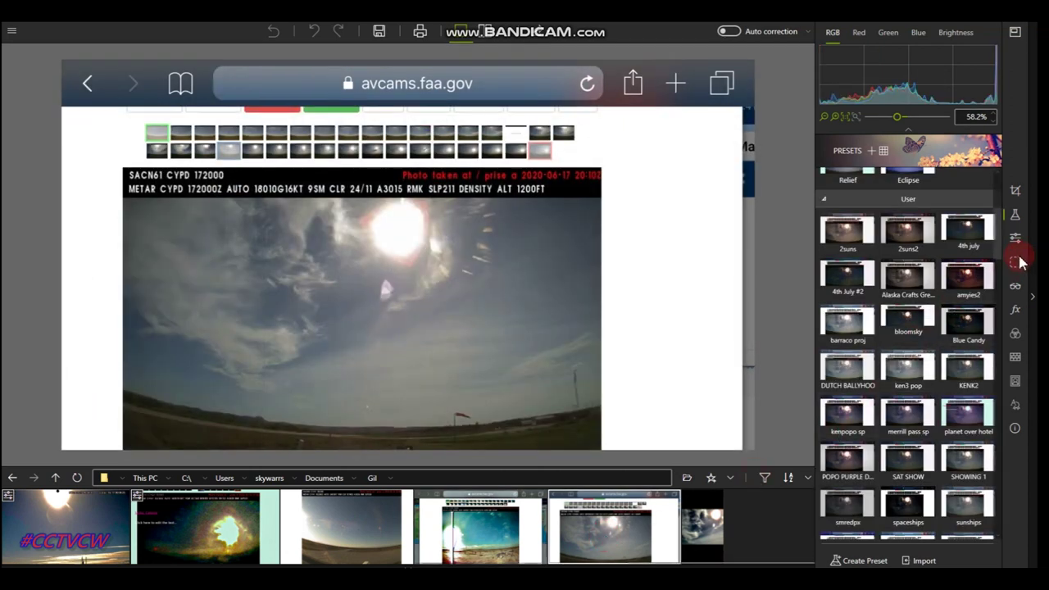
- Try the 2suns and ken3 pop user presets on the CYPD photo, inspecting the clouds beside the sun
{"action": "left_click", "coordinate": [854, 244]}
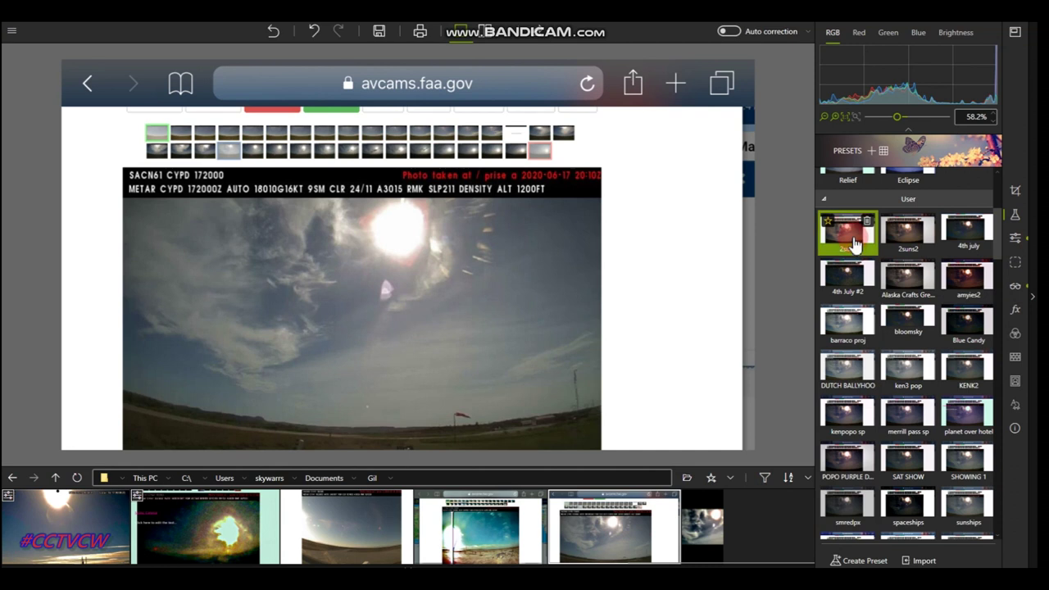
{"action": "scroll", "coordinate": [247, 271], "scroll_direction": "up", "scroll_amount": 5}
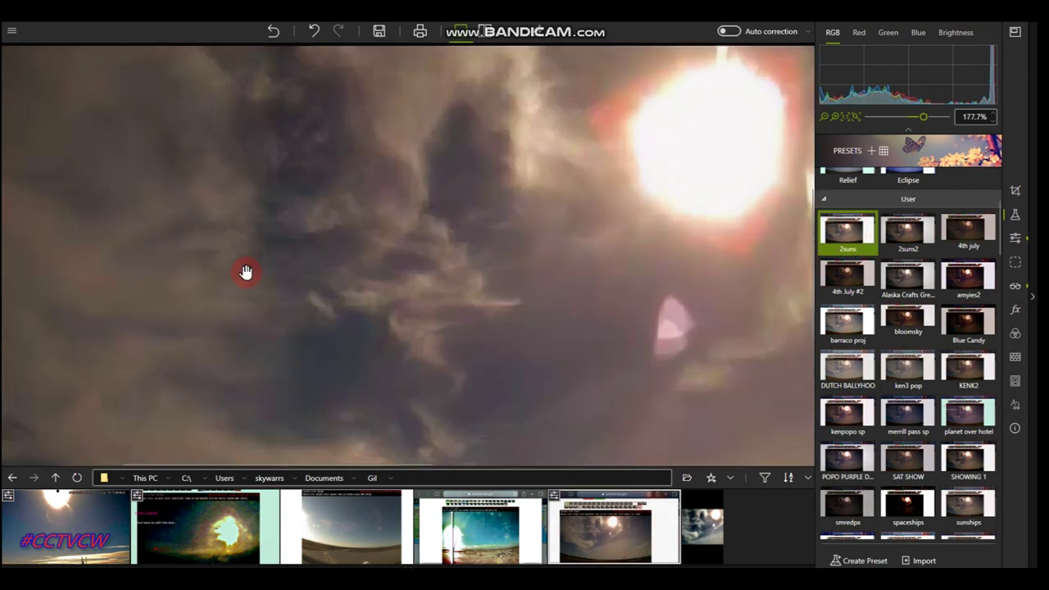
{"action": "scroll", "coordinate": [246, 272], "scroll_direction": "down", "scroll_amount": 1}
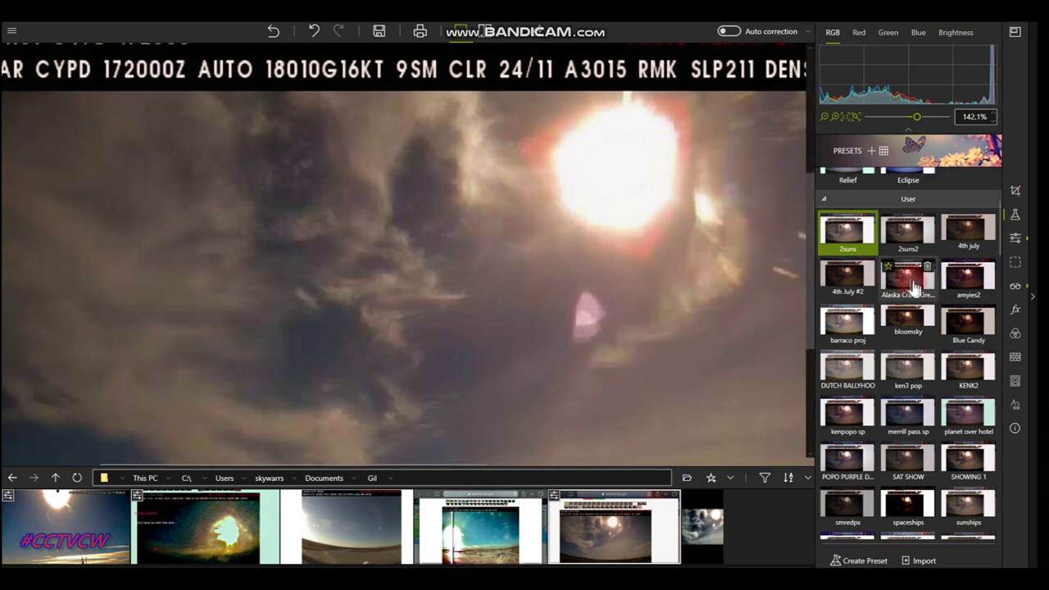
{"action": "left_click", "coordinate": [903, 377]}
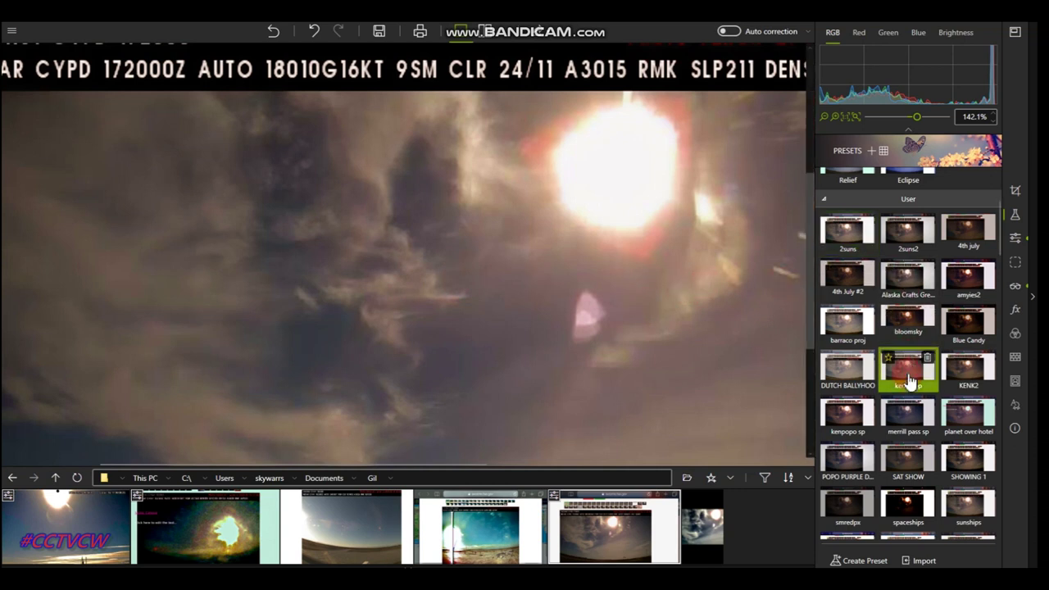
- Apply the barraco proj user preset to the CYPD photo and examine the clouds beside the sun
{"action": "left_click", "coordinate": [846, 335]}
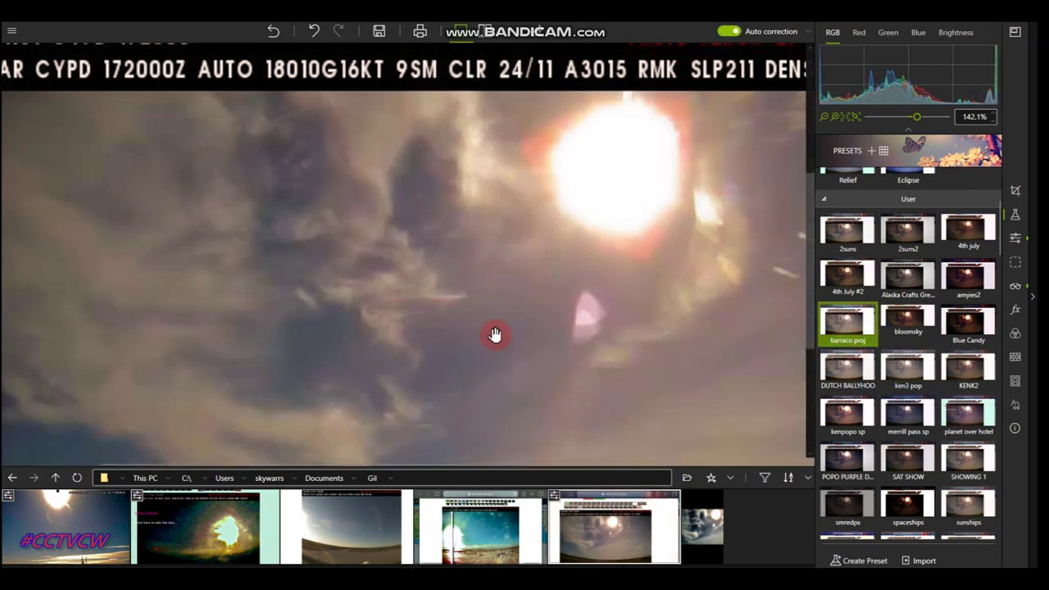
{"action": "scroll", "coordinate": [473, 311], "scroll_direction": "down", "scroll_amount": 4}
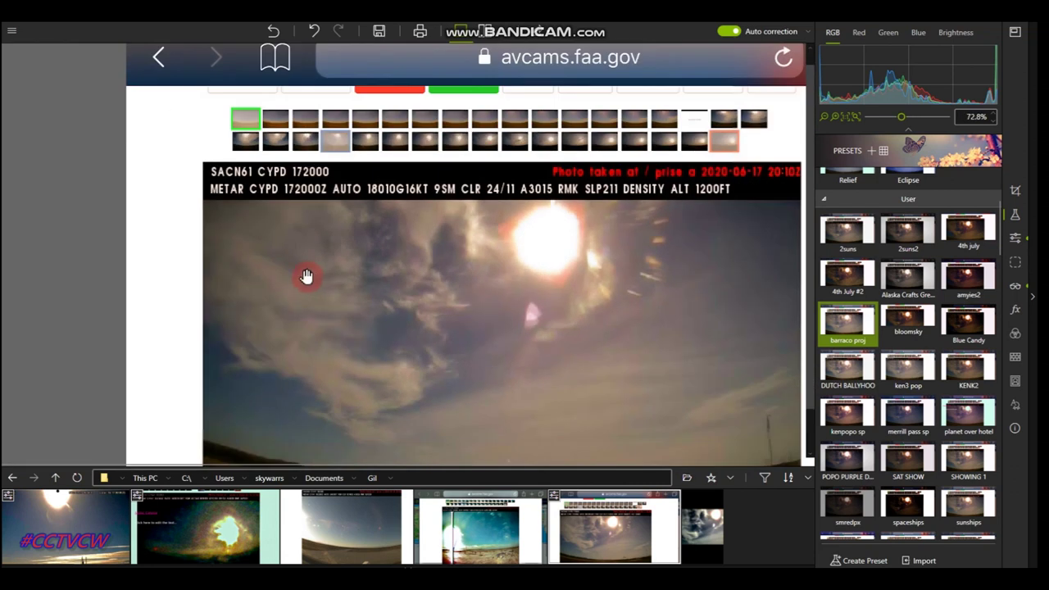
{"action": "scroll", "coordinate": [306, 277], "scroll_direction": "up", "scroll_amount": 5}
{"action": "scroll", "coordinate": [719, 312], "scroll_direction": "up", "scroll_amount": 3}
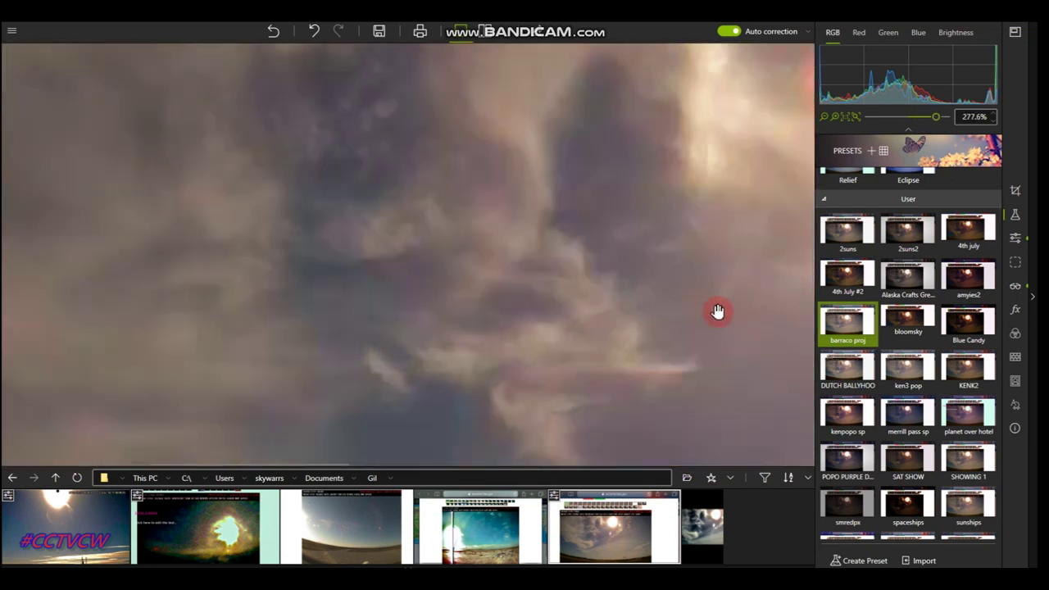
- Set the Dehaze amount of the CYPD photo to 50%
{"action": "left_click", "coordinate": [1016, 291]}
{"action": "left_click", "coordinate": [869, 360]}
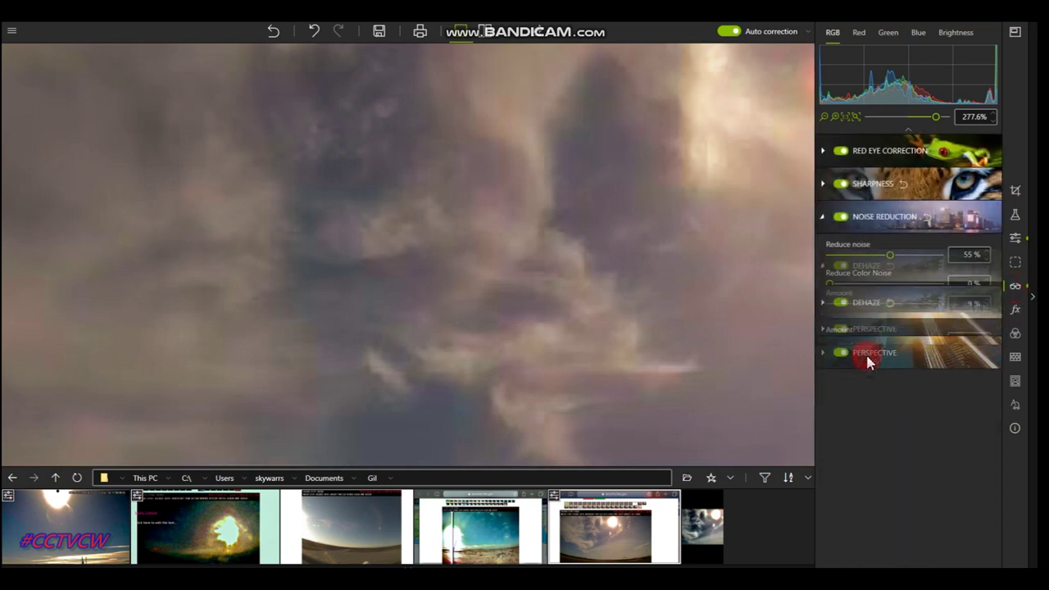
{"action": "left_click", "coordinate": [888, 290]}
{"action": "left_click_drag", "start_coordinate": [890, 293], "coordinate": [914, 296]}
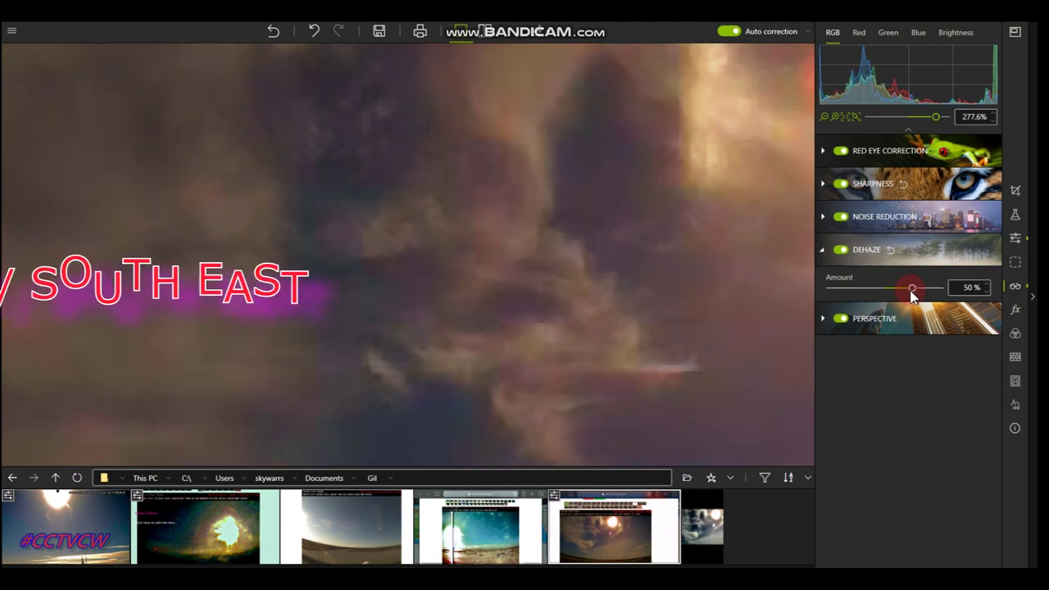
- Save the edited CYPD photo at original size as IMG_2869_InPixio.png in the New folder inside Gil
{"action": "scroll", "coordinate": [596, 272], "scroll_direction": "down", "scroll_amount": 5}
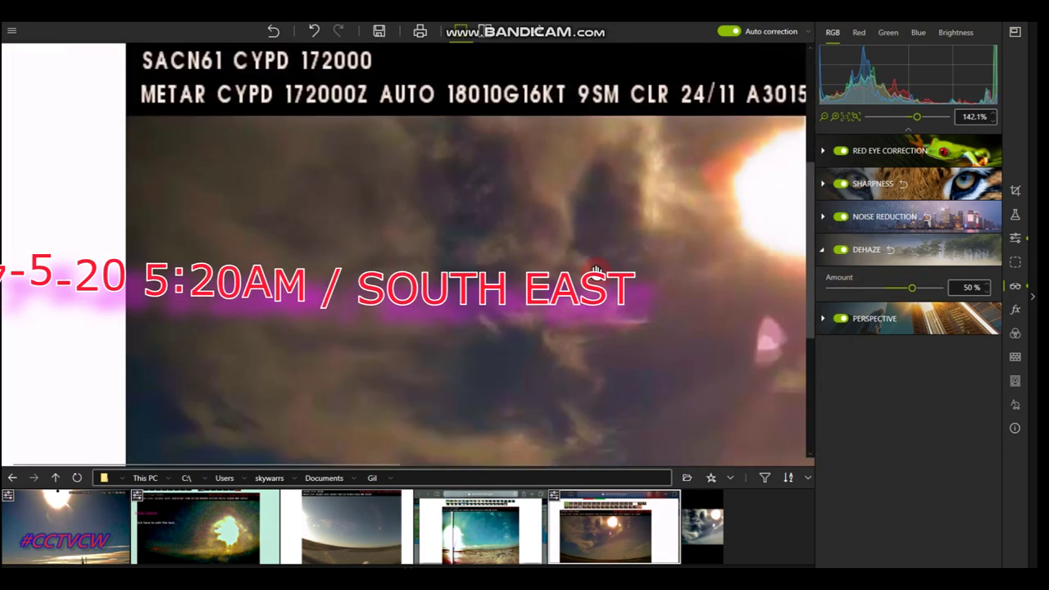
{"action": "left_click_drag", "start_coordinate": [633, 345], "coordinate": [494, 292]}
{"action": "left_click", "coordinate": [372, 37]}
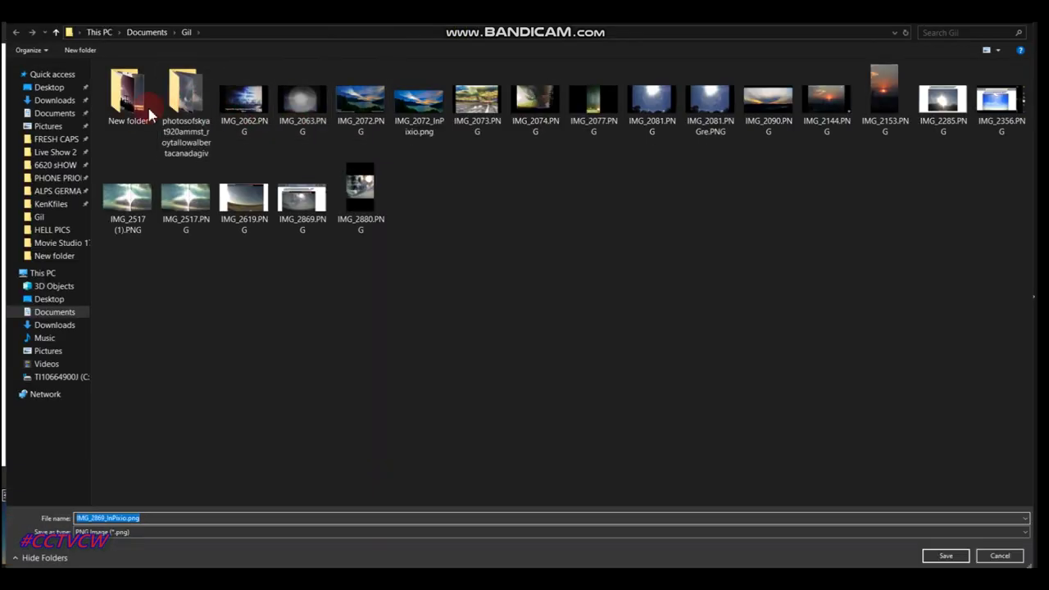
{"action": "left_click", "coordinate": [131, 120]}
{"action": "double_click", "coordinate": [131, 119]}
{"action": "left_click", "coordinate": [941, 557]}
{"action": "key", "text": "ctrl+s"}
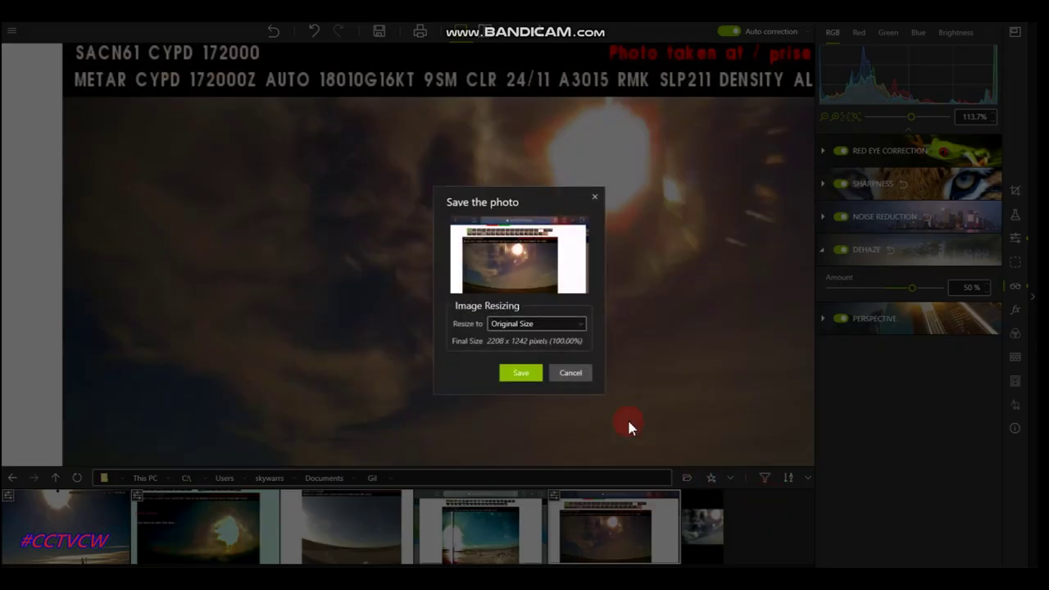
{"action": "left_click", "coordinate": [518, 369]}
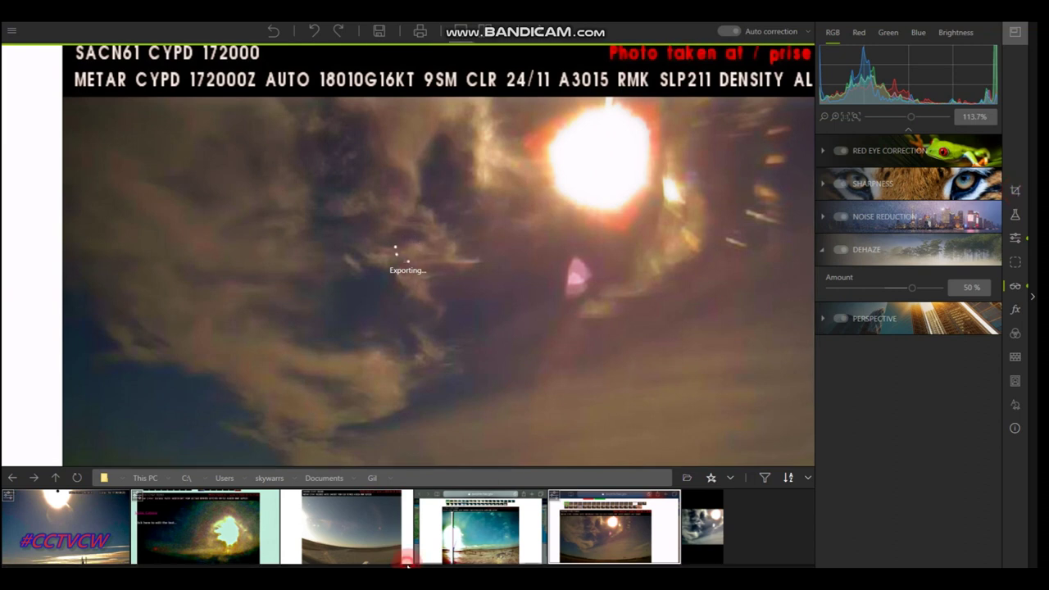
- Crop the screenshot with a custom ratio to just the webcam picture and its caption bar, about 1520 × 899 px
{"action": "left_click", "coordinate": [1016, 193]}
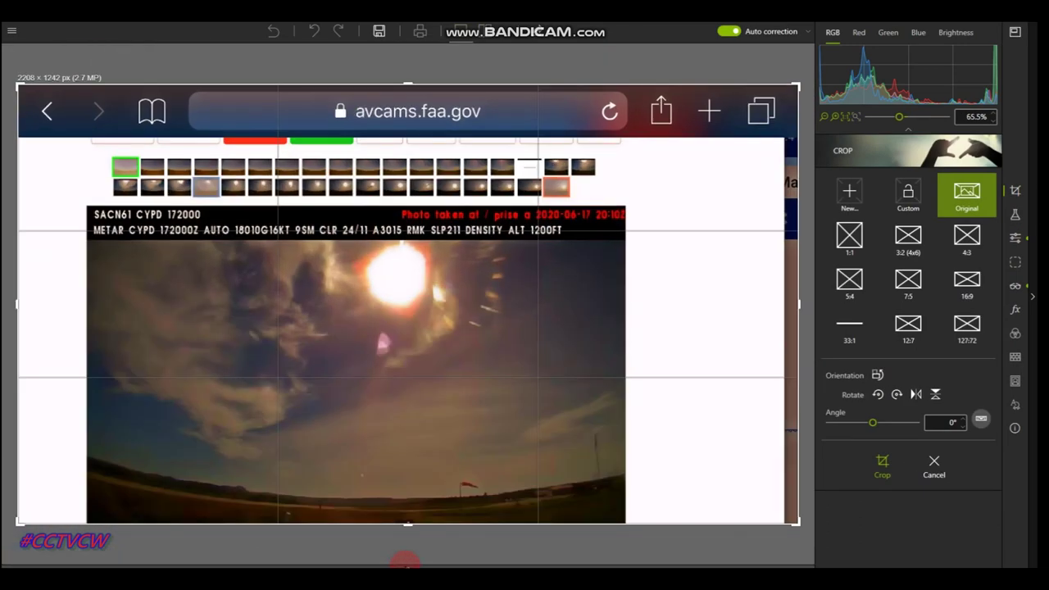
{"action": "scroll", "coordinate": [516, 442], "scroll_direction": "up", "scroll_amount": 3}
{"action": "scroll", "coordinate": [668, 242], "scroll_direction": "up", "scroll_amount": 2}
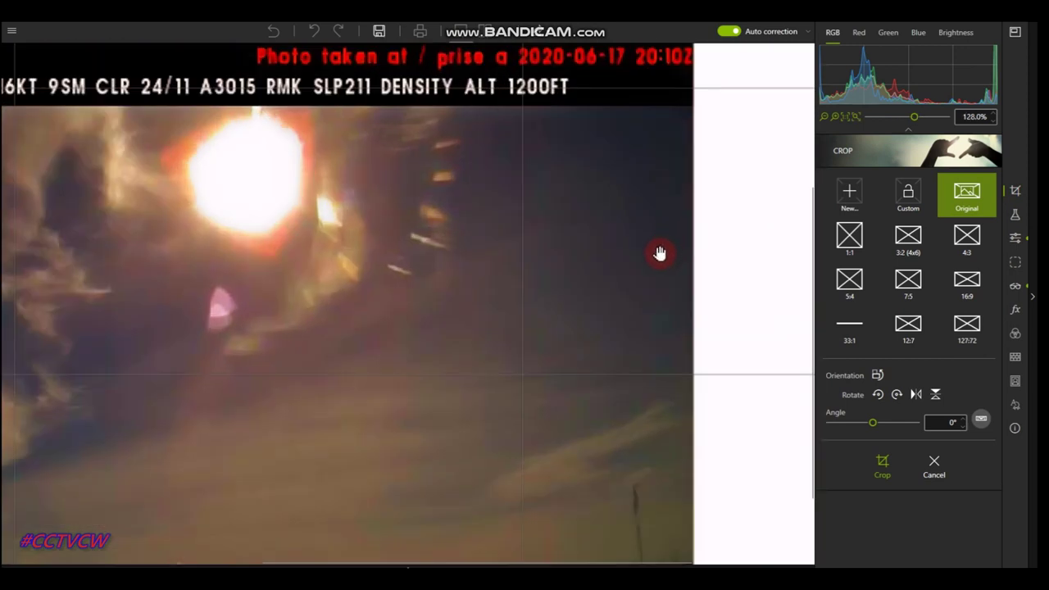
{"action": "scroll", "coordinate": [628, 277], "scroll_direction": "down", "scroll_amount": 5}
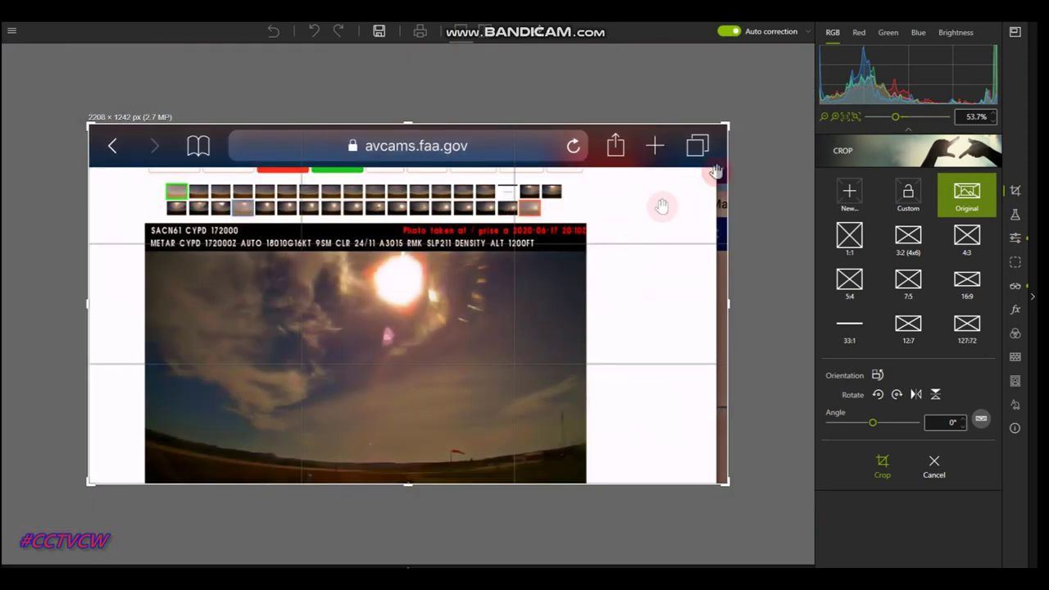
{"action": "left_click_drag", "start_coordinate": [730, 123], "coordinate": [614, 199]}
{"action": "left_click", "coordinate": [906, 195]}
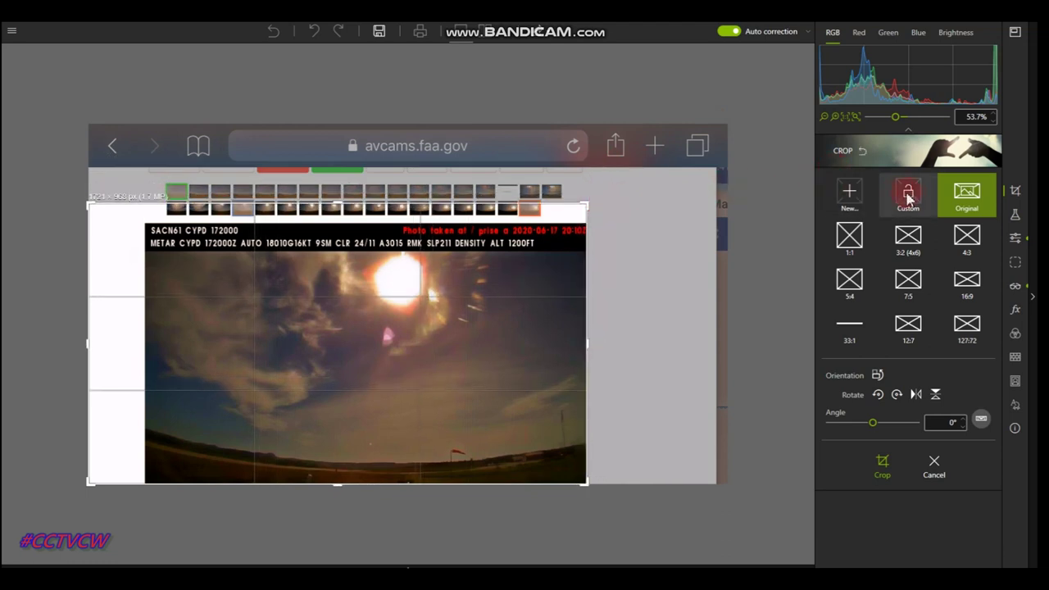
{"action": "left_click_drag", "start_coordinate": [339, 213], "coordinate": [337, 223]}
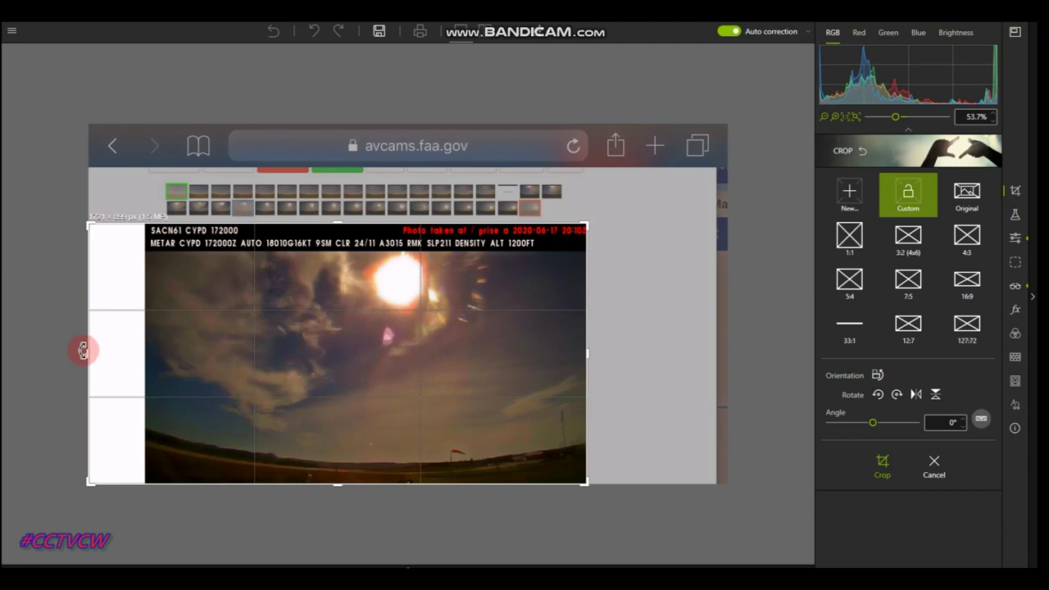
{"action": "left_click_drag", "start_coordinate": [86, 351], "coordinate": [143, 356]}
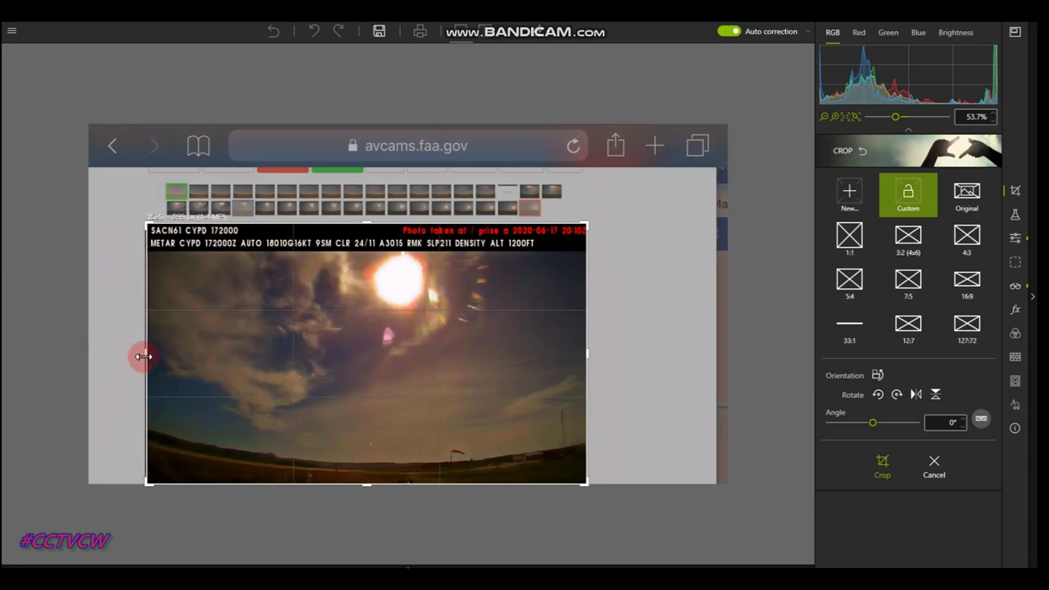
{"action": "left_click", "coordinate": [882, 466]}
{"action": "left_click", "coordinate": [899, 471]}
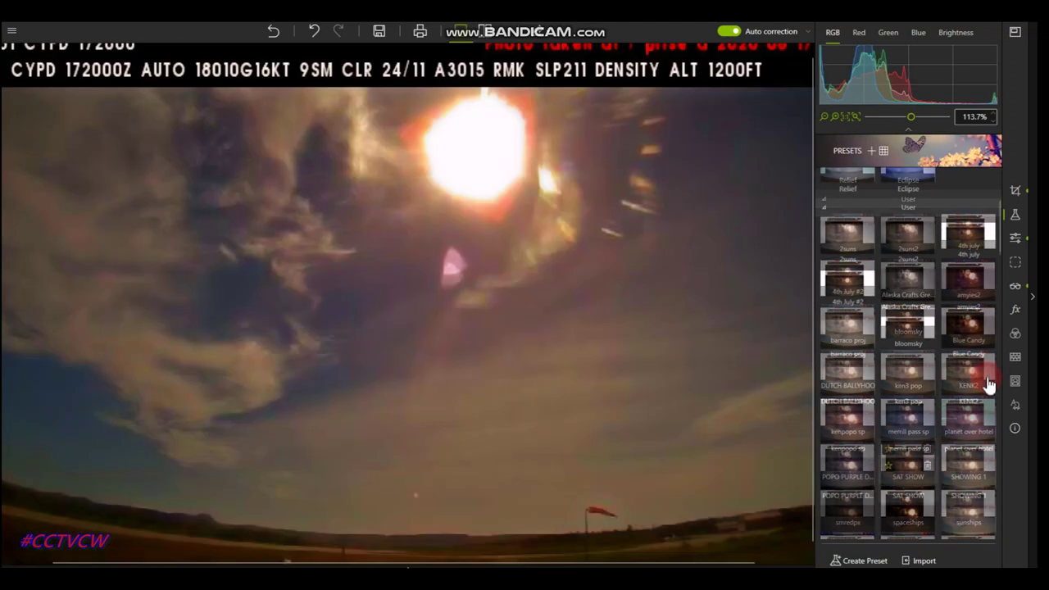
- Crop the photo further at its upper edge to remove the black caption bar with the METAR text
{"action": "scroll", "coordinate": [489, 347], "scroll_direction": "down", "scroll_amount": 5}
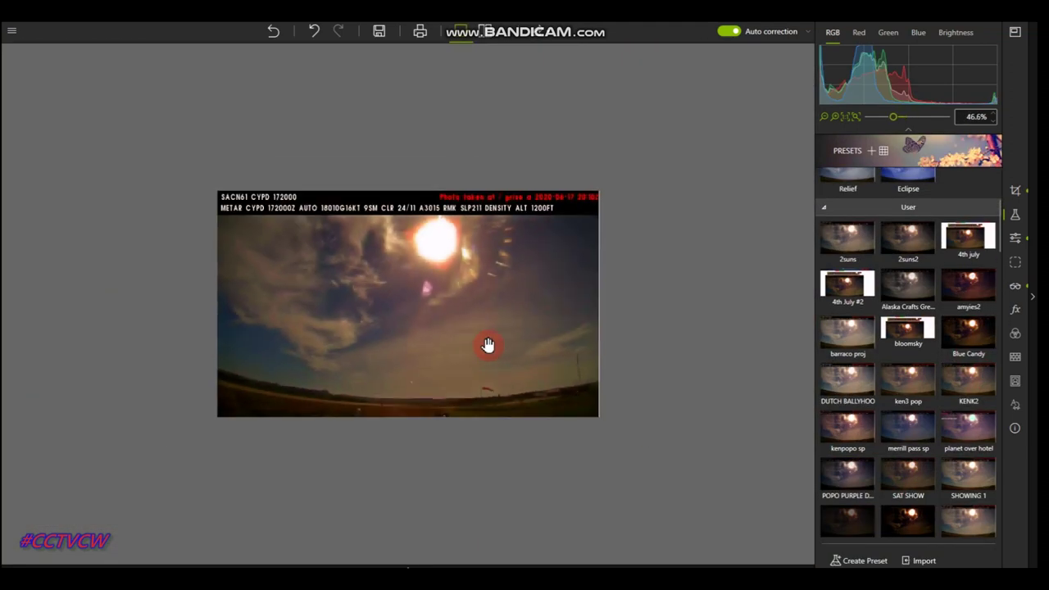
{"action": "left_click", "coordinate": [1015, 190]}
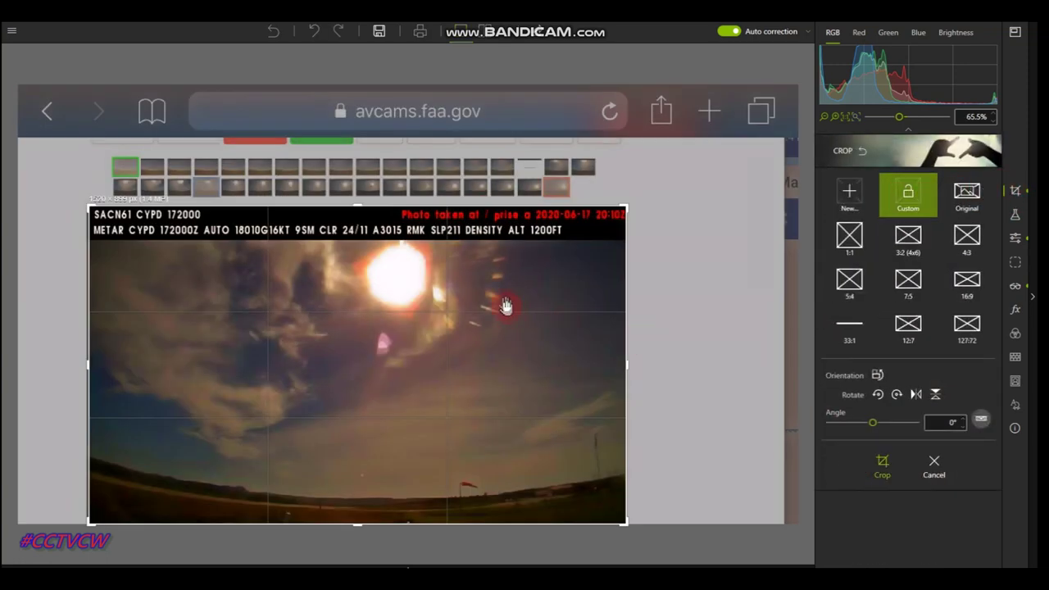
{"action": "left_click", "coordinate": [364, 214]}
{"action": "left_click_drag", "start_coordinate": [364, 214], "coordinate": [358, 241]}
{"action": "left_click", "coordinate": [884, 470]}
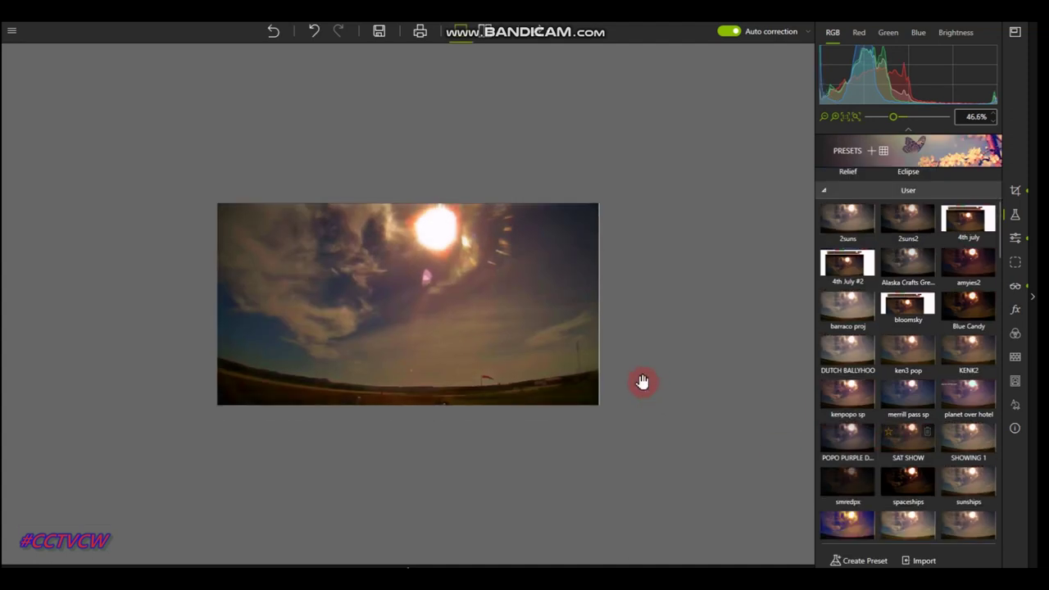
- Save the cropped photo at original size as IMG_2869_InPixio.pngFD.png in the New folder inside Gil
{"action": "scroll", "coordinate": [634, 352], "scroll_direction": "up", "scroll_amount": 3}
{"action": "scroll", "coordinate": [638, 351], "scroll_direction": "down", "scroll_amount": 2}
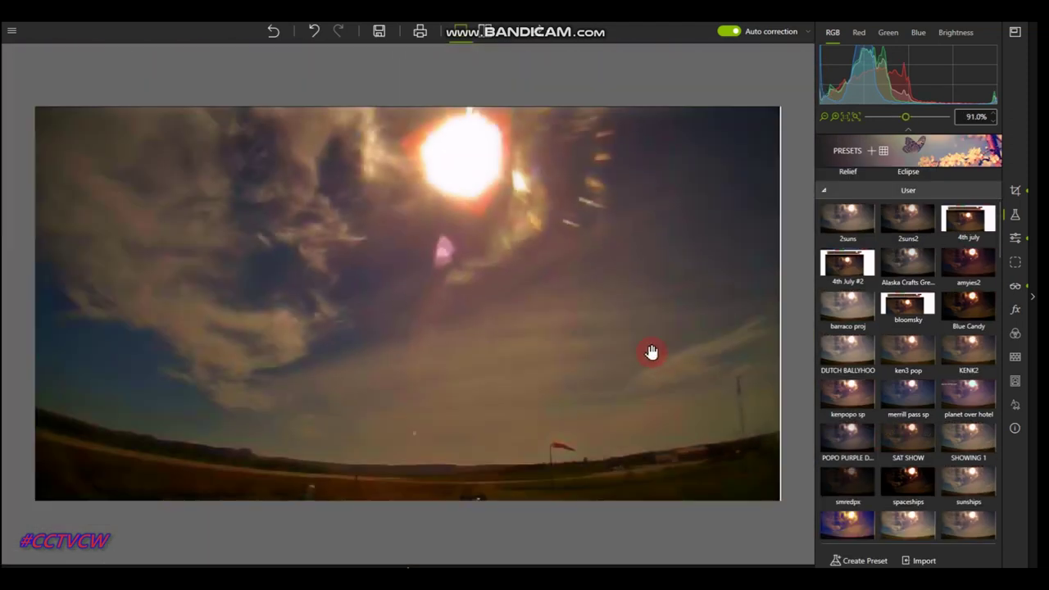
{"action": "left_click", "coordinate": [378, 32]}
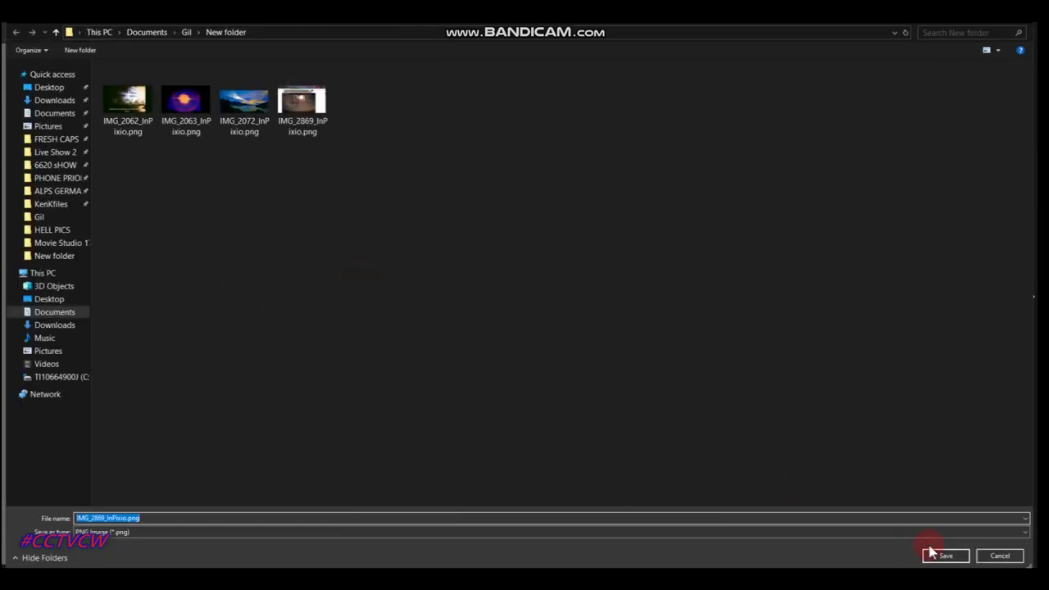
{"action": "left_click", "coordinate": [943, 555]}
{"action": "left_click", "coordinate": [625, 347]}
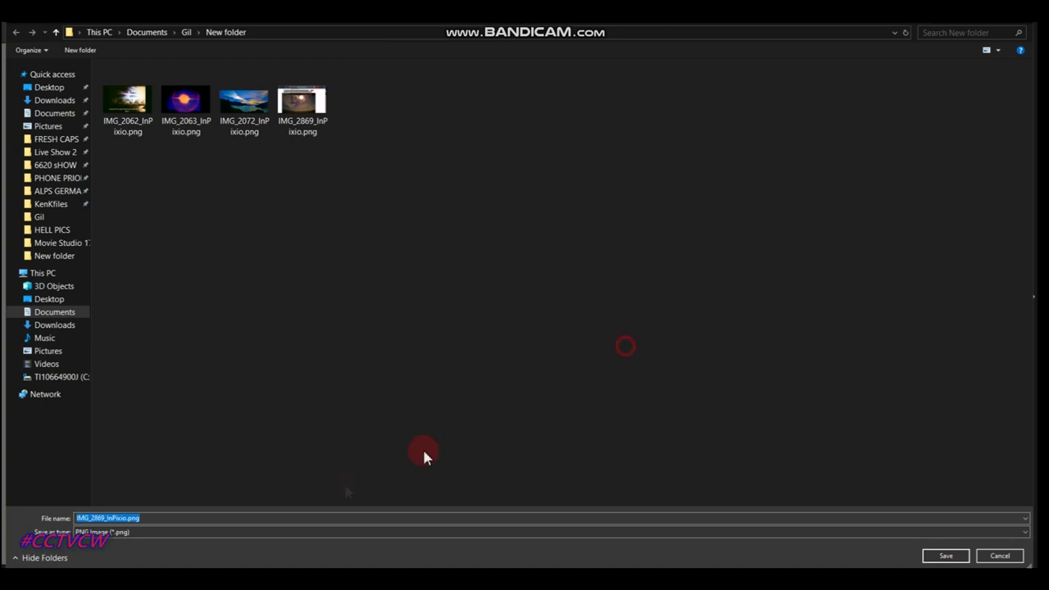
{"action": "left_click", "coordinate": [195, 520]}
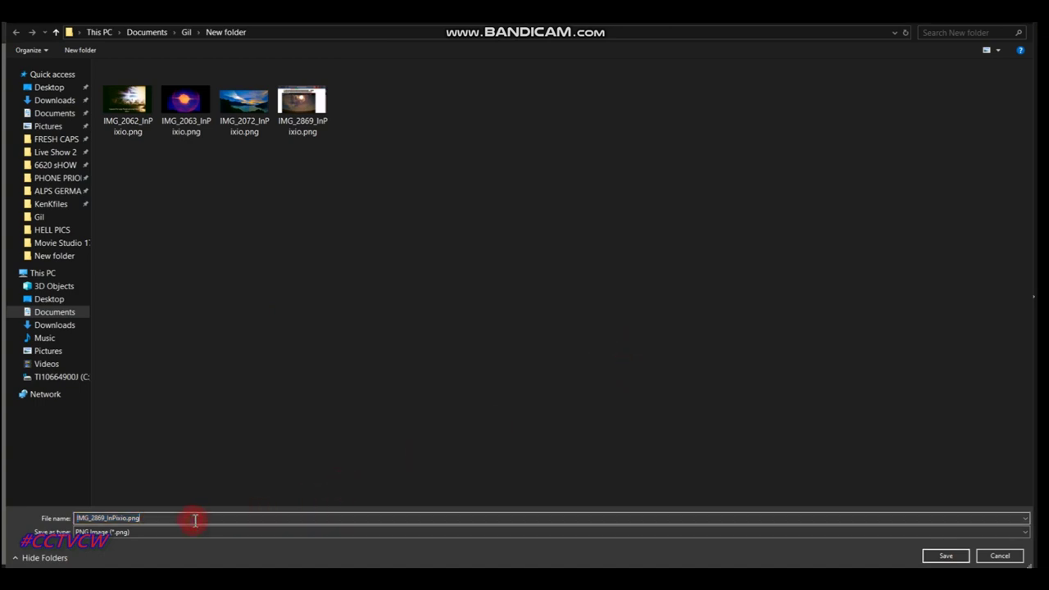
{"action": "type", "text": "FD"}
{"action": "left_click", "coordinate": [942, 556]}
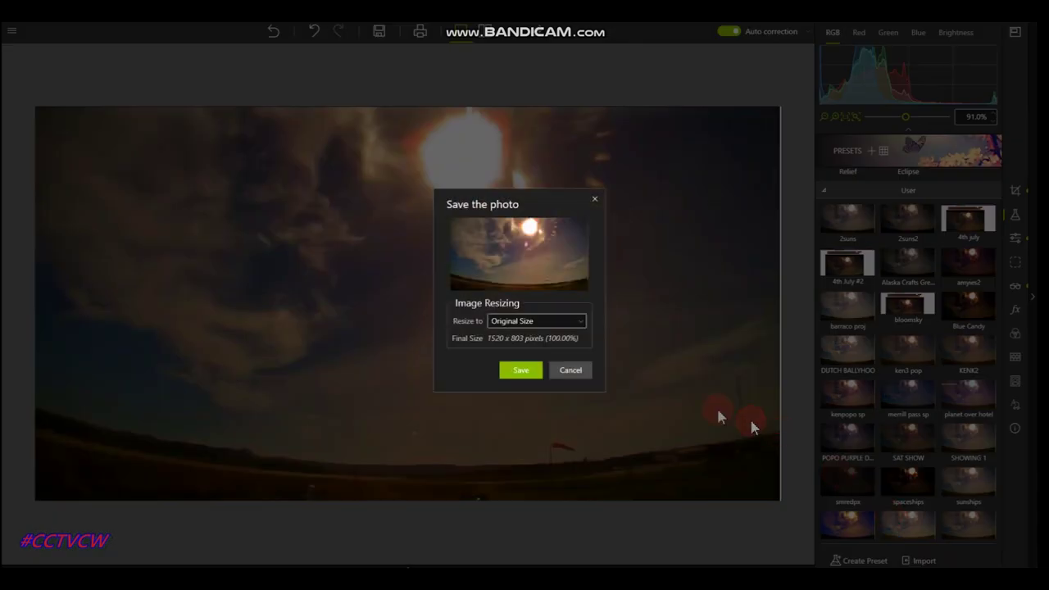
{"action": "left_click", "coordinate": [510, 371]}
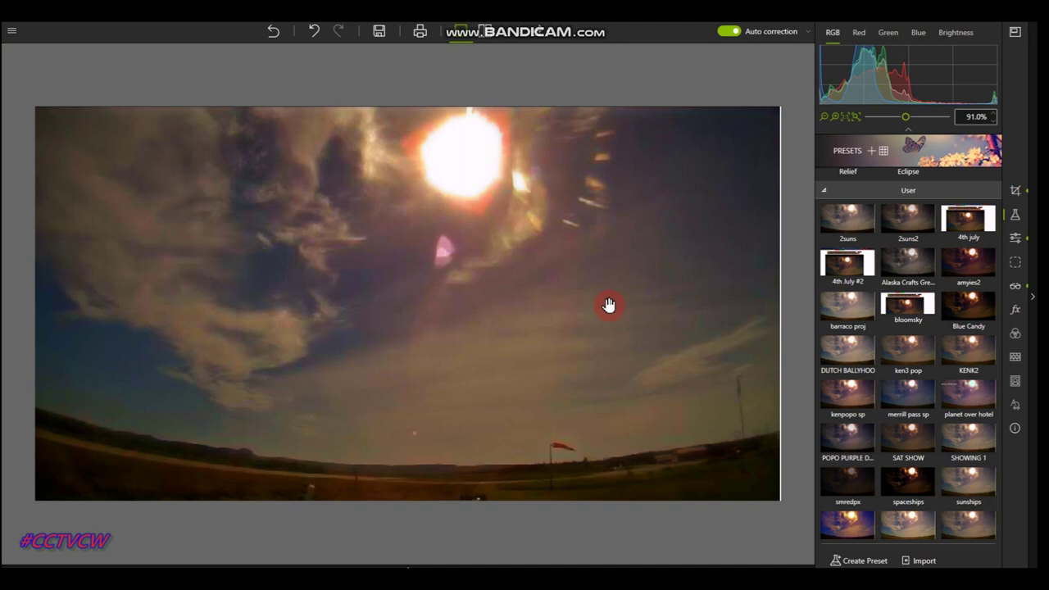
- Try the Alaska Crafts and POPO PURPLE user presets on the cropped sun photo
{"action": "scroll", "coordinate": [304, 213], "scroll_direction": "up", "scroll_amount": 5}
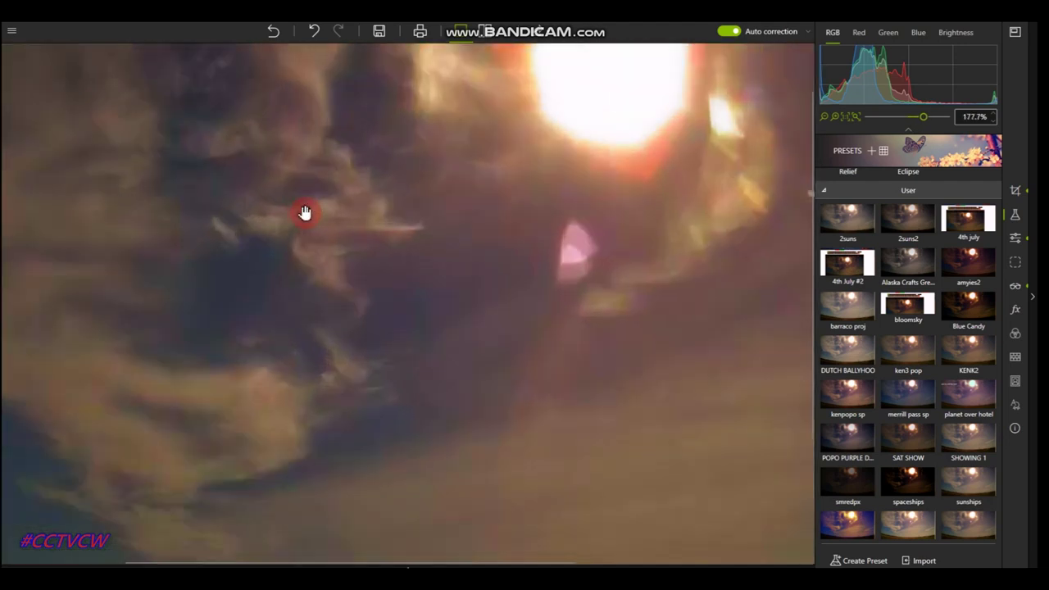
{"action": "left_click", "coordinate": [910, 264]}
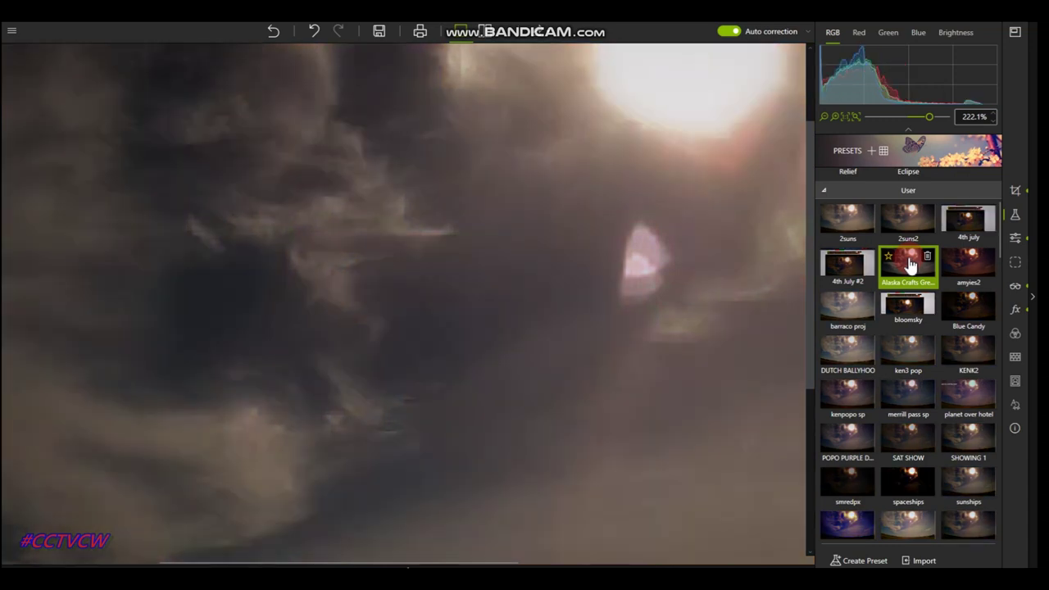
{"action": "scroll", "coordinate": [420, 287], "scroll_direction": "down", "scroll_amount": 4}
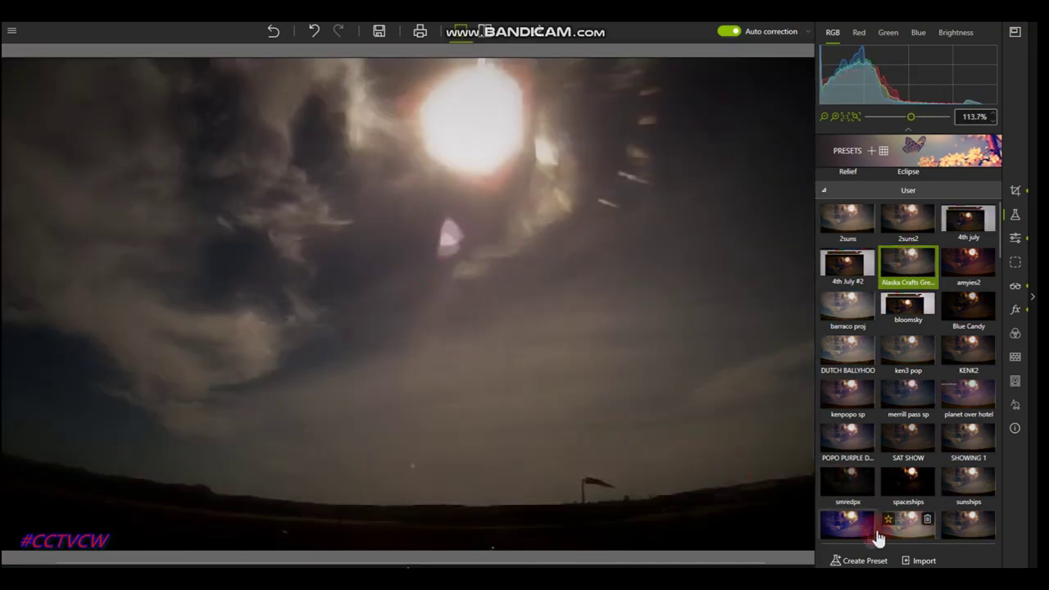
{"action": "left_click", "coordinate": [847, 438]}
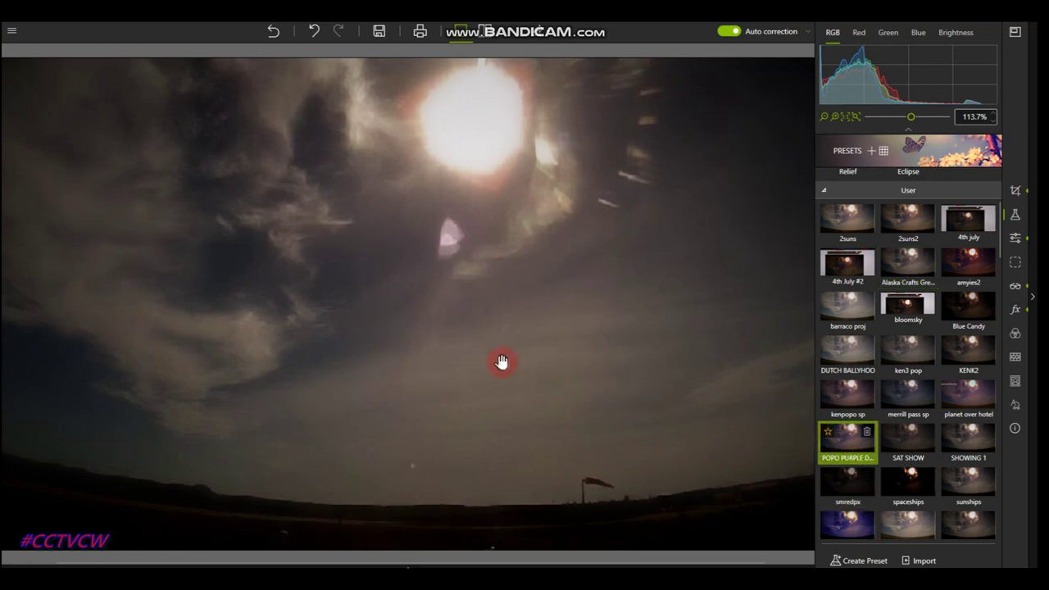
- Apply the kenpopo sp user preset to the cropped sun photo
{"action": "left_click", "coordinate": [850, 400]}
{"action": "left_click", "coordinate": [478, 314]}
{"action": "left_click_drag", "start_coordinate": [475, 313], "coordinate": [402, 330]}
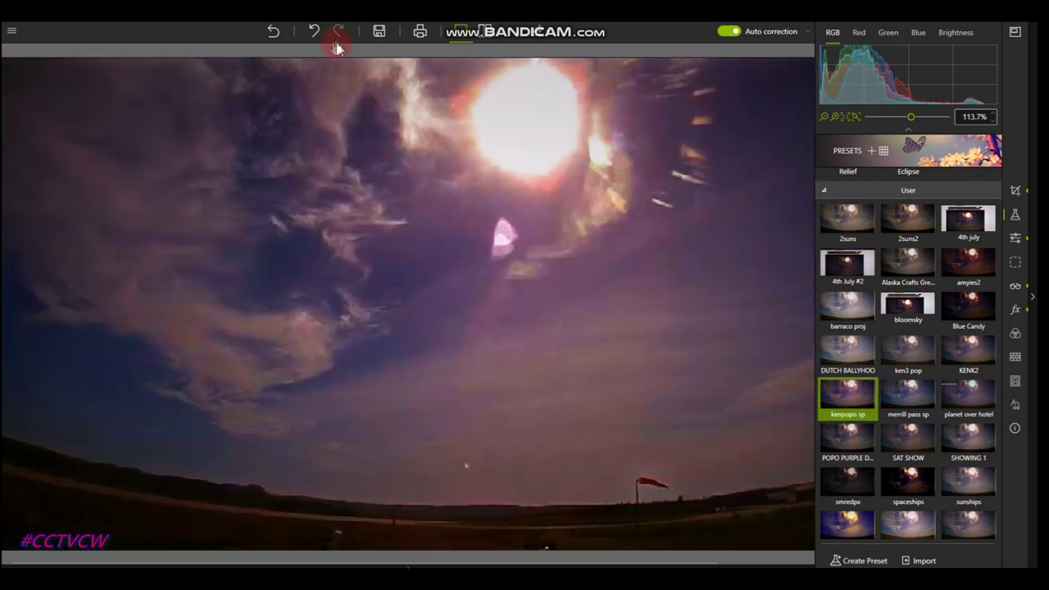
- Save the kenpopo sp version at original size as IMG_2869_InPixio.pngFD.pngGBFC.png in the New folder
{"action": "left_click", "coordinate": [379, 32]}
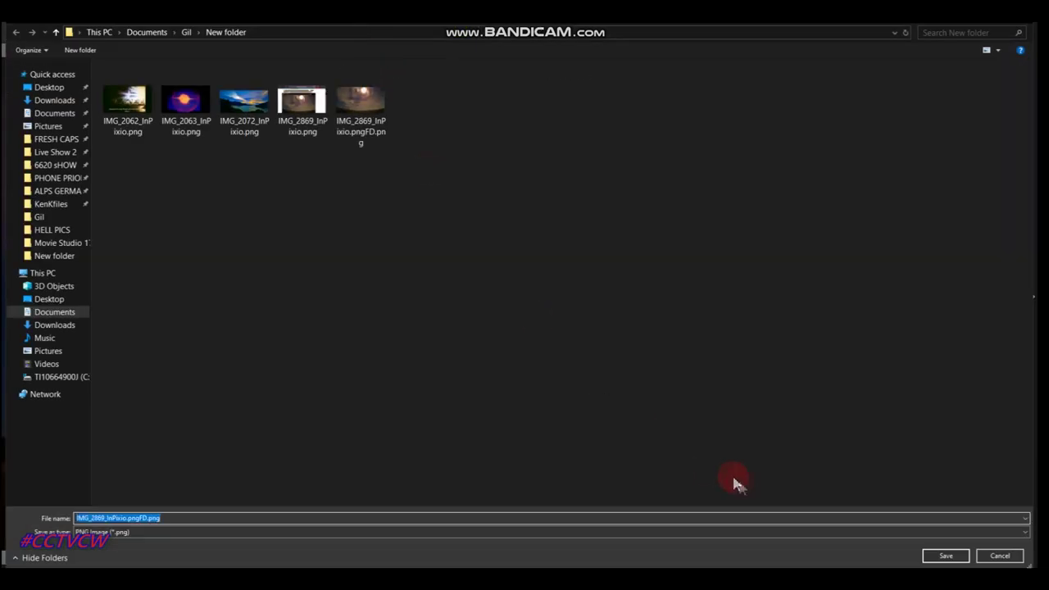
{"action": "left_click", "coordinate": [770, 518]}
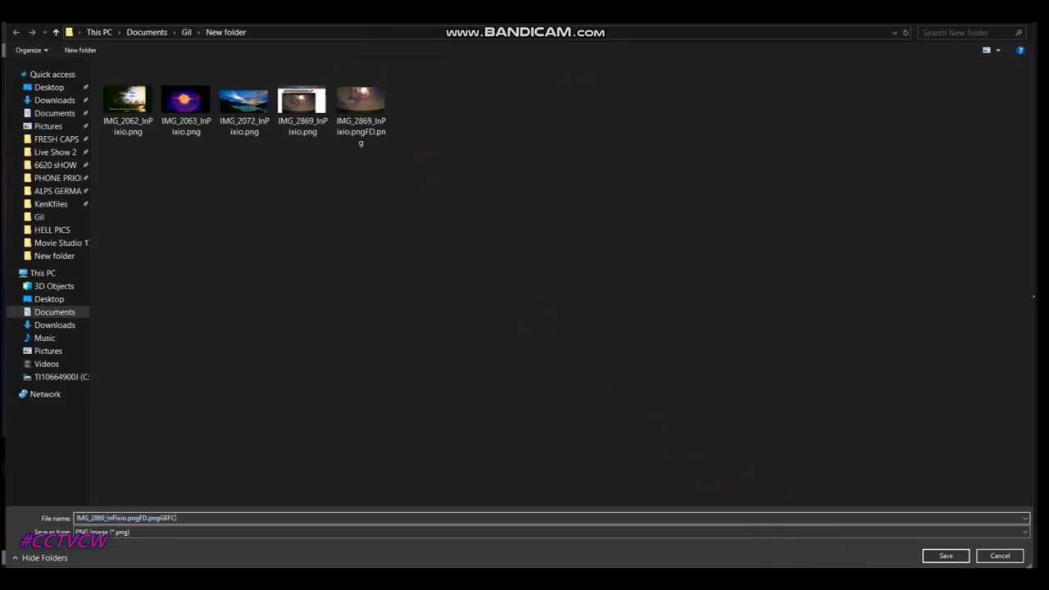
{"action": "left_click", "coordinate": [945, 555]}
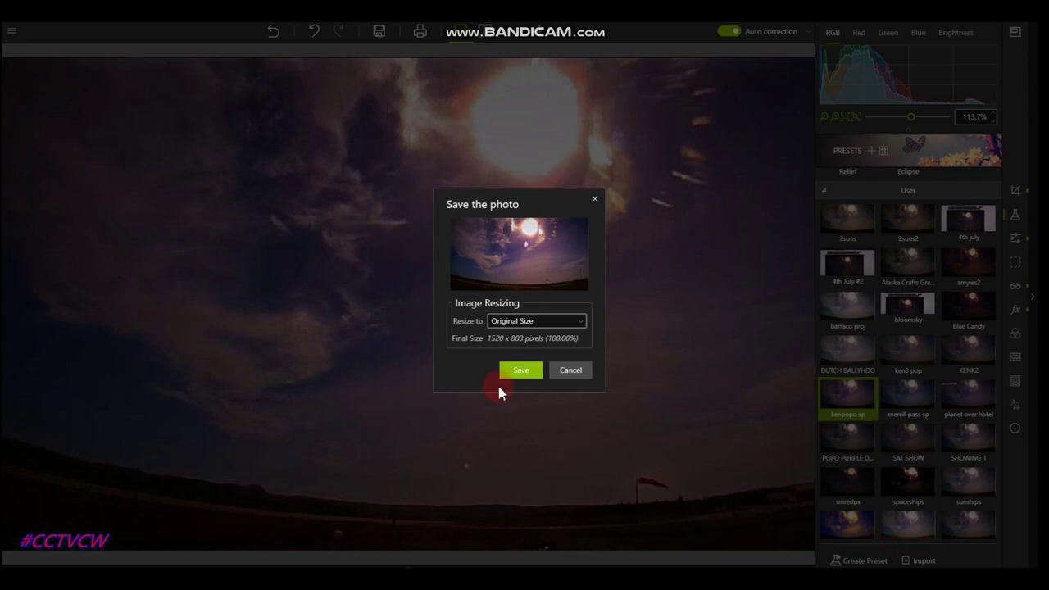
{"action": "left_click", "coordinate": [519, 372]}
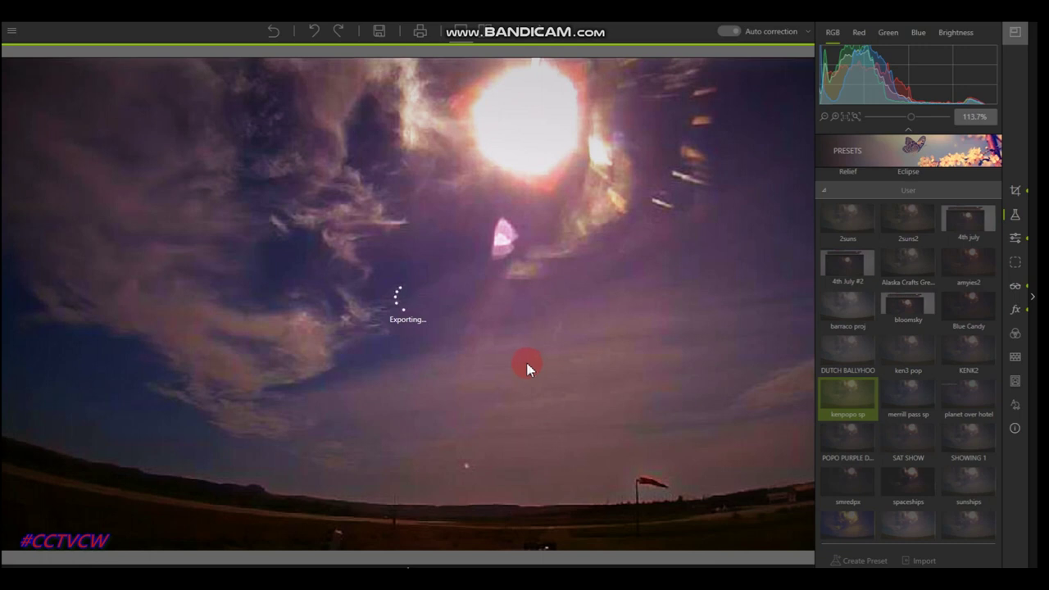
- Examine the sun, the pink flare below it and the surrounding clouds in the preset version up close and in full
{"action": "scroll", "coordinate": [488, 339], "scroll_direction": "down", "scroll_amount": 3}
{"action": "scroll", "coordinate": [489, 339], "scroll_direction": "up", "scroll_amount": 5}
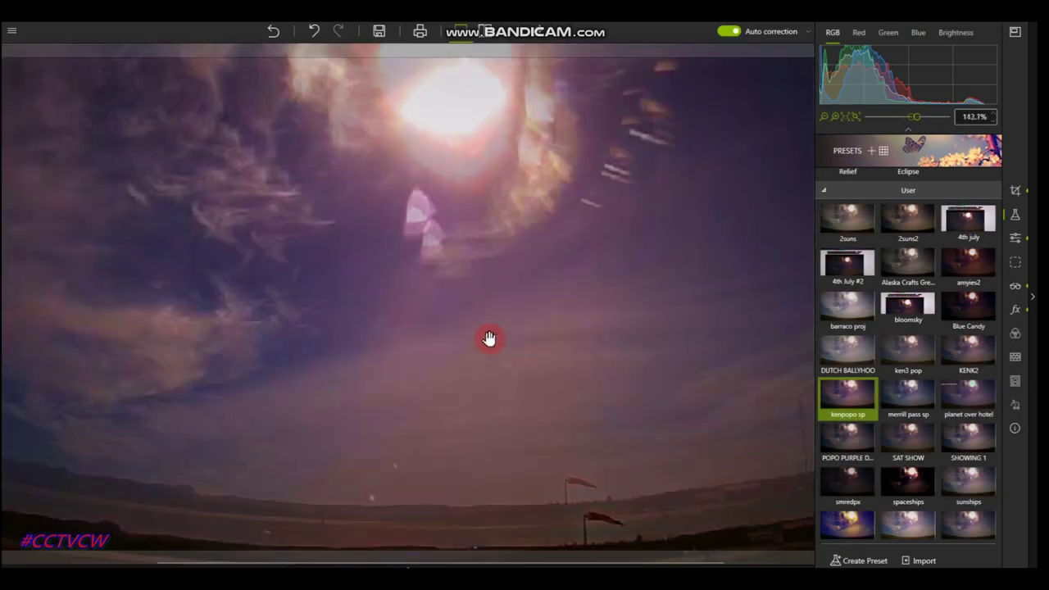
{"action": "left_click_drag", "start_coordinate": [334, 272], "coordinate": [601, 476]}
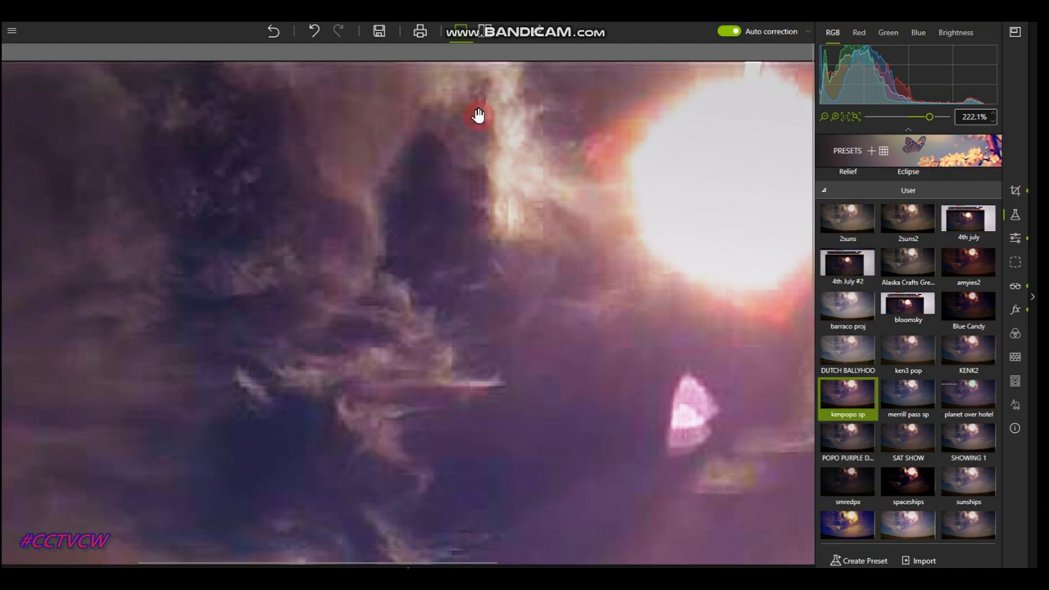
{"action": "key", "text": "ctrl+0"}
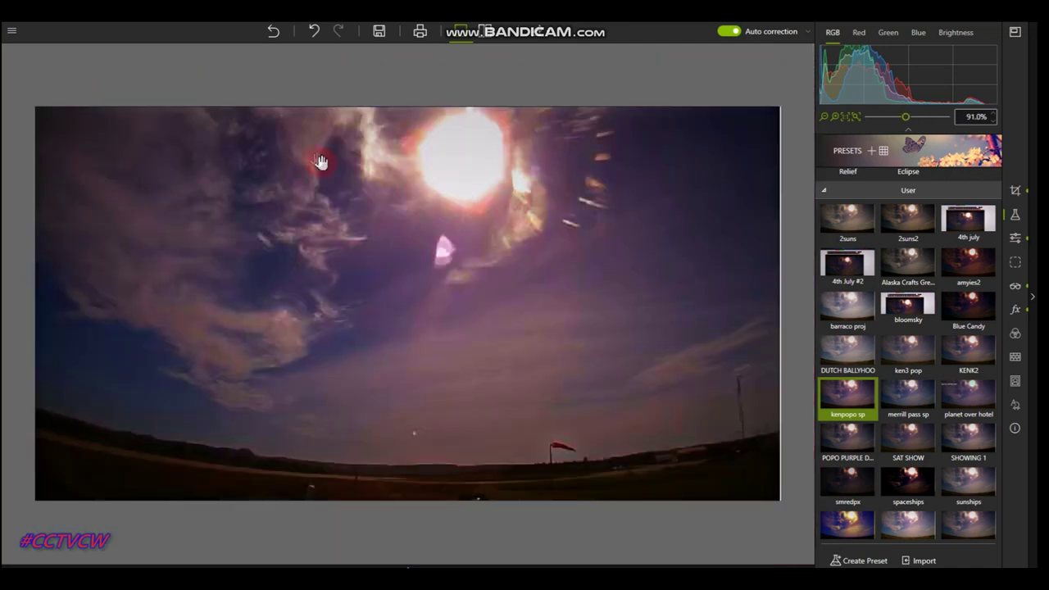
{"action": "scroll", "coordinate": [320, 161], "scroll_direction": "up", "scroll_amount": 3}
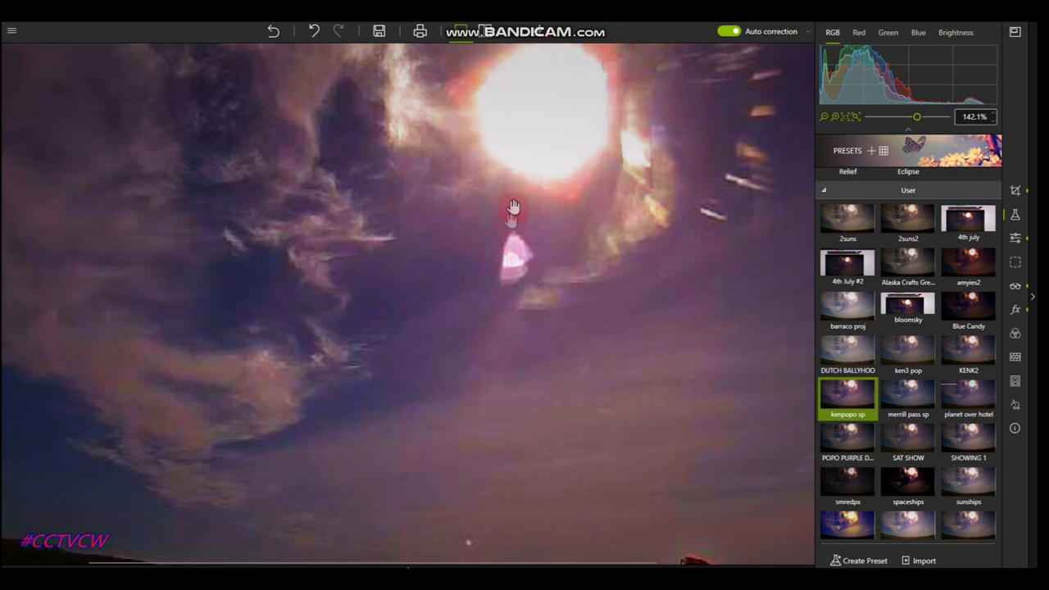
{"action": "scroll", "coordinate": [513, 207], "scroll_direction": "down", "scroll_amount": 3}
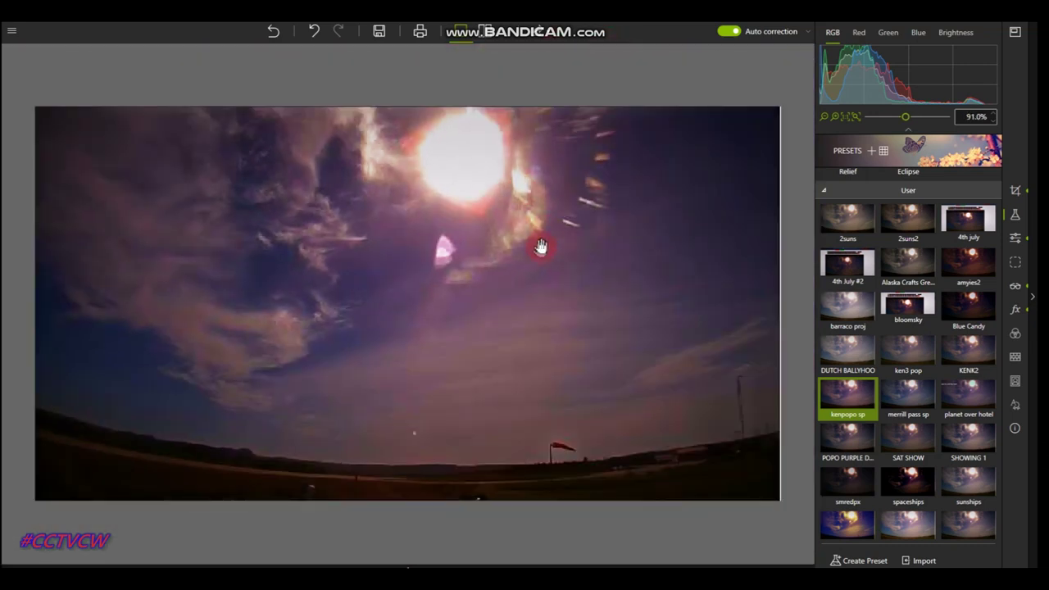
{"action": "scroll", "coordinate": [493, 263], "scroll_direction": "up", "scroll_amount": 1}
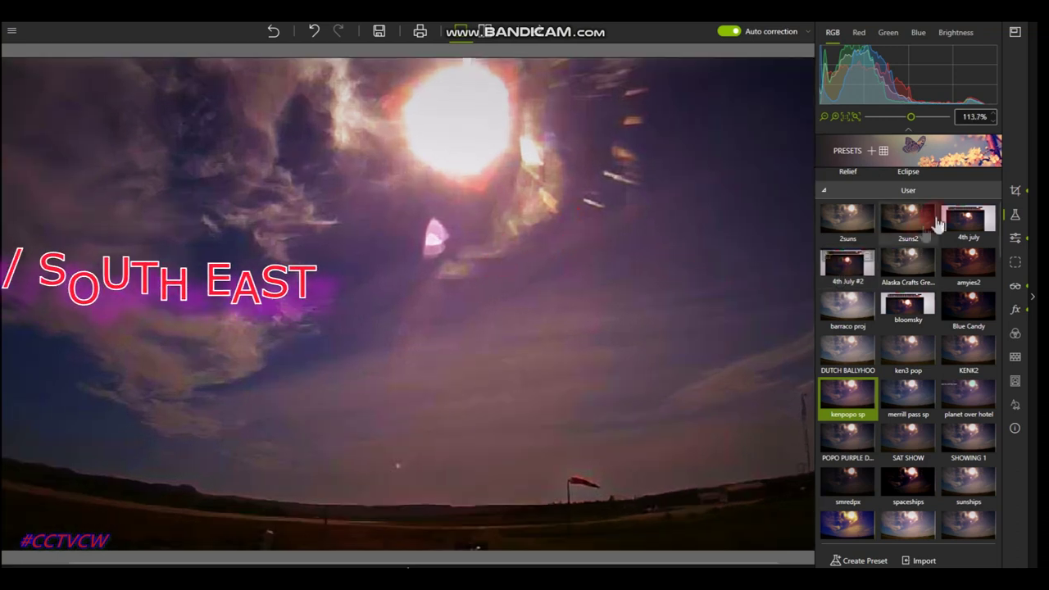
- Lower the photo's Exposure to -0.63 EV and check the darkened image as a whole
{"action": "left_click", "coordinate": [1014, 237]}
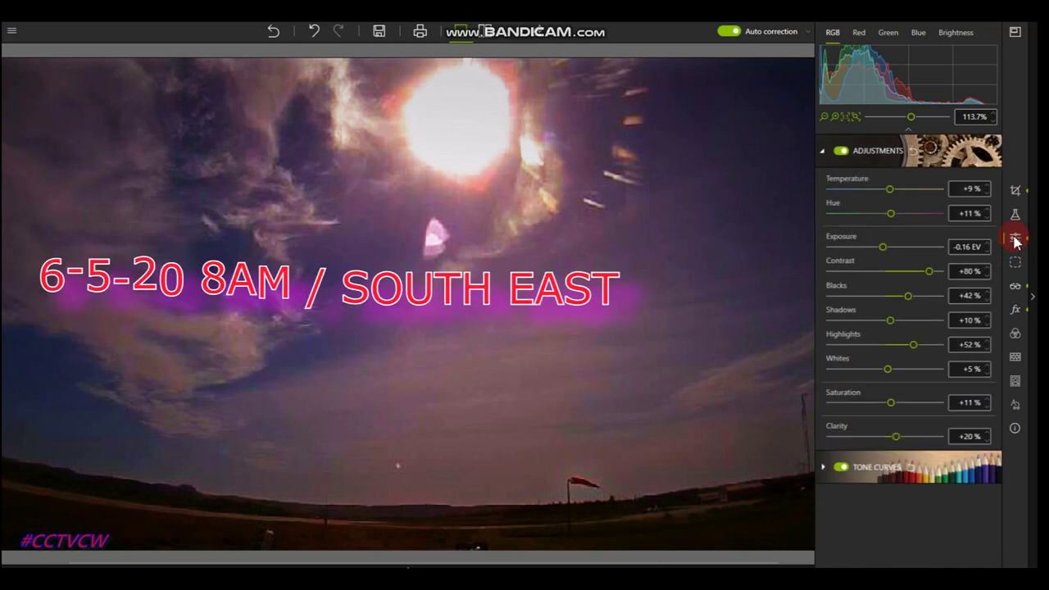
{"action": "left_click_drag", "start_coordinate": [884, 246], "coordinate": [873, 248]}
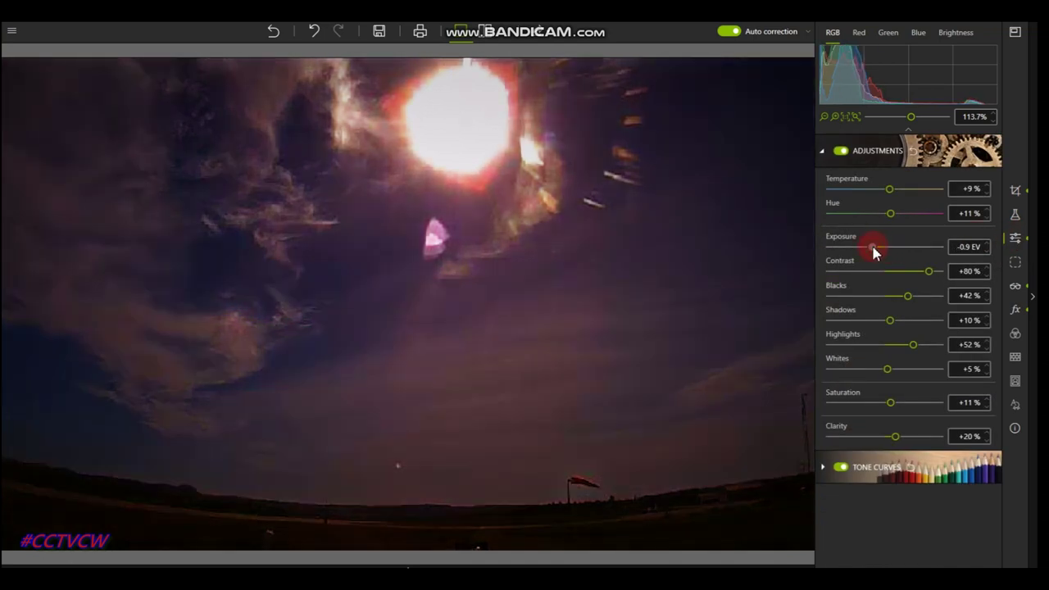
{"action": "left_click_drag", "start_coordinate": [876, 247], "coordinate": [877, 248]}
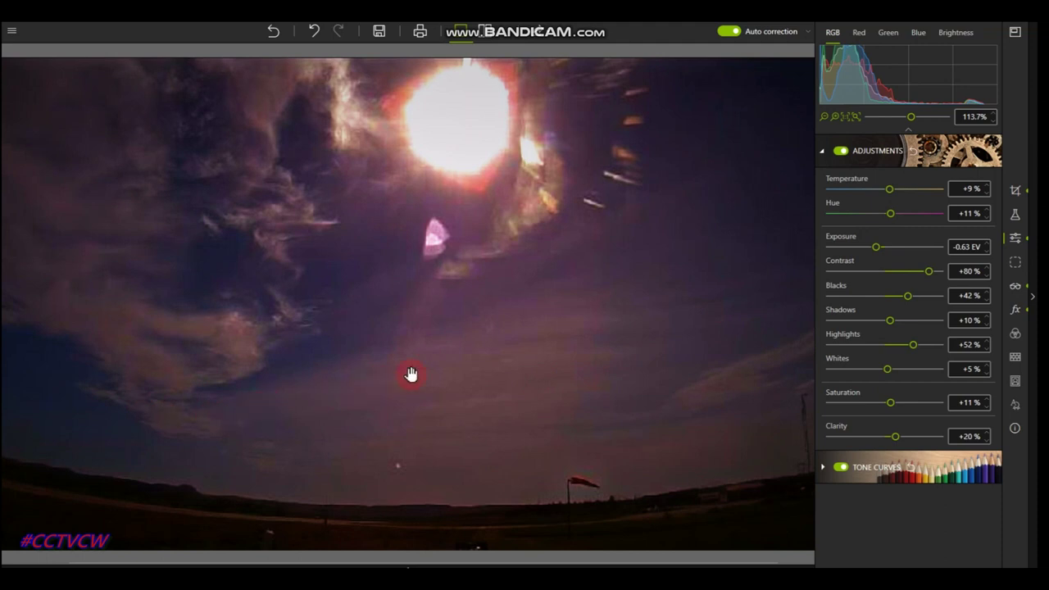
{"action": "scroll", "coordinate": [433, 353], "scroll_direction": "down", "scroll_amount": 2}
{"action": "scroll", "coordinate": [434, 353], "scroll_direction": "up", "scroll_amount": 2}
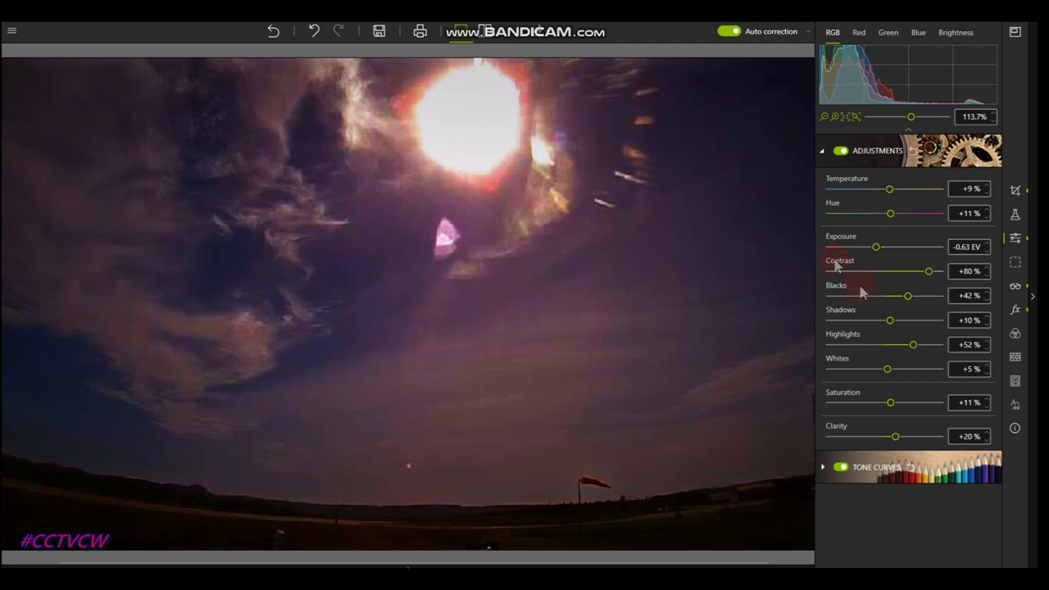
- Turn off Auto correction and set the photo's Dehaze amount to 58%
{"action": "left_click", "coordinate": [1016, 218]}
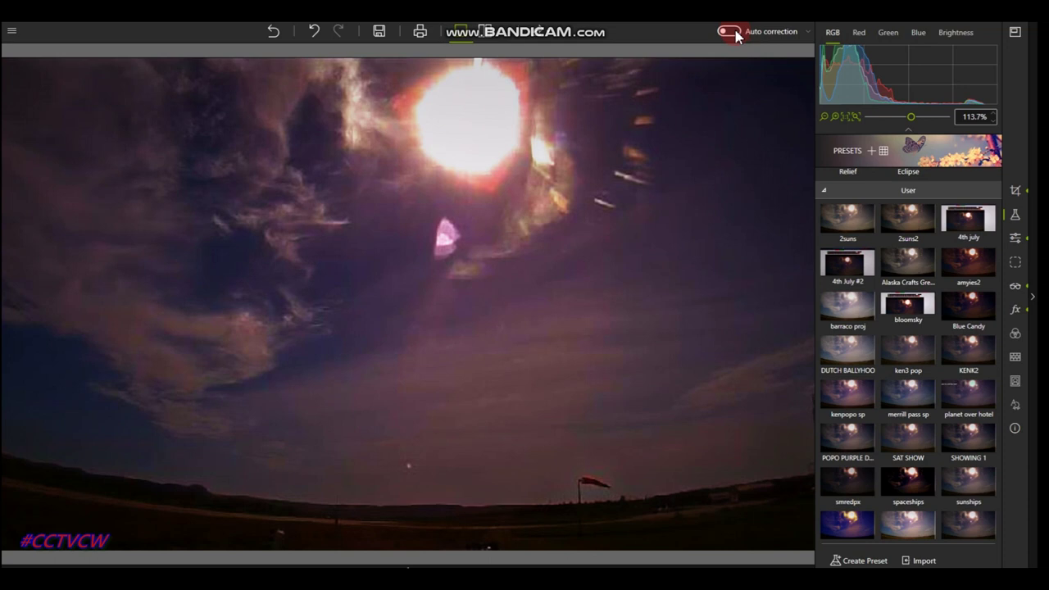
{"action": "left_click", "coordinate": [1015, 285]}
{"action": "left_click", "coordinate": [908, 289]}
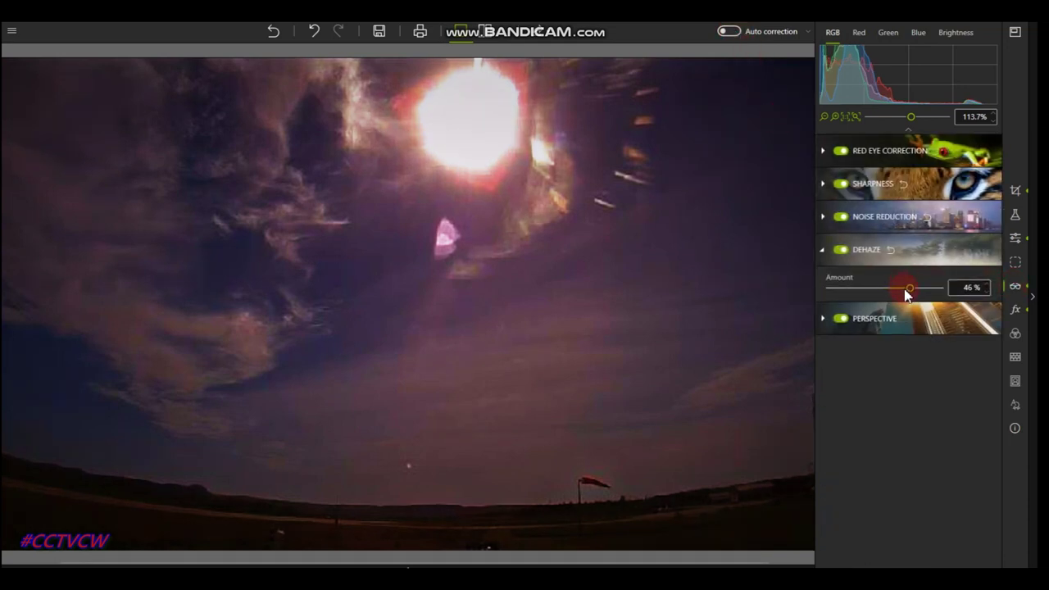
{"action": "left_click_drag", "start_coordinate": [910, 290], "coordinate": [916, 293]}
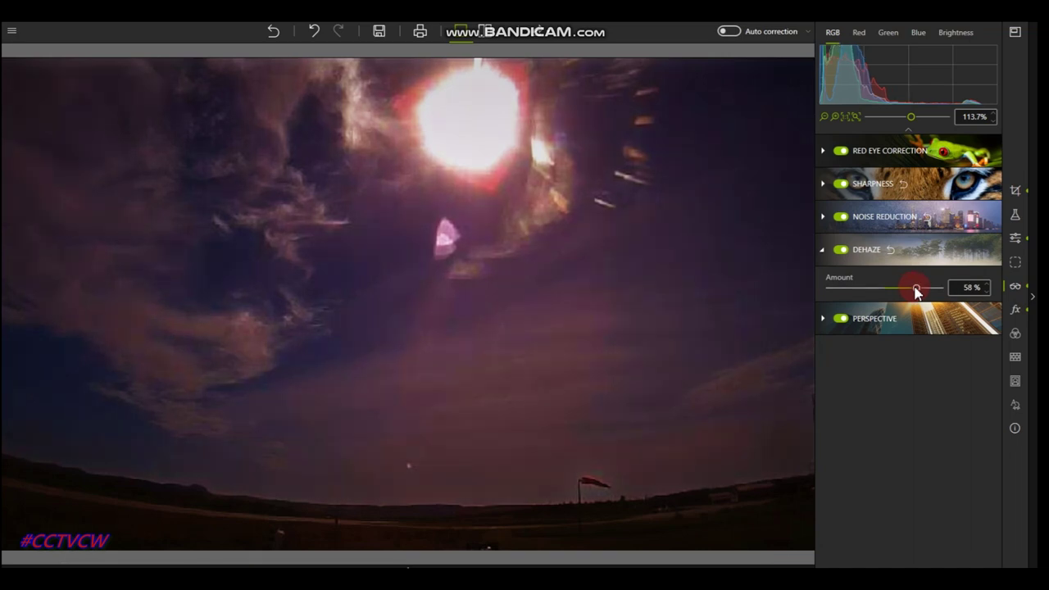
- Set the photo's Exposure to -0.75 EV and its Whites to +36%
{"action": "left_click", "coordinate": [1014, 222]}
{"action": "left_click", "coordinate": [1014, 237]}
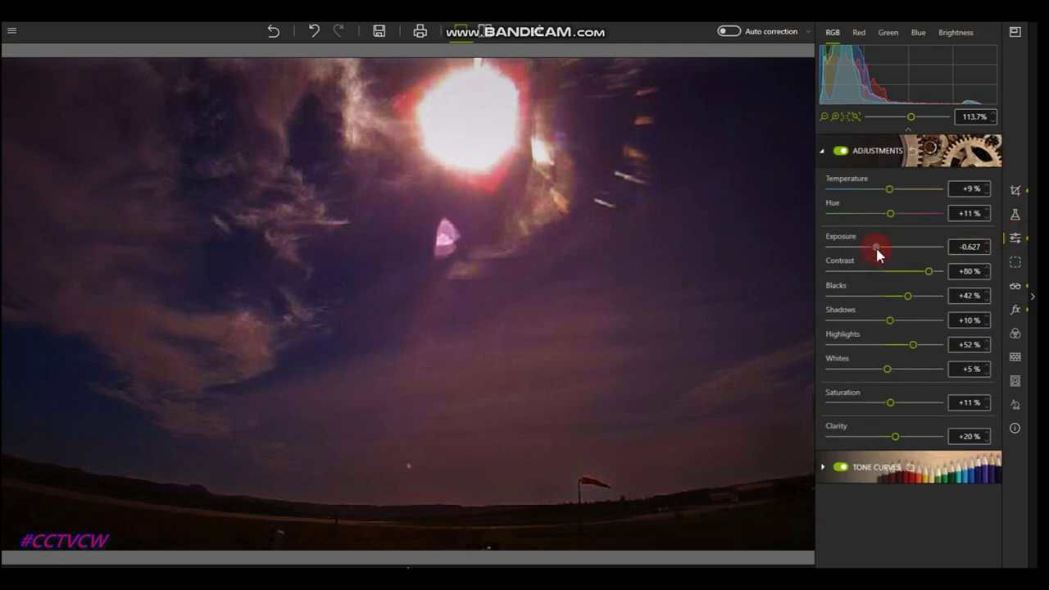
{"action": "left_click_drag", "start_coordinate": [876, 255], "coordinate": [875, 255]}
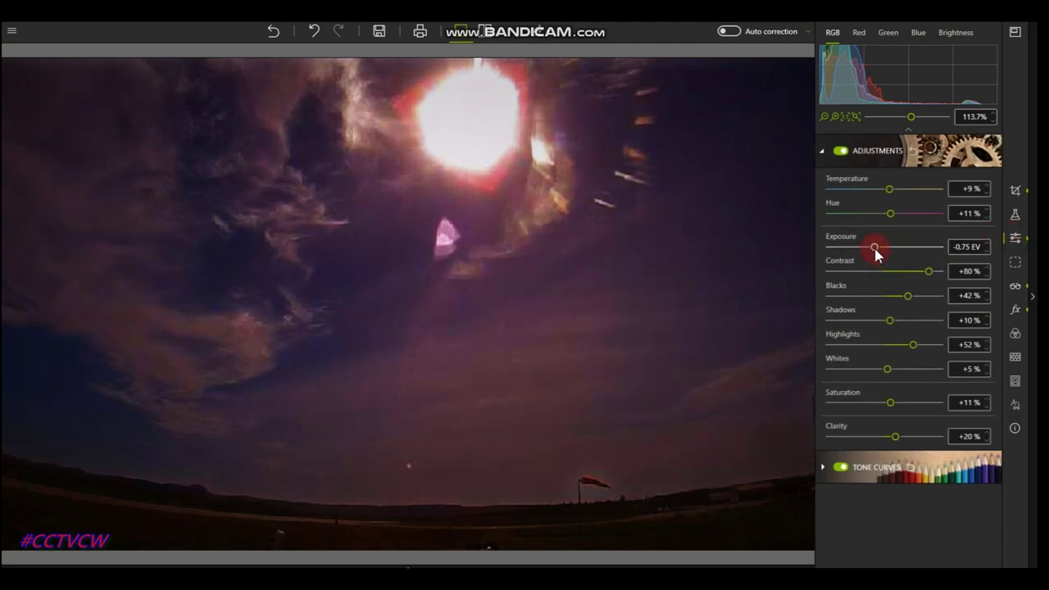
{"action": "left_click", "coordinate": [885, 369]}
{"action": "left_click_drag", "start_coordinate": [886, 373], "coordinate": [903, 365]}
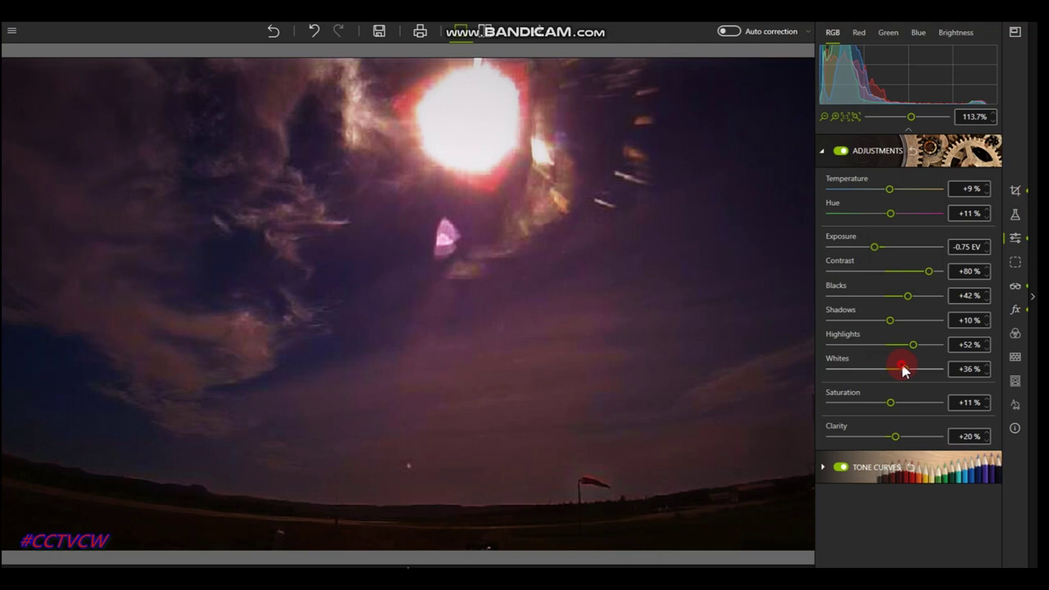
{"action": "left_click_drag", "start_coordinate": [909, 369], "coordinate": [907, 371]}
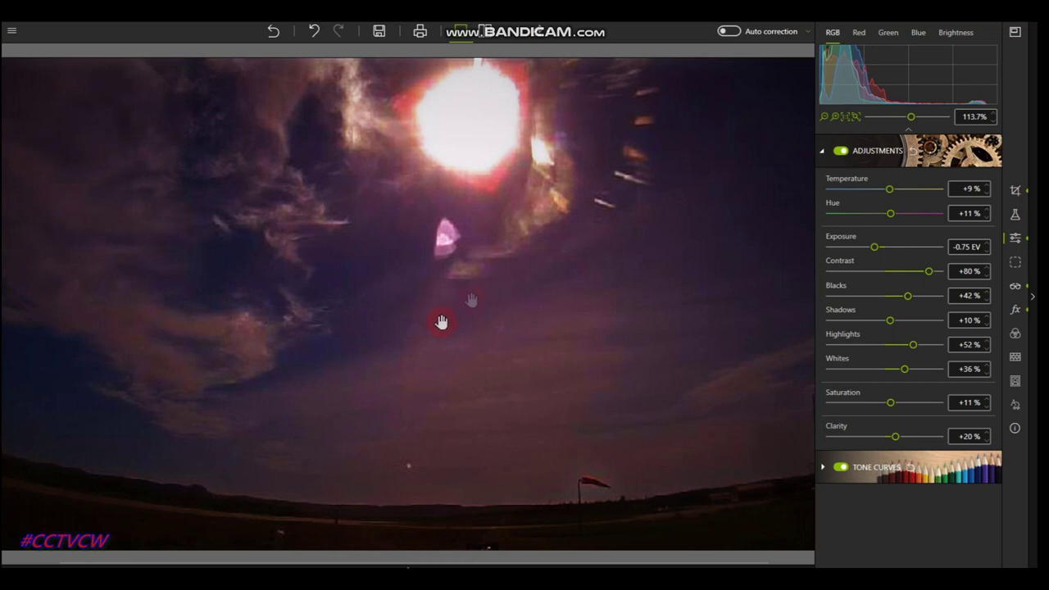
- Save the darkened photo at original size as a new PNG, adding a further ending to the name IMG_2869_InPixio.pngFD.pngGBFC.png
{"action": "left_click", "coordinate": [384, 31]}
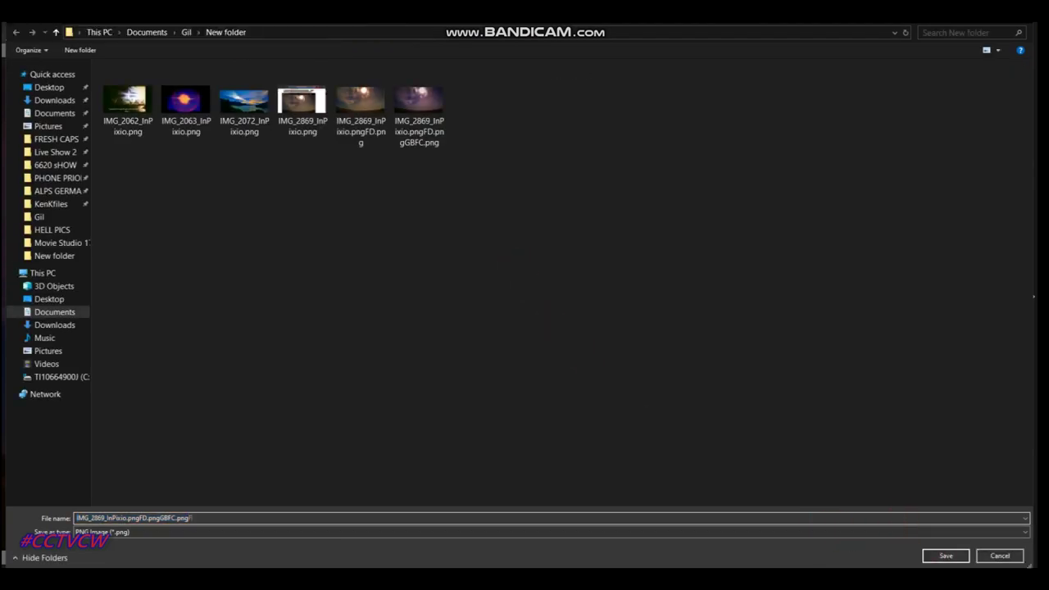
{"action": "left_click", "coordinate": [946, 556]}
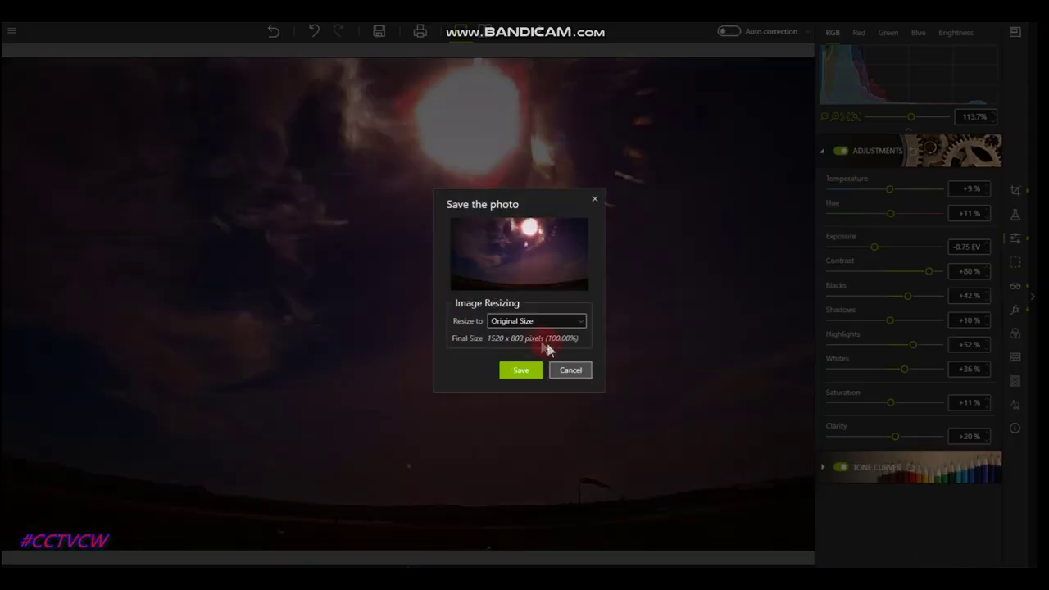
{"action": "left_click", "coordinate": [515, 370]}
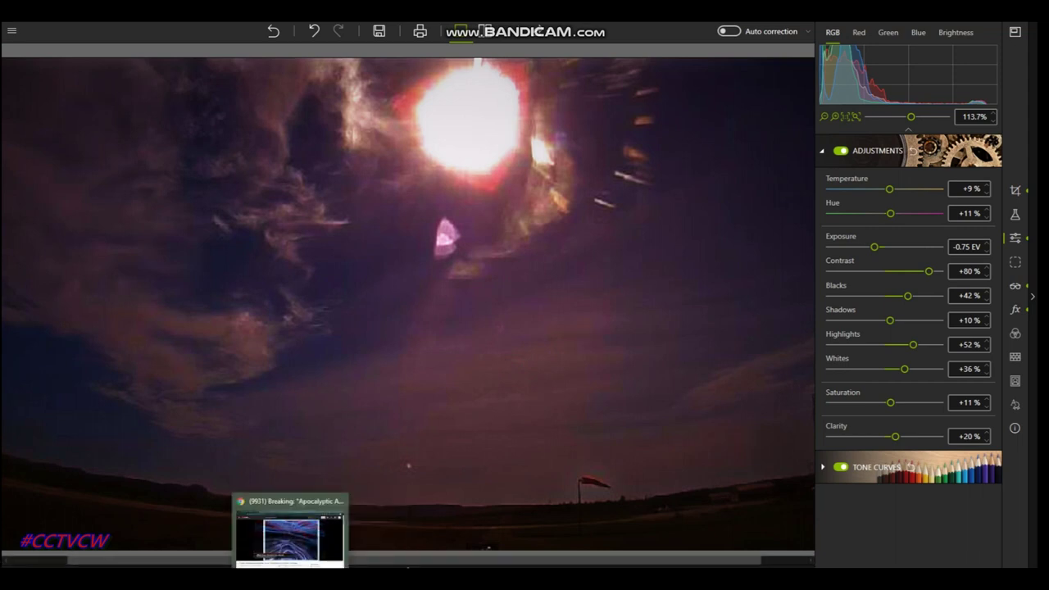
{"action": "left_click", "coordinate": [150, 524]}
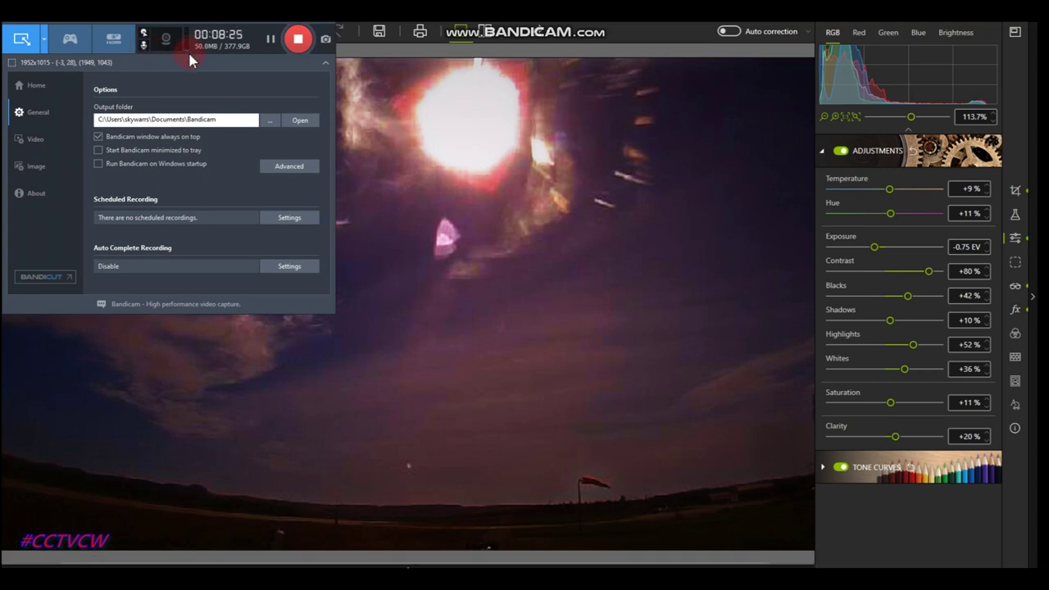
{"action": "left_click", "coordinate": [313, 26]}
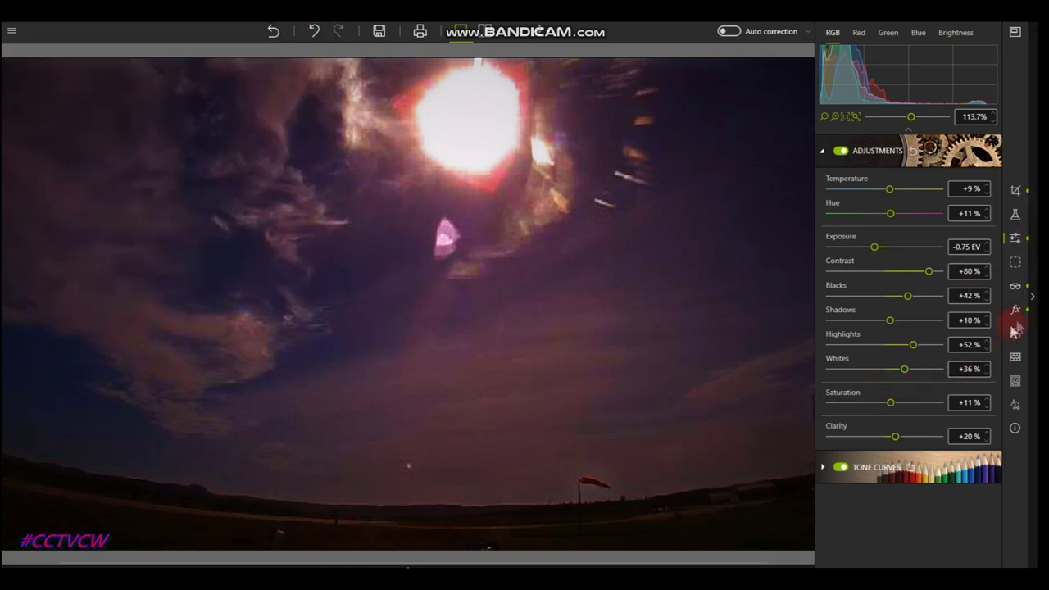
- Hide the editing controls and undo the photo's edits one at a time back to the original uncropped screenshot
{"action": "left_click", "coordinate": [1033, 300]}
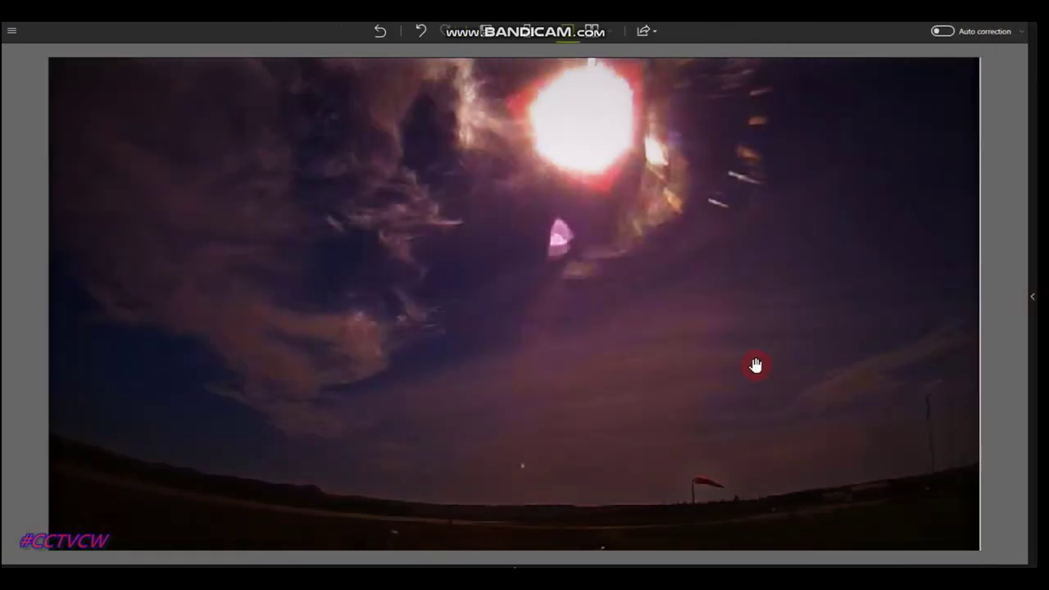
{"action": "scroll", "coordinate": [481, 170], "scroll_direction": "up", "scroll_amount": 1}
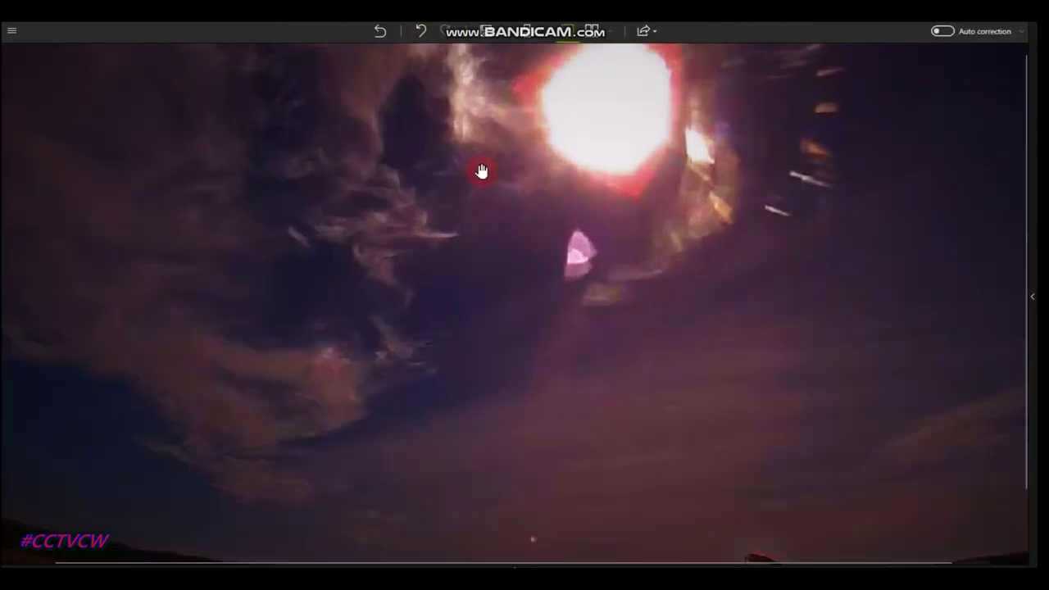
{"action": "left_click", "coordinate": [420, 31]}
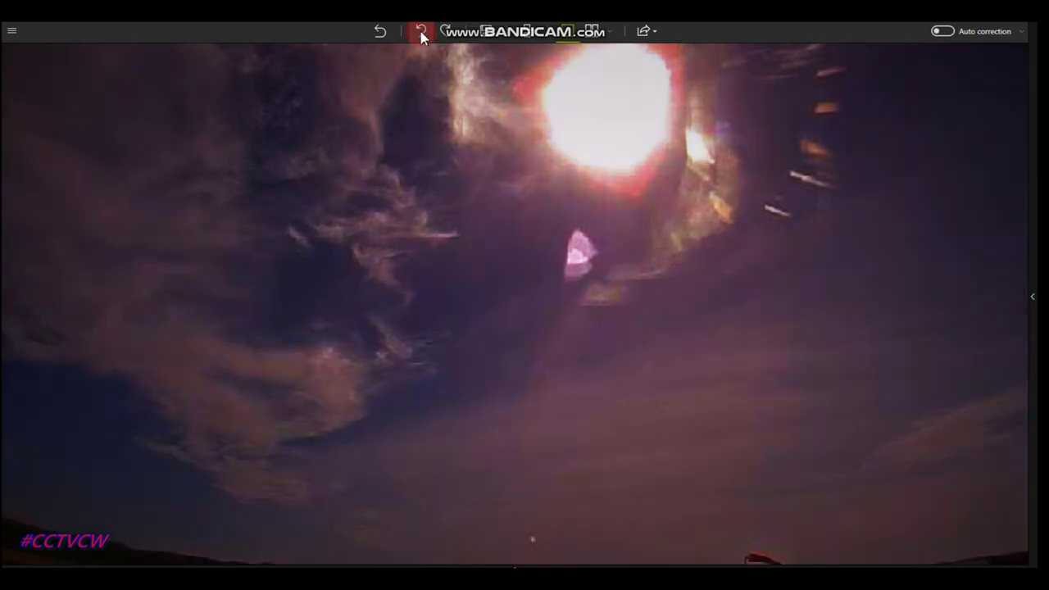
{"action": "left_click", "coordinate": [420, 31]}
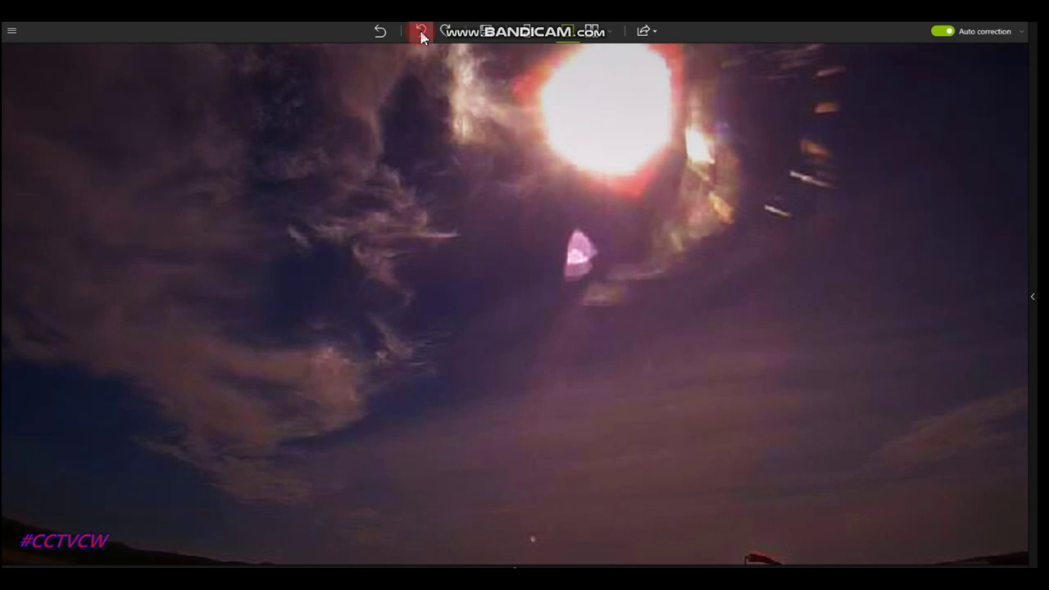
{"action": "left_click", "coordinate": [420, 31]}
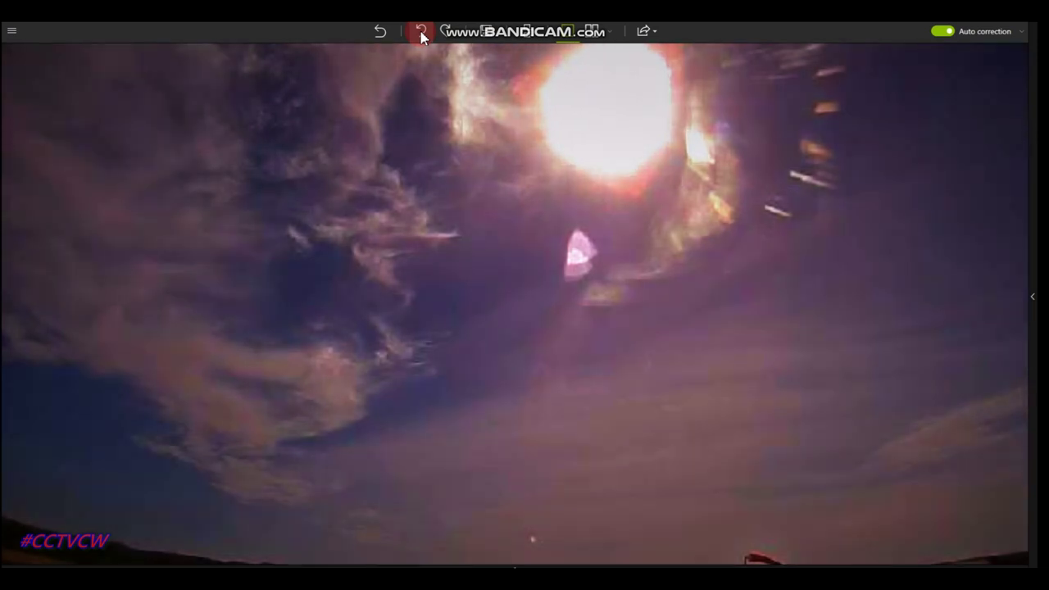
{"action": "left_click", "coordinate": [420, 31]}
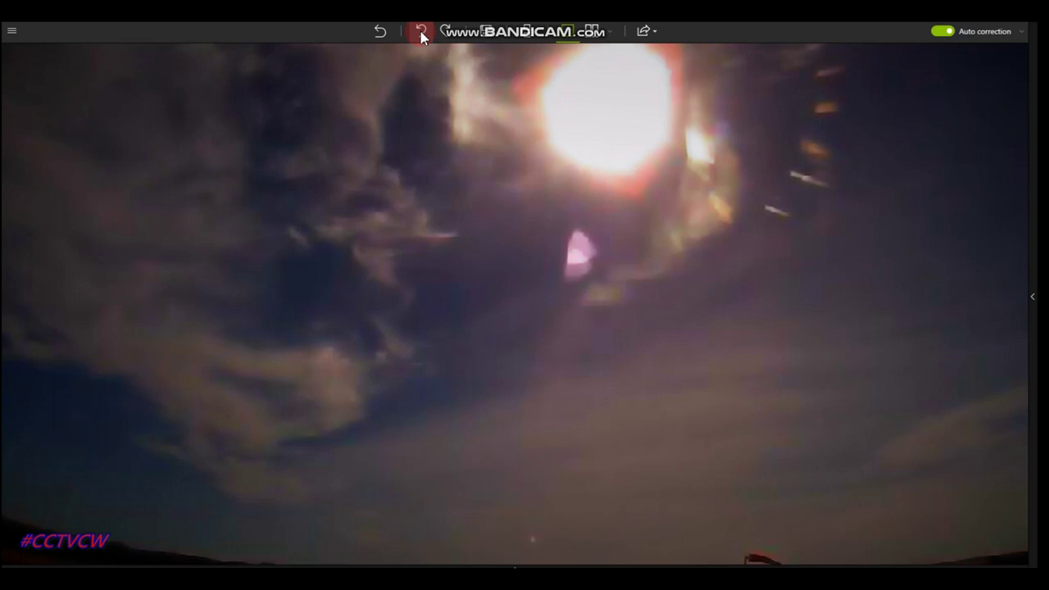
{"action": "left_click", "coordinate": [420, 31]}
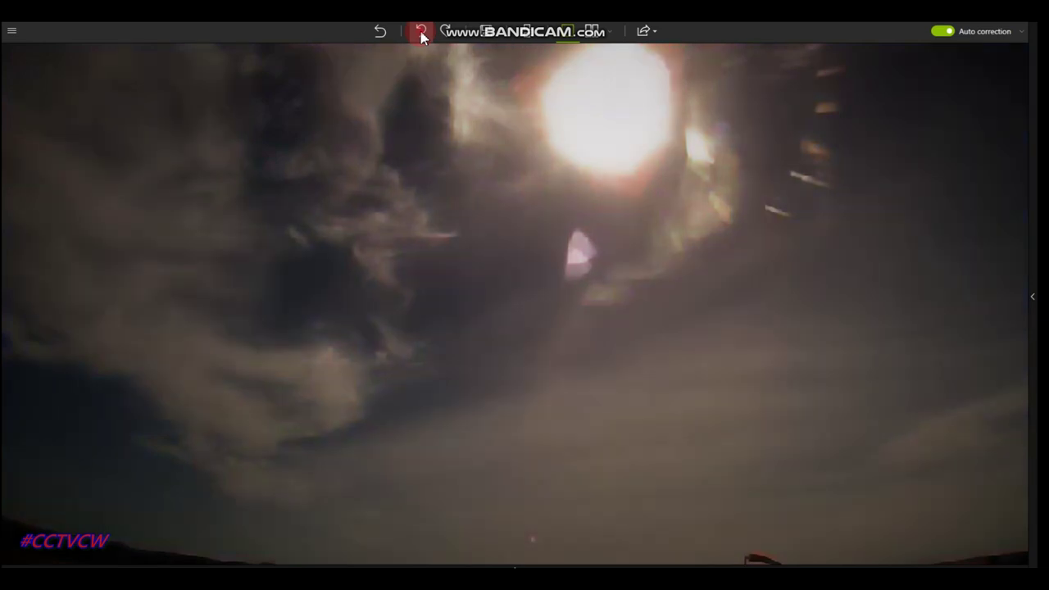
{"action": "left_click", "coordinate": [420, 31]}
{"action": "left_click", "coordinate": [420, 31]}
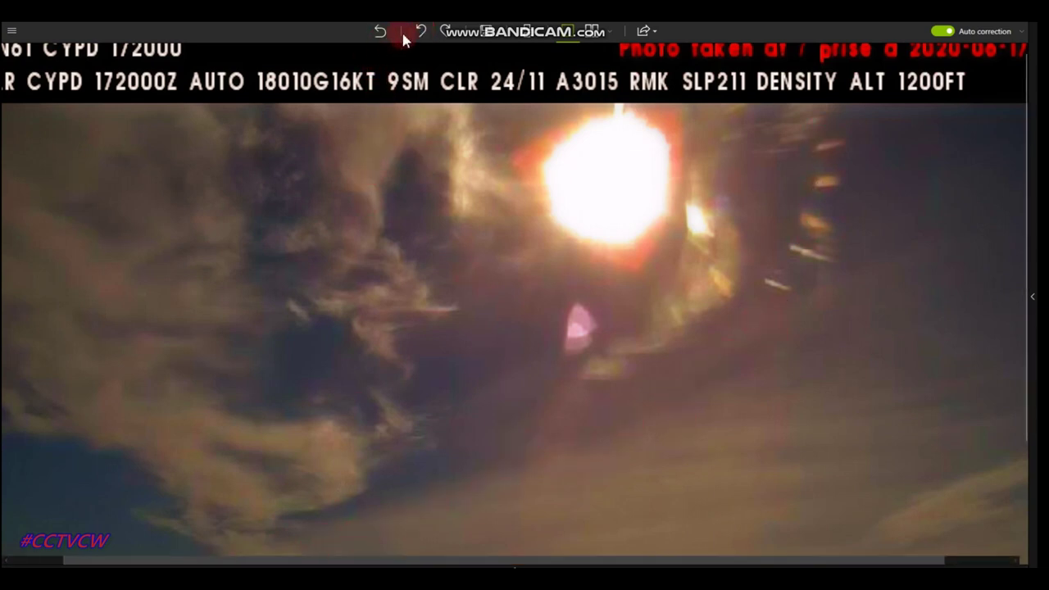
{"action": "left_click", "coordinate": [424, 31]}
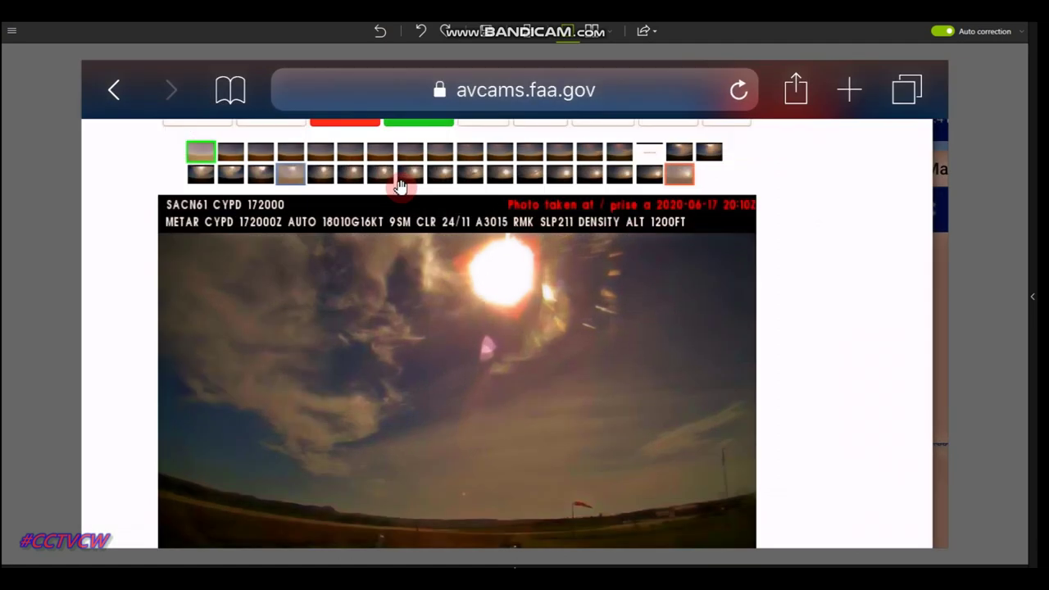
- Redo the photo's edits one at a time, from the crop through to the darkened final version
{"action": "left_click", "coordinate": [449, 31]}
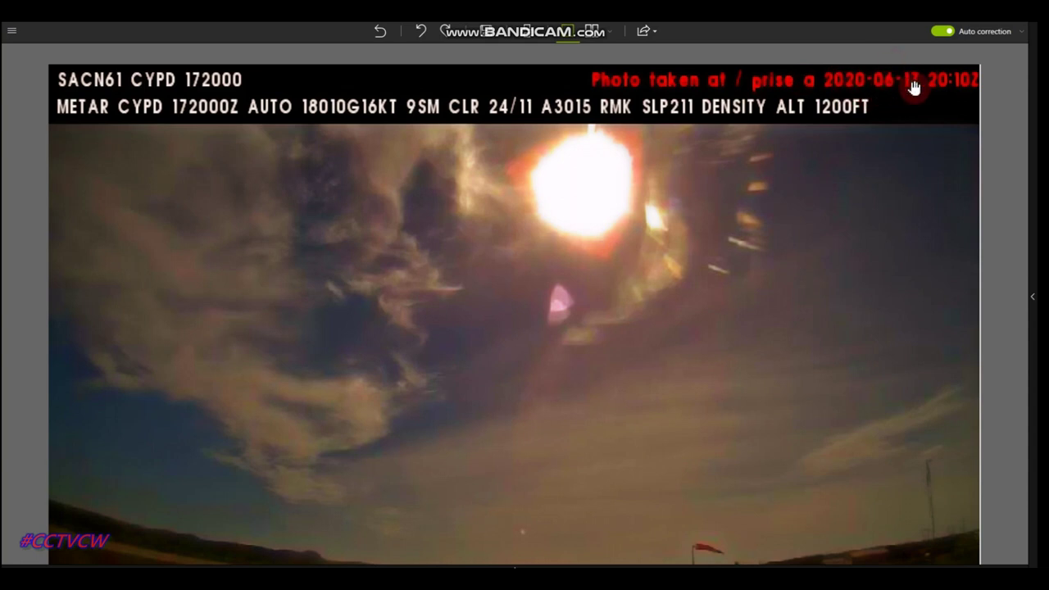
{"action": "scroll", "coordinate": [548, 194], "scroll_direction": "down", "scroll_amount": 2}
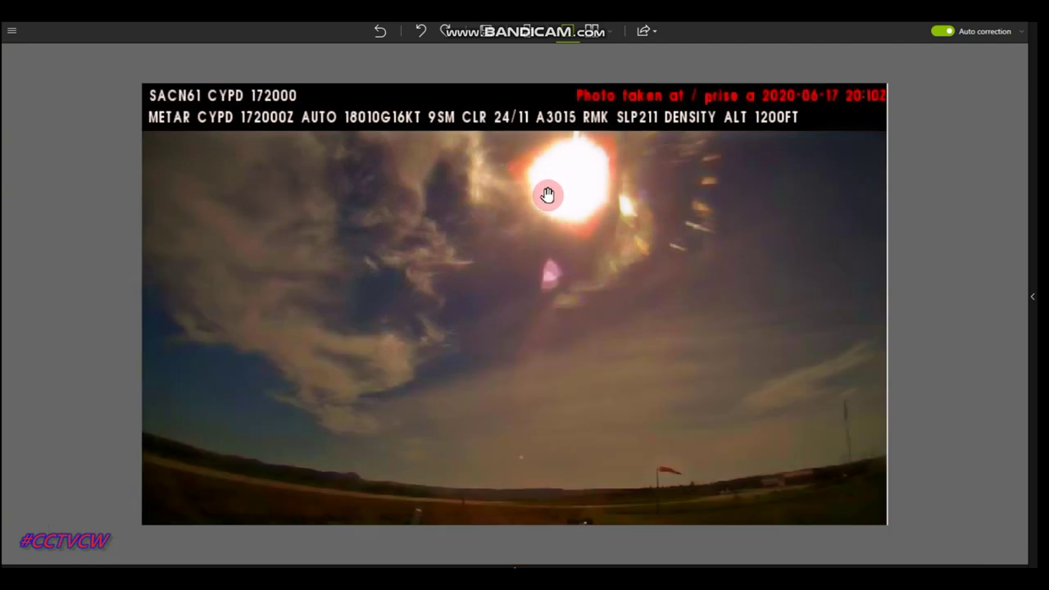
{"action": "scroll", "coordinate": [502, 251], "scroll_direction": "up", "scroll_amount": 3}
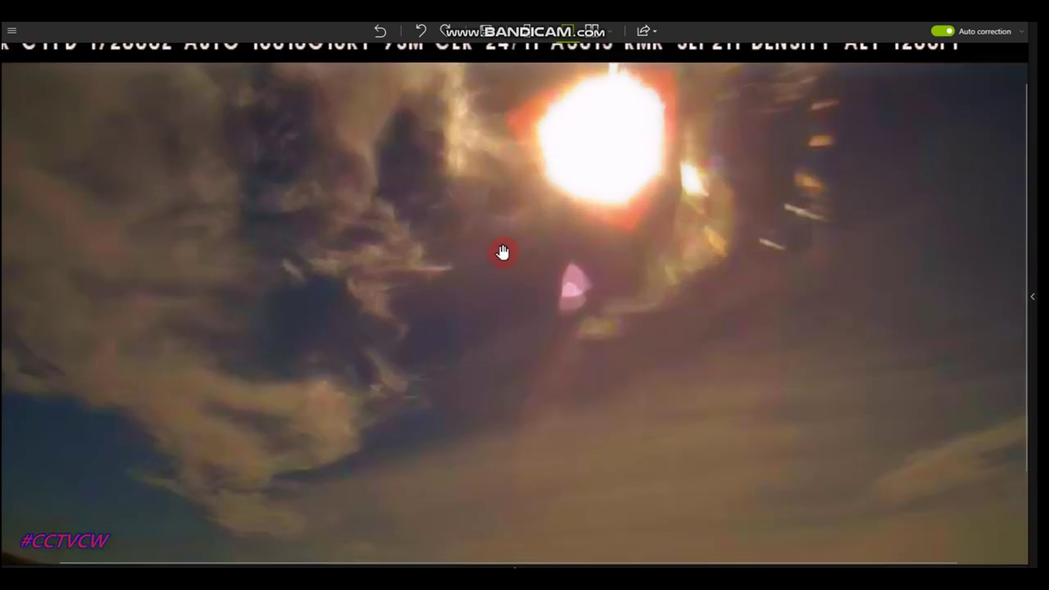
{"action": "left_click", "coordinate": [445, 32]}
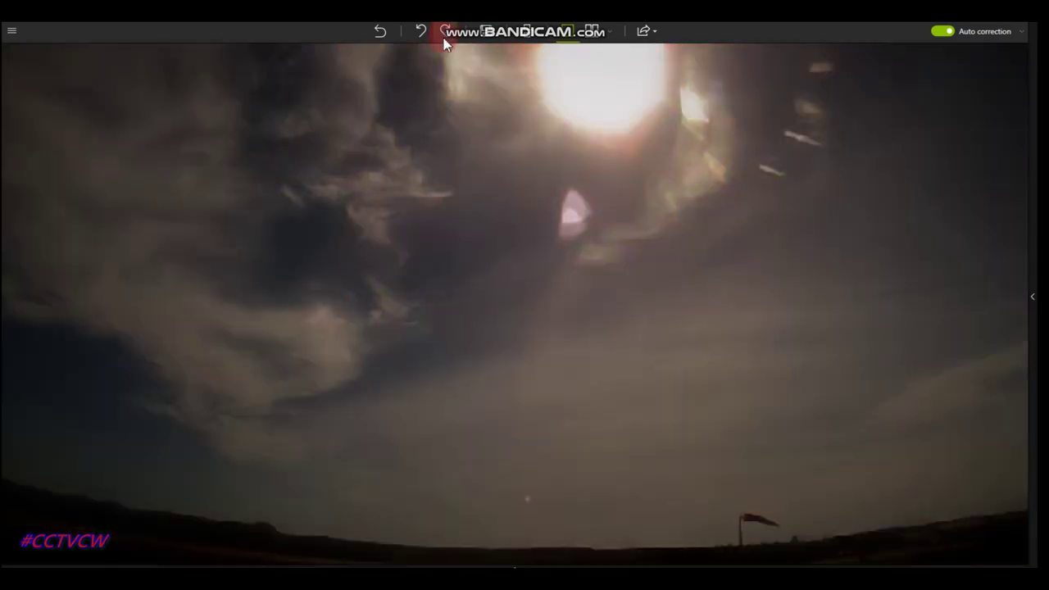
{"action": "left_click_drag", "start_coordinate": [468, 171], "coordinate": [466, 227]}
{"action": "left_click", "coordinate": [448, 32]}
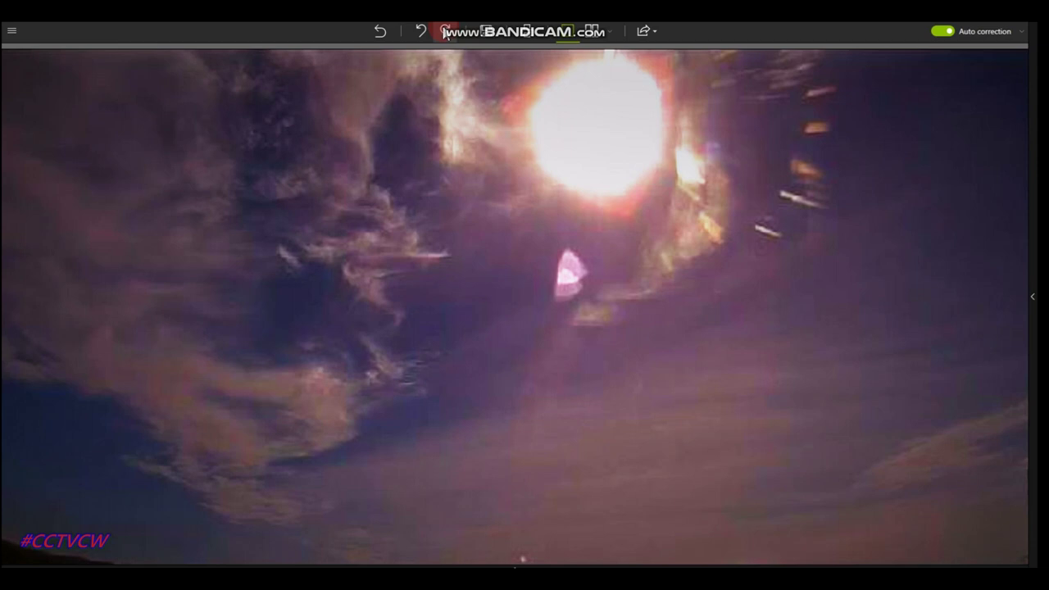
{"action": "left_click", "coordinate": [445, 33]}
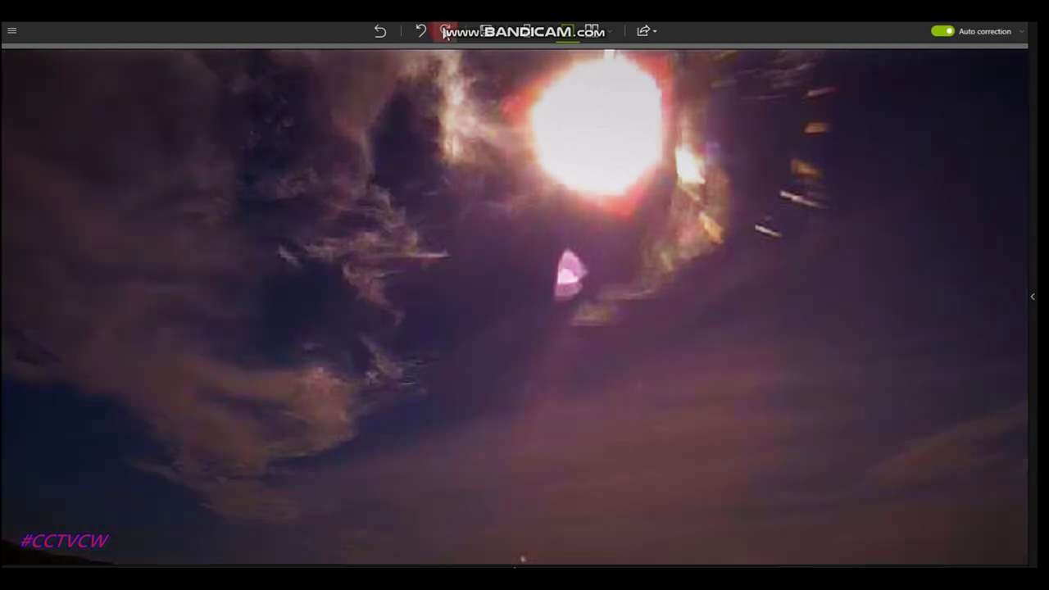
{"action": "left_click", "coordinate": [445, 33]}
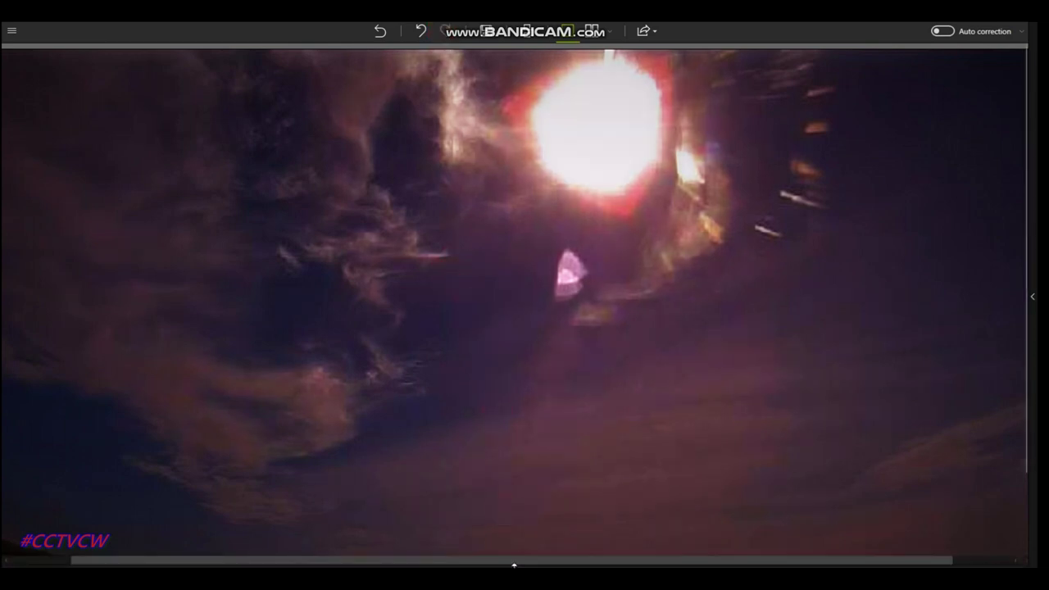
- Open the last photo in the Gil folder, the cloud shot with black bands, and show the editing controls again
{"action": "mouse_move", "coordinate": [514, 566]}
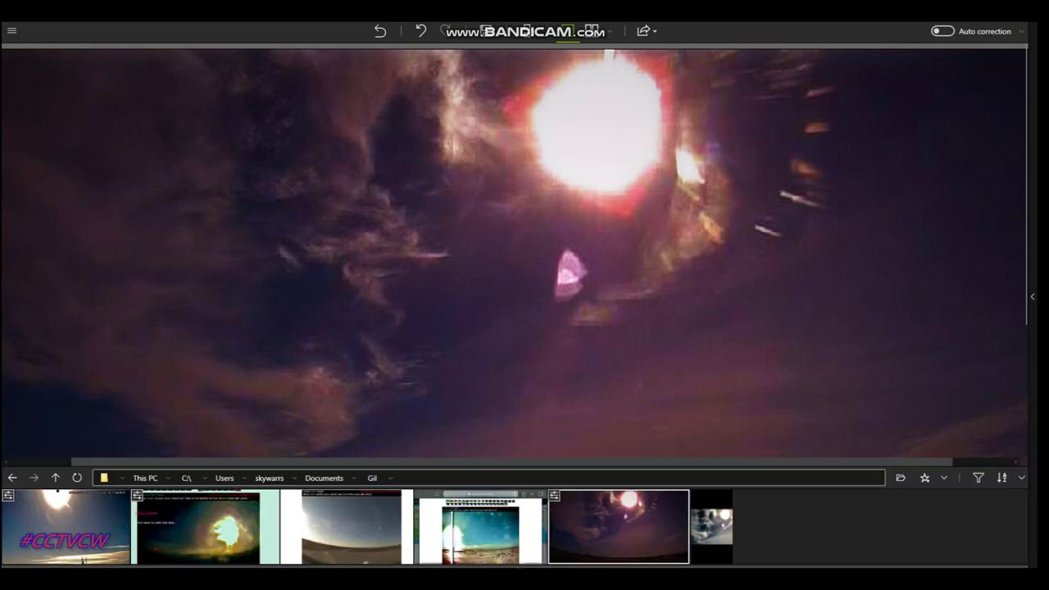
{"action": "left_click", "coordinate": [713, 534]}
{"action": "double_click", "coordinate": [514, 266]}
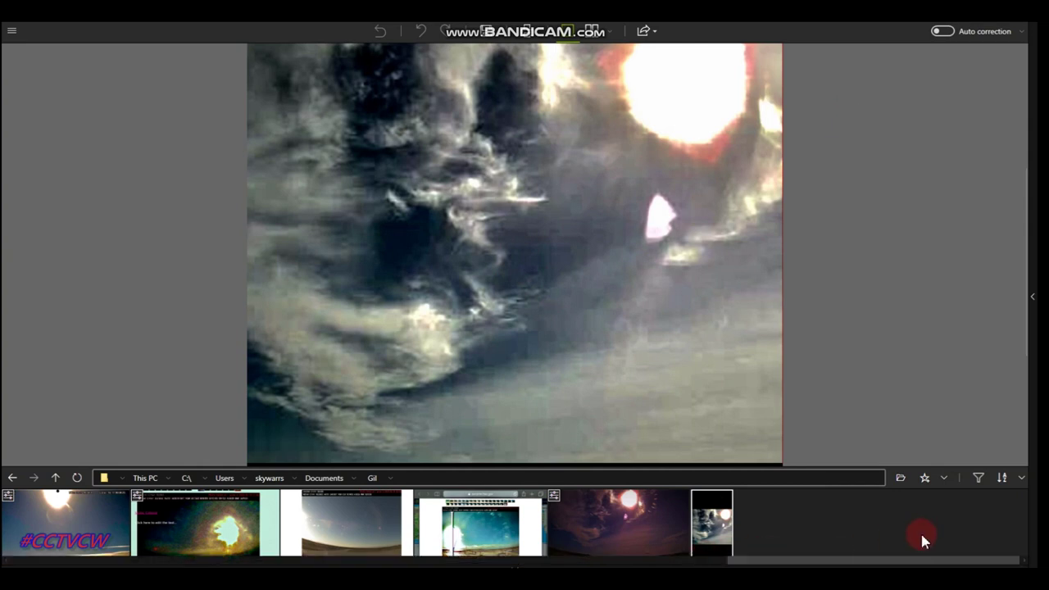
{"action": "left_click", "coordinate": [1034, 298]}
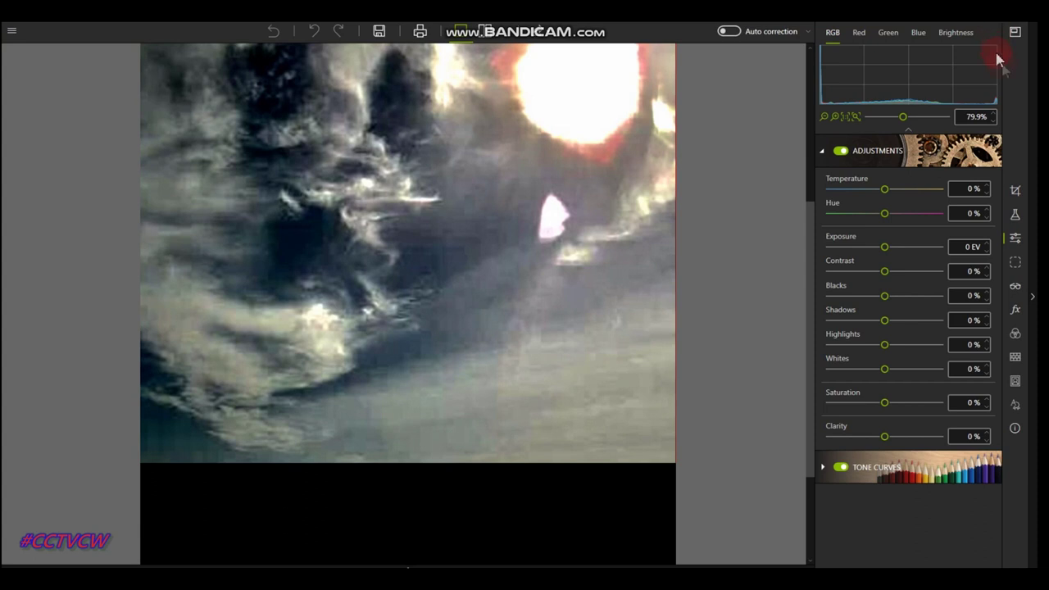
- Crop the photo with a custom ratio to about 1214 × 1024 px, cutting off both black bands and rotating it +1°
{"action": "left_click", "coordinate": [1016, 191]}
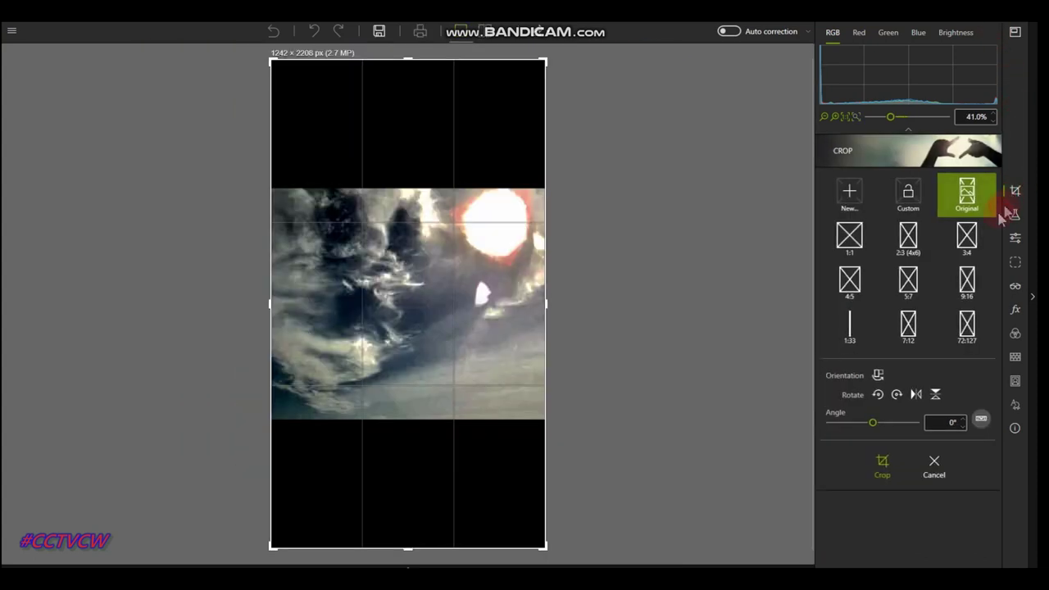
{"action": "left_click", "coordinate": [903, 195]}
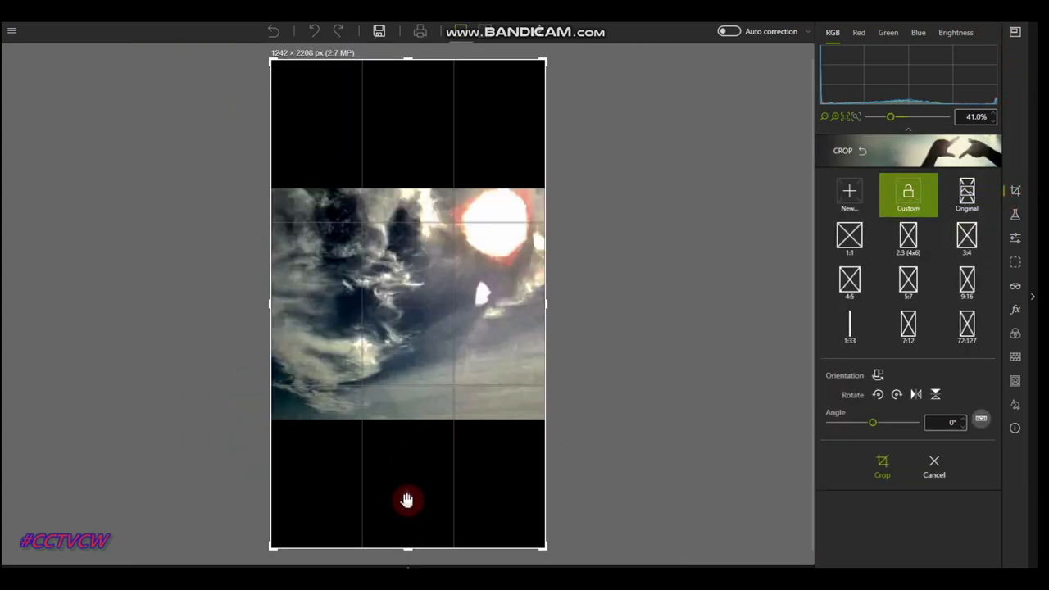
{"action": "left_click_drag", "start_coordinate": [409, 548], "coordinate": [400, 421]}
{"action": "left_click_drag", "start_coordinate": [401, 44], "coordinate": [423, 185]}
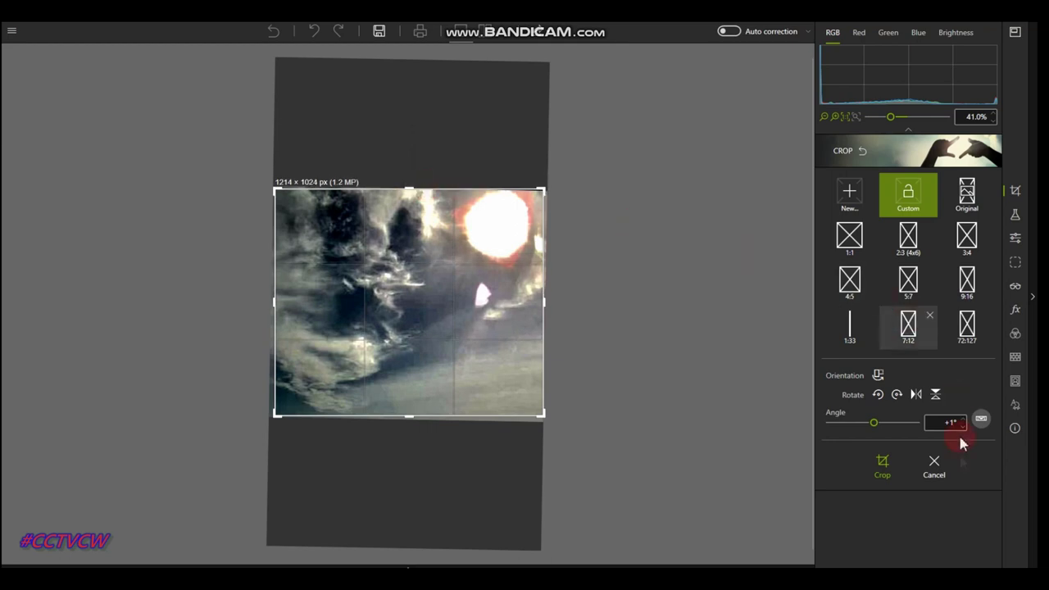
{"action": "left_click", "coordinate": [894, 476]}
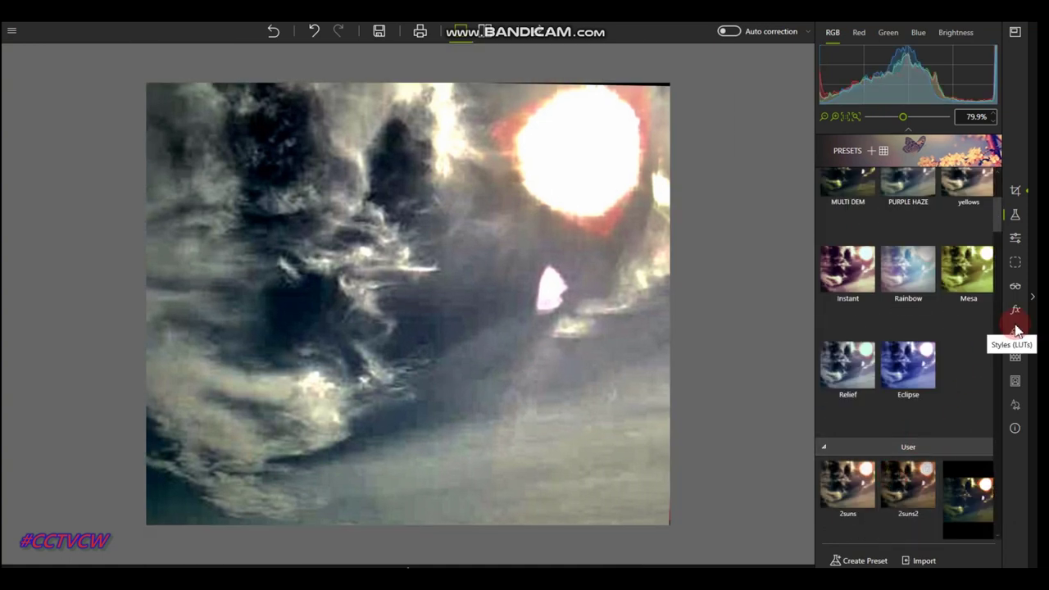
- Set the cropped photo's Dehaze amount to 31%
{"action": "left_click", "coordinate": [1016, 289]}
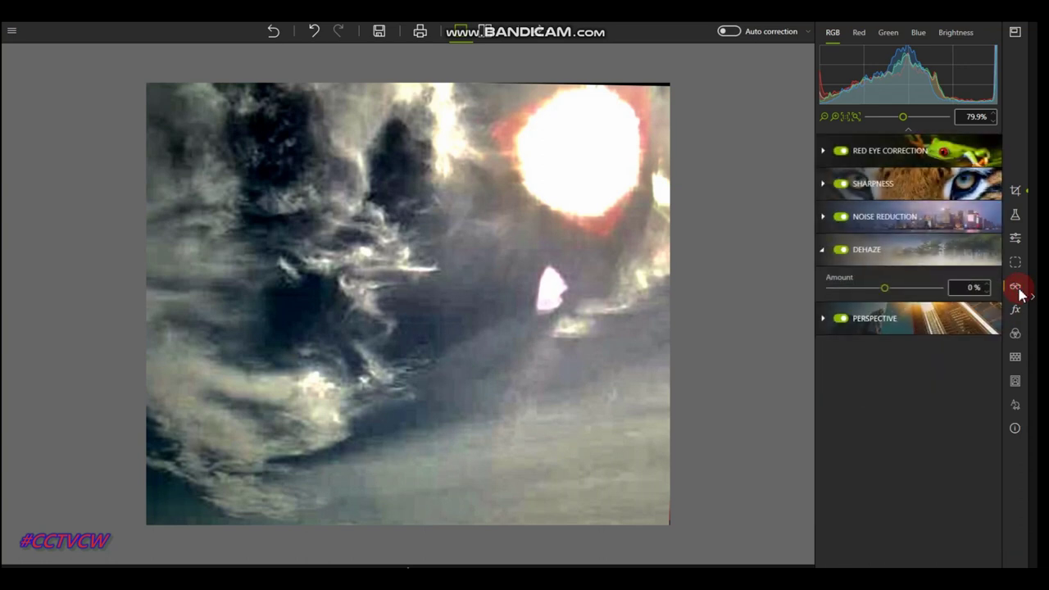
{"action": "left_click", "coordinate": [886, 289]}
{"action": "left_click_drag", "start_coordinate": [886, 289], "coordinate": [905, 294]}
{"action": "left_click", "coordinate": [872, 327]}
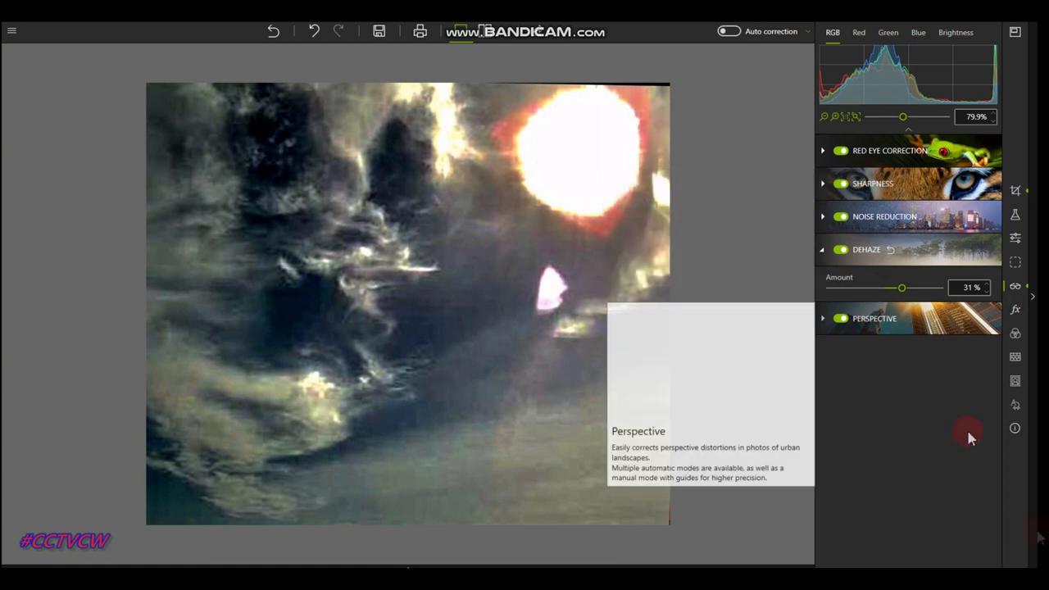
- Set the noise reduction to 14% Reduce noise, 27% Reduce Color Noise and a 37 px Radius
{"action": "left_click", "coordinate": [857, 218]}
{"action": "left_click_drag", "start_coordinate": [830, 255], "coordinate": [856, 288]}
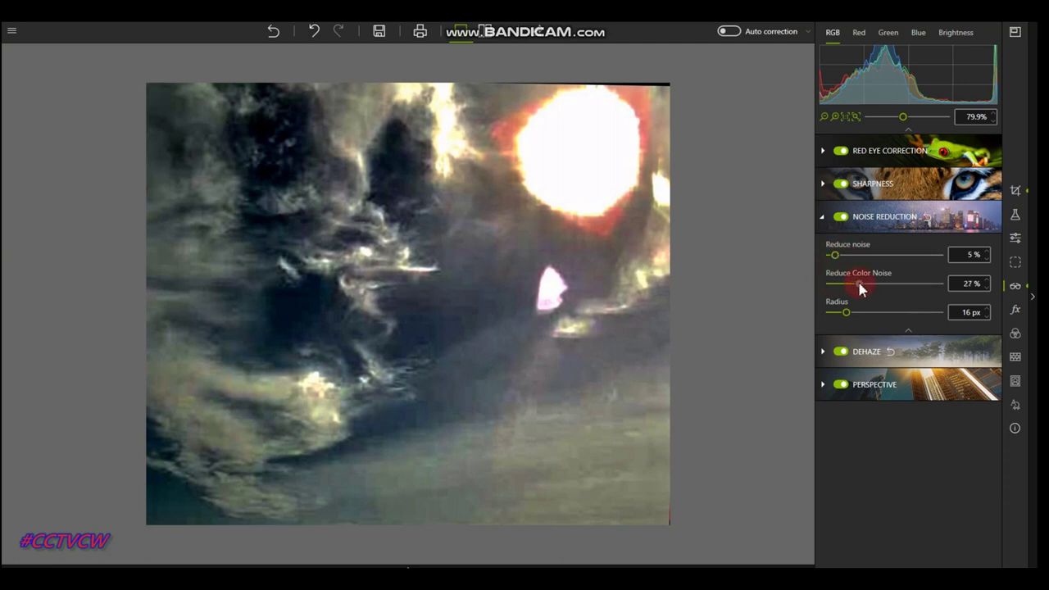
{"action": "left_click_drag", "start_coordinate": [837, 259], "coordinate": [846, 260]}
{"action": "scroll", "coordinate": [316, 188], "scroll_direction": "up", "scroll_amount": 3}
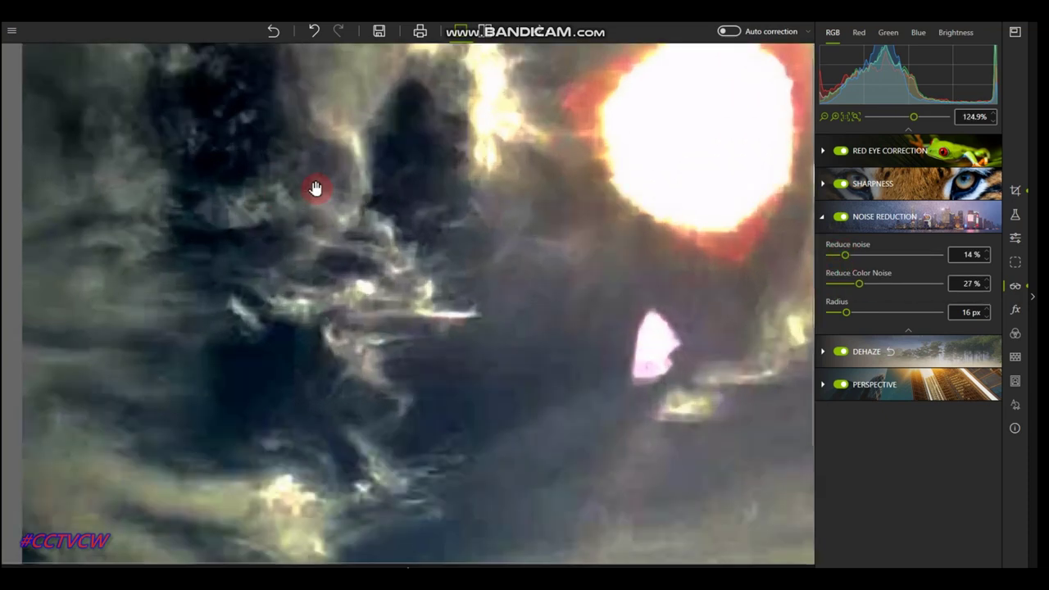
{"action": "scroll", "coordinate": [458, 262], "scroll_direction": "down", "scroll_amount": 2}
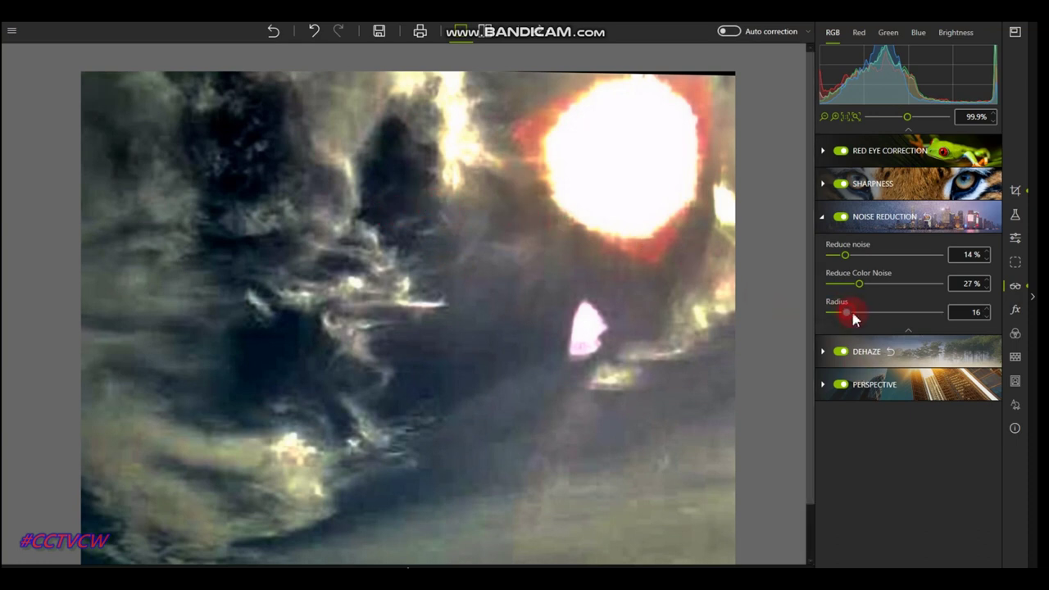
{"action": "left_click_drag", "start_coordinate": [871, 311], "coordinate": [869, 310]}
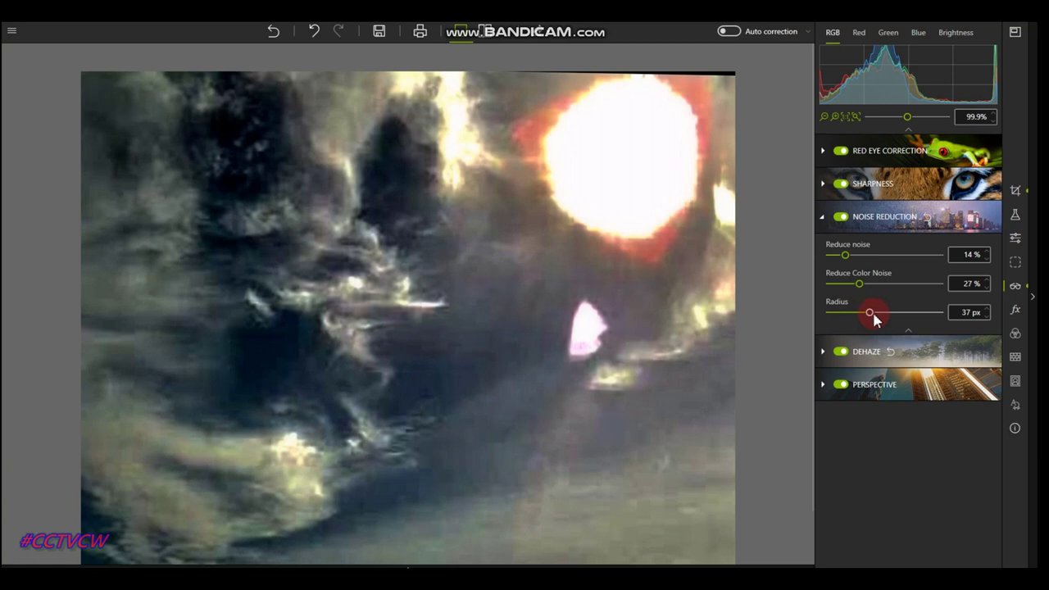
- Set the photo's Contrast to +47% and its Blacks to +23%
{"action": "left_click", "coordinate": [1017, 244]}
{"action": "left_click_drag", "start_coordinate": [886, 273], "coordinate": [908, 279]}
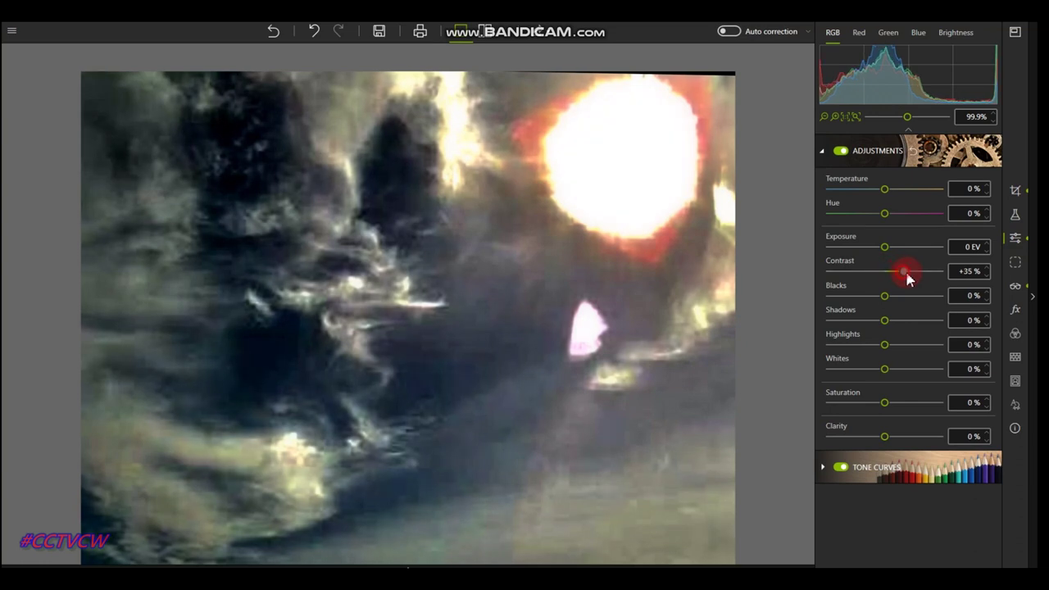
{"action": "left_click", "coordinate": [885, 296]}
{"action": "left_click_drag", "start_coordinate": [897, 297], "coordinate": [897, 298]}
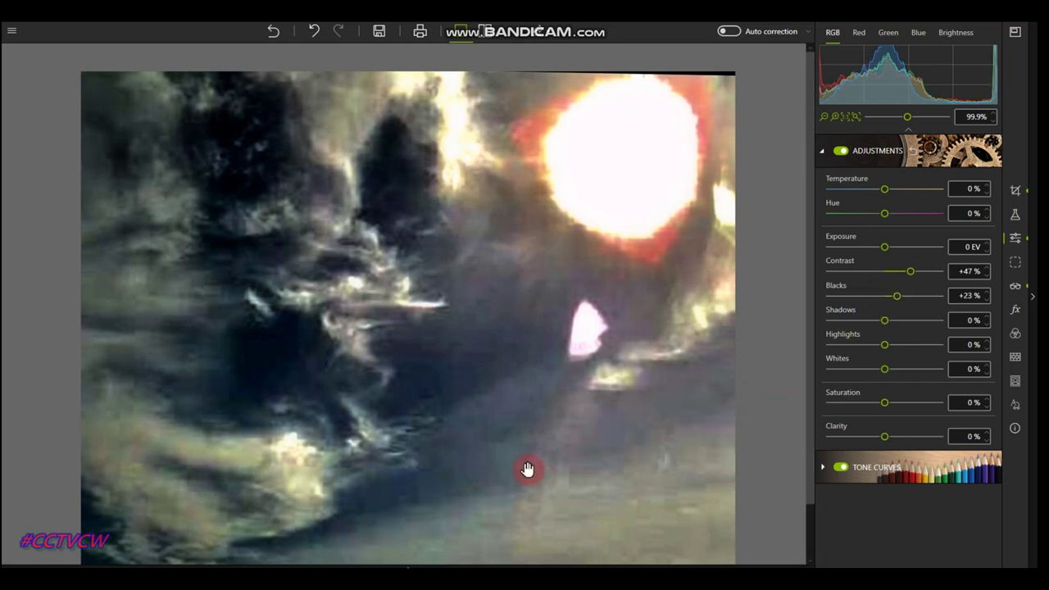
- Lower the photo's Highlights to -60% to tone down the bright areas around the sun
{"action": "scroll", "coordinate": [237, 244], "scroll_direction": "up", "scroll_amount": 1}
{"action": "left_click_drag", "start_coordinate": [304, 211], "coordinate": [307, 271]}
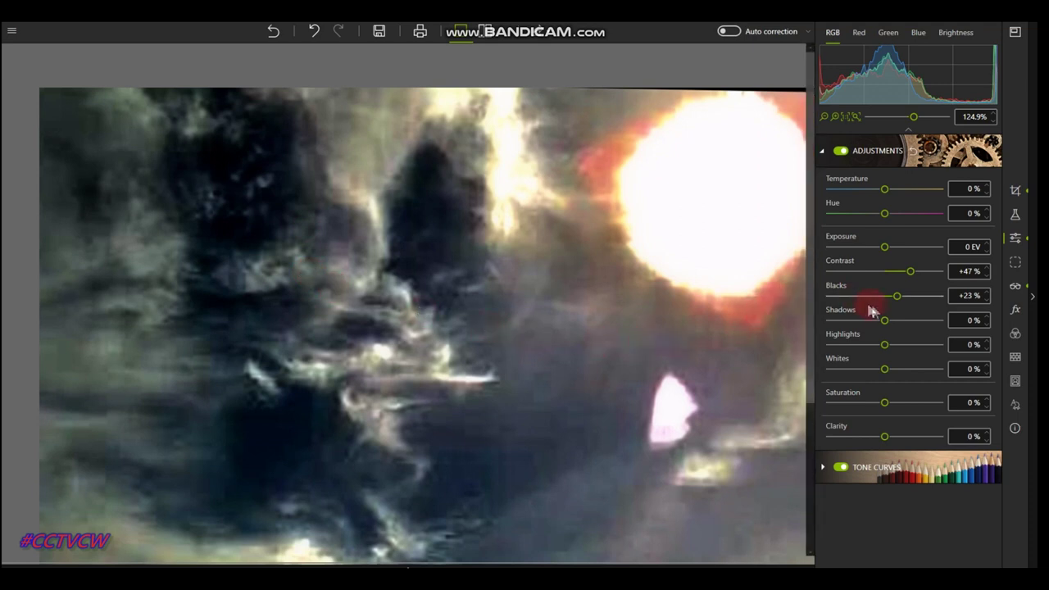
{"action": "left_click", "coordinate": [885, 345]}
{"action": "left_click_drag", "start_coordinate": [887, 344], "coordinate": [853, 348]}
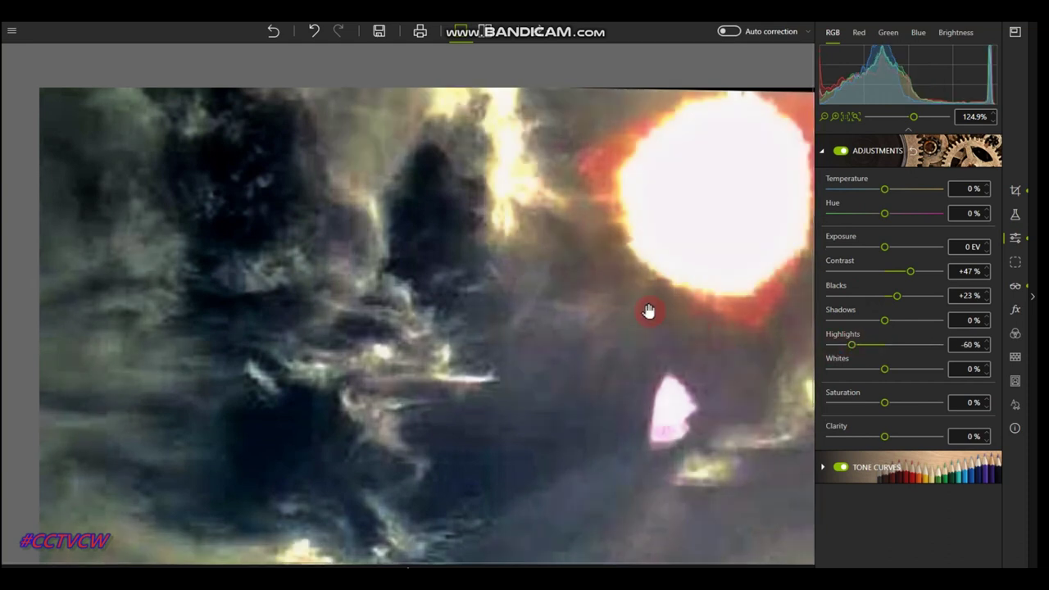
- Save the edited photo as IMG_2880_InPixio.png in New folder inside the Gil folder
{"action": "scroll", "coordinate": [649, 311], "scroll_direction": "down", "scroll_amount": 2}
{"action": "scroll", "coordinate": [648, 311], "scroll_direction": "up", "scroll_amount": 2}
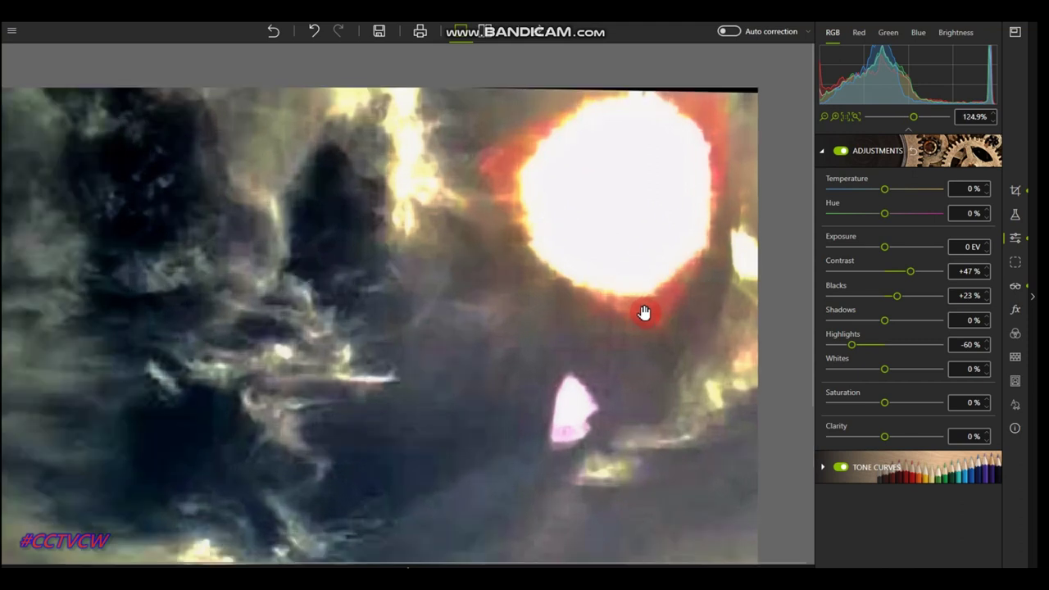
{"action": "left_click", "coordinate": [376, 32]}
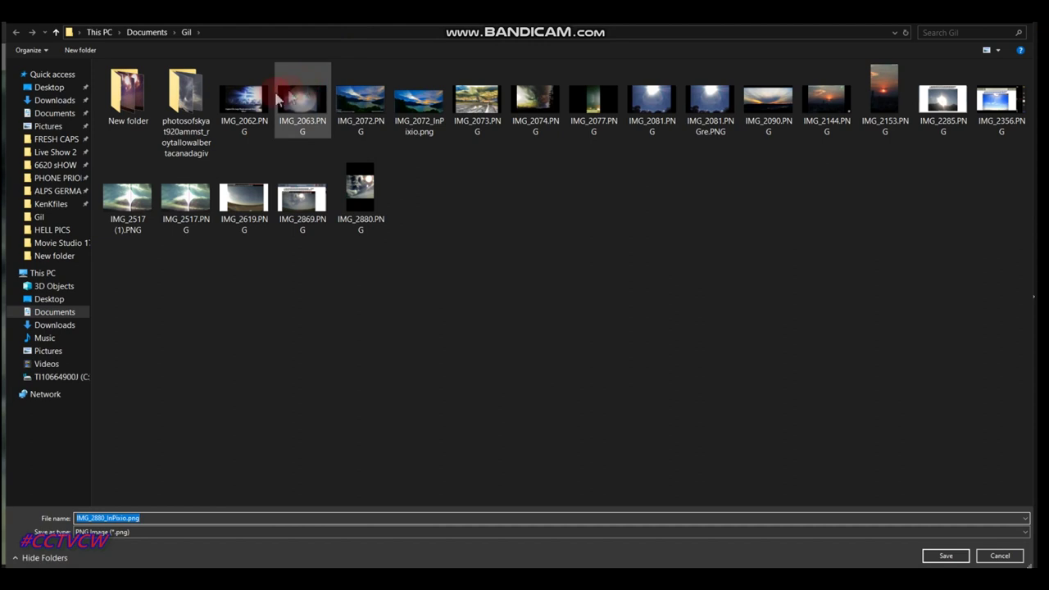
{"action": "double_click", "coordinate": [131, 98]}
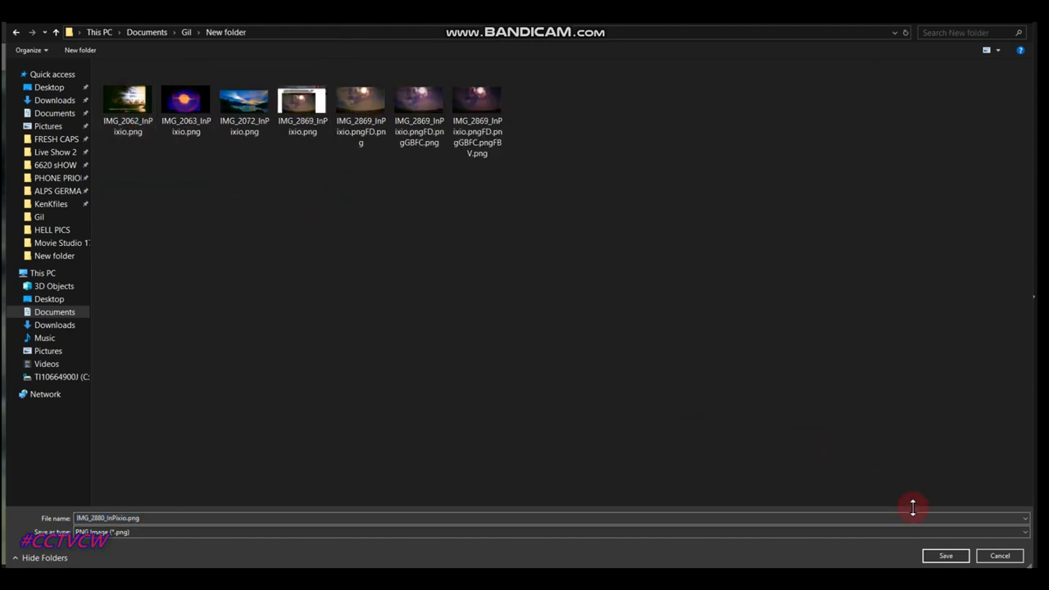
{"action": "left_click", "coordinate": [944, 555]}
{"action": "left_click", "coordinate": [526, 392]}
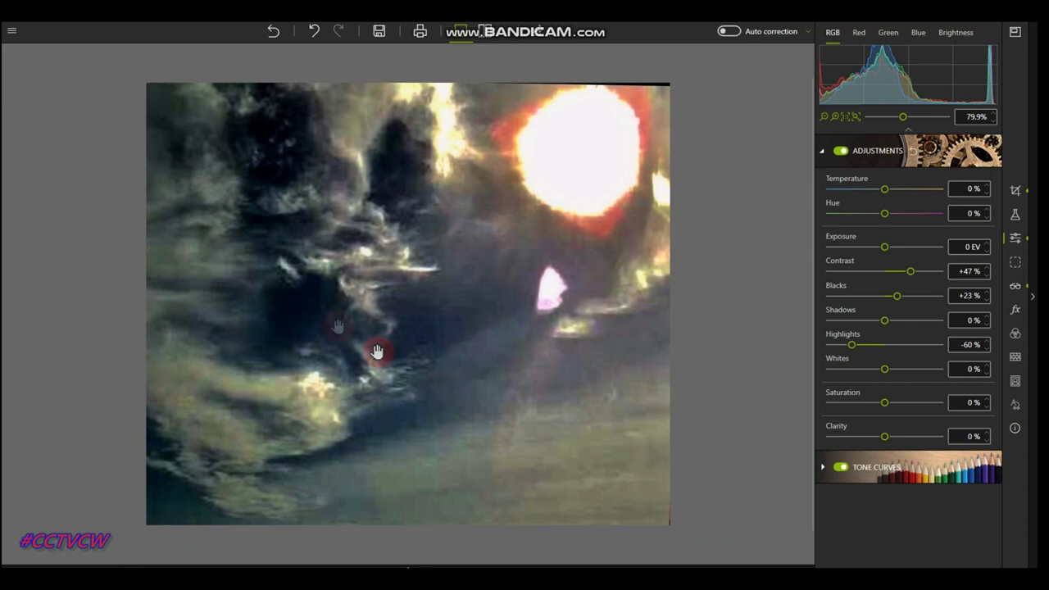
- Examine the clouds, dark areas and bright shape around the sun up close
{"action": "scroll", "coordinate": [254, 261], "scroll_direction": "up", "scroll_amount": 3}
{"action": "left_click_drag", "start_coordinate": [492, 366], "coordinate": [470, 423]}
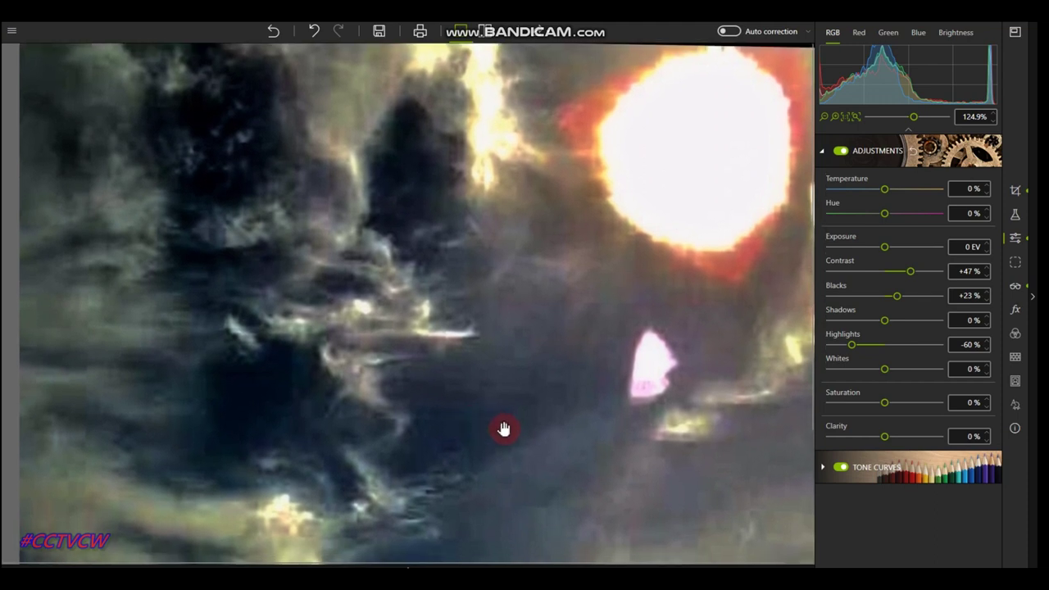
{"action": "left_click_drag", "start_coordinate": [441, 166], "coordinate": [410, 90]}
{"action": "left_click_drag", "start_coordinate": [447, 135], "coordinate": [510, 275]}
{"action": "scroll", "coordinate": [536, 312], "scroll_direction": "down", "scroll_amount": 1}
{"action": "scroll", "coordinate": [536, 312], "scroll_direction": "up", "scroll_amount": 1}
{"action": "scroll", "coordinate": [537, 312], "scroll_direction": "down", "scroll_amount": 1}
{"action": "scroll", "coordinate": [537, 311], "scroll_direction": "up", "scroll_amount": 3}
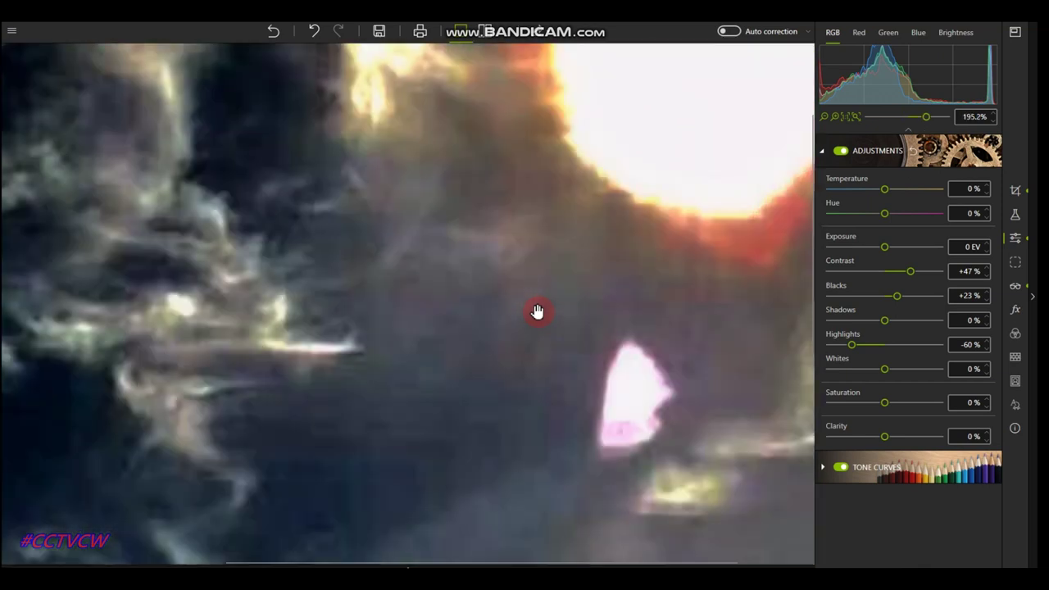
{"action": "left_click_drag", "start_coordinate": [457, 355], "coordinate": [647, 162]}
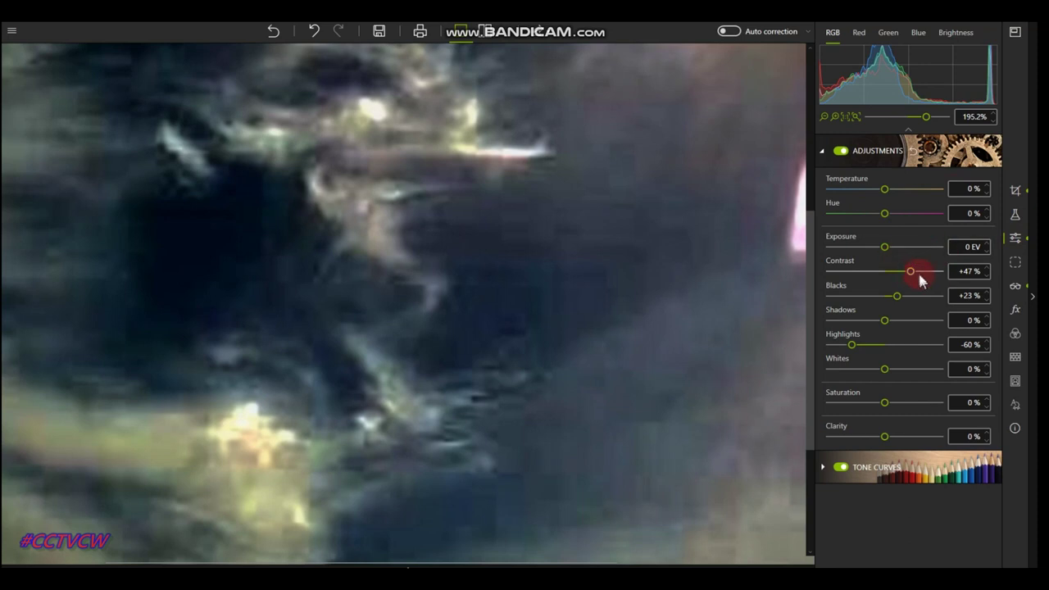
- Raise the photo's Contrast to +79%
{"action": "left_click_drag", "start_coordinate": [912, 271], "coordinate": [928, 271]}
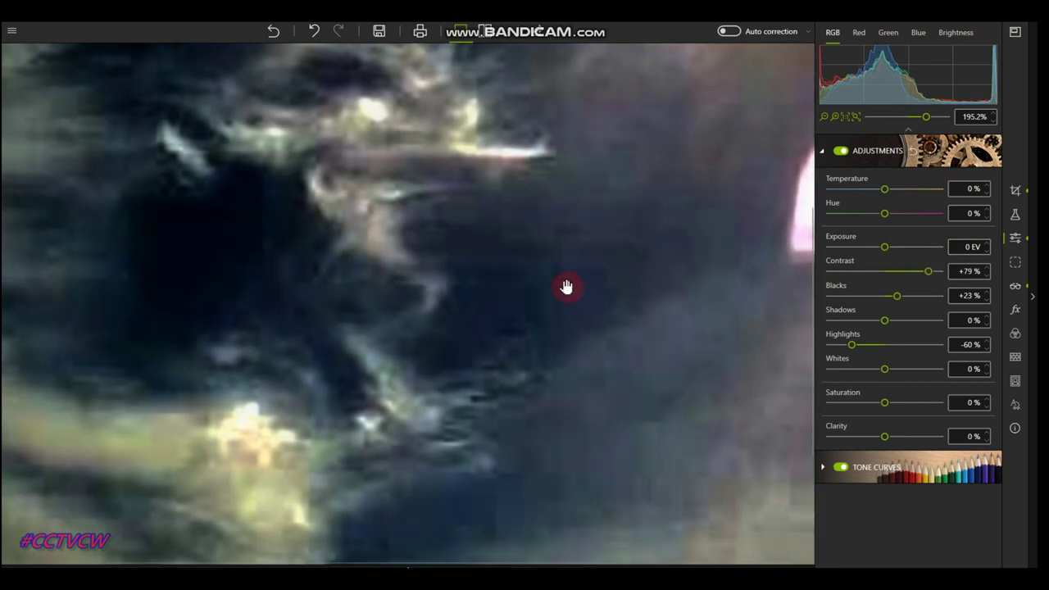
{"action": "scroll", "coordinate": [565, 287], "scroll_direction": "down", "scroll_amount": 2}
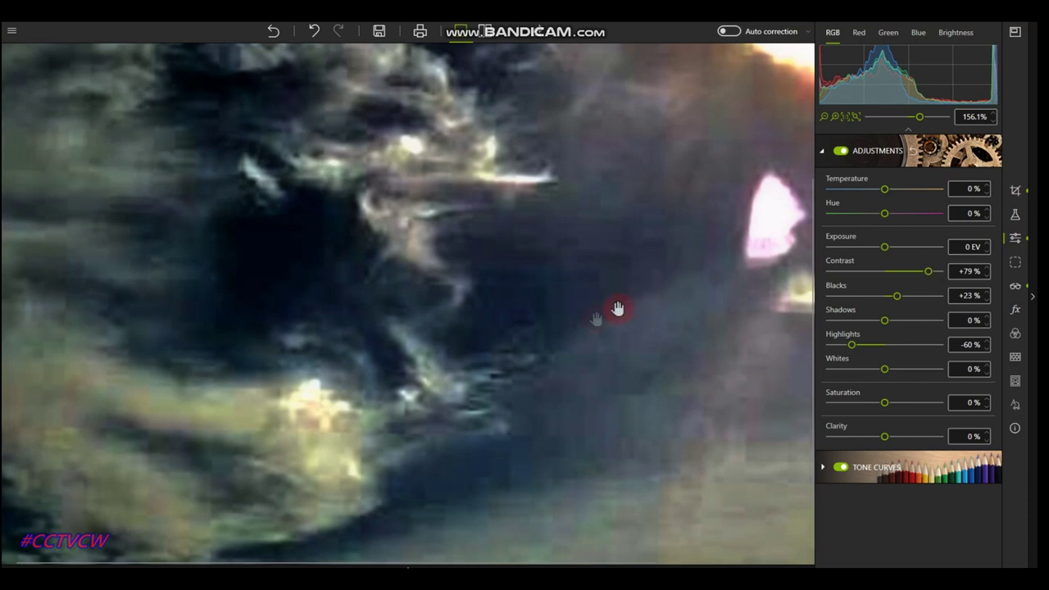
{"action": "scroll", "coordinate": [664, 301], "scroll_direction": "down", "scroll_amount": 3}
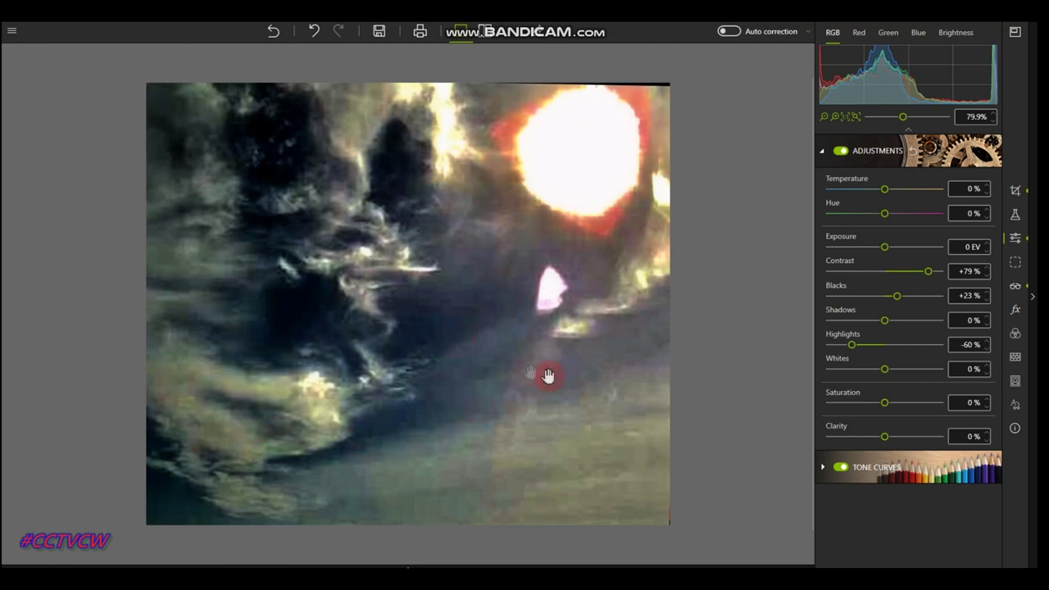
- Save the higher-contrast version of the photo as a PNG image in New folder
{"action": "left_click", "coordinate": [380, 31]}
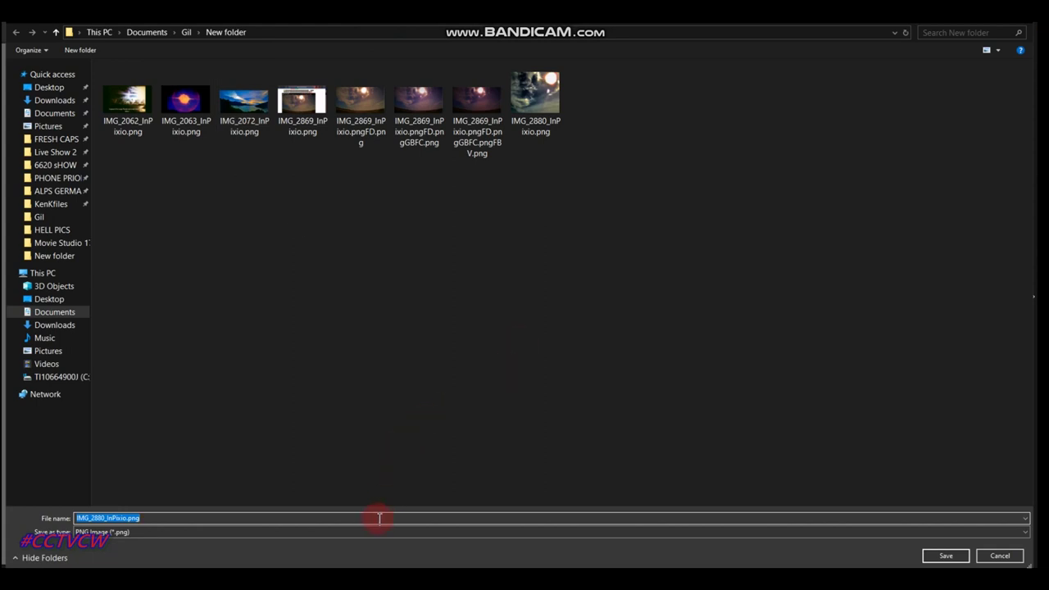
{"action": "left_click", "coordinate": [944, 557]}
{"action": "left_click", "coordinate": [538, 389]}
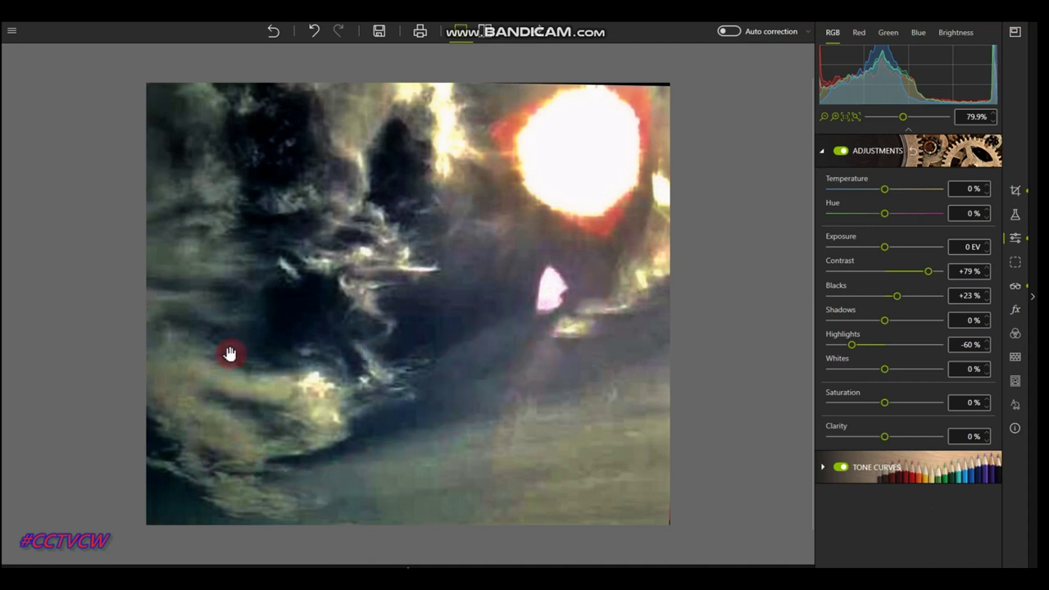
- Apply the favorite preset cherry cola to the sun photo and inspect the clouds up close
{"action": "scroll", "coordinate": [254, 155], "scroll_direction": "up", "scroll_amount": 3}
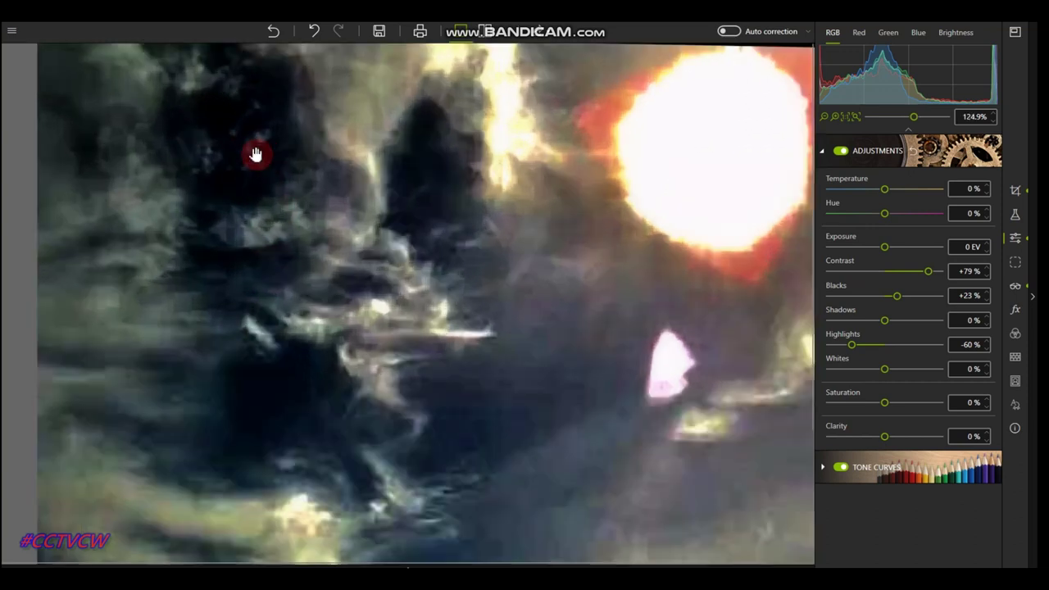
{"action": "scroll", "coordinate": [358, 161], "scroll_direction": "down", "scroll_amount": 2}
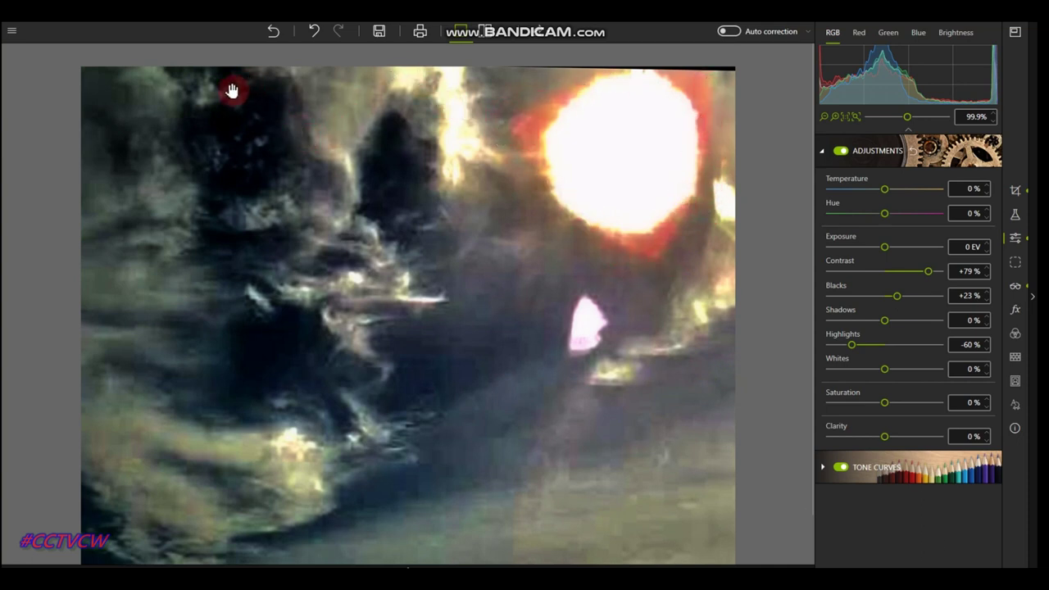
{"action": "left_click", "coordinate": [1022, 213]}
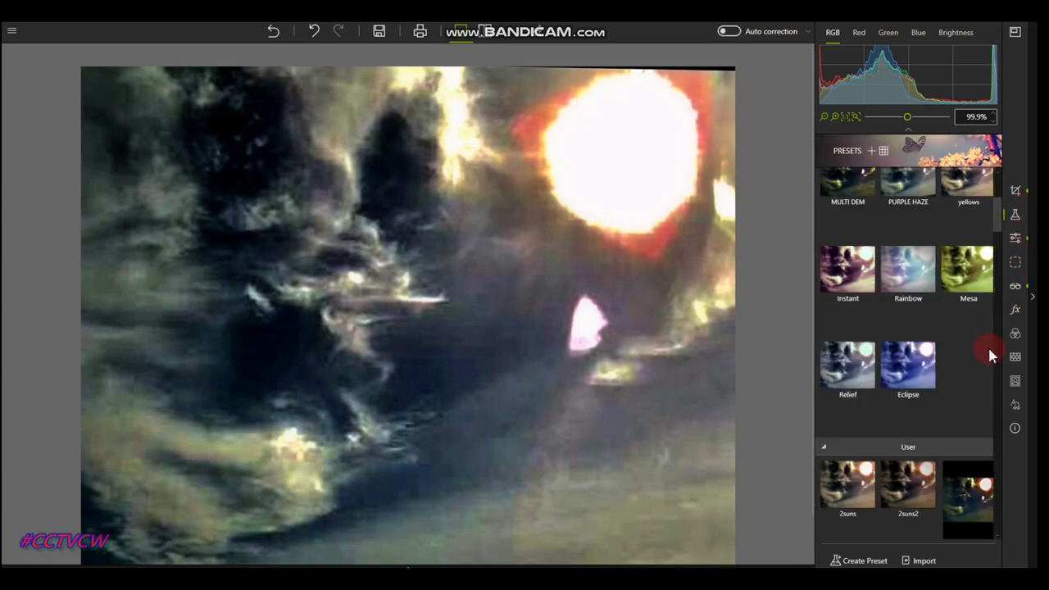
{"action": "scroll", "coordinate": [990, 348], "scroll_direction": "up", "scroll_amount": 3}
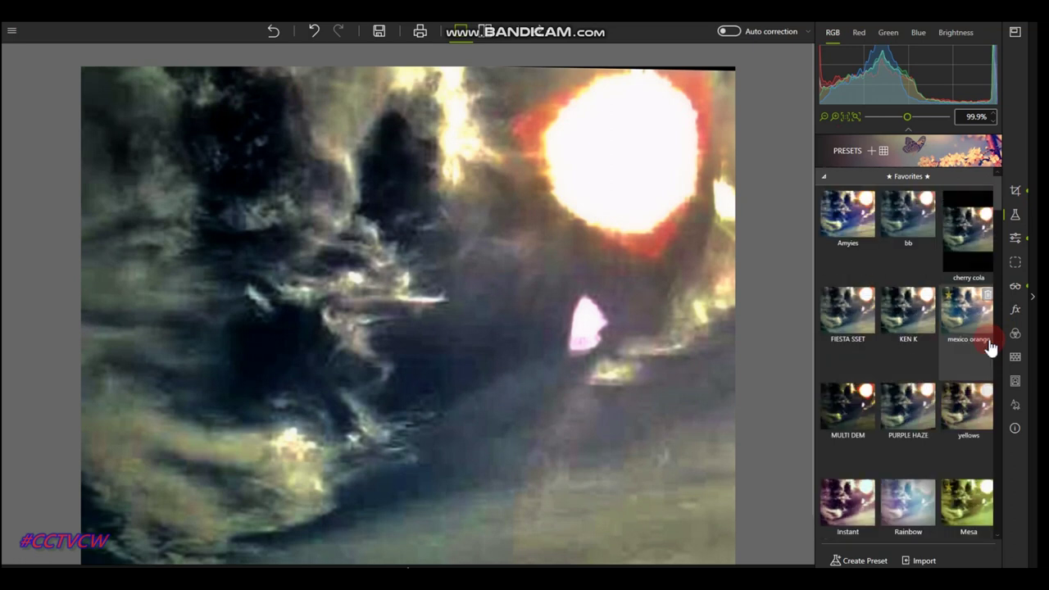
{"action": "left_click", "coordinate": [970, 232]}
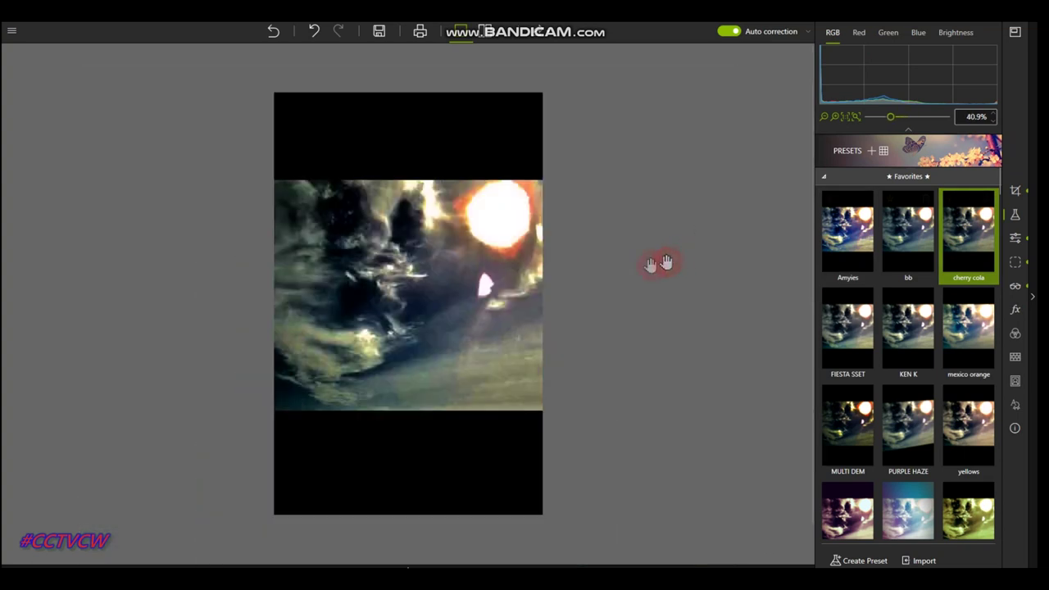
{"action": "scroll", "coordinate": [388, 279], "scroll_direction": "up", "scroll_amount": 5}
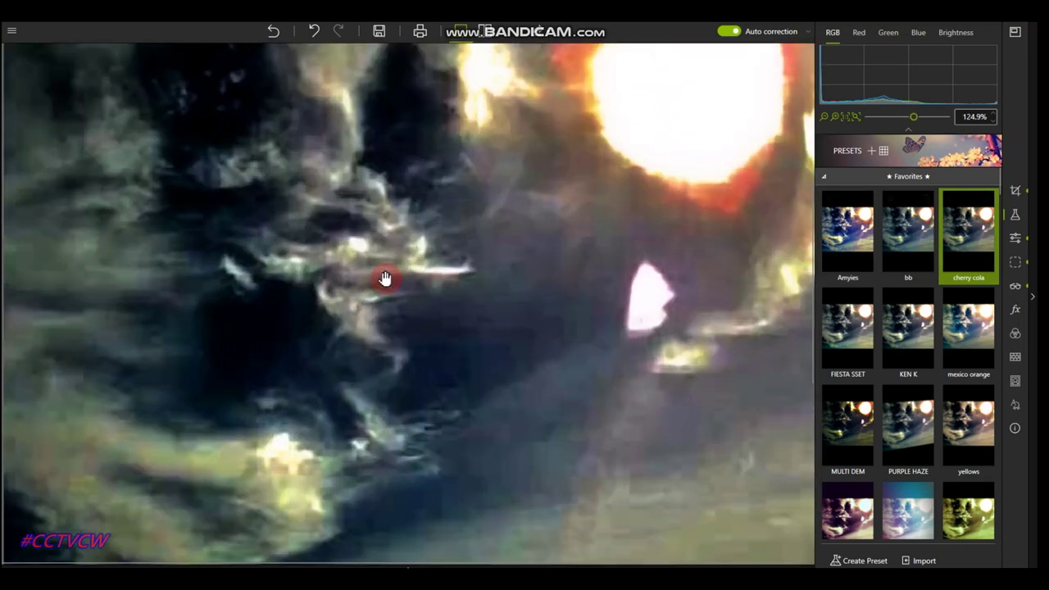
- Apply the Amyies preset to the photo and view the sun and clouds at different magnifications
{"action": "left_click", "coordinate": [864, 244]}
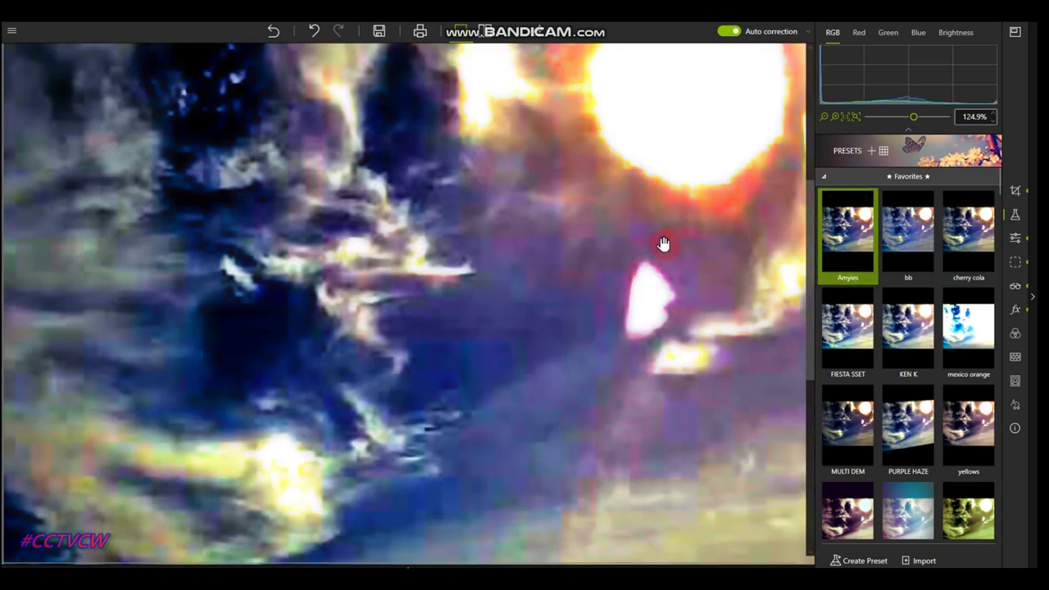
{"action": "double_click", "coordinate": [663, 243]}
{"action": "left_click_drag", "start_coordinate": [663, 243], "coordinate": [709, 227]}
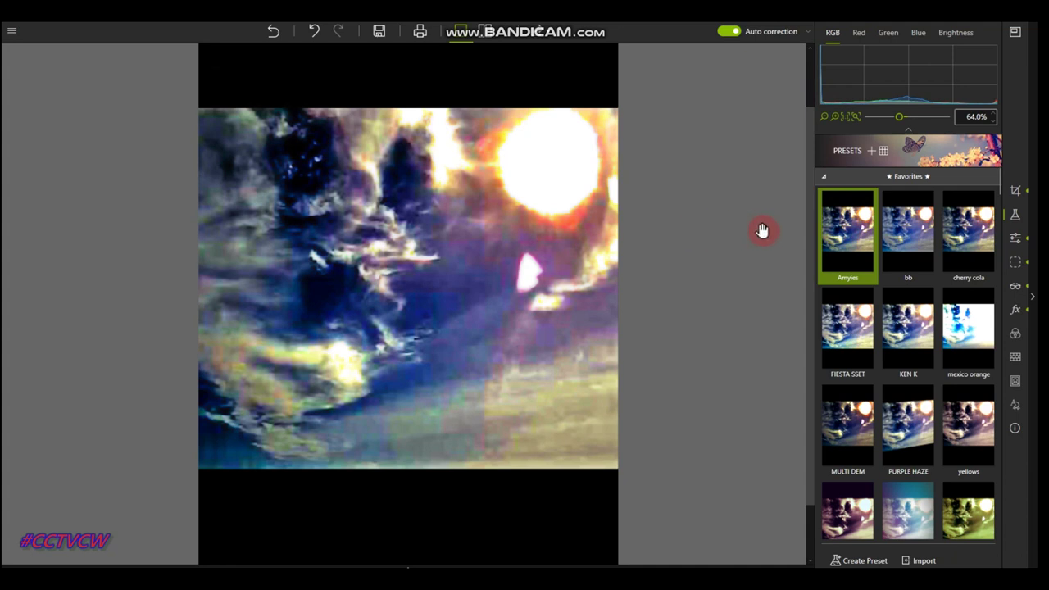
{"action": "scroll", "coordinate": [643, 233], "scroll_direction": "up", "scroll_amount": 1}
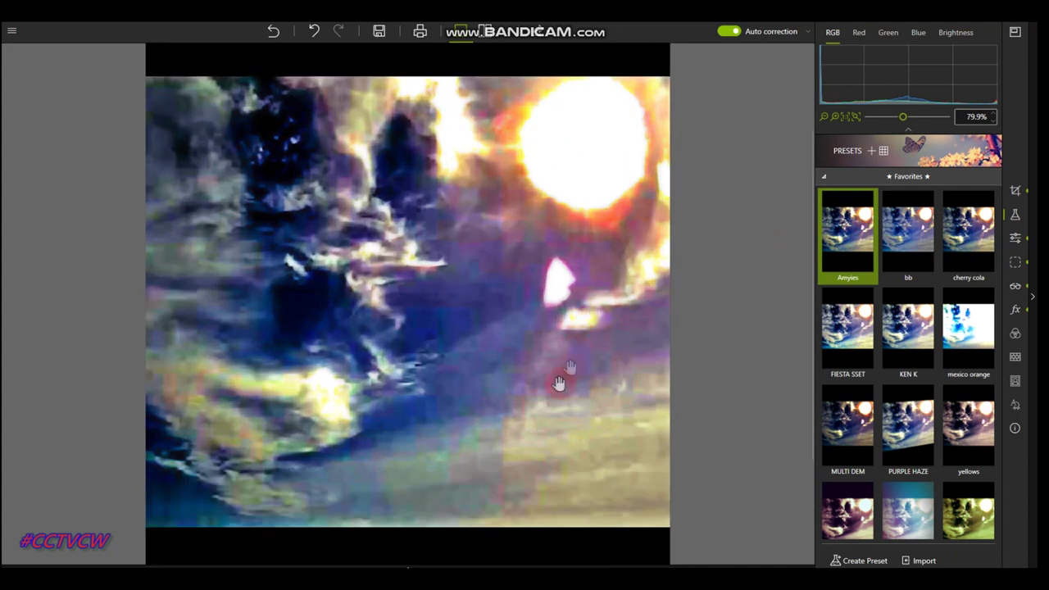
- Try the KEN K, MULTI DEM and yellows presets on the photo
{"action": "left_click", "coordinate": [907, 334]}
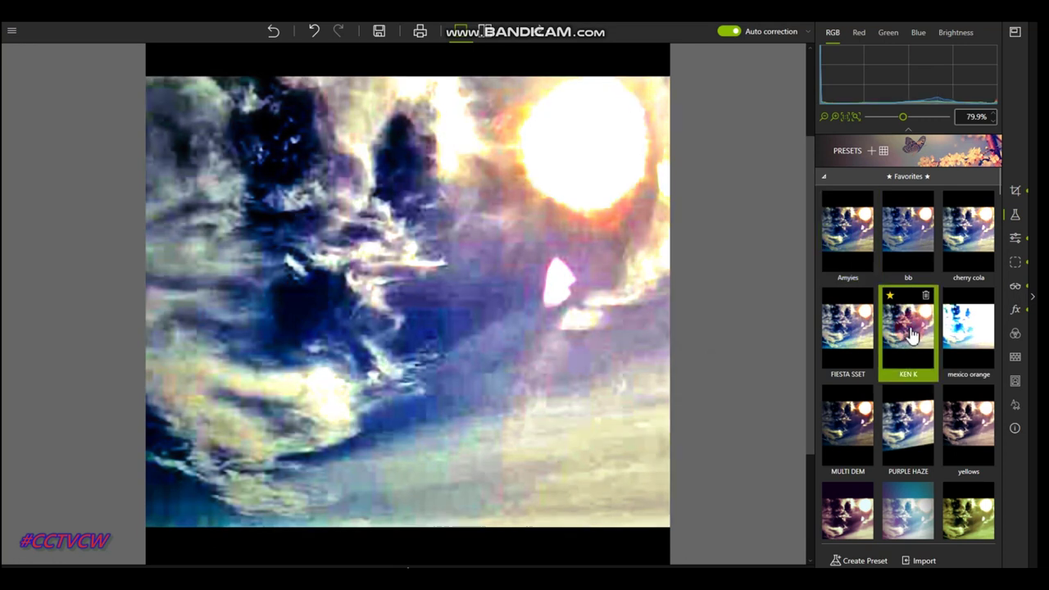
{"action": "left_click", "coordinate": [863, 436]}
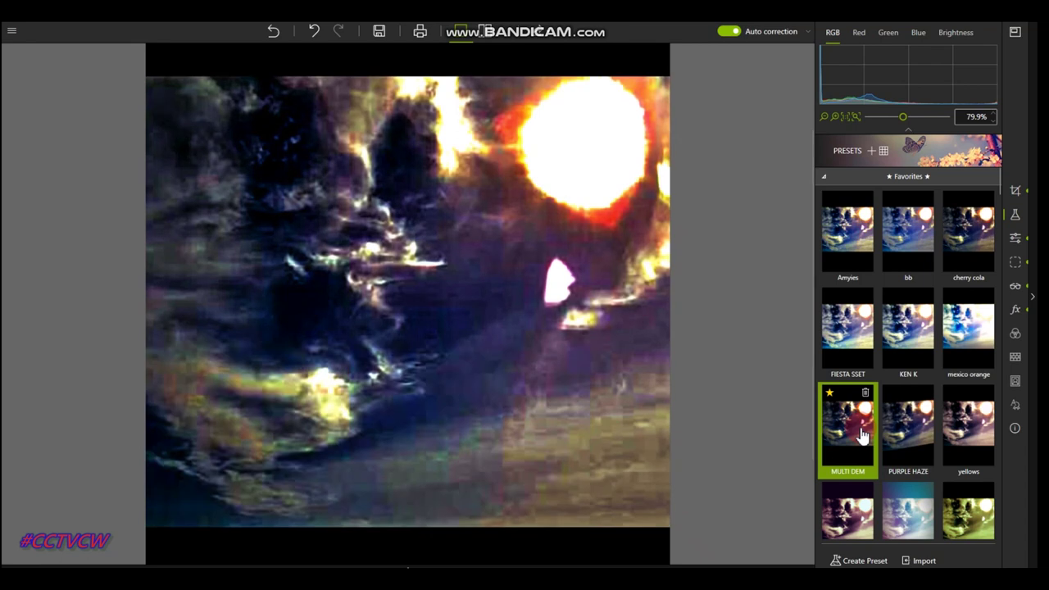
{"action": "left_click", "coordinate": [984, 432]}
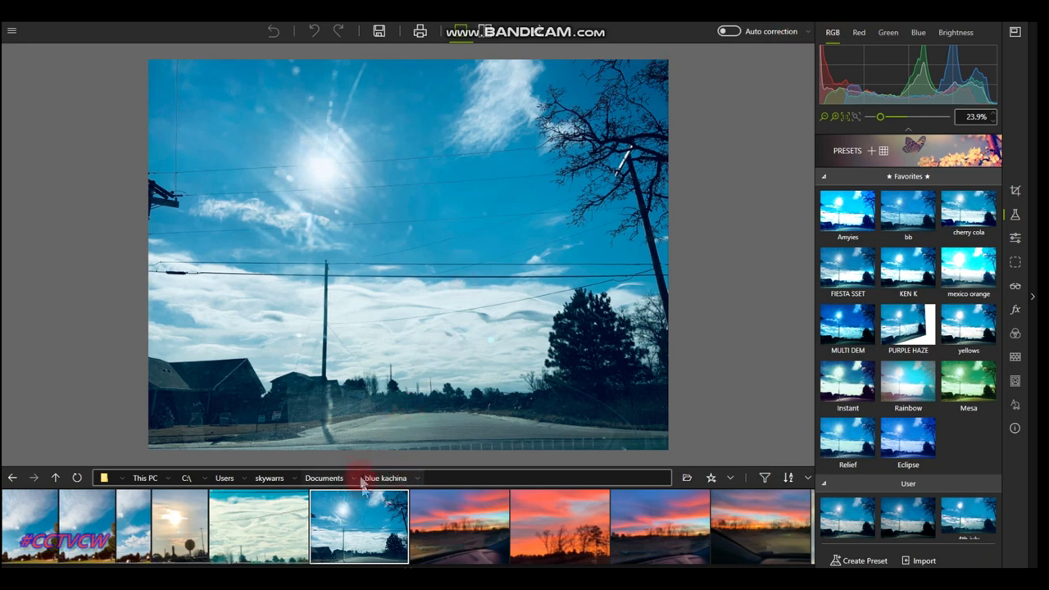
- Raise the Dehaze amount of the blue sky photo from the blue kachina folder beyond 50%
{"action": "scroll", "coordinate": [302, 186], "scroll_direction": "up", "scroll_amount": 3}
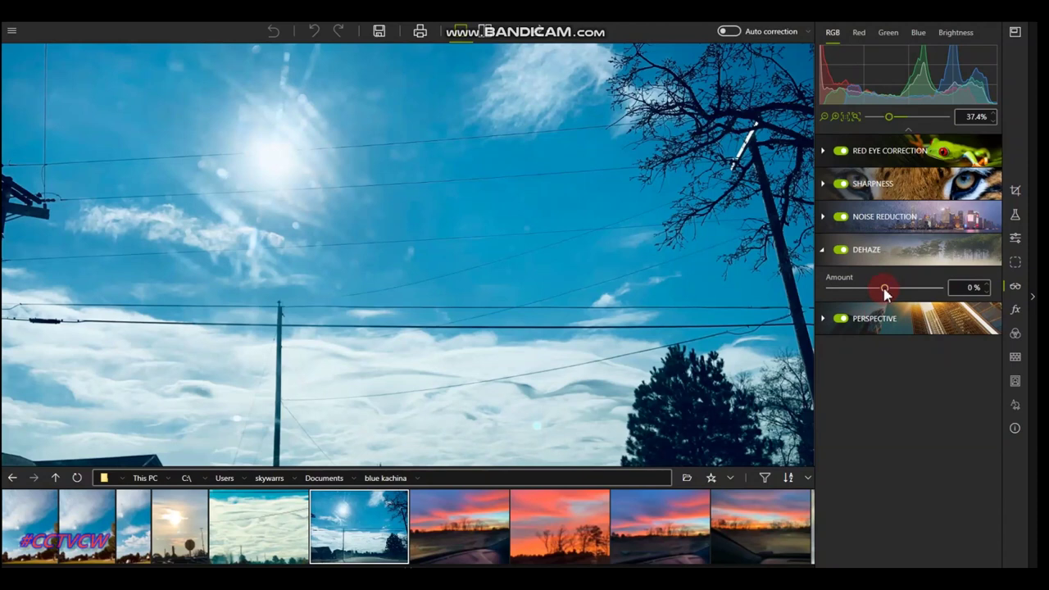
{"action": "left_click_drag", "start_coordinate": [885, 291], "coordinate": [911, 291]}
{"action": "left_click_drag", "start_coordinate": [224, 94], "coordinate": [248, 161]}
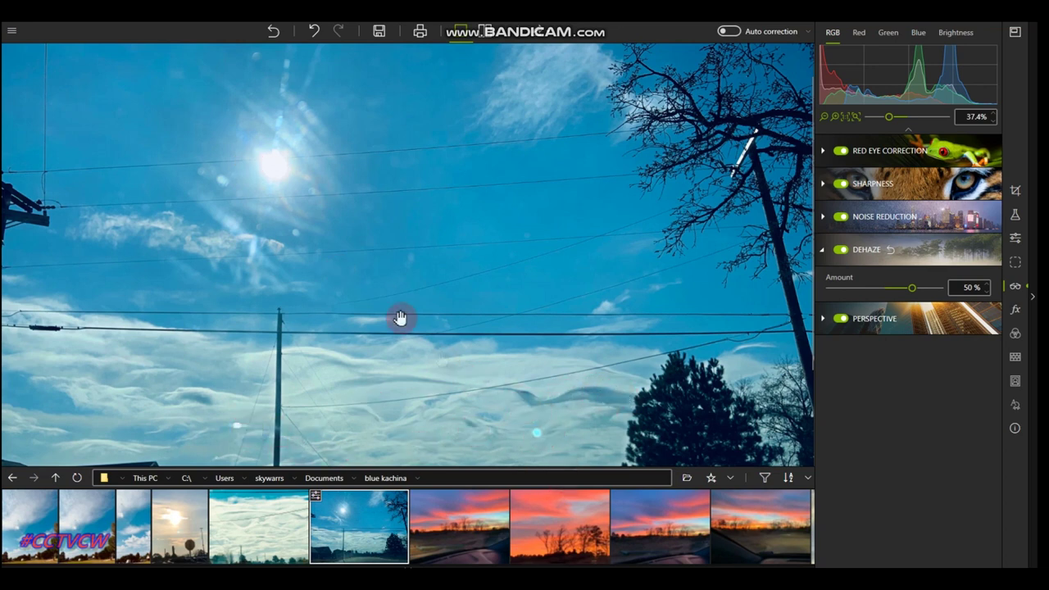
{"action": "scroll", "coordinate": [235, 154], "scroll_direction": "up", "scroll_amount": 1}
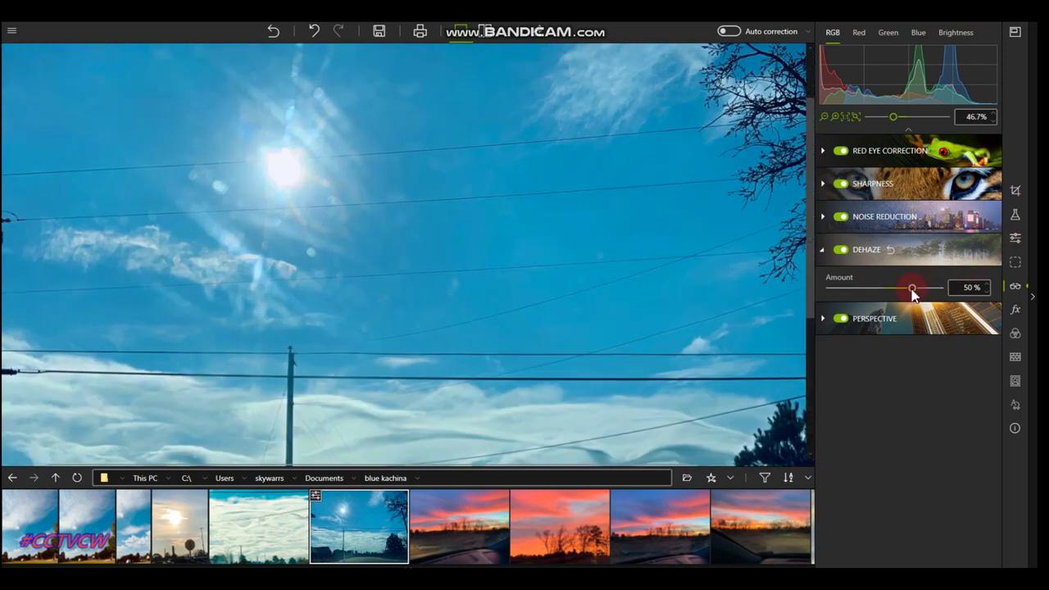
{"action": "left_click_drag", "start_coordinate": [914, 293], "coordinate": [926, 292]}
- Set the blue sky photo's Reduce noise to 38% and its Sharpness amount to 61%
{"action": "left_click", "coordinate": [882, 222]}
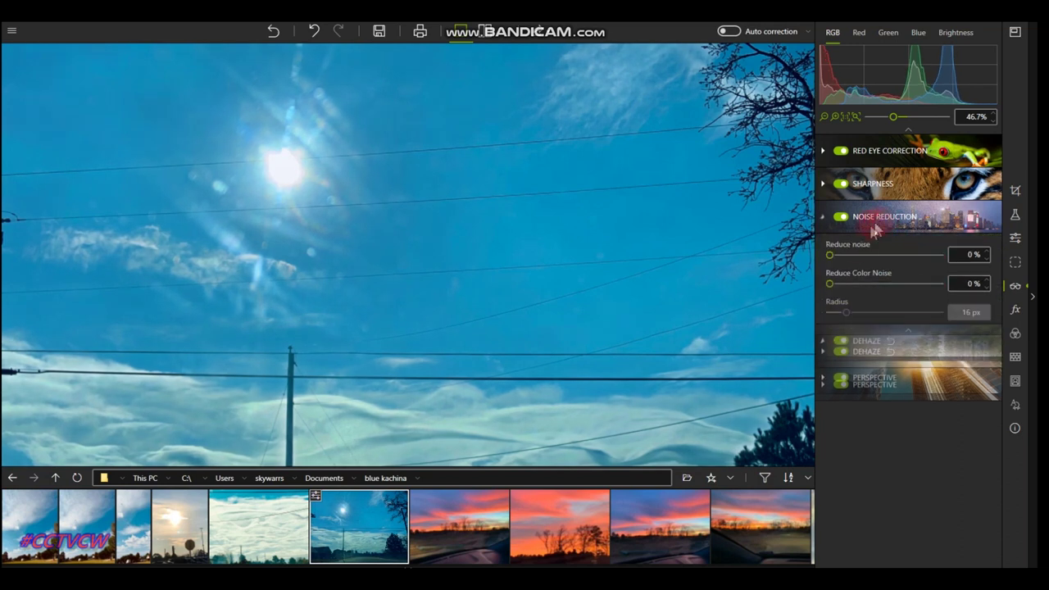
{"action": "left_click_drag", "start_coordinate": [831, 255], "coordinate": [851, 261]}
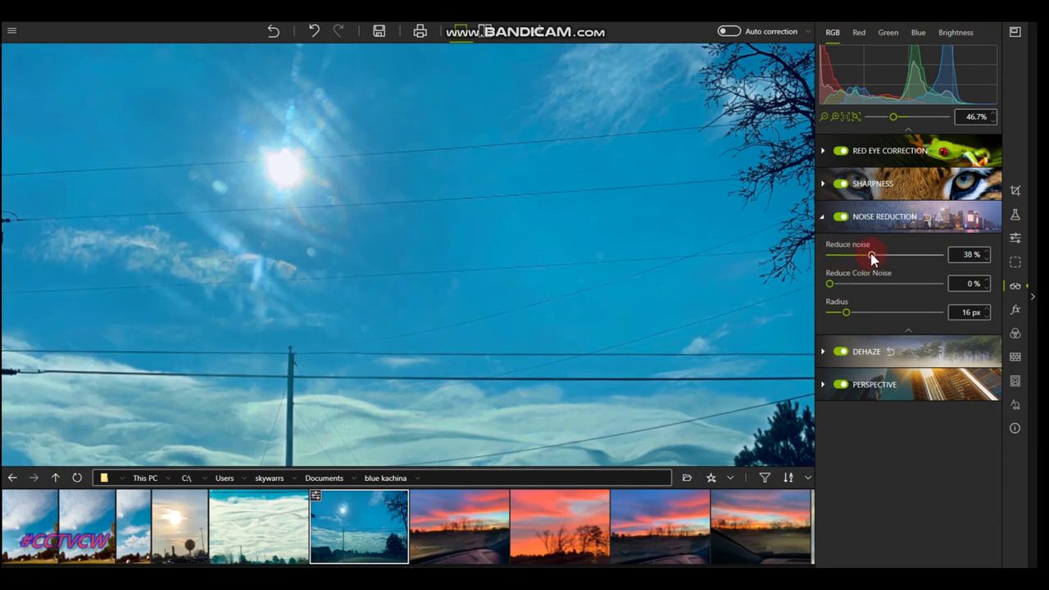
{"action": "left_click", "coordinate": [868, 190]}
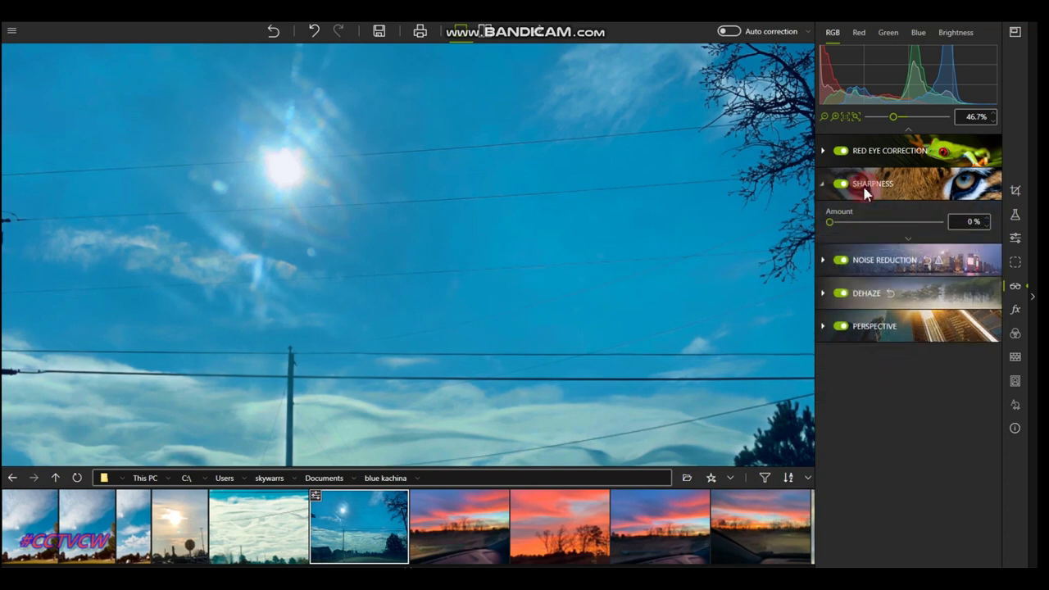
{"action": "left_click_drag", "start_coordinate": [843, 226], "coordinate": [852, 226]}
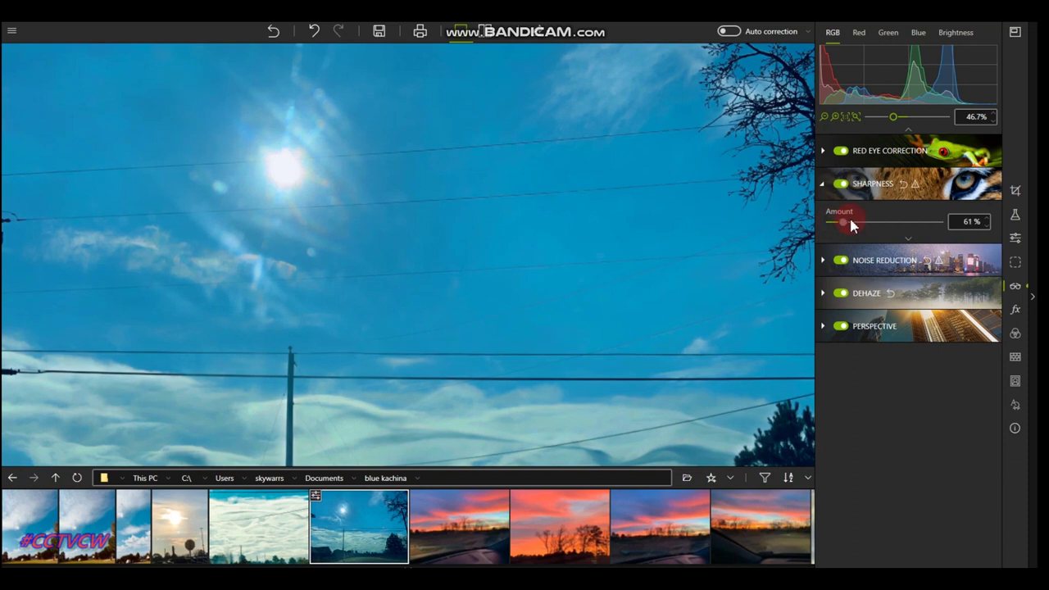
- Set the blue sky photo's Exposure to +0.08 EV and inspect the sky below the sun up close
{"action": "left_click", "coordinate": [1014, 239]}
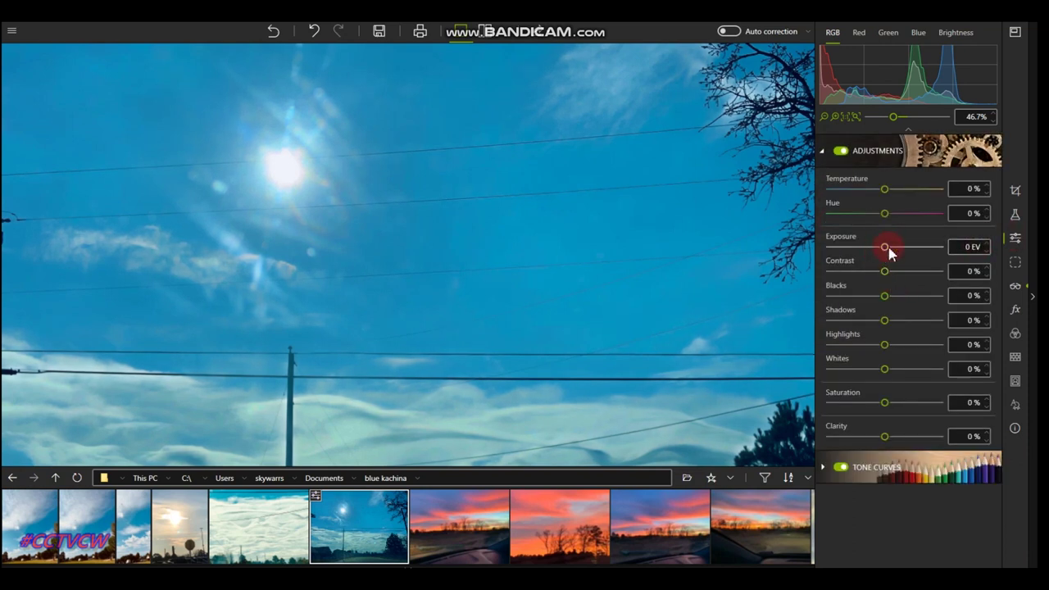
{"action": "mouse_move", "coordinate": [883, 246]}
{"action": "left_mouse_down"}
{"action": "mouse_move", "coordinate": [895, 245]}
{"action": "mouse_move", "coordinate": [885, 246]}
{"action": "left_mouse_up"}
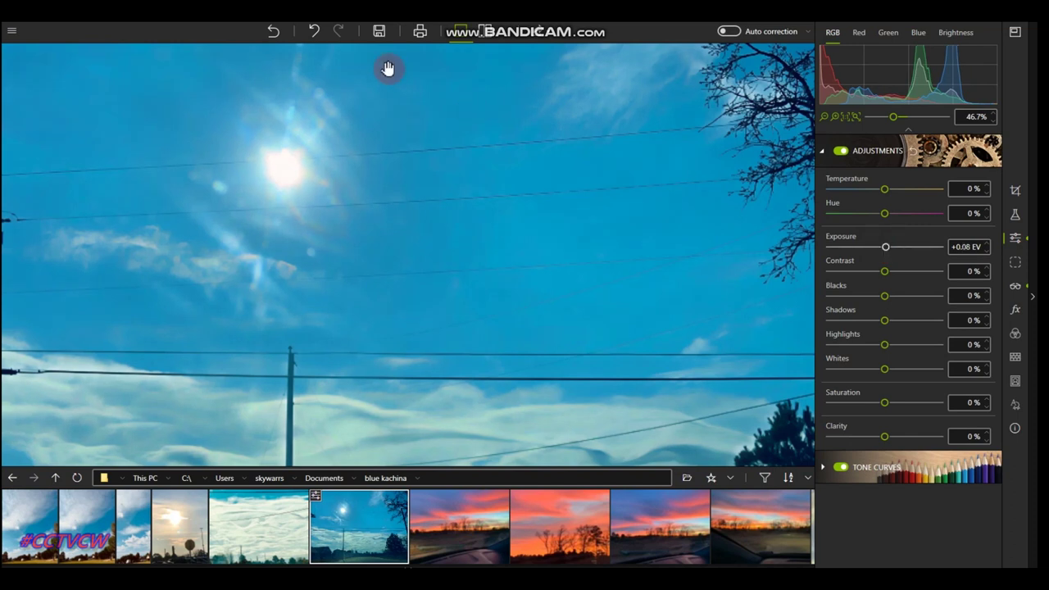
{"action": "left_click", "coordinate": [368, 38]}
{"action": "scroll", "coordinate": [430, 142], "scroll_direction": "down", "scroll_amount": 1}
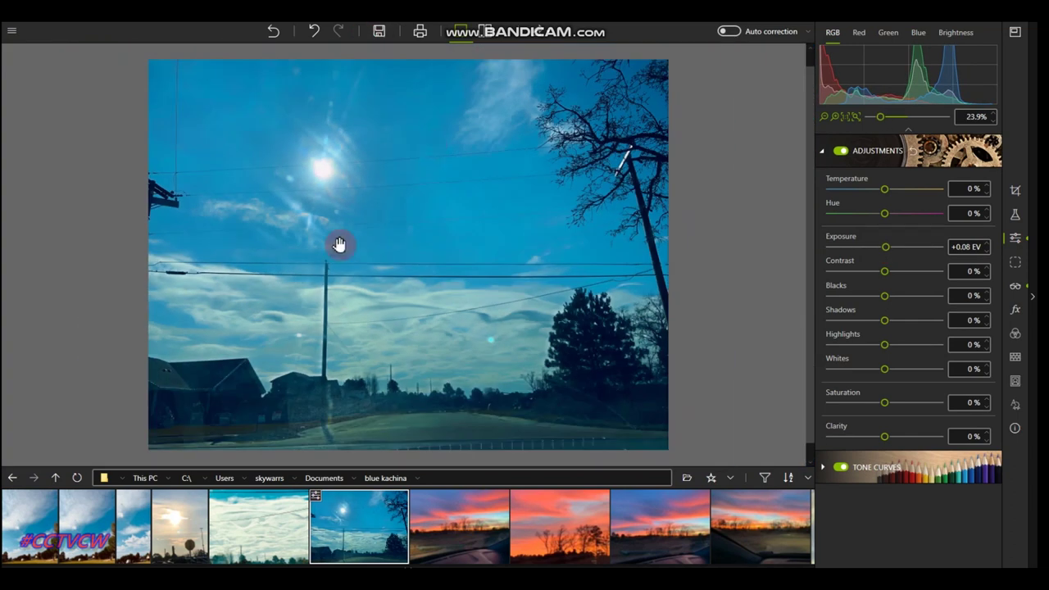
{"action": "scroll", "coordinate": [244, 231], "scroll_direction": "up", "scroll_amount": 2}
{"action": "scroll", "coordinate": [352, 246], "scroll_direction": "up", "scroll_amount": 2}
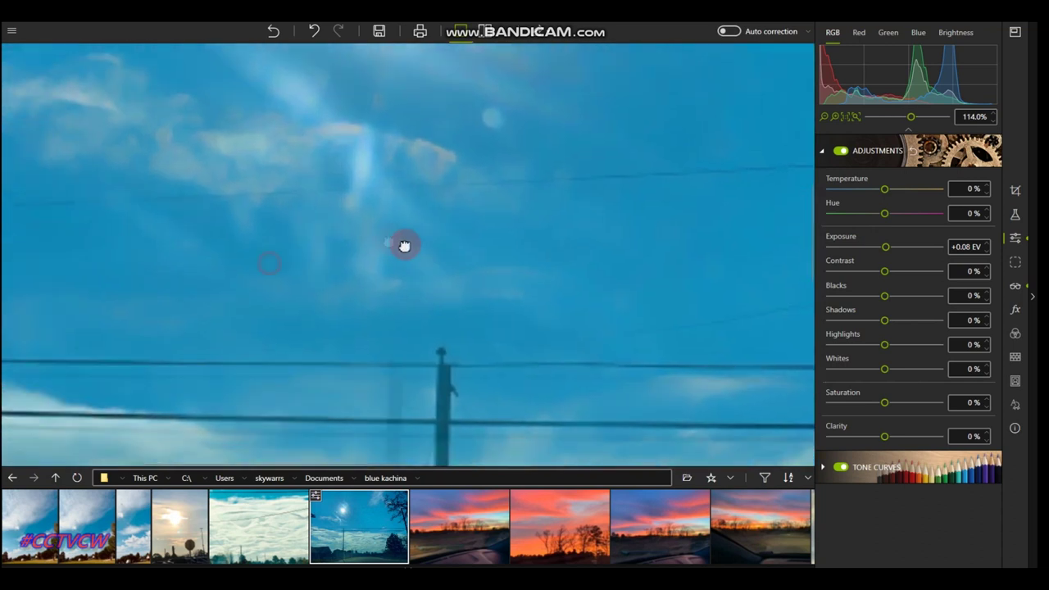
- Set the blue sky photo's Blacks to +28% and its Shadows to -66%
{"action": "scroll", "coordinate": [426, 190], "scroll_direction": "down", "scroll_amount": 3}
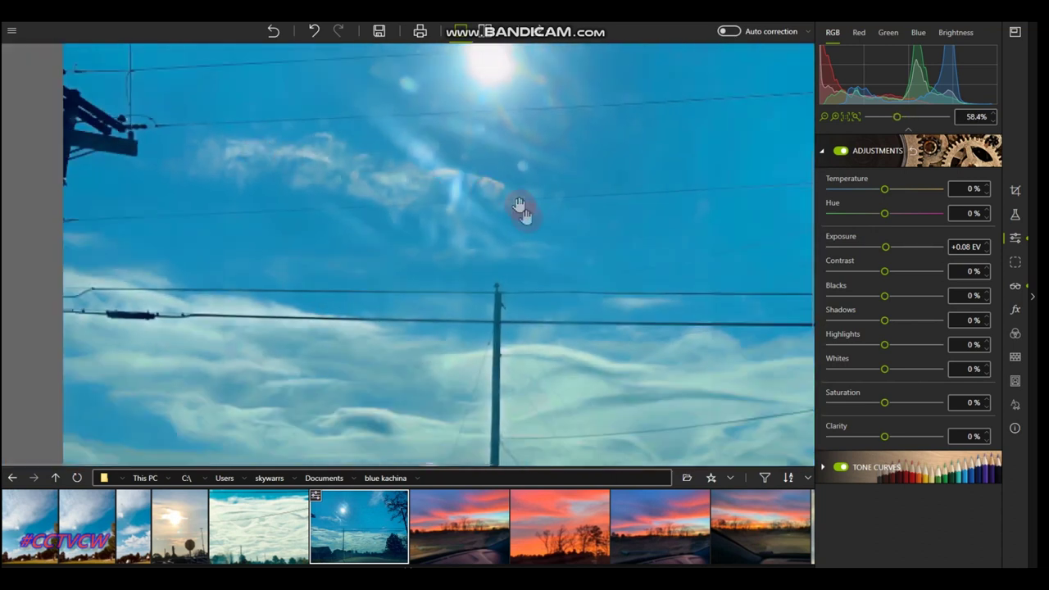
{"action": "scroll", "coordinate": [508, 214], "scroll_direction": "up", "scroll_amount": 2}
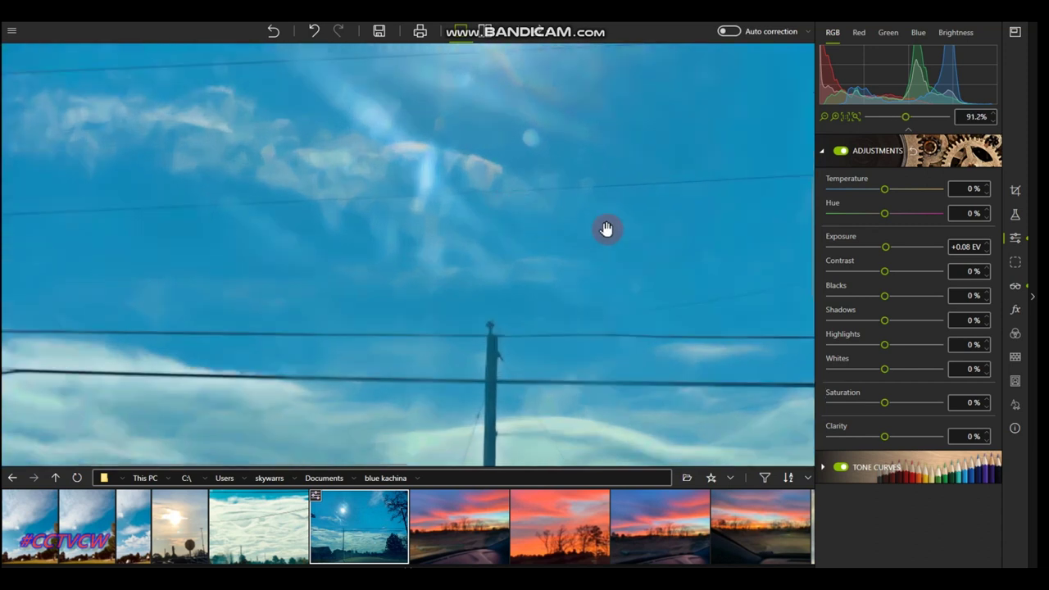
{"action": "left_click_drag", "start_coordinate": [880, 298], "coordinate": [911, 325]}
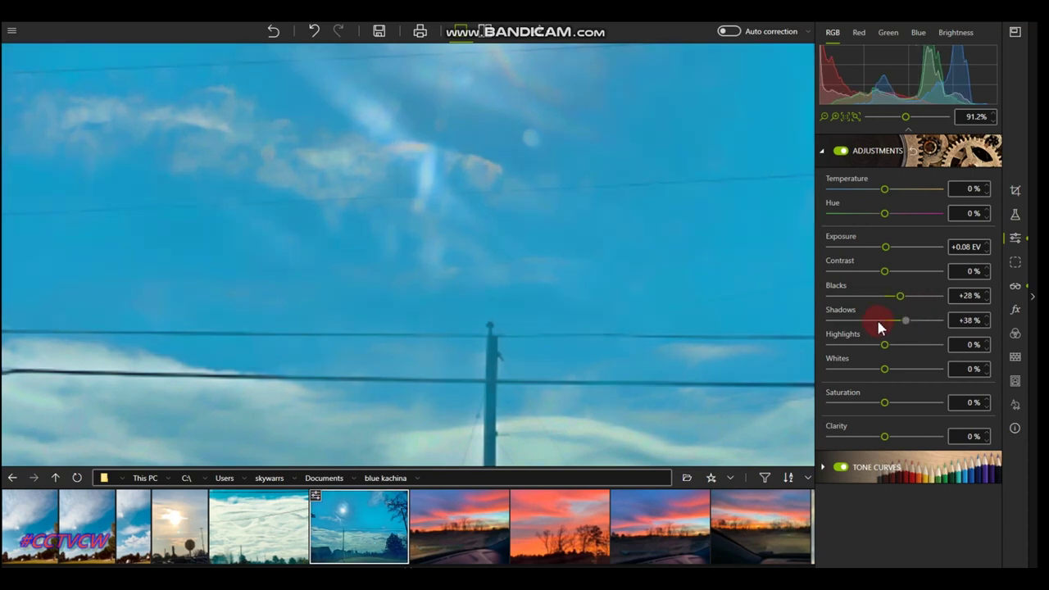
{"action": "left_click_drag", "start_coordinate": [871, 323], "coordinate": [849, 324]}
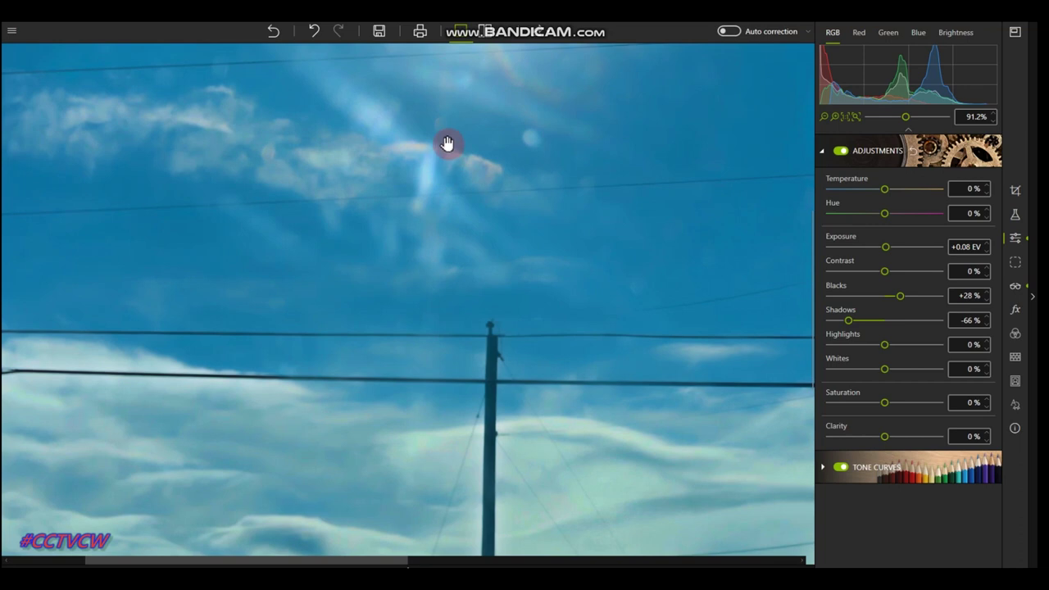
{"action": "scroll", "coordinate": [447, 143], "scroll_direction": "up", "scroll_amount": 4}
{"action": "scroll", "coordinate": [636, 270], "scroll_direction": "down", "scroll_amount": 5}
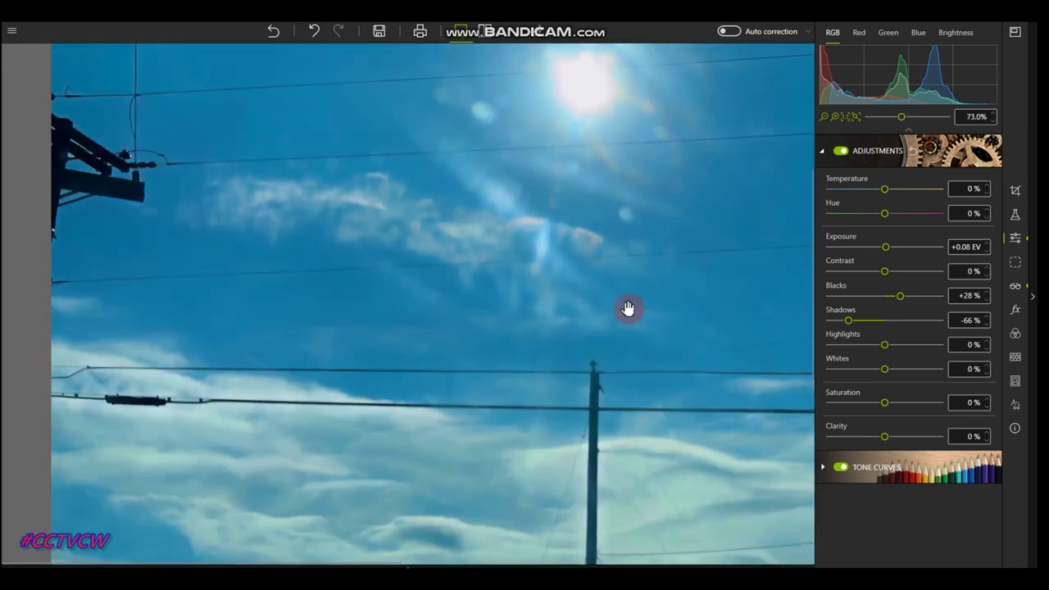
{"action": "left_click_drag", "start_coordinate": [628, 308], "coordinate": [522, 438]}
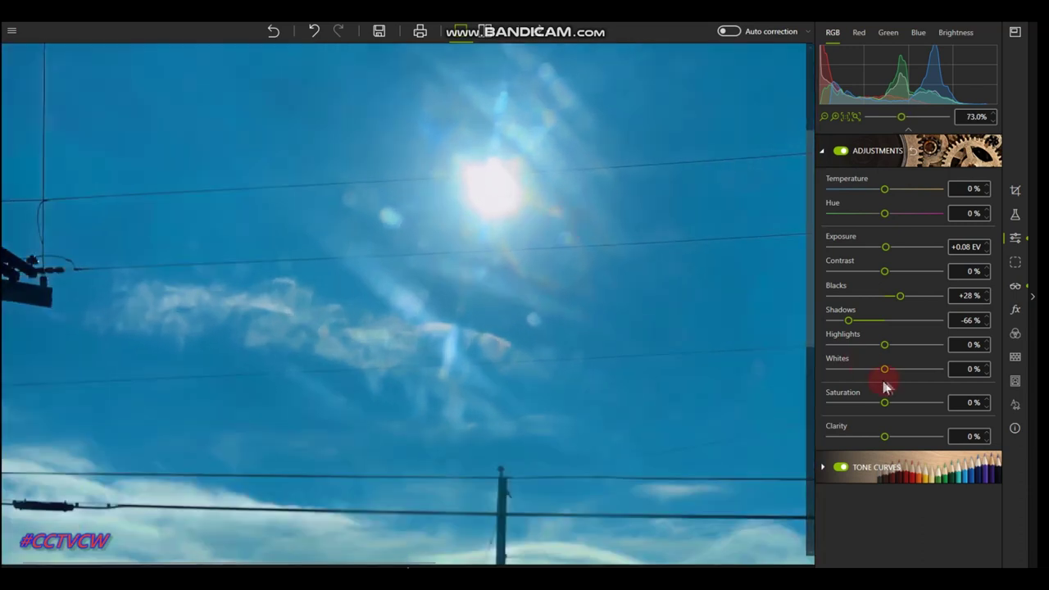
- Set the blue sky photo's Clarity to +41% and check the clouds below the sun up close
{"action": "left_click", "coordinate": [885, 402]}
{"action": "left_click", "coordinate": [884, 436]}
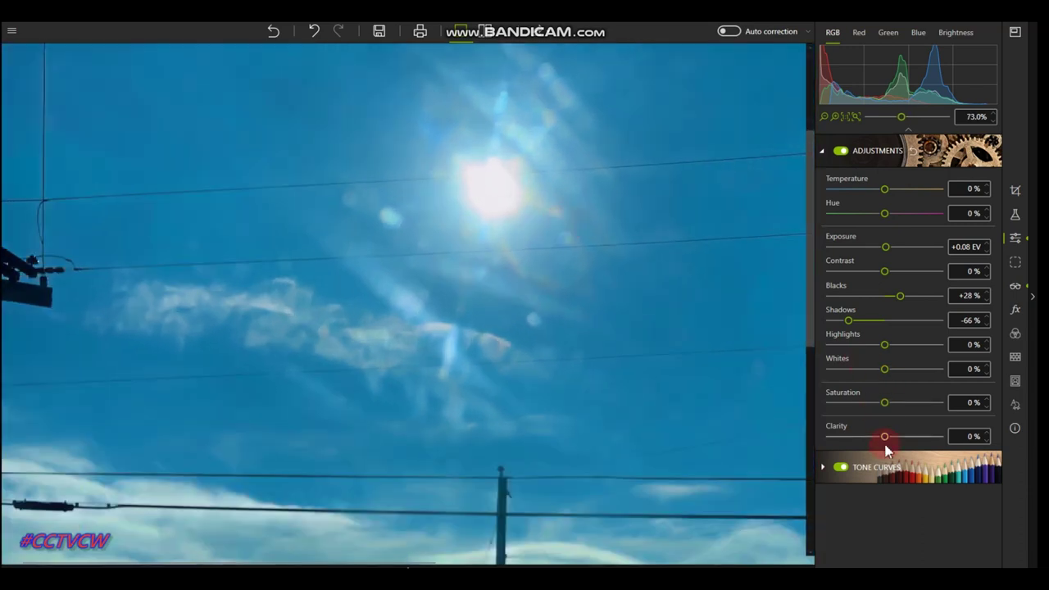
{"action": "left_click_drag", "start_coordinate": [885, 440], "coordinate": [904, 441]}
{"action": "left_click", "coordinate": [560, 331]}
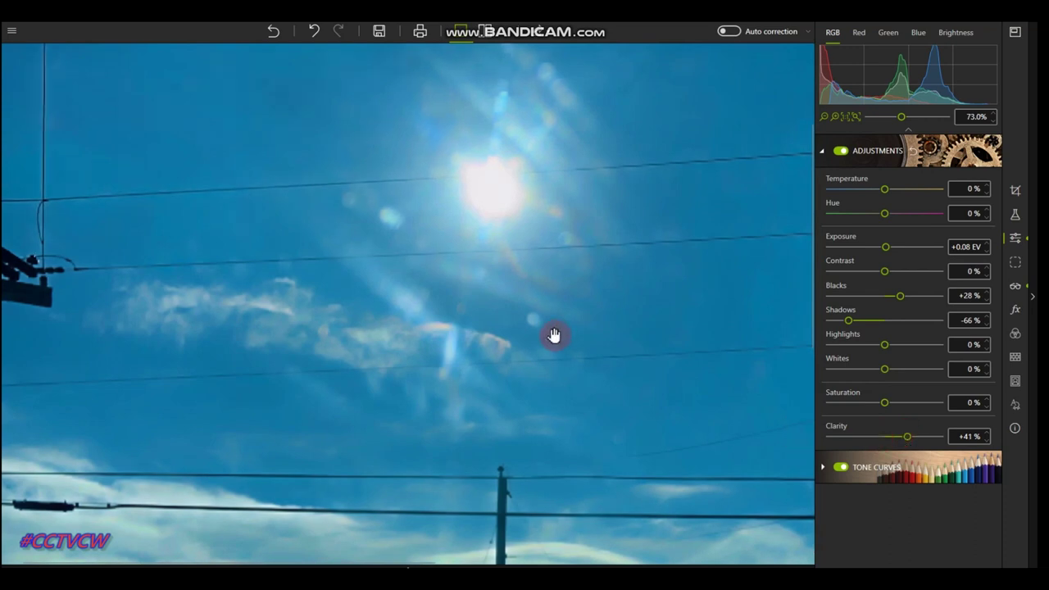
{"action": "scroll", "coordinate": [554, 336], "scroll_direction": "up", "scroll_amount": 1}
{"action": "left_click", "coordinate": [515, 305]}
{"action": "left_click_drag", "start_coordinate": [515, 306], "coordinate": [372, 308]}
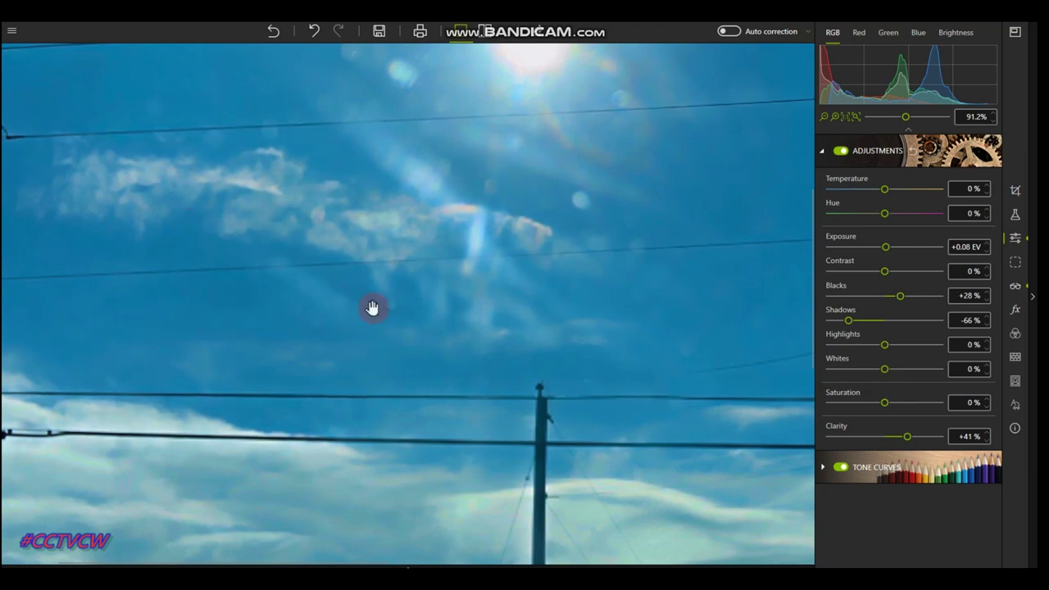
- Darken the blue sky photo by setting its Exposure to -0.94 EV
{"action": "left_click", "coordinate": [993, 257]}
{"action": "left_click", "coordinate": [890, 249]}
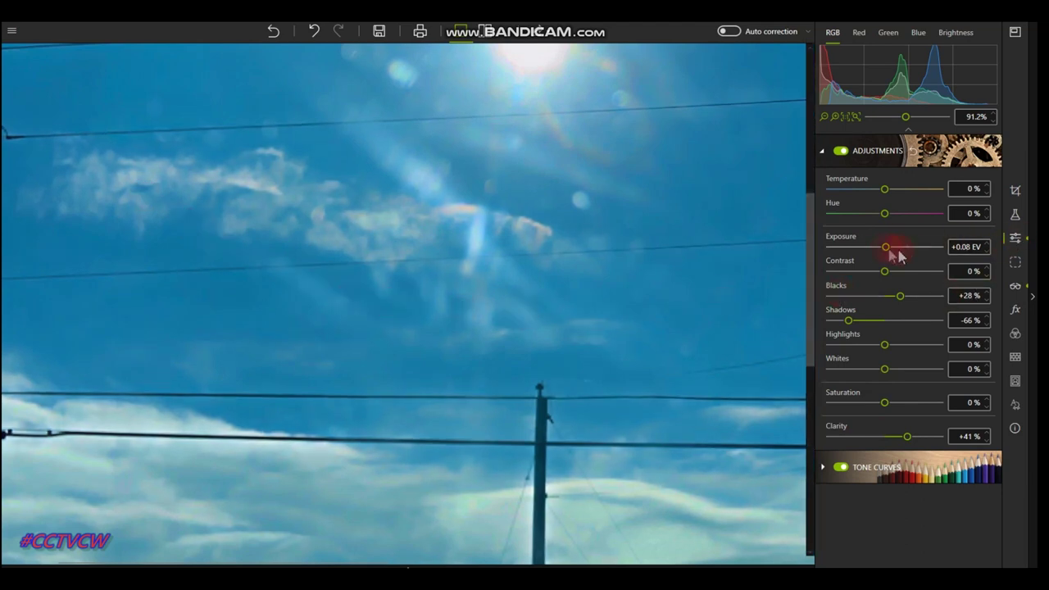
{"action": "left_click_drag", "start_coordinate": [885, 249], "coordinate": [868, 249]}
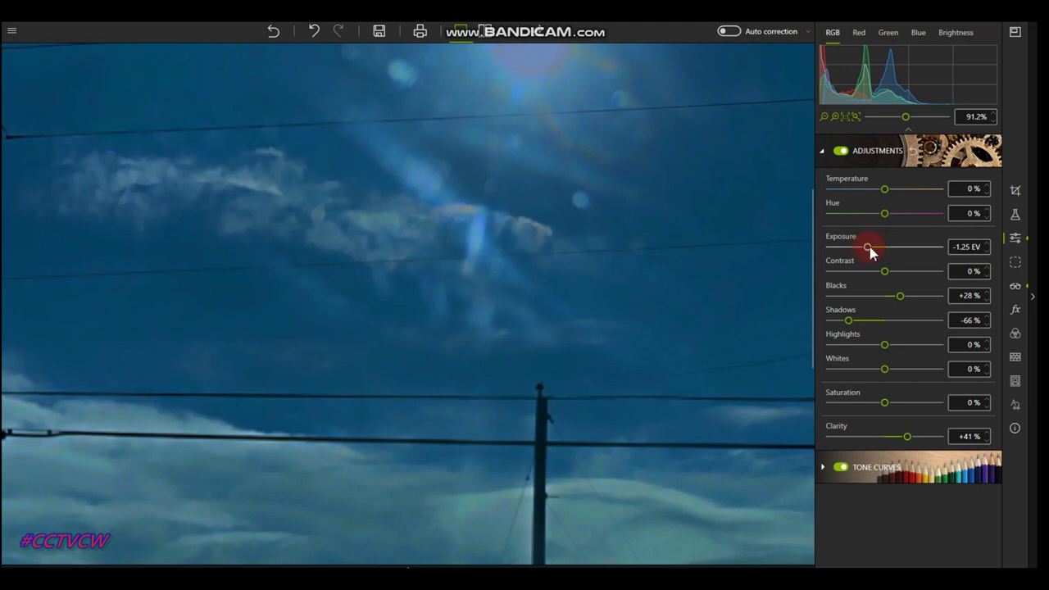
{"action": "left_click_drag", "start_coordinate": [870, 250], "coordinate": [872, 251]}
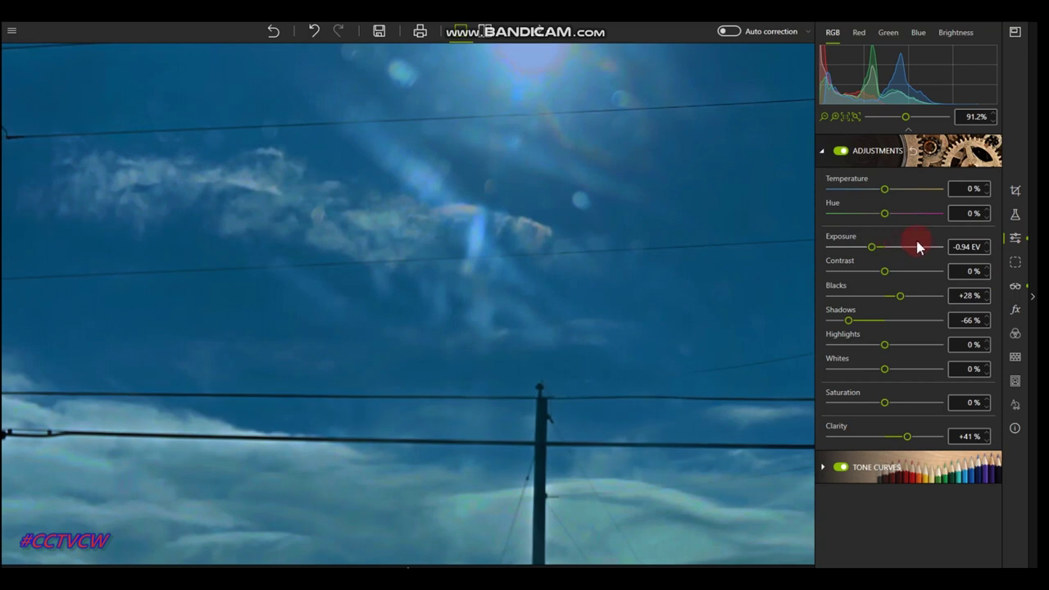
- Set the photo's Reduce noise to 12% and inspect the cloud and light streak below the sun
{"action": "left_click", "coordinate": [1016, 287]}
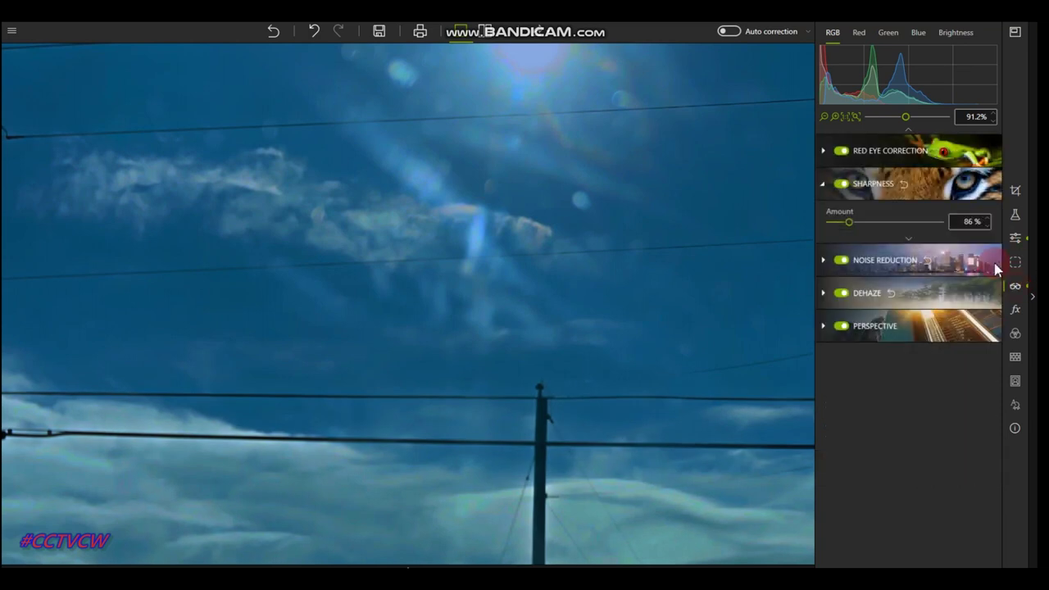
{"action": "left_click", "coordinate": [861, 263]}
{"action": "left_click_drag", "start_coordinate": [868, 260], "coordinate": [862, 261]}
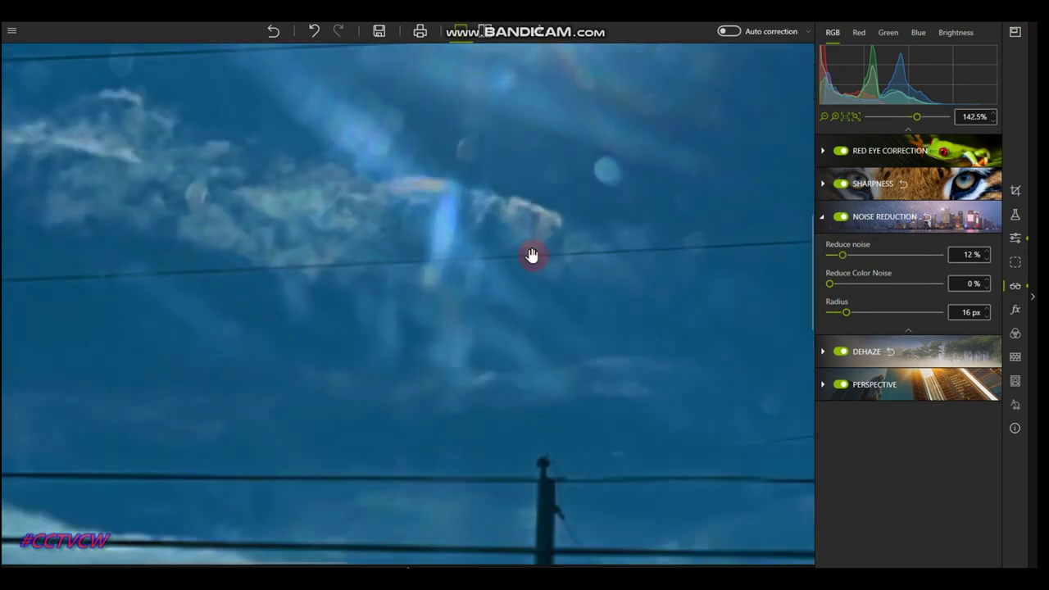
{"action": "scroll", "coordinate": [492, 270], "scroll_direction": "up", "scroll_amount": 3}
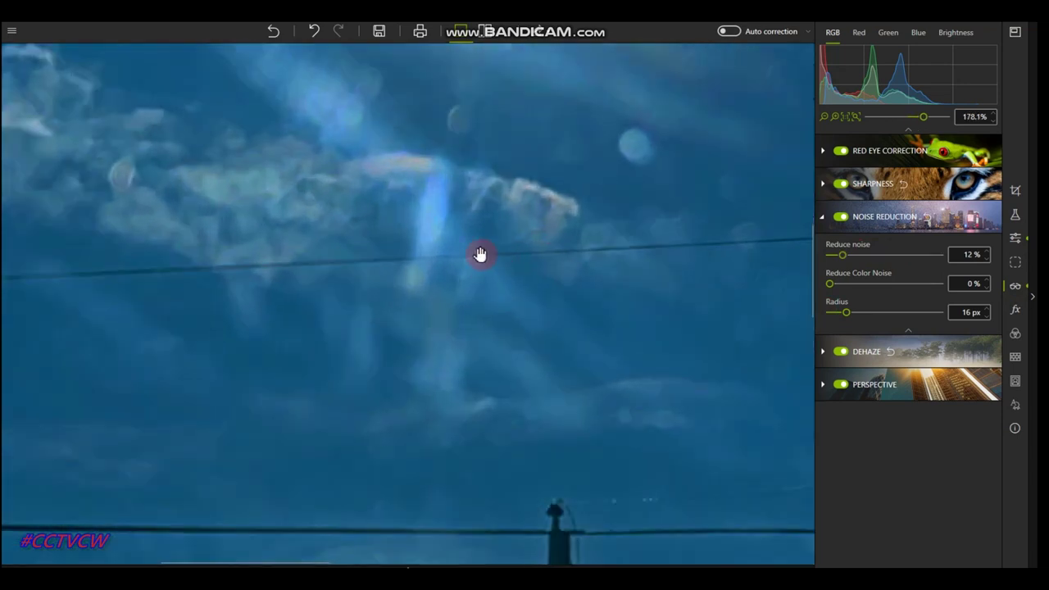
{"action": "scroll", "coordinate": [480, 255], "scroll_direction": "up", "scroll_amount": 1}
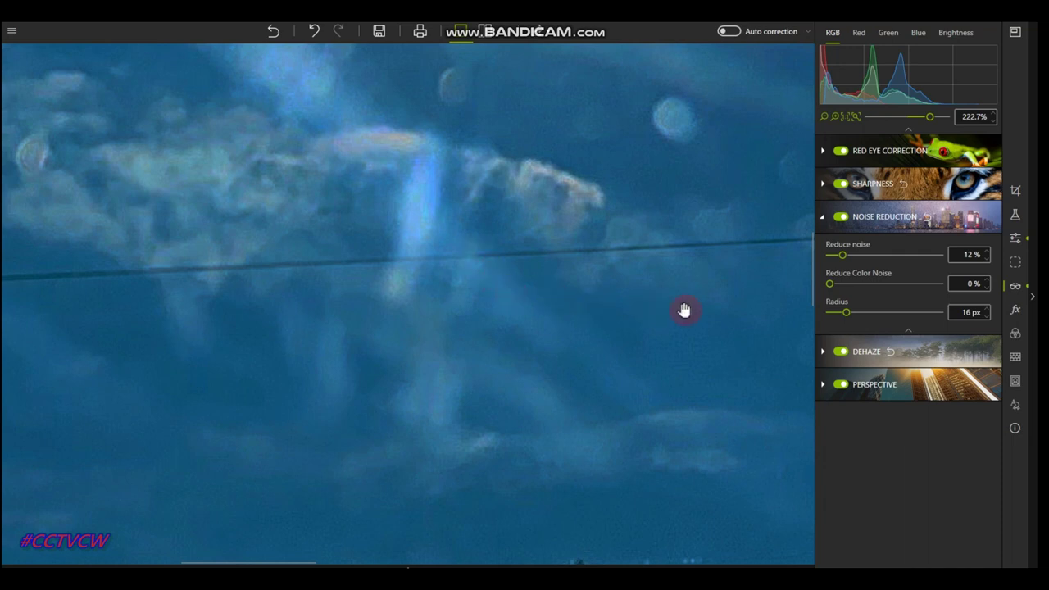
- Set the photo's Dehaze amount to 54% and check the sky around the sun
{"action": "left_click", "coordinate": [863, 352]}
{"action": "mouse_move", "coordinate": [927, 295]}
{"action": "left_mouse_down"}
{"action": "mouse_move", "coordinate": [937, 297]}
{"action": "mouse_move", "coordinate": [917, 301]}
{"action": "left_mouse_up"}
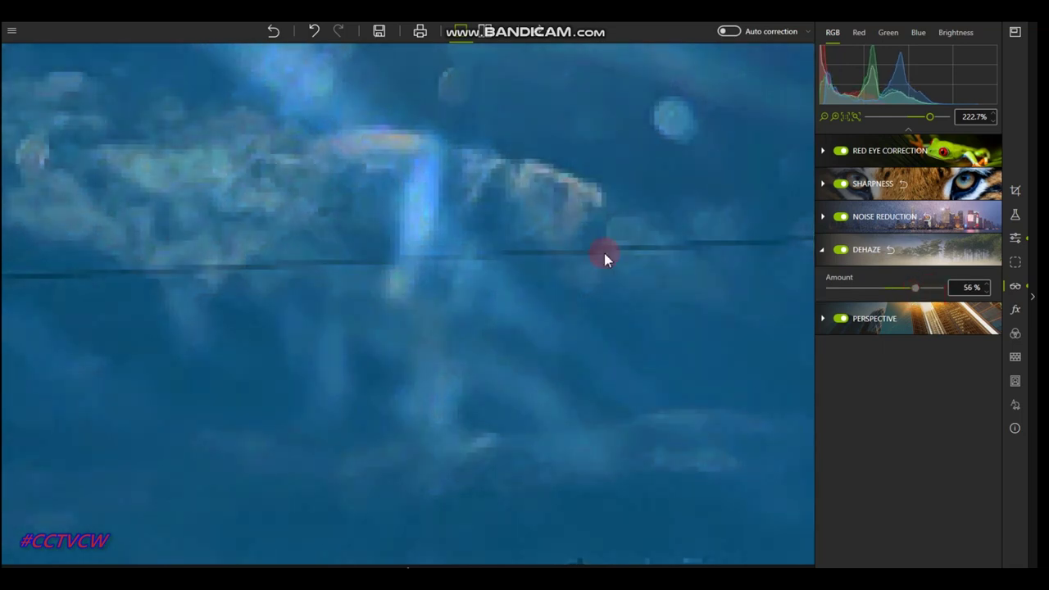
{"action": "scroll", "coordinate": [496, 201], "scroll_direction": "down", "scroll_amount": 5}
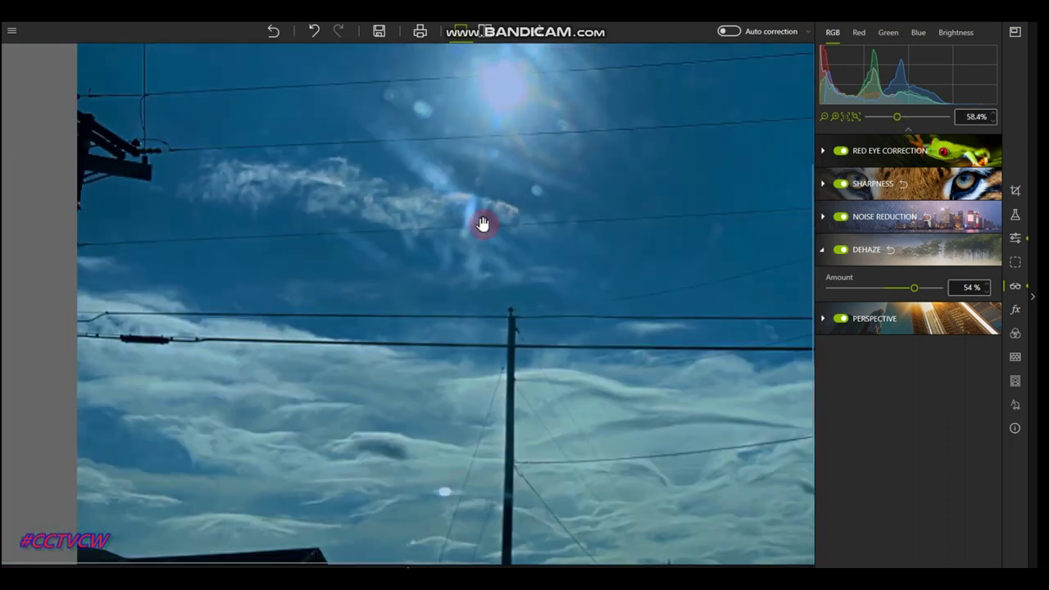
{"action": "left_click_drag", "start_coordinate": [533, 262], "coordinate": [516, 372]}
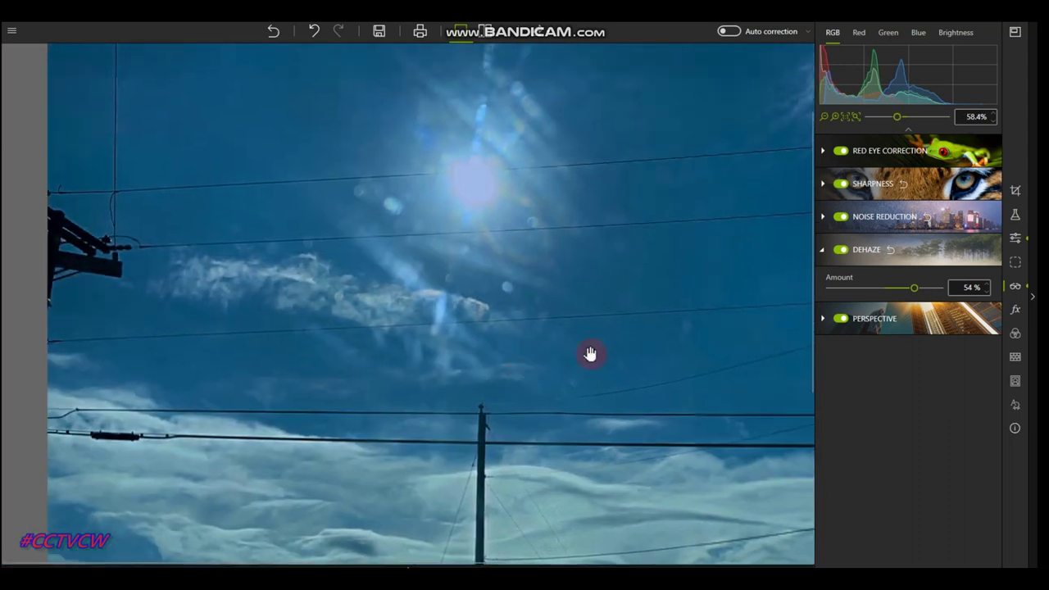
- Save the photo as IMG_3729_InPixio.jpg at 100% quality and original size in a new folder inside blue kachina
{"action": "left_click", "coordinate": [377, 31]}
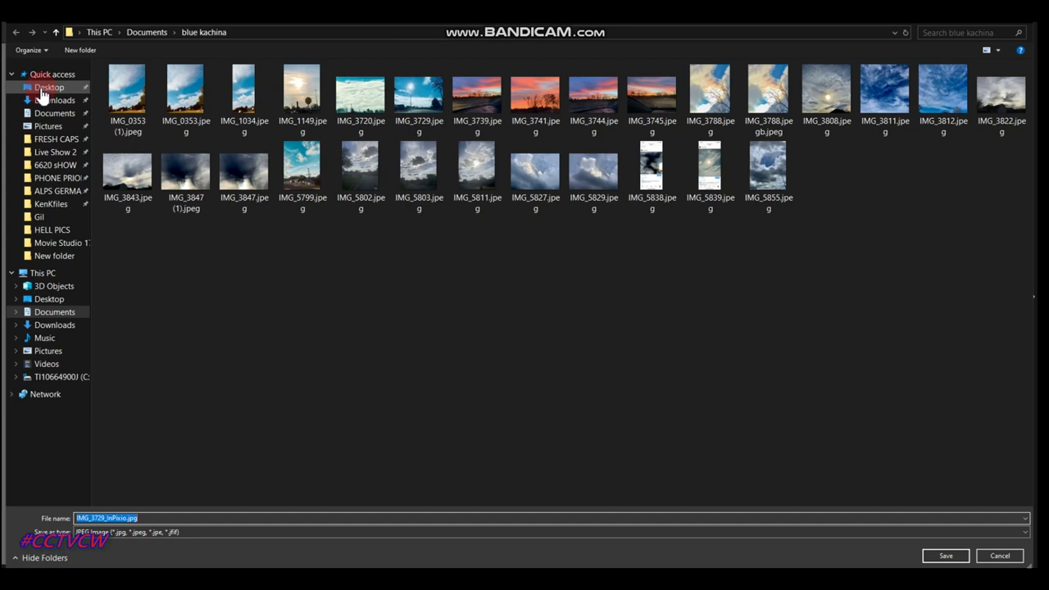
{"action": "left_click", "coordinate": [80, 50]}
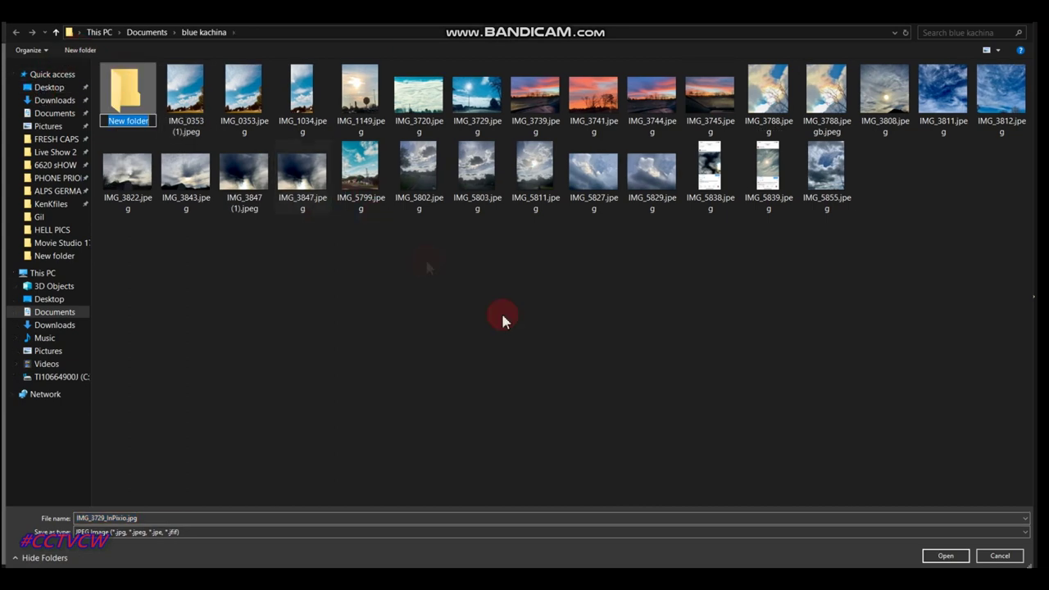
{"action": "double_click", "coordinate": [143, 78]}
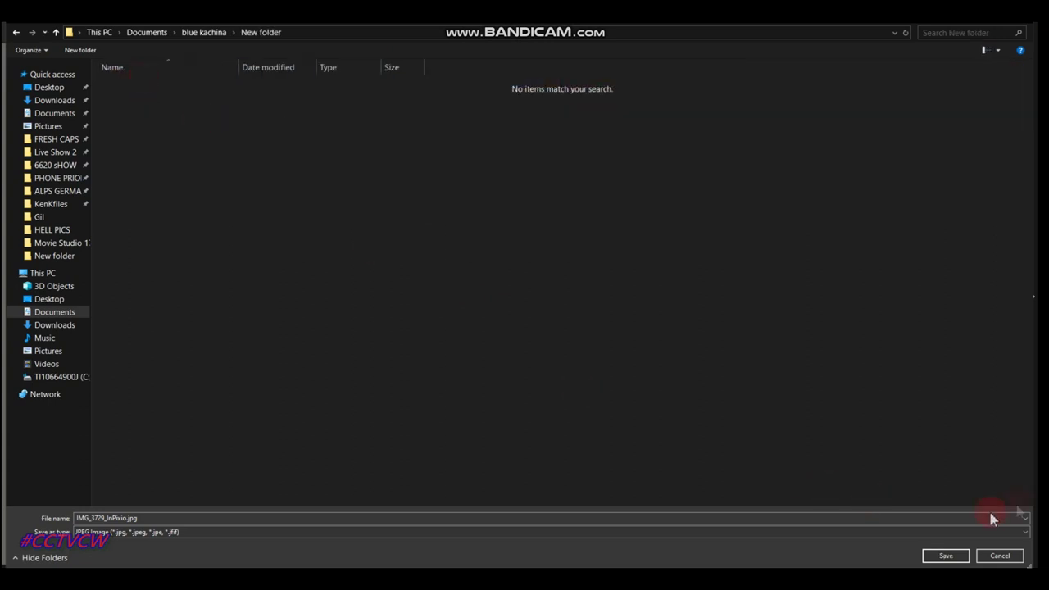
{"action": "left_click", "coordinate": [942, 556]}
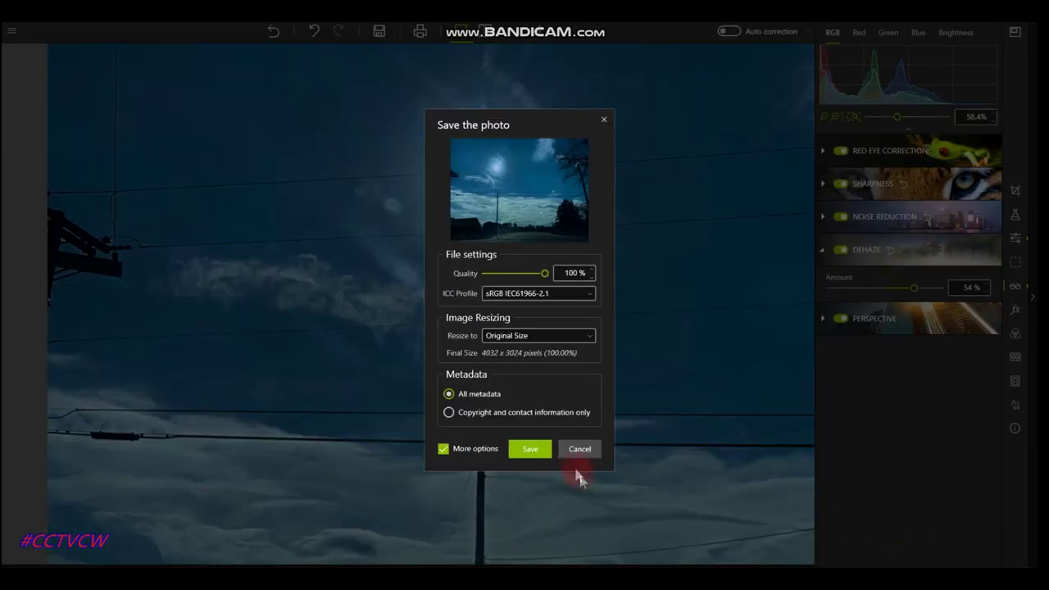
{"action": "left_click", "coordinate": [538, 452]}
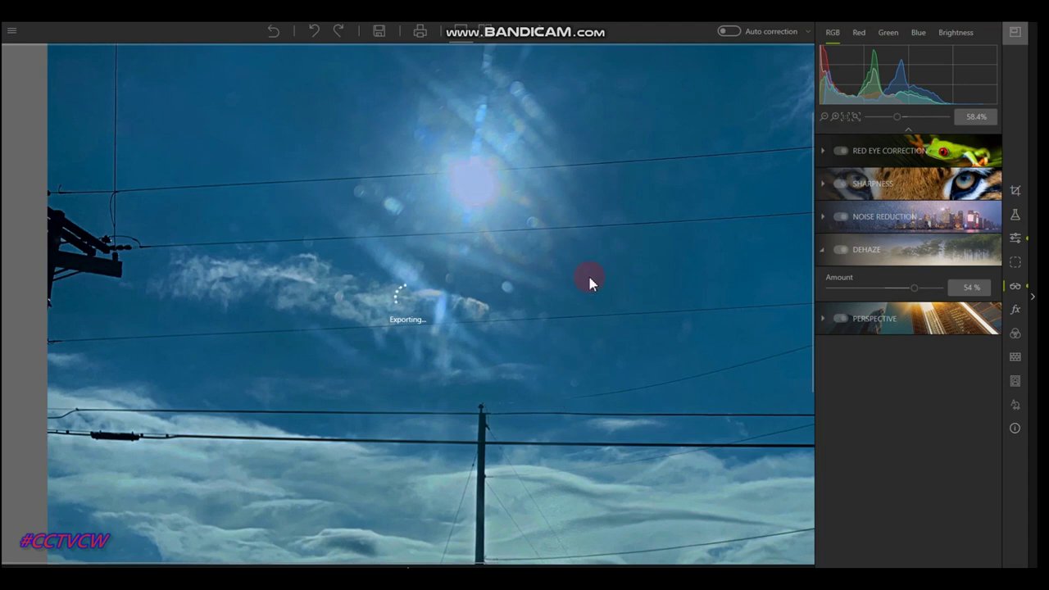
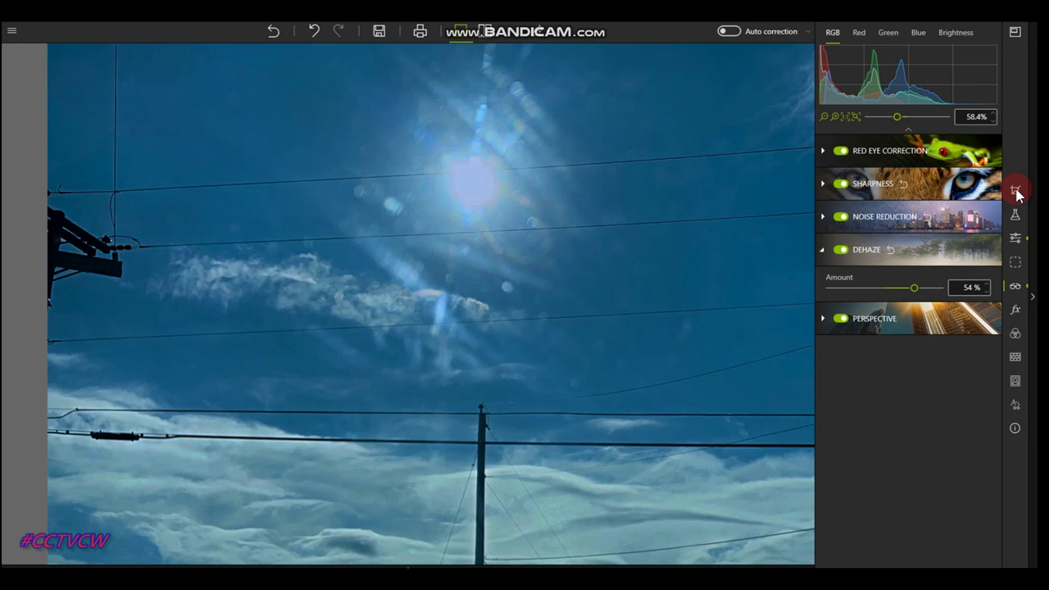
- Crop the photo with a custom ratio to about 3253 × 2242 px, cutting off the street, houses and leaning pole
{"action": "left_click", "coordinate": [1015, 191]}
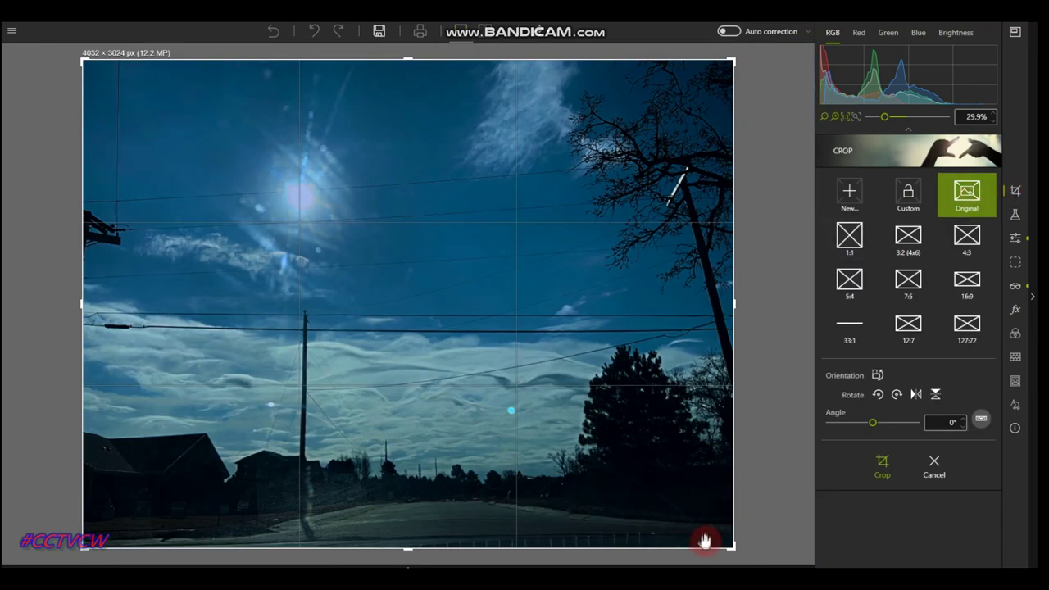
{"action": "left_click", "coordinate": [901, 197]}
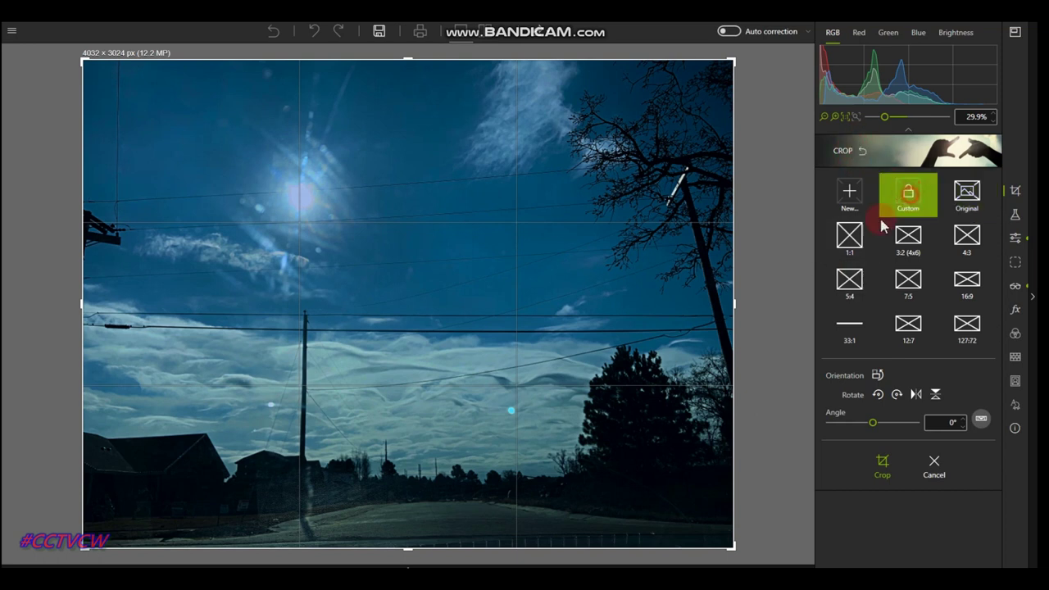
{"action": "left_click_drag", "start_coordinate": [732, 548], "coordinate": [608, 422]}
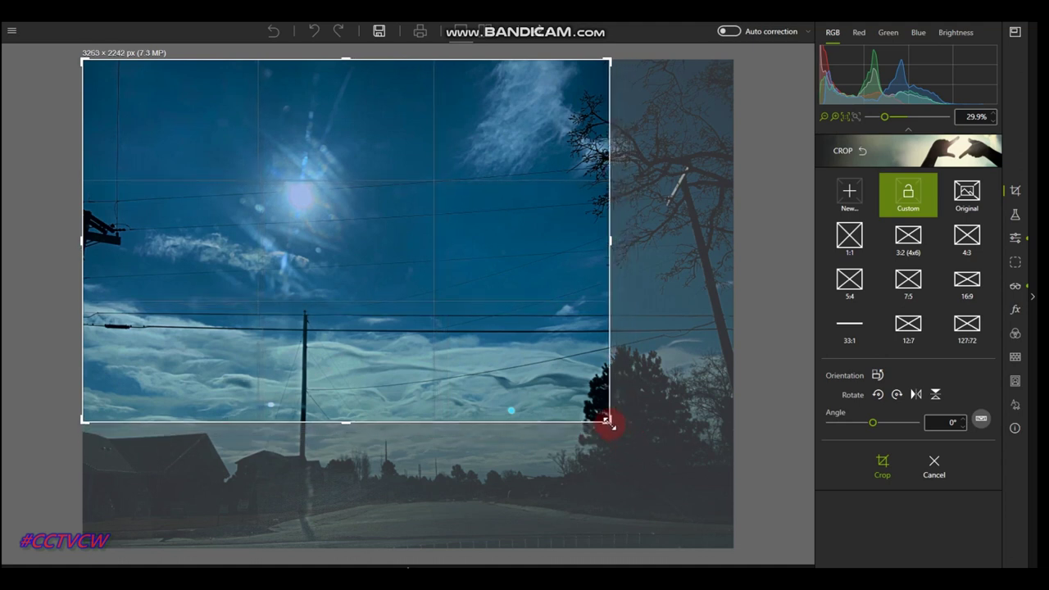
{"action": "left_click", "coordinate": [887, 459]}
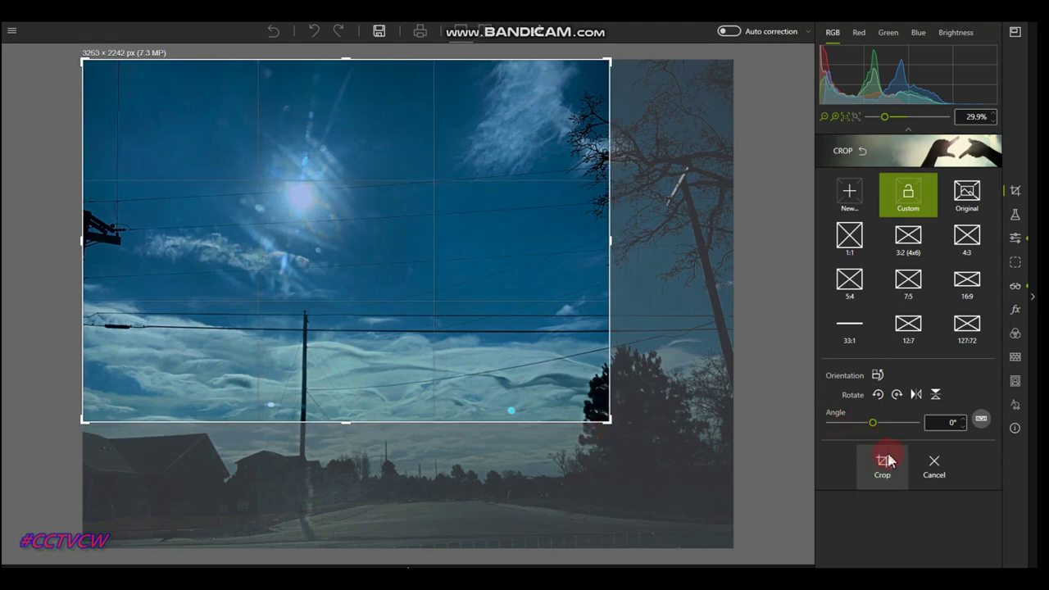
{"action": "left_click", "coordinate": [884, 464]}
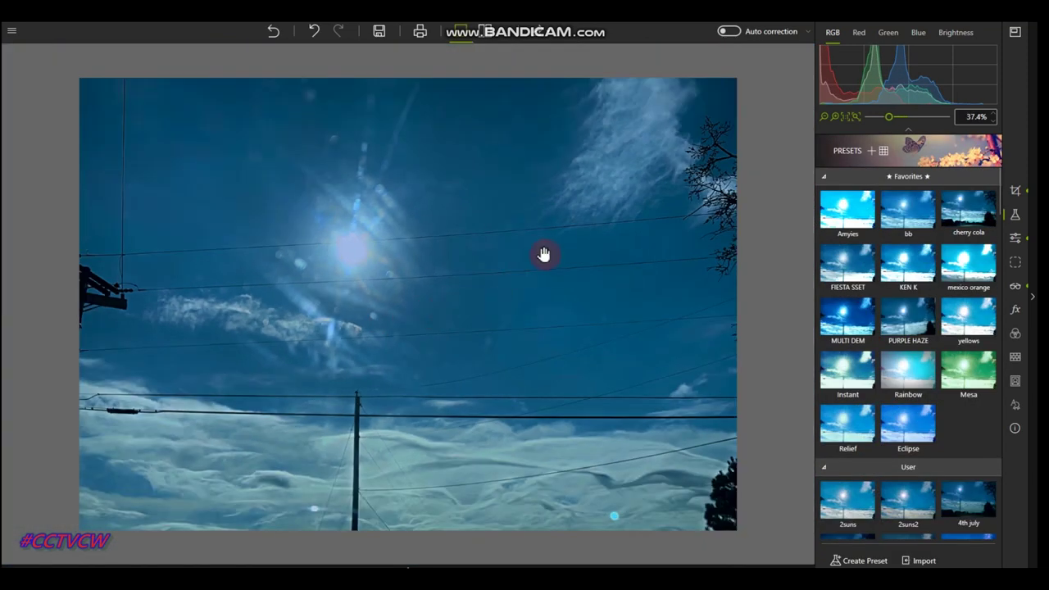
- Apply the cherry cola preset to the cropped photo and inspect the sun and the clouds below it
{"action": "left_click", "coordinate": [643, 198]}
{"action": "left_click", "coordinate": [379, 35]}
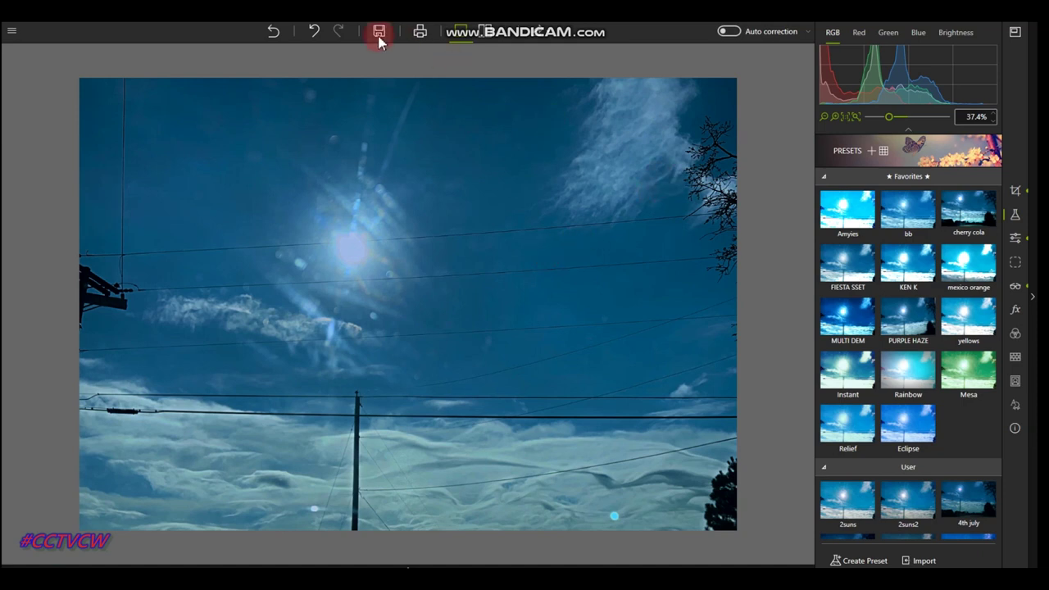
{"action": "scroll", "coordinate": [215, 291], "scroll_direction": "up", "scroll_amount": 5}
{"action": "mouse_move", "coordinate": [441, 452]}
{"action": "left_mouse_down"}
{"action": "mouse_move", "coordinate": [399, 323]}
{"action": "mouse_move", "coordinate": [424, 339]}
{"action": "mouse_move", "coordinate": [401, 434]}
{"action": "mouse_move", "coordinate": [448, 422]}
{"action": "left_mouse_up"}
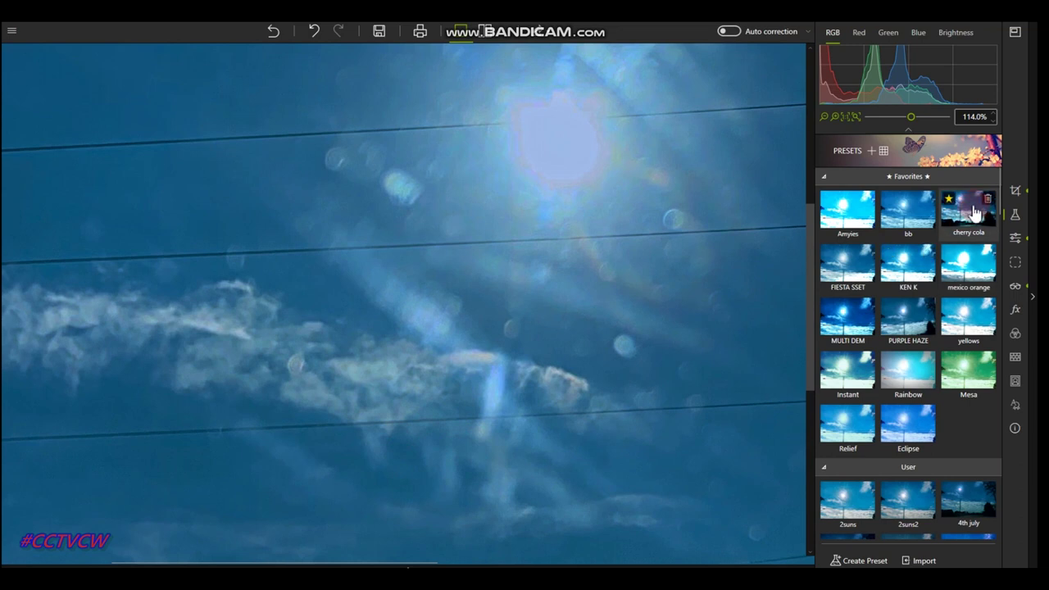
{"action": "left_click", "coordinate": [976, 213]}
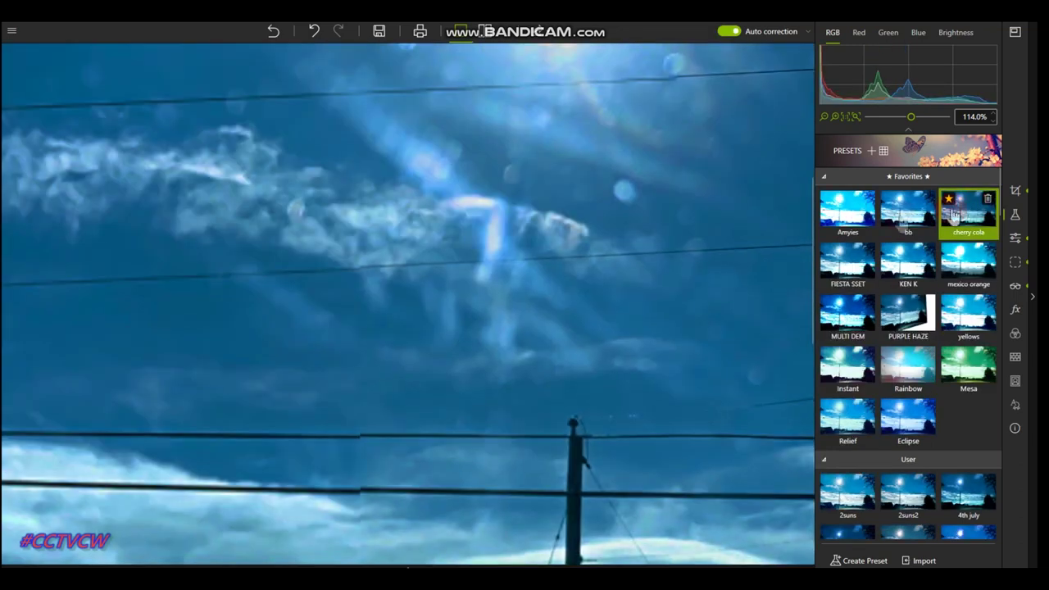
{"action": "scroll", "coordinate": [607, 136], "scroll_direction": "up", "scroll_amount": 3}
{"action": "left_click_drag", "start_coordinate": [592, 206], "coordinate": [600, 382]}
{"action": "scroll", "coordinate": [576, 269], "scroll_direction": "down", "scroll_amount": 3}
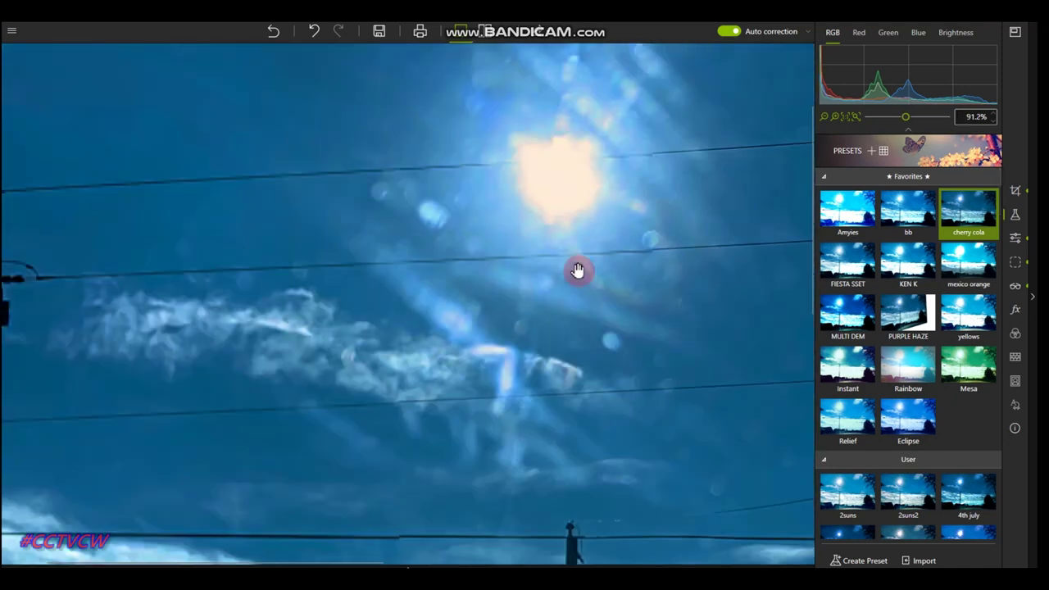
{"action": "left_click_drag", "start_coordinate": [598, 243], "coordinate": [540, 313]}
{"action": "scroll", "coordinate": [539, 301], "scroll_direction": "down", "scroll_amount": 2}
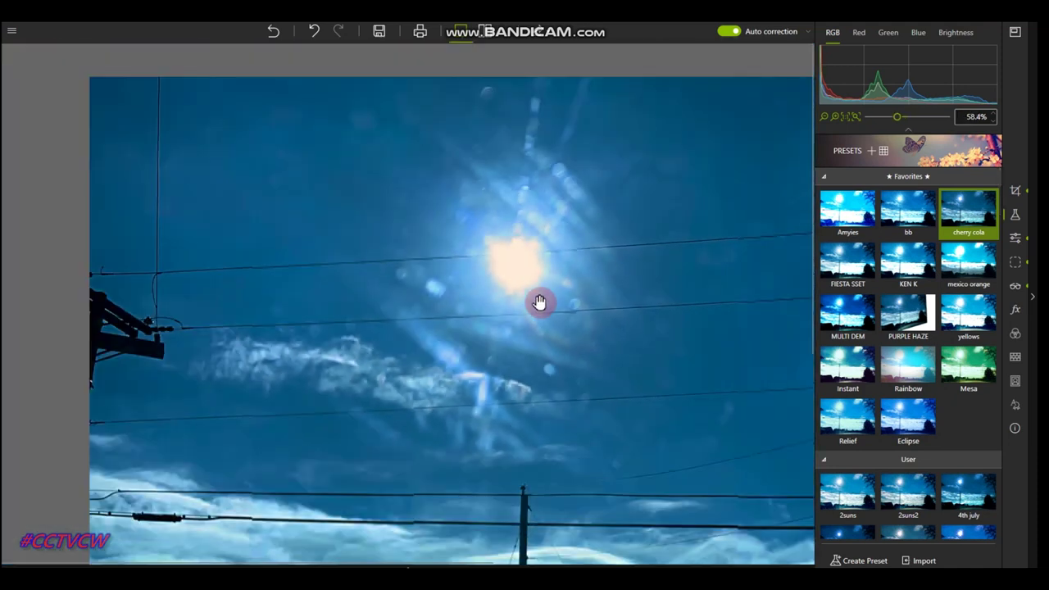
- Examine the cherry cola version's cloud layer, houses, utility pole and the bright flare beneath the sun
{"action": "left_click_drag", "start_coordinate": [544, 393], "coordinate": [381, 128]}
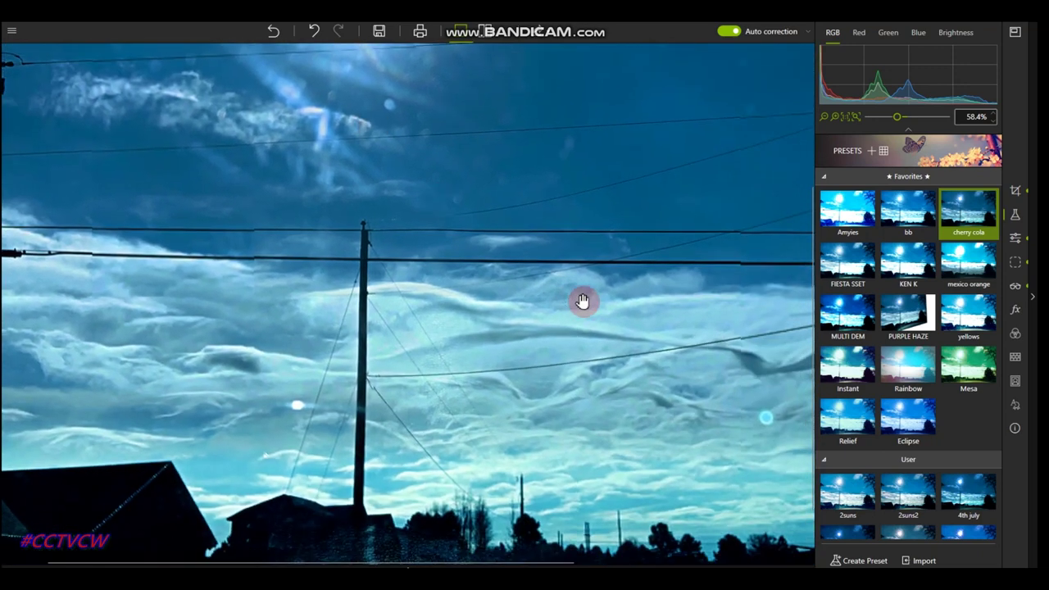
{"action": "left_click_drag", "start_coordinate": [583, 300], "coordinate": [398, 277]}
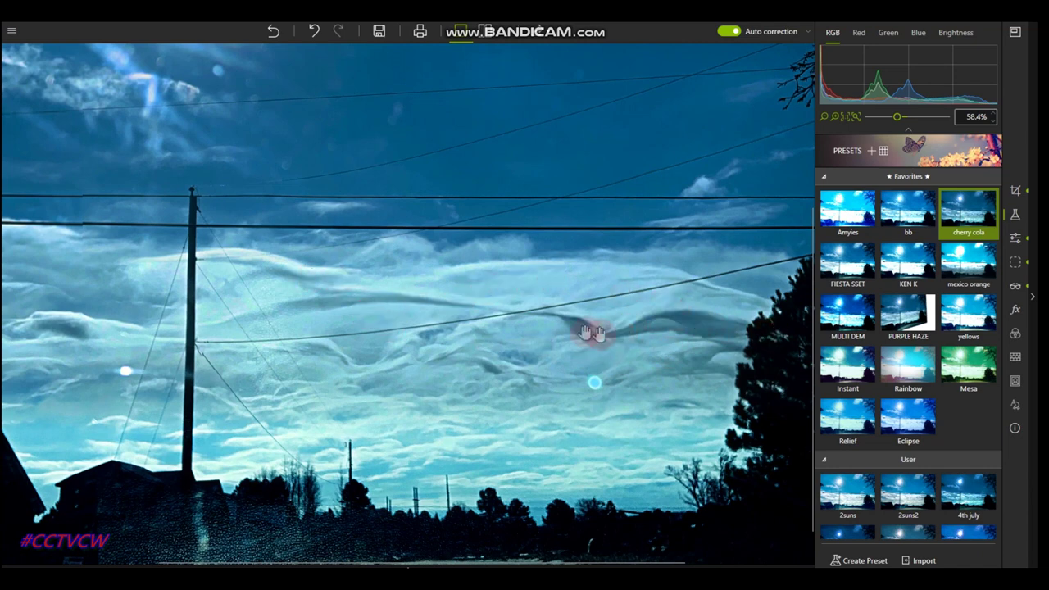
{"action": "left_click_drag", "start_coordinate": [295, 320], "coordinate": [398, 347]}
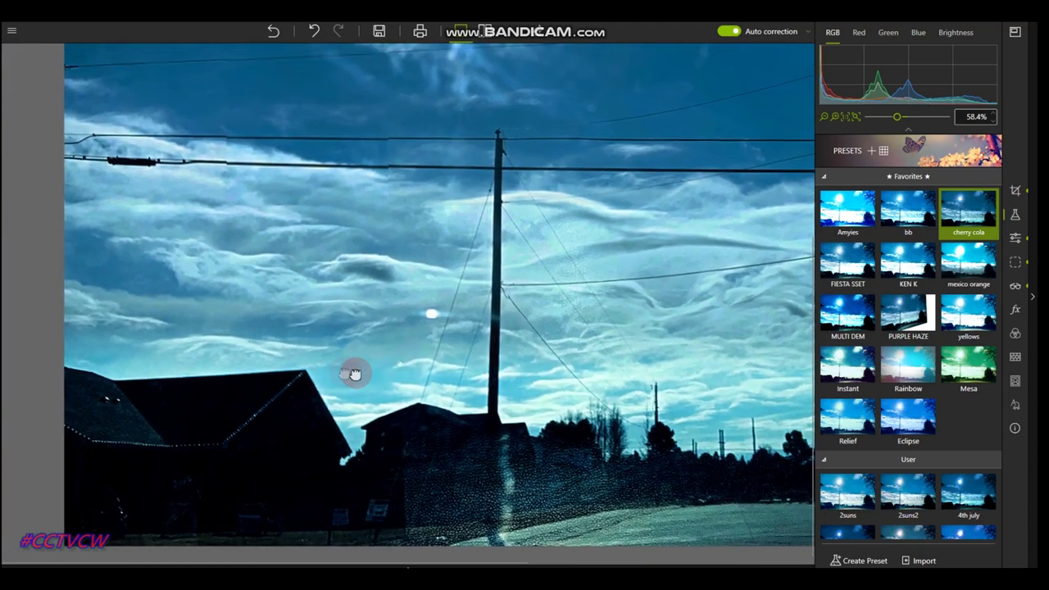
{"action": "left_click_drag", "start_coordinate": [354, 374], "coordinate": [304, 367]}
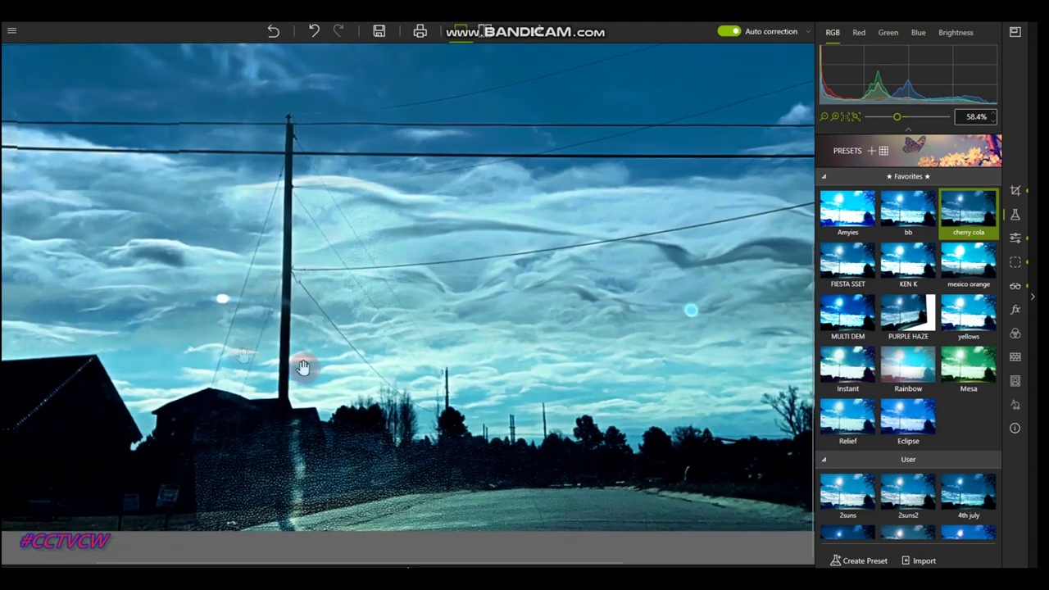
{"action": "left_click_drag", "start_coordinate": [628, 348], "coordinate": [444, 504]}
{"action": "left_click_drag", "start_coordinate": [222, 281], "coordinate": [371, 259]}
{"action": "scroll", "coordinate": [371, 260], "scroll_direction": "up", "scroll_amount": 5}
{"action": "left_click_drag", "start_coordinate": [398, 312], "coordinate": [438, 307]}
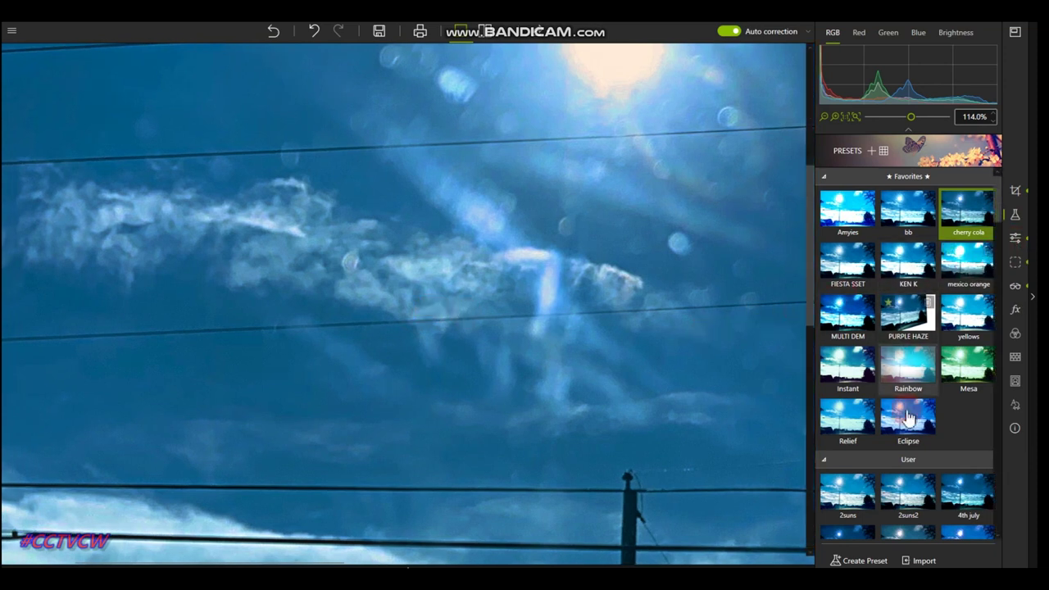
- Try the MULTI DEM and TYCON presets on the photo one after the other, undoing each
{"action": "left_click", "coordinate": [850, 316]}
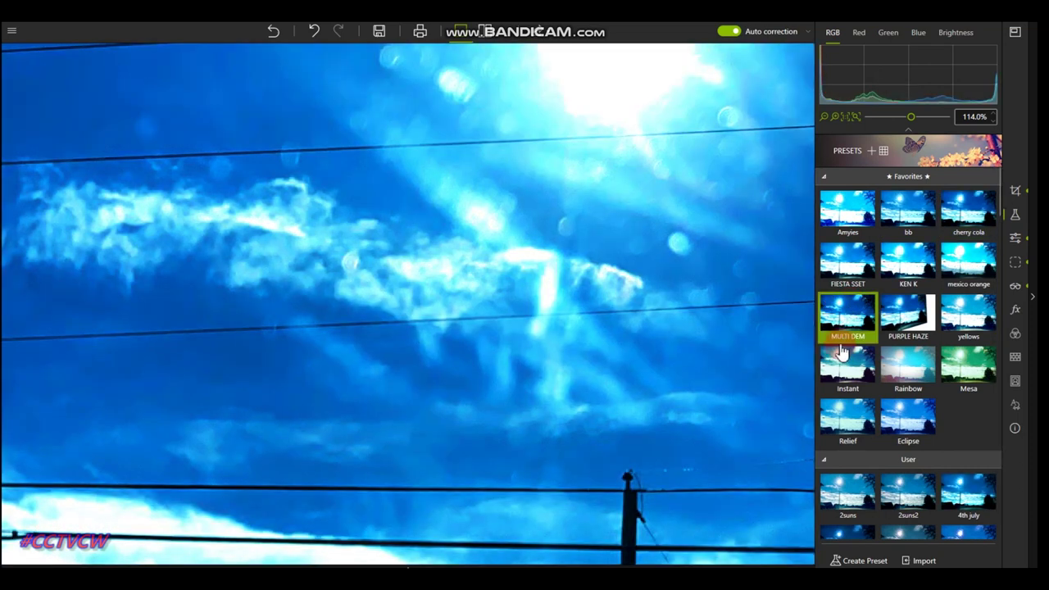
{"action": "left_click", "coordinate": [317, 33]}
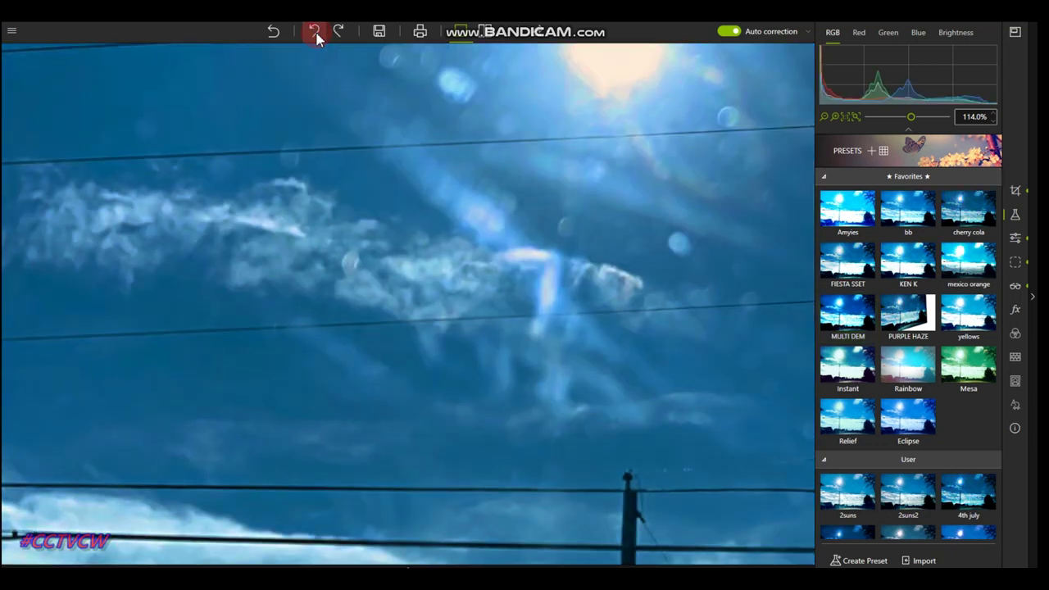
{"action": "scroll", "coordinate": [986, 335], "scroll_direction": "down", "scroll_amount": 1}
{"action": "scroll", "coordinate": [986, 335], "scroll_direction": "down", "scroll_amount": 10}
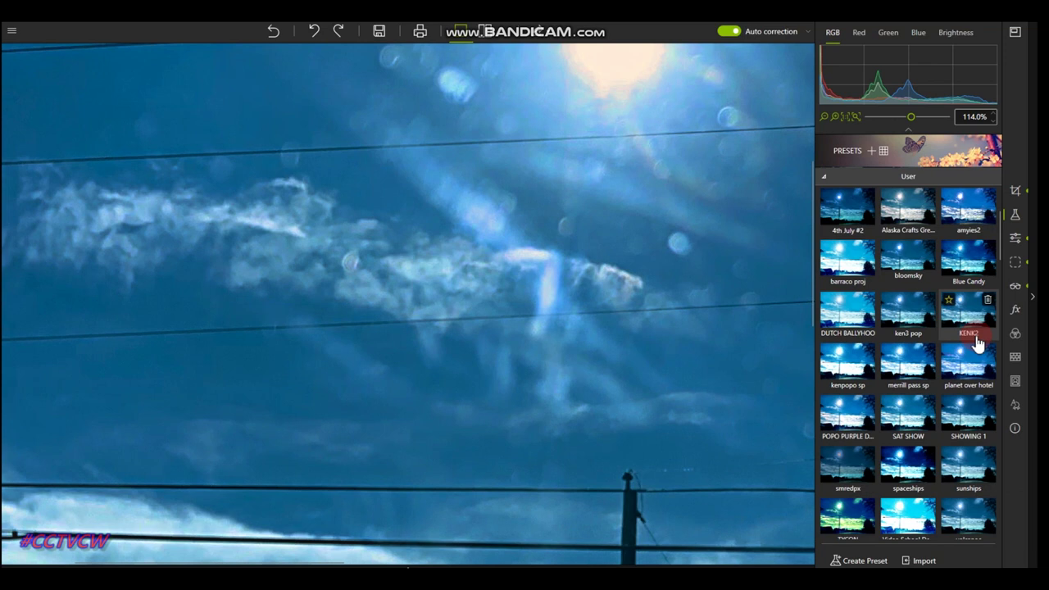
{"action": "left_click", "coordinate": [844, 395]}
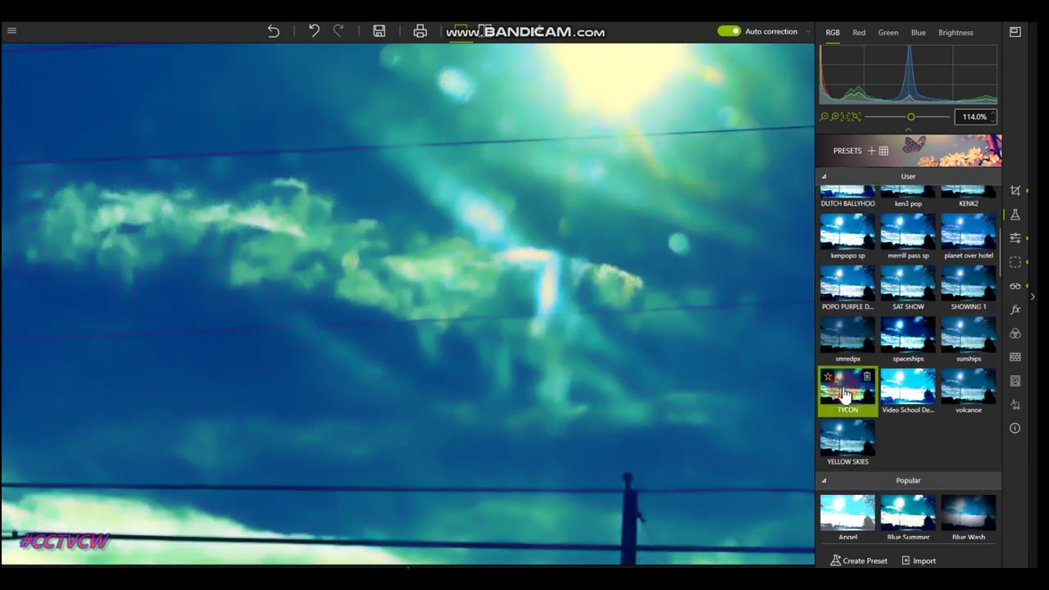
{"action": "left_click", "coordinate": [314, 32]}
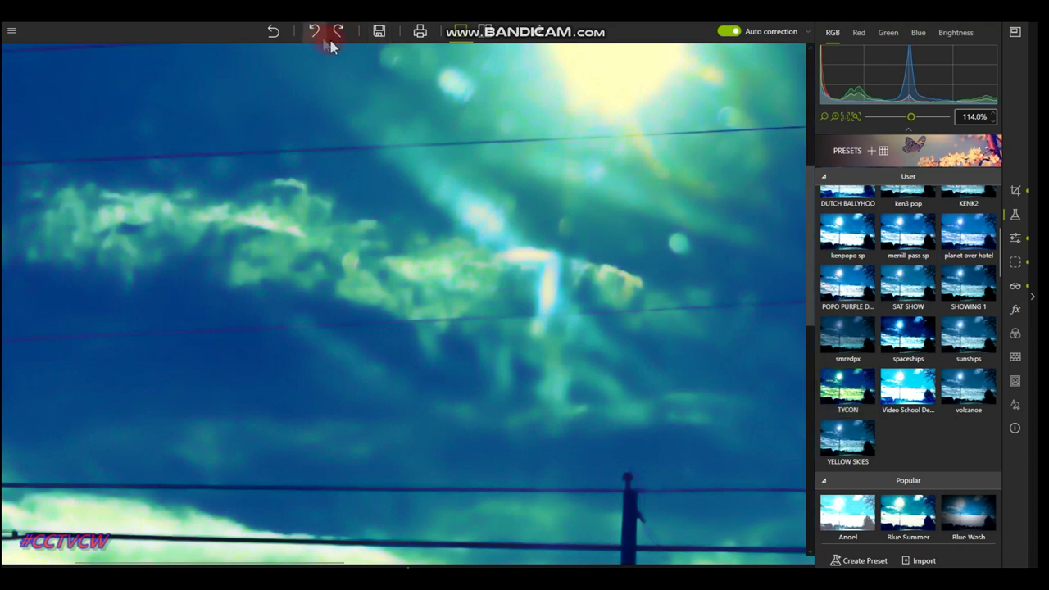
- Try the Old Film preset from the Retro group on the photo and undo it
{"action": "scroll", "coordinate": [939, 296], "scroll_direction": "down", "scroll_amount": 10}
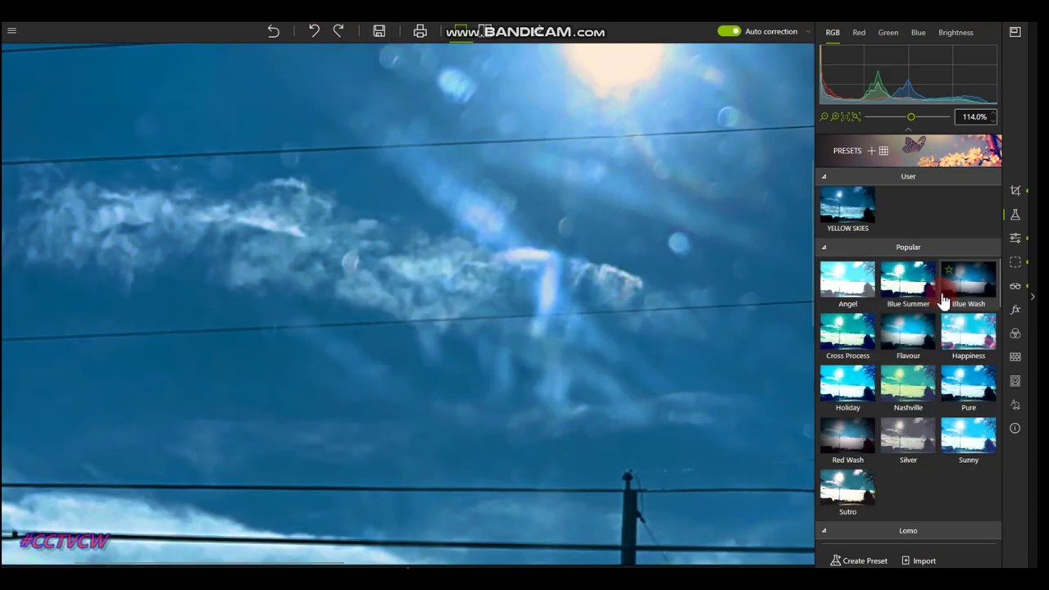
{"action": "scroll", "coordinate": [943, 301], "scroll_direction": "down", "scroll_amount": 3}
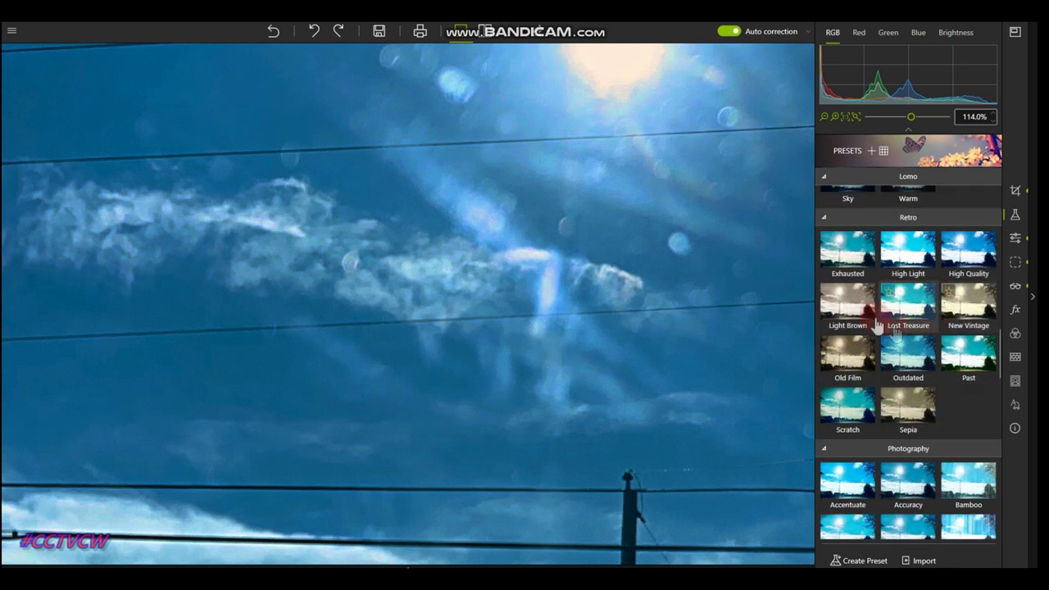
{"action": "left_click", "coordinate": [849, 351]}
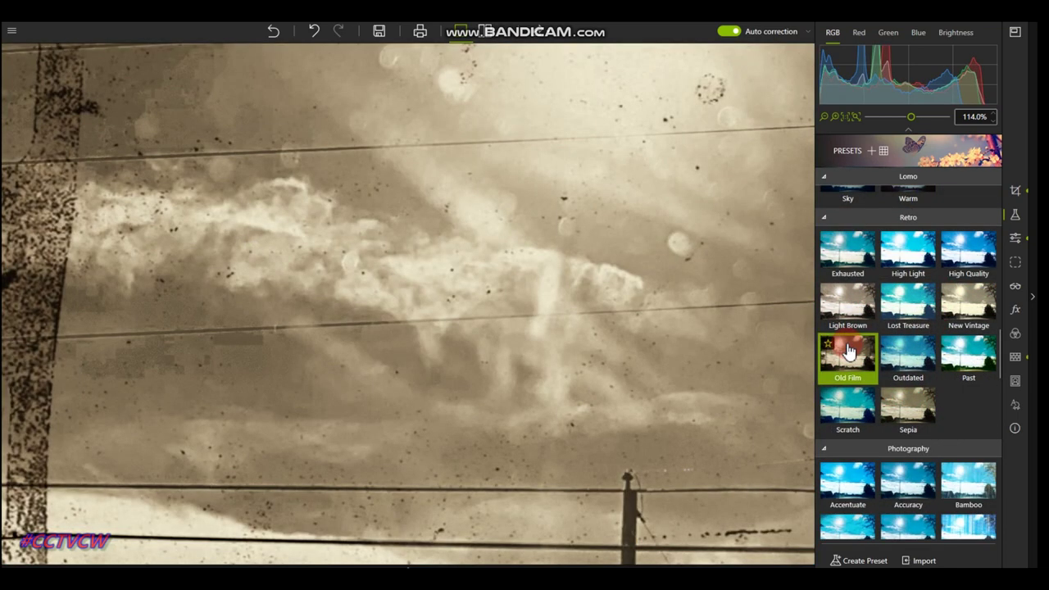
{"action": "left_click", "coordinate": [314, 31]}
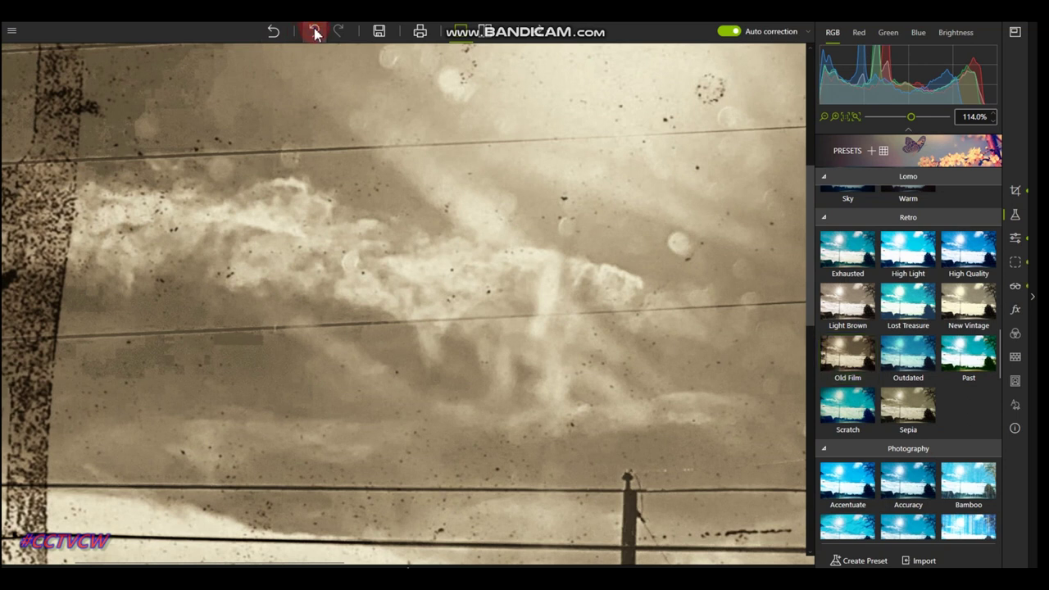
{"action": "left_click", "coordinate": [314, 31]}
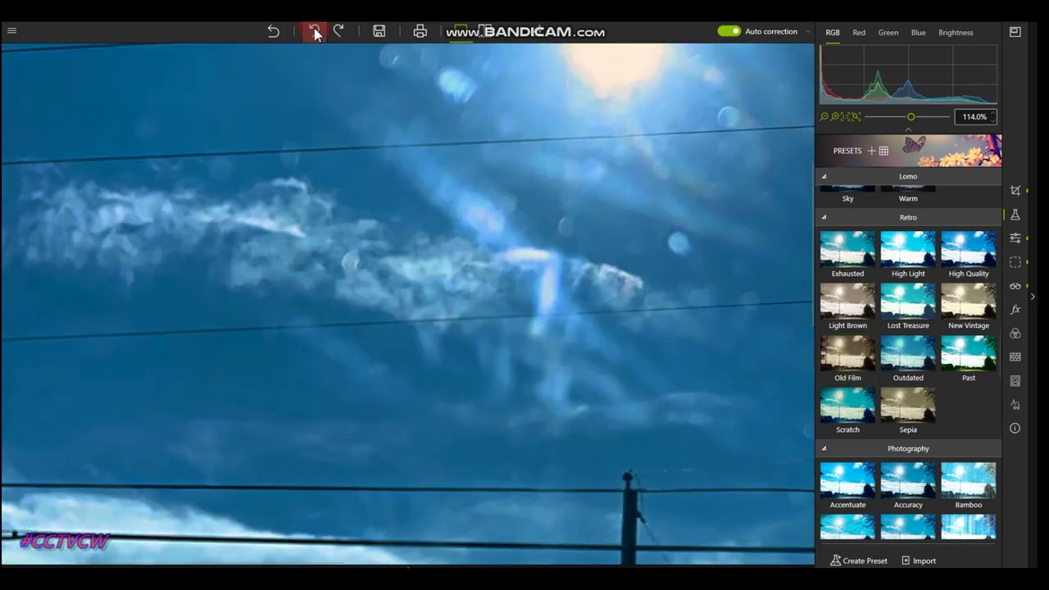
- Apply the Lagoon Bath preset from the Trendy group and inspect the sun and the flare in the clouds below it
{"action": "scroll", "coordinate": [866, 276], "scroll_direction": "down", "scroll_amount": 2}
{"action": "scroll", "coordinate": [921, 302], "scroll_direction": "down", "scroll_amount": 10}
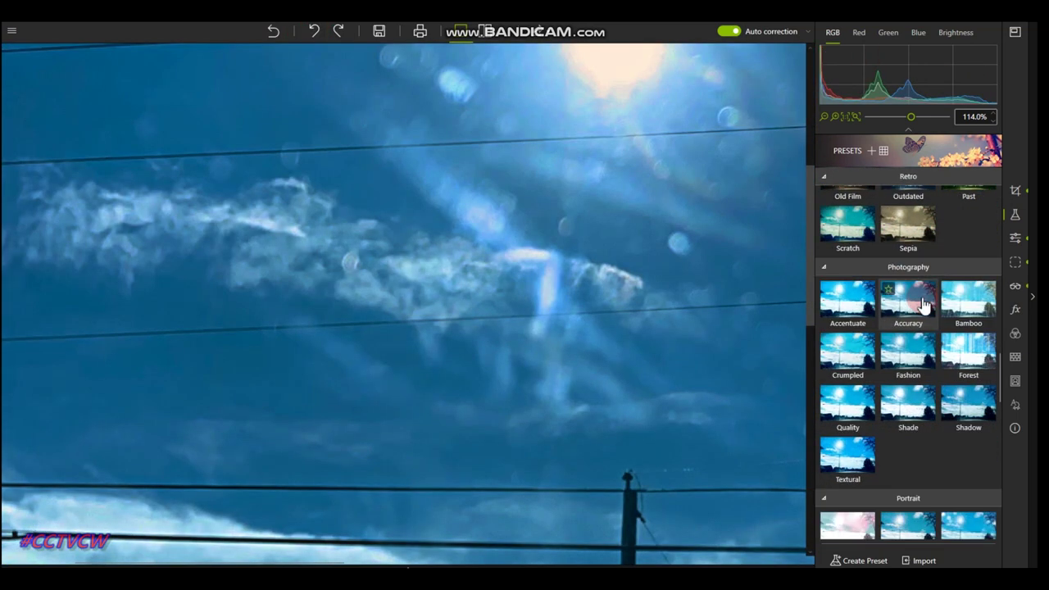
{"action": "scroll", "coordinate": [924, 304], "scroll_direction": "down", "scroll_amount": 10}
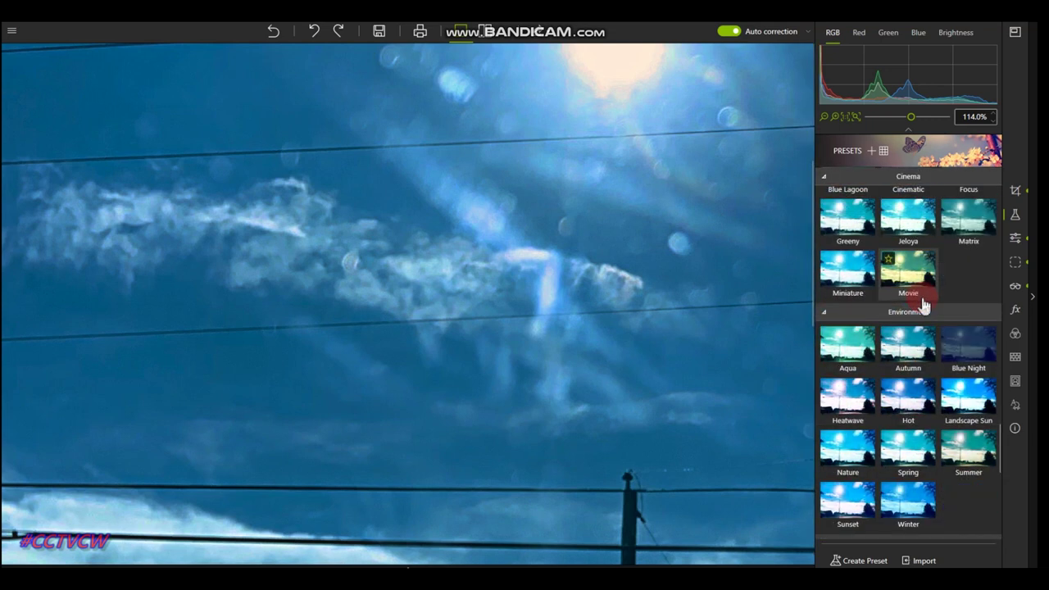
{"action": "scroll", "coordinate": [923, 305], "scroll_direction": "down", "scroll_amount": 10}
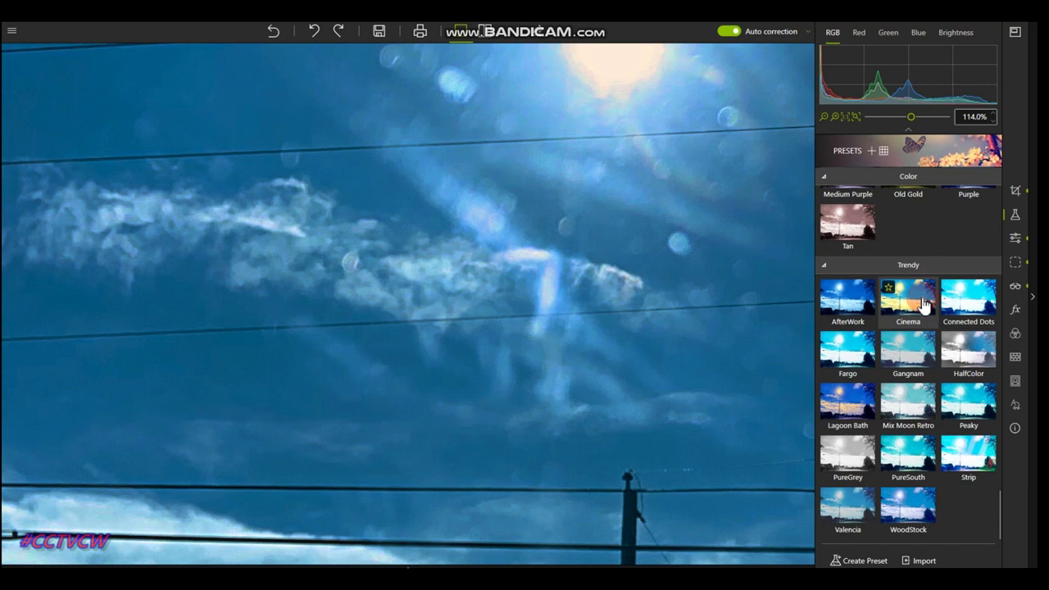
{"action": "left_click", "coordinate": [850, 426]}
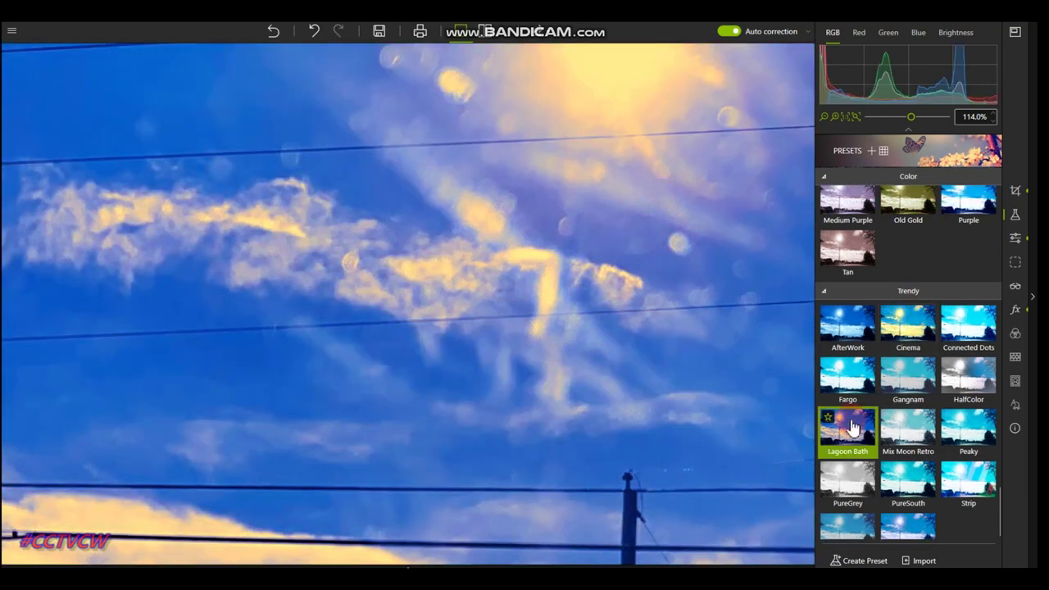
{"action": "scroll", "coordinate": [480, 311], "scroll_direction": "down", "scroll_amount": 5}
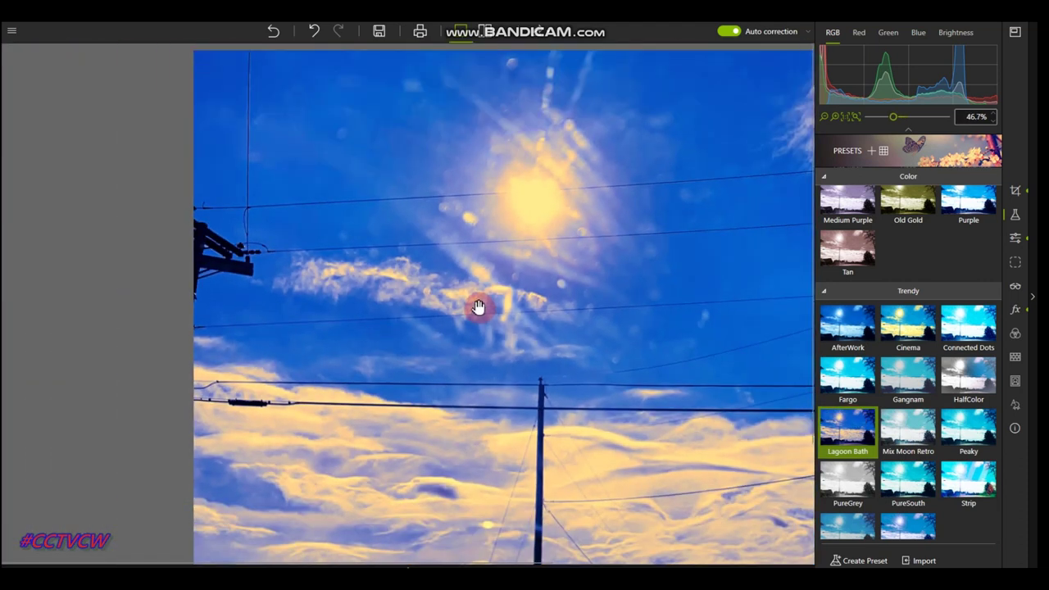
{"action": "scroll", "coordinate": [479, 306], "scroll_direction": "down", "scroll_amount": 1}
{"action": "left_click_drag", "start_coordinate": [256, 255], "coordinate": [428, 316]}
{"action": "scroll", "coordinate": [381, 316], "scroll_direction": "down", "scroll_amount": 3}
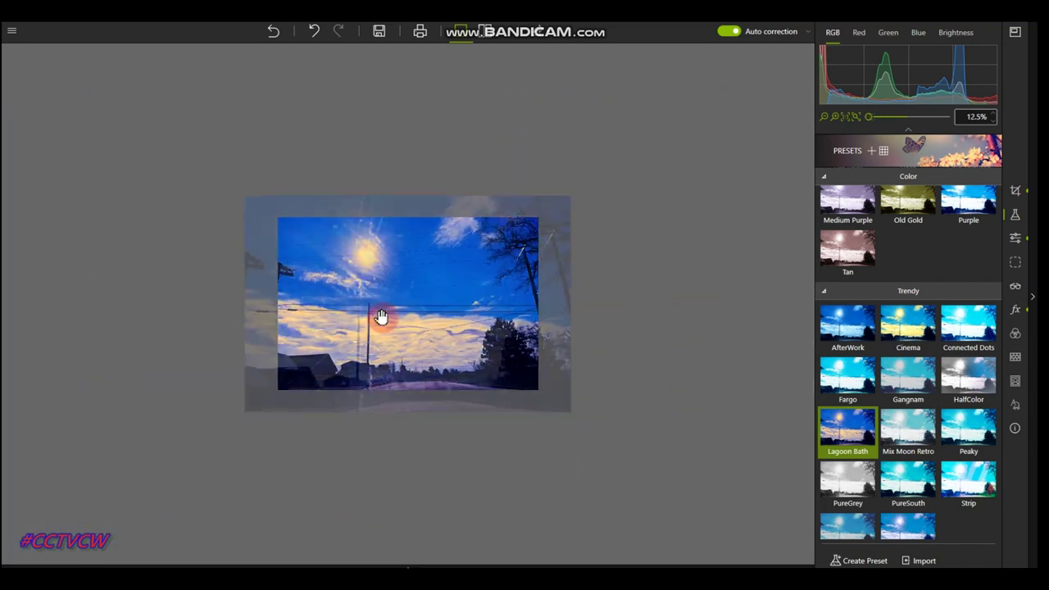
{"action": "scroll", "coordinate": [319, 287], "scroll_direction": "up", "scroll_amount": 5}
{"action": "left_click_drag", "start_coordinate": [306, 280], "coordinate": [481, 281]}
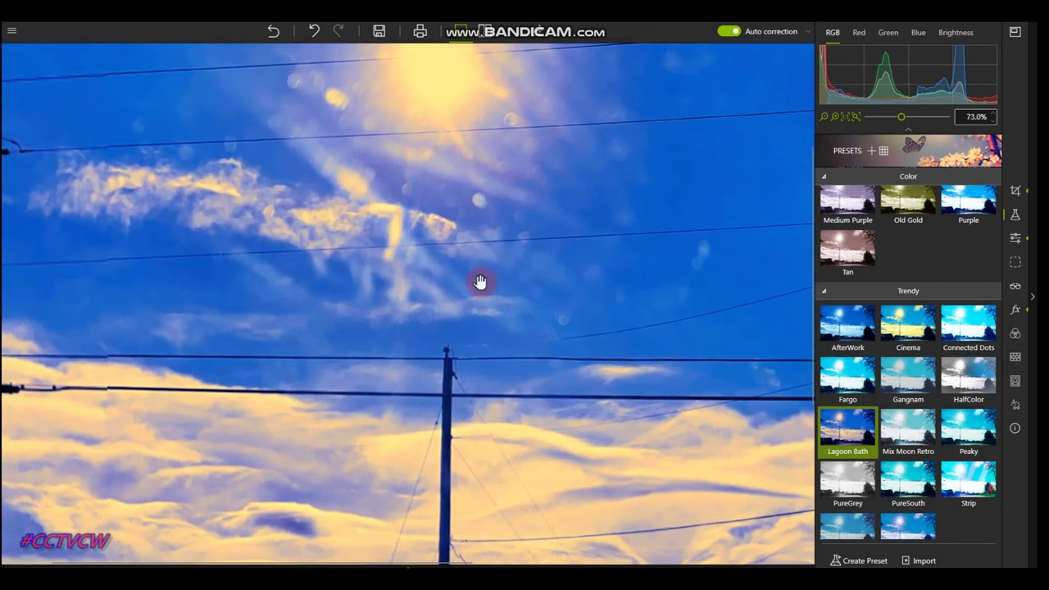
- Save the Lagoon Bath version as IMG_3729_InPixio.jpg in New folder inside blue kachina
{"action": "left_click", "coordinate": [378, 33]}
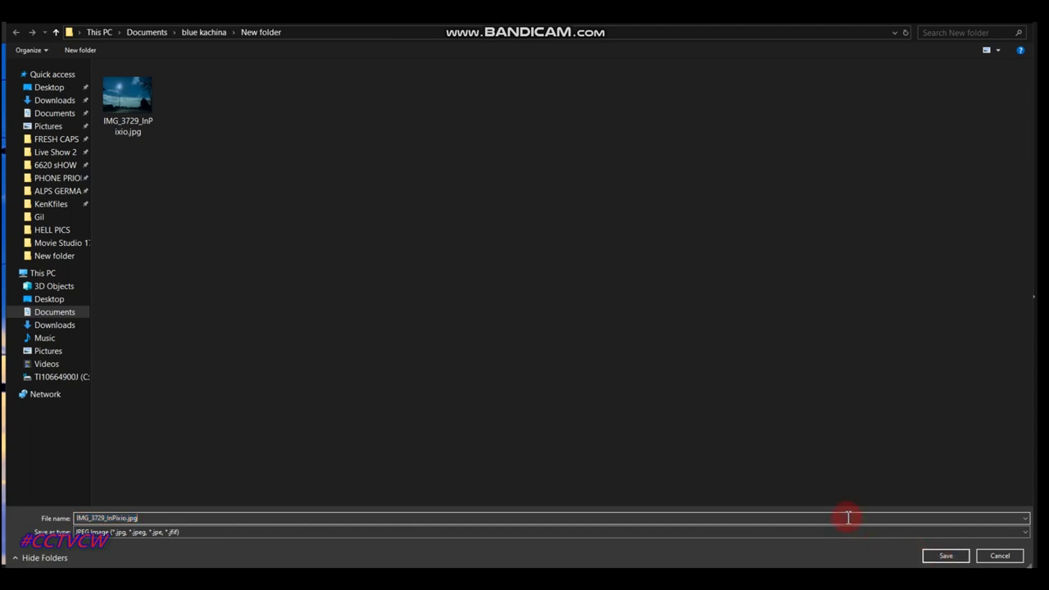
{"action": "left_click", "coordinate": [957, 557]}
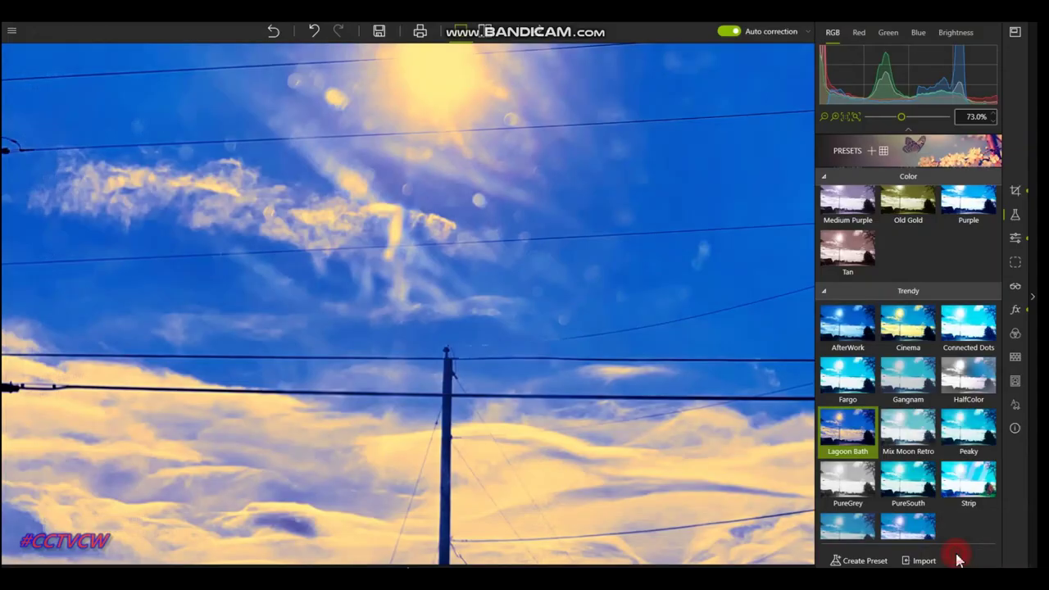
{"action": "left_click", "coordinate": [532, 443]}
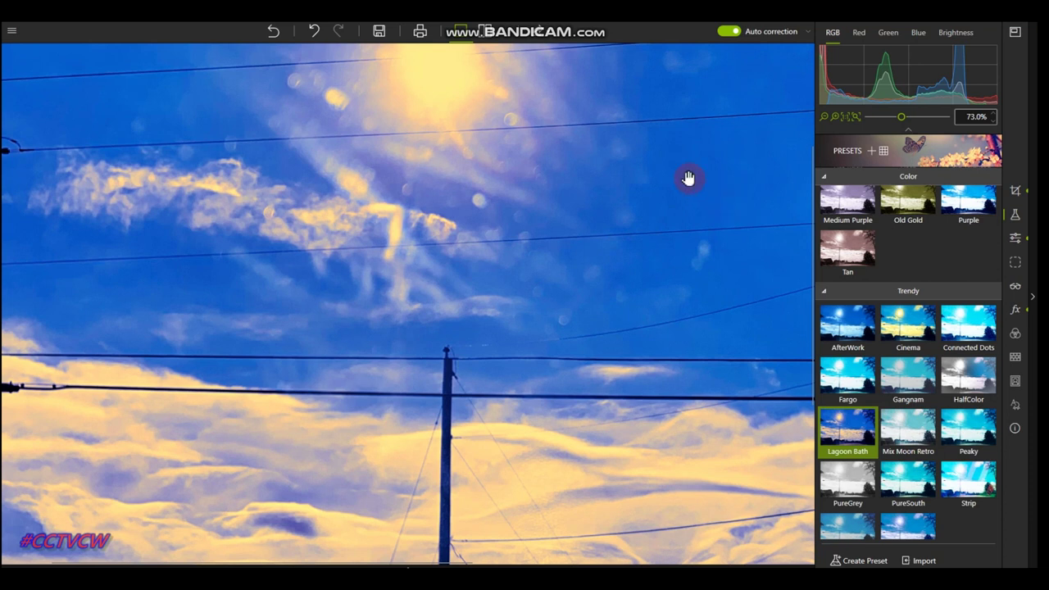
- Open the blue kachina photo of the dark cloud above the sun and barn, and inspect the bright area up close
{"action": "mouse_move", "coordinate": [416, 561]}
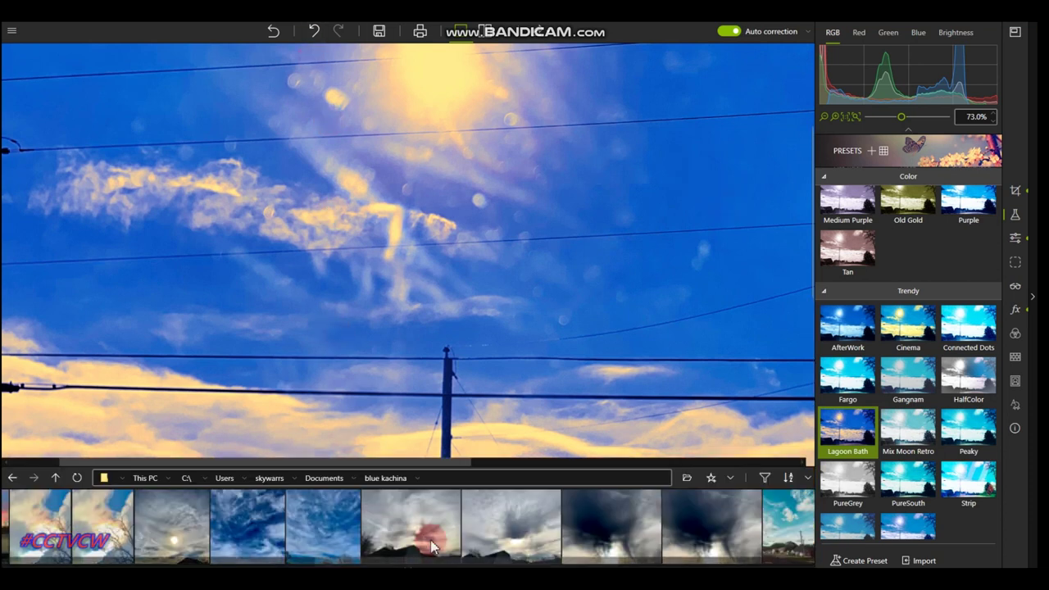
{"action": "scroll", "coordinate": [246, 497], "scroll_direction": "down", "scroll_amount": 2}
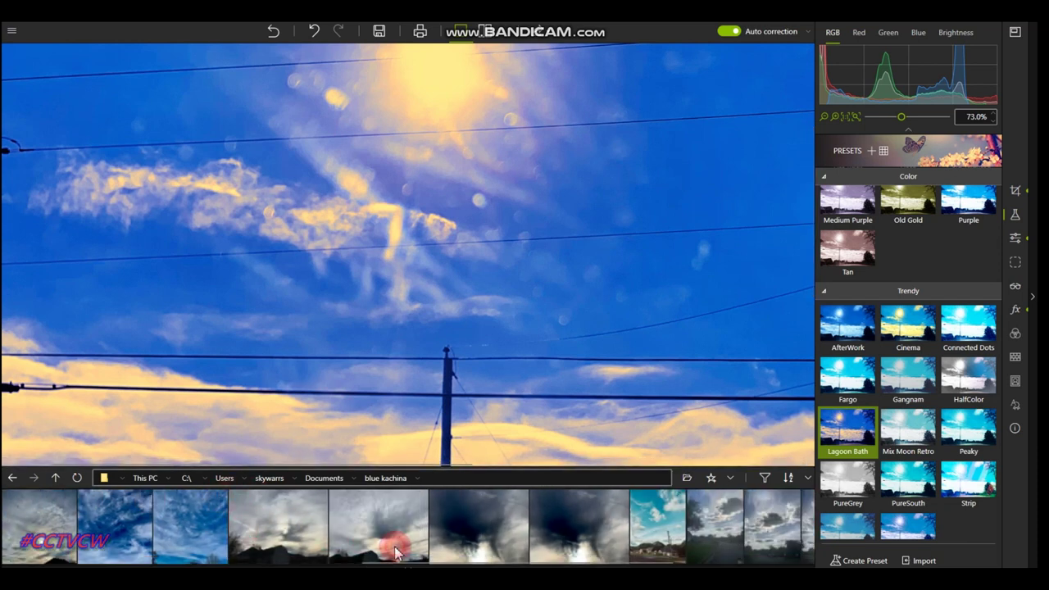
{"action": "left_click", "coordinate": [386, 541]}
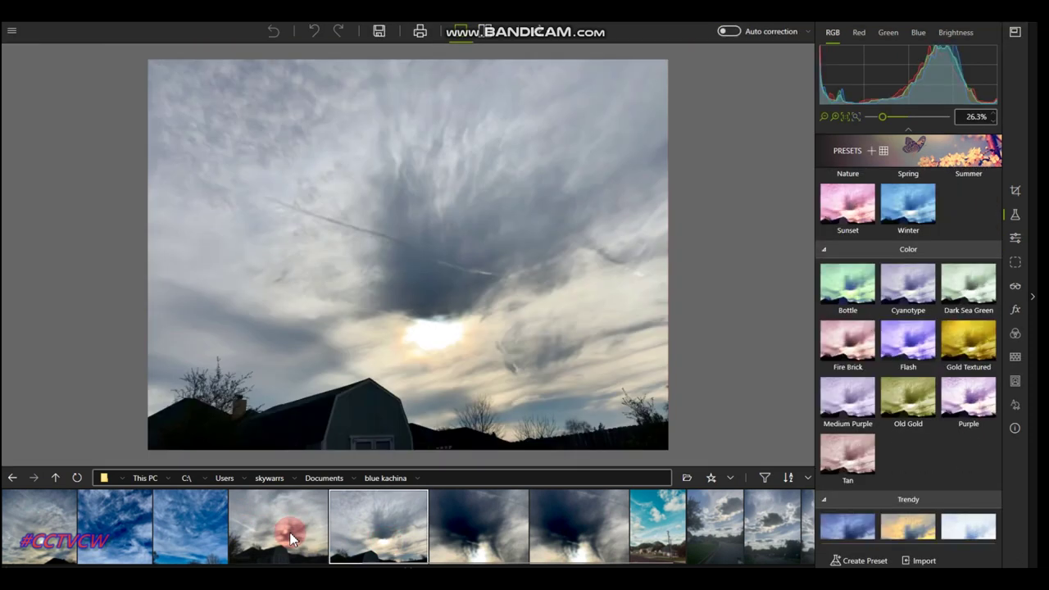
{"action": "scroll", "coordinate": [394, 386], "scroll_direction": "up", "scroll_amount": 5}
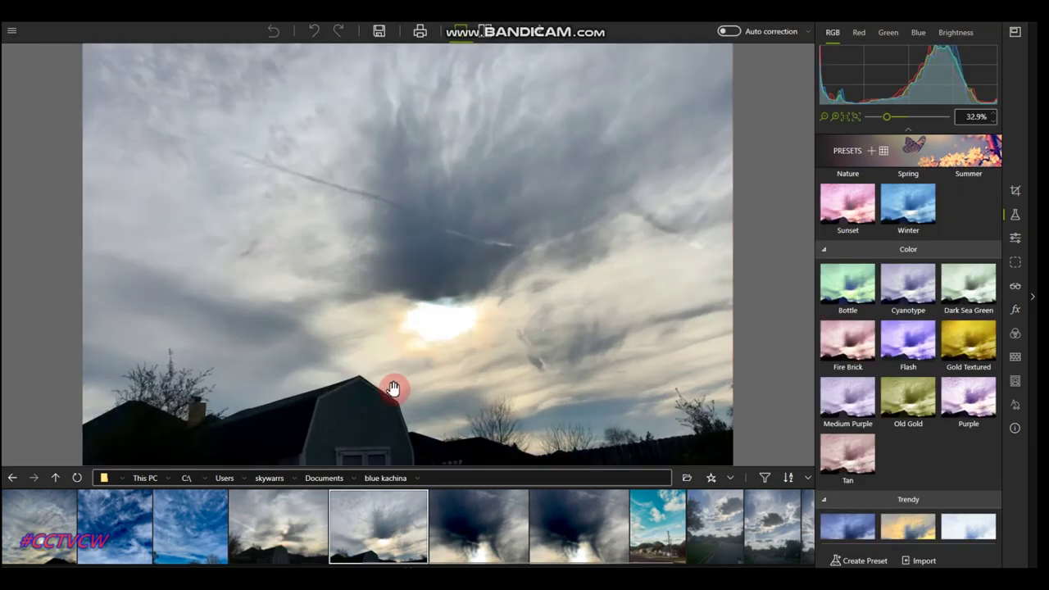
{"action": "scroll", "coordinate": [498, 261], "scroll_direction": "down", "scroll_amount": 2}
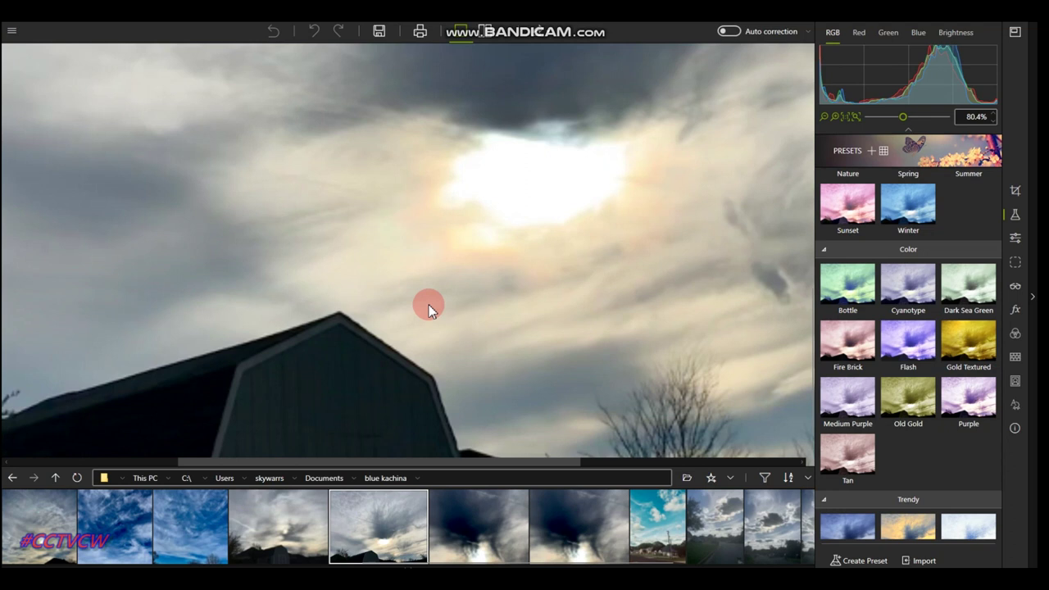
- Switch to the deep-blue sky photo three images earlier in the folder and inspect its wispy clouds
{"action": "key", "text": "Left"}
{"action": "key", "text": "Left"}
{"action": "key", "text": "Left"}
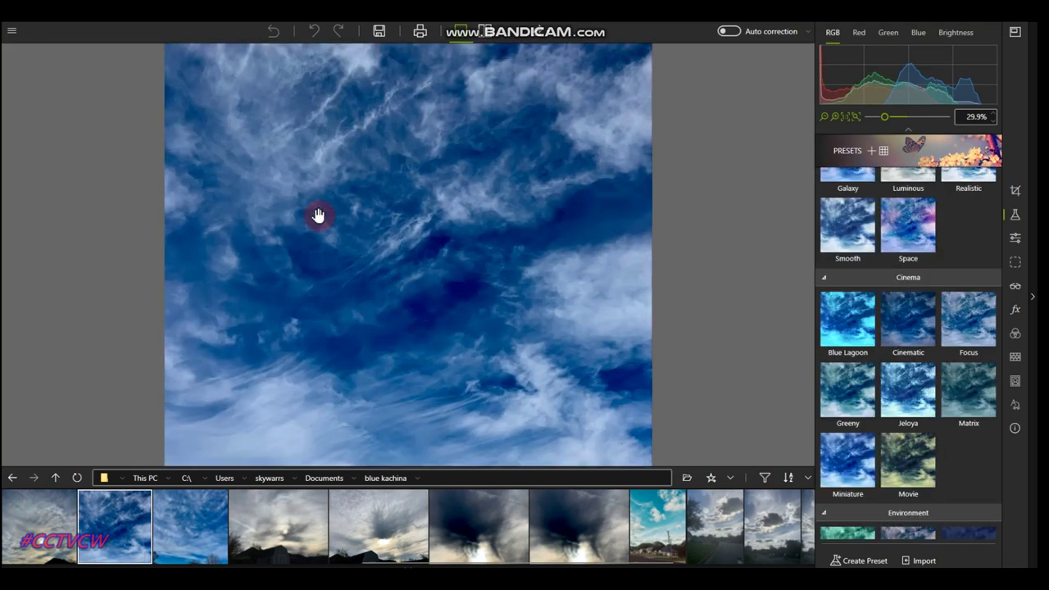
{"action": "scroll", "coordinate": [318, 215], "scroll_direction": "up", "scroll_amount": 2}
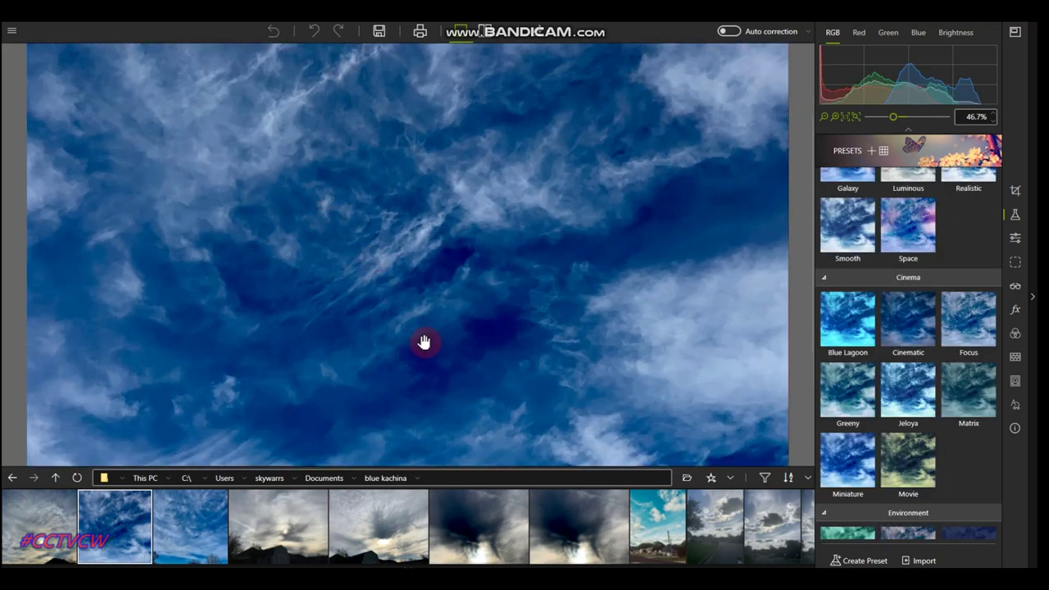
{"action": "scroll", "coordinate": [423, 342], "scroll_direction": "down", "scroll_amount": 3}
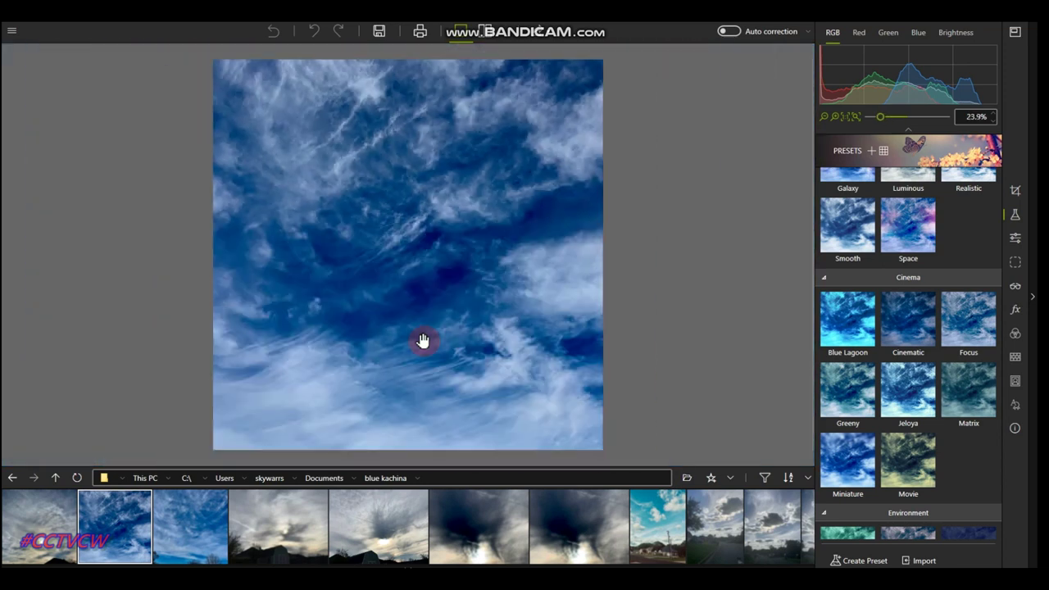
- Apply the Light Brown preset from the Retro group to the deep-blue sky photo and inspect its upper clouds
{"action": "scroll", "coordinate": [920, 398], "scroll_direction": "down", "scroll_amount": 10}
{"action": "scroll", "coordinate": [922, 400], "scroll_direction": "up", "scroll_amount": 4}
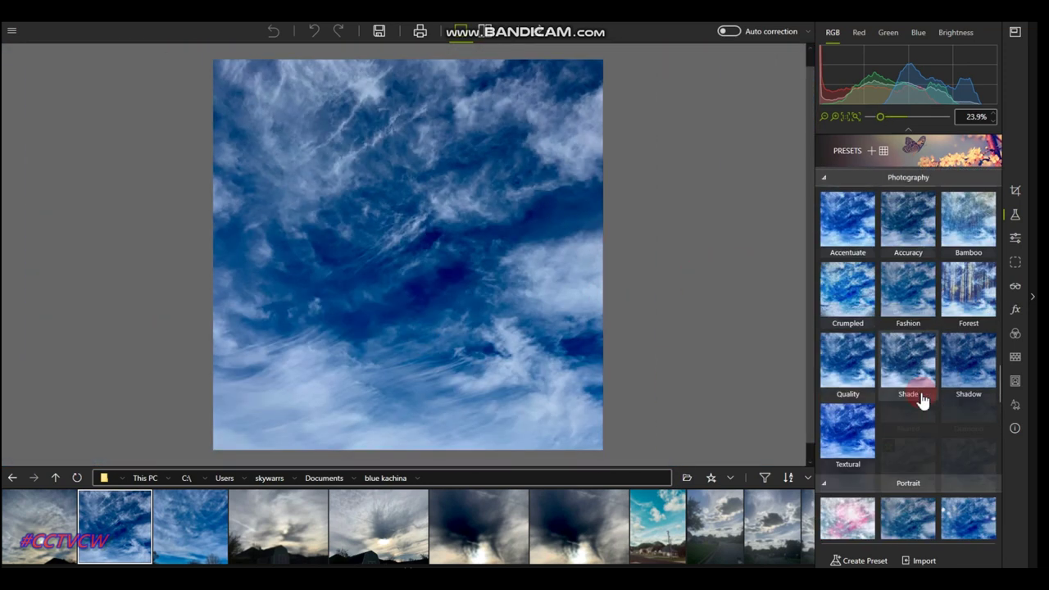
{"action": "scroll", "coordinate": [918, 399], "scroll_direction": "up", "scroll_amount": 4}
{"action": "scroll", "coordinate": [892, 358], "scroll_direction": "down", "scroll_amount": 3}
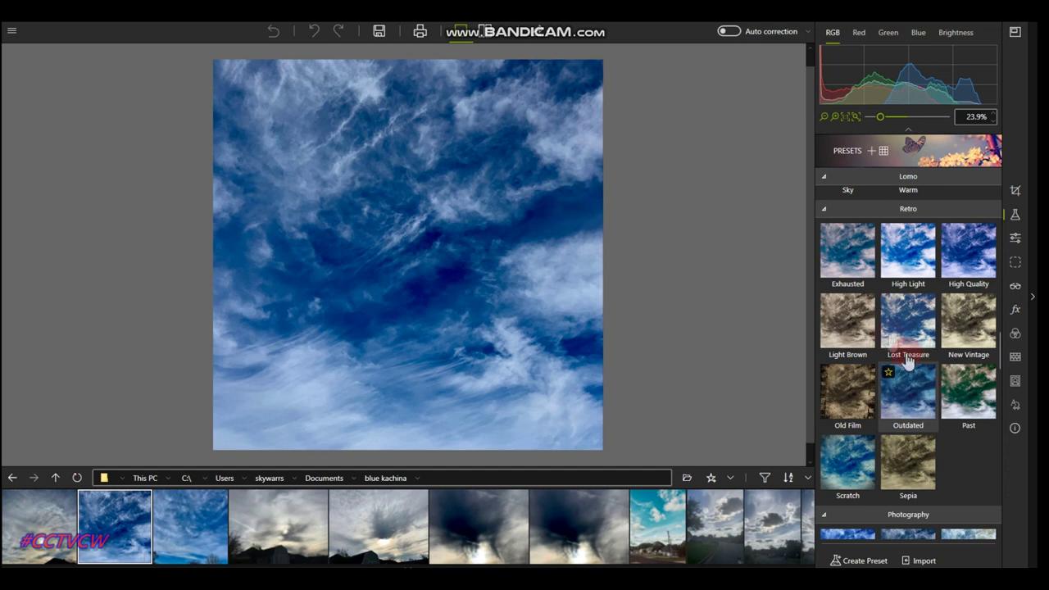
{"action": "left_click", "coordinate": [845, 328]}
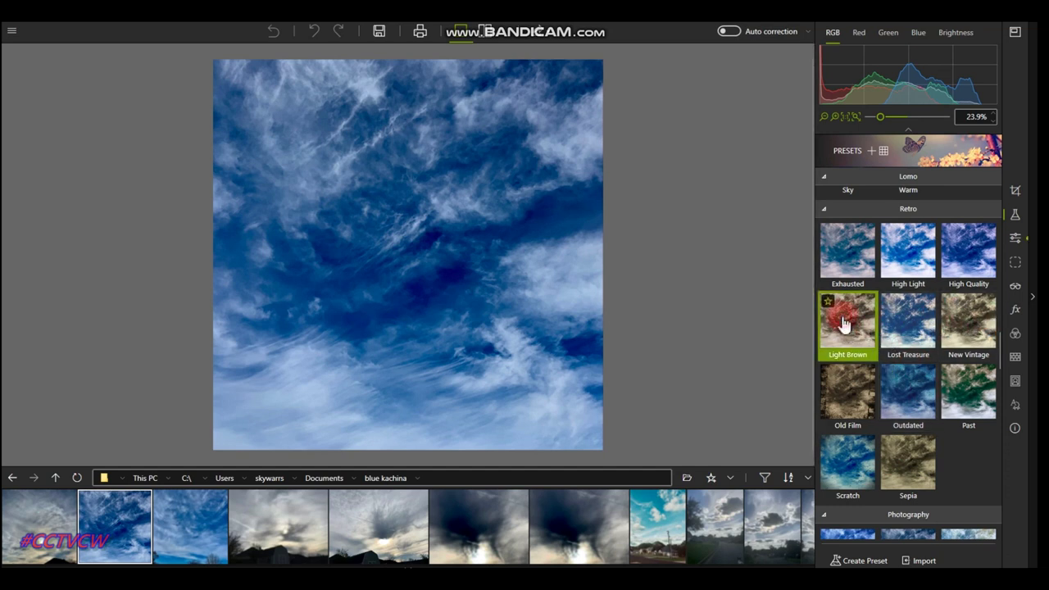
{"action": "left_click", "coordinate": [245, 158]}
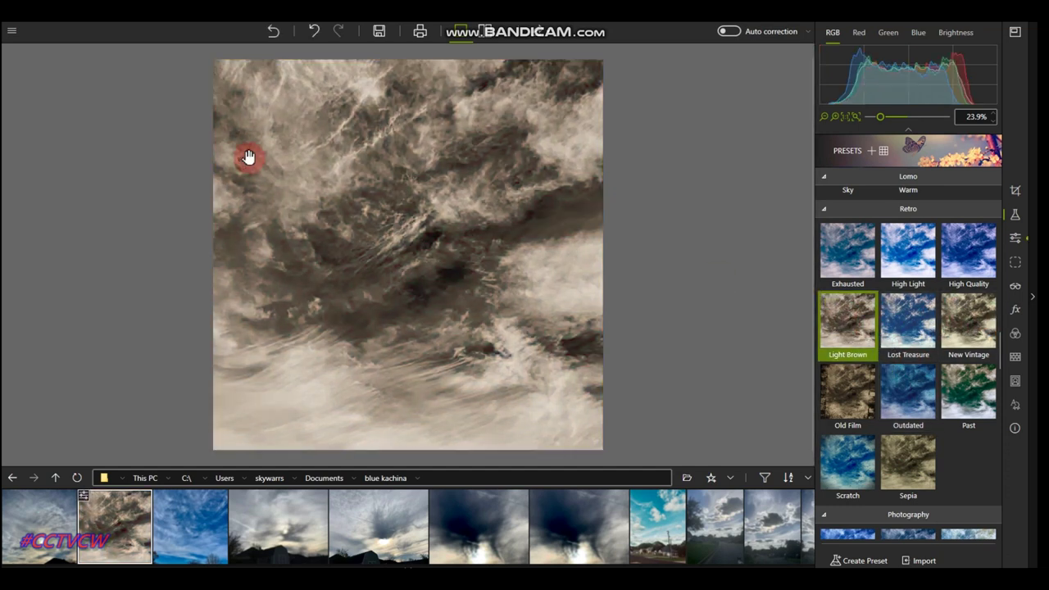
{"action": "left_click", "coordinate": [248, 156]}
{"action": "left_click", "coordinate": [249, 156]}
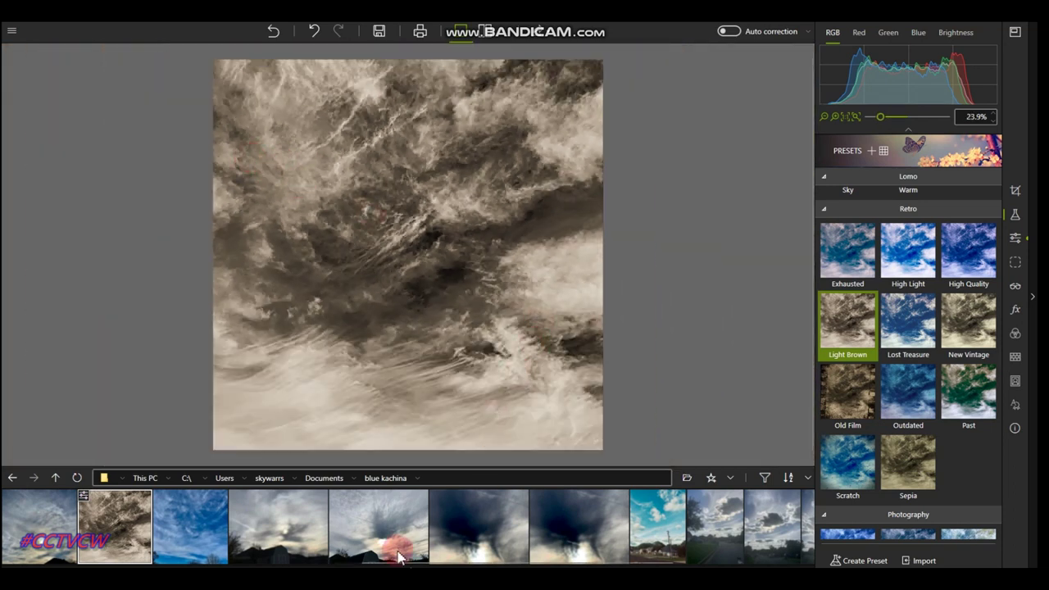
- Try the New Vintage and Old Film presets on the sky photo, return to Light Brown, and inspect the clouds up close
{"action": "left_click", "coordinate": [968, 326]}
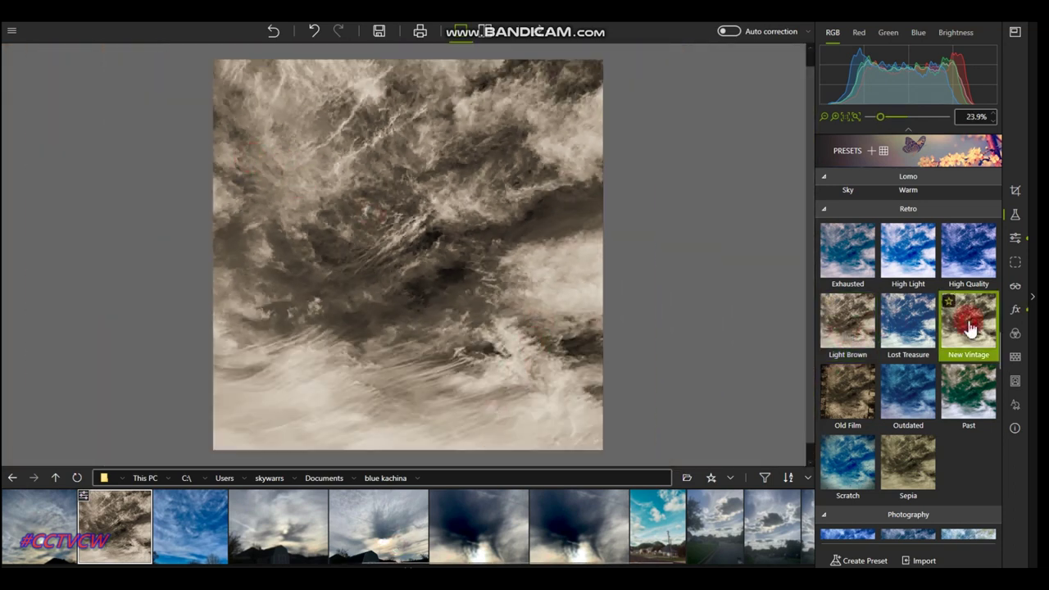
{"action": "left_click", "coordinate": [847, 326]}
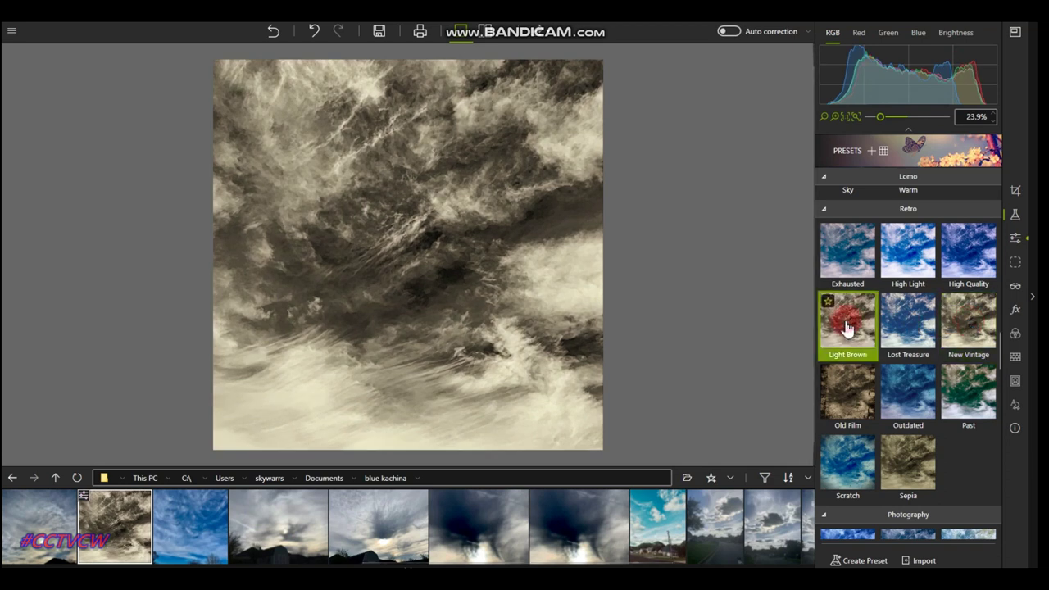
{"action": "left_click", "coordinate": [857, 400]}
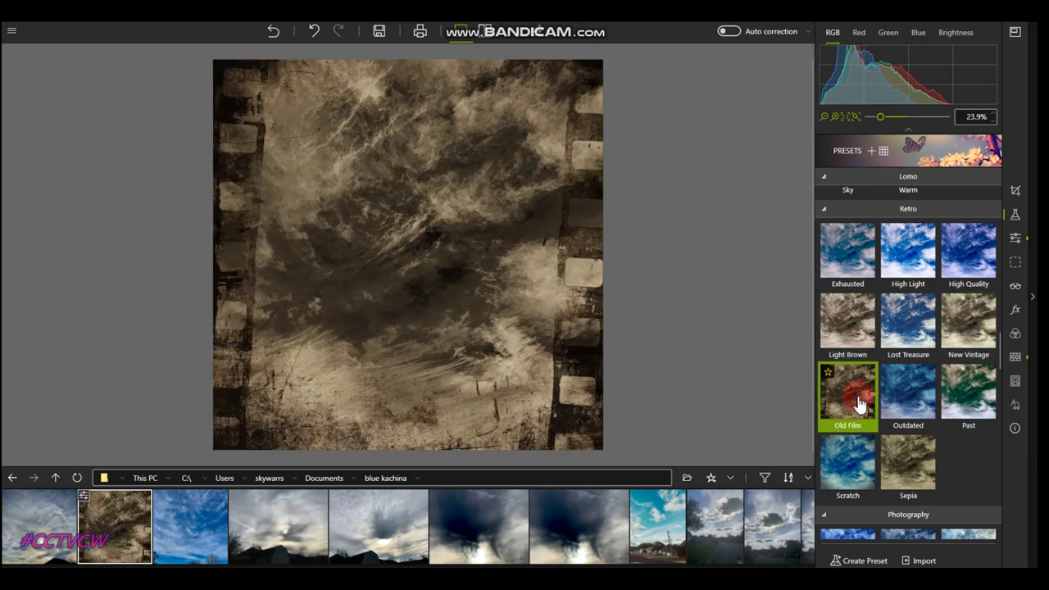
{"action": "left_click", "coordinate": [856, 334]}
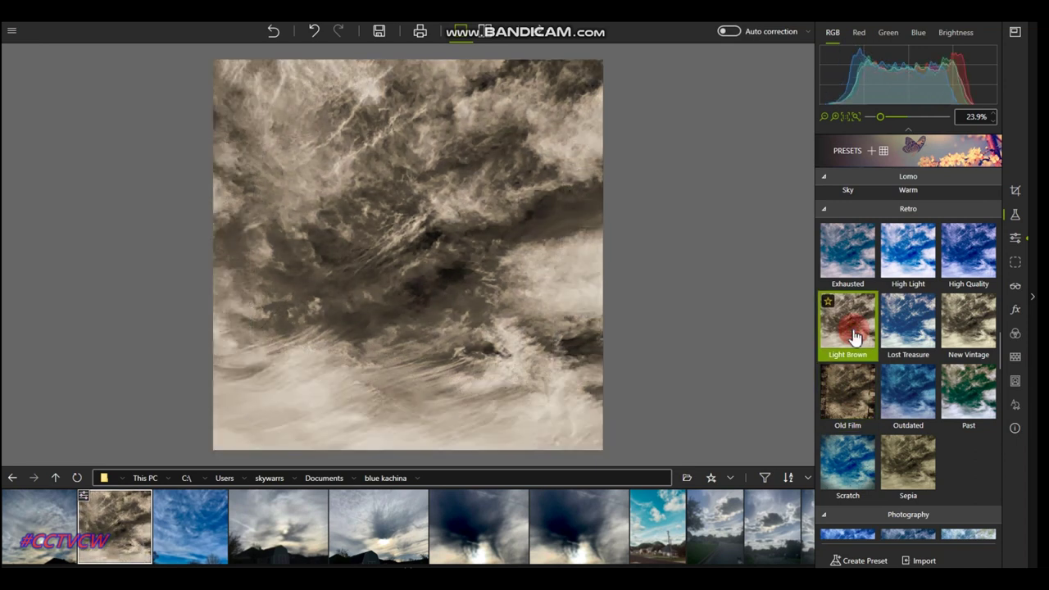
{"action": "scroll", "coordinate": [459, 228], "scroll_direction": "up", "scroll_amount": 3}
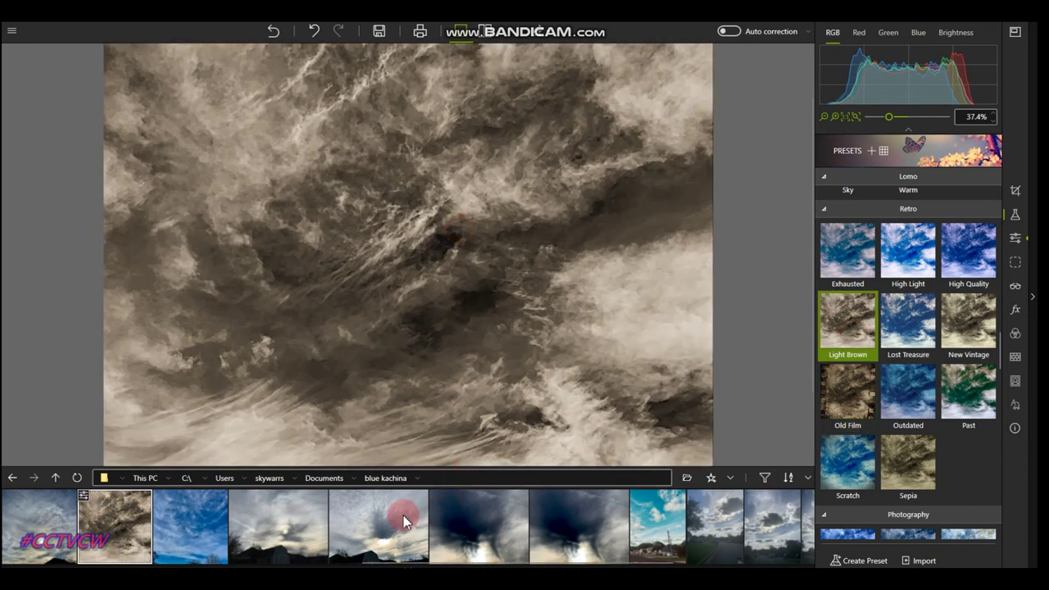
- Open the neighbouring blue sky photo with bare trees and try the Retro presets Old Film, Light Brown and New Vintage on it
{"action": "left_click", "coordinate": [197, 534]}
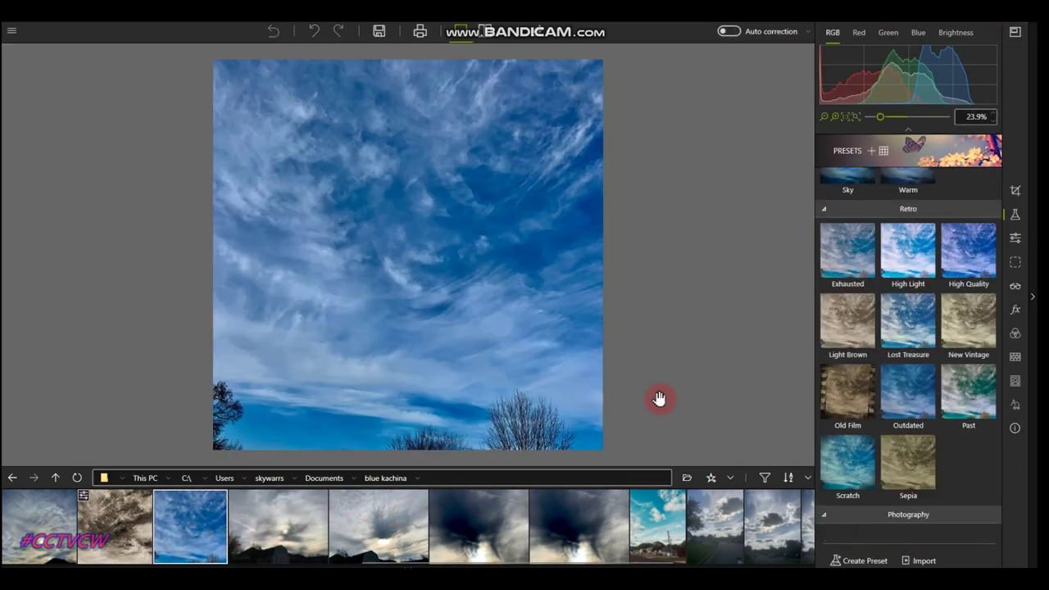
{"action": "left_click", "coordinate": [845, 396]}
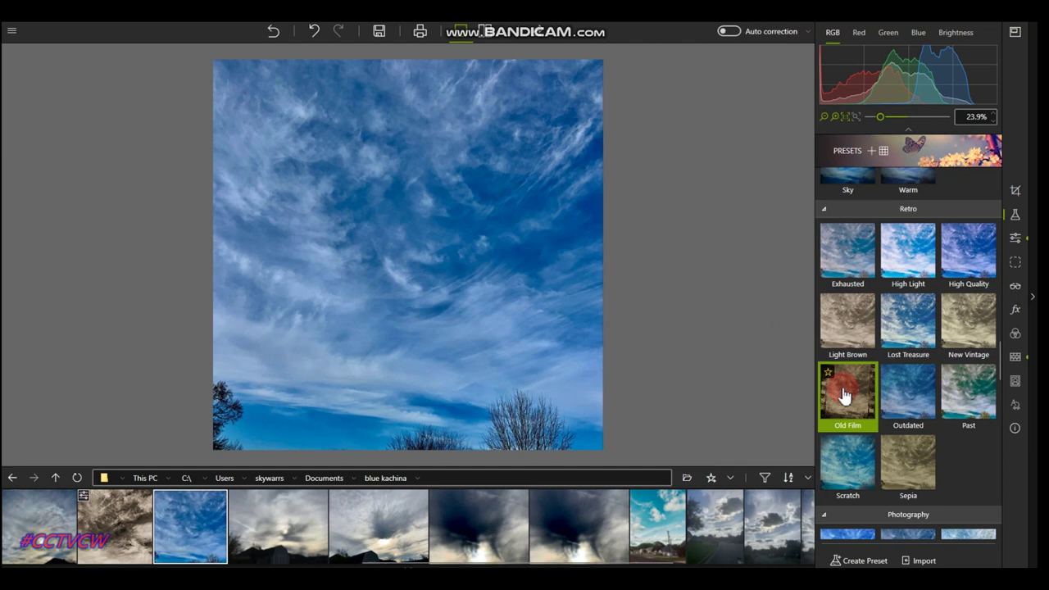
{"action": "left_click", "coordinate": [842, 327]}
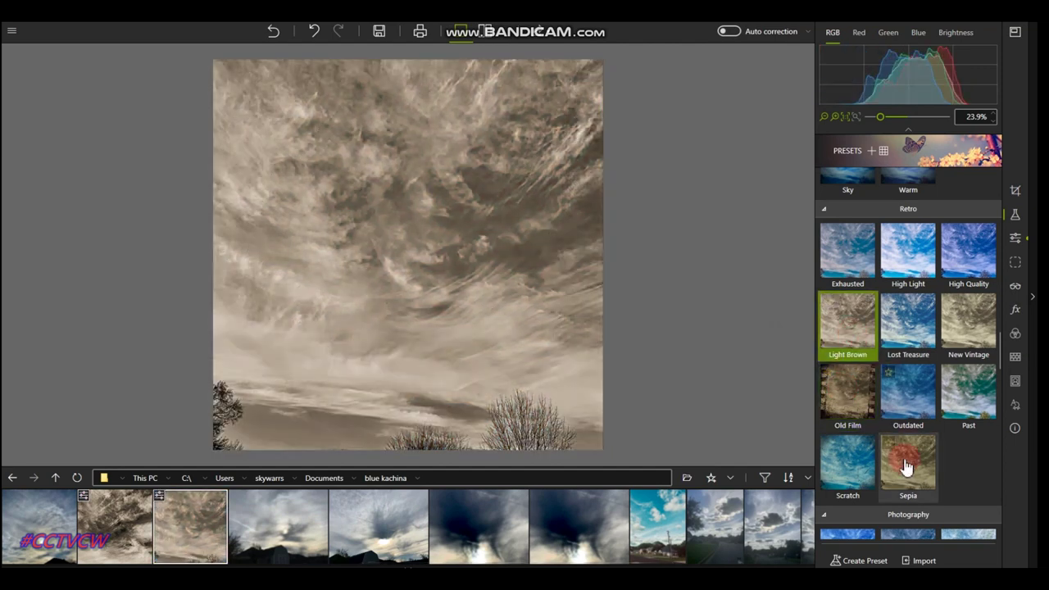
{"action": "left_click", "coordinate": [976, 322]}
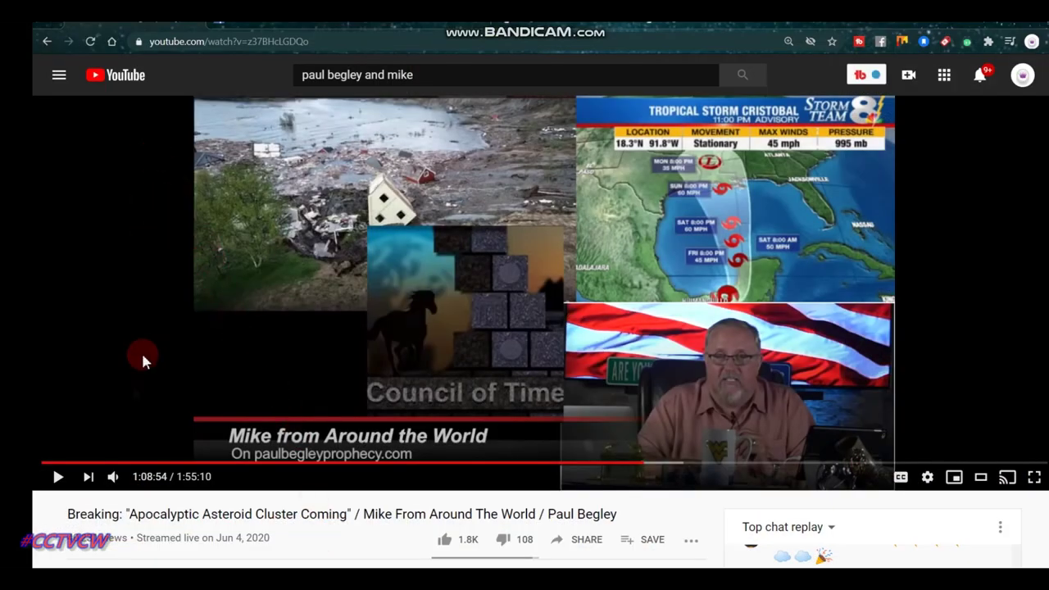
- Switch from the YouTube video back to the InPixio editor and open the subfolder whose name begins with blackobjectrightsideofsun
{"action": "left_click", "coordinate": [57, 476]}
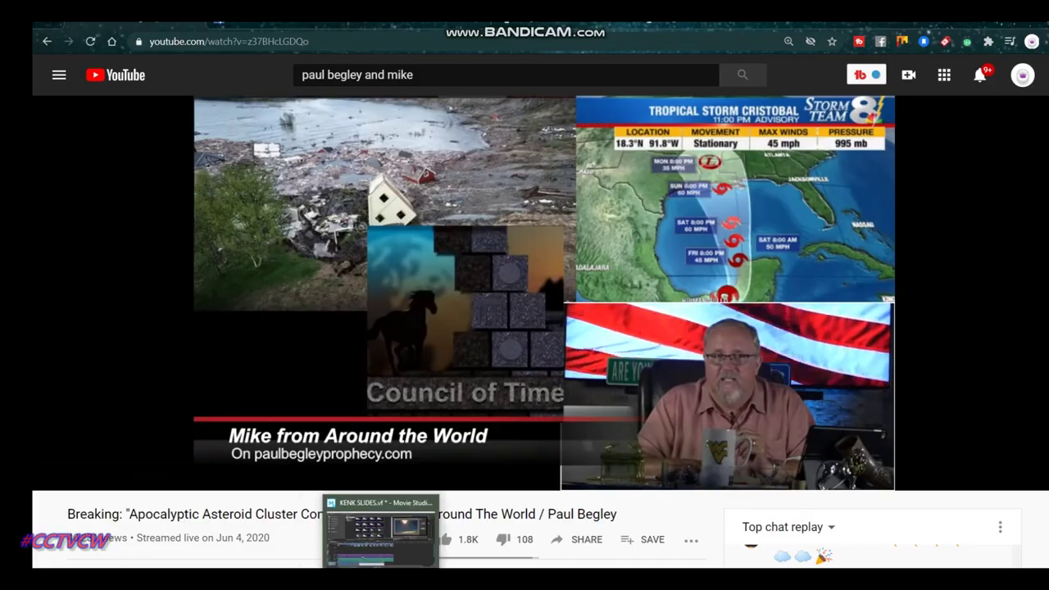
{"action": "left_click", "coordinate": [395, 529]}
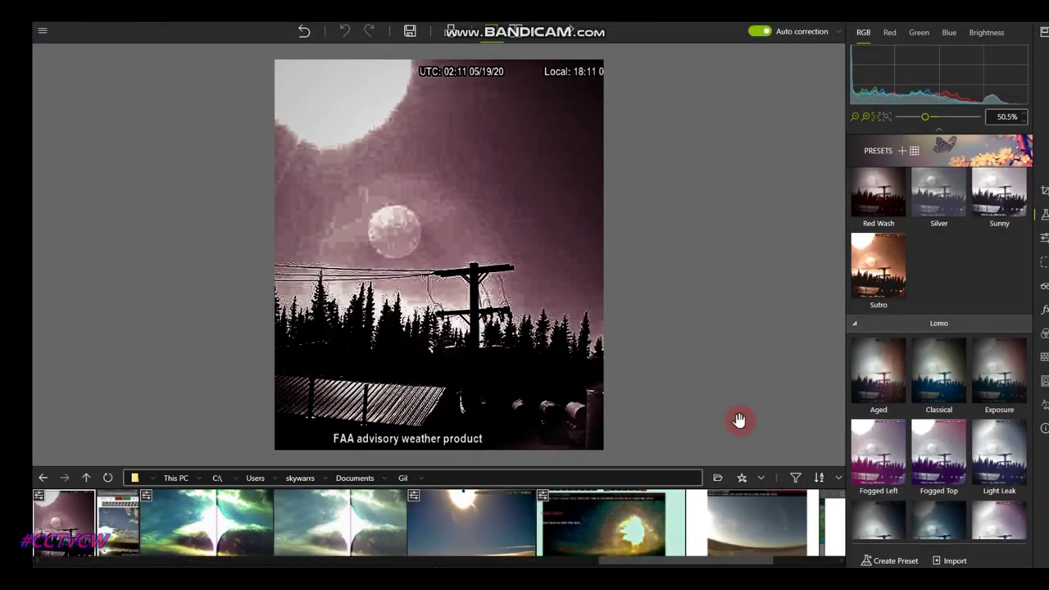
{"action": "left_click", "coordinate": [419, 482]}
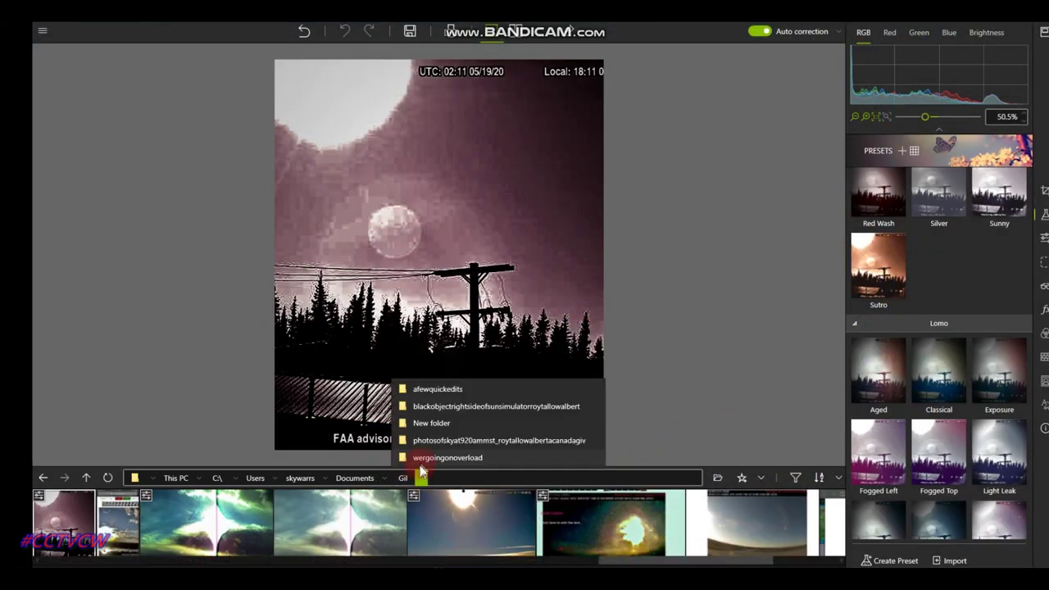
{"action": "left_click", "coordinate": [426, 388]}
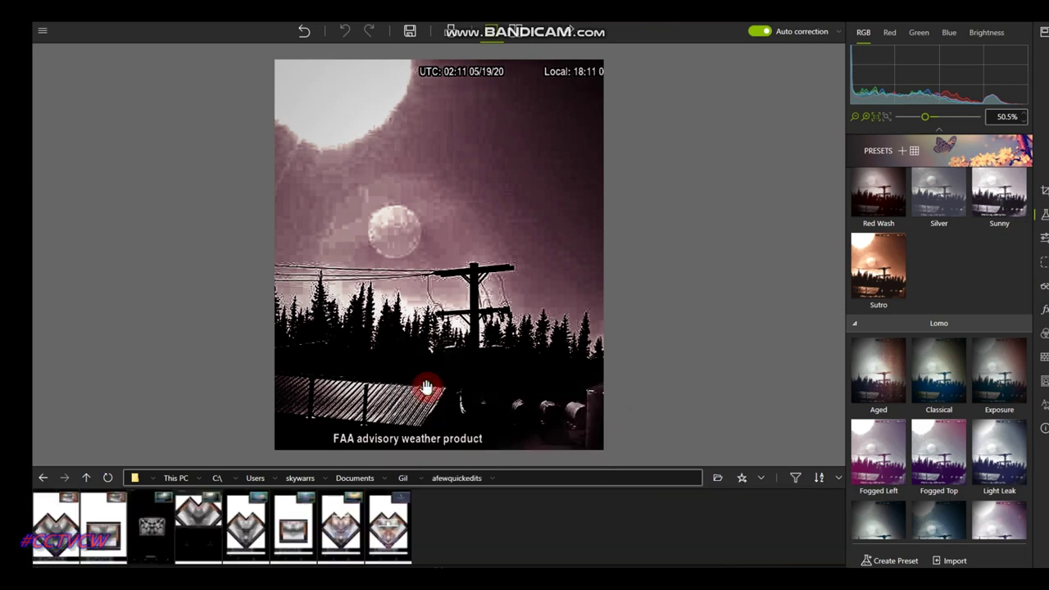
{"action": "left_click", "coordinate": [425, 484]}
{"action": "left_click", "coordinate": [422, 405]}
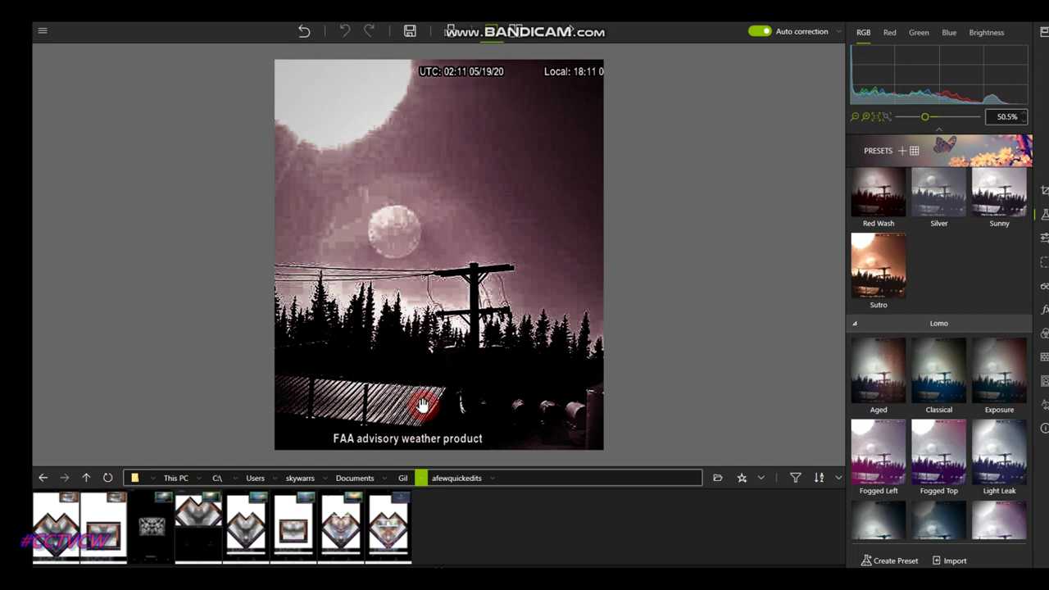
- Open the folder's last photo, try the Diamond and Textural presets, and settle on the Shadow preset from the Photography group
{"action": "left_click", "coordinate": [602, 543]}
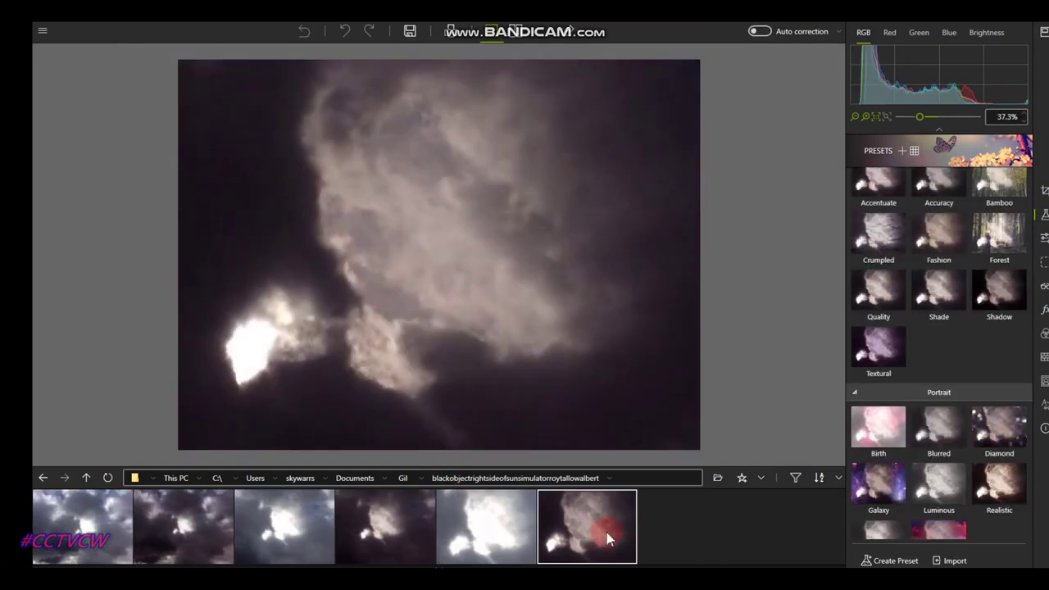
{"action": "left_click", "coordinate": [999, 430]}
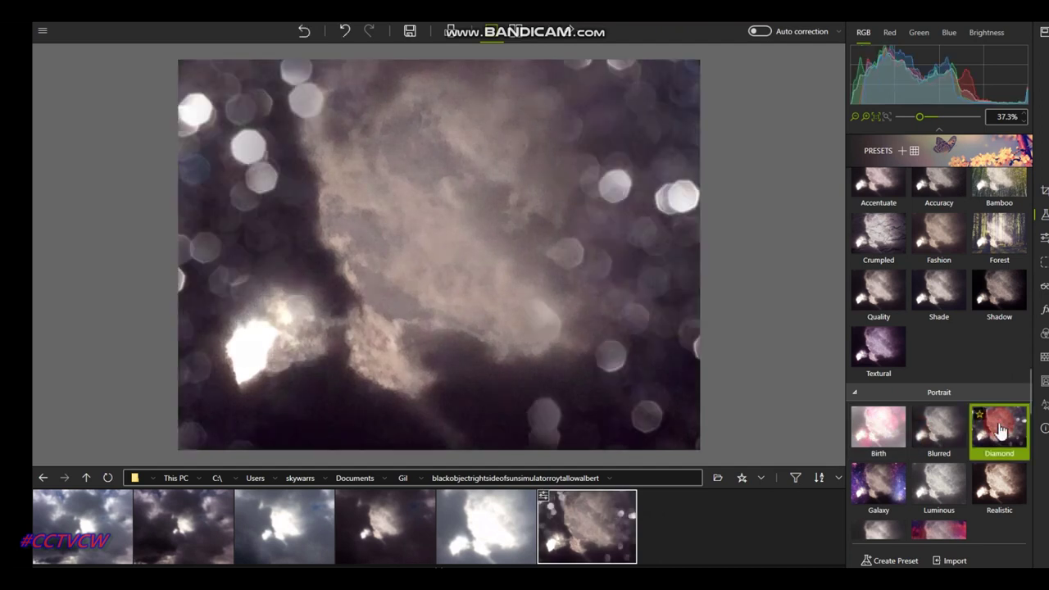
{"action": "left_click", "coordinate": [895, 357]}
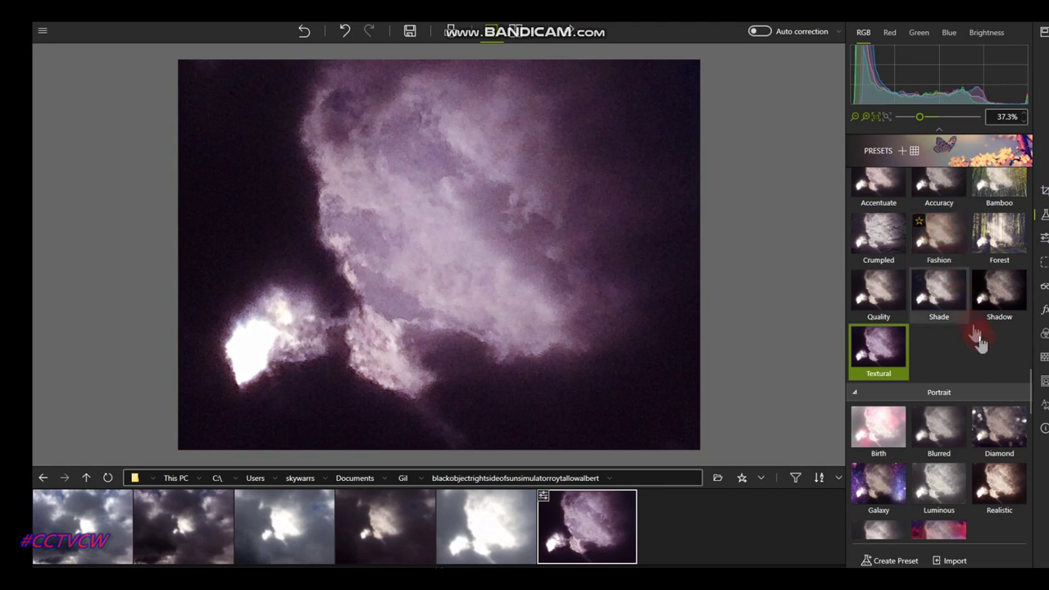
{"action": "scroll", "coordinate": [974, 335], "scroll_direction": "up", "scroll_amount": 2}
{"action": "left_click", "coordinate": [1012, 485]}
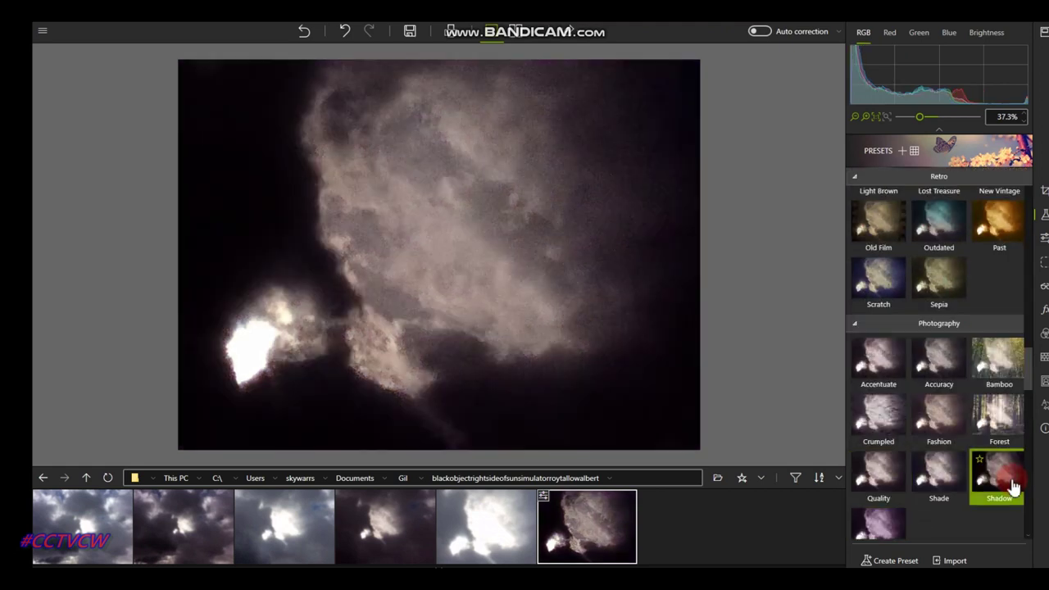
- Open the fourth photo, the dark cloud beside the bright sun, apply the Sepia preset and inspect the clouds up close
{"action": "left_click", "coordinate": [409, 543]}
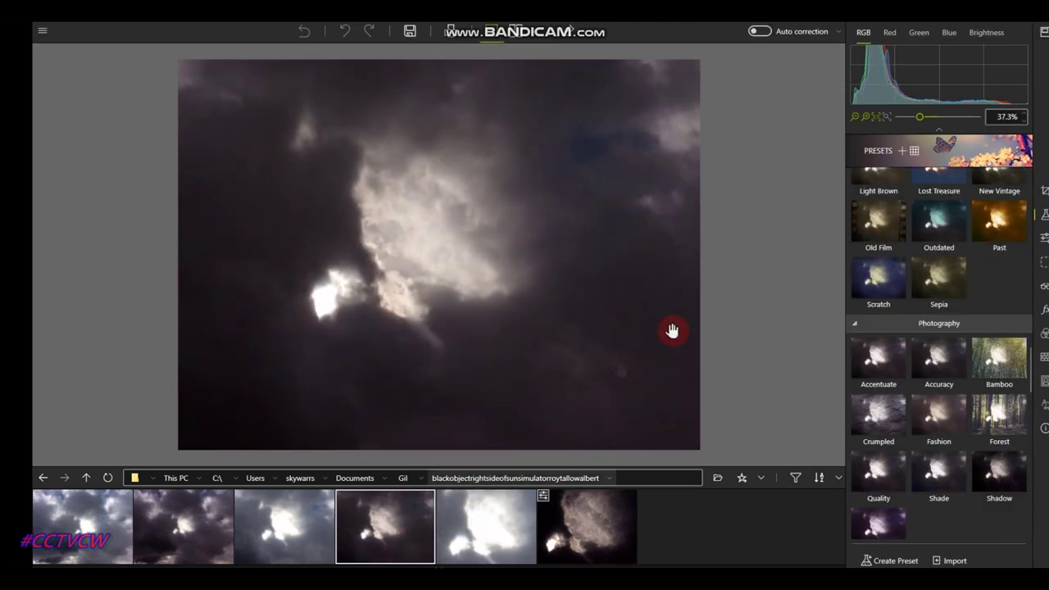
{"action": "left_click", "coordinate": [950, 277]}
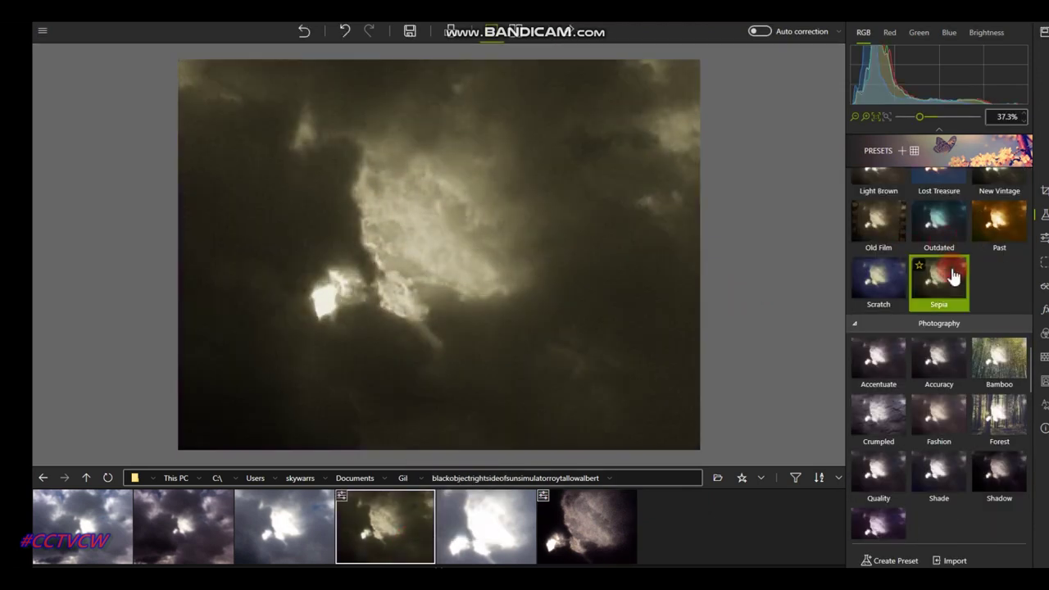
{"action": "scroll", "coordinate": [803, 312], "scroll_direction": "up", "scroll_amount": 3}
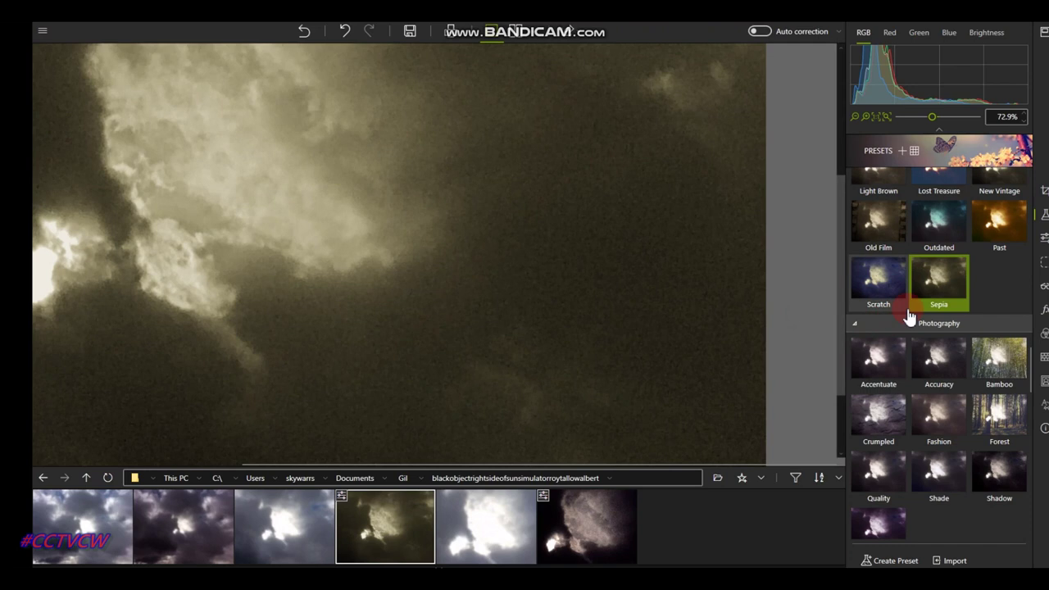
{"action": "scroll", "coordinate": [590, 359], "scroll_direction": "down", "scroll_amount": 3}
- Apply the MULTI DEM preset from Favorites to the dark cloud photo and inspect the cloud's edge near the sun
{"action": "scroll", "coordinate": [969, 284], "scroll_direction": "up", "scroll_amount": 10}
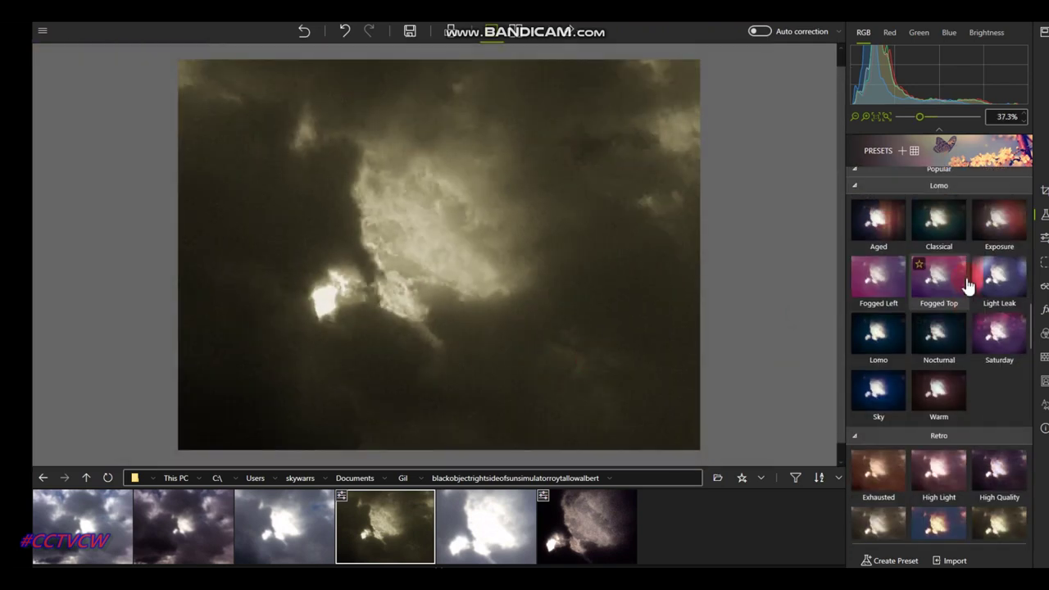
{"action": "scroll", "coordinate": [968, 284], "scroll_direction": "up", "scroll_amount": 10}
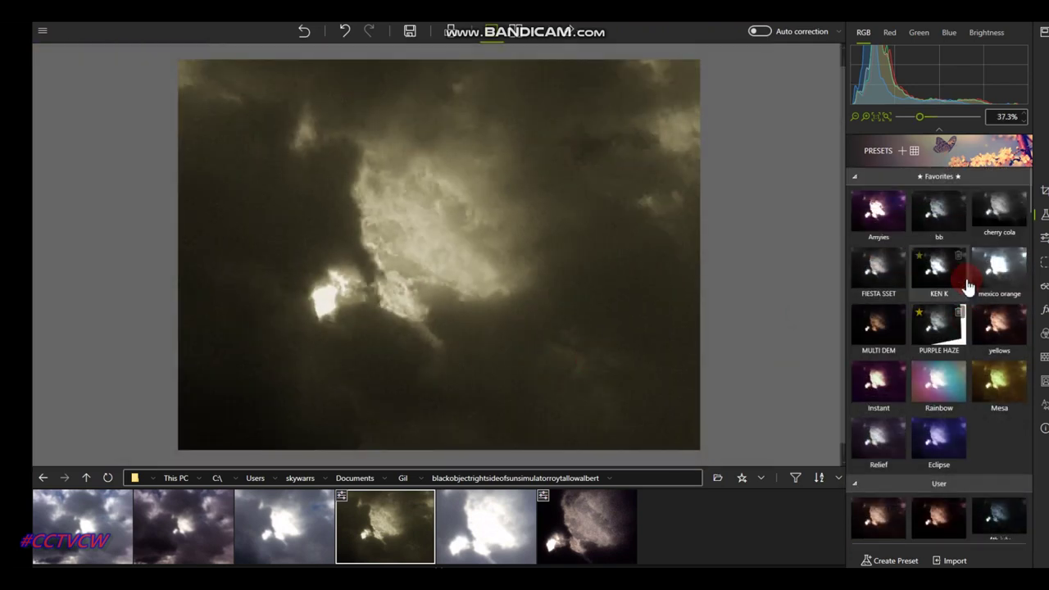
{"action": "left_click", "coordinate": [879, 328]}
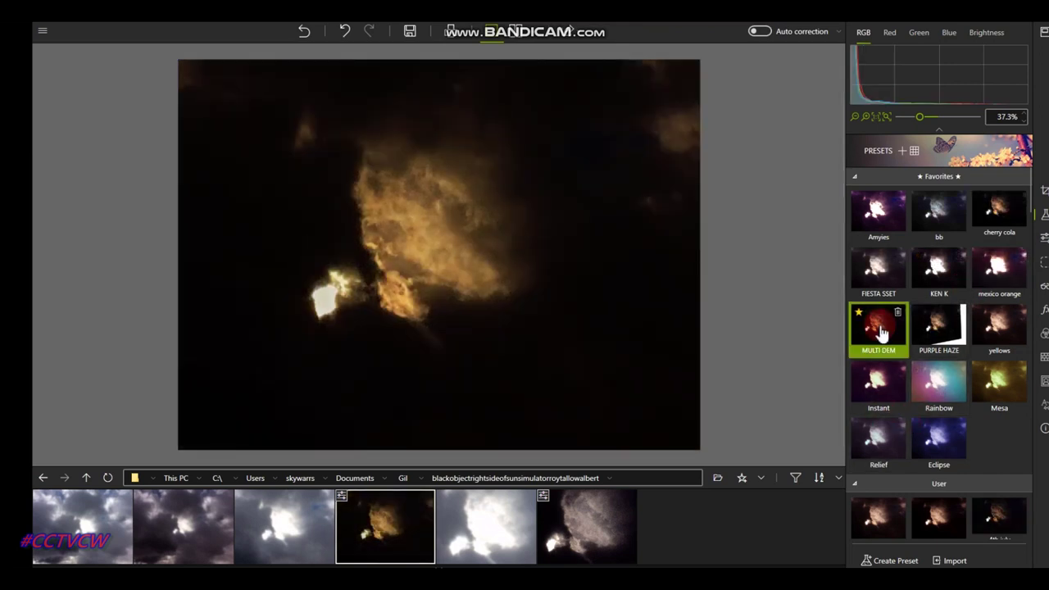
{"action": "scroll", "coordinate": [347, 204], "scroll_direction": "up", "scroll_amount": 3}
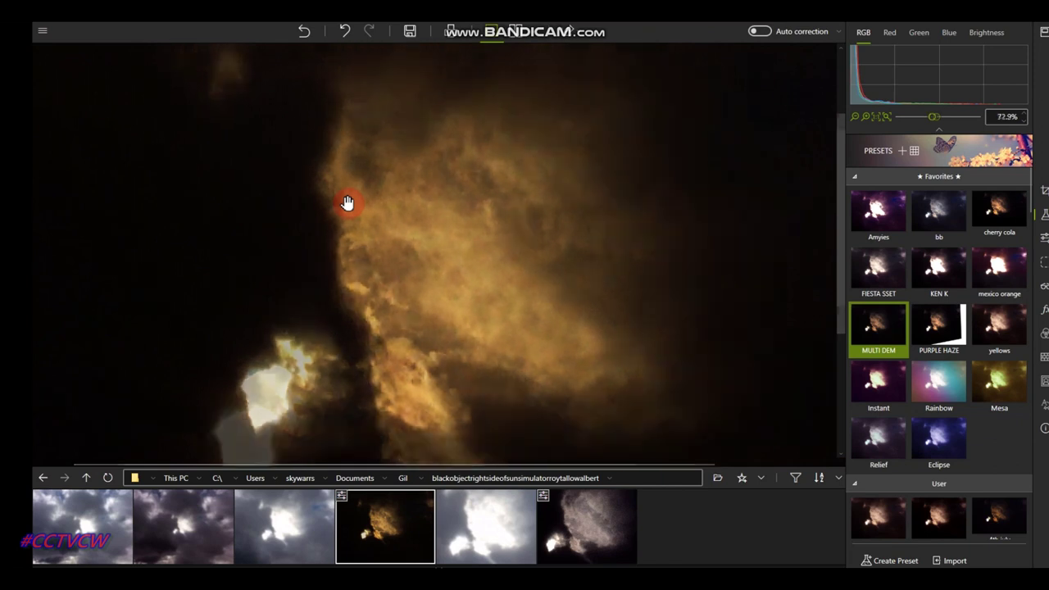
- Apply the 4th july preset to the third photo in the folder, the close-up of the bright sun in clouds
{"action": "left_click", "coordinate": [295, 551]}
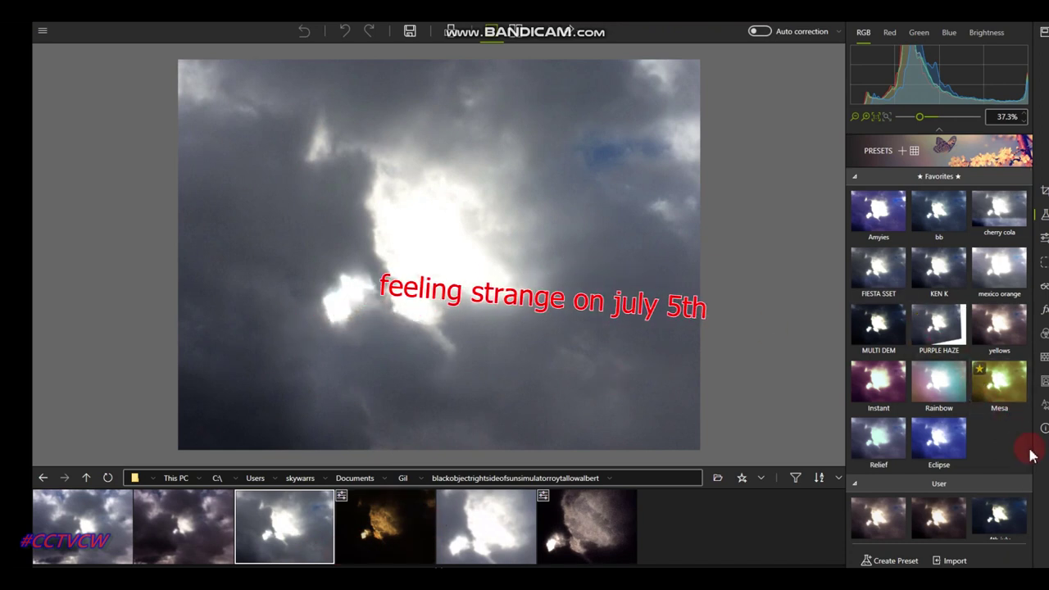
{"action": "left_click", "coordinate": [994, 524]}
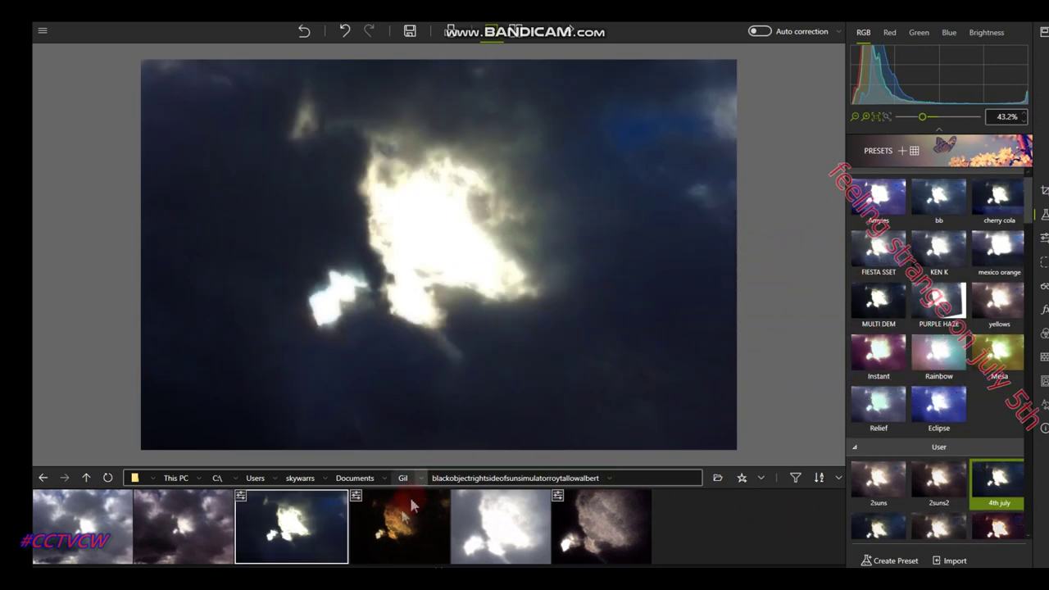
- Apply the 2suns preset to the second and first cloud photos in the folder
{"action": "left_click", "coordinate": [211, 534]}
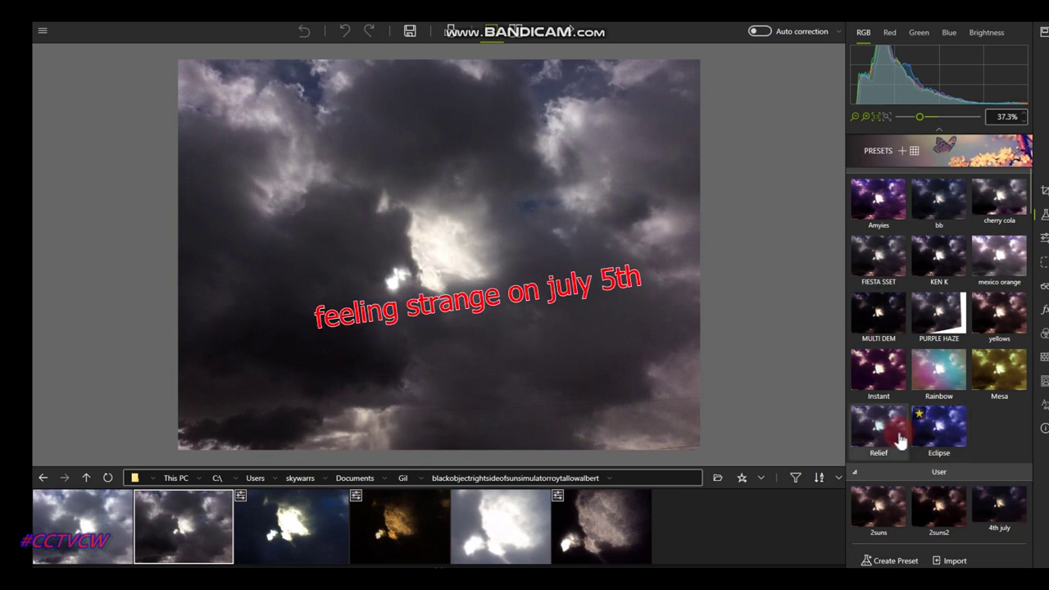
{"action": "scroll", "coordinate": [893, 389], "scroll_direction": "up", "scroll_amount": 1}
{"action": "scroll", "coordinate": [901, 401], "scroll_direction": "down", "scroll_amount": 2}
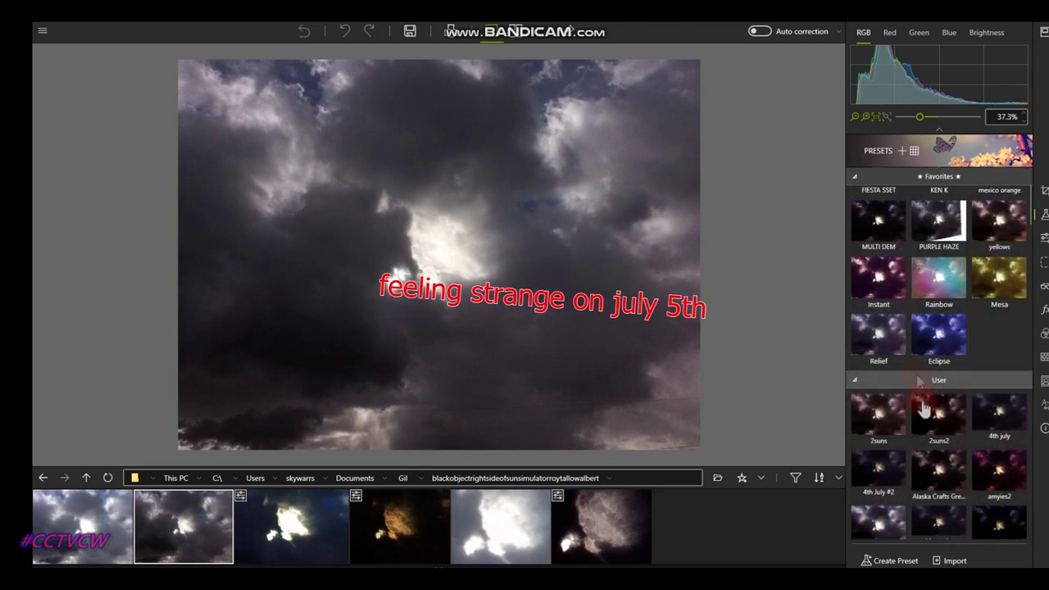
{"action": "left_click", "coordinate": [889, 439]}
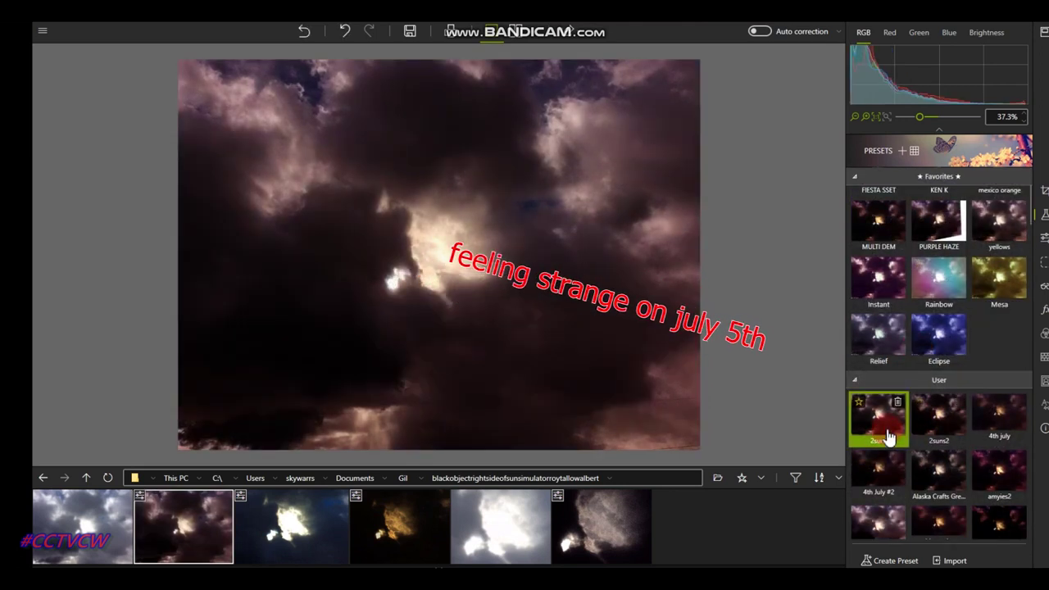
{"action": "left_click", "coordinate": [113, 525]}
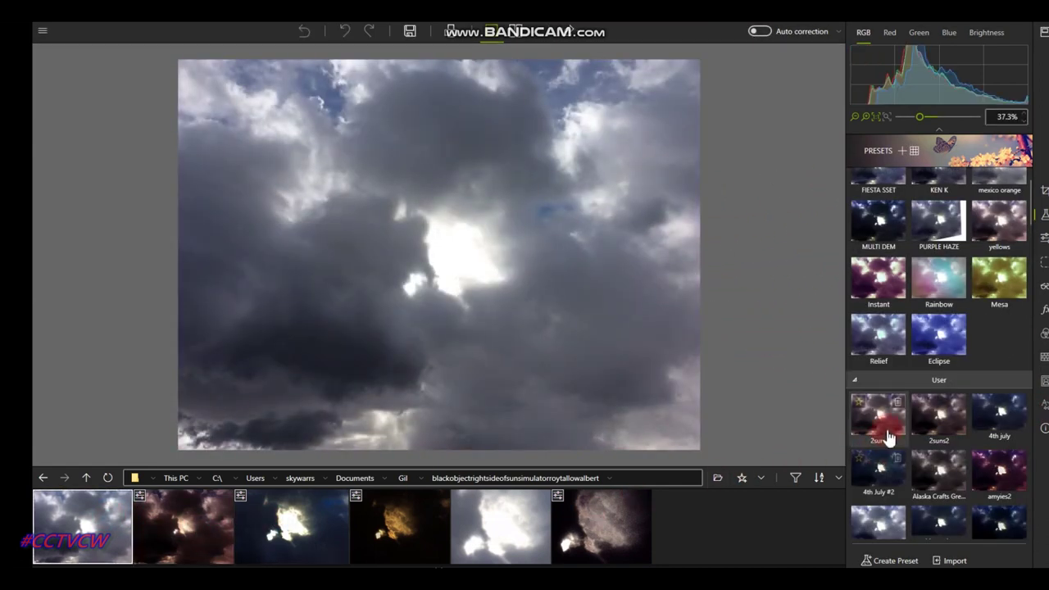
{"action": "left_click", "coordinate": [889, 435]}
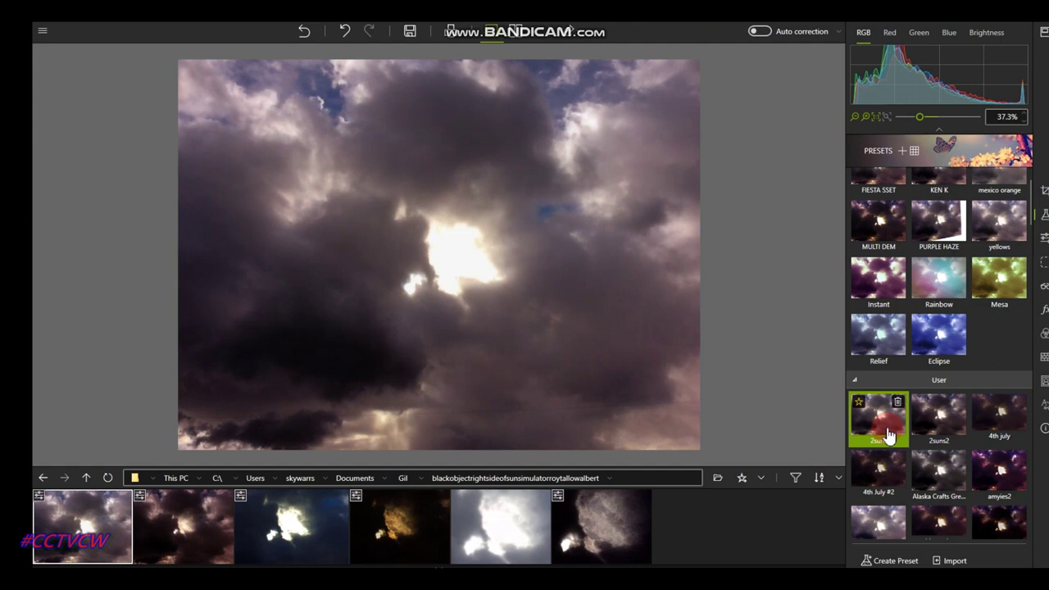
- Browse to the sibling directory called New folder and display its red-tinted power pole photo
{"action": "left_click", "coordinate": [384, 533]}
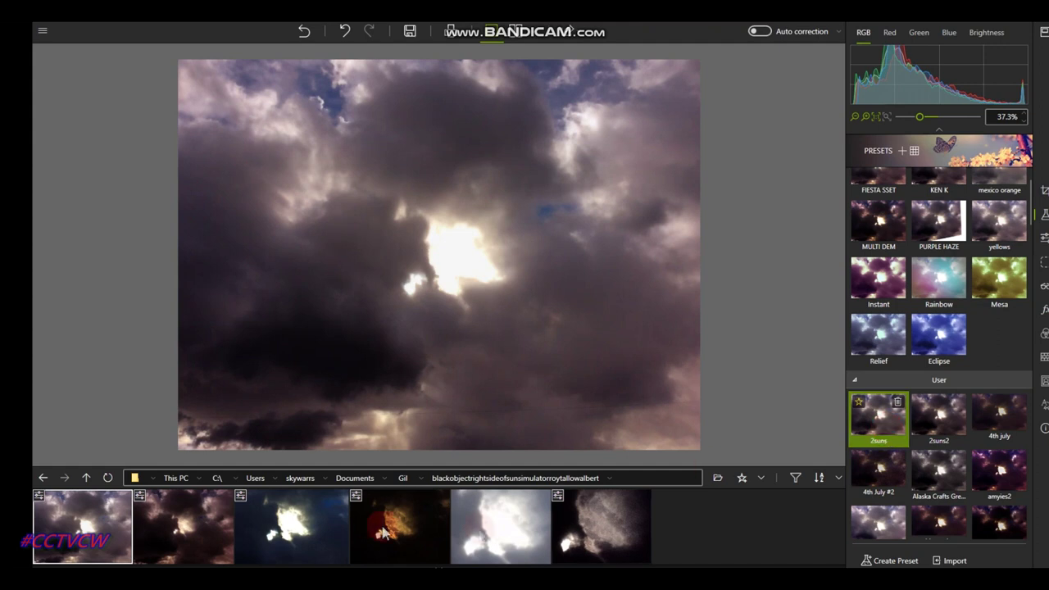
{"action": "left_click", "coordinate": [420, 479]}
{"action": "left_click", "coordinate": [425, 425]}
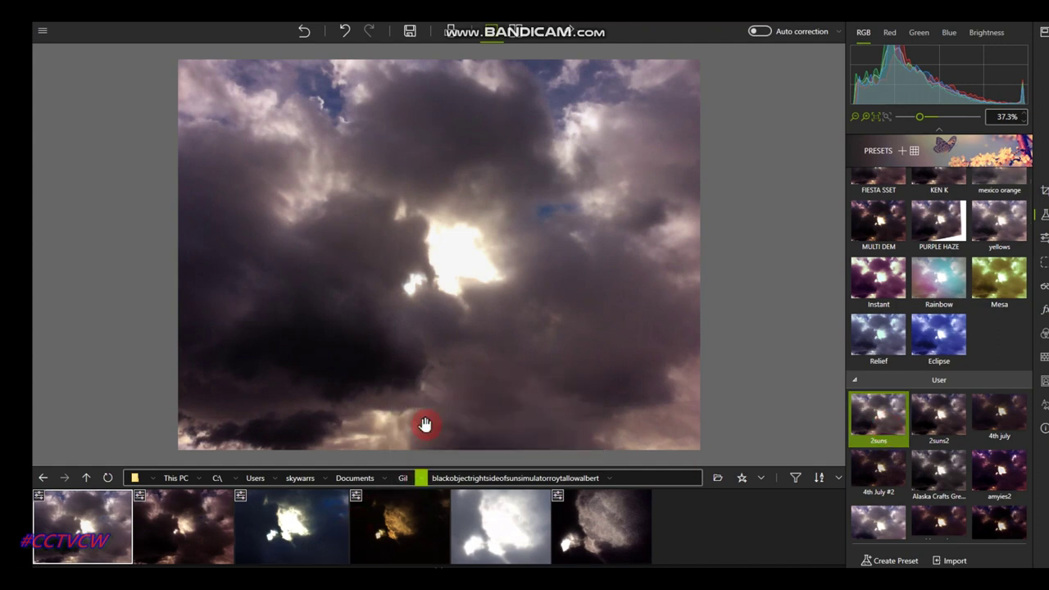
{"action": "left_click", "coordinate": [449, 553]}
{"action": "scroll", "coordinate": [459, 553], "scroll_direction": "down", "scroll_amount": 2}
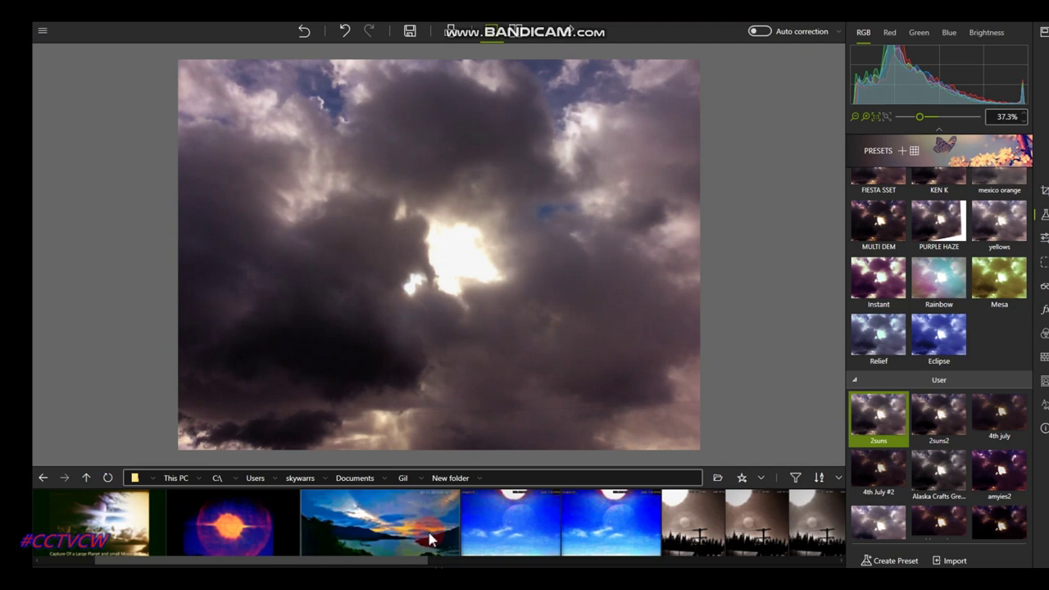
{"action": "left_click", "coordinate": [432, 538]}
{"action": "scroll", "coordinate": [569, 540], "scroll_direction": "down", "scroll_amount": 4}
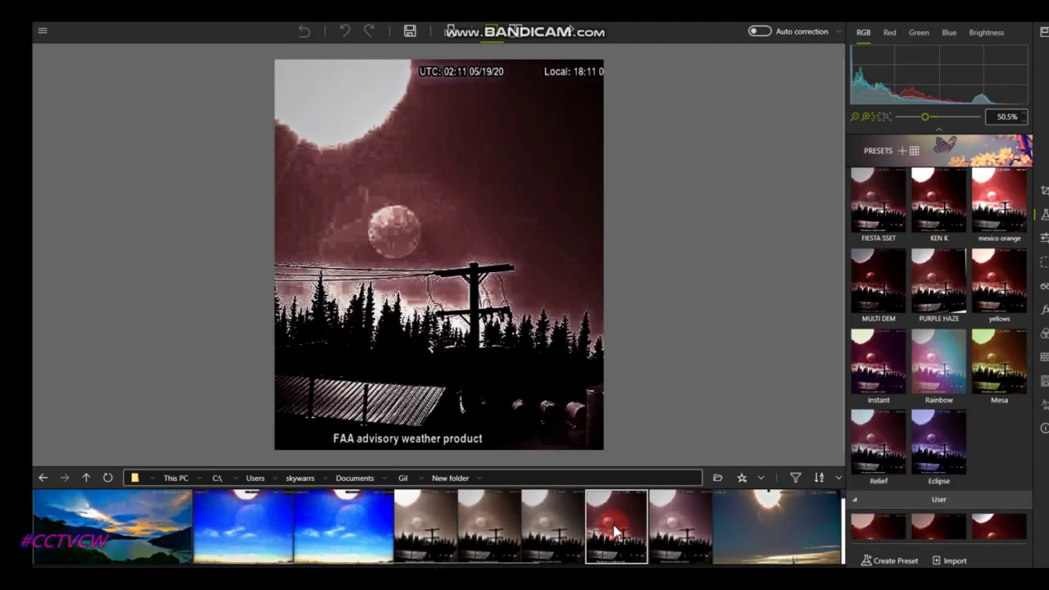
- Check the wergoingonoverload folder and switch to the sibling folder whose name begins with photosofskyat920ammst
{"action": "left_click", "coordinate": [423, 479]}
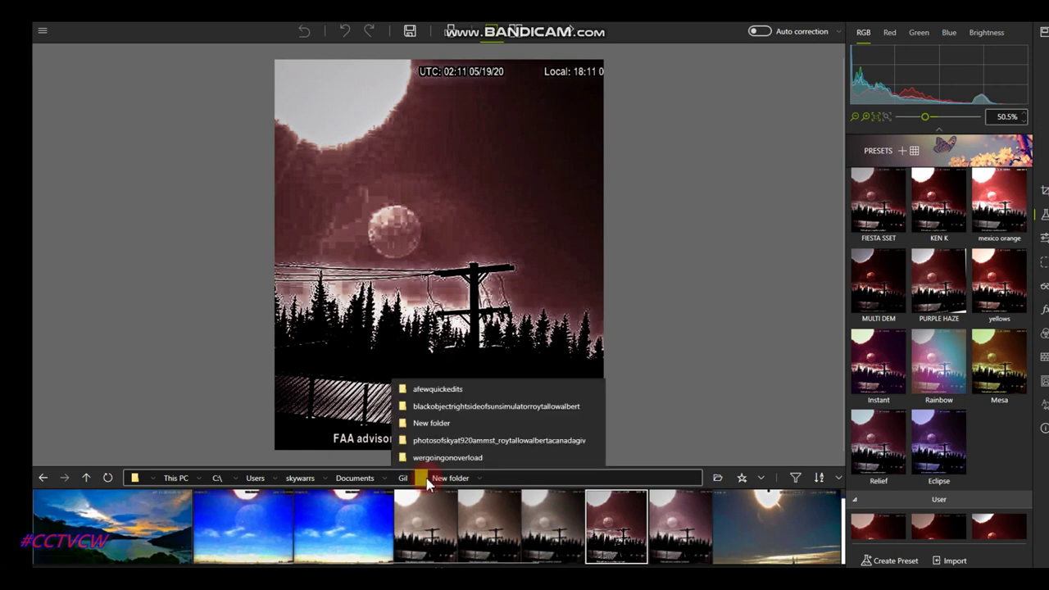
{"action": "left_click", "coordinate": [432, 459]}
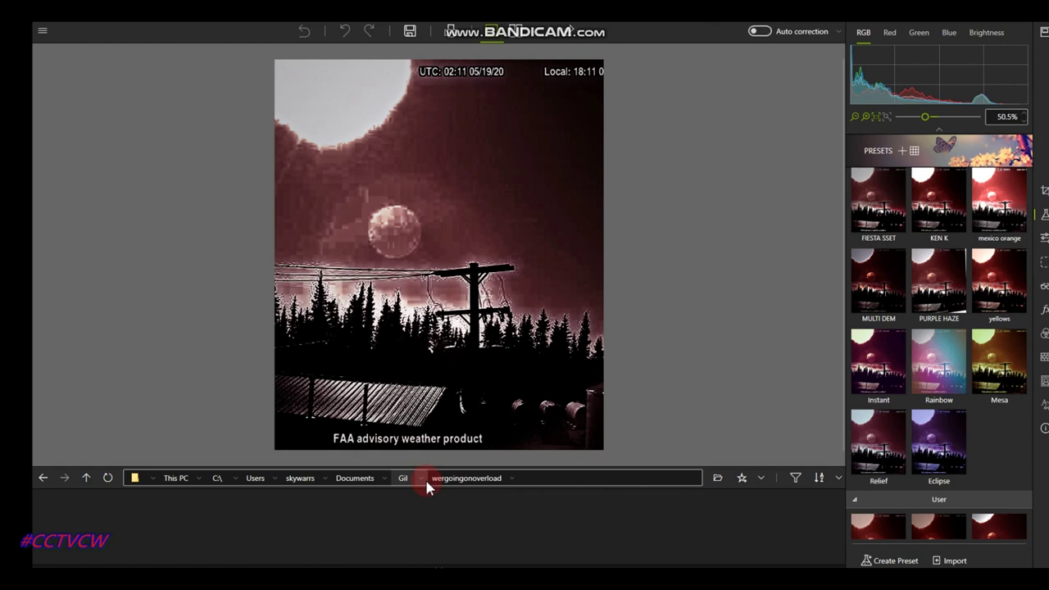
{"action": "left_click", "coordinate": [424, 484]}
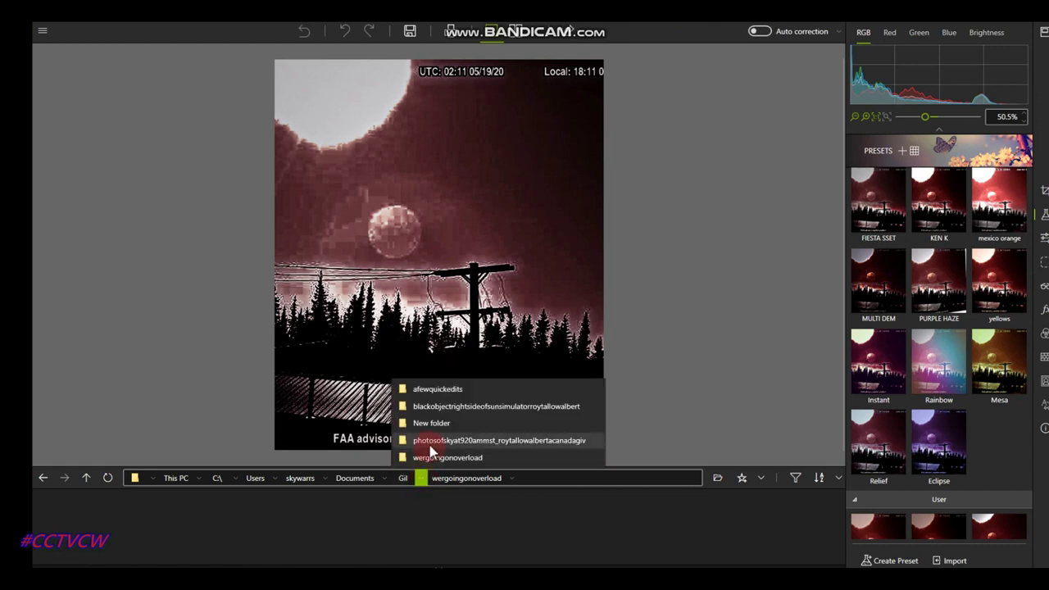
{"action": "left_click", "coordinate": [427, 443]}
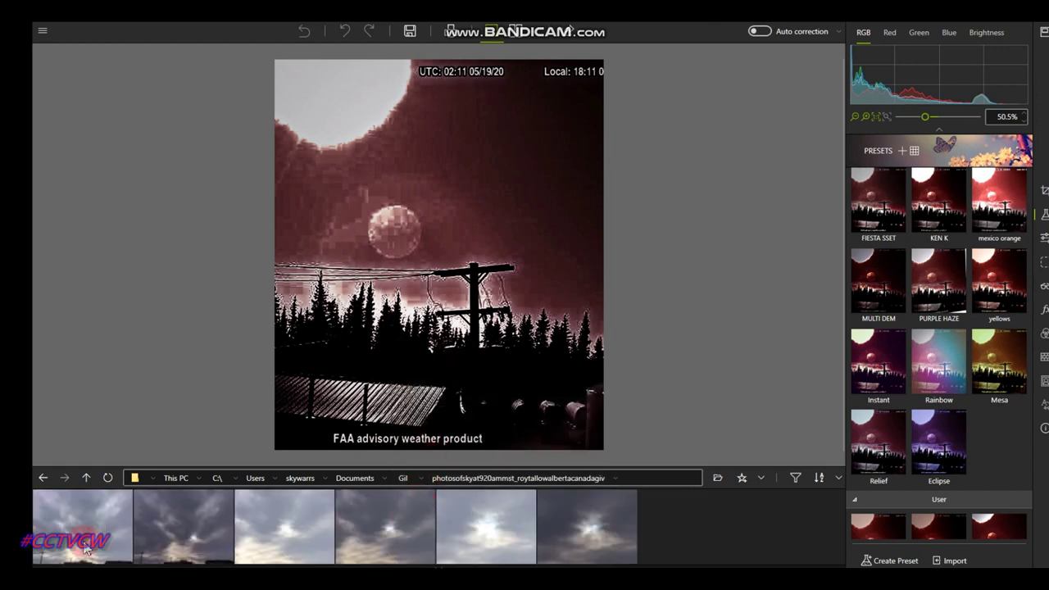
- View the first, second and fourth sky photos in the folder to compare them
{"action": "left_click", "coordinate": [85, 548]}
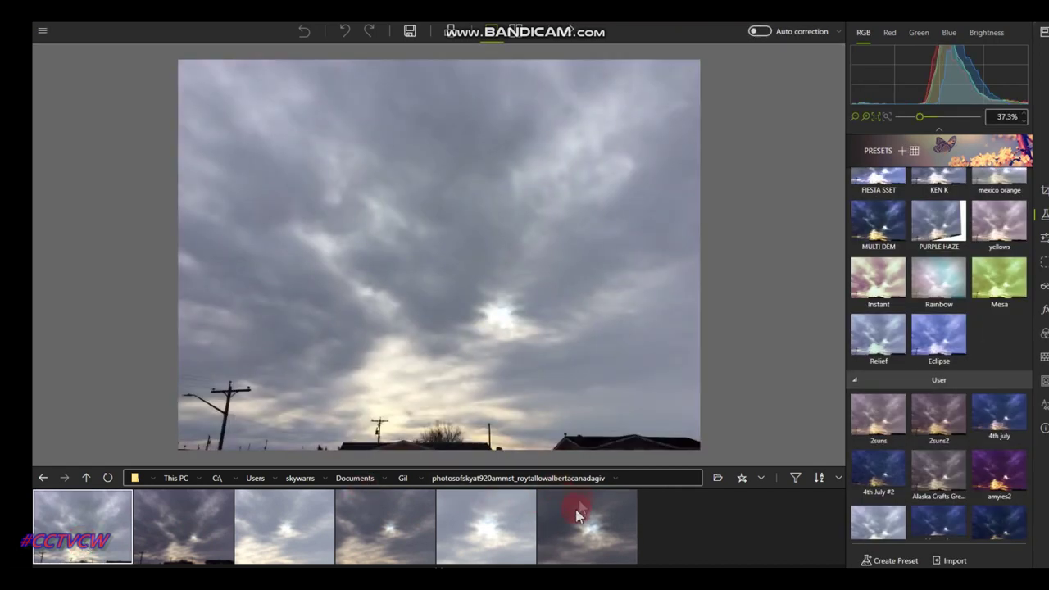
{"action": "left_click", "coordinate": [624, 539]}
{"action": "left_click", "coordinate": [187, 559]}
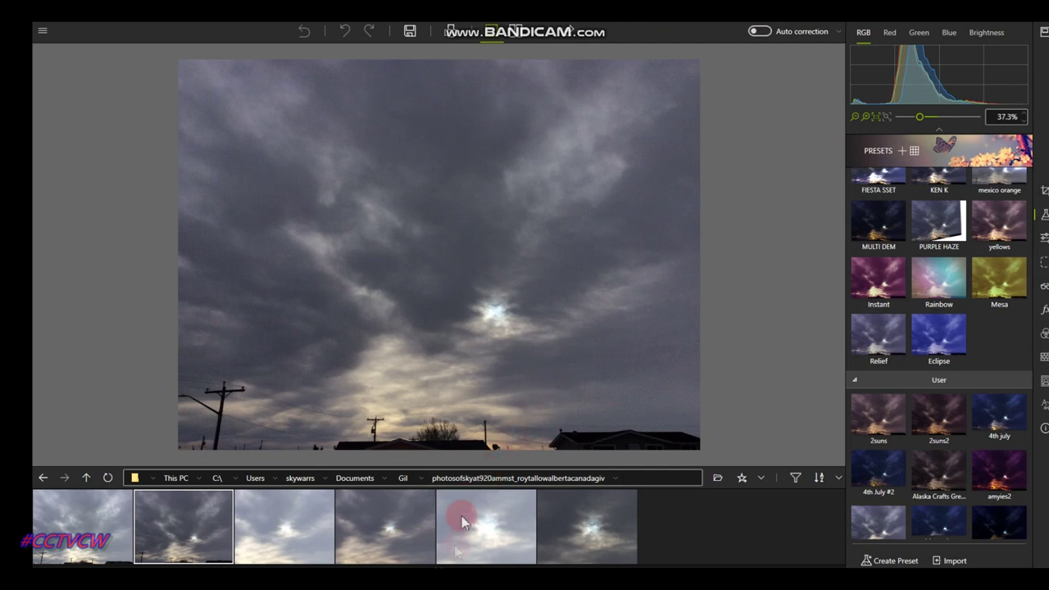
{"action": "left_click", "coordinate": [389, 560]}
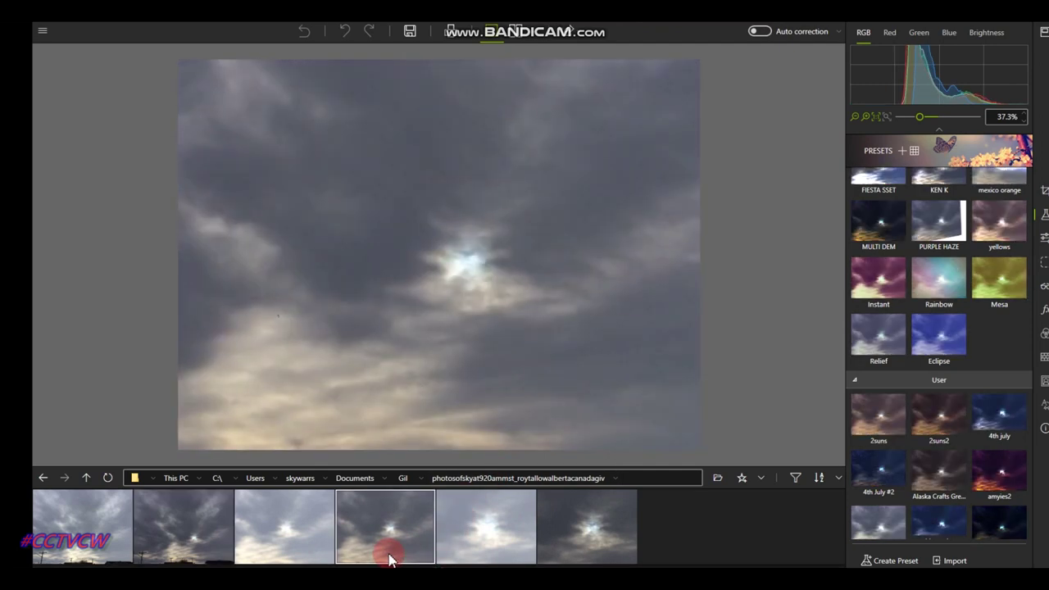
- Apply the 2suns preset to the second sky photo and hide the thumbnail strip to enlarge the preview area
{"action": "left_click", "coordinate": [203, 534]}
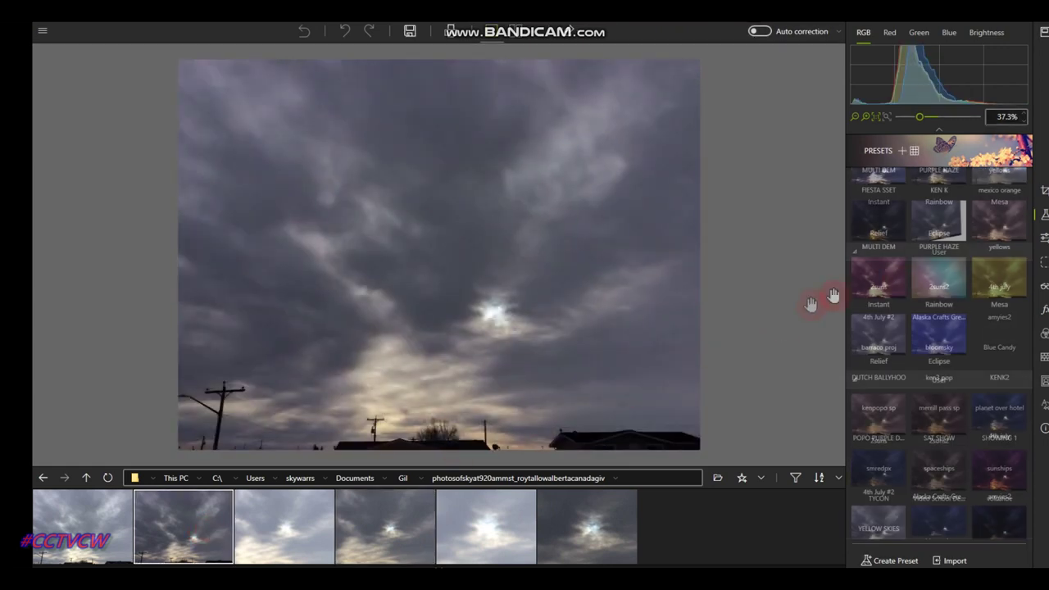
{"action": "left_click", "coordinate": [884, 402]}
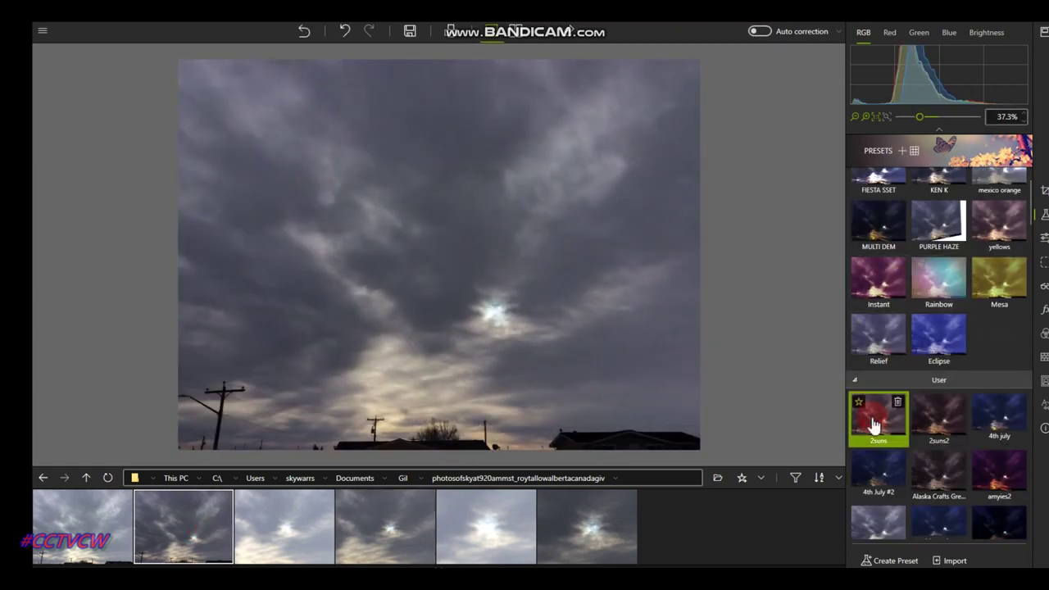
{"action": "scroll", "coordinate": [520, 379], "scroll_direction": "down", "scroll_amount": 2}
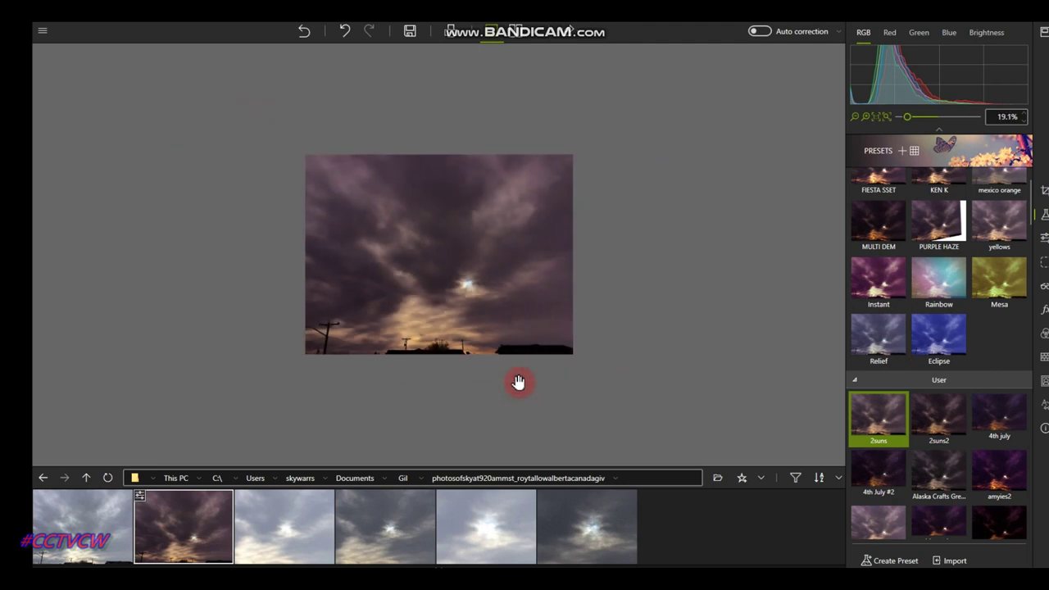
{"action": "scroll", "coordinate": [518, 383], "scroll_direction": "up", "scroll_amount": 2}
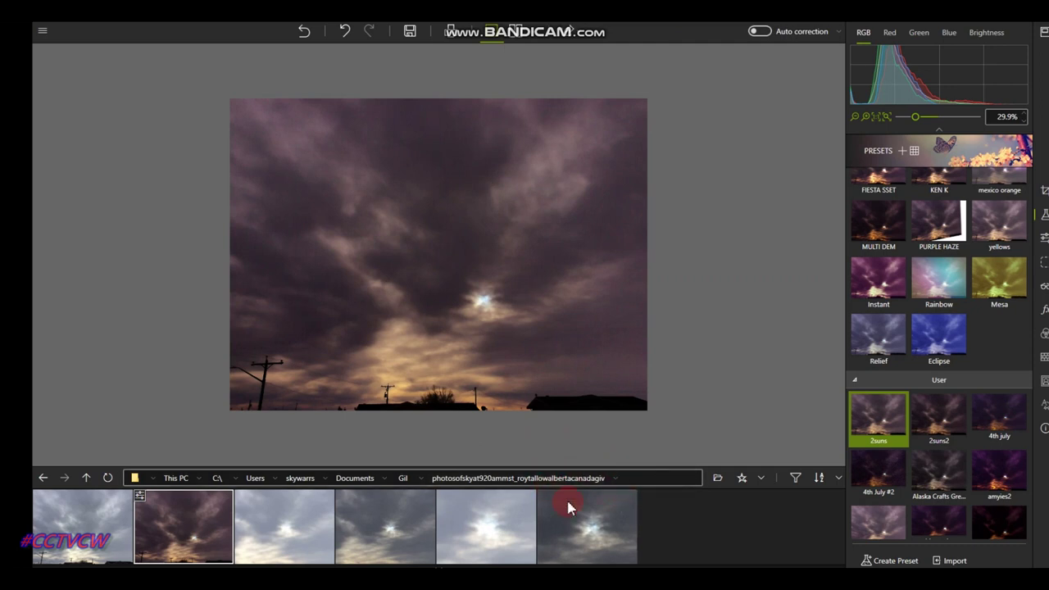
{"action": "left_click", "coordinate": [438, 564]}
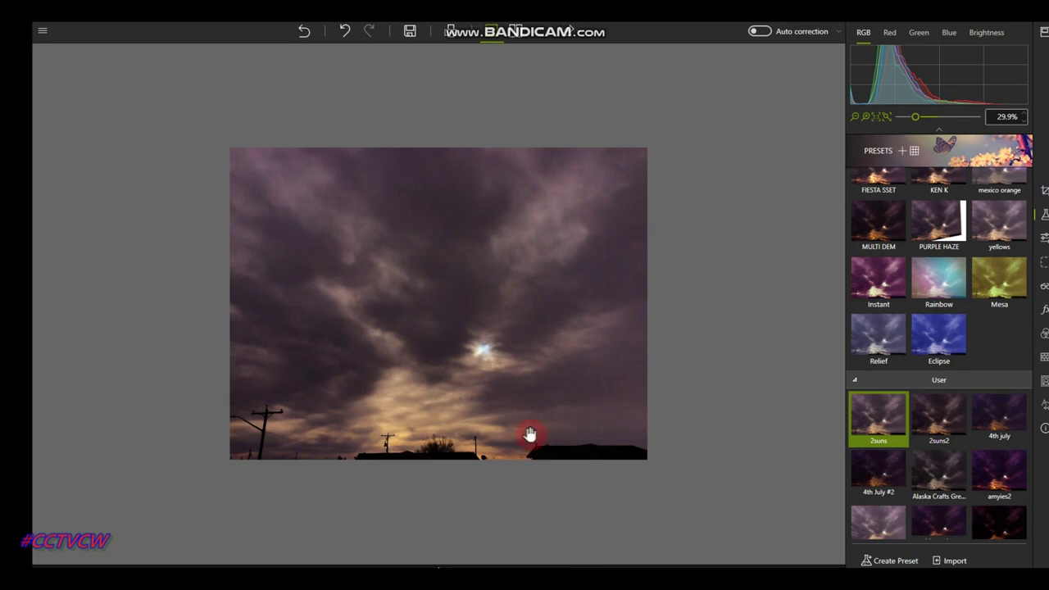
{"action": "scroll", "coordinate": [528, 434], "scroll_direction": "up", "scroll_amount": 2}
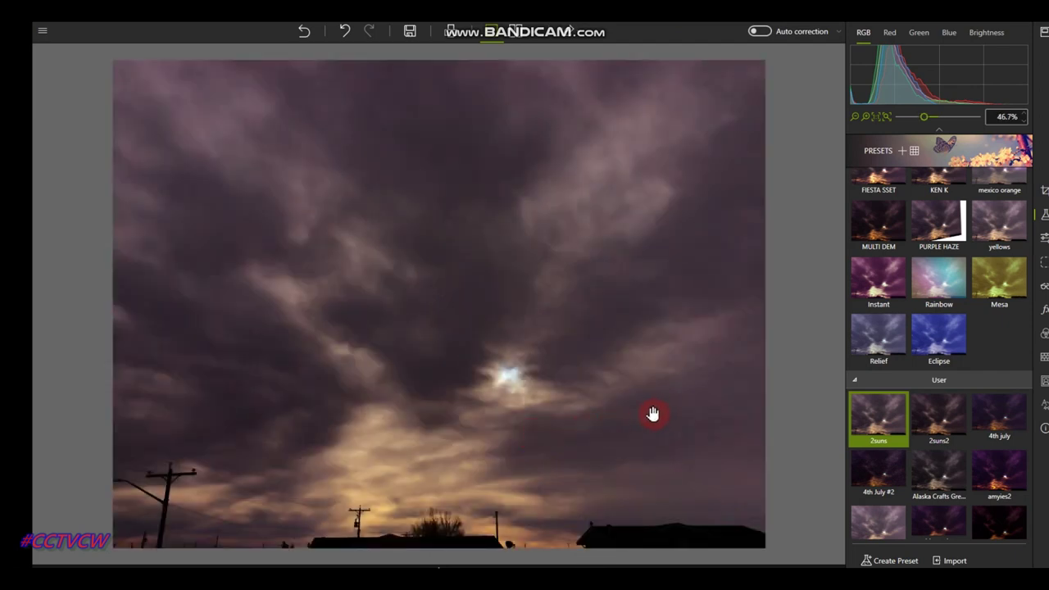
- Try the 2suns2, 4th july and Blue Candy presets on the photo and inspect the bright spot in the clouds up close
{"action": "left_click", "coordinate": [935, 424]}
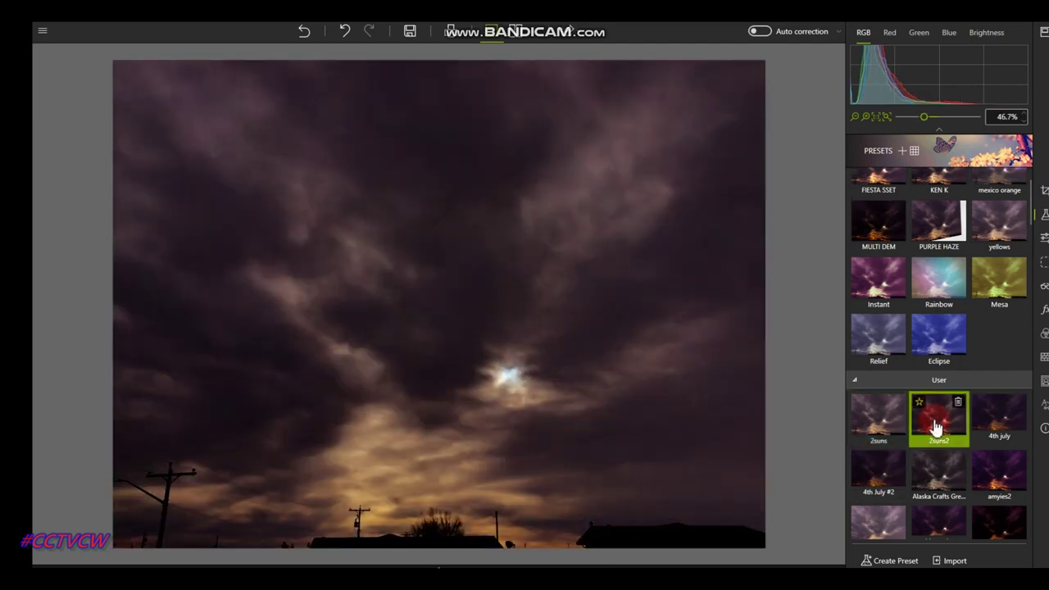
{"action": "left_click", "coordinate": [1000, 428]}
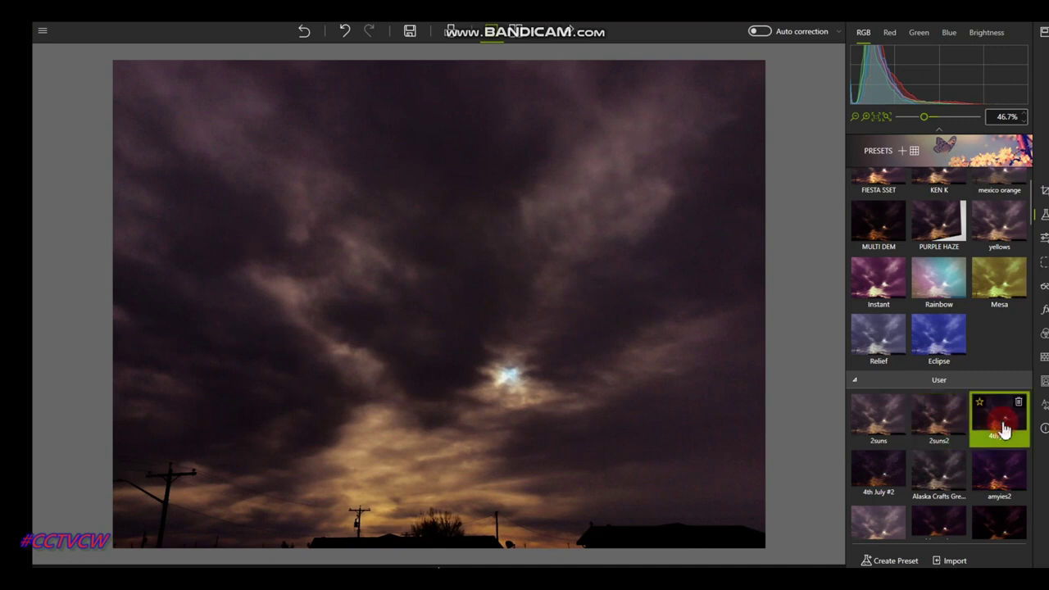
{"action": "scroll", "coordinate": [1009, 487], "scroll_direction": "down", "scroll_amount": 1}
{"action": "left_click", "coordinate": [1008, 485]}
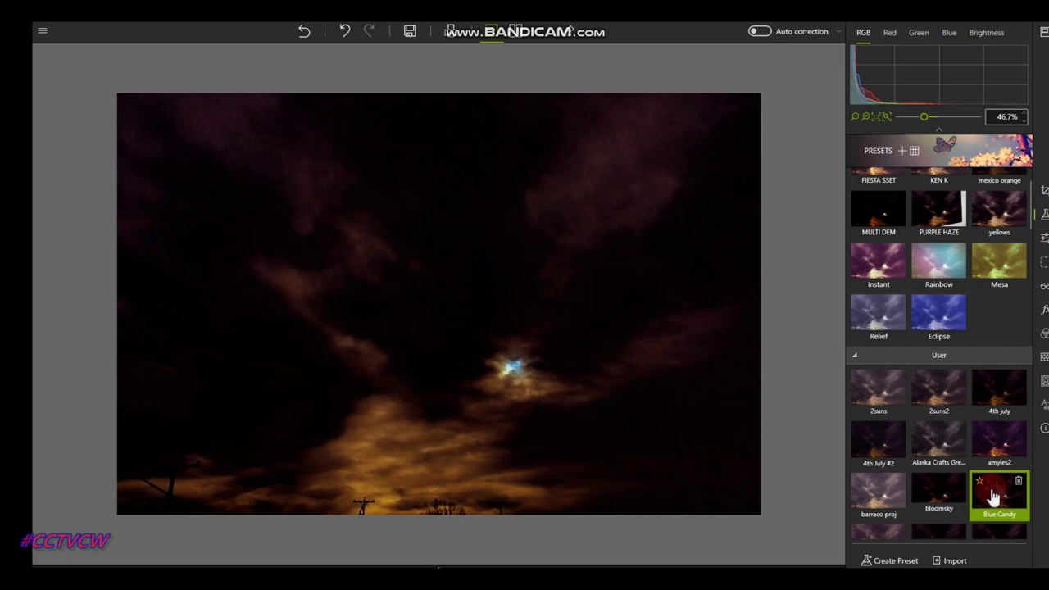
{"action": "scroll", "coordinate": [932, 480], "scroll_direction": "down", "scroll_amount": 2}
{"action": "scroll", "coordinate": [587, 412], "scroll_direction": "down", "scroll_amount": 1}
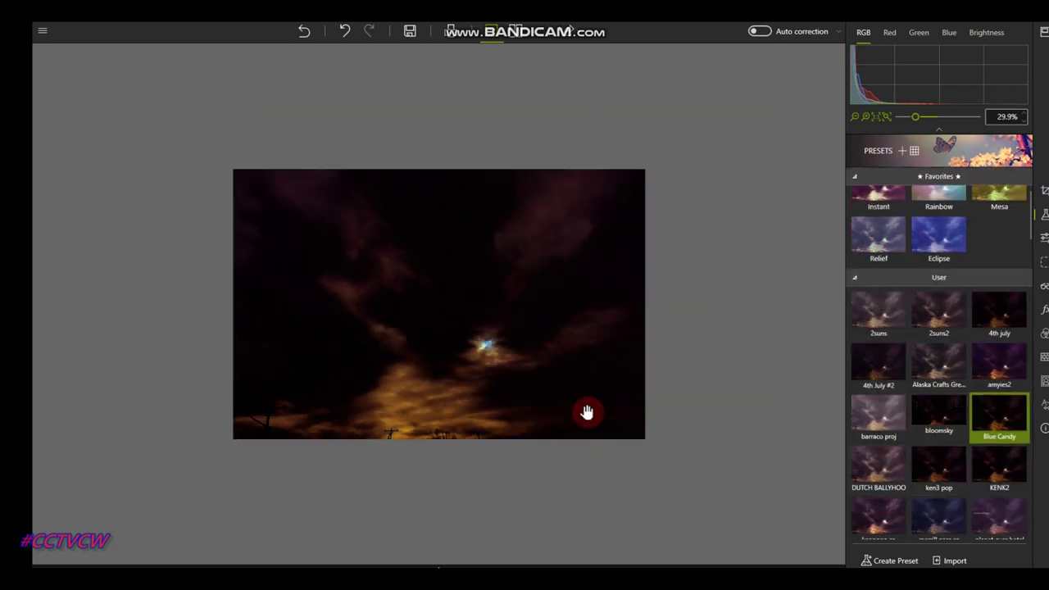
{"action": "scroll", "coordinate": [587, 412], "scroll_direction": "up", "scroll_amount": 3}
{"action": "scroll", "coordinate": [587, 412], "scroll_direction": "up", "scroll_amount": 4}
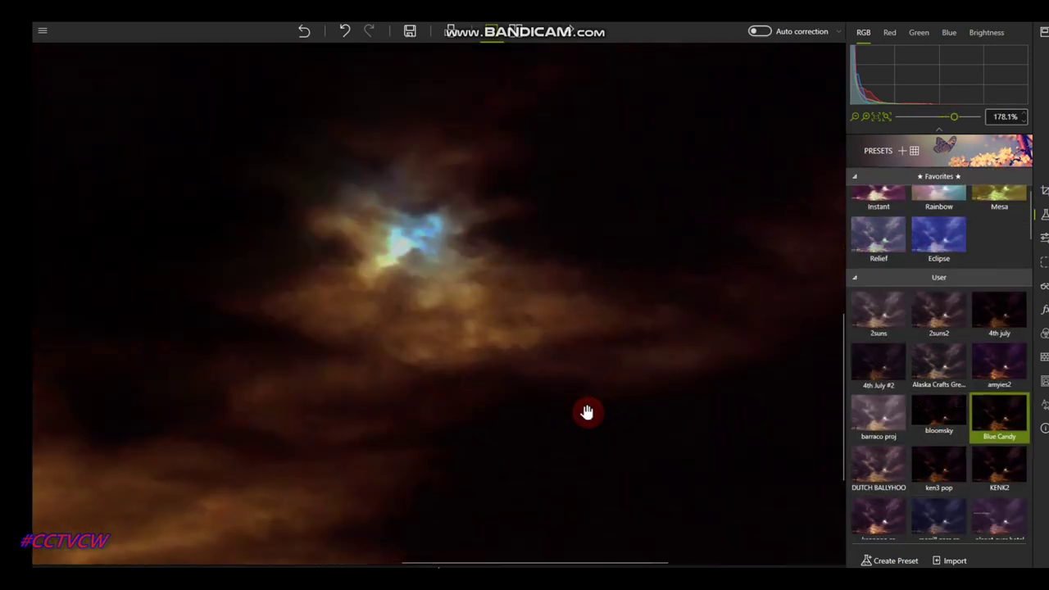
{"action": "scroll", "coordinate": [587, 411], "scroll_direction": "down", "scroll_amount": 2}
{"action": "scroll", "coordinate": [586, 412], "scroll_direction": "down", "scroll_amount": 3}
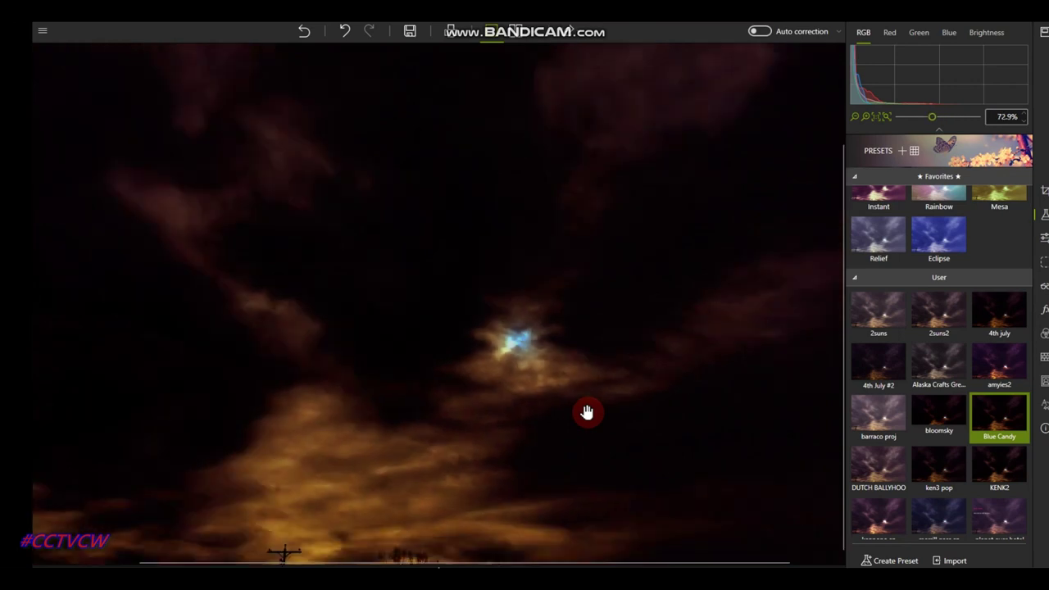
- Apply the kenpopo sp user preset to the sky photo and check the whole image
{"action": "left_click", "coordinate": [872, 531]}
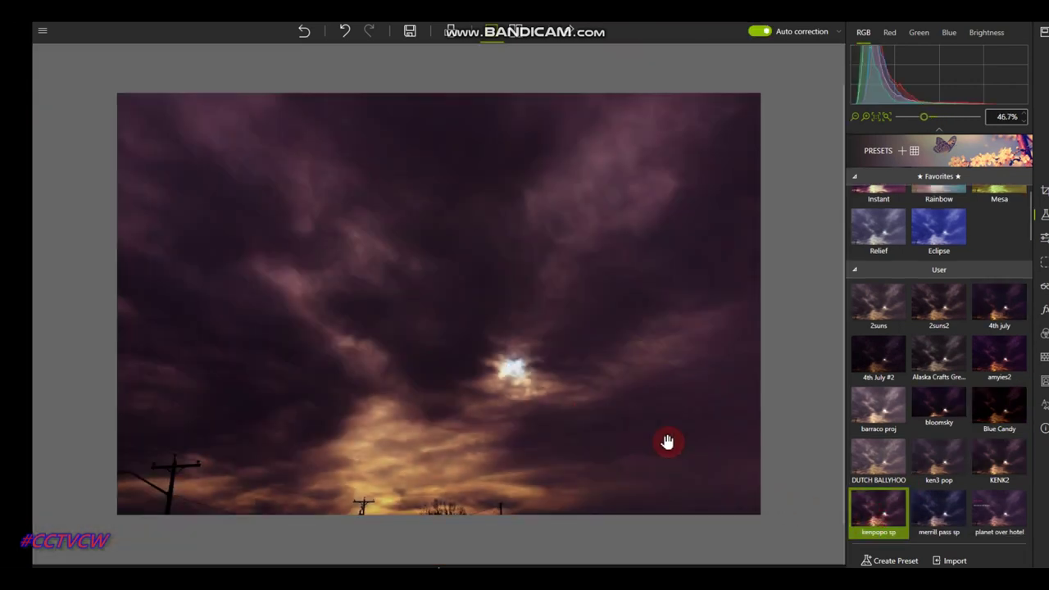
{"action": "scroll", "coordinate": [667, 442], "scroll_direction": "down", "scroll_amount": 2}
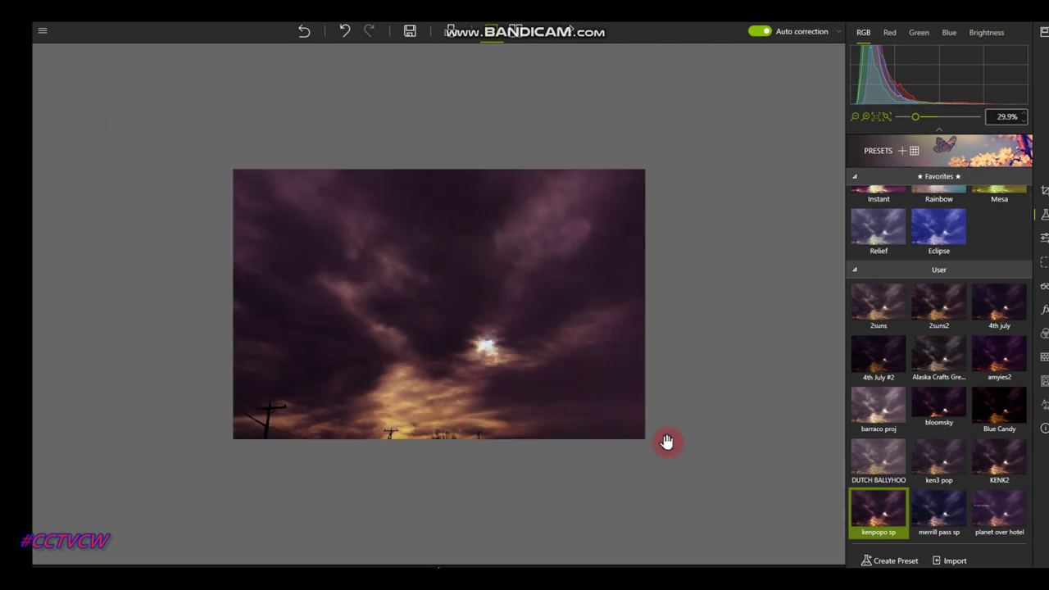
{"action": "scroll", "coordinate": [667, 442], "scroll_direction": "up", "scroll_amount": 2}
{"action": "scroll", "coordinate": [667, 442], "scroll_direction": "up", "scroll_amount": 1}
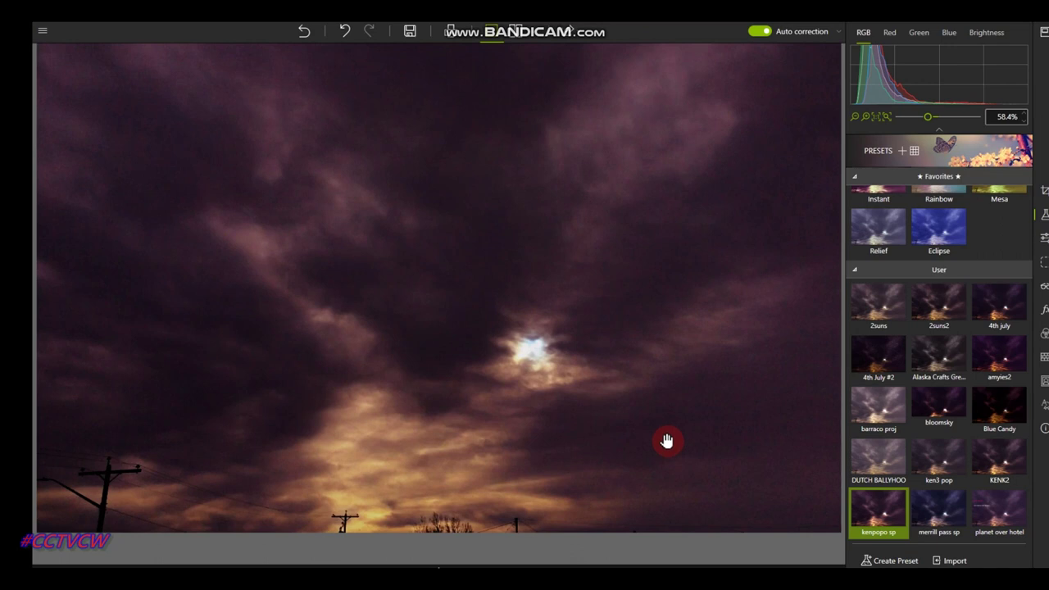
- Save the edited photo as IMG_7672_InPixio.jpg in the Gil folder's New folder at 100% quality and original size
{"action": "left_click", "coordinate": [410, 33]}
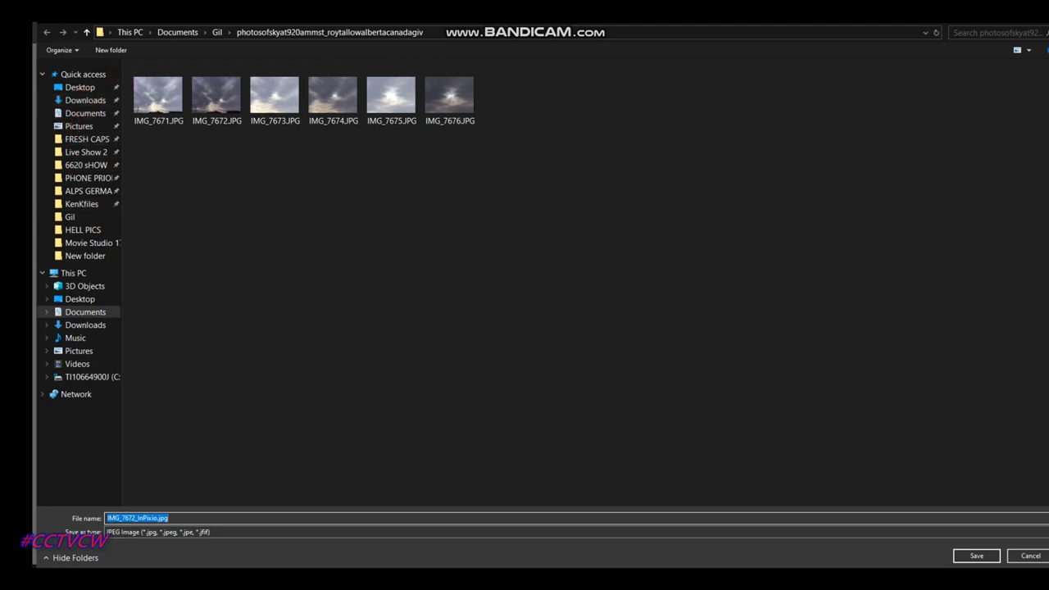
{"action": "left_click", "coordinate": [218, 33]}
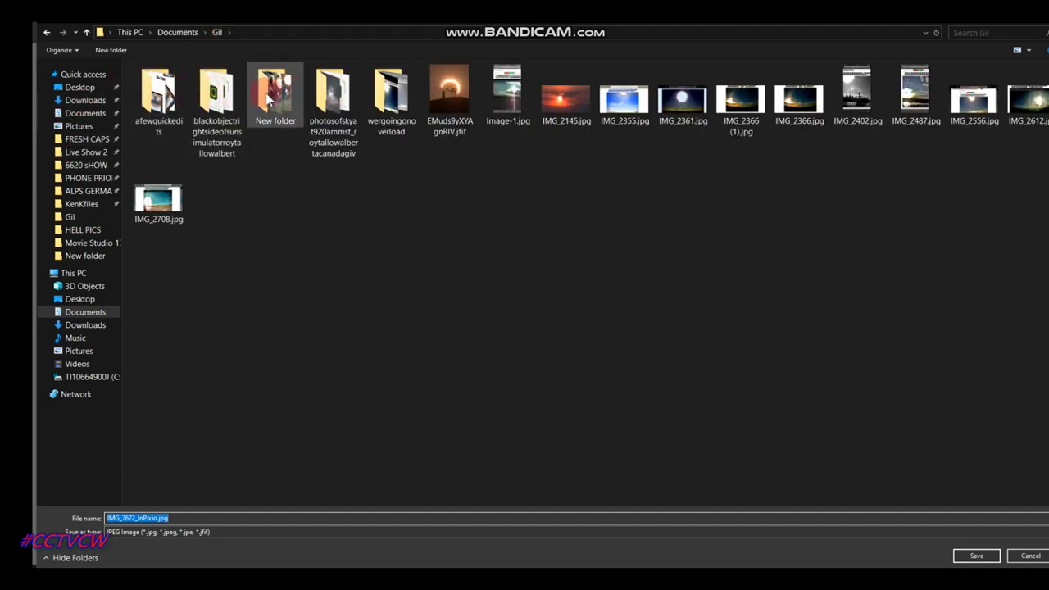
{"action": "double_click", "coordinate": [291, 105]}
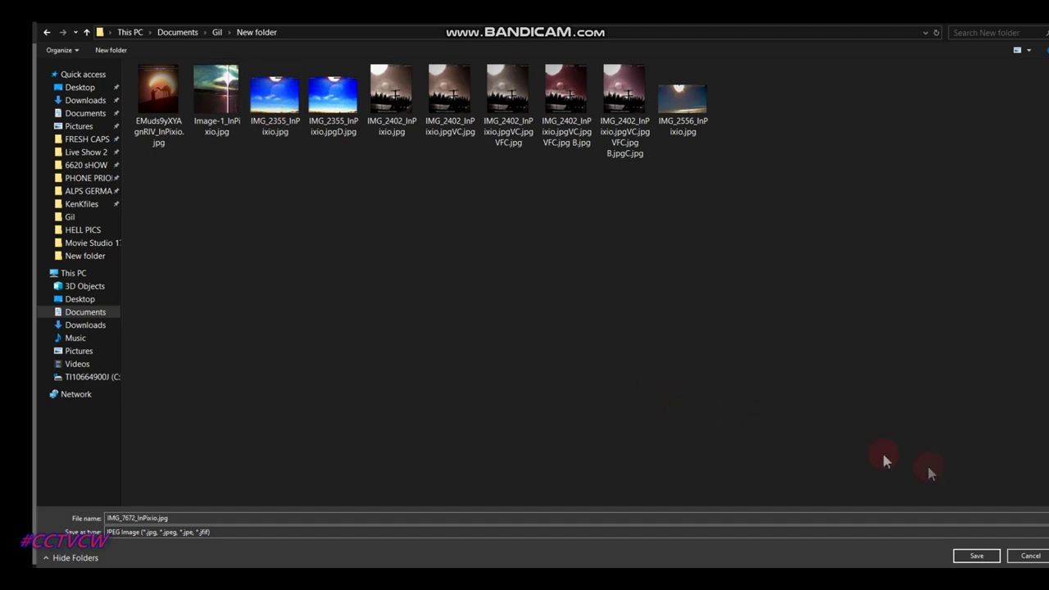
{"action": "left_click", "coordinate": [992, 556]}
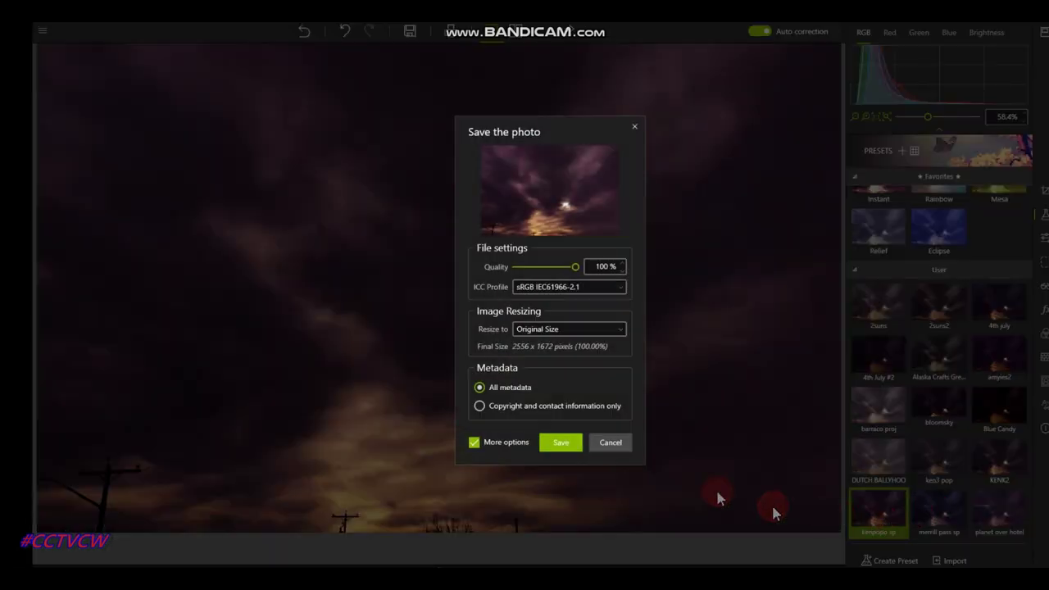
{"action": "left_click", "coordinate": [557, 442]}
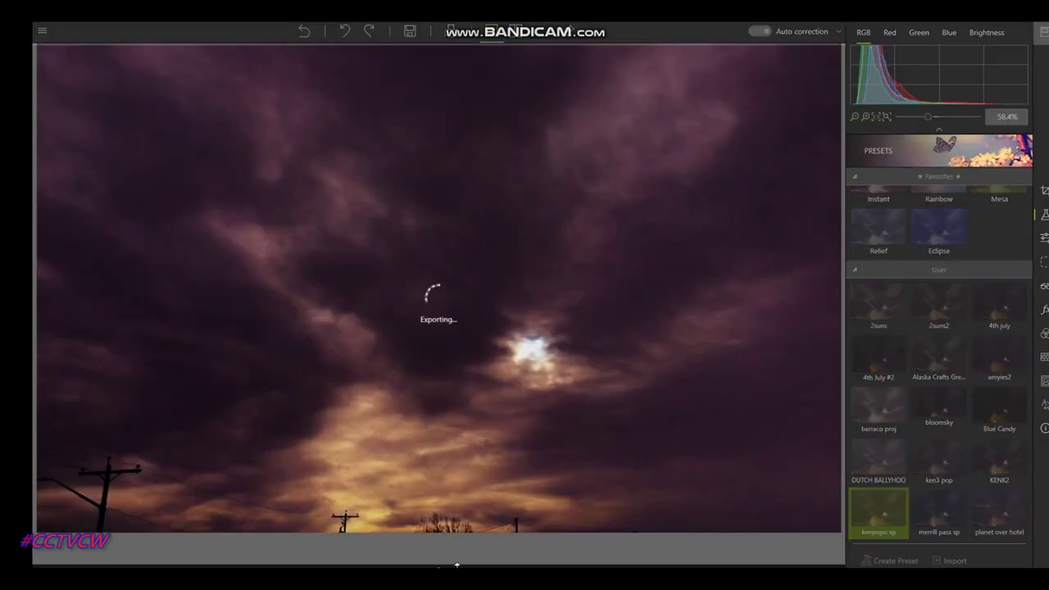
- Bring back the thumbnail strip, open the sixth sky photo and try the bloomsky preset, inspecting the bright spot up close
{"action": "left_click", "coordinate": [438, 566]}
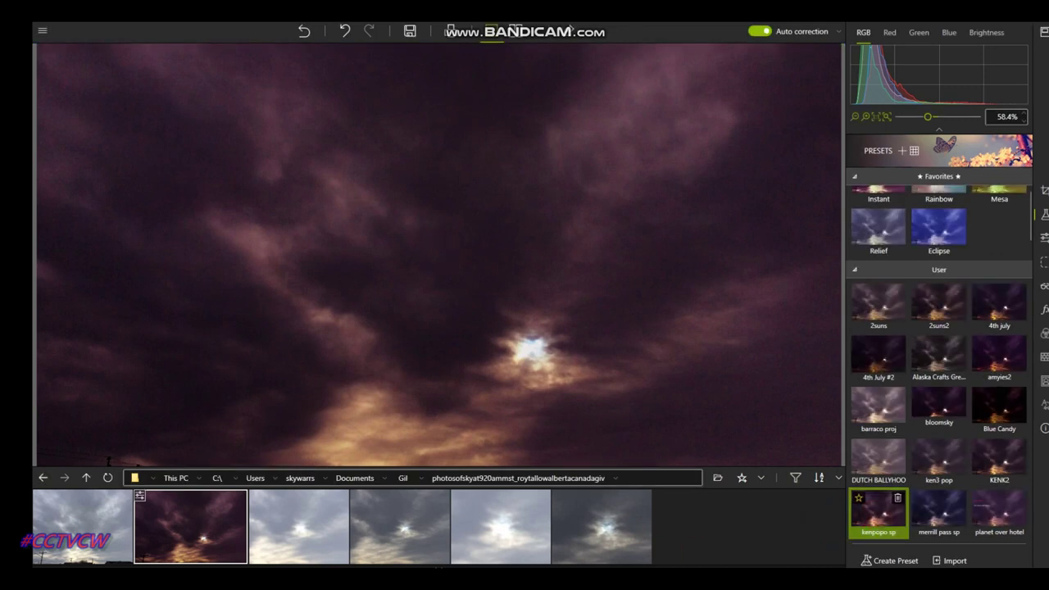
{"action": "left_click", "coordinate": [586, 528]}
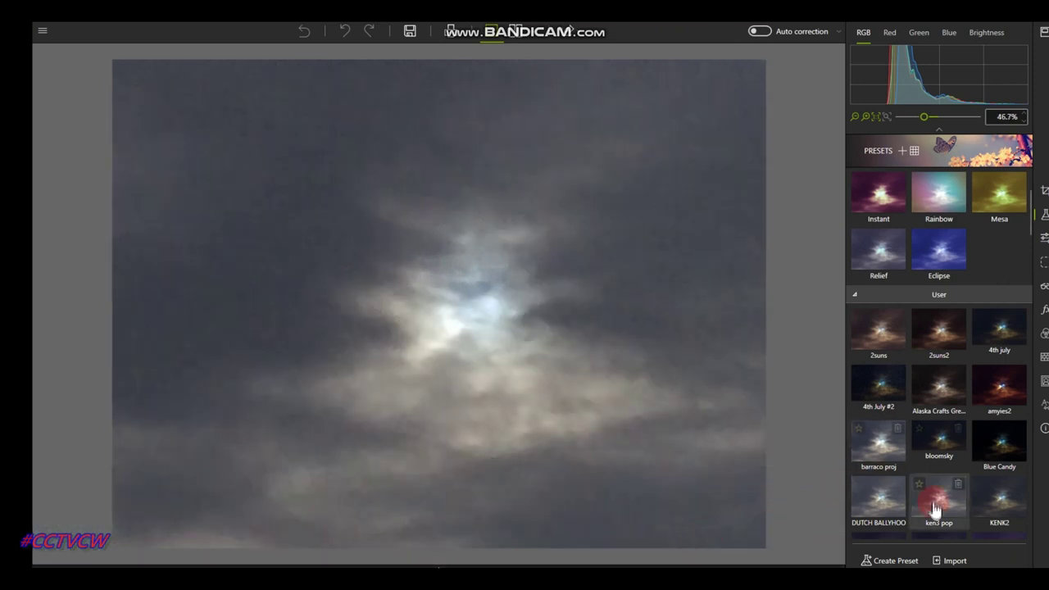
{"action": "left_click", "coordinate": [942, 443]}
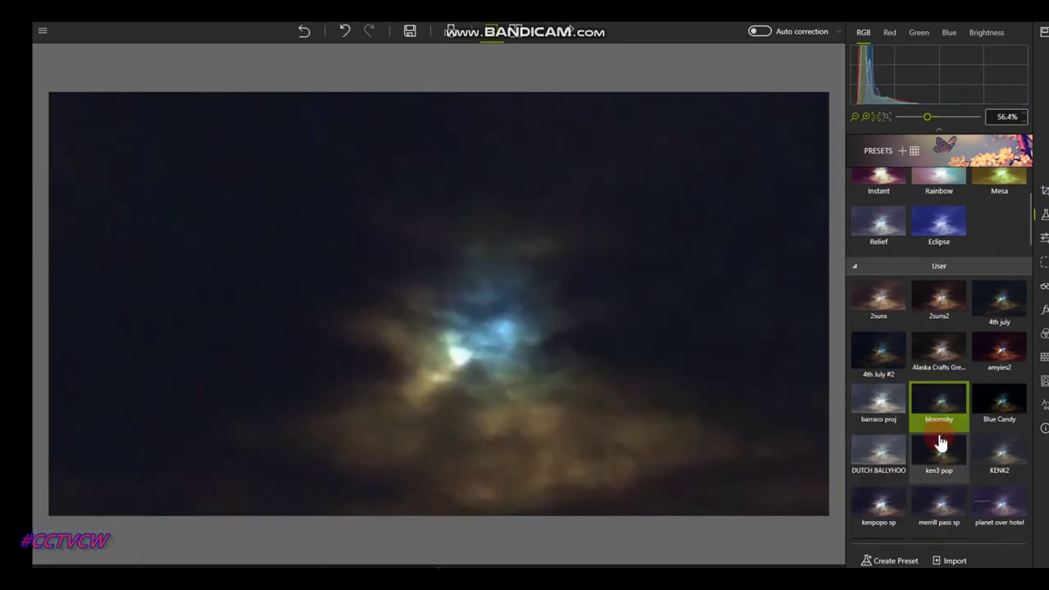
{"action": "scroll", "coordinate": [557, 365], "scroll_direction": "up", "scroll_amount": 3}
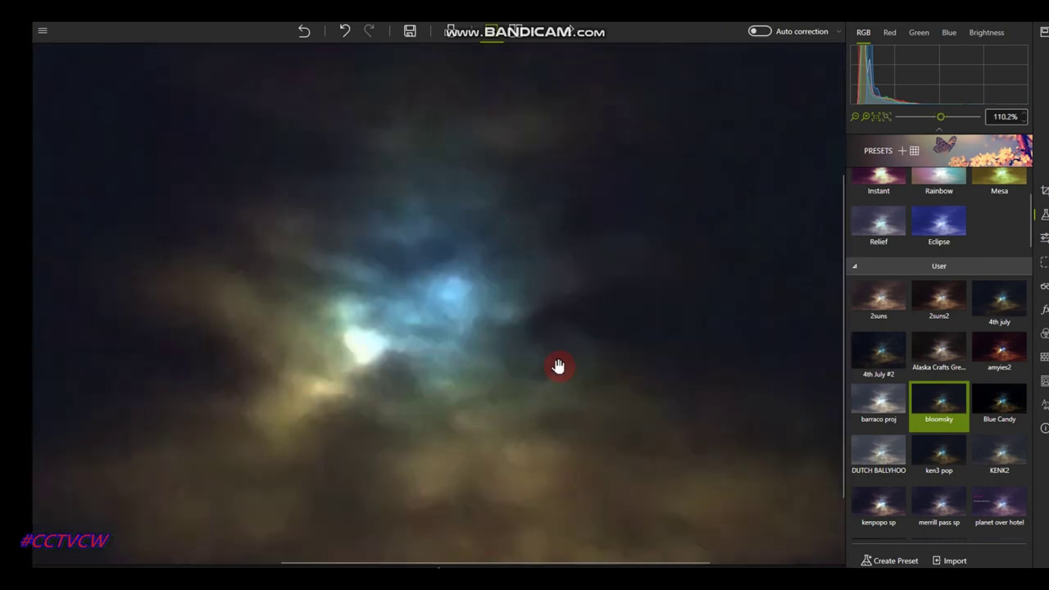
- Apply the Blue Candy preset to the sky photo and save the result as IMG_7676_InPixio.jpg
{"action": "left_click", "coordinate": [994, 405]}
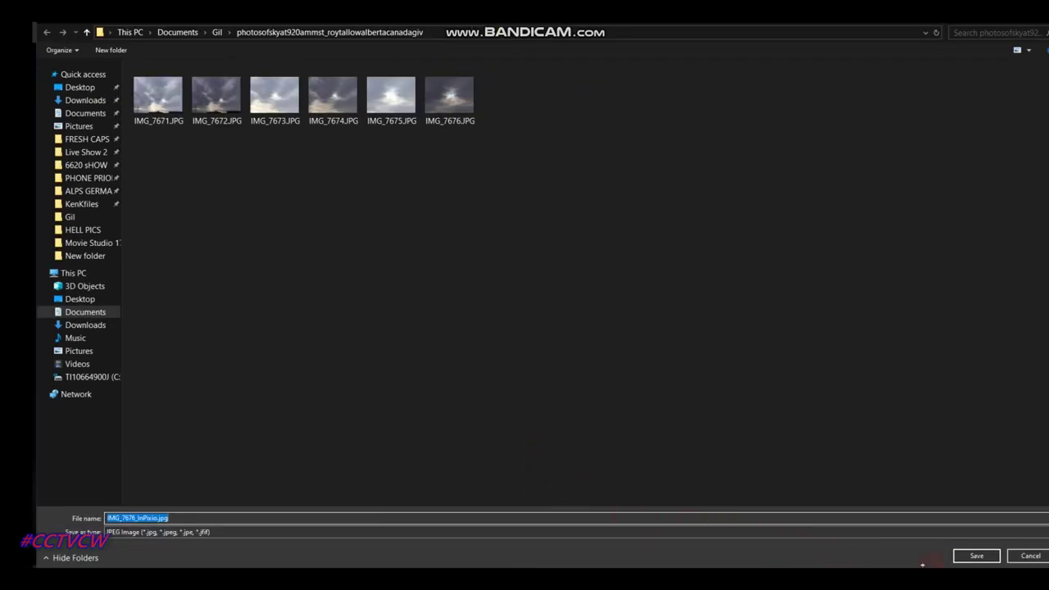
{"action": "left_click", "coordinate": [975, 556]}
{"action": "left_click", "coordinate": [558, 433]}
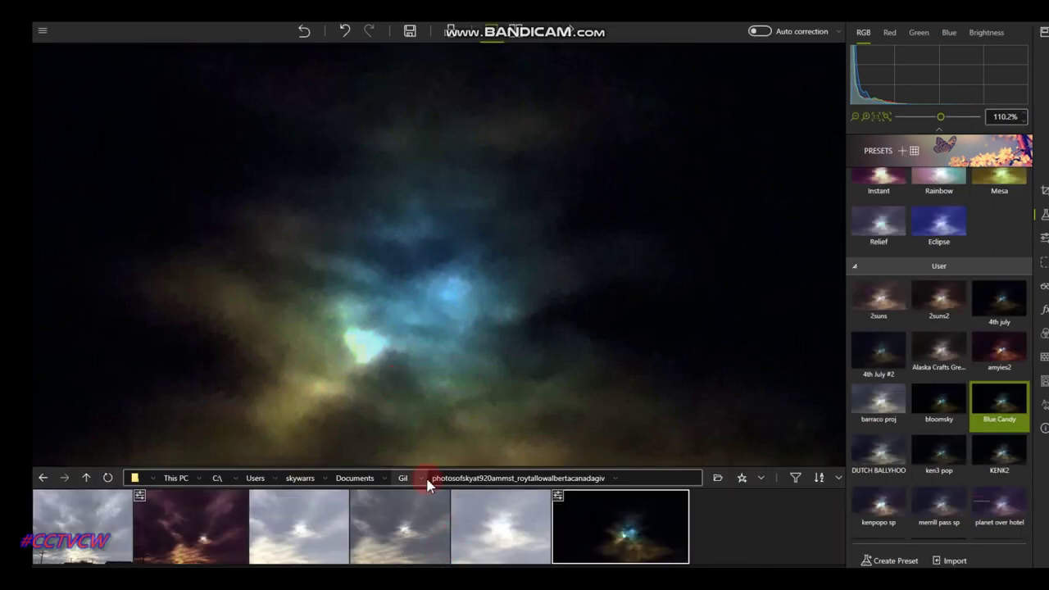
- Switch the thumbnail strip to the kem h folder in Documents
{"action": "left_click", "coordinate": [426, 480]}
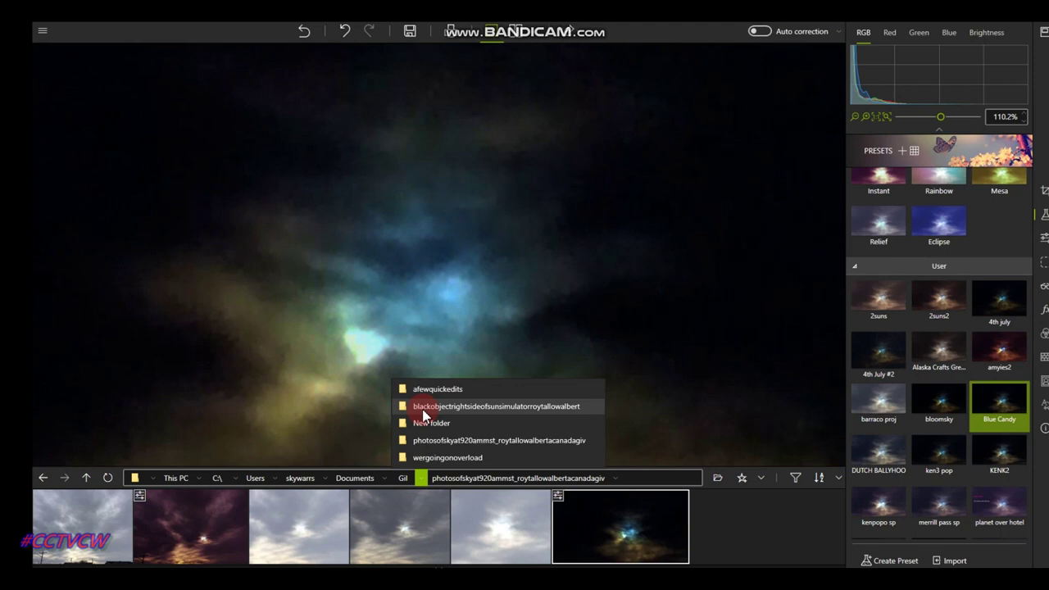
{"action": "left_click", "coordinate": [385, 480]}
{"action": "left_click", "coordinate": [385, 478]}
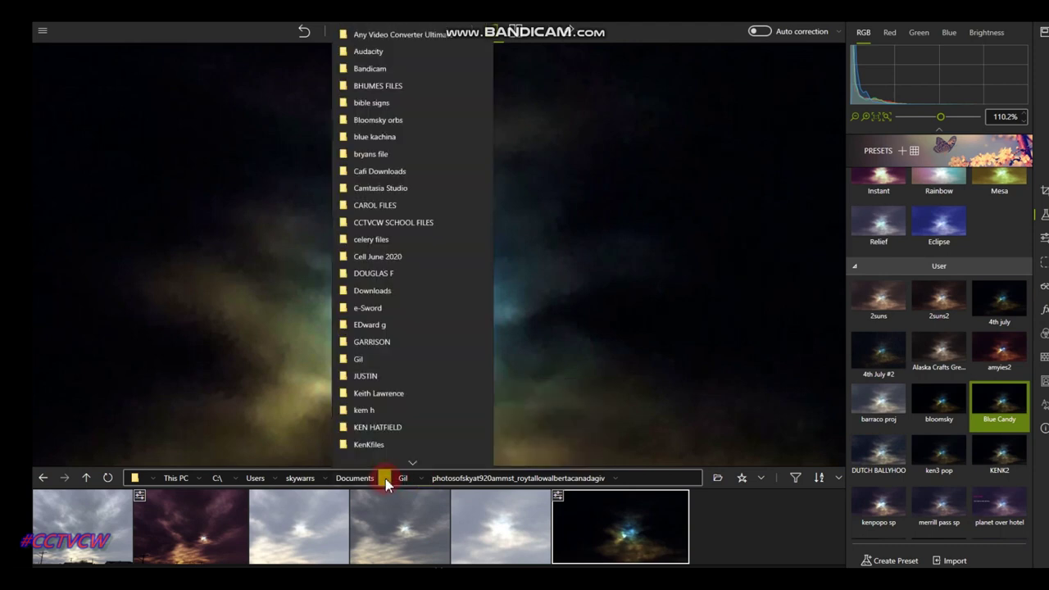
{"action": "left_click", "coordinate": [365, 411]}
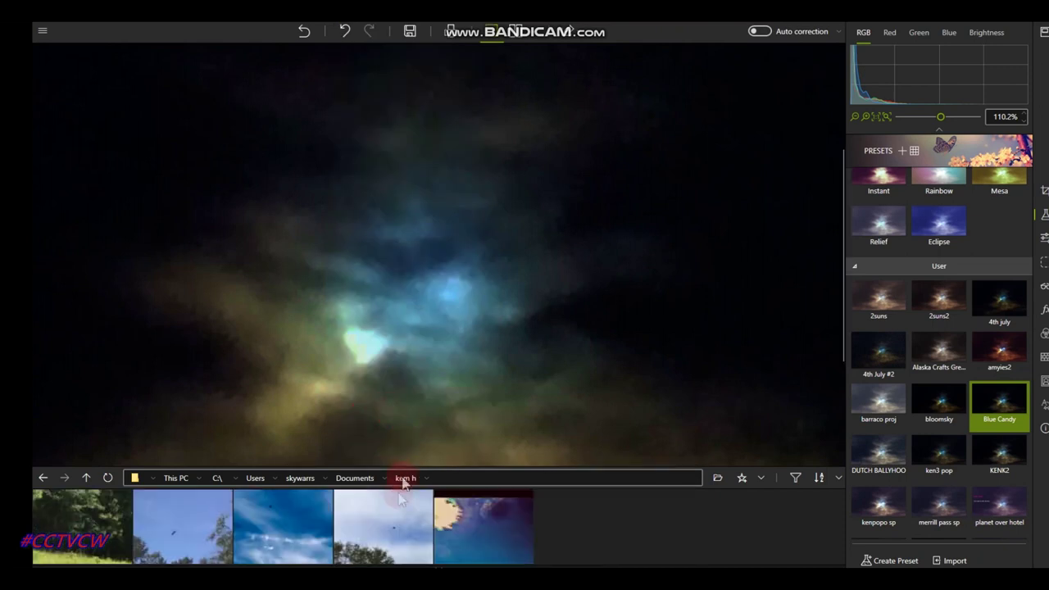
- View the fifth, fourth and third photos in the folder and inspect the dark object in the fourth one up close
{"action": "left_click", "coordinate": [485, 533]}
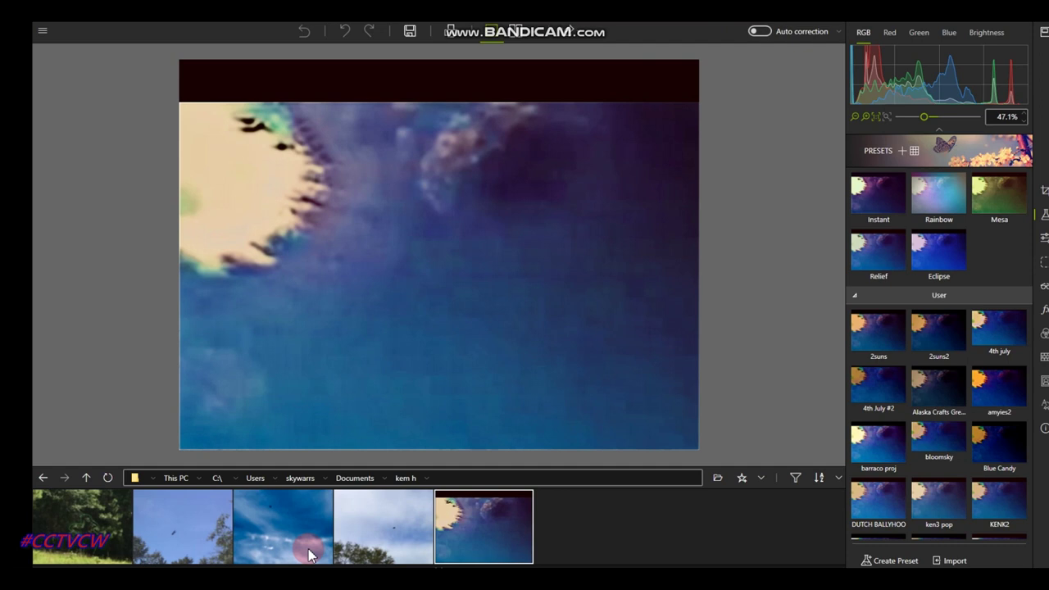
{"action": "key", "text": "Left"}
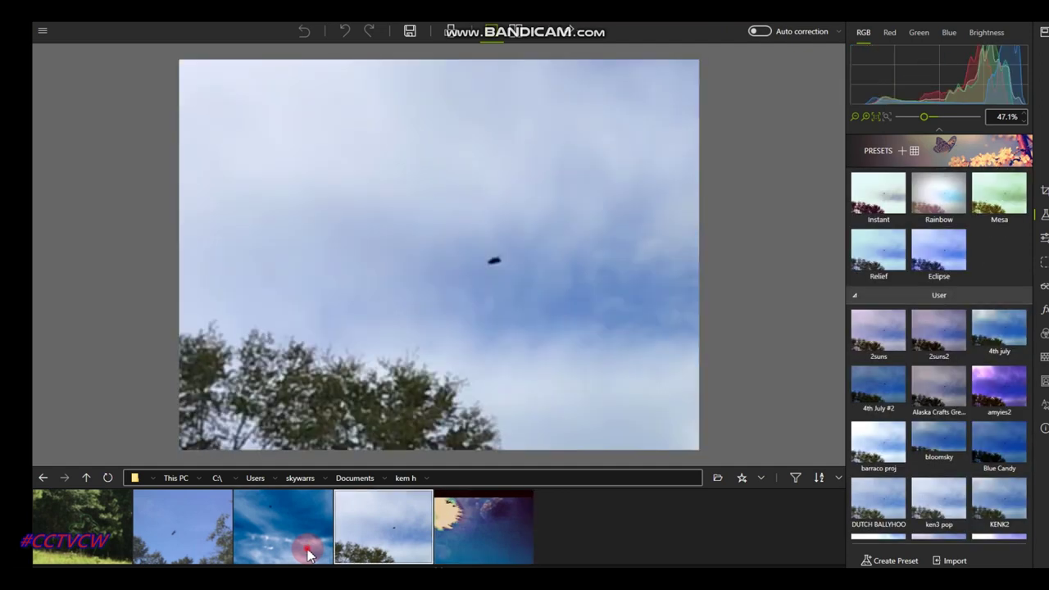
{"action": "left_click", "coordinate": [310, 555]}
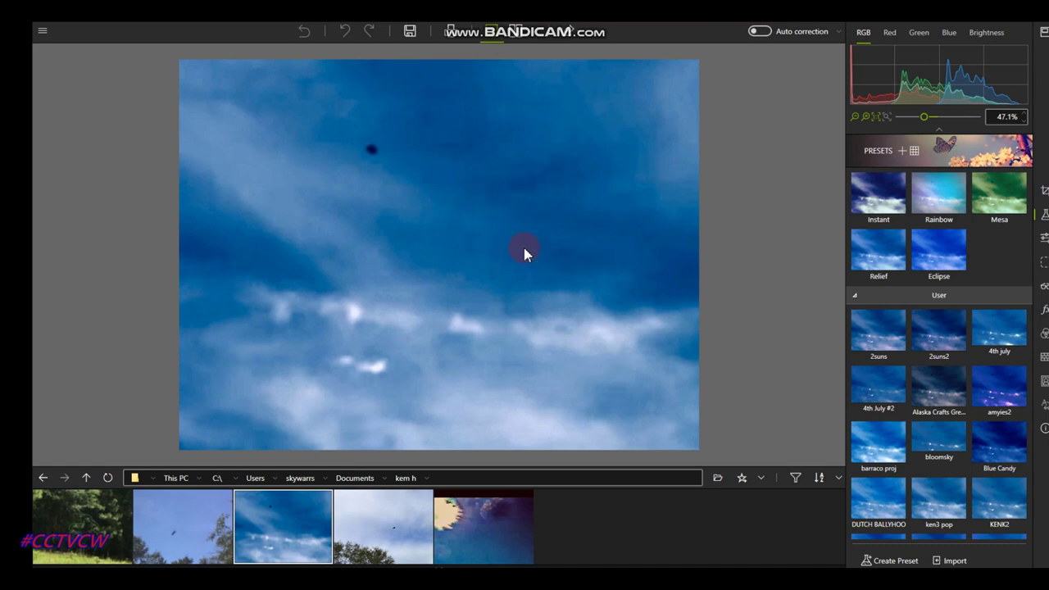
{"action": "left_click", "coordinate": [416, 492]}
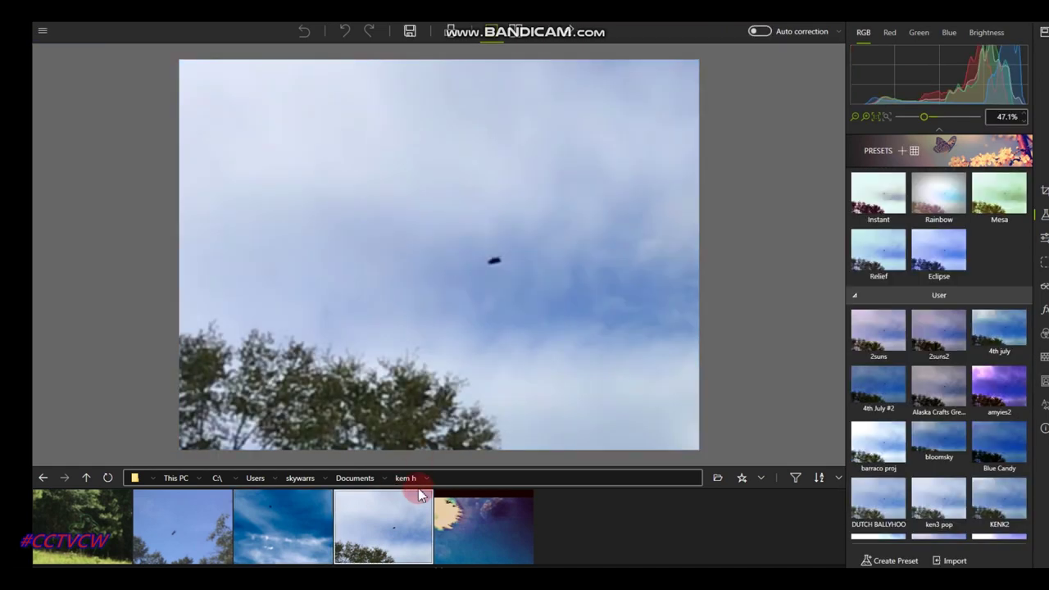
{"action": "scroll", "coordinate": [520, 290], "scroll_direction": "up", "scroll_amount": 5}
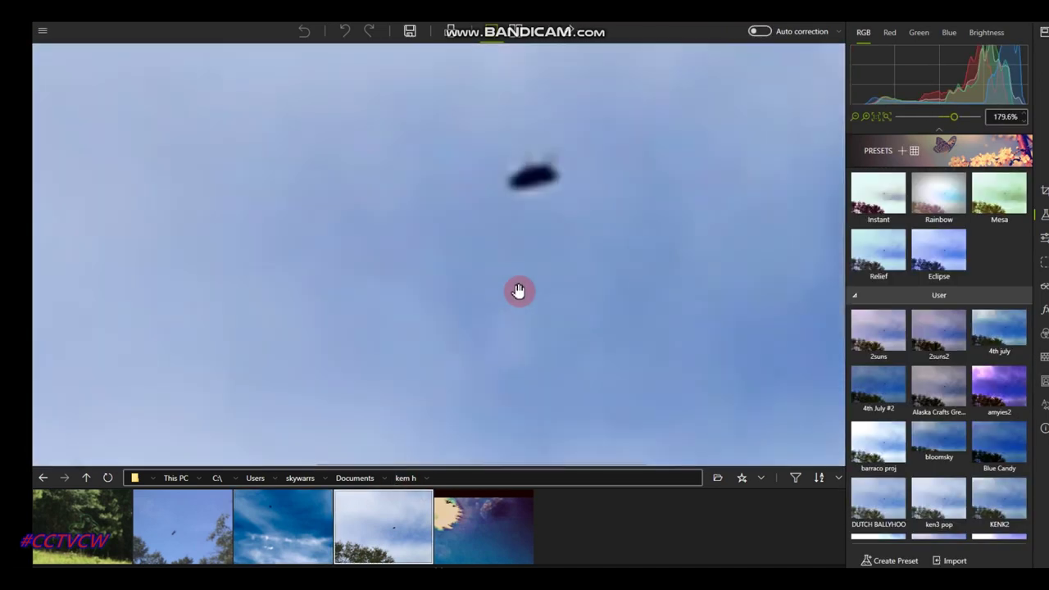
{"action": "scroll", "coordinate": [519, 291], "scroll_direction": "down", "scroll_amount": 3}
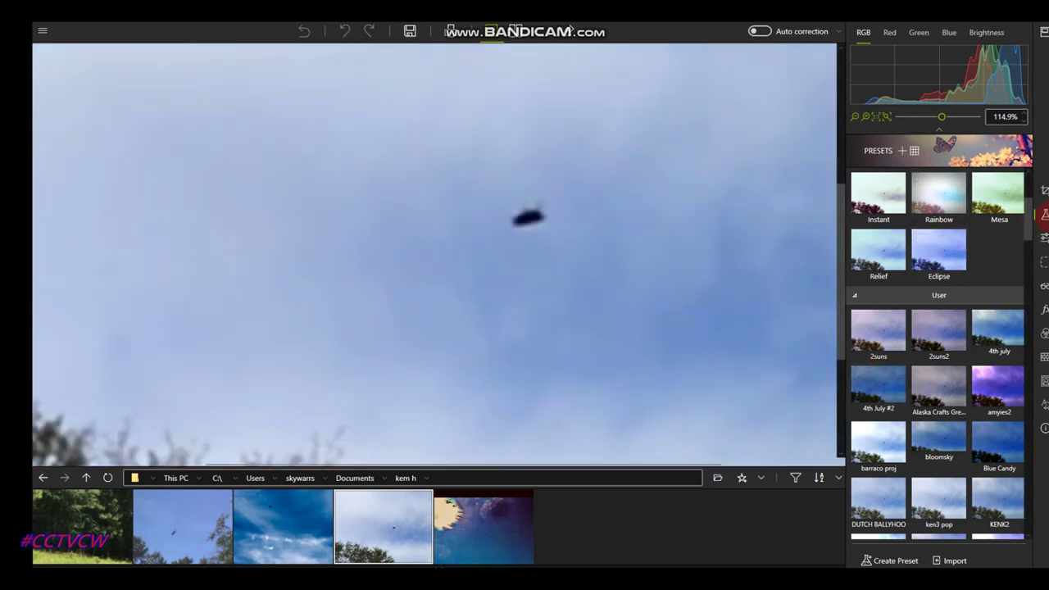
{"action": "scroll", "coordinate": [878, 254], "scroll_direction": "up", "scroll_amount": 2}
{"action": "scroll", "coordinate": [980, 315], "scroll_direction": "down", "scroll_amount": 1}
- Browse the Popular, Lomo, Retro and Photography presets and try Lost Treasure on the fourth photo
{"action": "scroll", "coordinate": [980, 315], "scroll_direction": "down", "scroll_amount": 10}
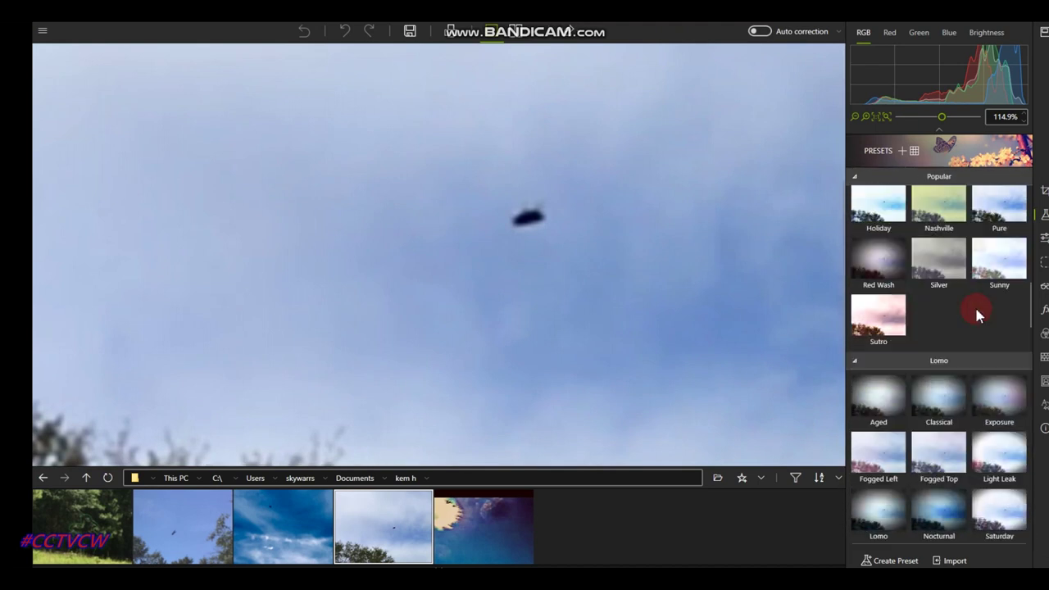
{"action": "scroll", "coordinate": [978, 316], "scroll_direction": "down", "scroll_amount": 5}
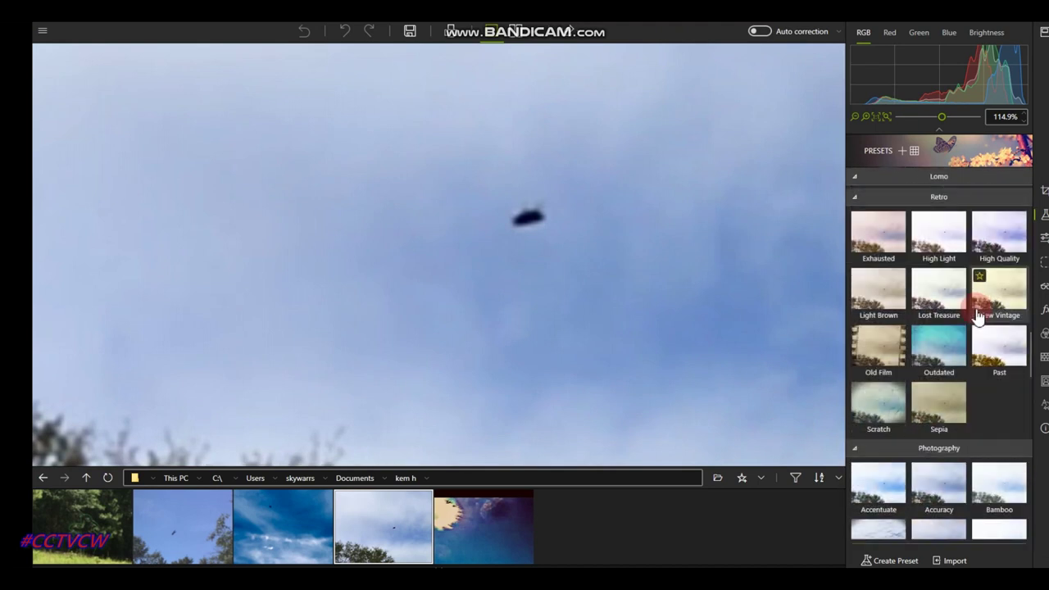
{"action": "scroll", "coordinate": [978, 316], "scroll_direction": "down", "scroll_amount": 4}
{"action": "scroll", "coordinate": [971, 321], "scroll_direction": "up", "scroll_amount": 1}
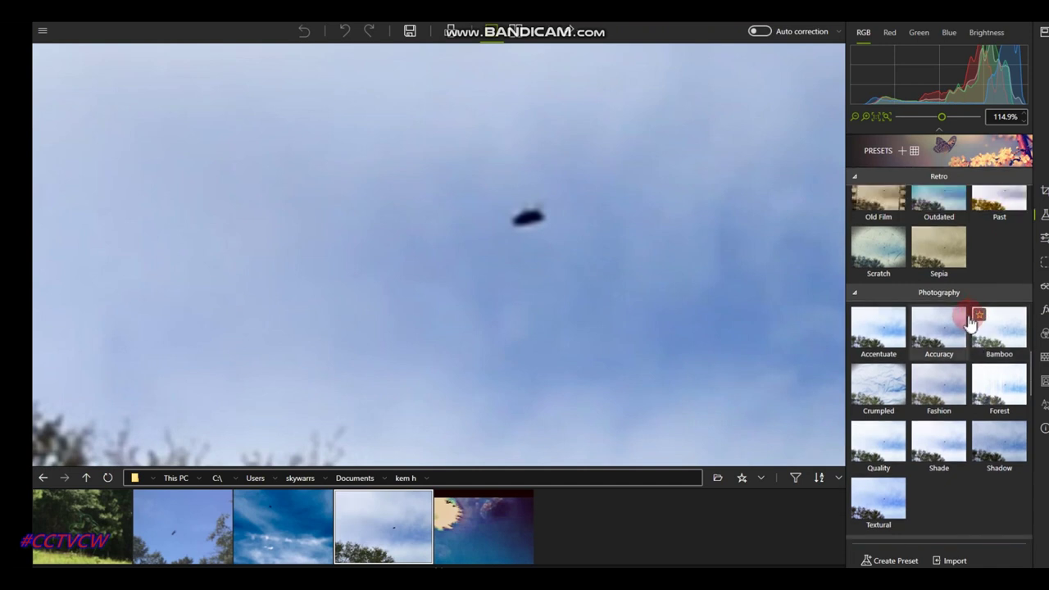
{"action": "scroll", "coordinate": [970, 324], "scroll_direction": "down", "scroll_amount": 2}
{"action": "scroll", "coordinate": [968, 324], "scroll_direction": "up", "scroll_amount": 6}
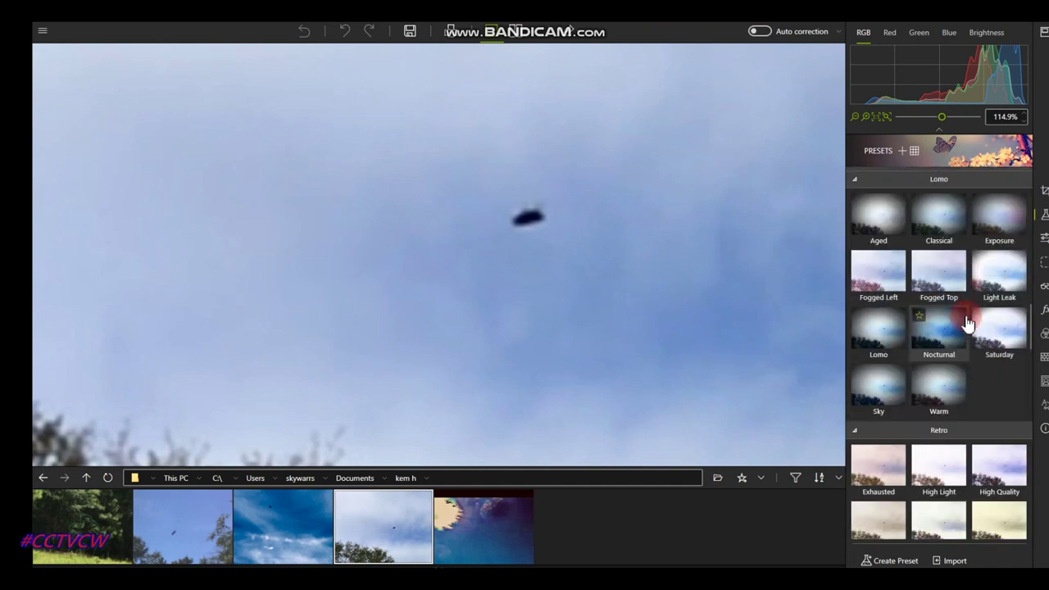
{"action": "left_click", "coordinate": [940, 517]}
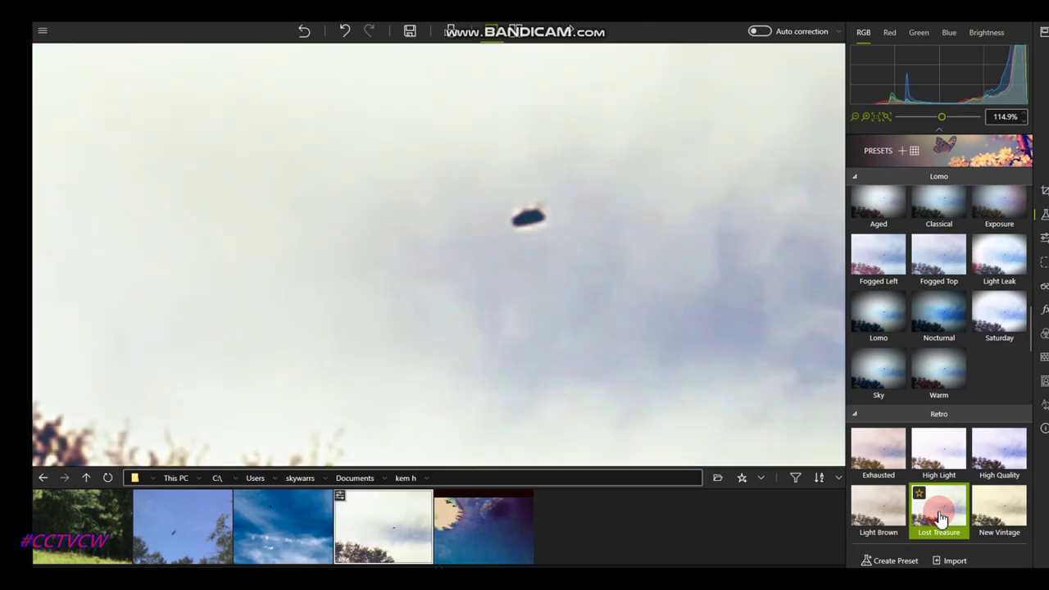
- Apply the amyies2 user preset to the fourth photo and check the whole image
{"action": "scroll", "coordinate": [930, 386], "scroll_direction": "up", "scroll_amount": 6}
{"action": "scroll", "coordinate": [931, 387], "scroll_direction": "up", "scroll_amount": 8}
{"action": "scroll", "coordinate": [931, 387], "scroll_direction": "up", "scroll_amount": 5}
{"action": "left_click", "coordinate": [998, 477]}
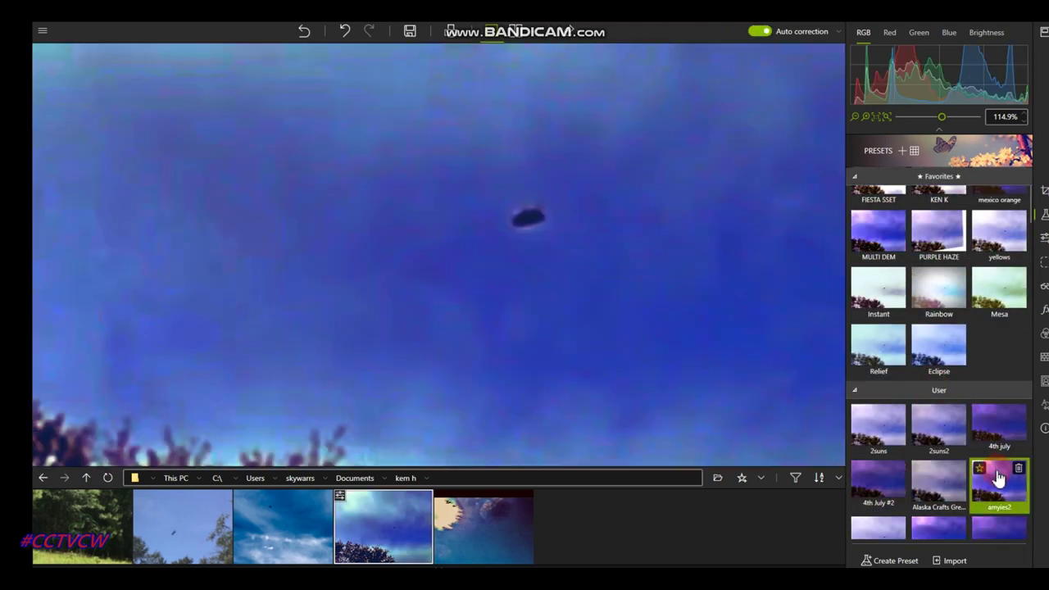
{"action": "left_click", "coordinate": [625, 319]}
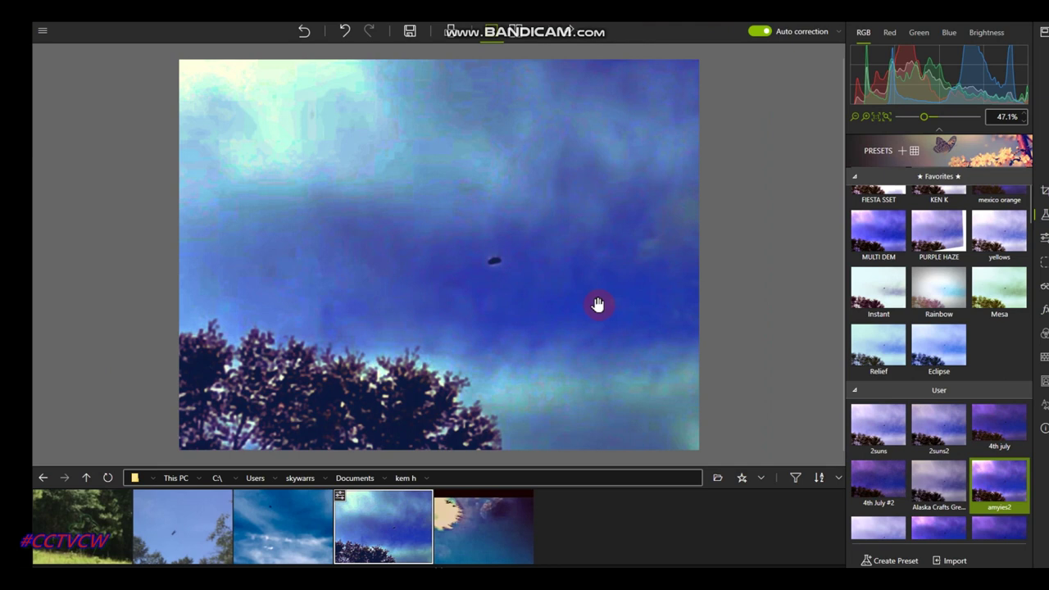
- Open the third photo, magnify the dark spot in the sky and show the correction tools with Dehaze
{"action": "left_click", "coordinate": [292, 536]}
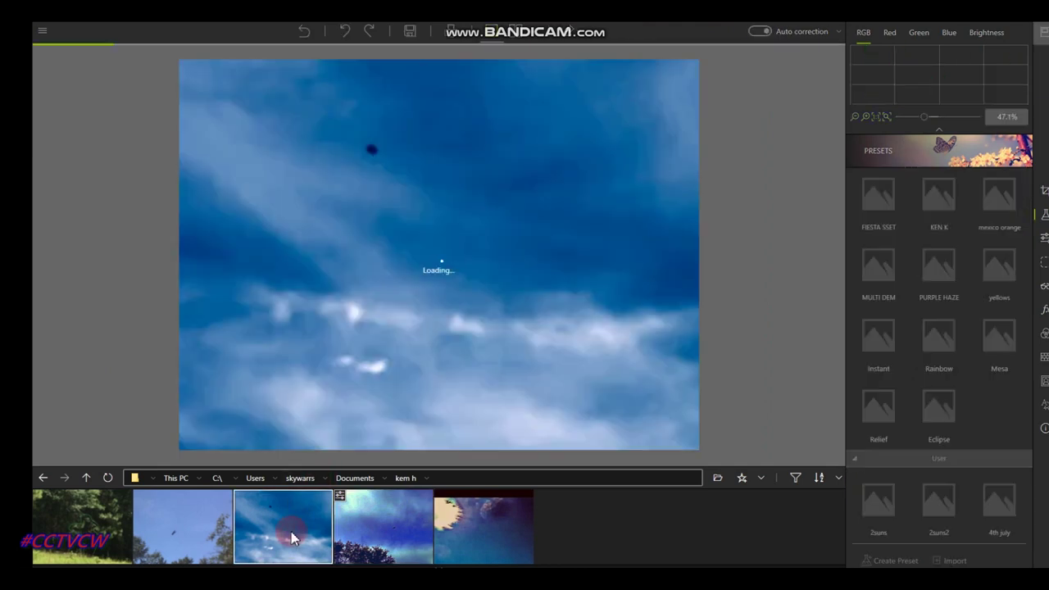
{"action": "left_click", "coordinate": [332, 106]}
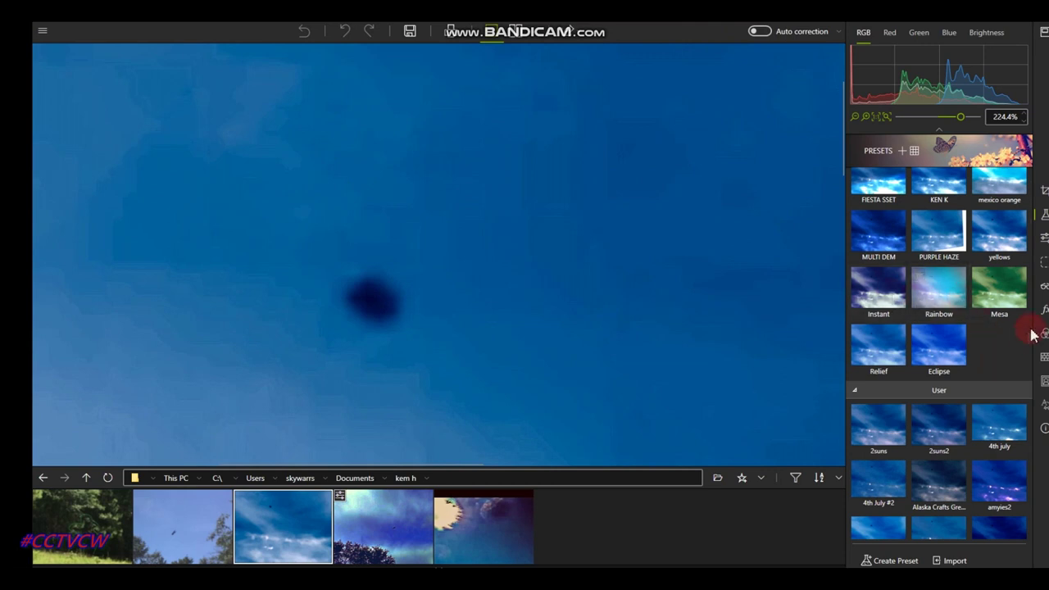
{"action": "left_click", "coordinate": [1044, 286]}
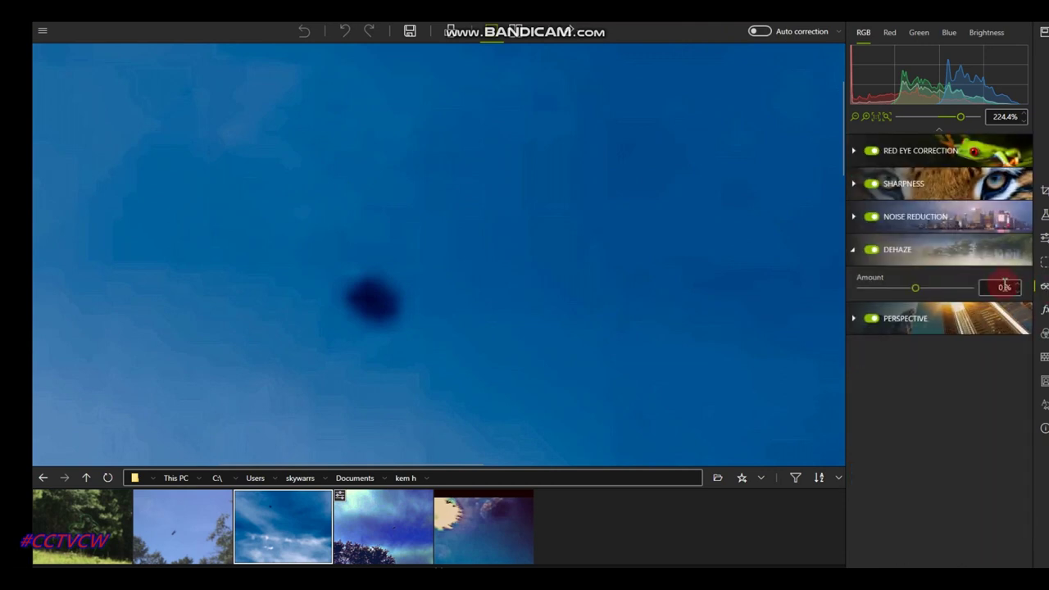
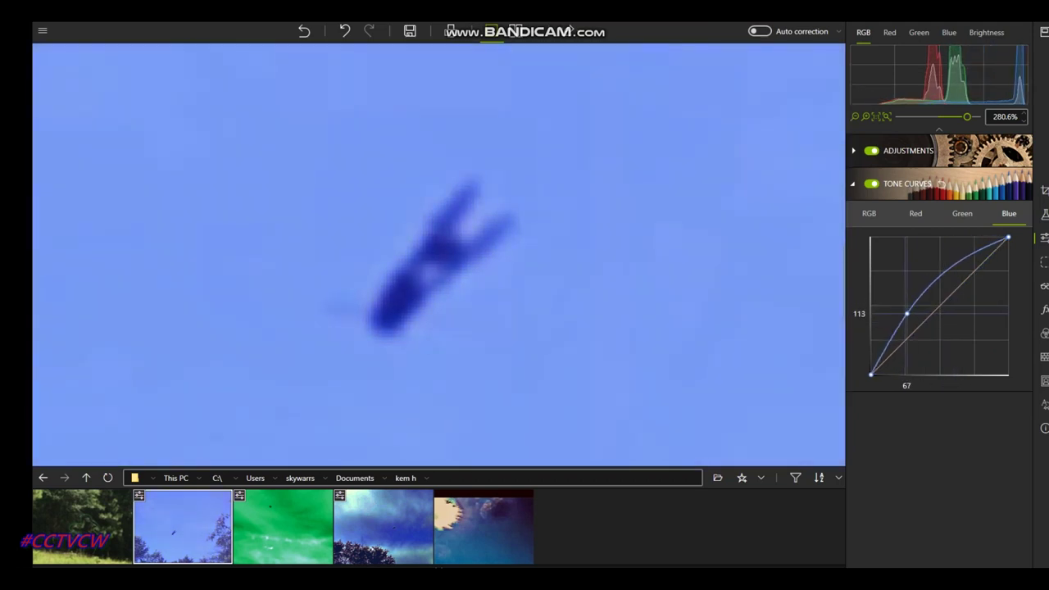
- Examine the dark forked object in the second photo at different magnifications after the blue tone curve change
{"action": "scroll", "coordinate": [516, 205], "scroll_direction": "down", "scroll_amount": 1}
{"action": "scroll", "coordinate": [473, 286], "scroll_direction": "up", "scroll_amount": 2}
{"action": "scroll", "coordinate": [473, 284], "scroll_direction": "down", "scroll_amount": 5}
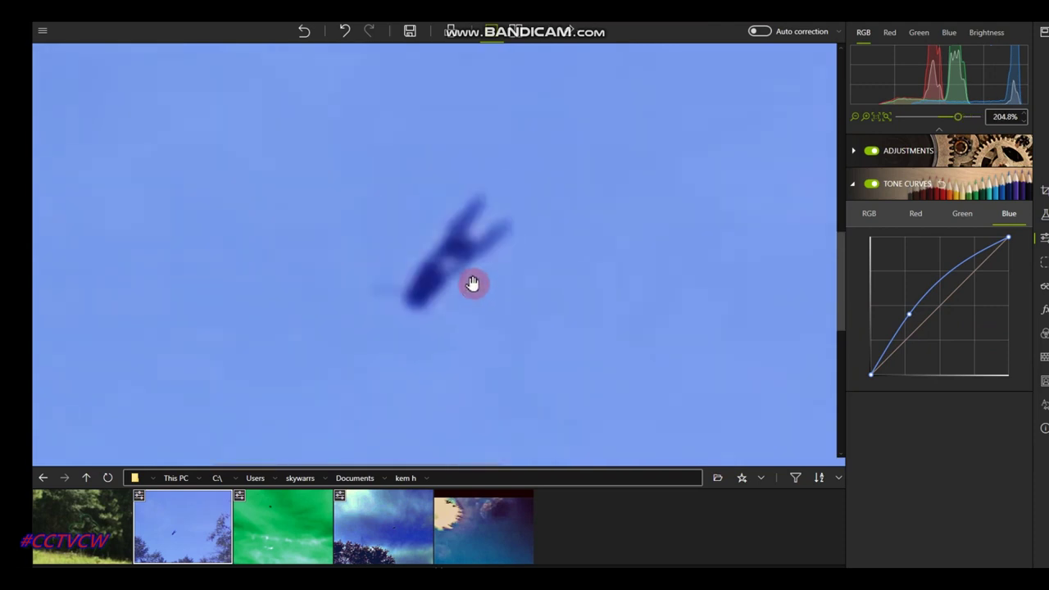
{"action": "scroll", "coordinate": [473, 284], "scroll_direction": "down", "scroll_amount": 3}
{"action": "scroll", "coordinate": [473, 284], "scroll_direction": "up", "scroll_amount": 3}
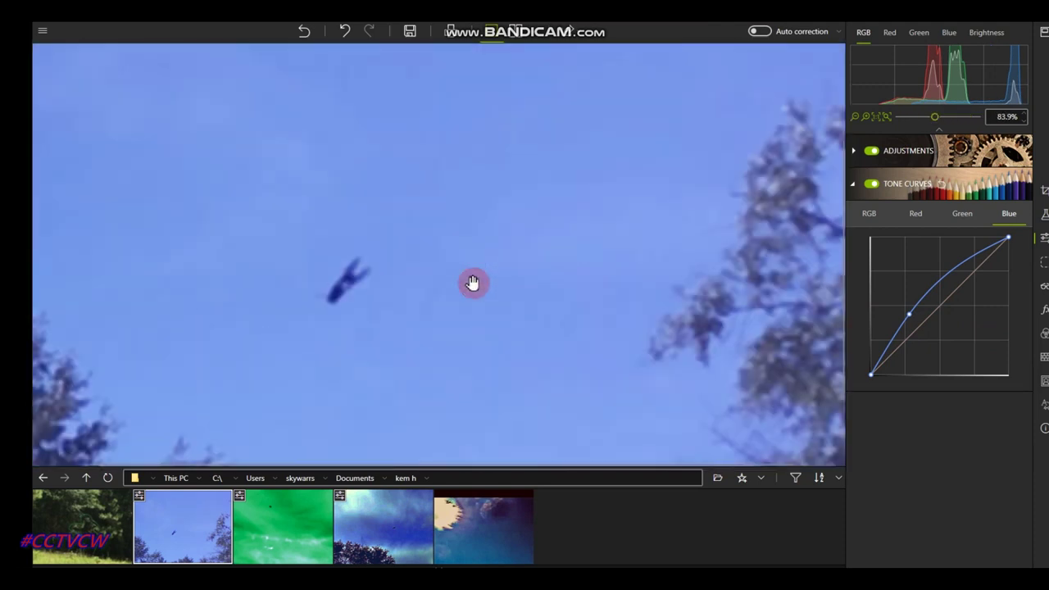
{"action": "scroll", "coordinate": [472, 283], "scroll_direction": "up", "scroll_amount": 3}
{"action": "left_click_drag", "start_coordinate": [473, 283], "coordinate": [498, 128]}
- Export the edited second photo as IMG_1273_InPixio.jpg into the subfolder New folder that holds the earlier InPixio exports
{"action": "left_click", "coordinate": [414, 33]}
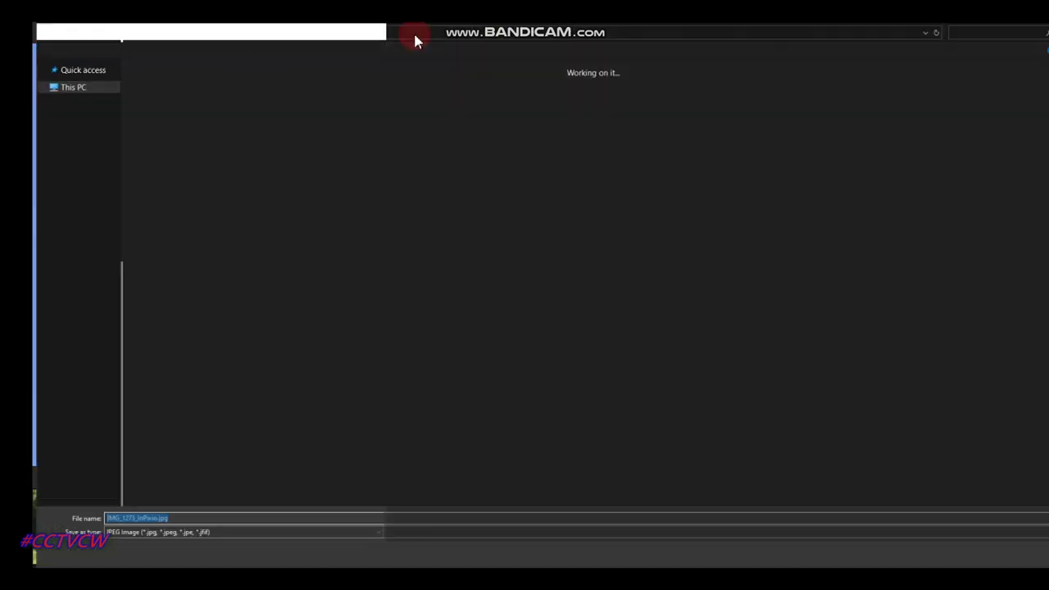
{"action": "left_click", "coordinate": [79, 89]}
{"action": "left_click", "coordinate": [80, 116]}
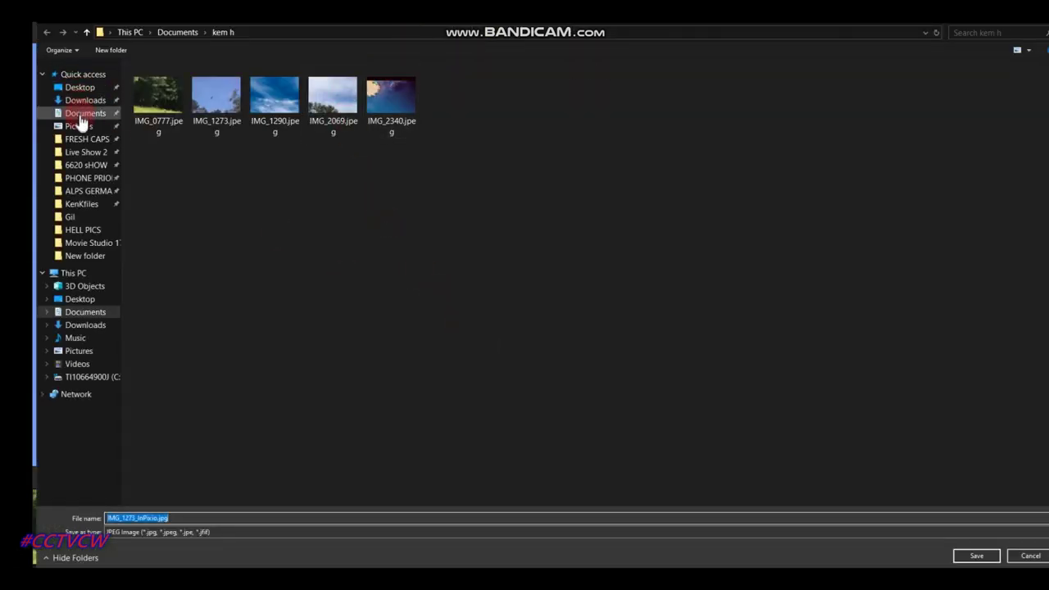
{"action": "left_click", "coordinate": [83, 114]}
{"action": "left_click", "coordinate": [70, 217]}
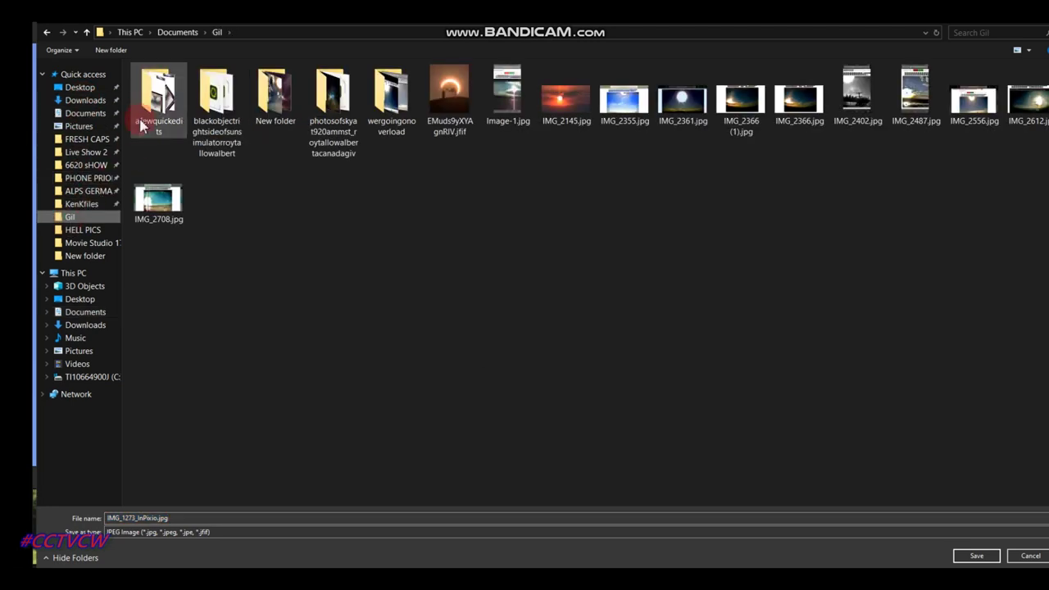
{"action": "double_click", "coordinate": [275, 92]}
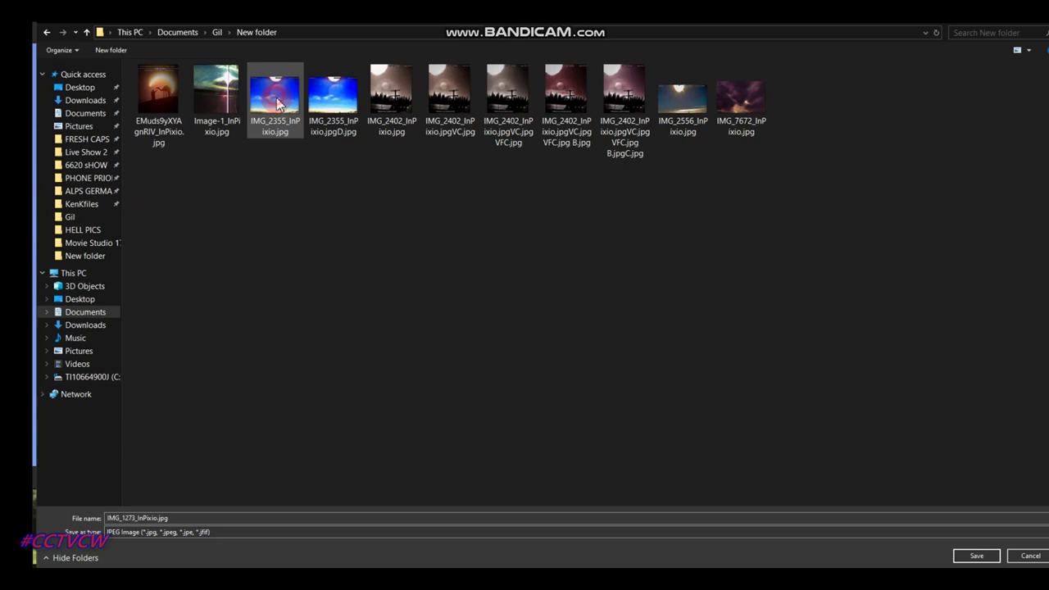
{"action": "left_click", "coordinate": [975, 555]}
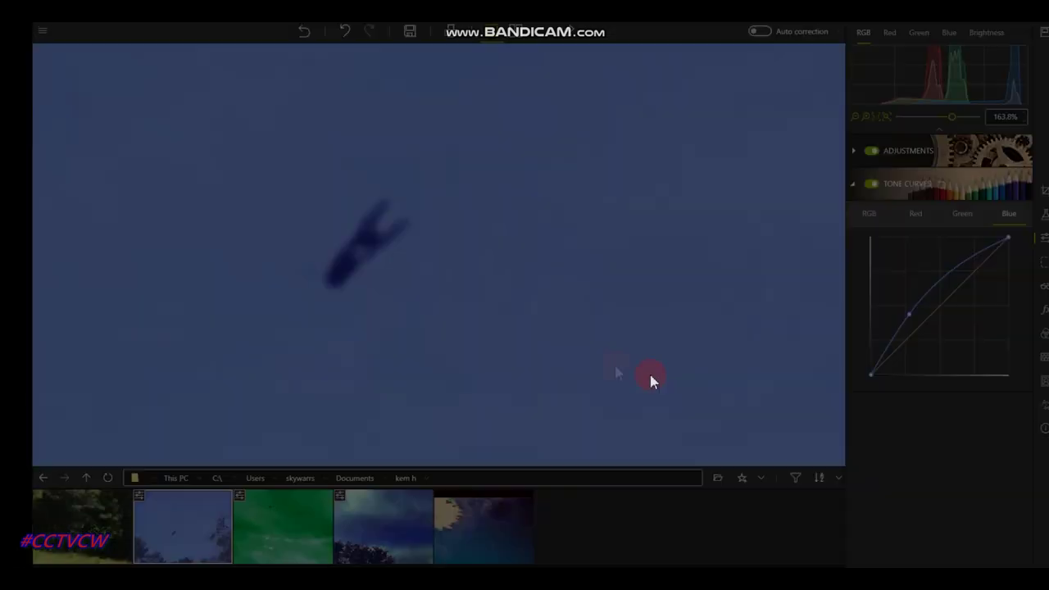
{"action": "left_click", "coordinate": [557, 447]}
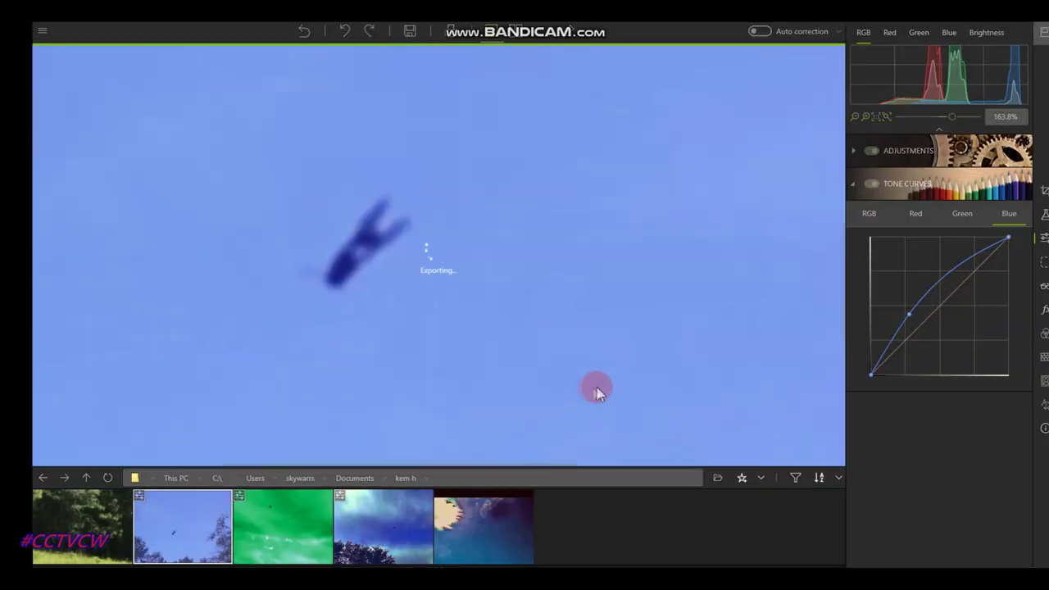
- Check the Camtasia Studio folder and two neighbouring Documents folders for sky photos
{"action": "left_click", "coordinate": [383, 479]}
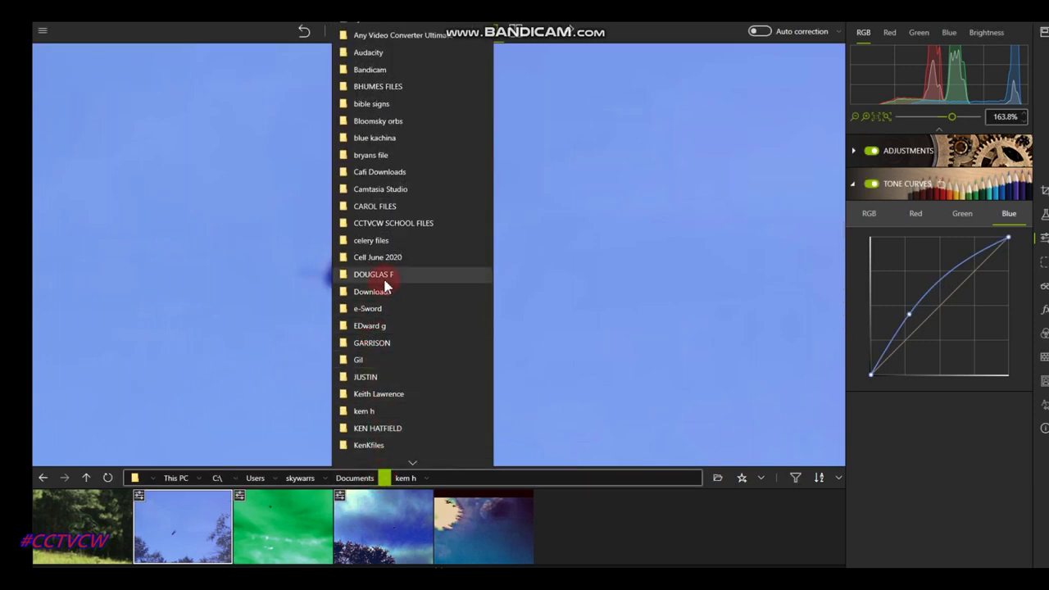
{"action": "left_click", "coordinate": [365, 206]}
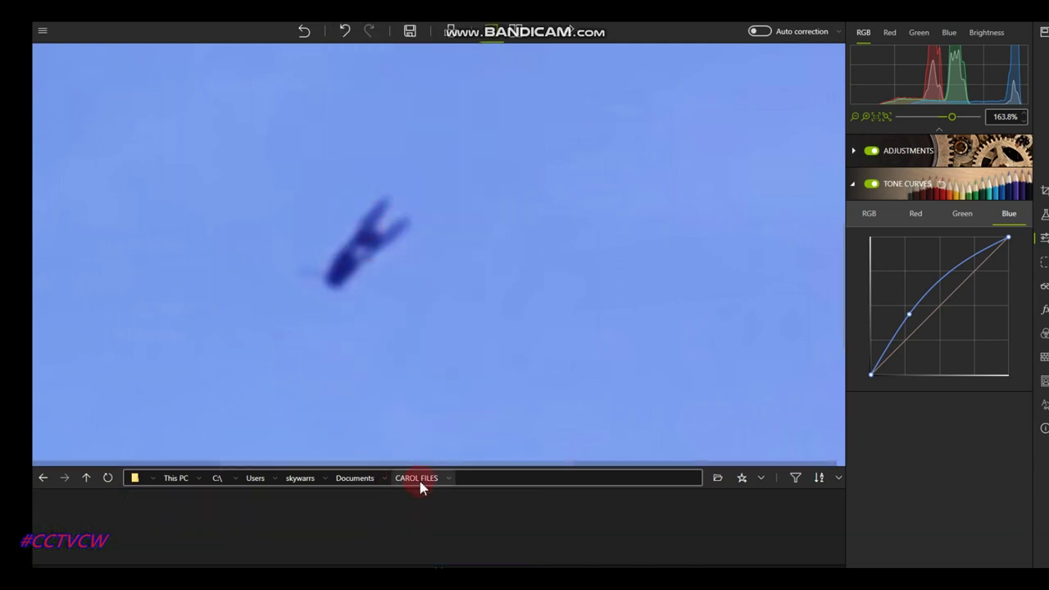
{"action": "left_click", "coordinate": [386, 480]}
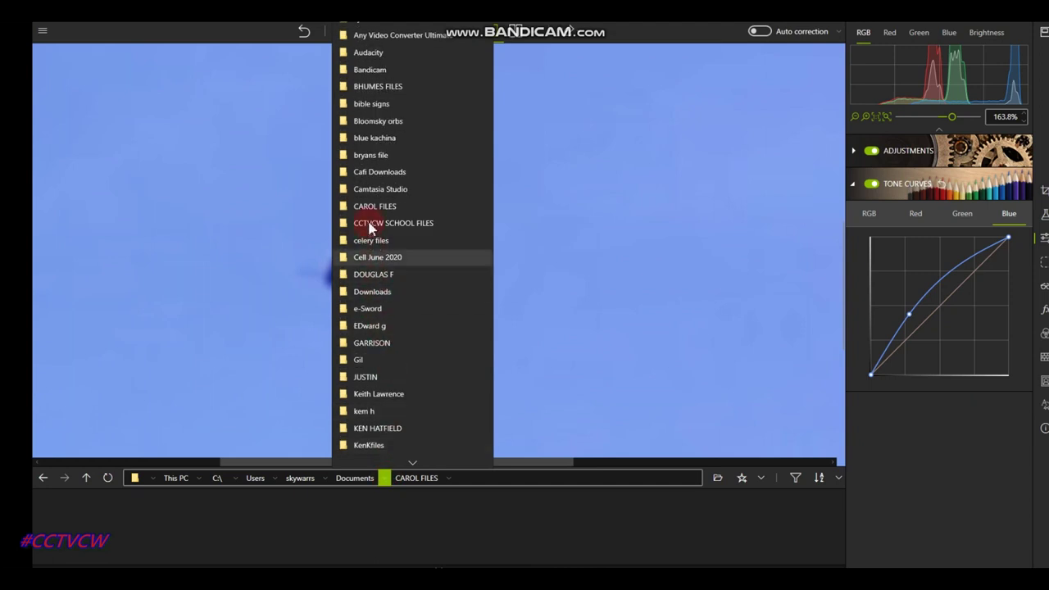
{"action": "left_click", "coordinate": [361, 191]}
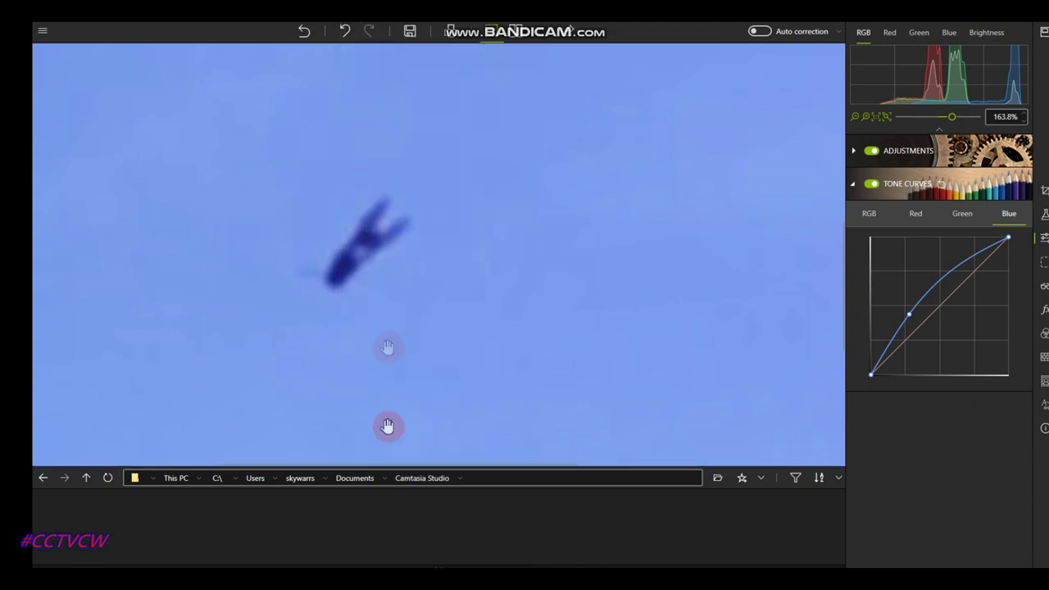
{"action": "left_click", "coordinate": [384, 480]}
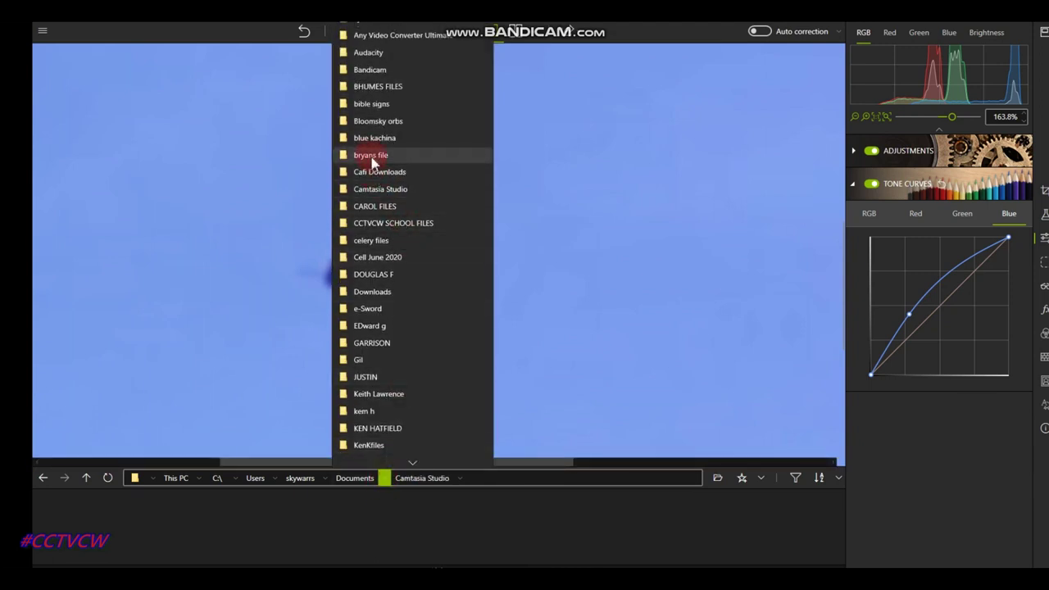
{"action": "left_click", "coordinate": [370, 154]}
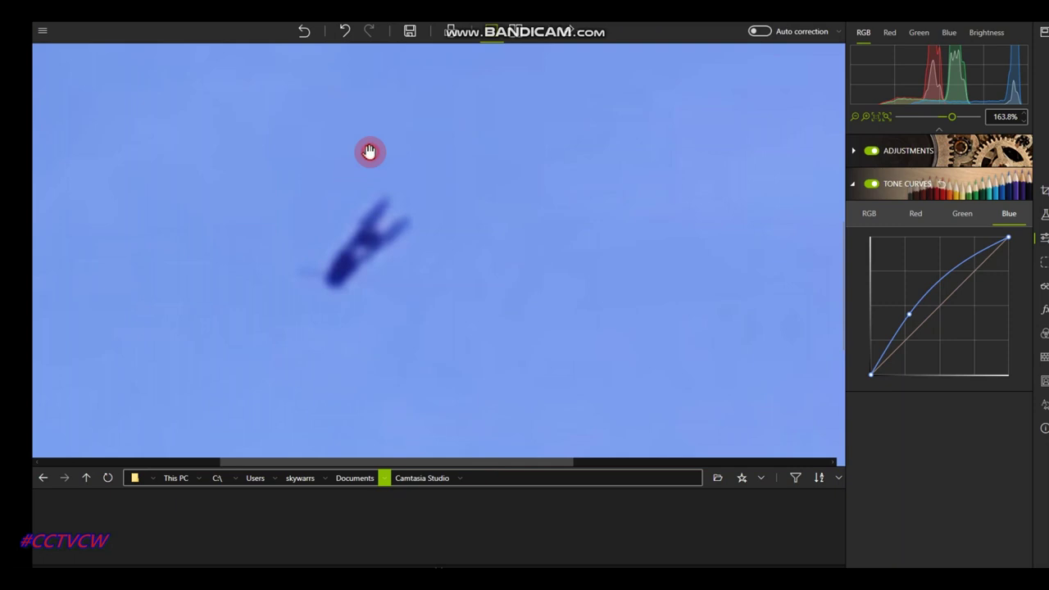
- Switch to the blue kachina folder in Documents and open the first sepia-toned cloud photo
{"action": "left_click", "coordinate": [385, 480]}
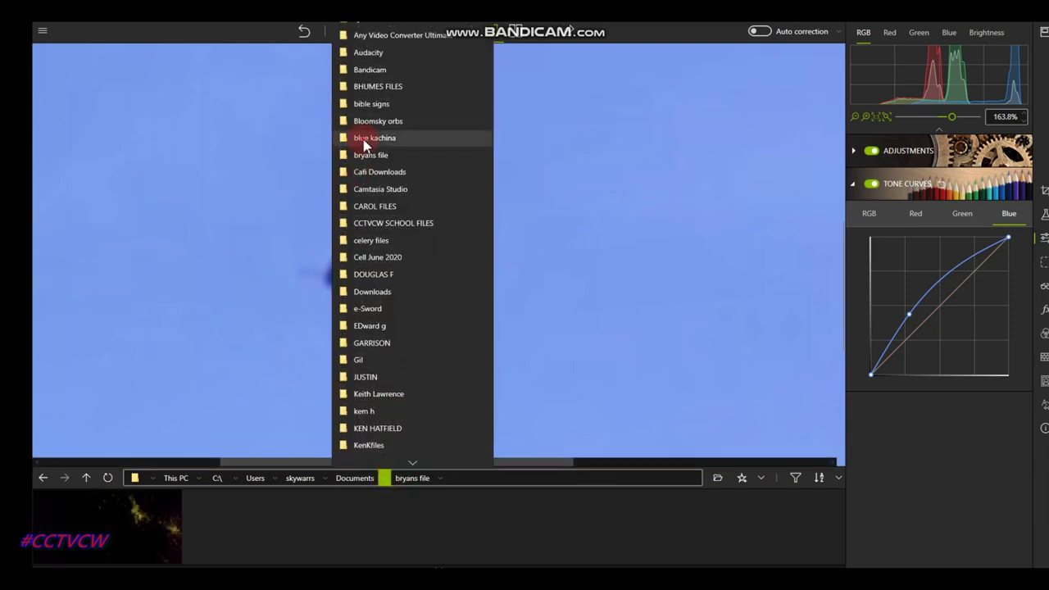
{"action": "key", "text": "Escape"}
{"action": "left_click", "coordinate": [397, 115]}
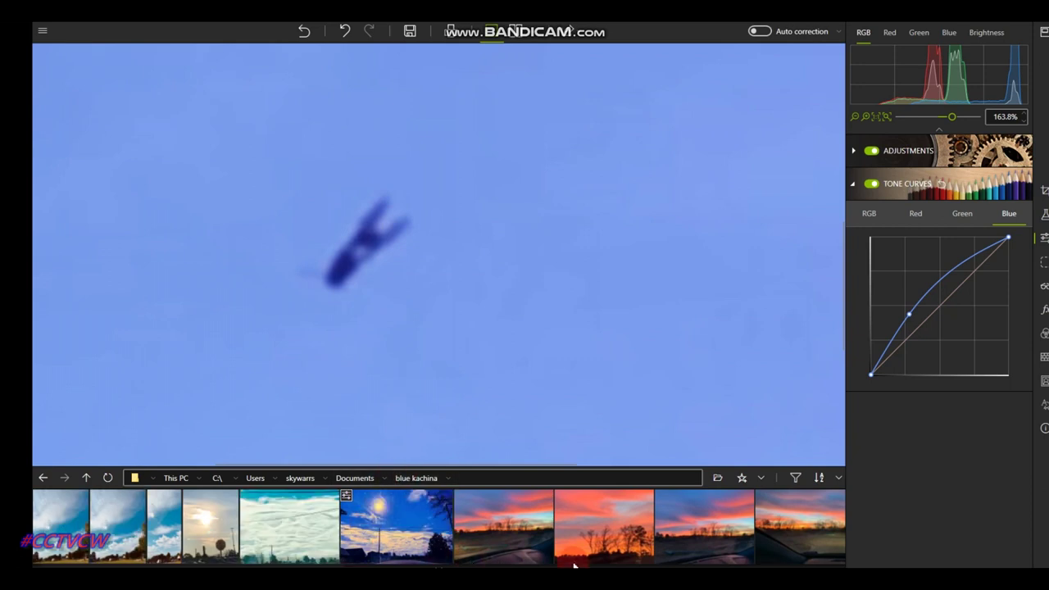
{"action": "scroll", "coordinate": [571, 533], "scroll_direction": "down", "scroll_amount": 15}
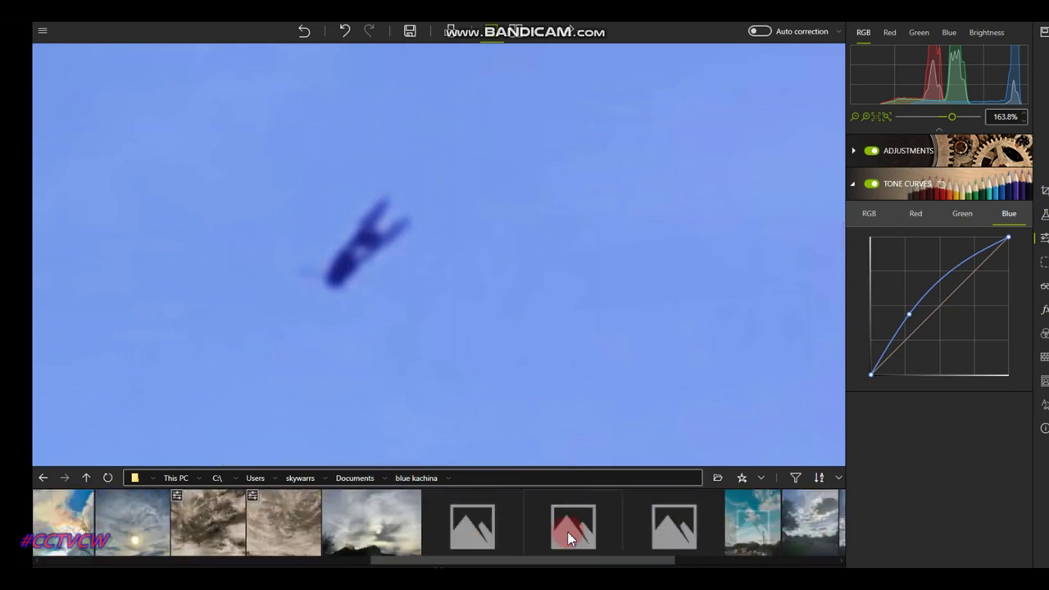
{"action": "left_click", "coordinate": [328, 520]}
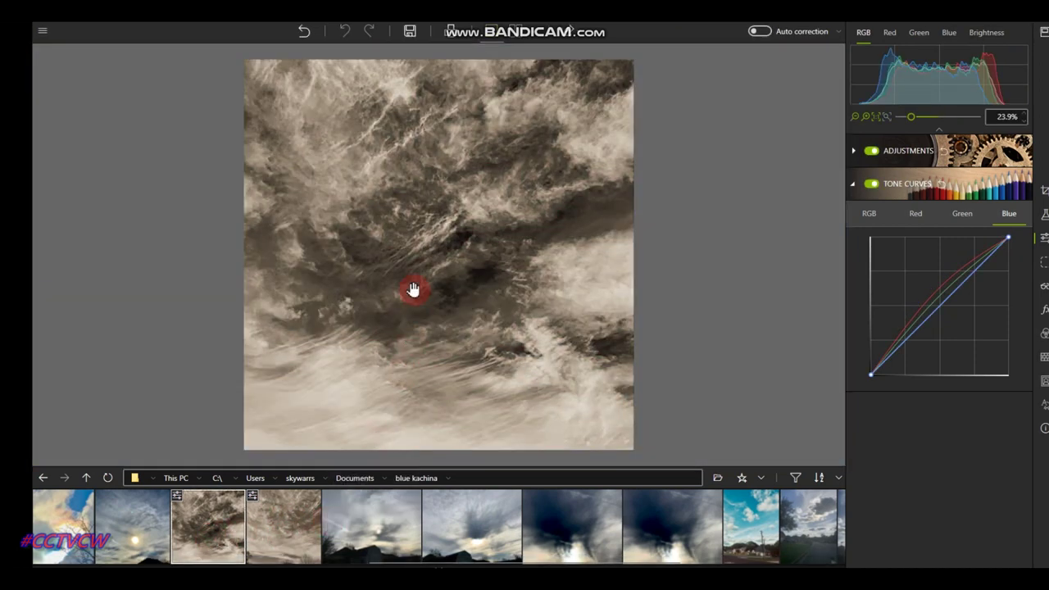
- Try the ken3 pop user preset on the sepia cloud photo and reset the photo to its original colours
{"action": "left_click", "coordinate": [1045, 216]}
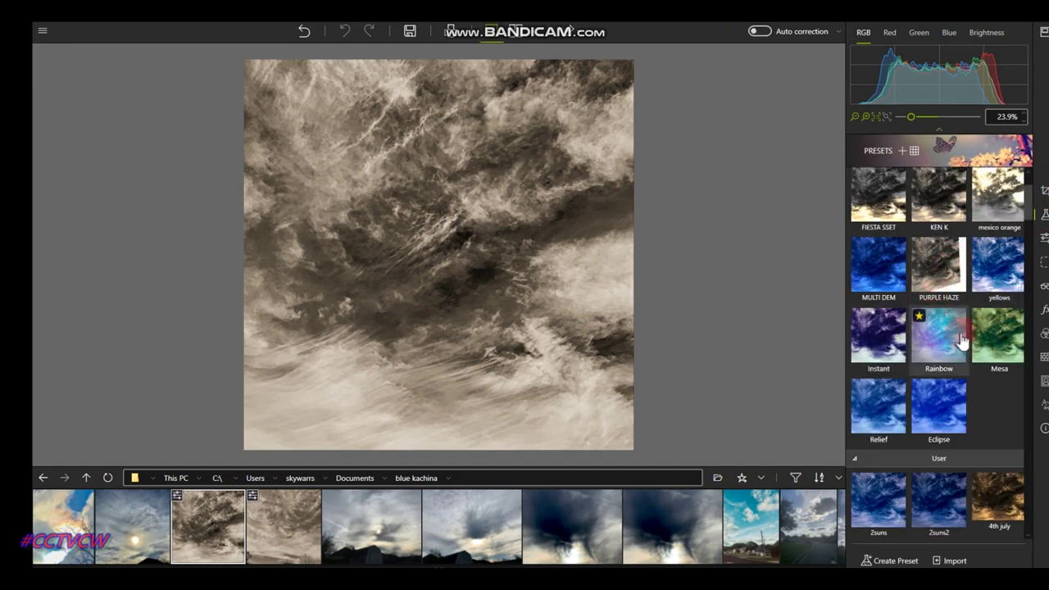
{"action": "scroll", "coordinate": [977, 386], "scroll_direction": "down", "scroll_amount": 4}
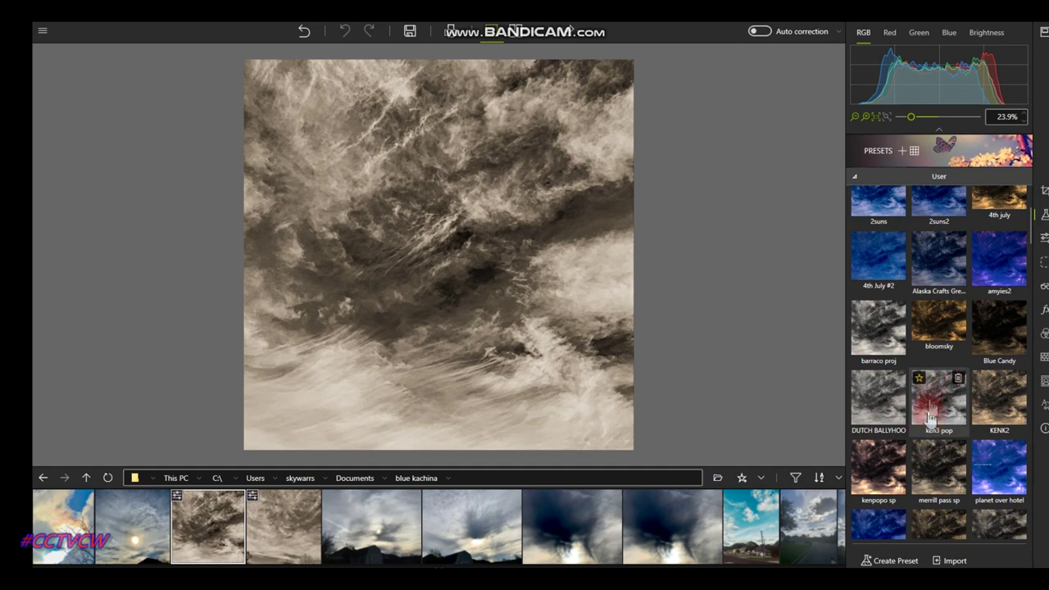
{"action": "left_click", "coordinate": [935, 403]}
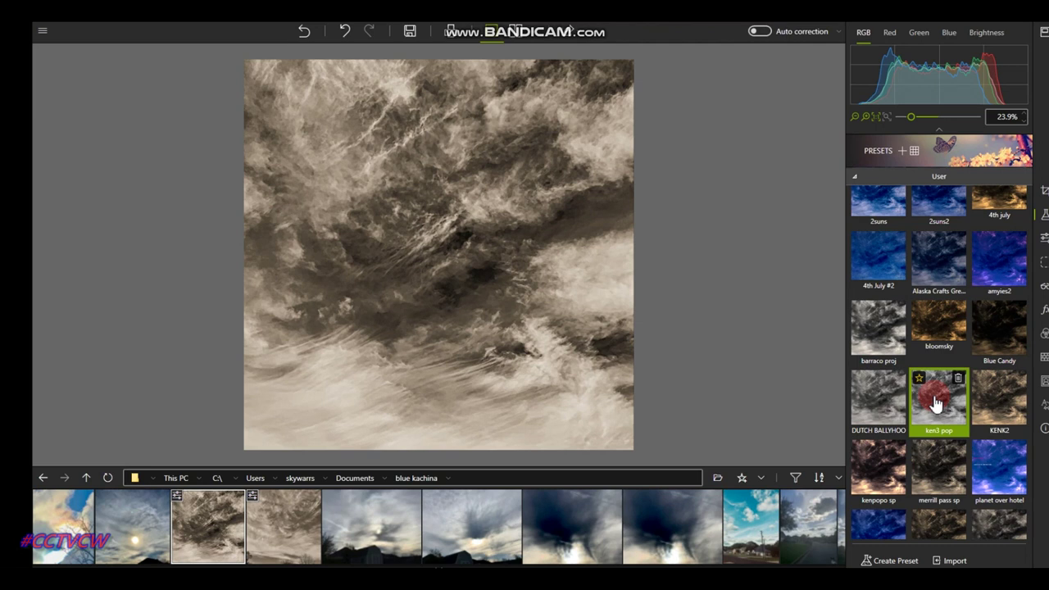
{"action": "left_click", "coordinate": [305, 38]}
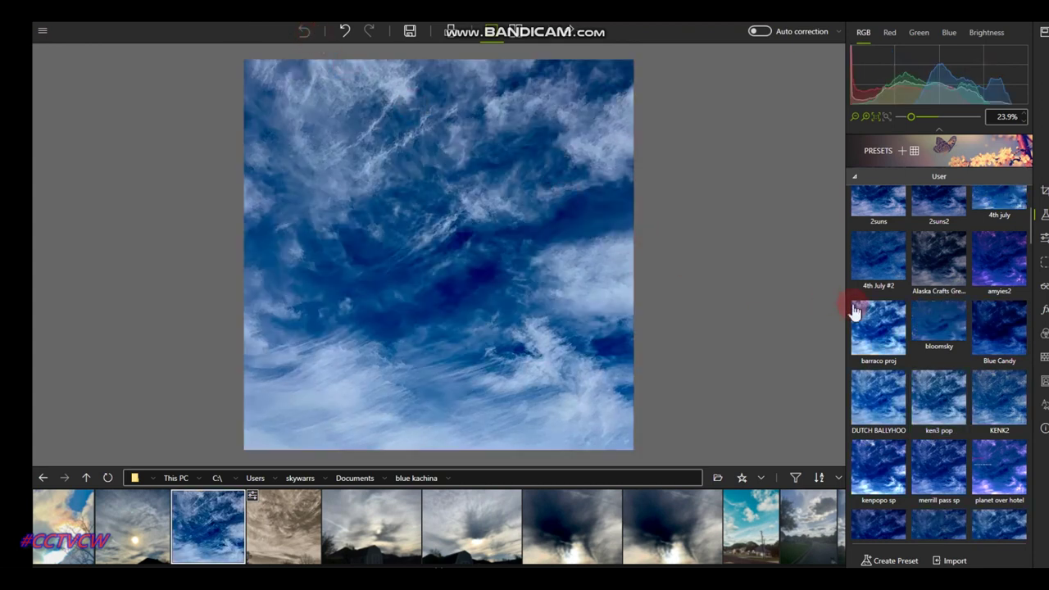
- Try the Mesa and KEN K favourite presets on the blue cloud photo
{"action": "scroll", "coordinate": [951, 340], "scroll_direction": "up", "scroll_amount": 5}
{"action": "left_click", "coordinate": [998, 436]}
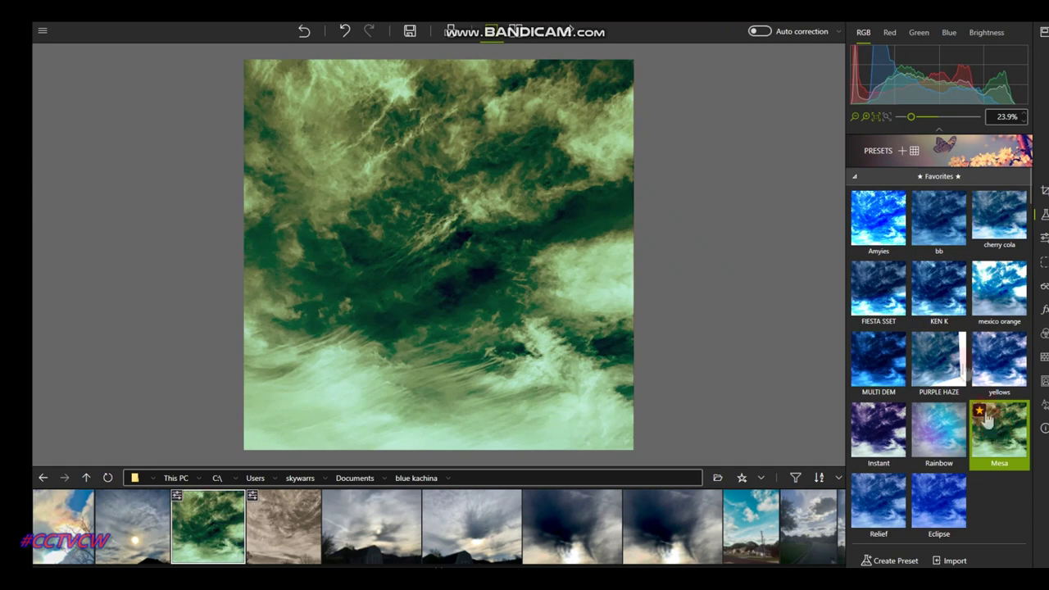
{"action": "left_click", "coordinate": [949, 291]}
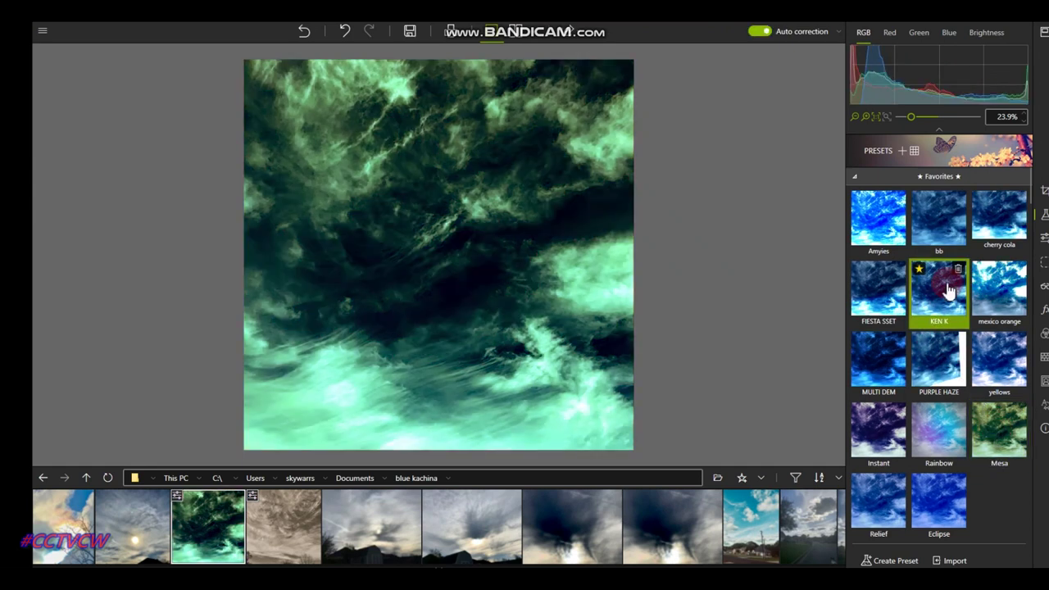
{"action": "left_click", "coordinate": [361, 195]}
{"action": "left_click_drag", "start_coordinate": [552, 147], "coordinate": [630, 208]}
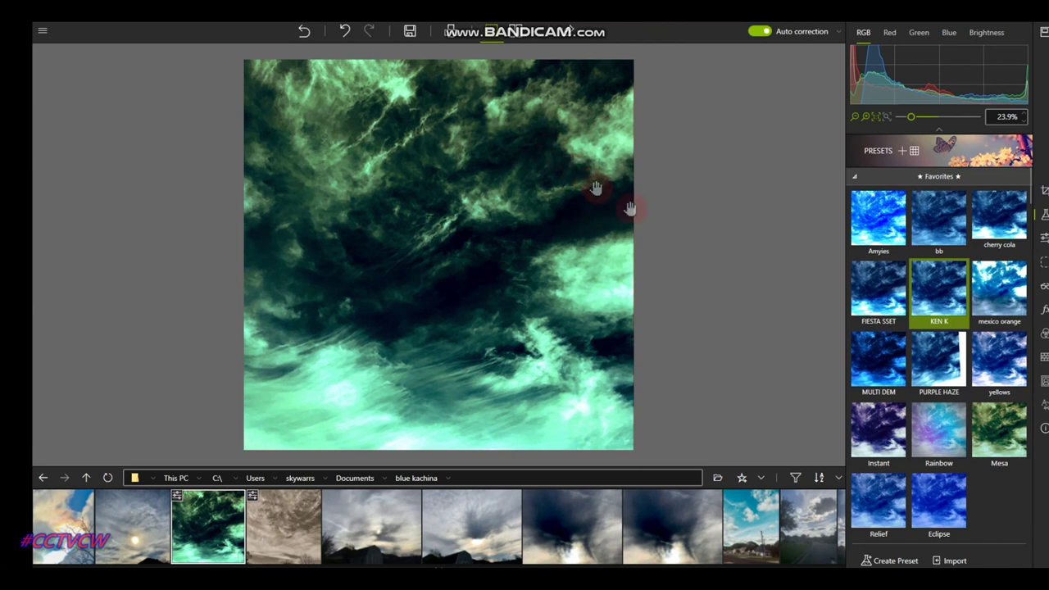
- Apply the Amyies favourite preset and the YELLOW SKIES user preset to the cloud photo
{"action": "left_click", "coordinate": [875, 221]}
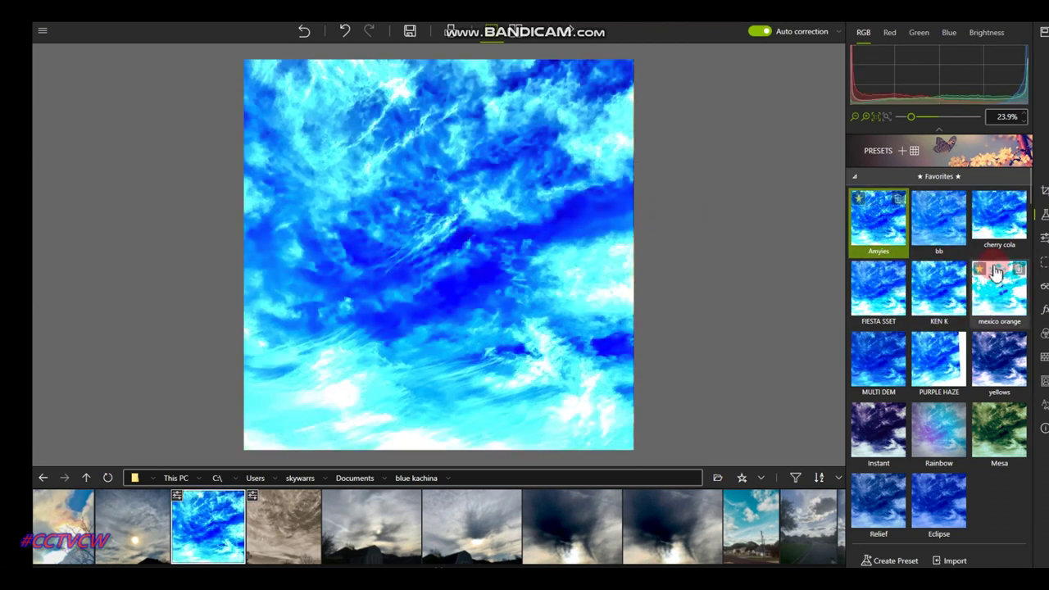
{"action": "scroll", "coordinate": [982, 280], "scroll_direction": "down", "scroll_amount": 10}
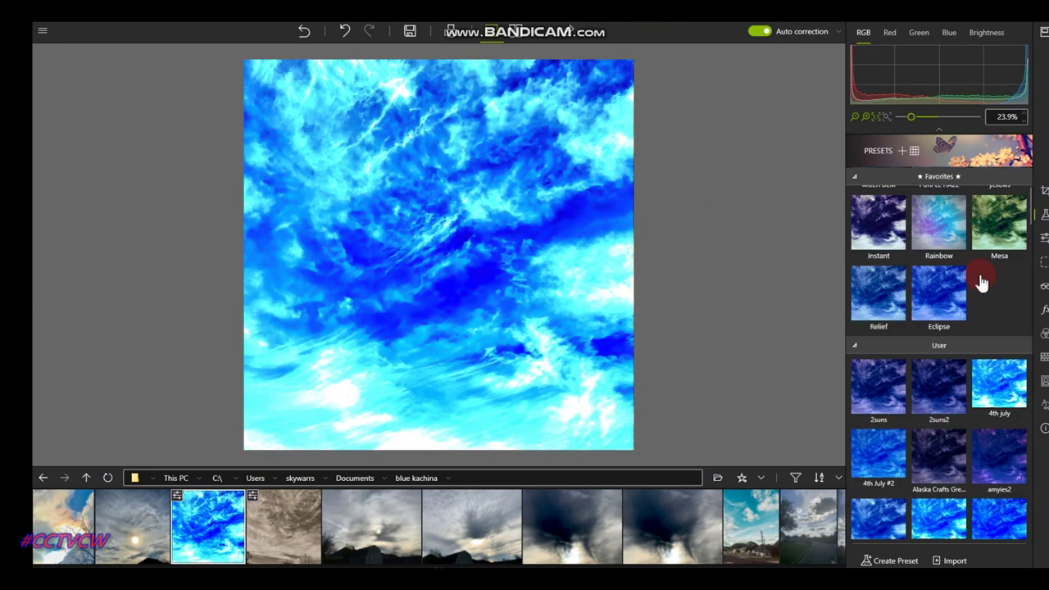
{"action": "scroll", "coordinate": [980, 282], "scroll_direction": "down", "scroll_amount": 5}
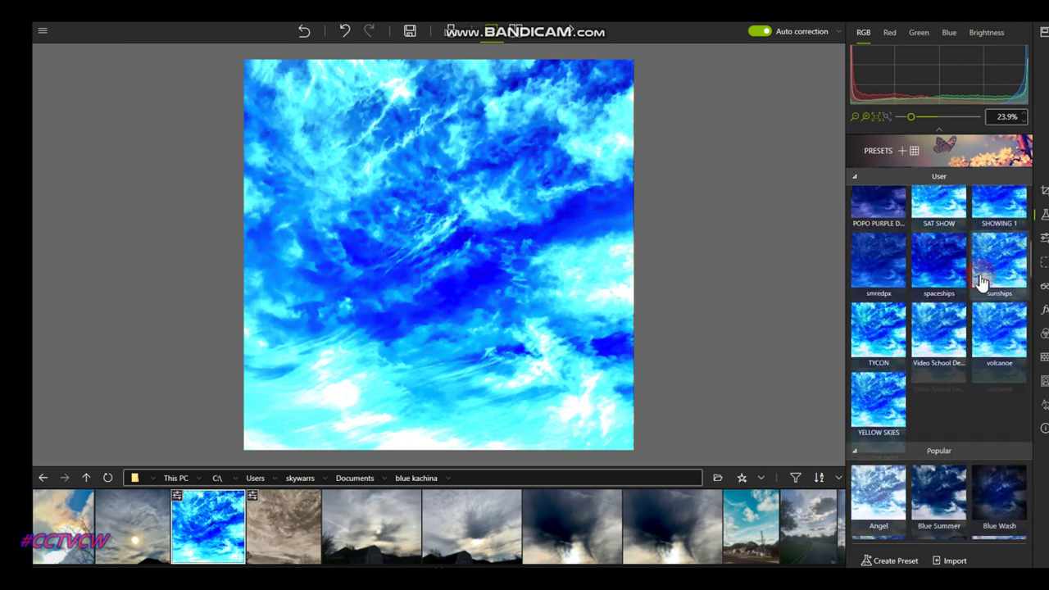
{"action": "left_click", "coordinate": [877, 407]}
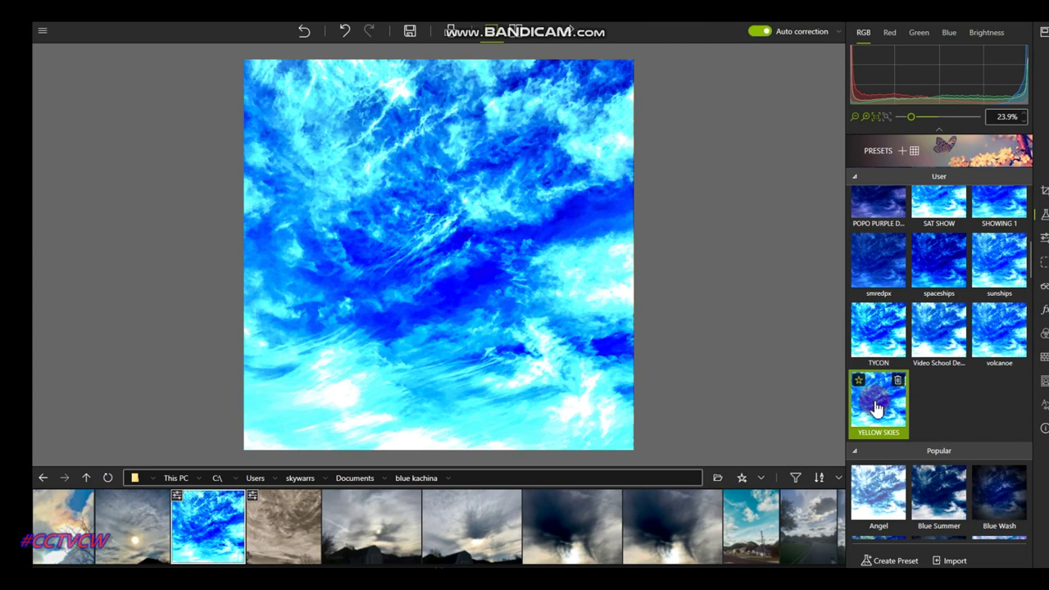
- Look through further blue kachina photos and open the portrait street photo with the bright sun between the clouds
{"action": "scroll", "coordinate": [361, 516], "scroll_direction": "down", "scroll_amount": 3}
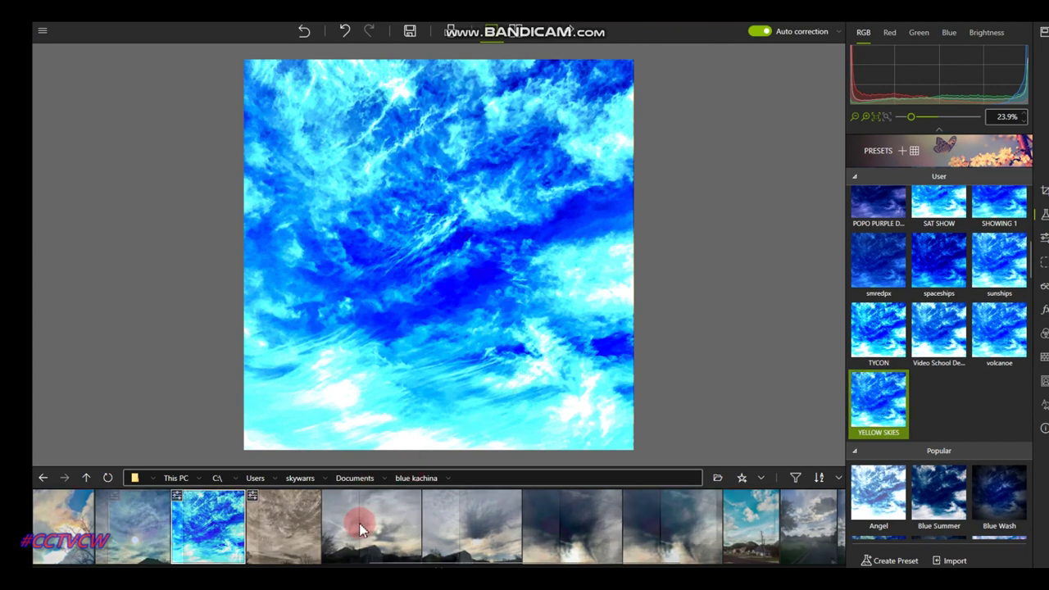
{"action": "scroll", "coordinate": [431, 521], "scroll_direction": "down", "scroll_amount": 2}
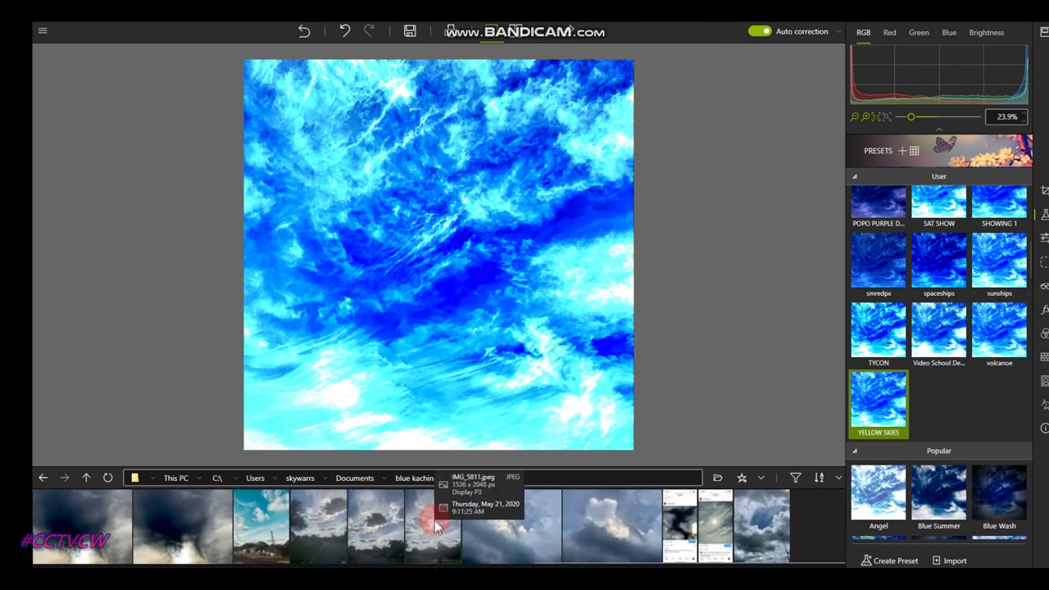
{"action": "left_click", "coordinate": [637, 534]}
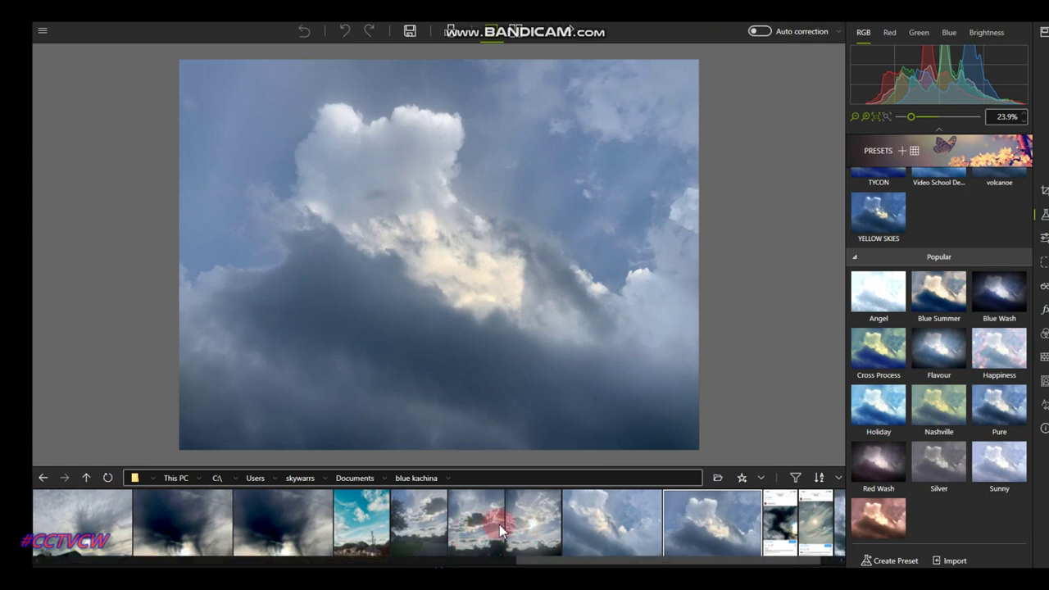
{"action": "left_click", "coordinate": [497, 526]}
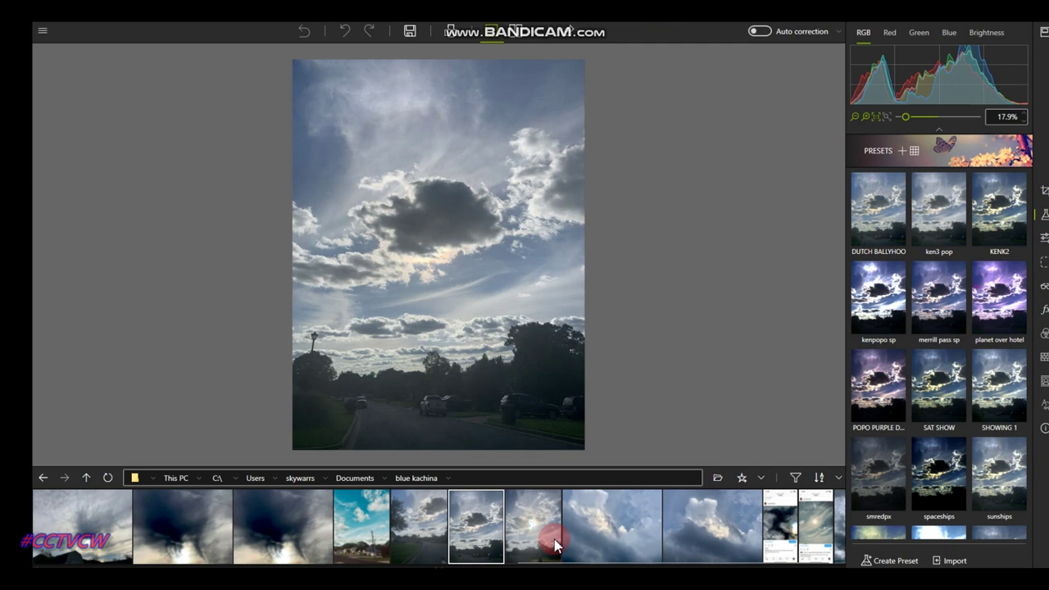
{"action": "left_click", "coordinate": [555, 545]}
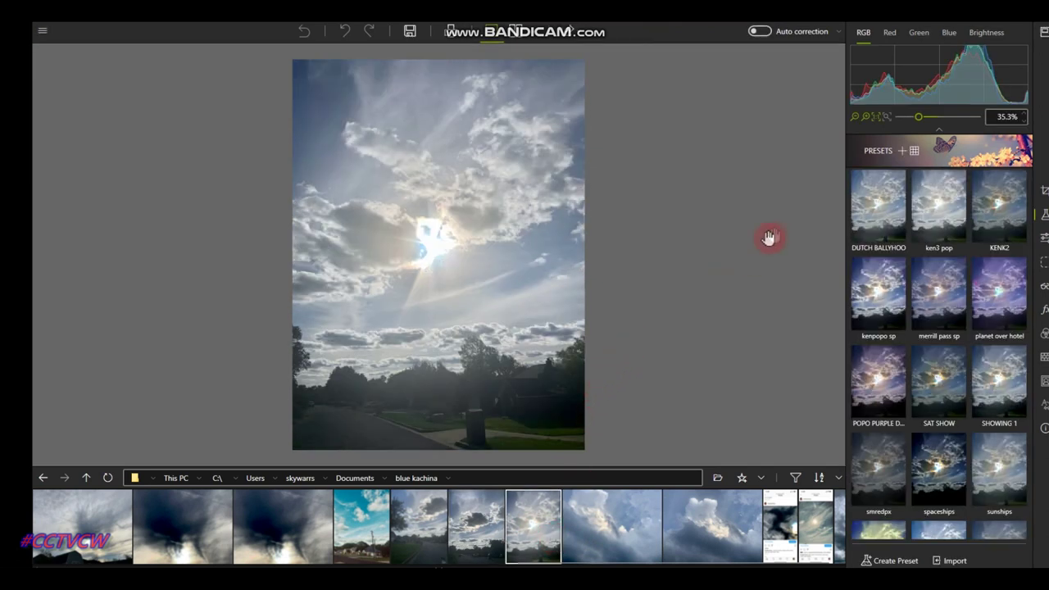
- Show the correction tools for the sunlit street photo and set the Dehaze amount to 64 %
{"action": "scroll", "coordinate": [959, 302], "scroll_direction": "up", "scroll_amount": 2}
{"action": "scroll", "coordinate": [959, 302], "scroll_direction": "up", "scroll_amount": 1}
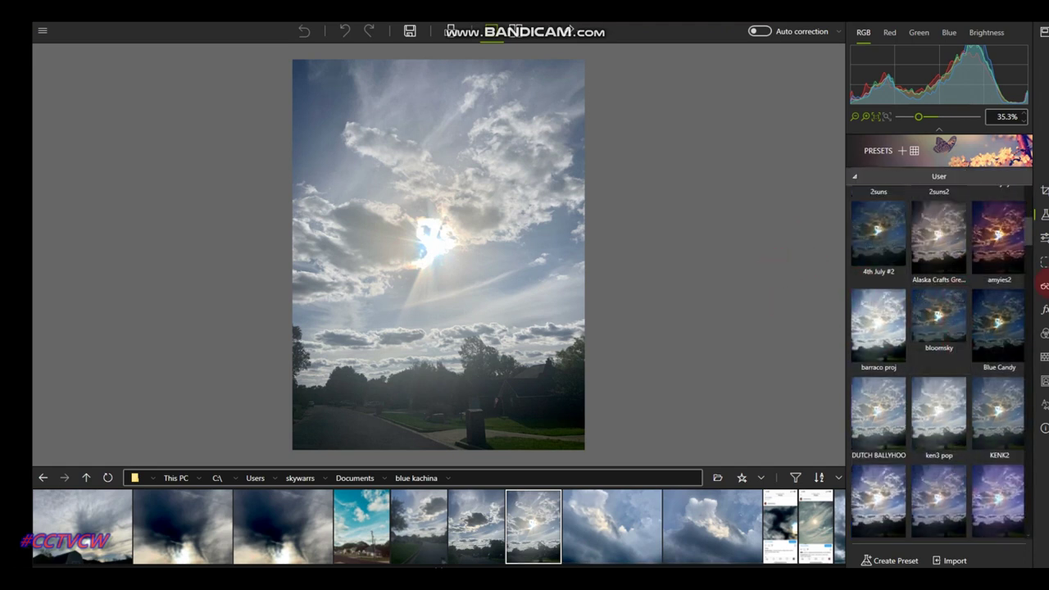
{"action": "left_click", "coordinate": [1044, 285]}
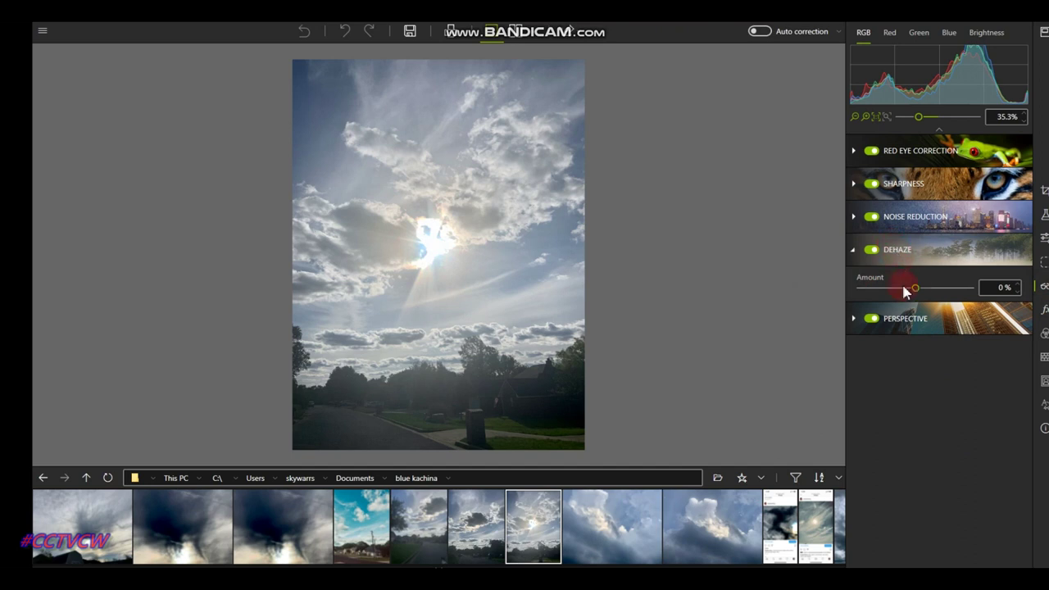
{"action": "left_click_drag", "start_coordinate": [926, 294], "coordinate": [951, 287]}
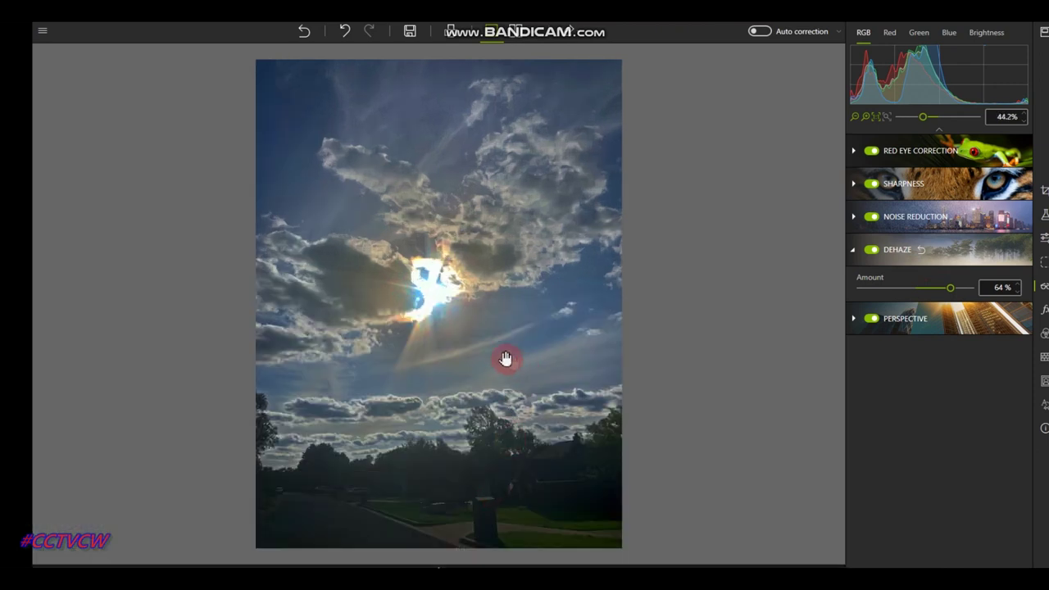
- Set the Dehaze amount to 75 % and inspect the bright sun between the clouds
{"action": "scroll", "coordinate": [438, 314], "scroll_direction": "up", "scroll_amount": 3}
{"action": "scroll", "coordinate": [439, 315], "scroll_direction": "down", "scroll_amount": 1}
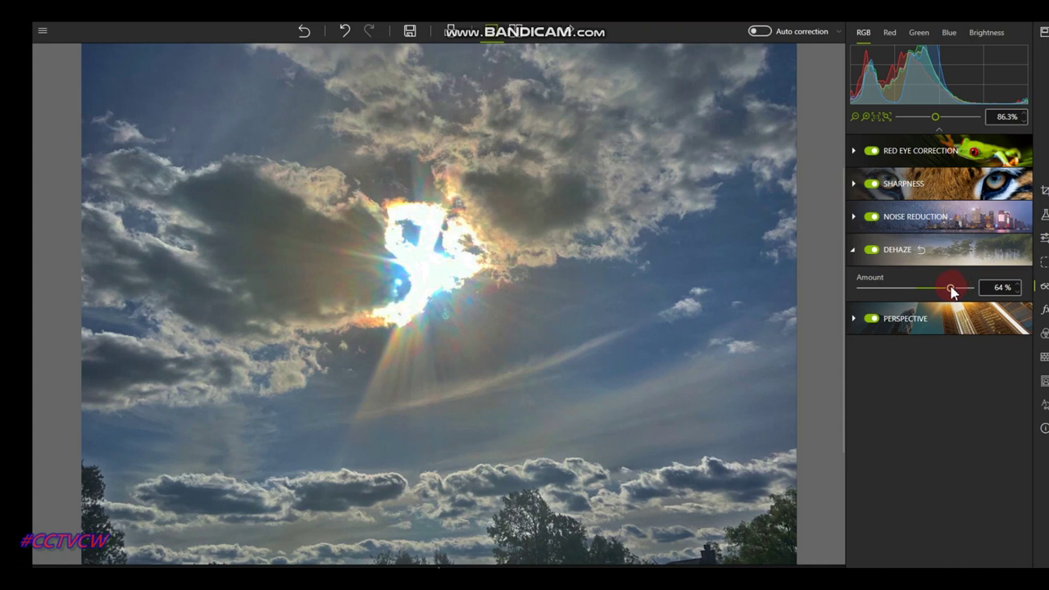
{"action": "left_click_drag", "start_coordinate": [960, 294], "coordinate": [958, 295]}
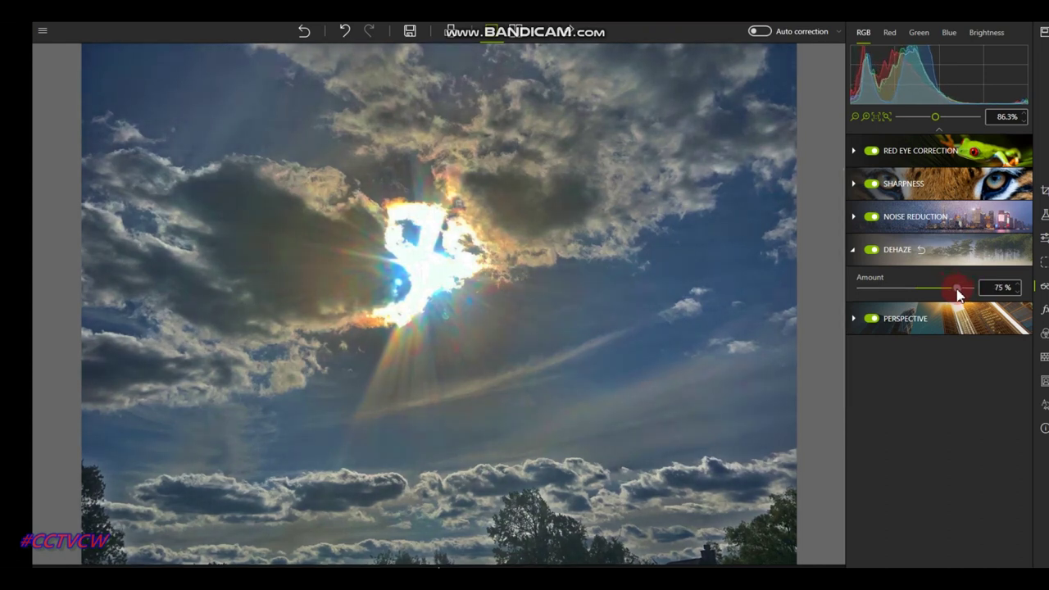
{"action": "scroll", "coordinate": [549, 258], "scroll_direction": "down", "scroll_amount": 2}
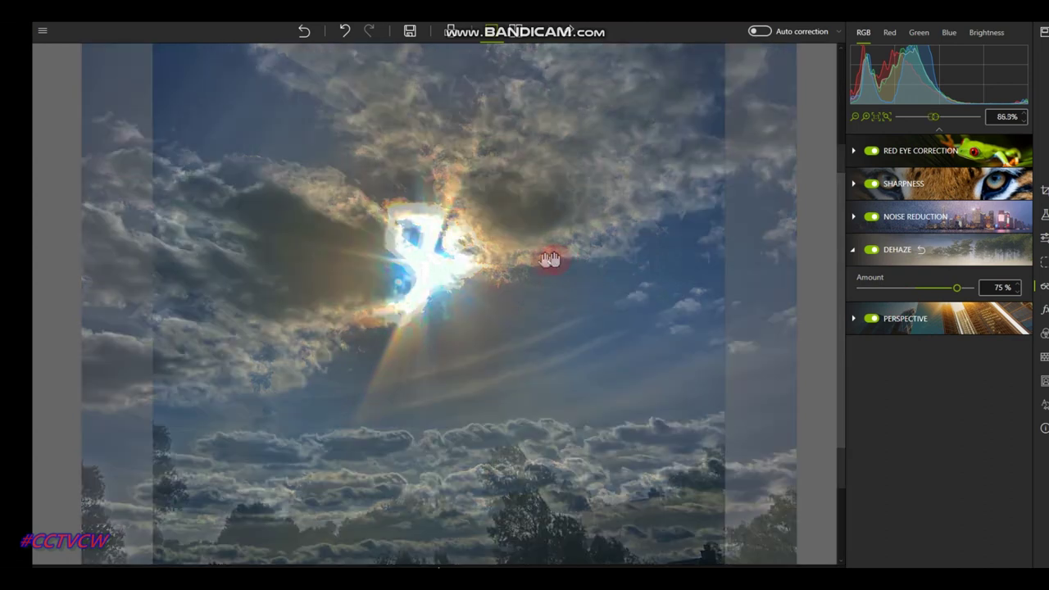
{"action": "scroll", "coordinate": [410, 250], "scroll_direction": "up", "scroll_amount": 7}
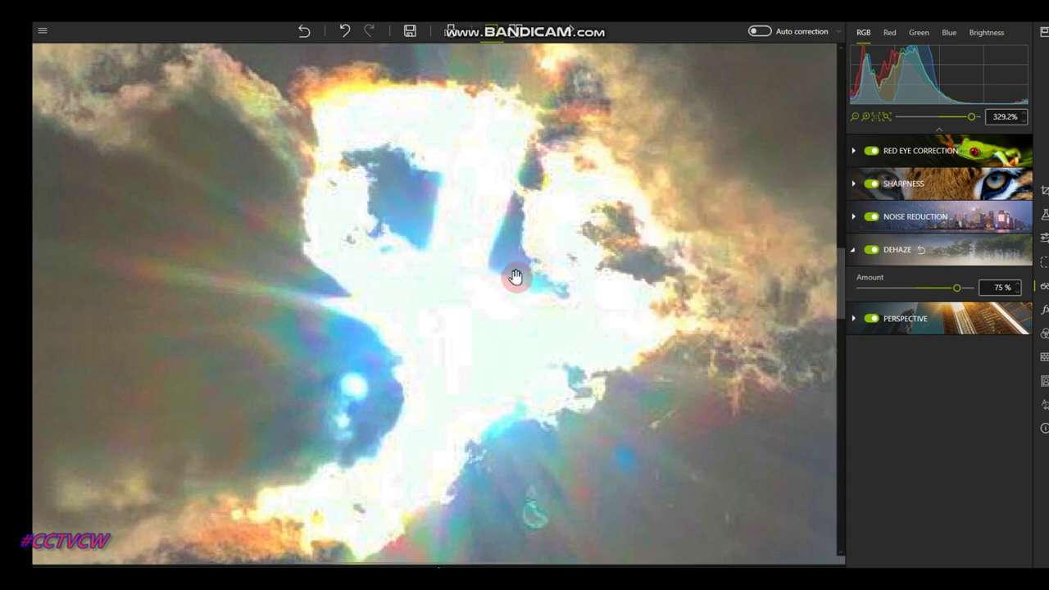
{"action": "scroll", "coordinate": [492, 284], "scroll_direction": "down", "scroll_amount": 5}
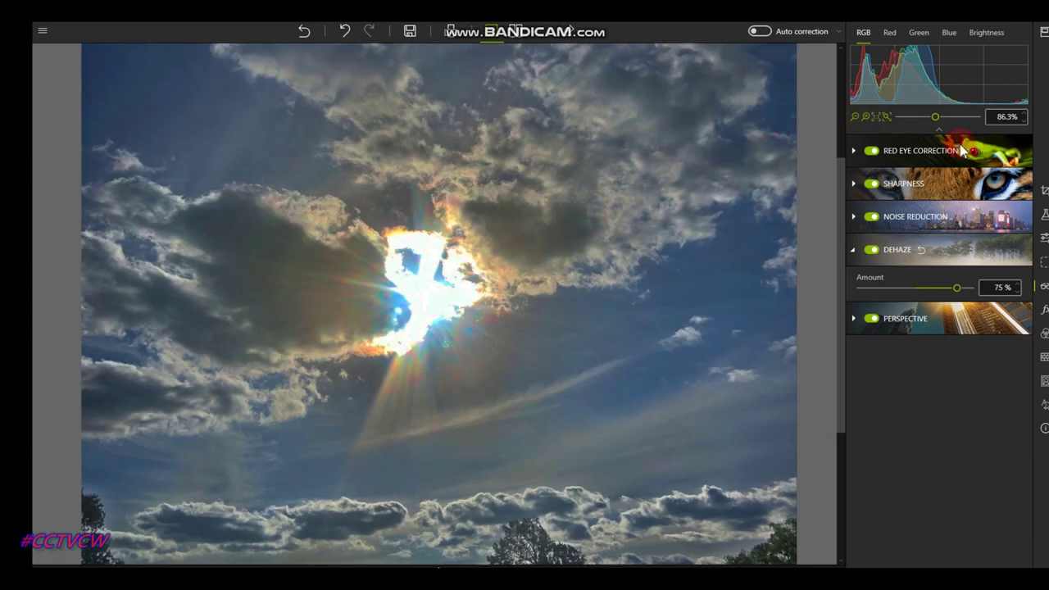
- Crop the street photo with a custom ratio to about 1536 × 1521 px, cutting off the dark street at its lower edge
{"action": "left_click", "coordinate": [1044, 190]}
{"action": "left_click", "coordinate": [940, 197]}
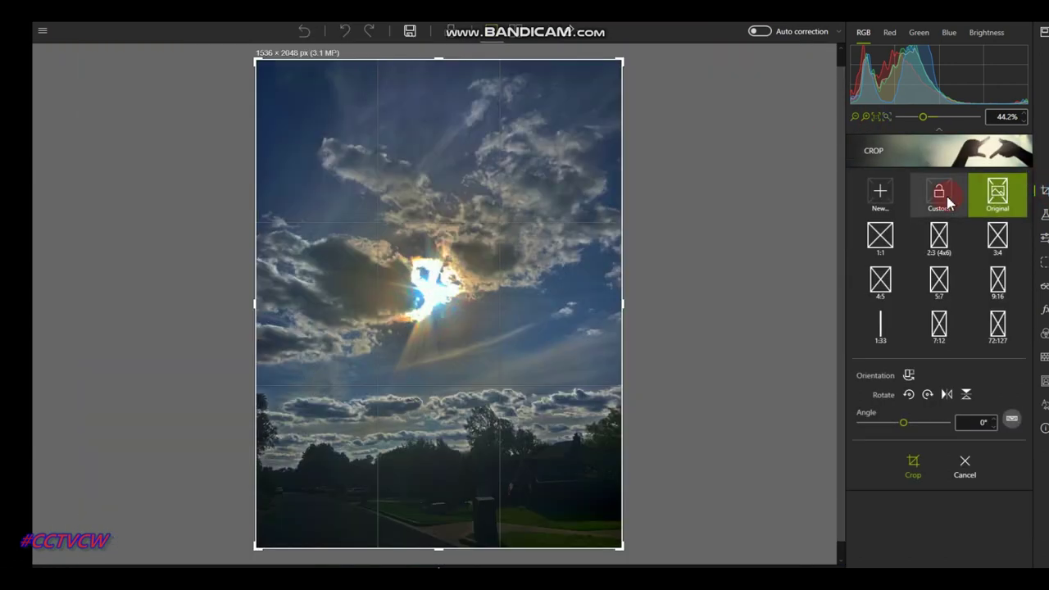
{"action": "left_click_drag", "start_coordinate": [435, 548], "coordinate": [434, 424]}
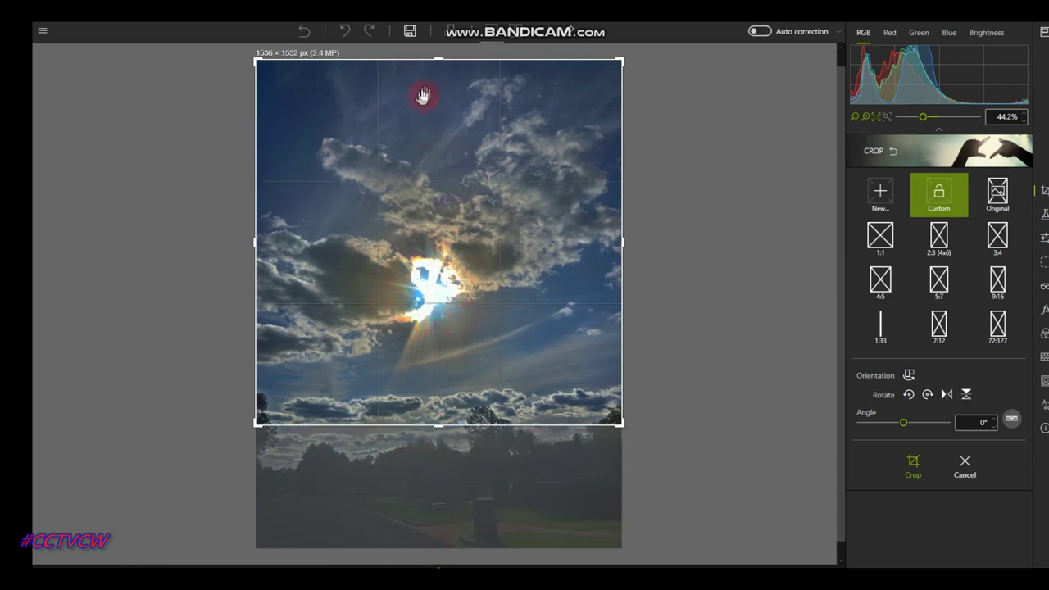
{"action": "left_click_drag", "start_coordinate": [437, 62], "coordinate": [437, 65]}
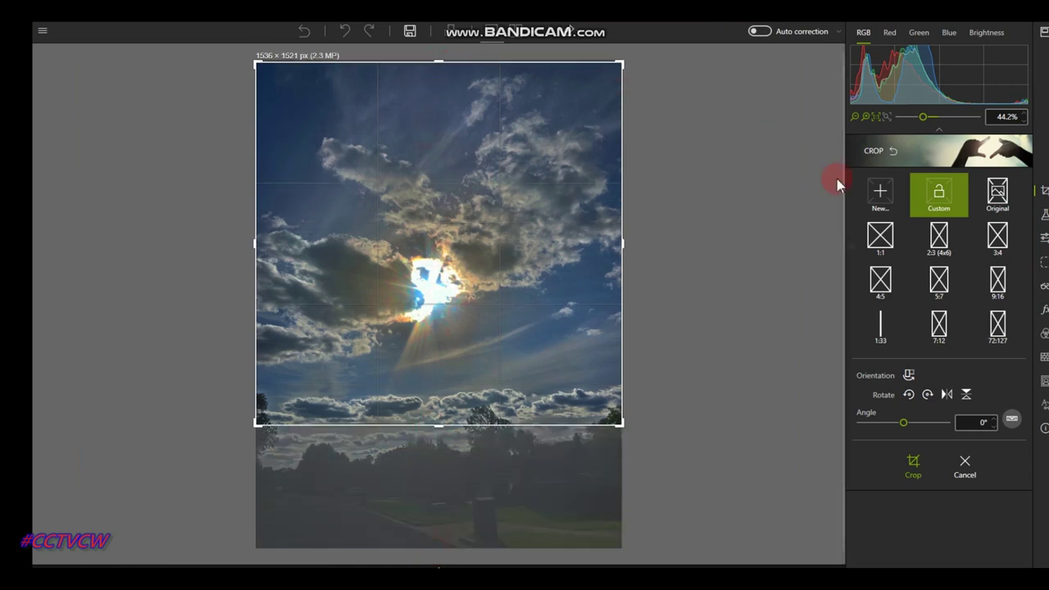
{"action": "left_click", "coordinate": [923, 473]}
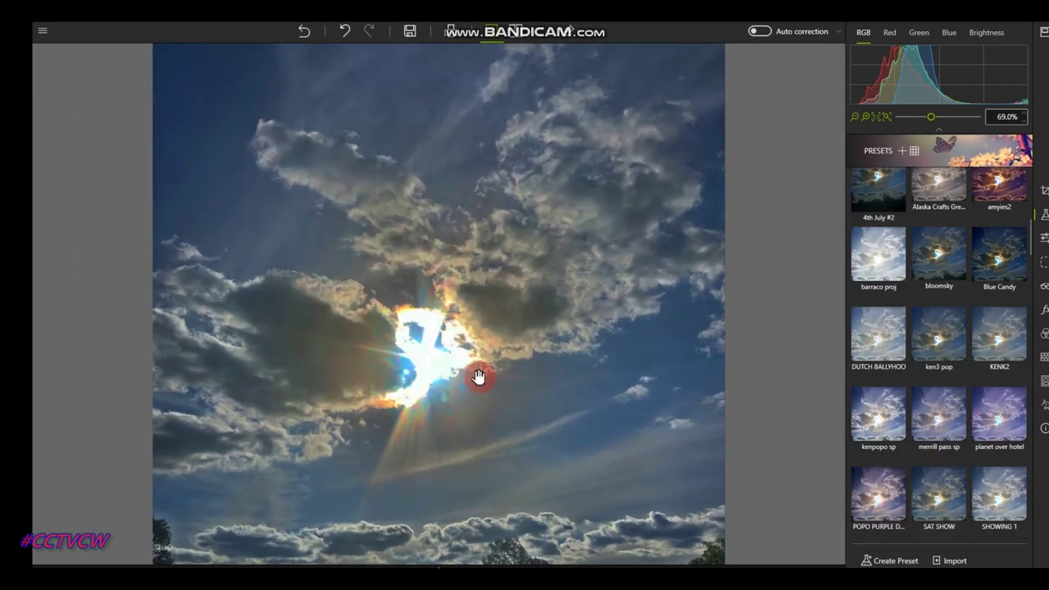
- Apply the bloomsky user preset to the cropped photo and examine the shapes in and around the sun
{"action": "scroll", "coordinate": [478, 377], "scroll_direction": "up", "scroll_amount": 5}
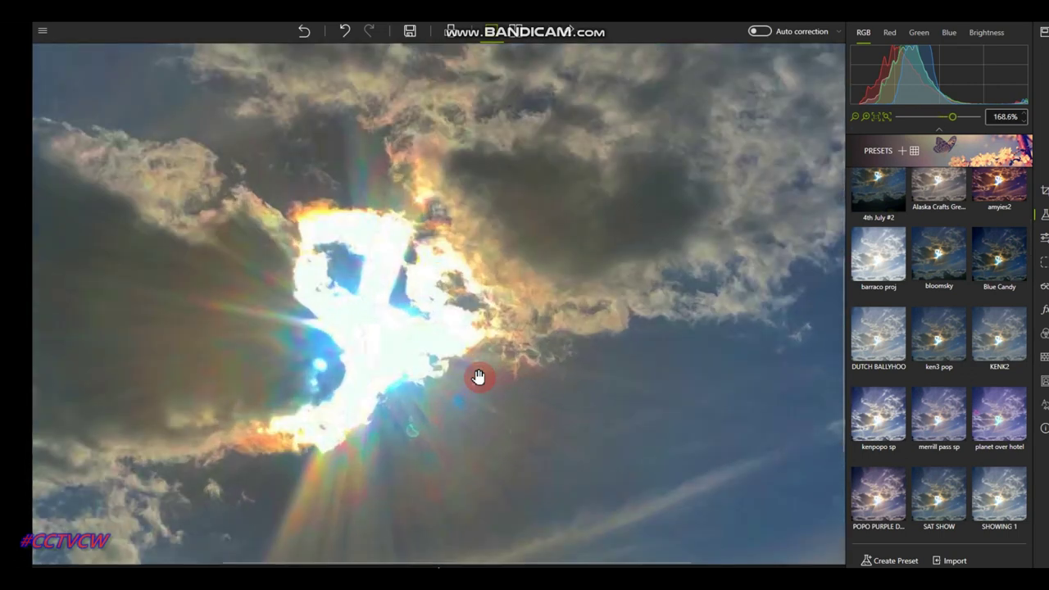
{"action": "scroll", "coordinate": [479, 377], "scroll_direction": "up", "scroll_amount": 1}
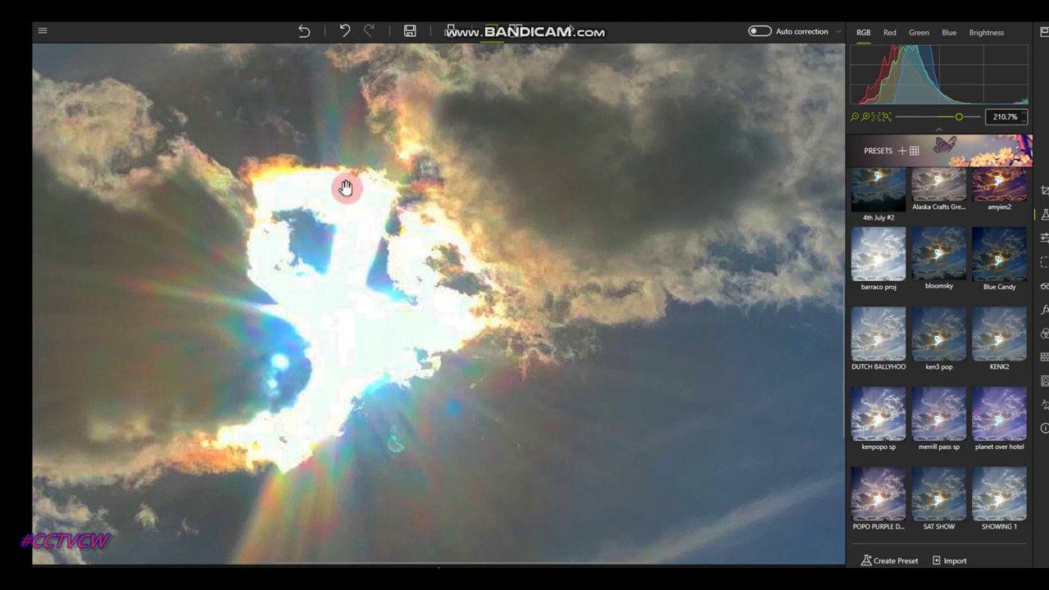
{"action": "scroll", "coordinate": [344, 188], "scroll_direction": "down", "scroll_amount": 1}
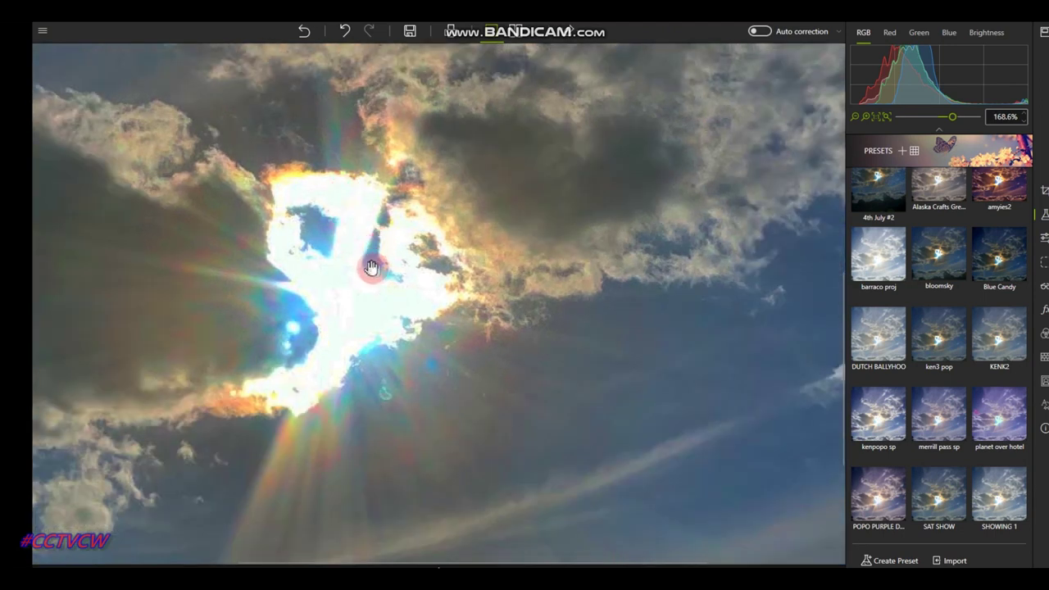
{"action": "scroll", "coordinate": [363, 271], "scroll_direction": "up", "scroll_amount": 4}
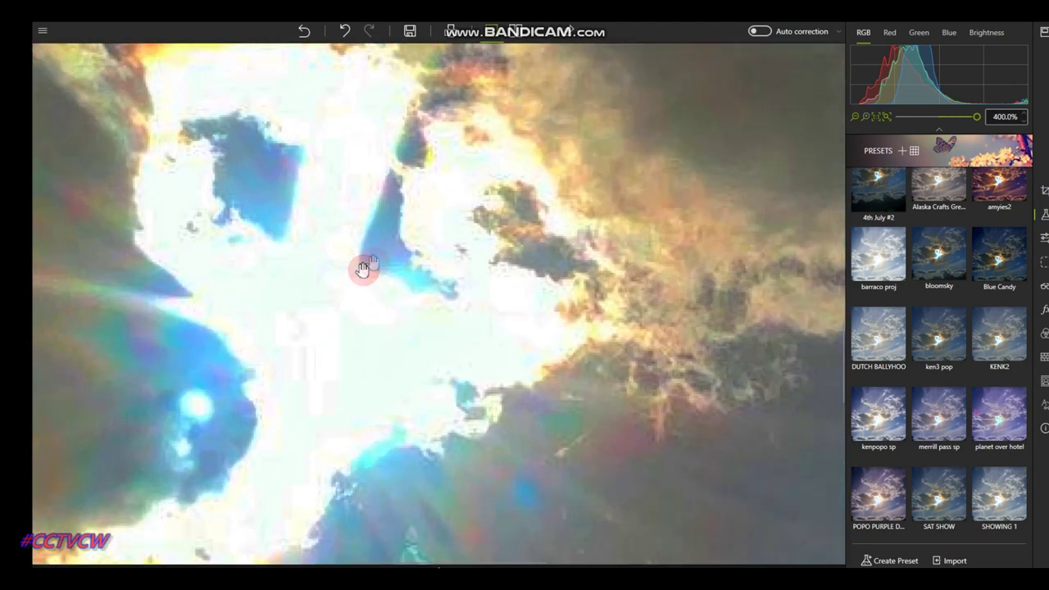
{"action": "left_click", "coordinate": [940, 261]}
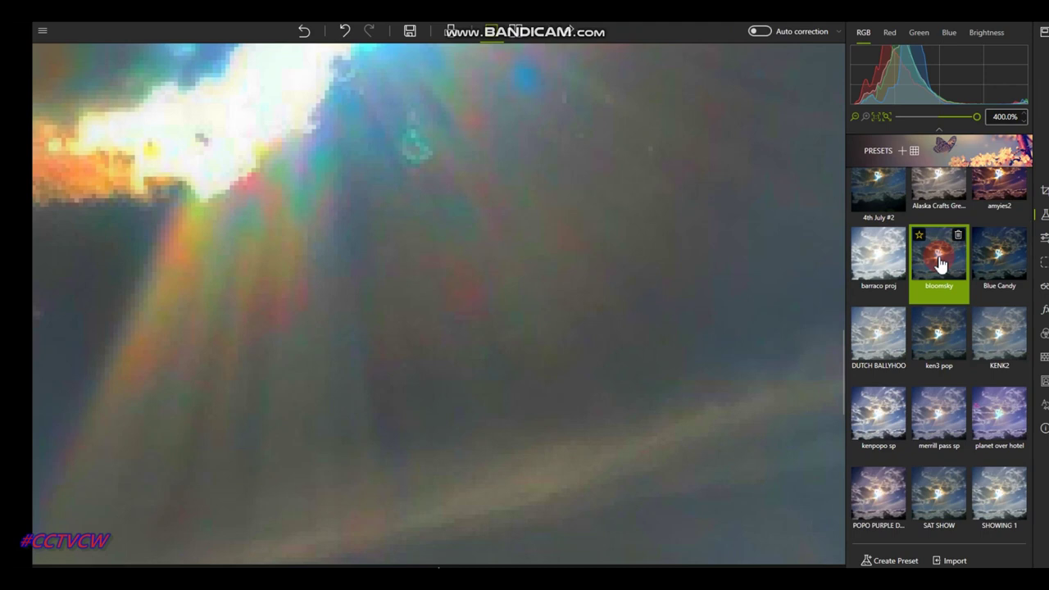
{"action": "scroll", "coordinate": [496, 255], "scroll_direction": "down", "scroll_amount": 8}
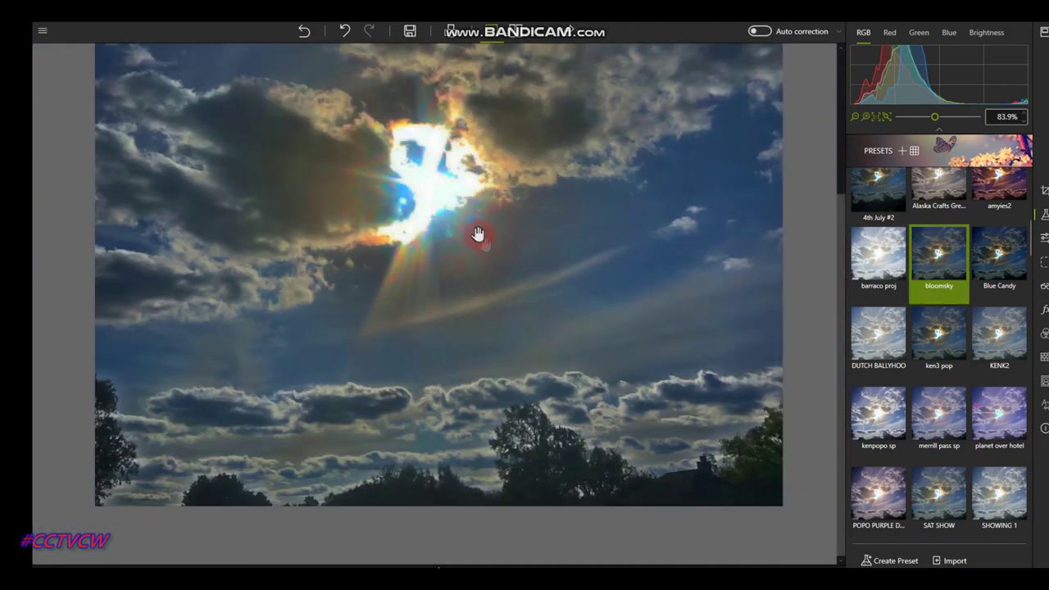
{"action": "scroll", "coordinate": [438, 231], "scroll_direction": "up", "scroll_amount": 8}
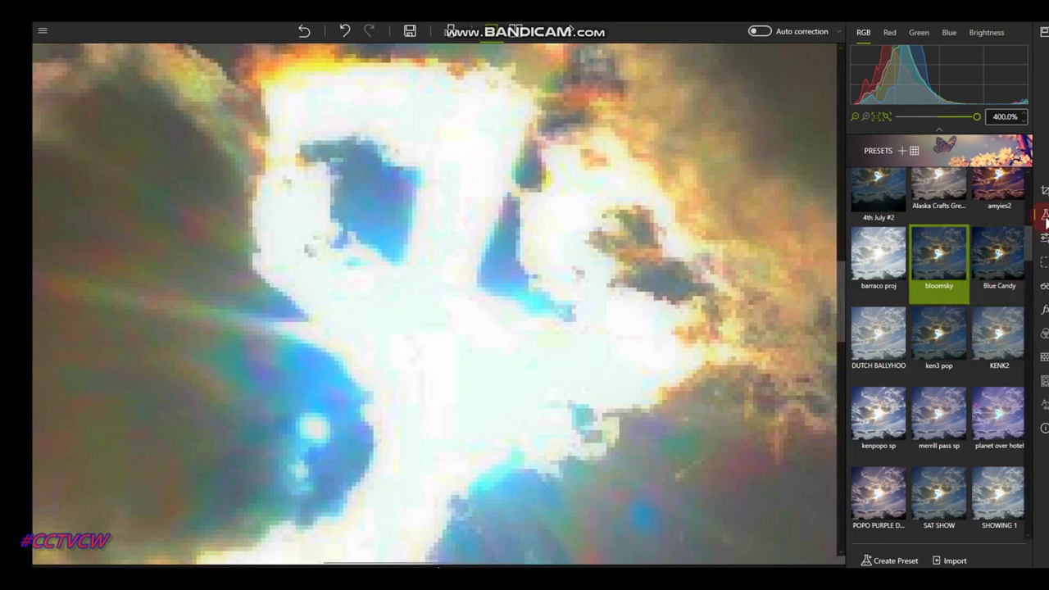
- Try the amyies2 and 2suns2 user presets on the cropped photo and reset all its edits
{"action": "scroll", "coordinate": [996, 352], "scroll_direction": "up", "scroll_amount": 4}
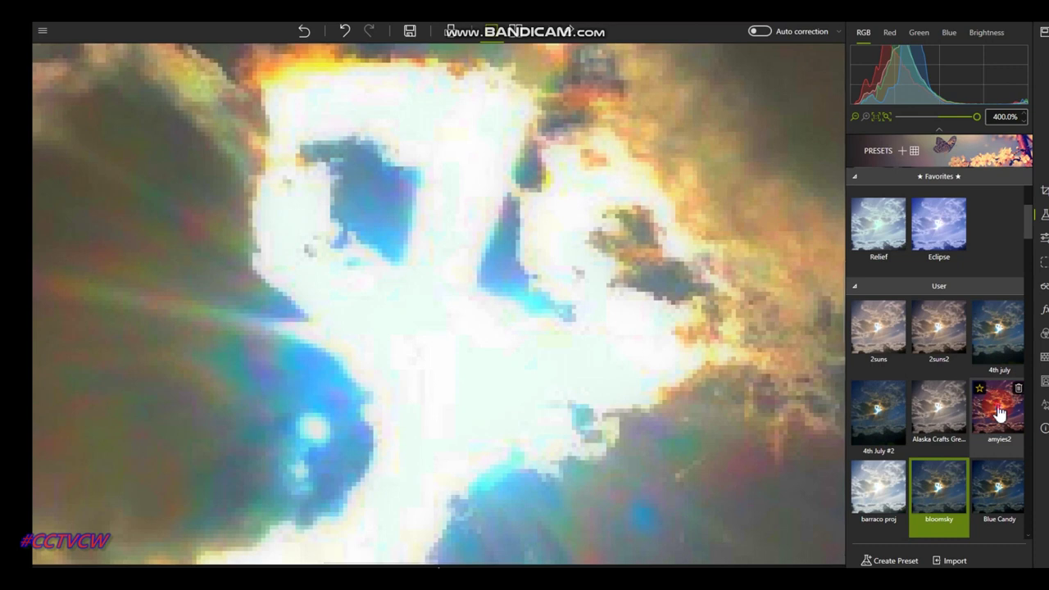
{"action": "left_click", "coordinate": [999, 407]}
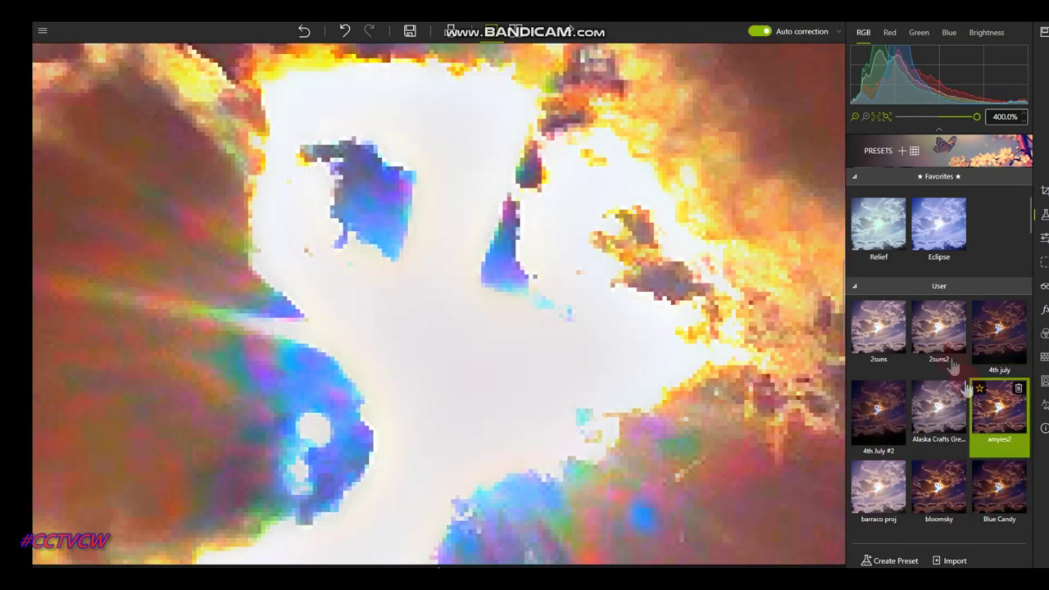
{"action": "left_click", "coordinate": [942, 332]}
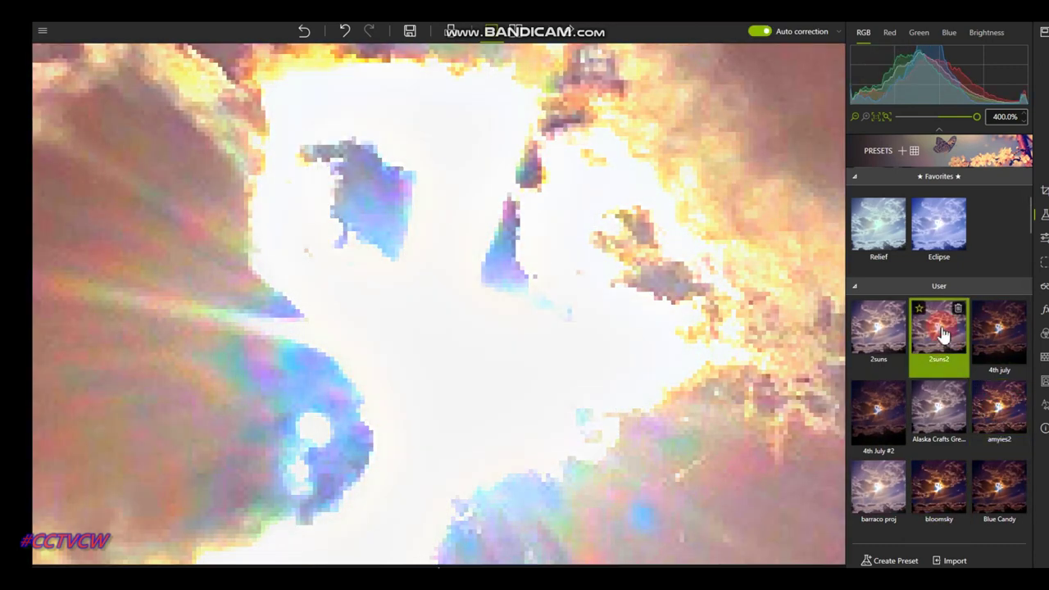
{"action": "left_click", "coordinate": [304, 34]}
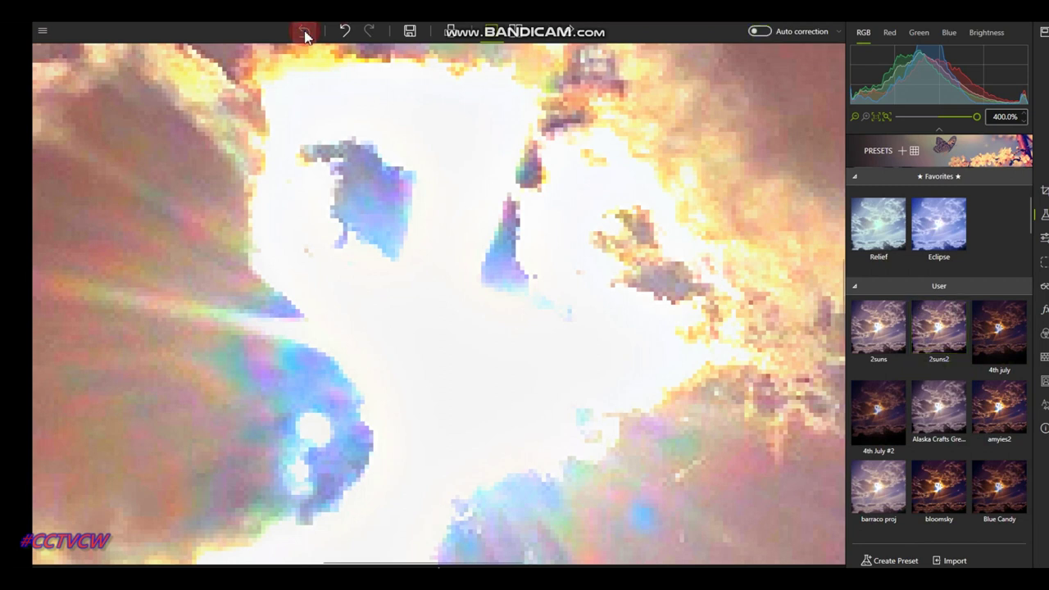
- Apply the 2suns2 user preset to the uncropped street photo and inspect the bright sun area
{"action": "left_click", "coordinate": [942, 385]}
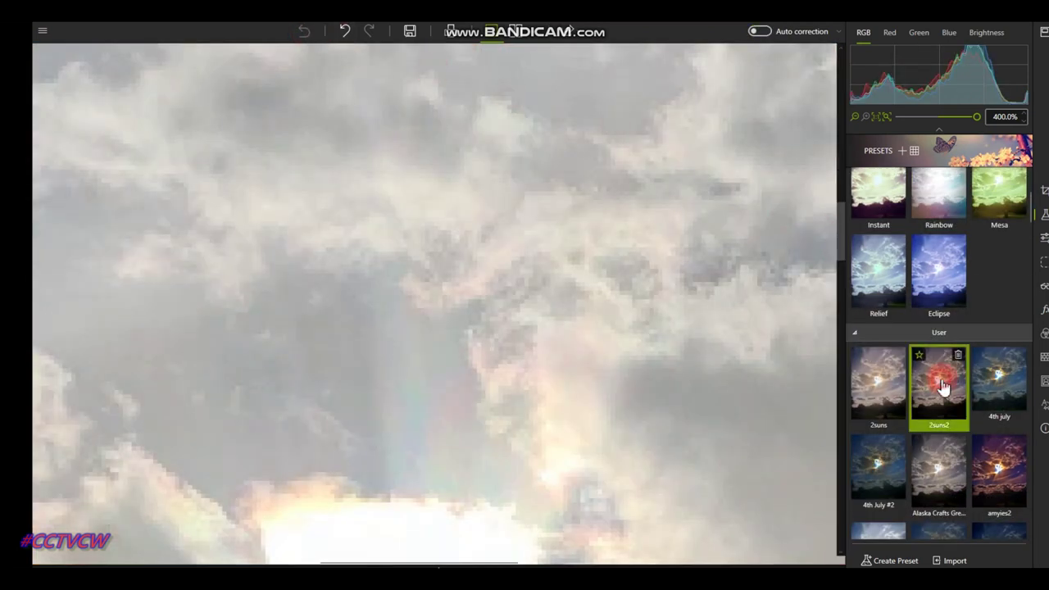
{"action": "scroll", "coordinate": [752, 350], "scroll_direction": "down", "scroll_amount": 3}
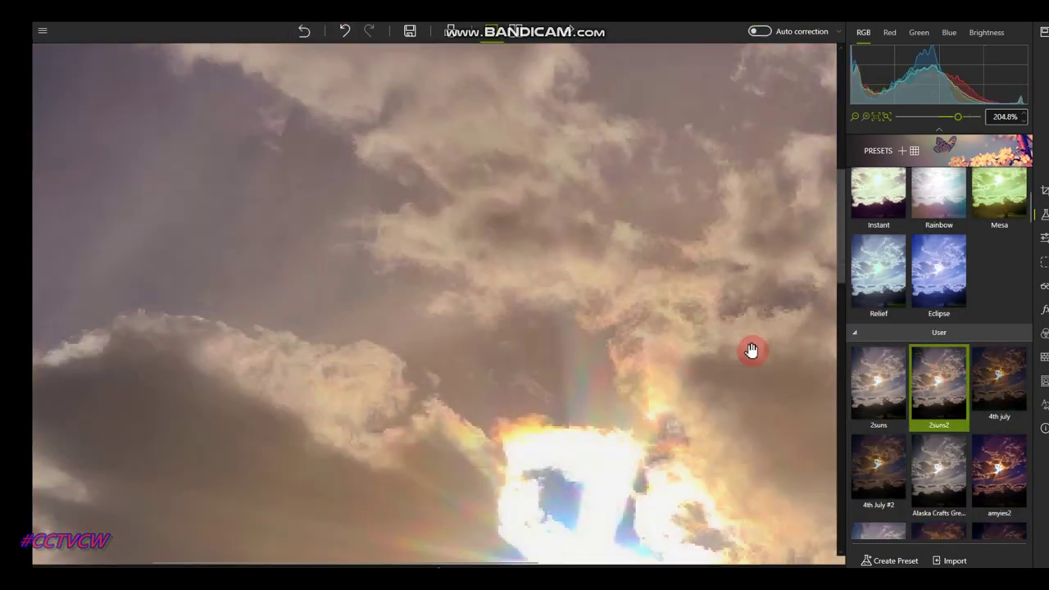
{"action": "scroll", "coordinate": [754, 386], "scroll_direction": "down", "scroll_amount": 2}
{"action": "left_click_drag", "start_coordinate": [757, 412], "coordinate": [555, 216]}
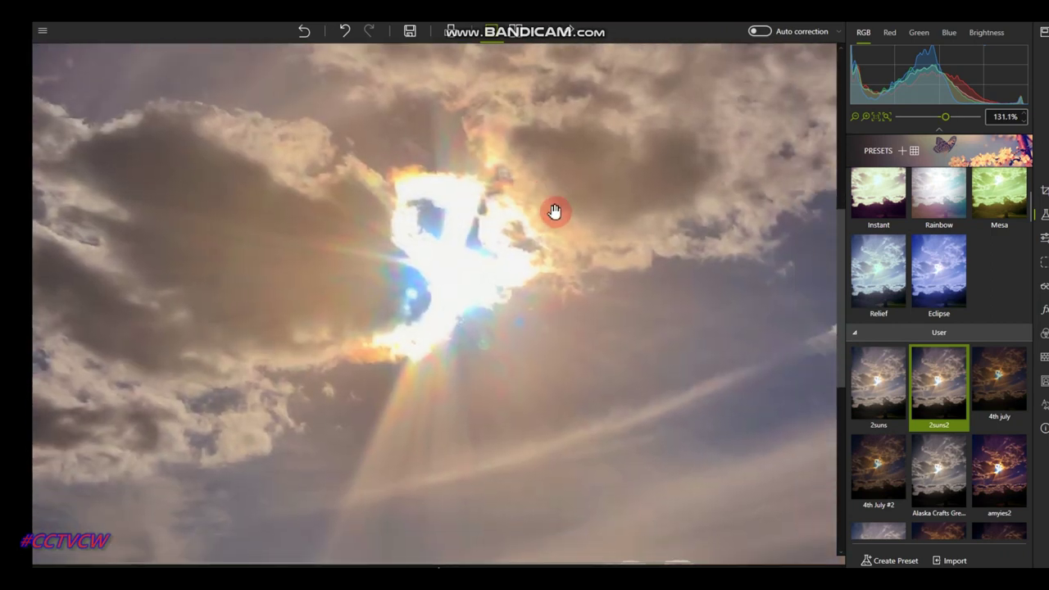
{"action": "scroll", "coordinate": [545, 217], "scroll_direction": "up", "scroll_amount": 4}
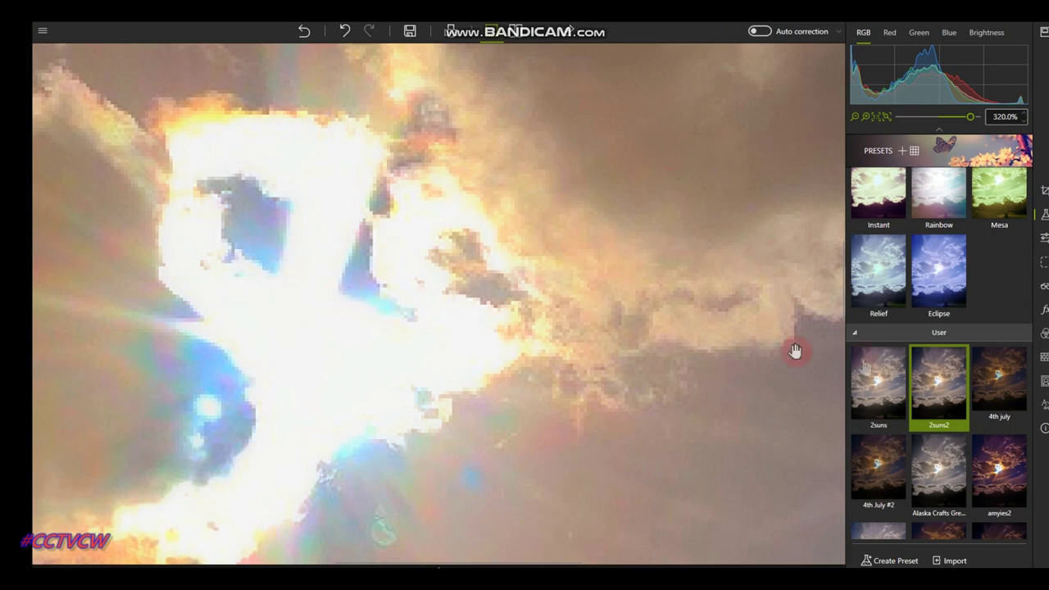
- Add the amyies2 and bloomsky user presets, compare the whole sky with the sun, and reset the photo to its original
{"action": "scroll", "coordinate": [967, 402], "scroll_direction": "down", "scroll_amount": 1}
{"action": "left_click", "coordinate": [1001, 409]}
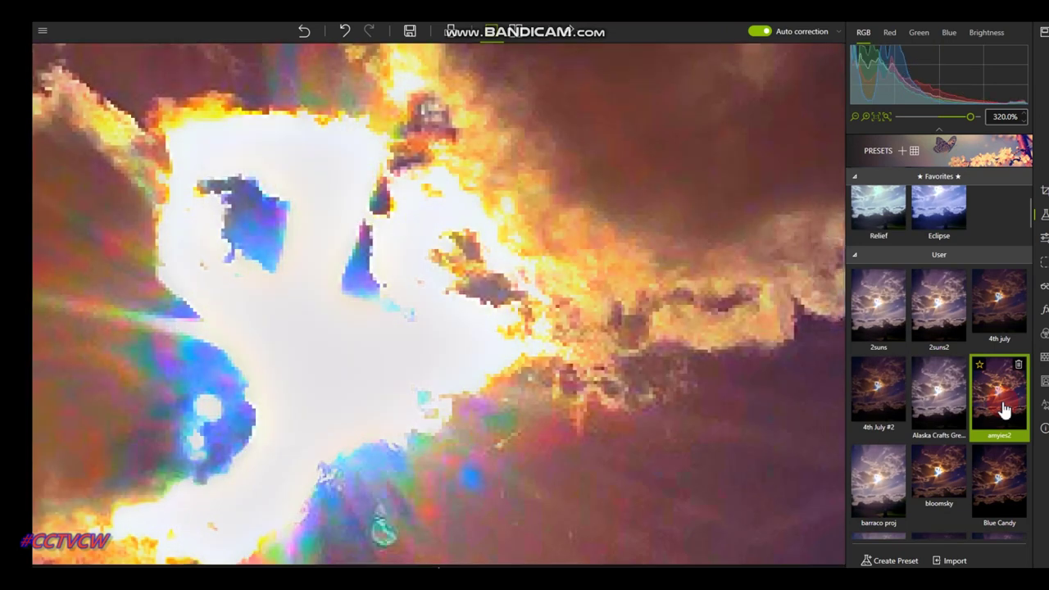
{"action": "left_click", "coordinate": [951, 482]}
{"action": "scroll", "coordinate": [564, 364], "scroll_direction": "down", "scroll_amount": 2}
{"action": "scroll", "coordinate": [550, 346], "scroll_direction": "down", "scroll_amount": 4}
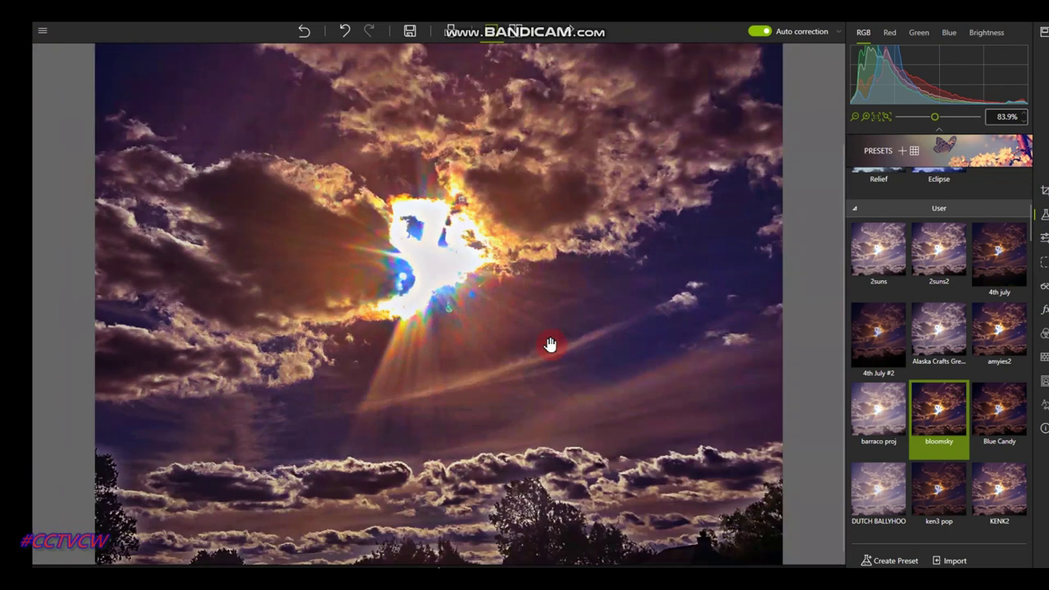
{"action": "scroll", "coordinate": [550, 345], "scroll_direction": "down", "scroll_amount": 1}
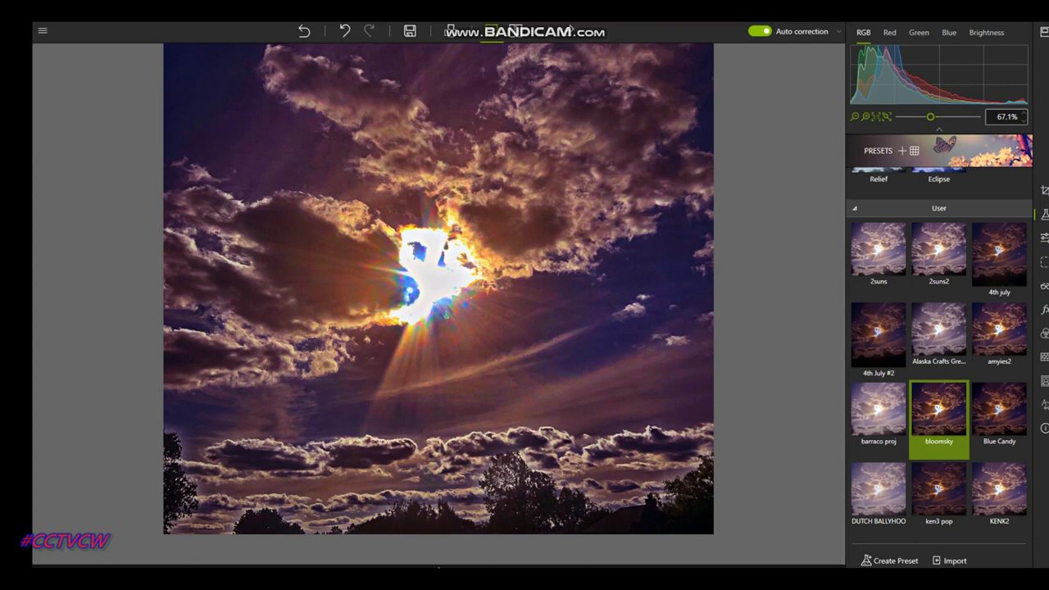
{"action": "scroll", "coordinate": [438, 230], "scroll_direction": "up", "scroll_amount": 1}
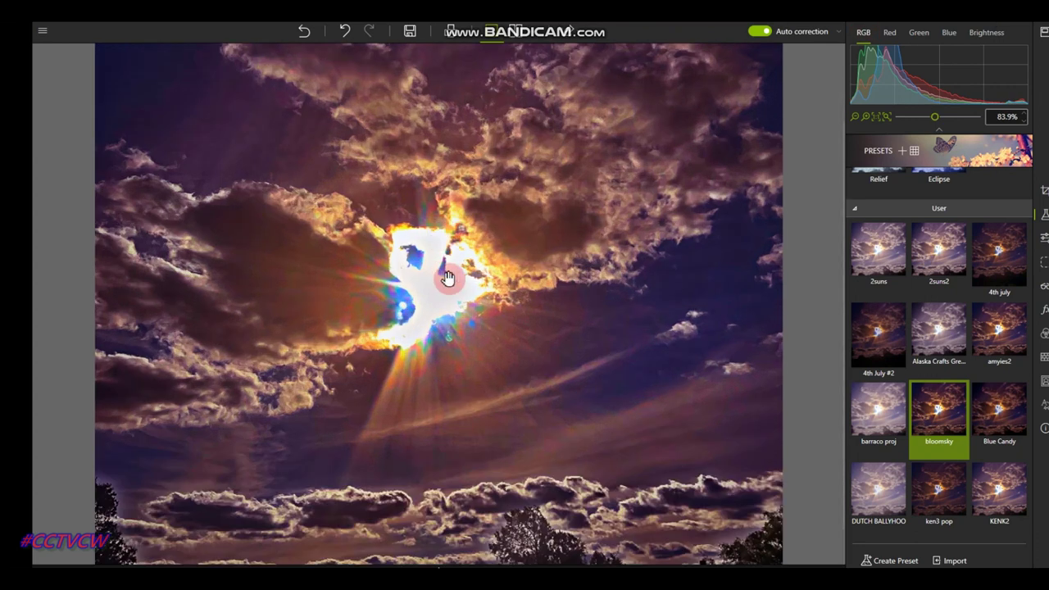
{"action": "left_click", "coordinate": [304, 33]}
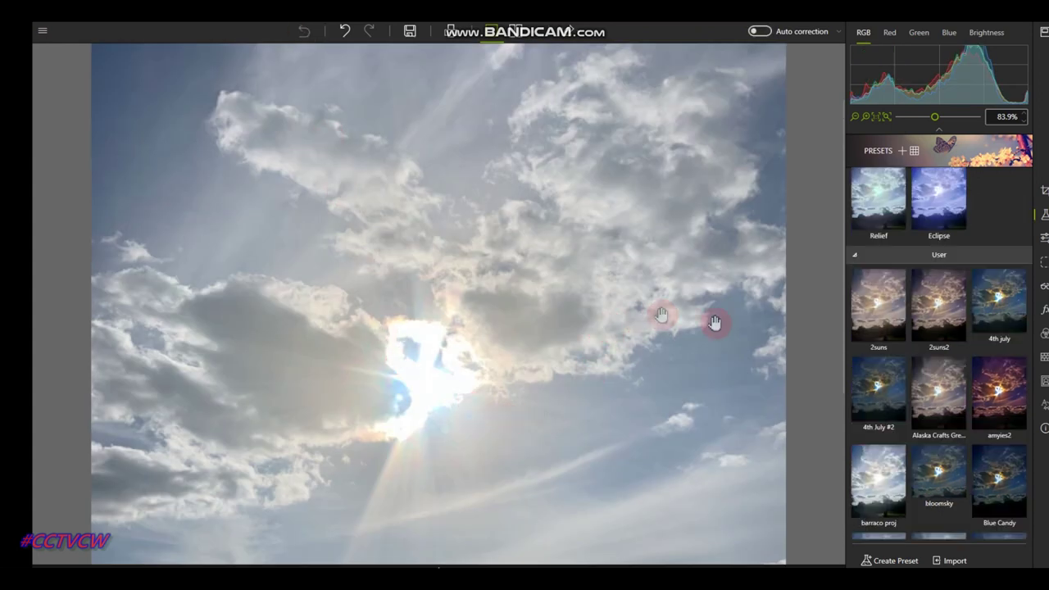
- Apply the 2suns user preset to the original street photo and view the whole picture
{"action": "left_click", "coordinate": [892, 313]}
{"action": "scroll", "coordinate": [616, 305], "scroll_direction": "down", "scroll_amount": 3}
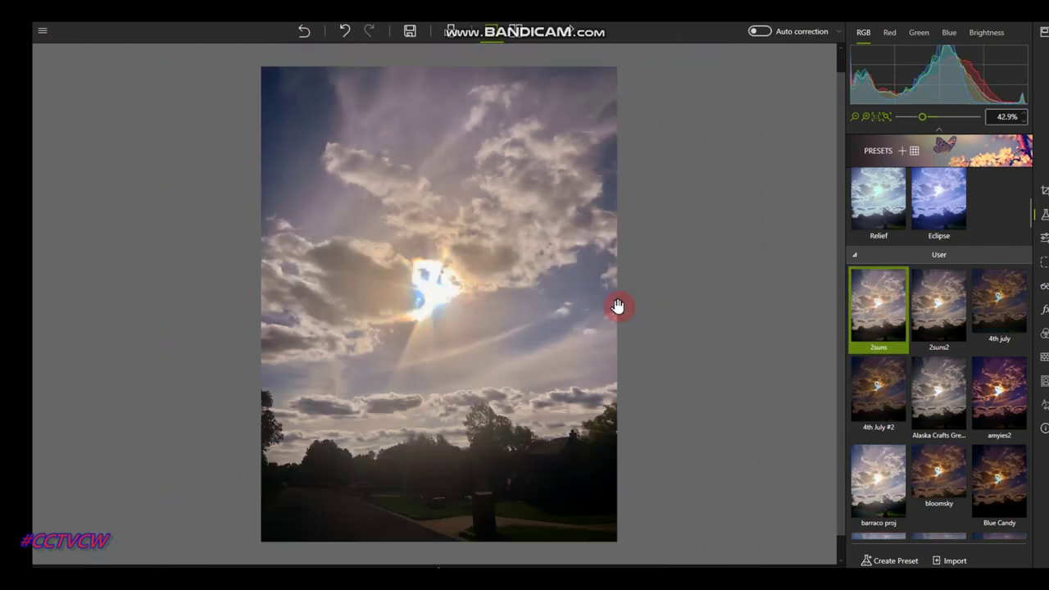
{"action": "scroll", "coordinate": [617, 306], "scroll_direction": "up", "scroll_amount": 1}
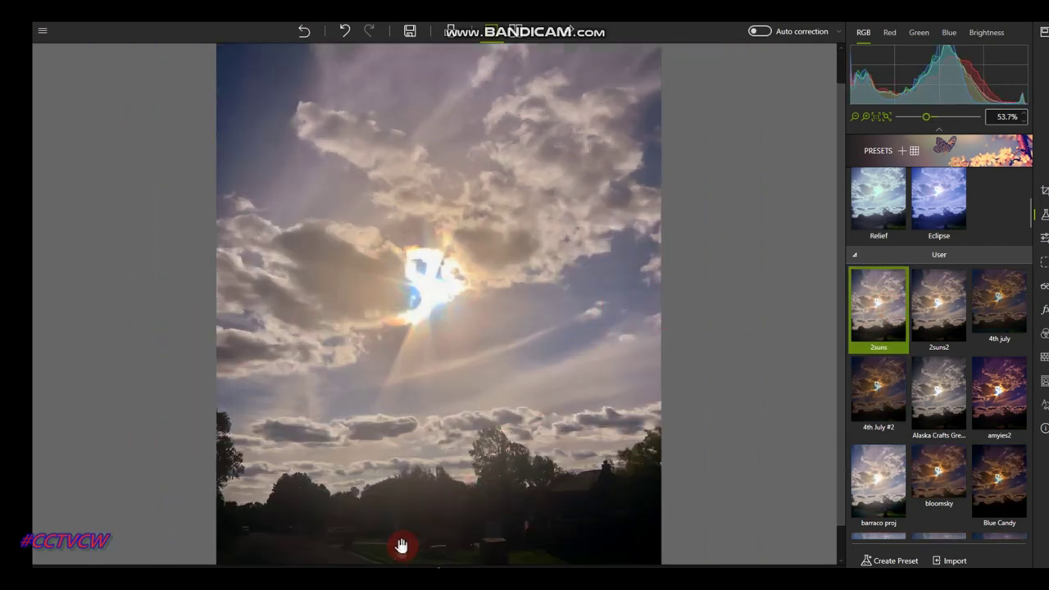
- Open the phone screenshot of the dark cloud post from the blue kachina folder and inspect the cloud up close
{"action": "mouse_move", "coordinate": [443, 564]}
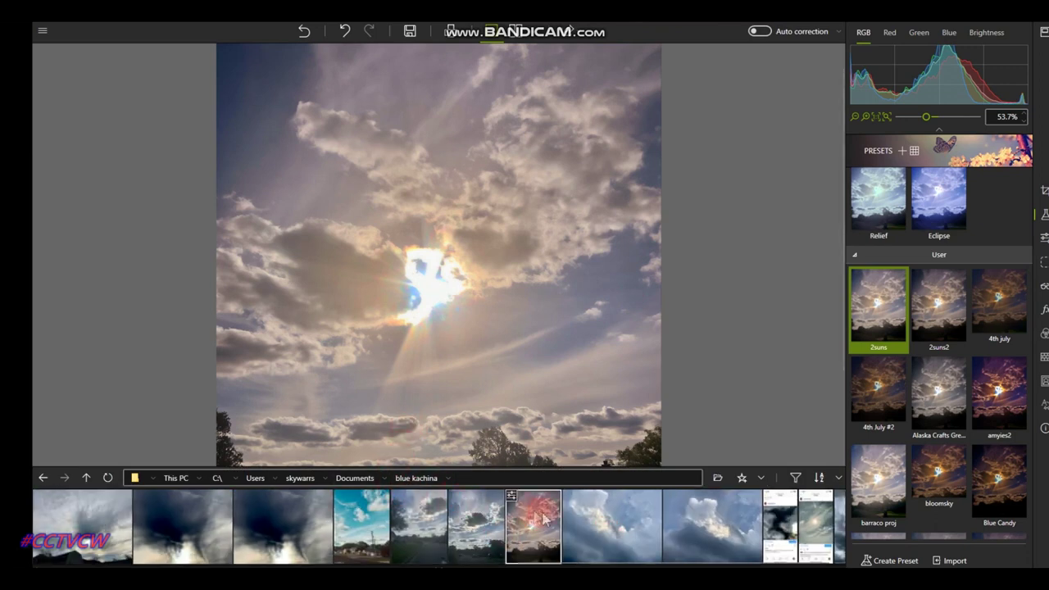
{"action": "scroll", "coordinate": [614, 529], "scroll_direction": "down", "scroll_amount": 1}
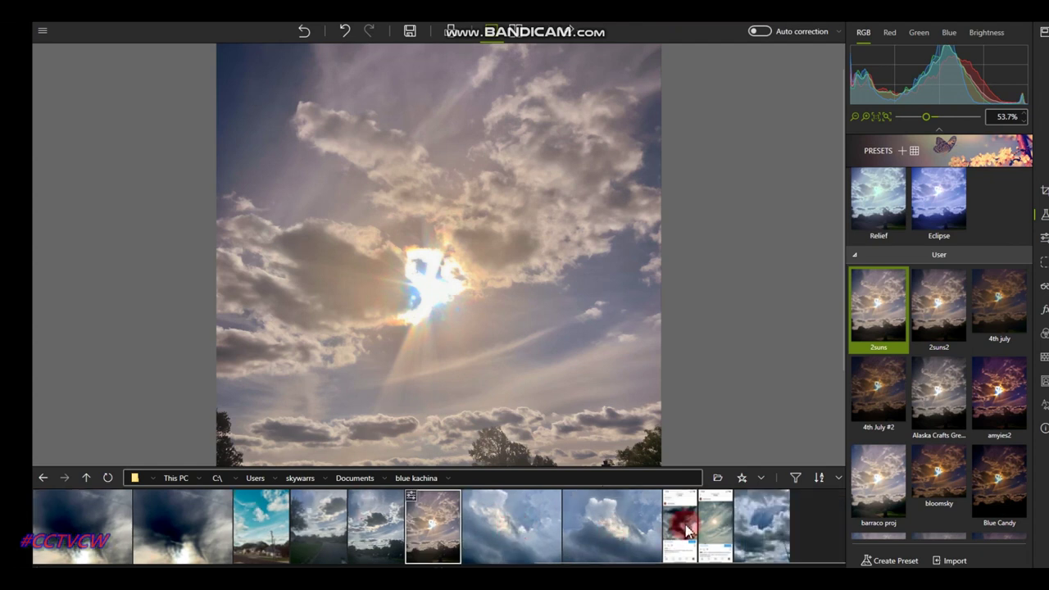
{"action": "left_click", "coordinate": [687, 531]}
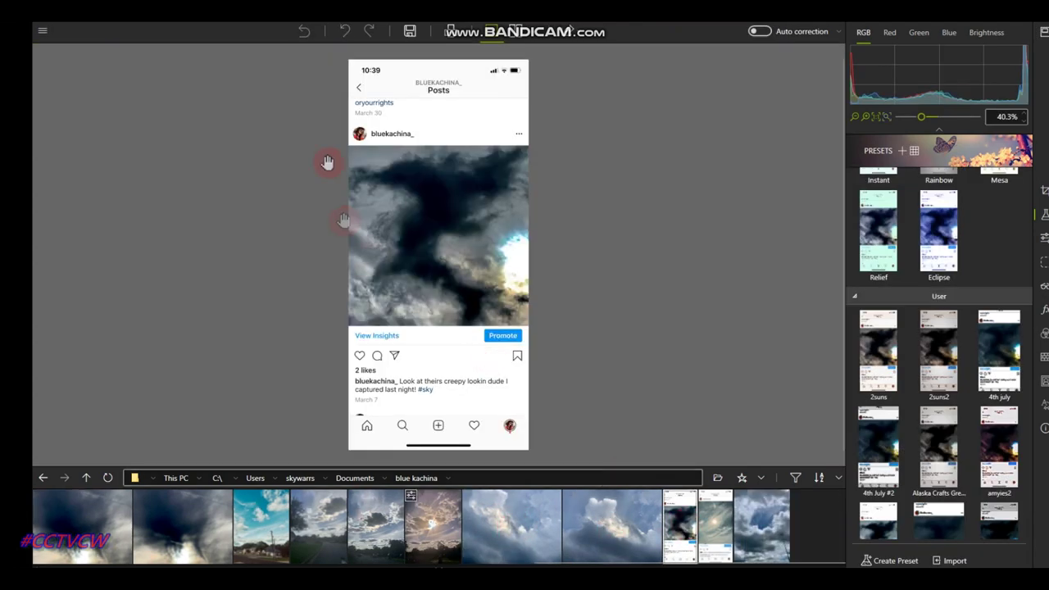
{"action": "scroll", "coordinate": [380, 175], "scroll_direction": "up", "scroll_amount": 2}
{"action": "scroll", "coordinate": [380, 176], "scroll_direction": "up", "scroll_amount": 2}
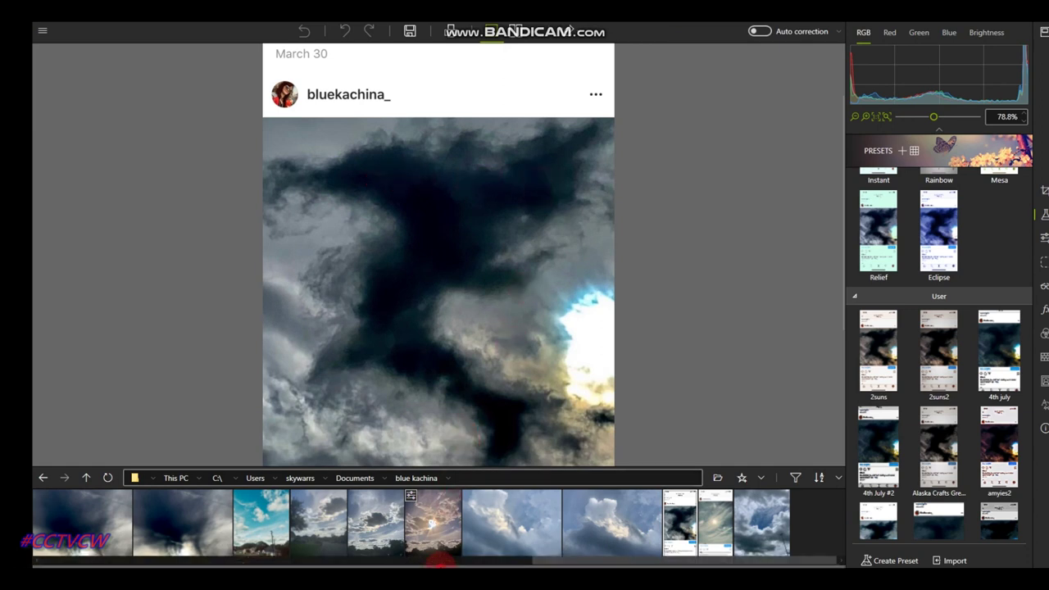
- Apply the 2suns and 2suns2 user presets to the dark cloud screenshot and inspect the cloud up close
{"action": "left_click", "coordinate": [437, 563]}
{"action": "scroll", "coordinate": [509, 433], "scroll_direction": "up", "scroll_amount": 5}
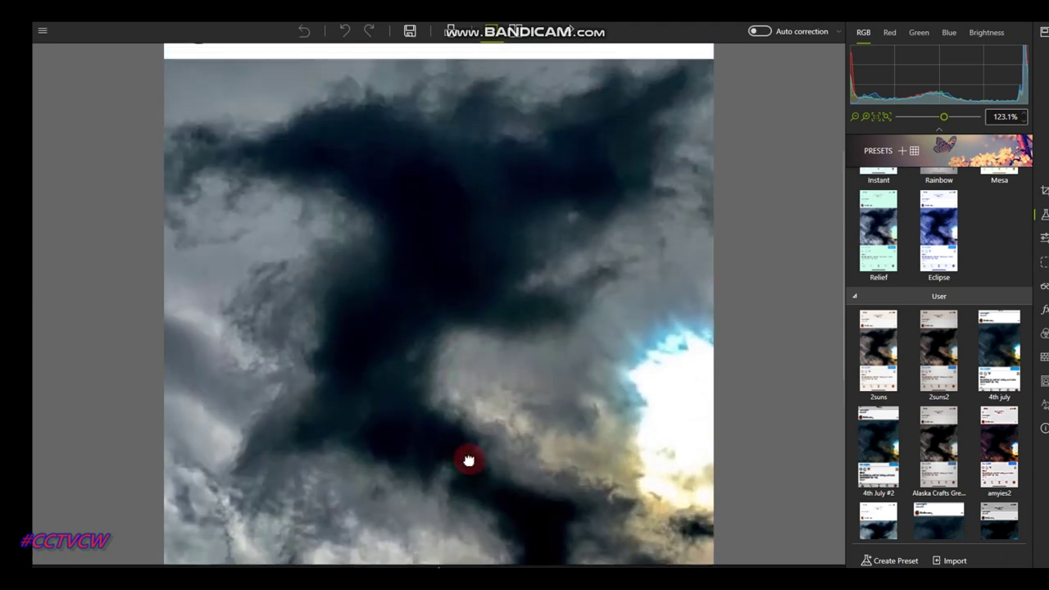
{"action": "left_click_drag", "start_coordinate": [468, 461], "coordinate": [466, 430]}
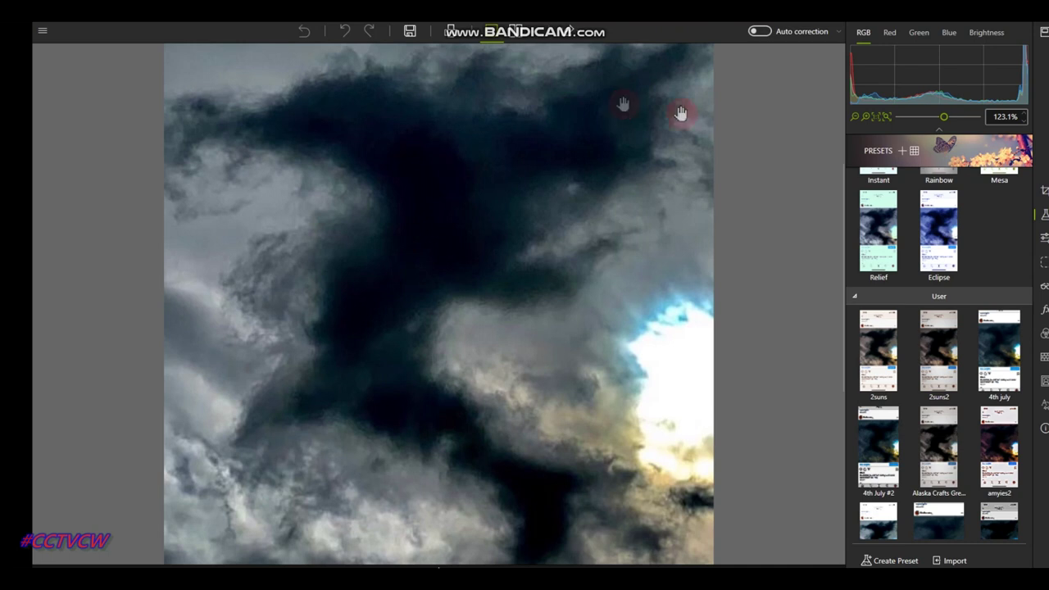
{"action": "left_click", "coordinate": [874, 368]}
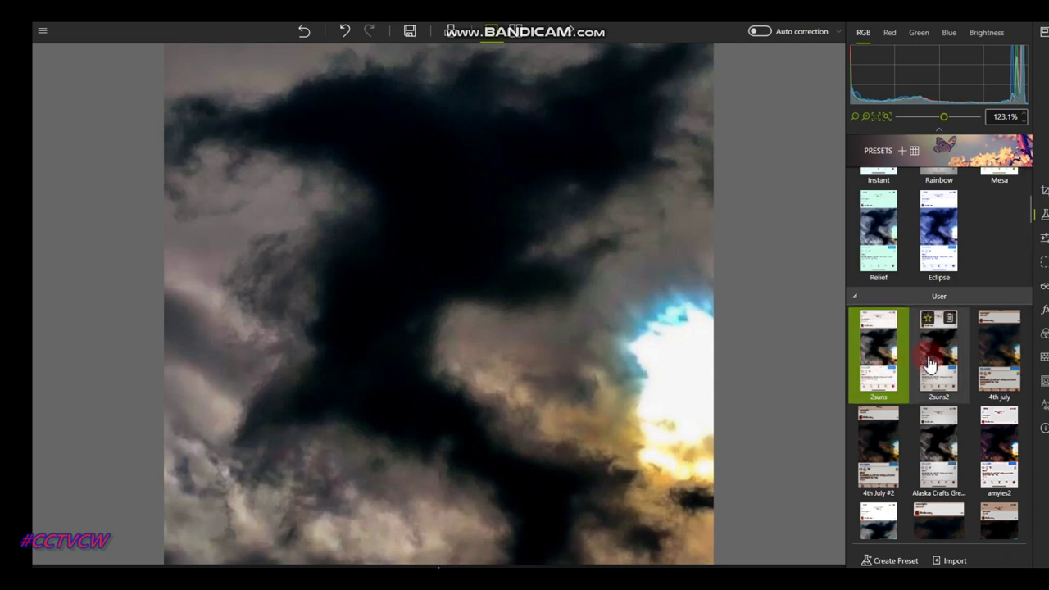
{"action": "left_click", "coordinate": [930, 365]}
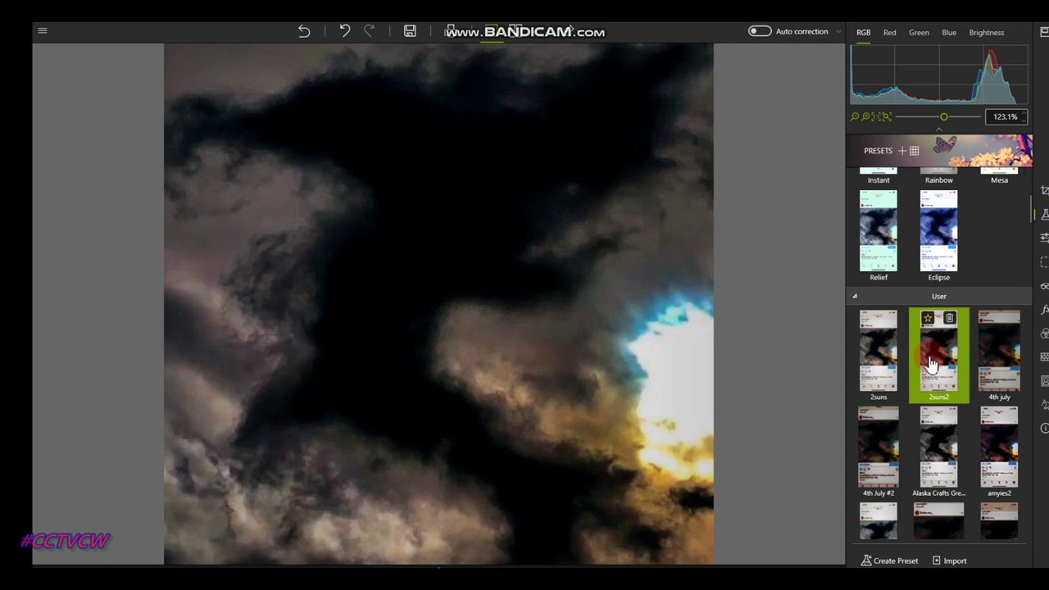
{"action": "scroll", "coordinate": [660, 347], "scroll_direction": "down", "scroll_amount": 3}
{"action": "scroll", "coordinate": [487, 332], "scroll_direction": "up", "scroll_amount": 2}
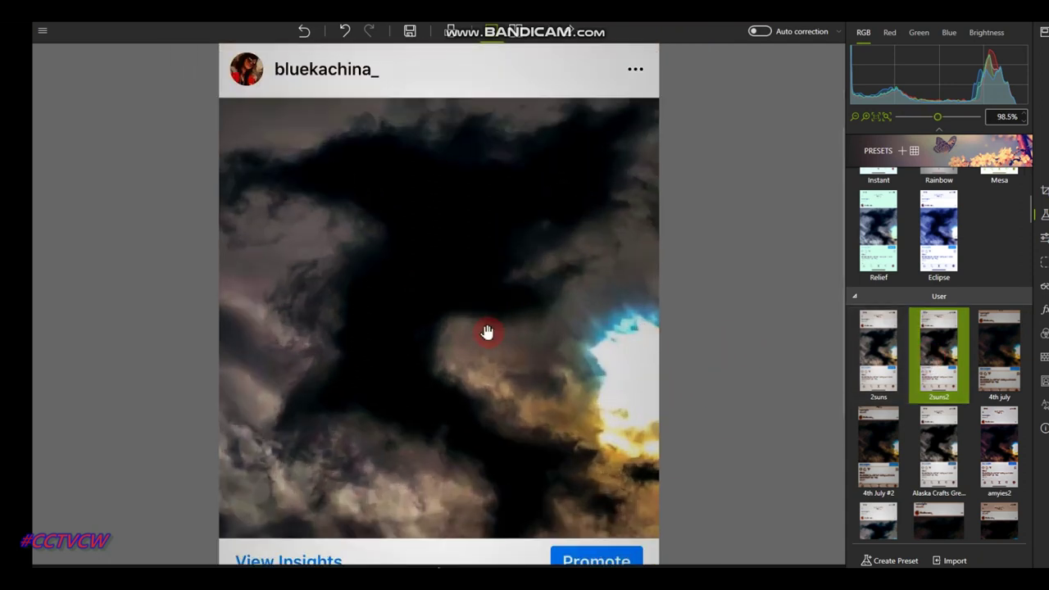
{"action": "scroll", "coordinate": [487, 333], "scroll_direction": "up", "scroll_amount": 2}
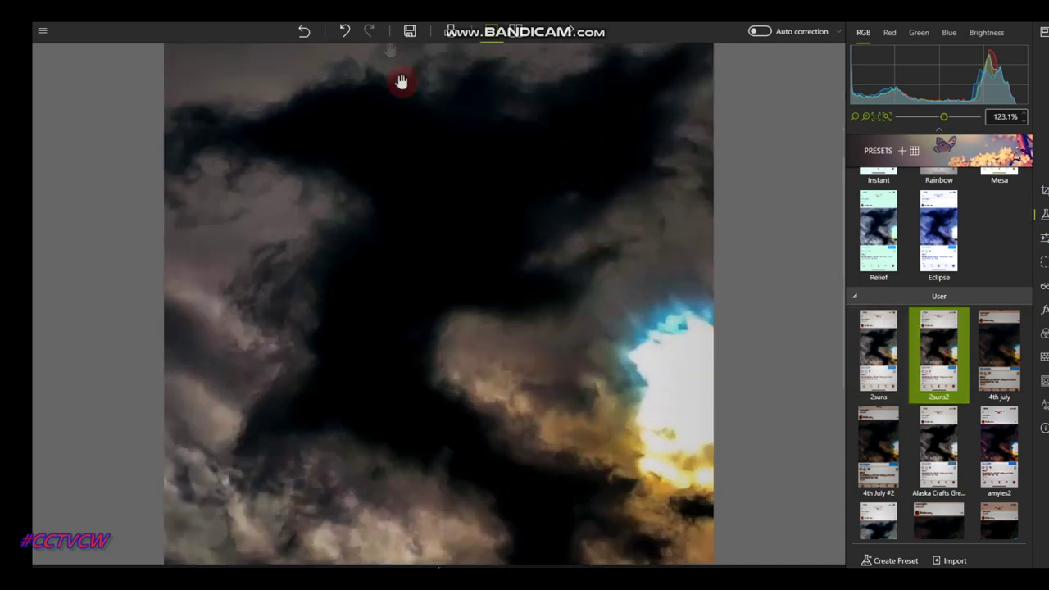
- Save the edited screenshot as IMG_5838_InPixio.jpg in the New folder inside Gil, and review the whole post
{"action": "left_click", "coordinate": [407, 31]}
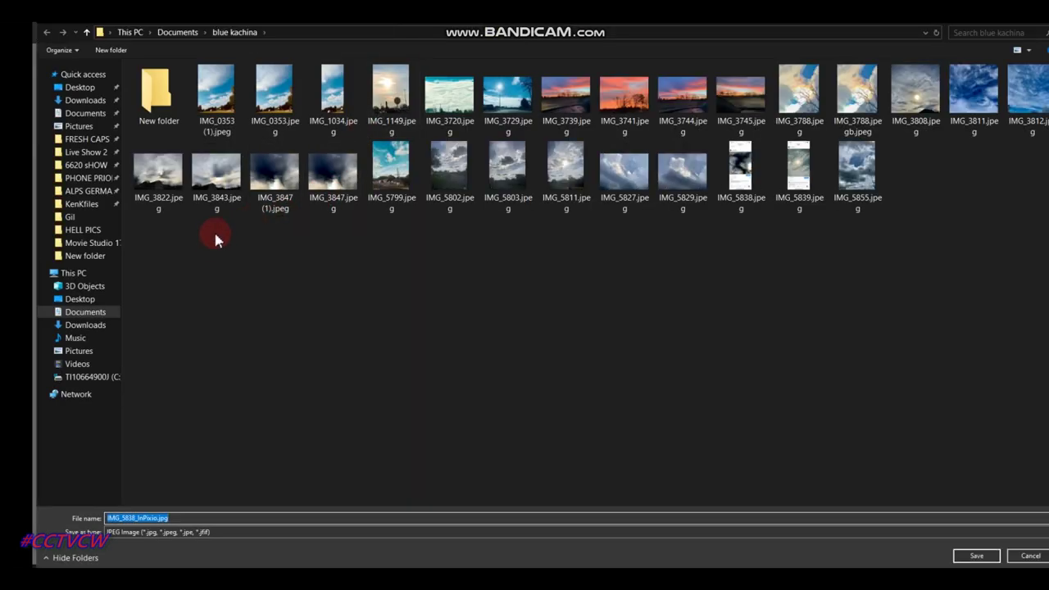
{"action": "left_click", "coordinate": [70, 217]}
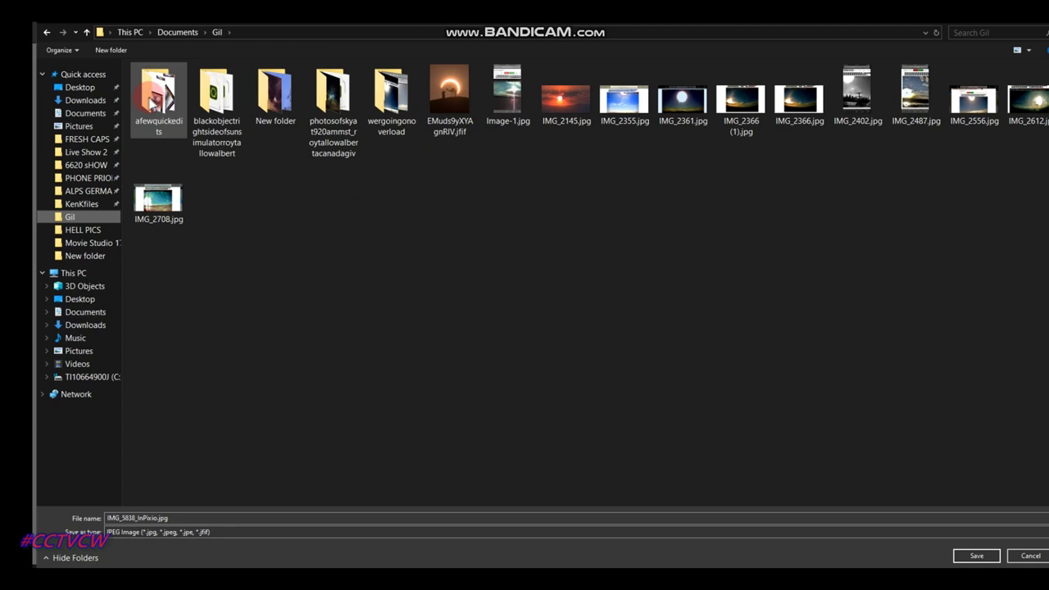
{"action": "double_click", "coordinate": [281, 97]}
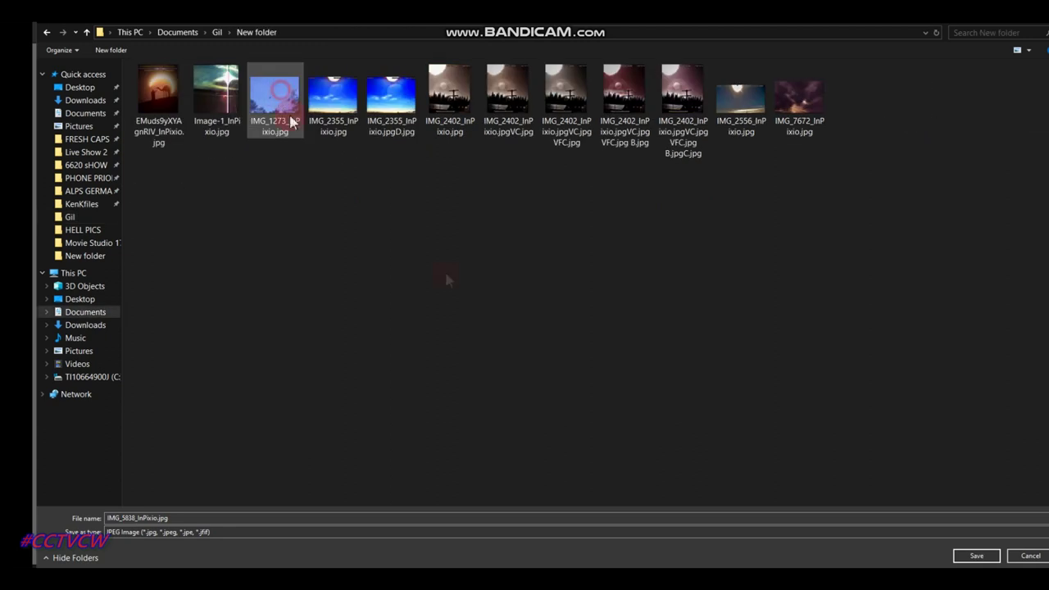
{"action": "left_click", "coordinate": [977, 557]}
{"action": "left_click", "coordinate": [560, 468]}
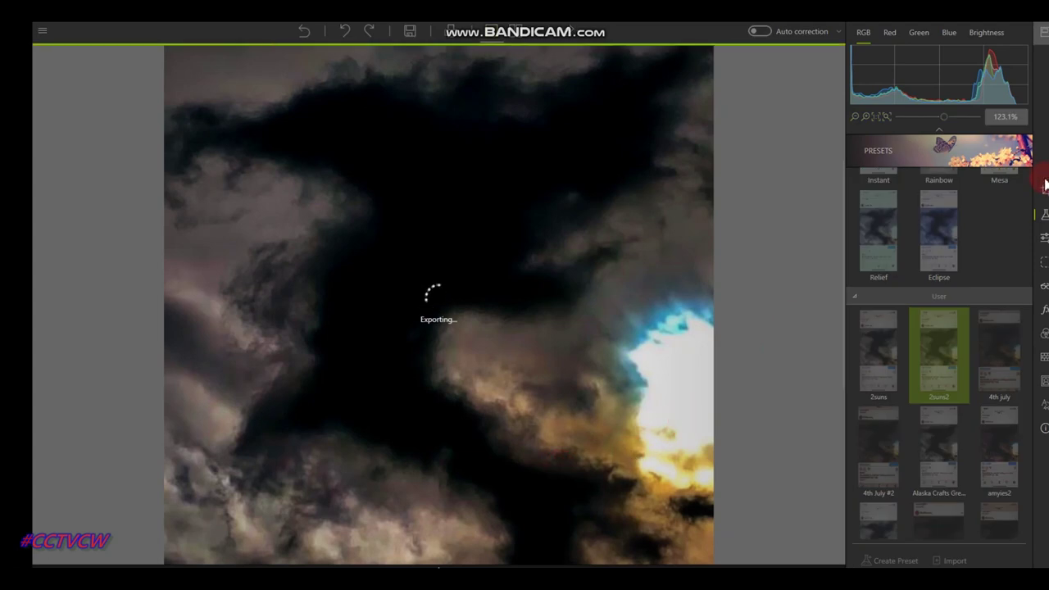
{"action": "scroll", "coordinate": [585, 321], "scroll_direction": "down", "scroll_amount": 3}
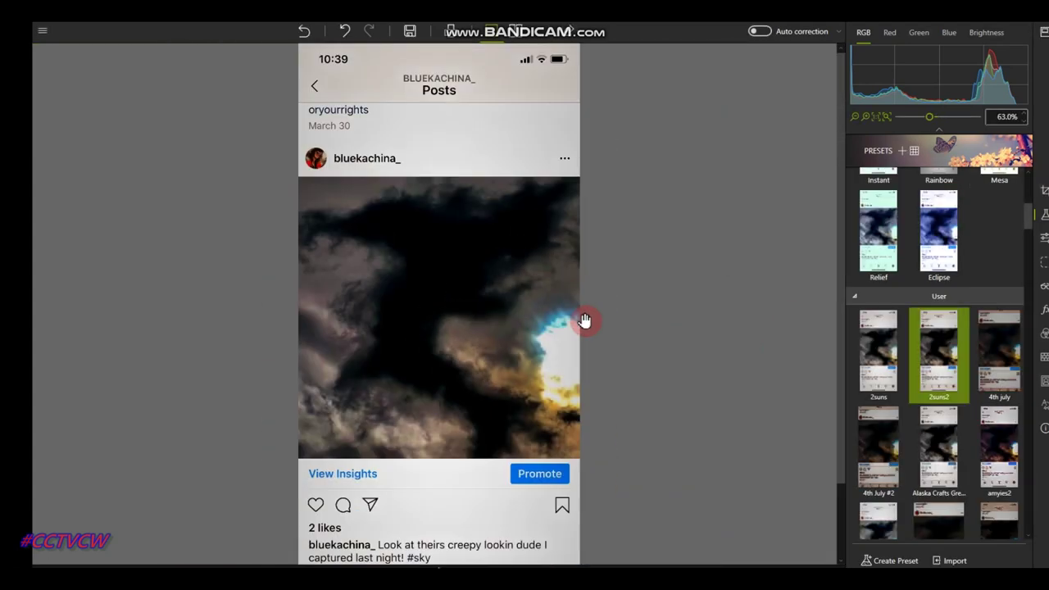
{"action": "scroll", "coordinate": [585, 320], "scroll_direction": "up", "scroll_amount": 1}
{"action": "scroll", "coordinate": [585, 320], "scroll_direction": "down", "scroll_amount": 2}
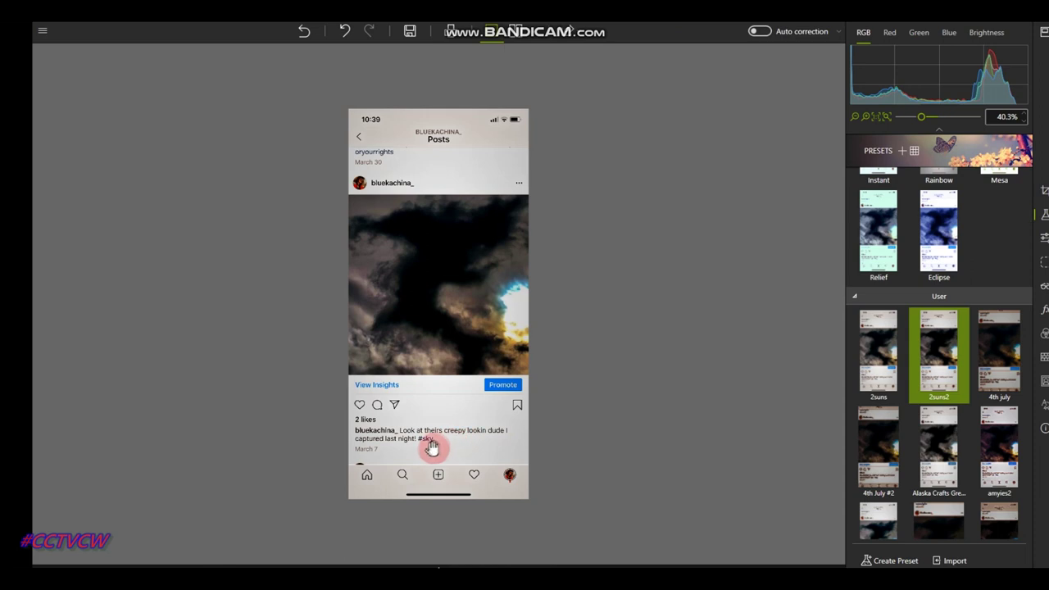
{"action": "scroll", "coordinate": [431, 329], "scroll_direction": "up", "scroll_amount": 3}
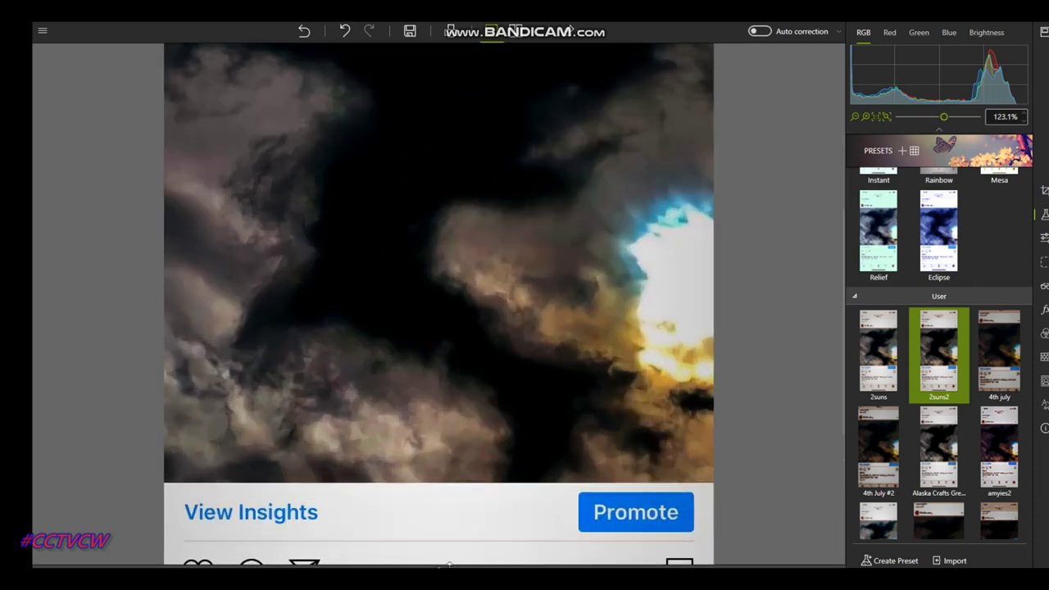
- Apply the amyies2 and DUTCH BALLYHOO user presets to the dark storm cloud photo with the low bright sun
{"action": "mouse_move", "coordinate": [438, 564]}
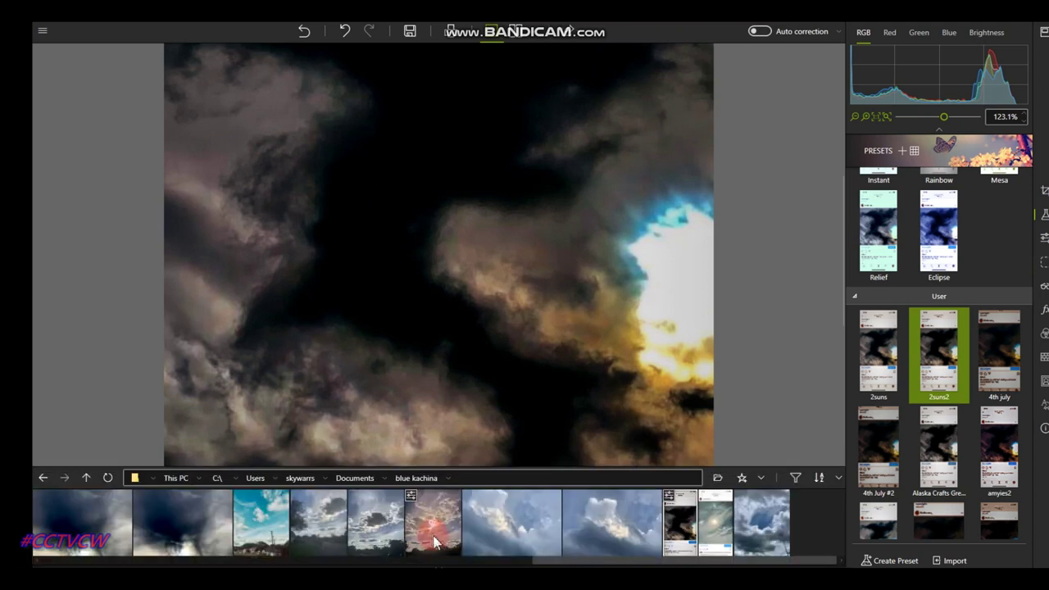
{"action": "left_click", "coordinate": [207, 521]}
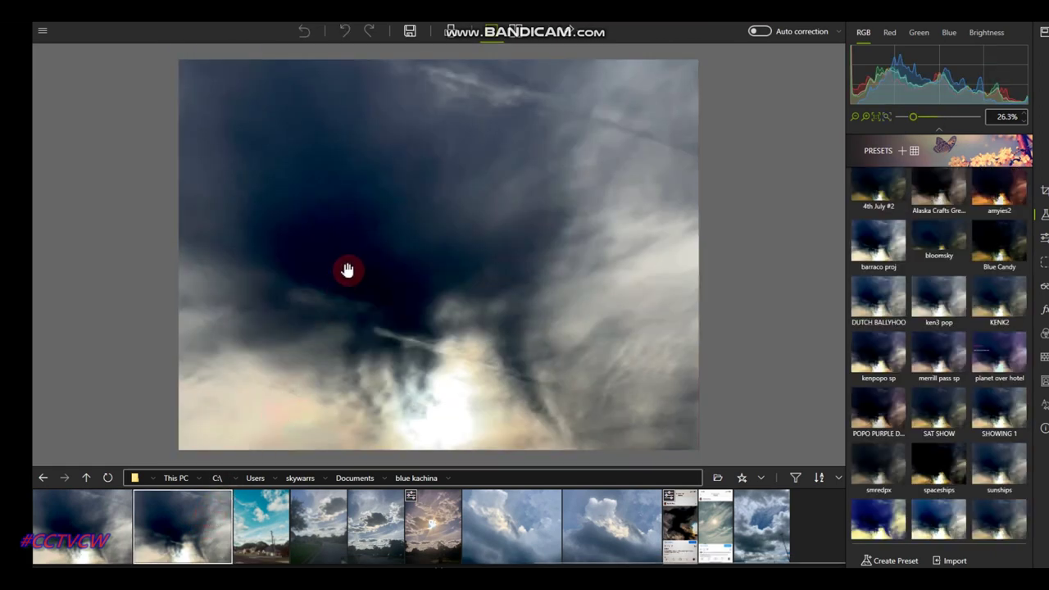
{"action": "left_click", "coordinate": [994, 199]}
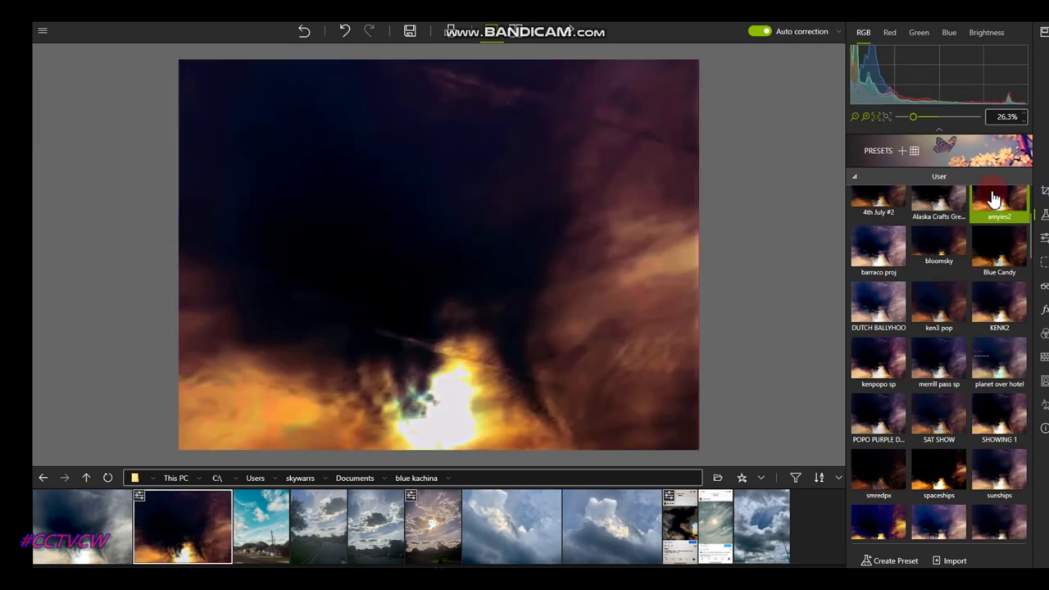
{"action": "left_click", "coordinate": [871, 303]}
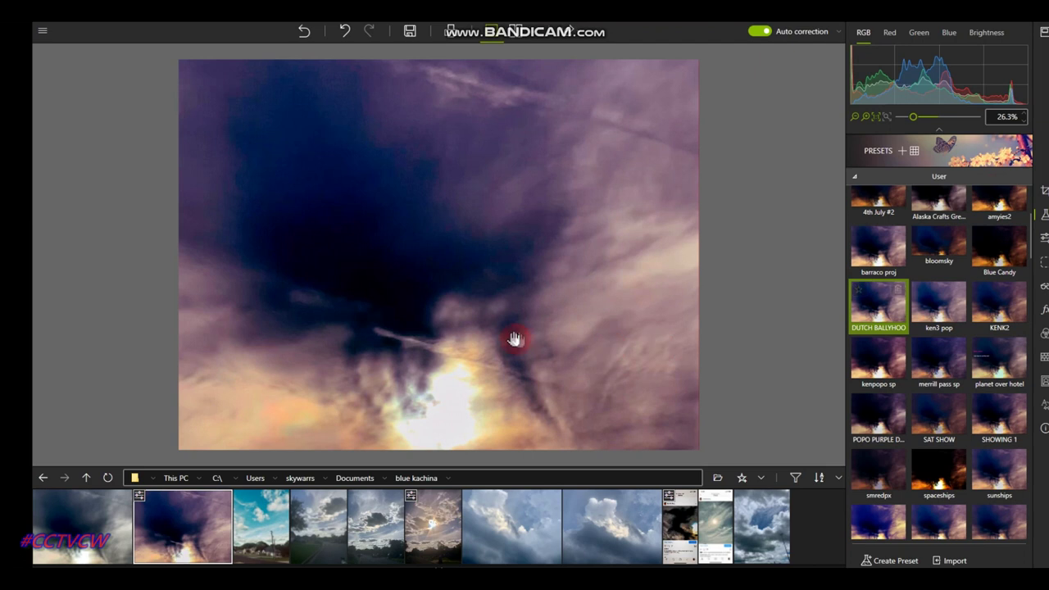
{"action": "scroll", "coordinate": [515, 339], "scroll_direction": "down", "scroll_amount": 2}
{"action": "scroll", "coordinate": [513, 339], "scroll_direction": "up", "scroll_amount": 4}
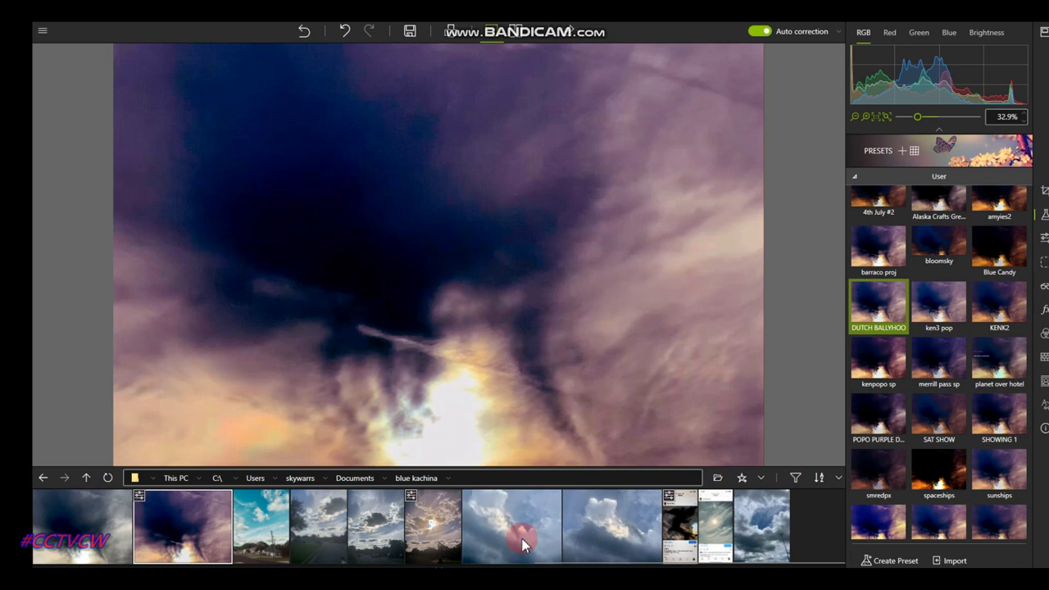
- Apply the Alaska Crafts, merrill pass sp and SAT SHOW user presets to the blue cloud photo with the sunlit patch
{"action": "left_click", "coordinate": [548, 528]}
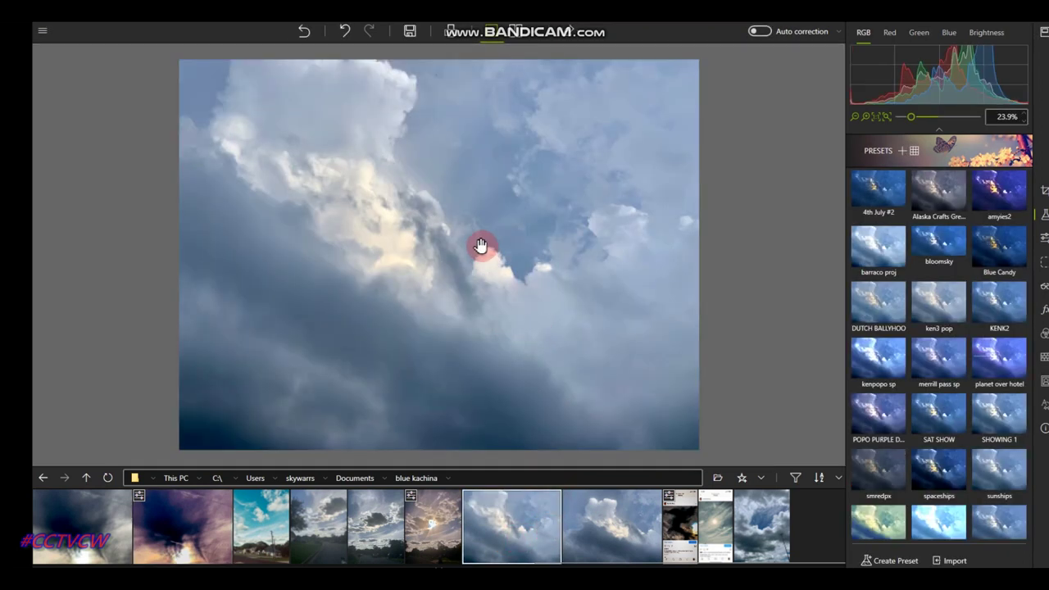
{"action": "left_click", "coordinate": [885, 211]}
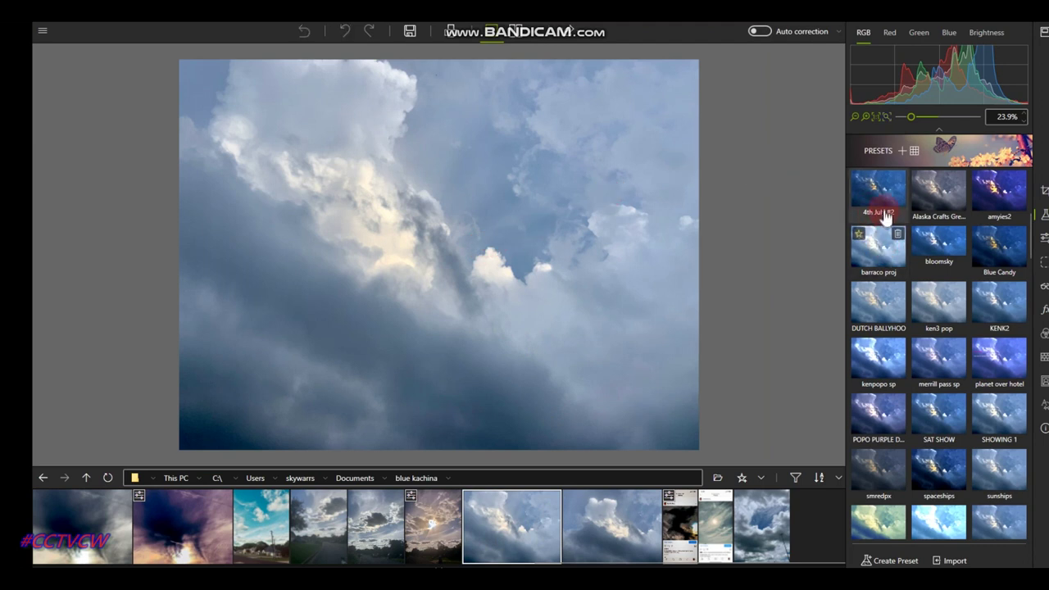
{"action": "left_click", "coordinate": [933, 196]}
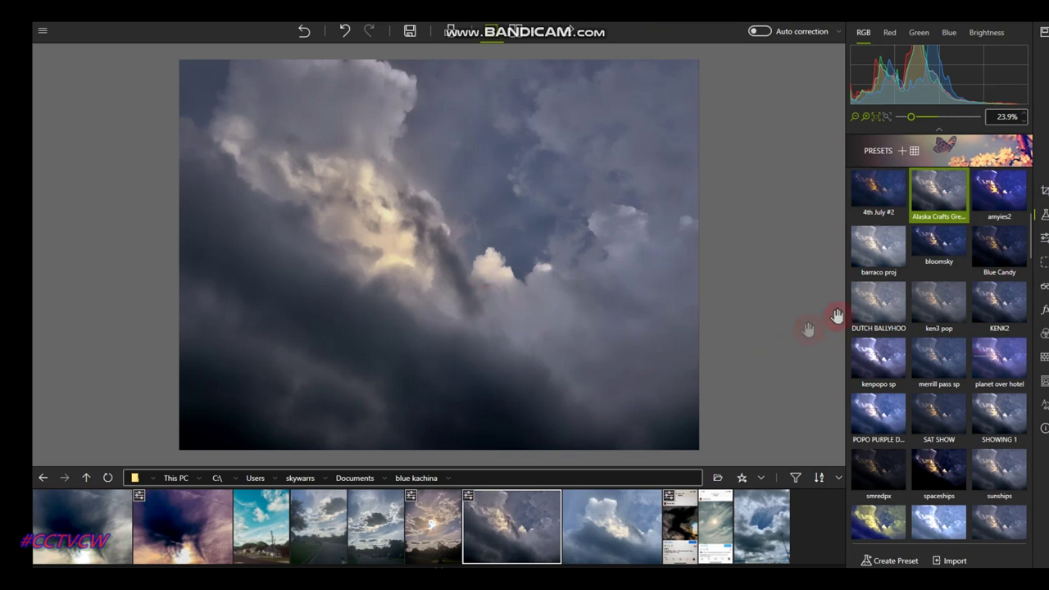
{"action": "left_click", "coordinate": [939, 359]}
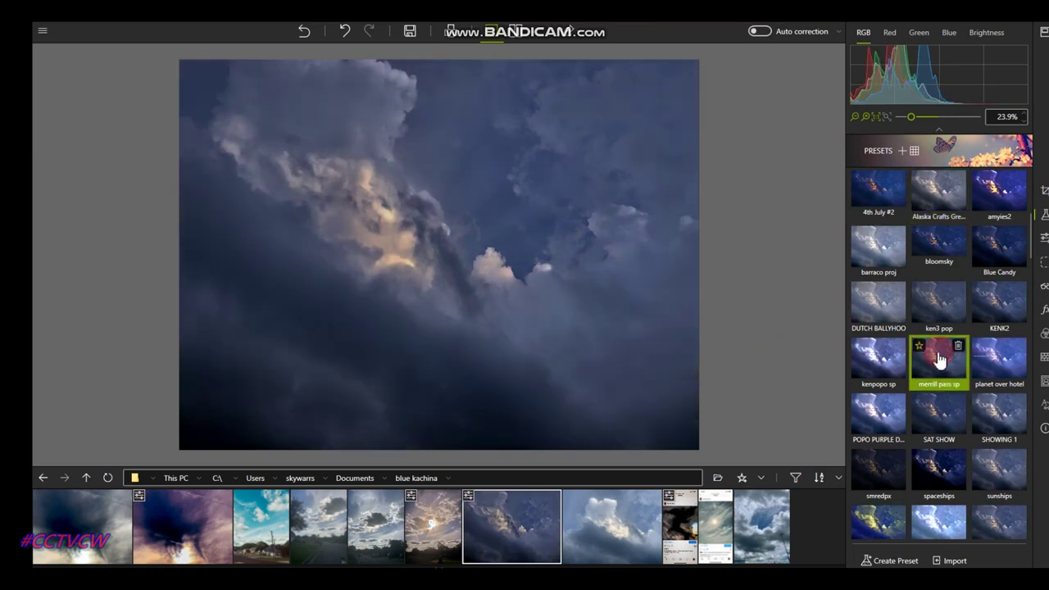
{"action": "left_click", "coordinate": [943, 417]}
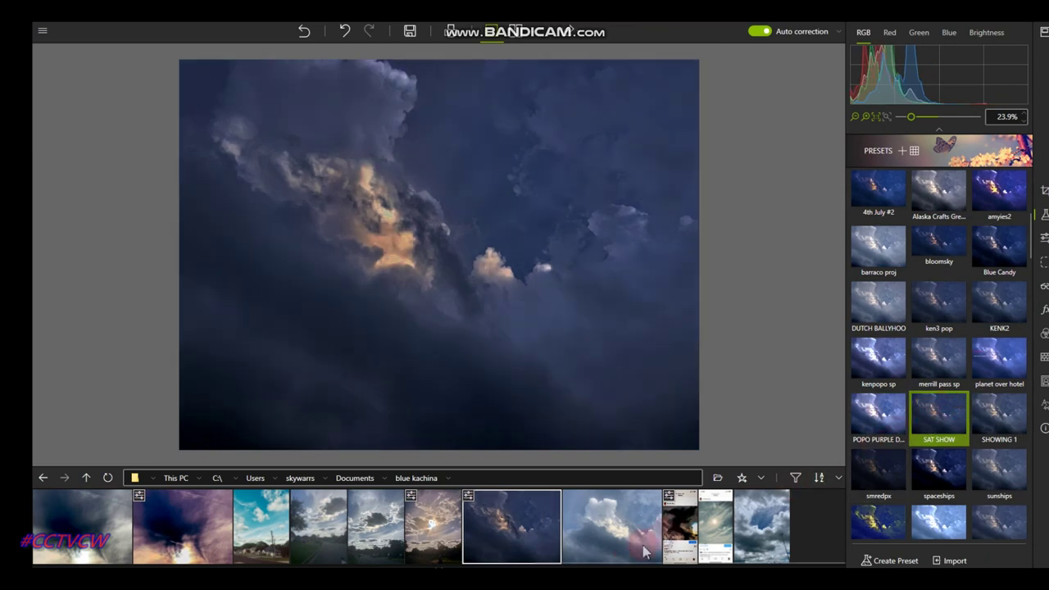
- Apply the 2suns, Eclipse and amyies2 presets to the cloud photo with lamp posts and inspect the blue gap up close
{"action": "mouse_move", "coordinate": [633, 554]}
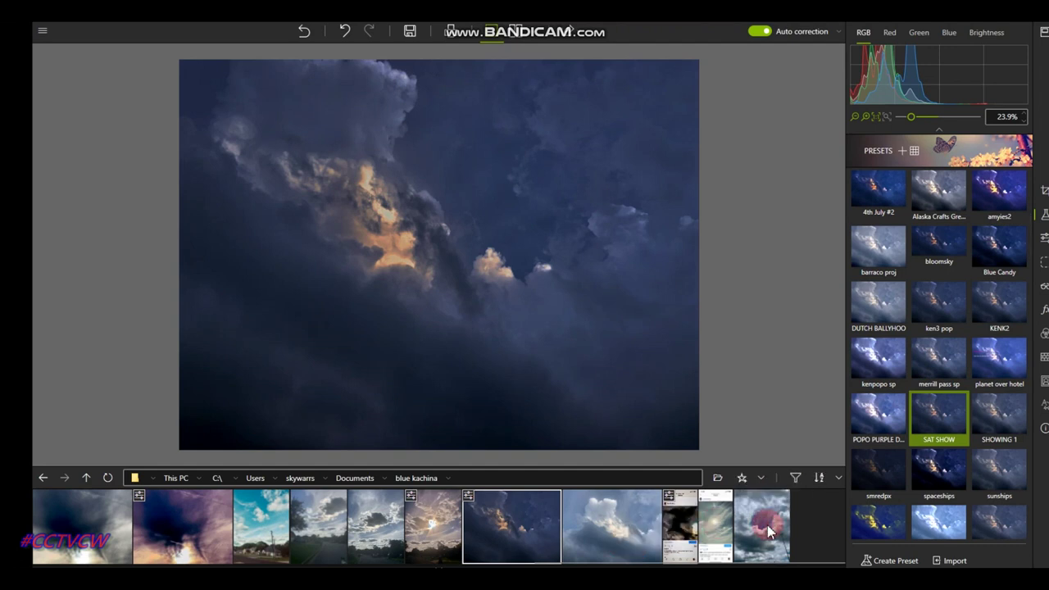
{"action": "left_click", "coordinate": [769, 533]}
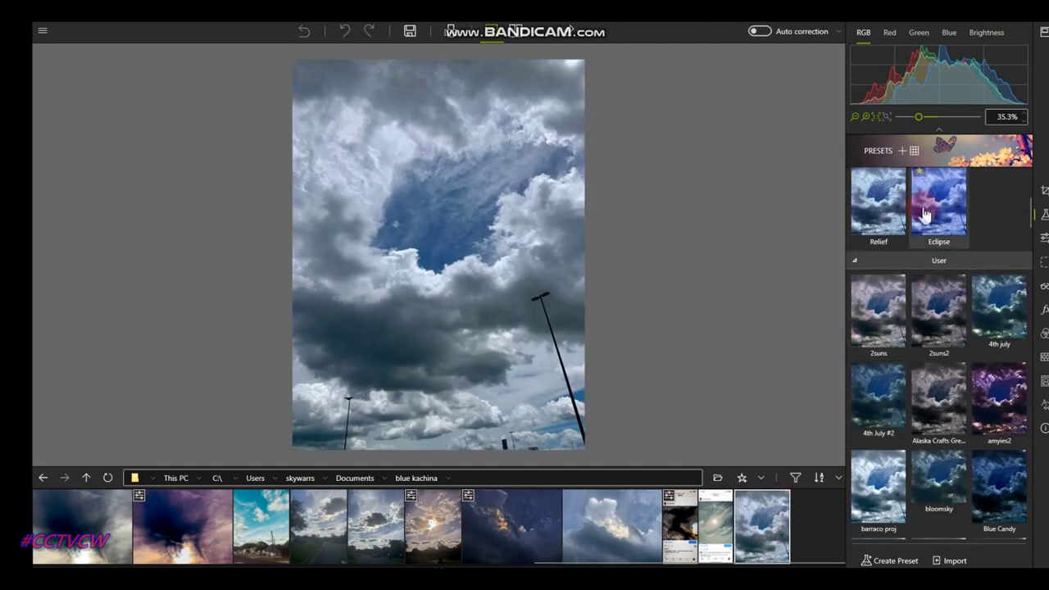
{"action": "left_click", "coordinate": [875, 310]}
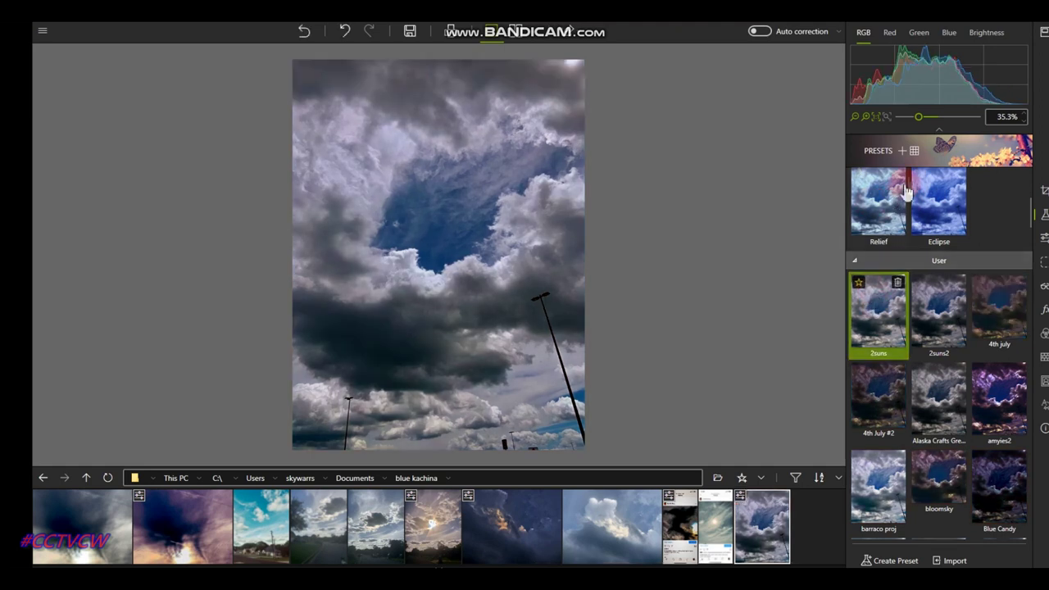
{"action": "left_click", "coordinate": [941, 199]}
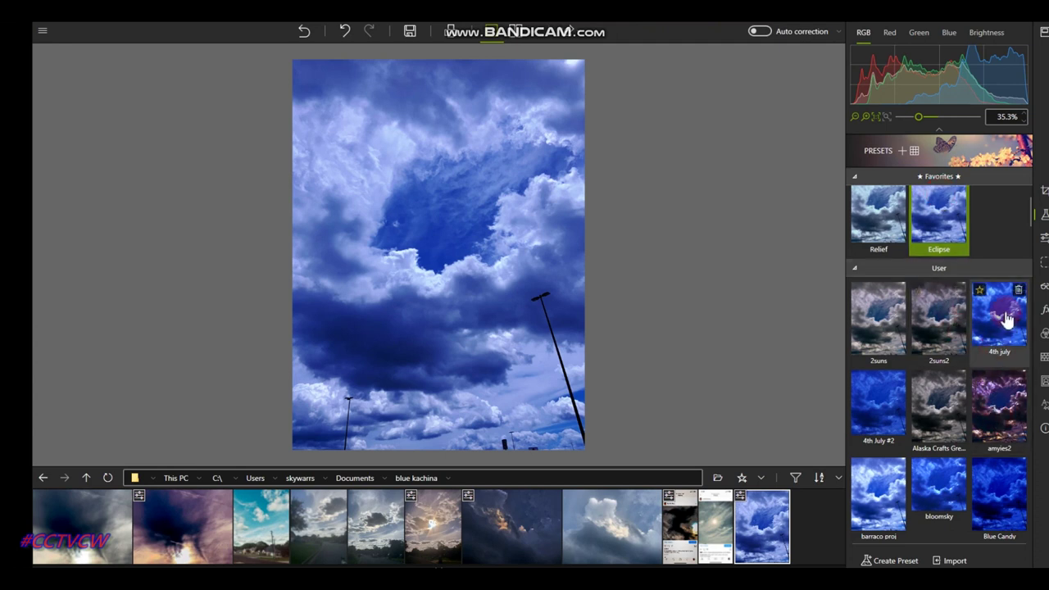
{"action": "left_click", "coordinate": [999, 400]}
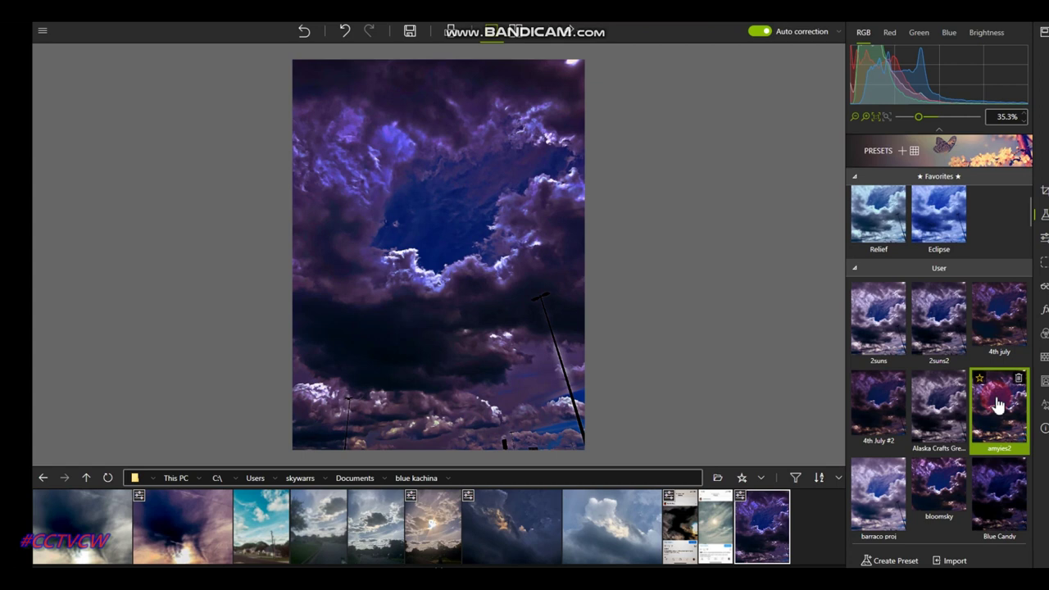
{"action": "left_click", "coordinate": [376, 325]}
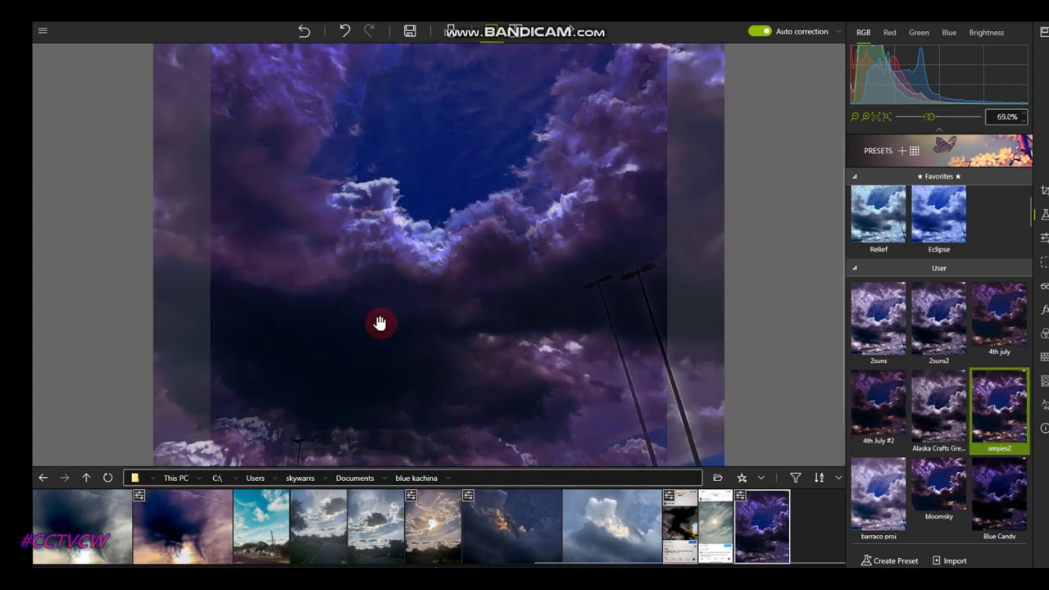
{"action": "left_click_drag", "start_coordinate": [418, 269], "coordinate": [417, 403]}
{"action": "scroll", "coordinate": [320, 259], "scroll_direction": "up", "scroll_amount": 5}
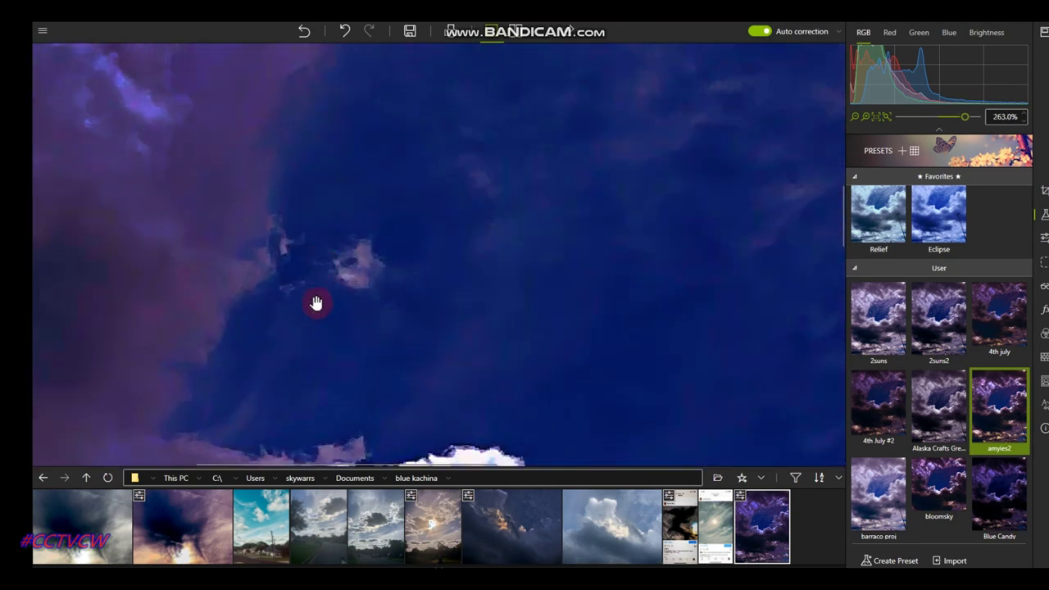
{"action": "scroll", "coordinate": [316, 303], "scroll_direction": "up", "scroll_amount": 2}
{"action": "scroll", "coordinate": [316, 303], "scroll_direction": "down", "scroll_amount": 6}
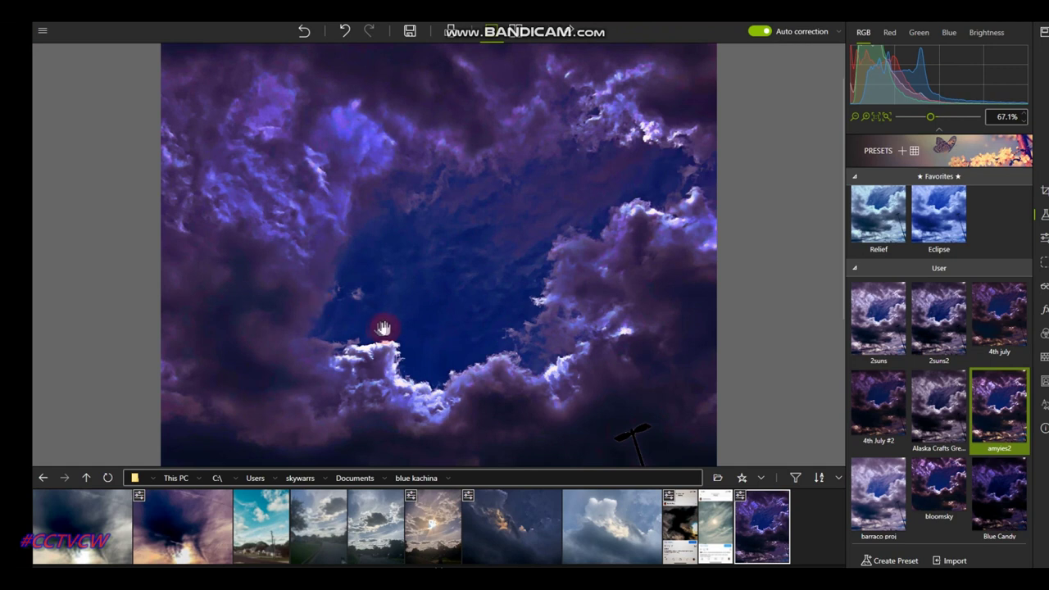
- Save the purple cloud photo as IMG_5855_InPixio.jpg at 100% quality in the New folder inside Gil, and inspect its clouds up close
{"action": "left_click", "coordinate": [412, 31]}
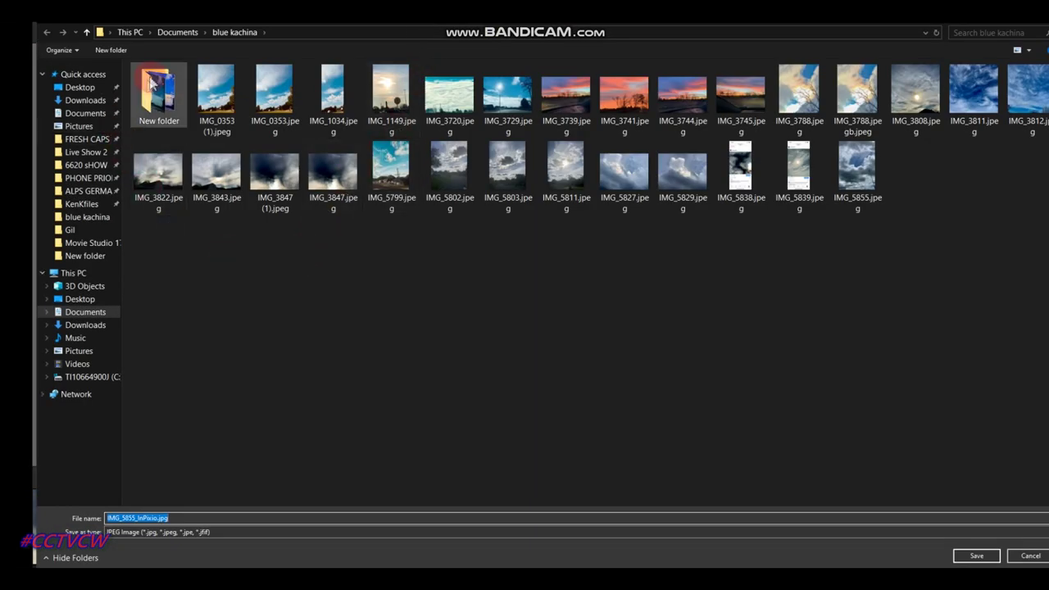
{"action": "left_click", "coordinate": [72, 230]}
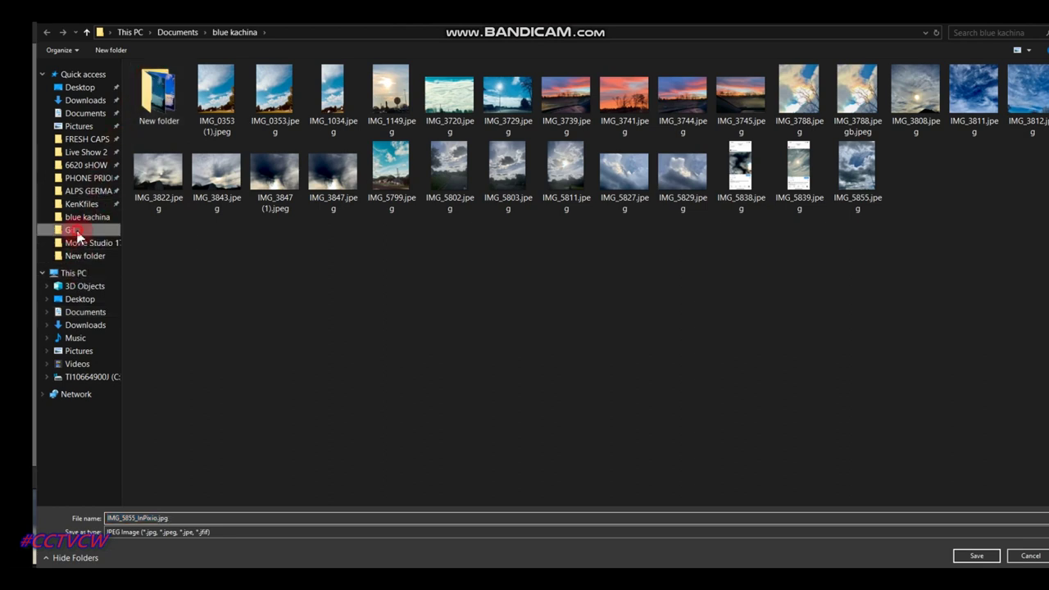
{"action": "double_click", "coordinate": [260, 102]}
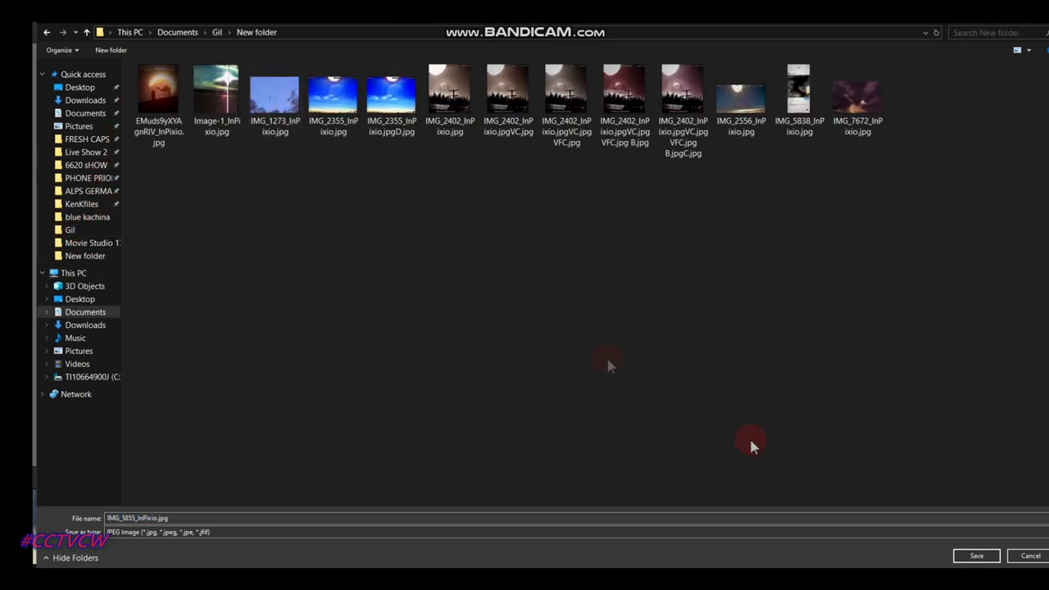
{"action": "left_click", "coordinate": [964, 557]}
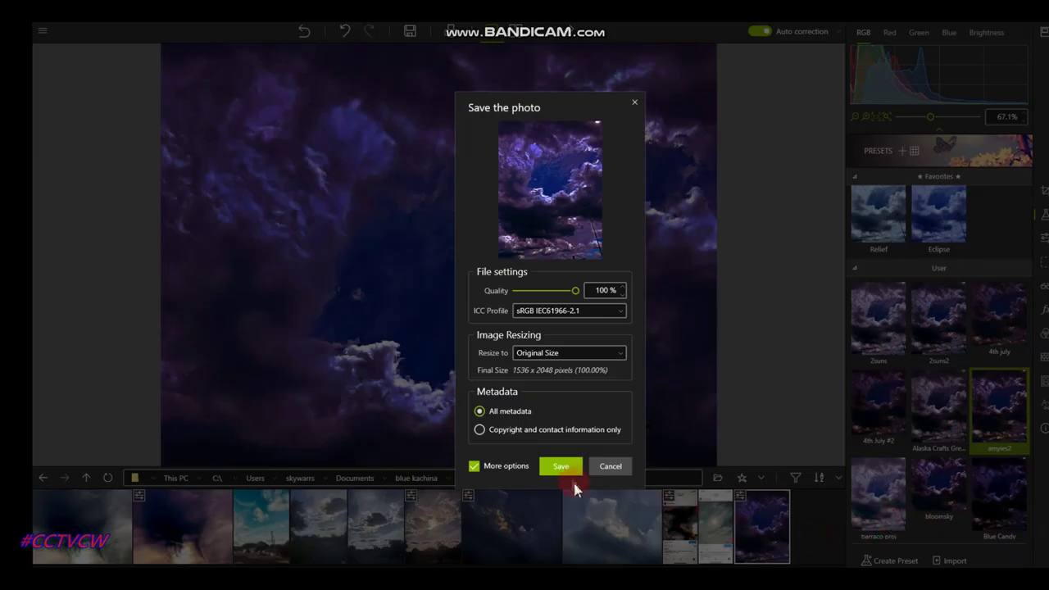
{"action": "left_click", "coordinate": [567, 470]}
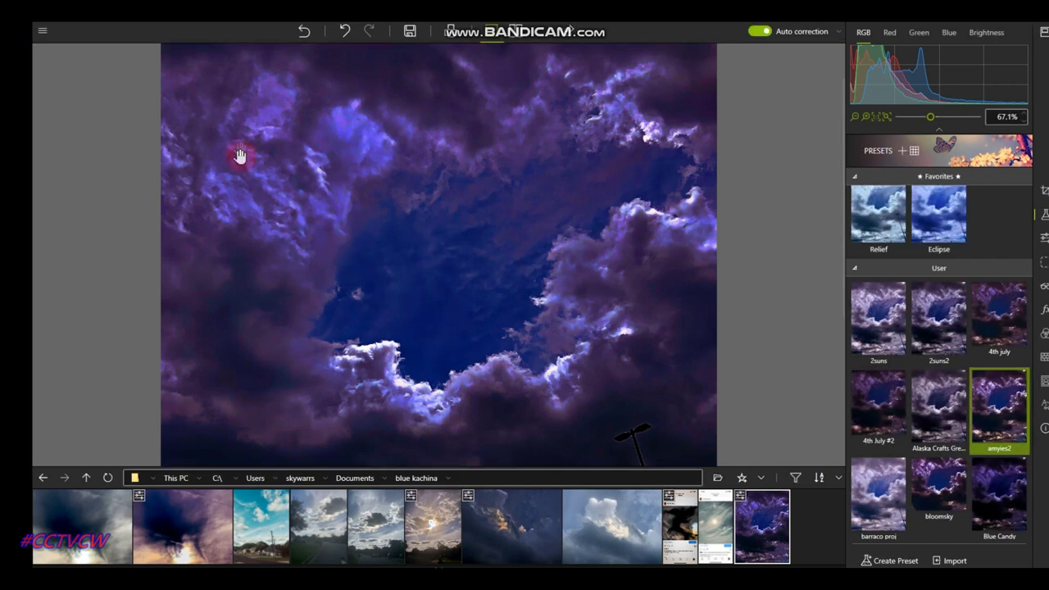
{"action": "scroll", "coordinate": [237, 139], "scroll_direction": "up", "scroll_amount": 5}
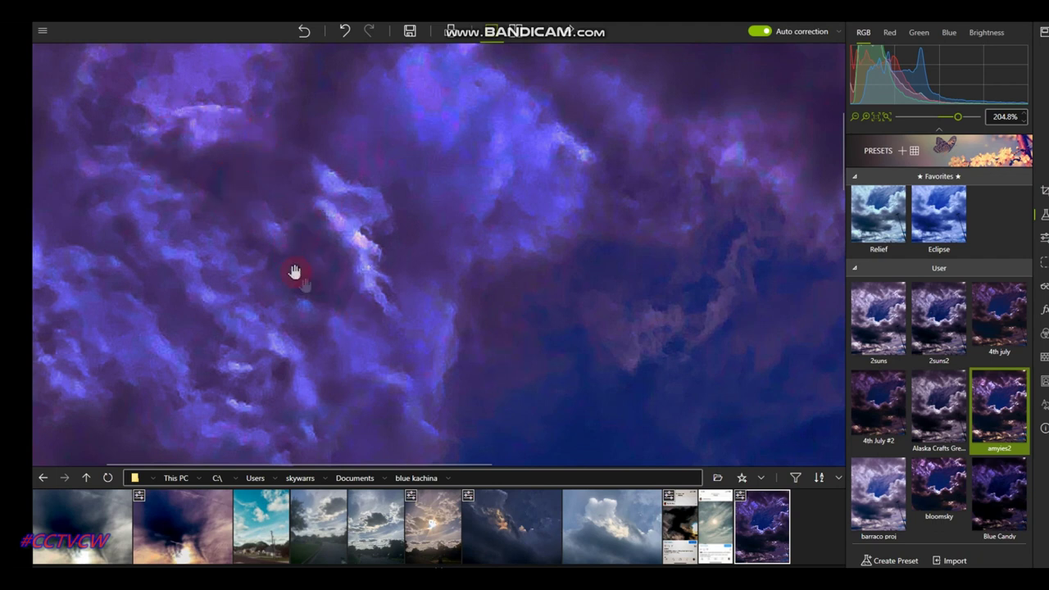
{"action": "scroll", "coordinate": [360, 310], "scroll_direction": "down", "scroll_amount": 3}
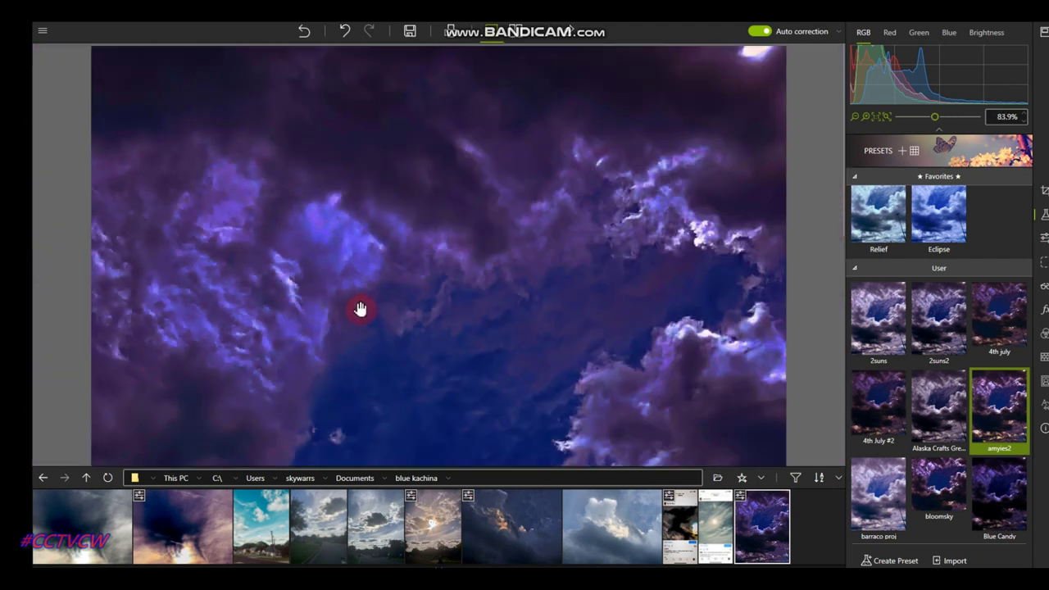
{"action": "scroll", "coordinate": [381, 306], "scroll_direction": "down", "scroll_amount": 3}
- Open the sunset photo with the stop sign and try the 4th July #2, bloomsky and ken3 pop presets
{"action": "scroll", "coordinate": [440, 522], "scroll_direction": "up", "scroll_amount": 5}
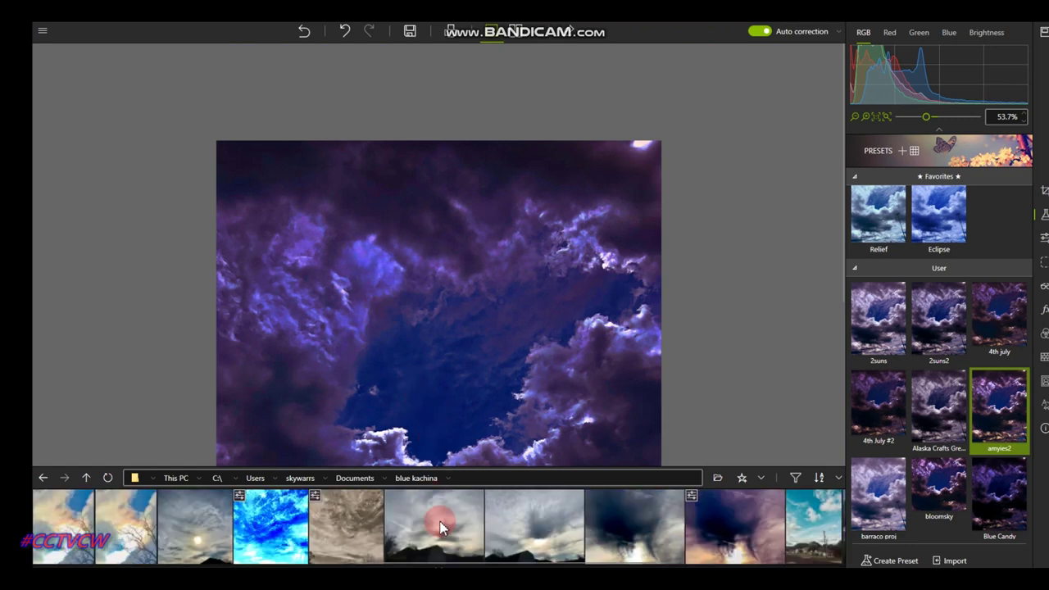
{"action": "scroll", "coordinate": [441, 531], "scroll_direction": "down", "scroll_amount": 1}
{"action": "scroll", "coordinate": [368, 532], "scroll_direction": "up", "scroll_amount": 1}
{"action": "left_click_drag", "start_coordinate": [304, 535], "coordinate": [219, 527]}
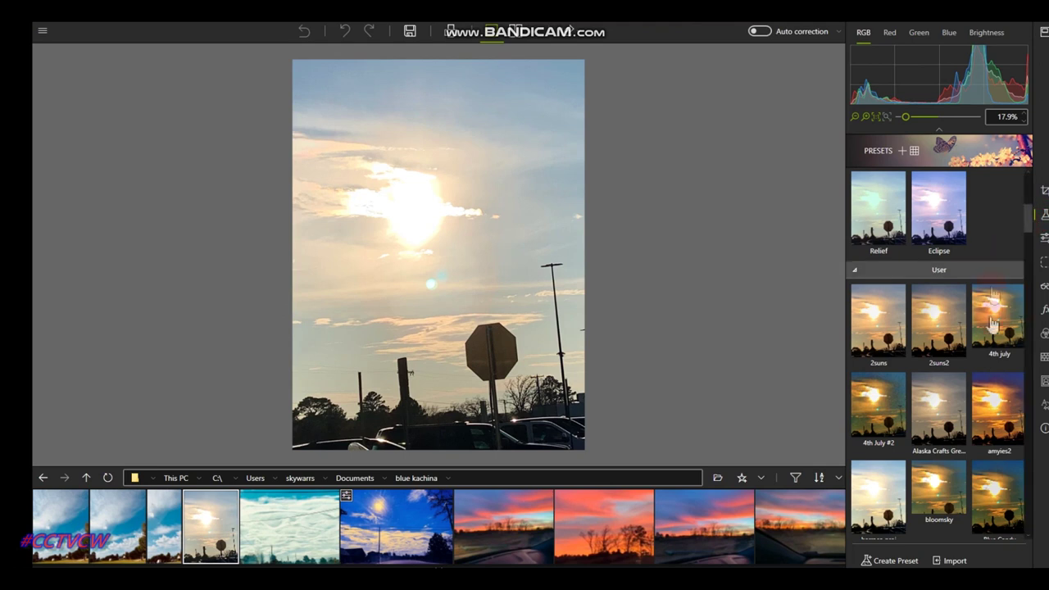
{"action": "left_click", "coordinate": [880, 414]}
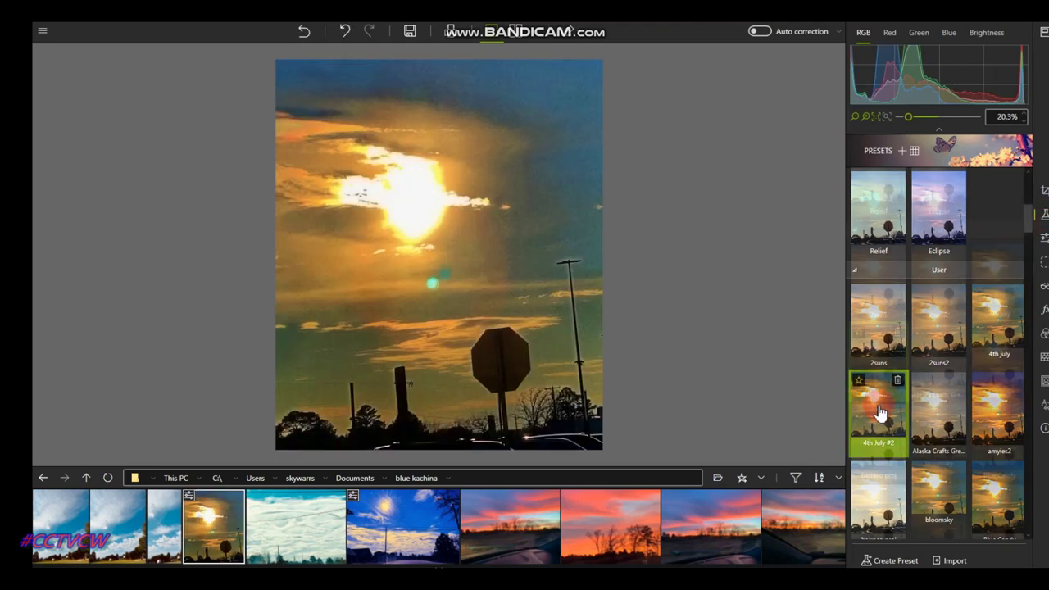
{"action": "scroll", "coordinate": [880, 413], "scroll_direction": "down", "scroll_amount": 1}
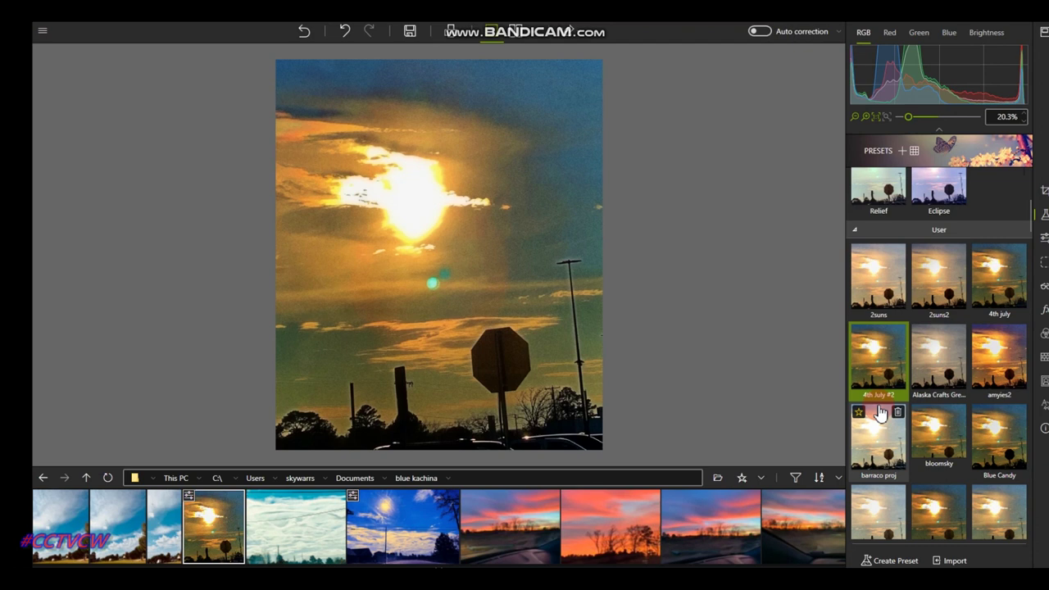
{"action": "left_click", "coordinate": [938, 442]}
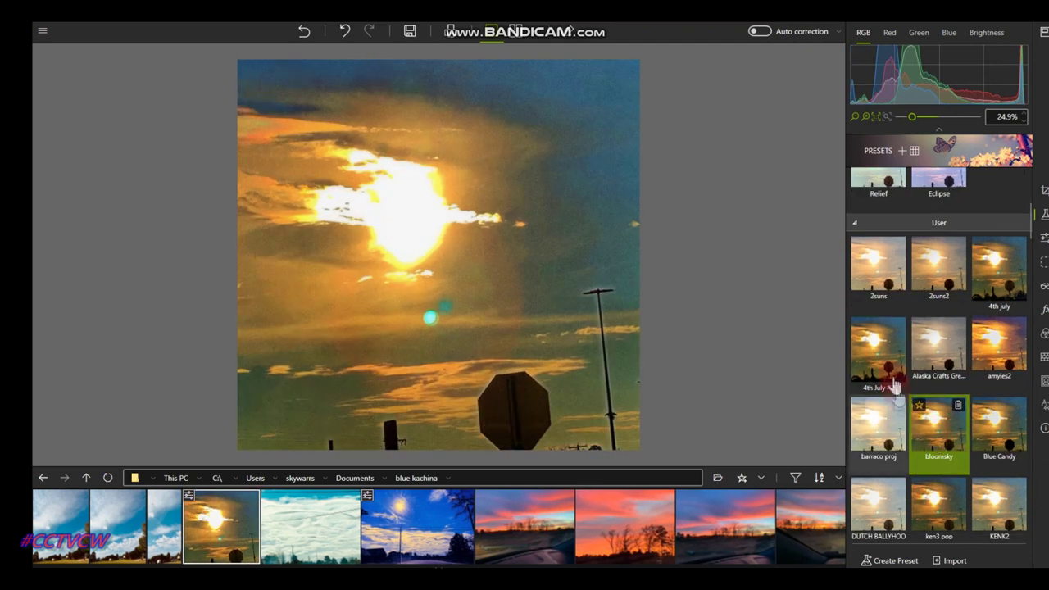
{"action": "scroll", "coordinate": [904, 354], "scroll_direction": "down", "scroll_amount": 3}
{"action": "left_click", "coordinate": [925, 358]}
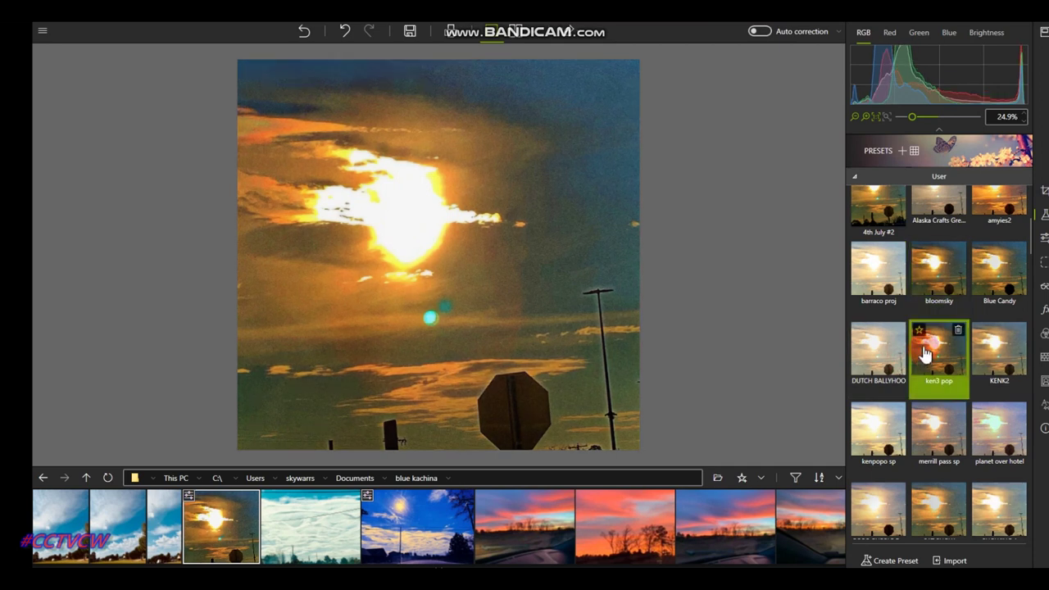
- Try the smredpx and YELLOW SKIES presets on the stop sign photo and revert it to the original
{"action": "scroll", "coordinate": [925, 354], "scroll_direction": "down", "scroll_amount": 3}
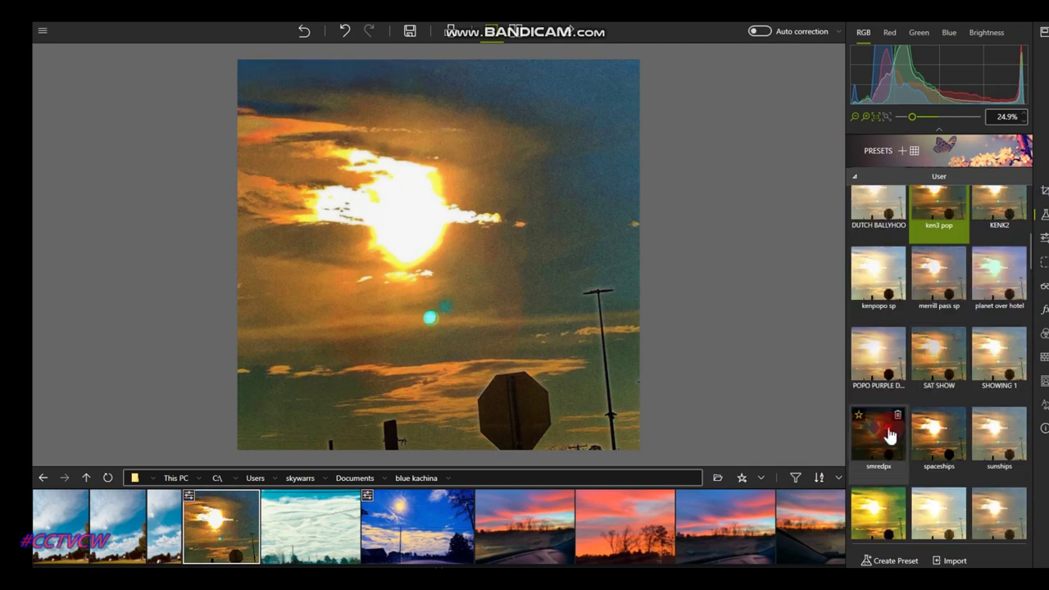
{"action": "left_click", "coordinate": [890, 436]}
{"action": "scroll", "coordinate": [890, 435], "scroll_direction": "down", "scroll_amount": 4}
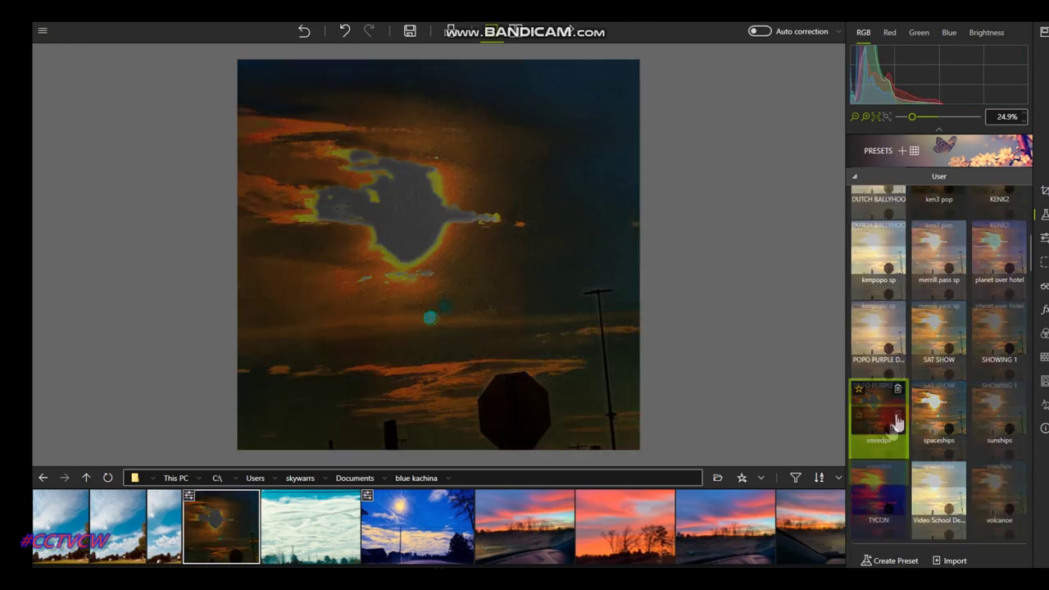
{"action": "left_click", "coordinate": [874, 363]}
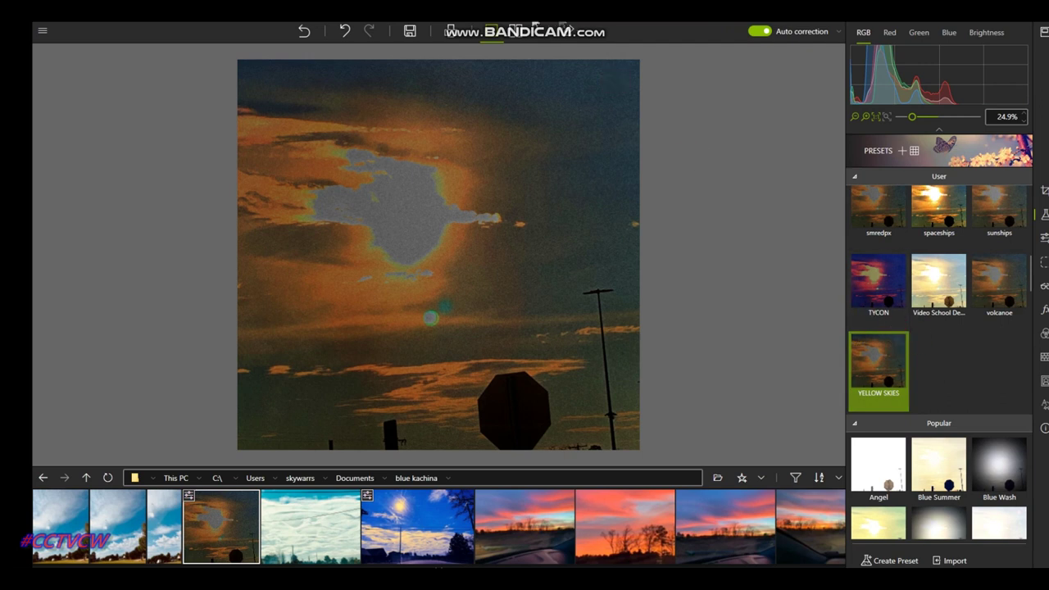
{"action": "left_click", "coordinate": [319, 36]}
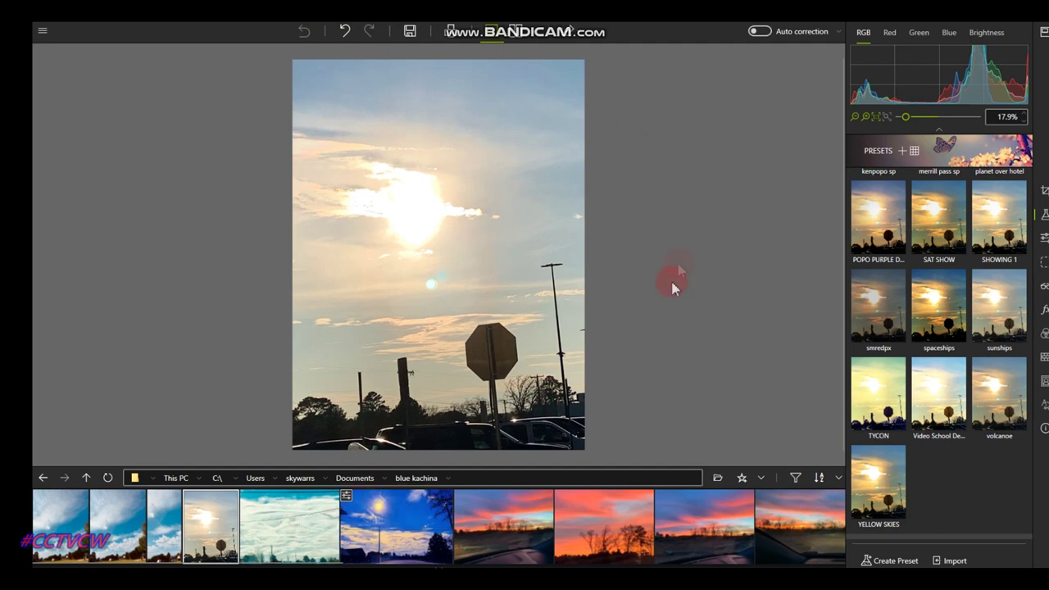
- Open the photo of rippled white clouds with power lines and bring up the favorite presets
{"action": "key", "text": "Right"}
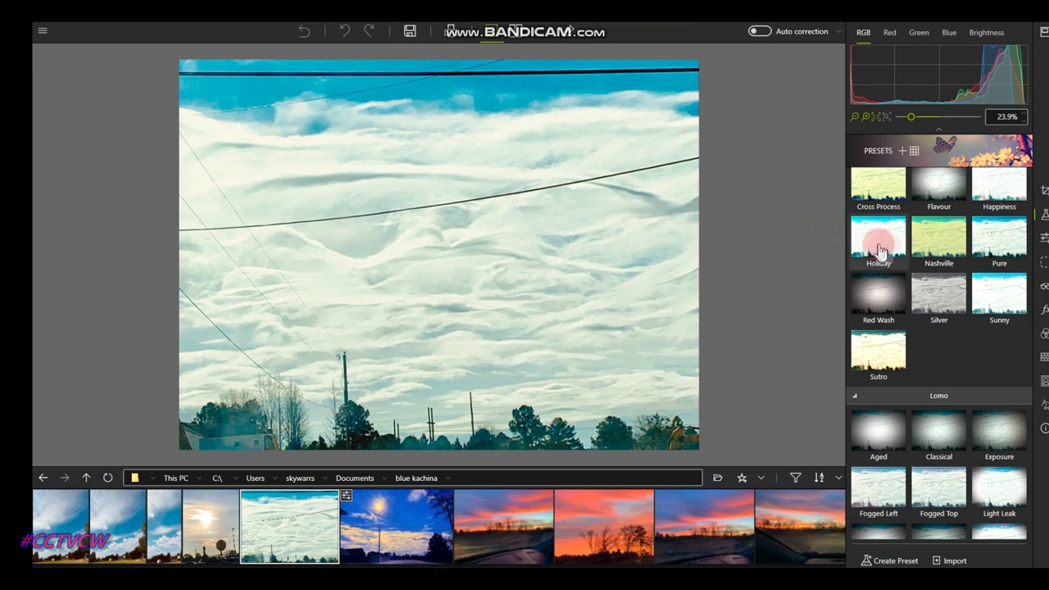
{"action": "scroll", "coordinate": [1007, 328], "scroll_direction": "up", "scroll_amount": 3}
{"action": "scroll", "coordinate": [1007, 328], "scroll_direction": "up", "scroll_amount": 10}
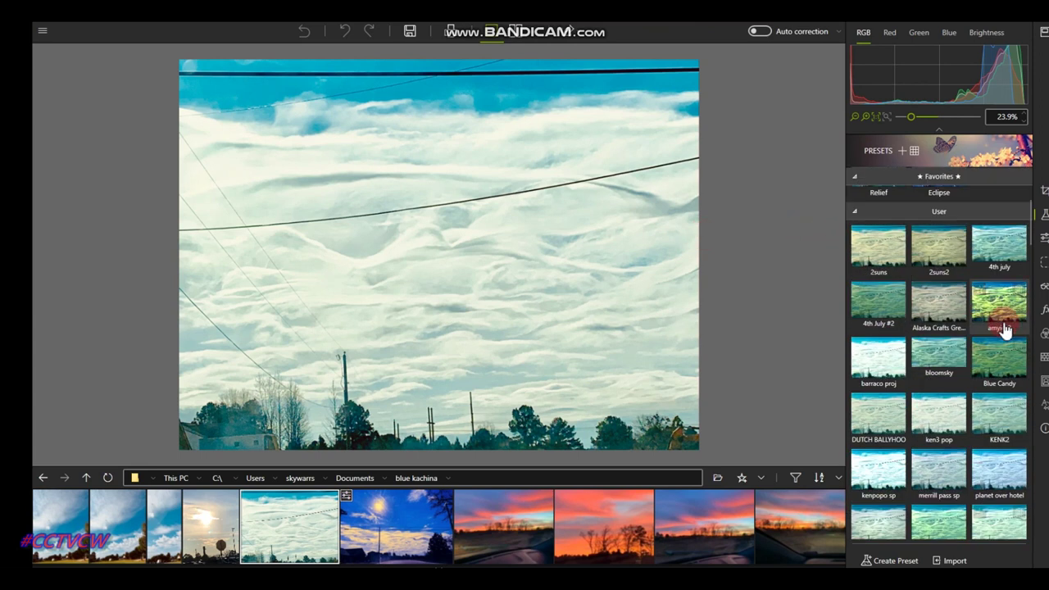
{"action": "scroll", "coordinate": [1006, 330], "scroll_direction": "up", "scroll_amount": 1}
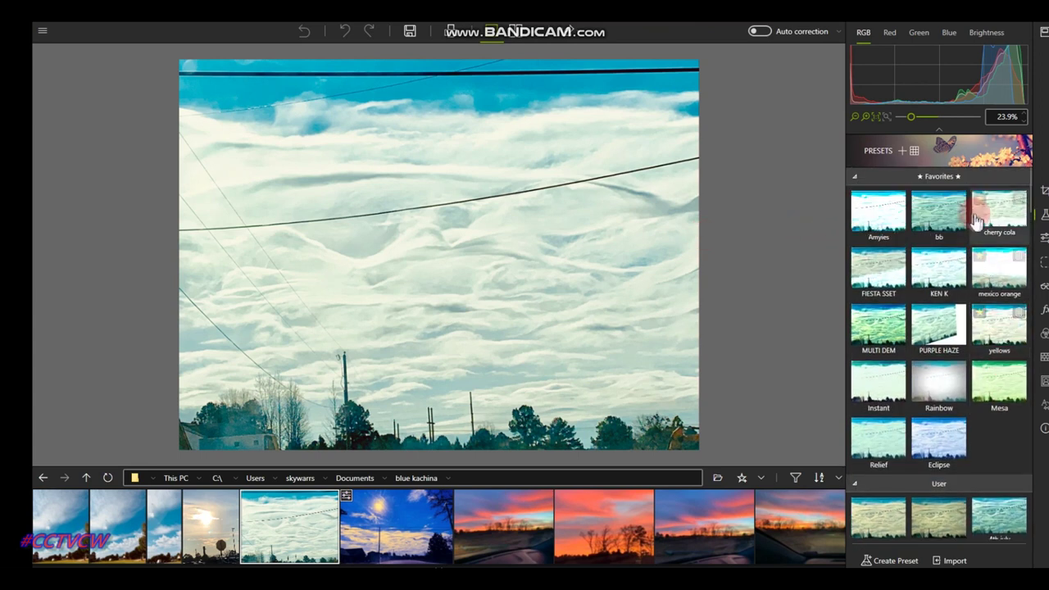
- Try the bb and MULTI DEM favorite presets on the rippled cloud photo and revert it to the original
{"action": "left_click", "coordinate": [944, 215]}
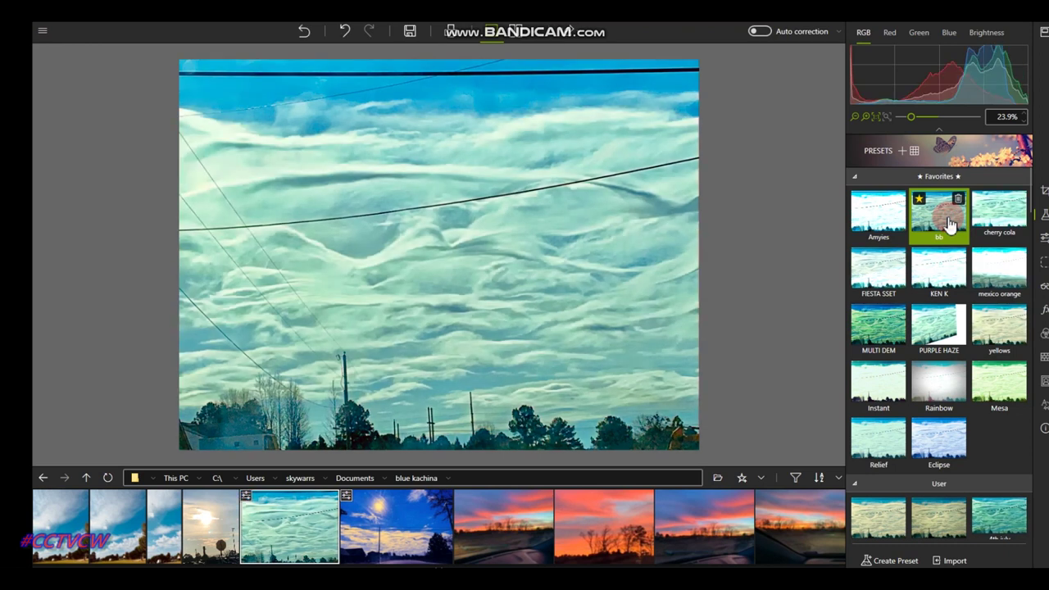
{"action": "left_click", "coordinate": [872, 343]}
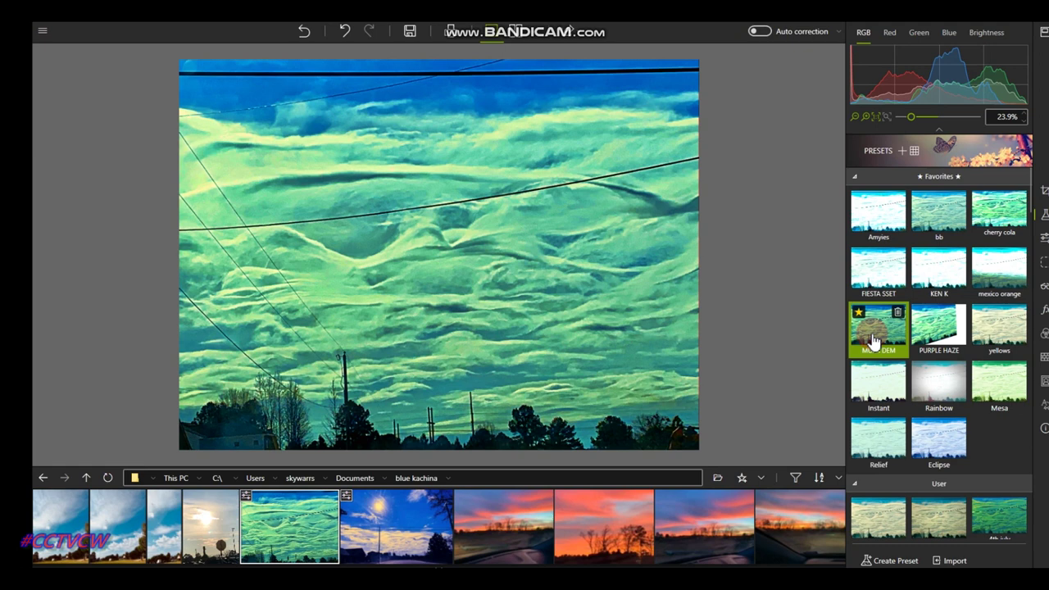
{"action": "scroll", "coordinate": [698, 330], "scroll_direction": "up", "scroll_amount": 2}
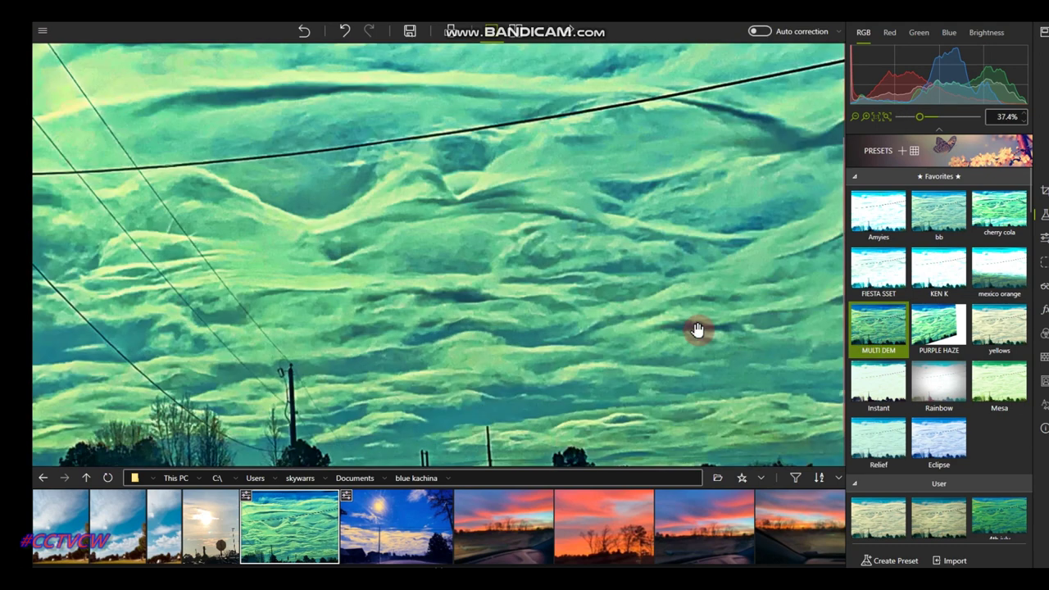
{"action": "scroll", "coordinate": [698, 329], "scroll_direction": "down", "scroll_amount": 1}
{"action": "left_click", "coordinate": [302, 31]}
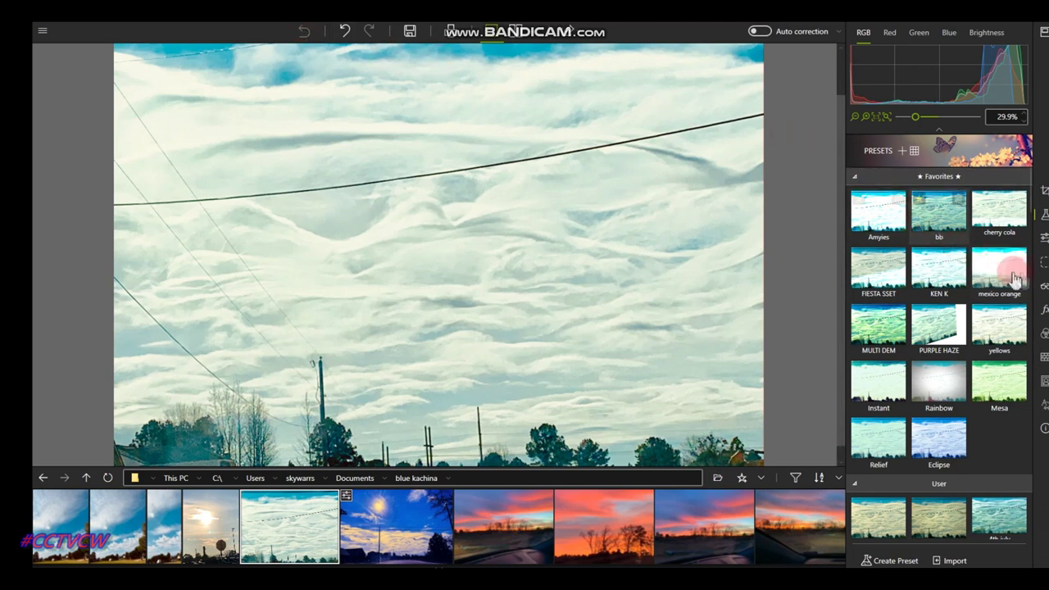
- Set the rippled cloud photo's dehaze amount to 79%, and its exposure to -0.59 EV with contrast at +36%
{"action": "left_click", "coordinate": [1044, 289]}
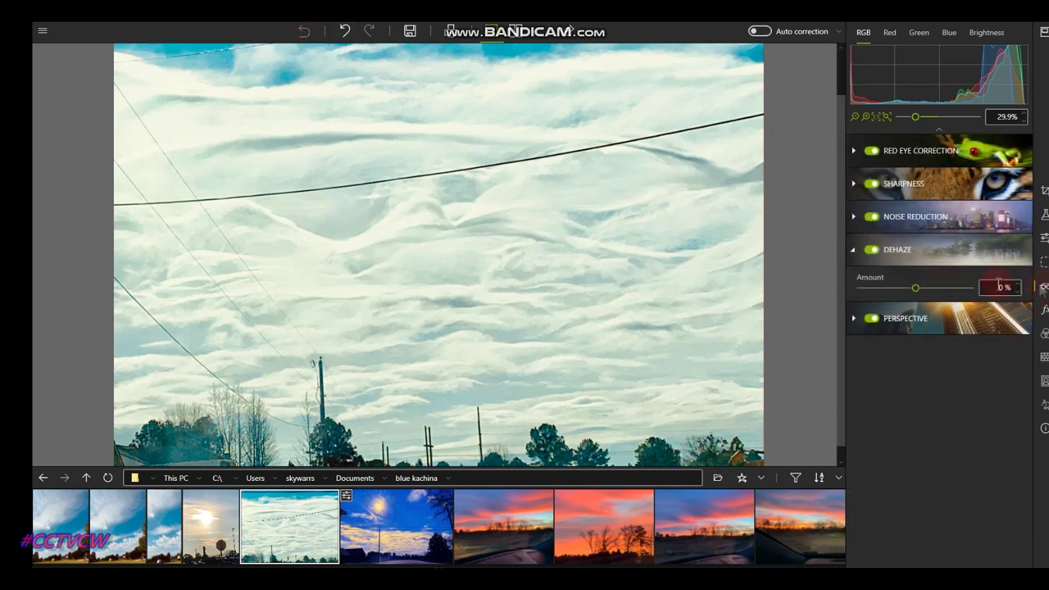
{"action": "left_click_drag", "start_coordinate": [908, 300], "coordinate": [960, 295]}
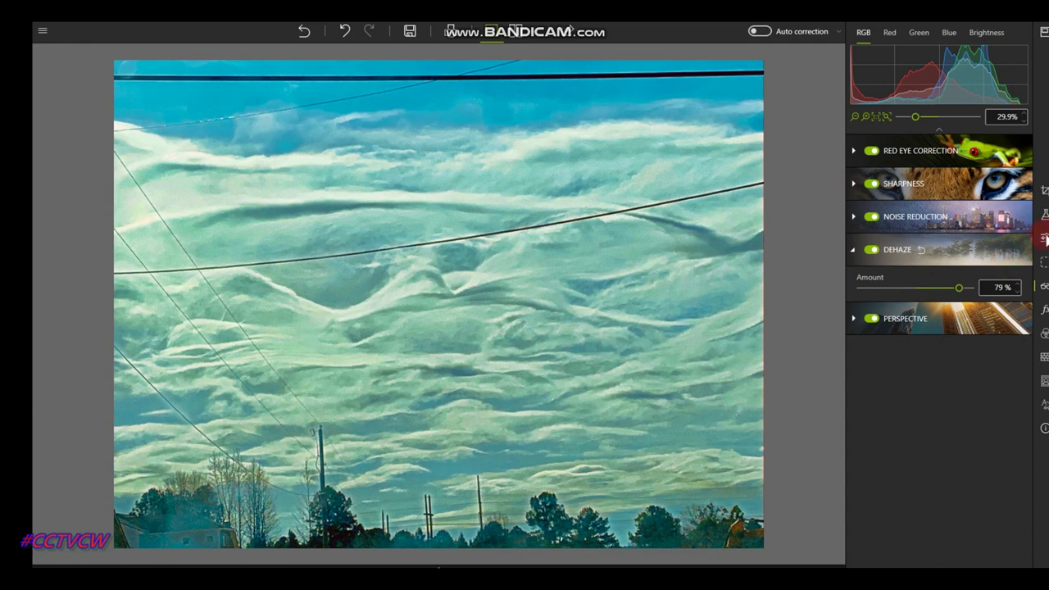
{"action": "left_click", "coordinate": [1045, 237]}
{"action": "left_click", "coordinate": [894, 161]}
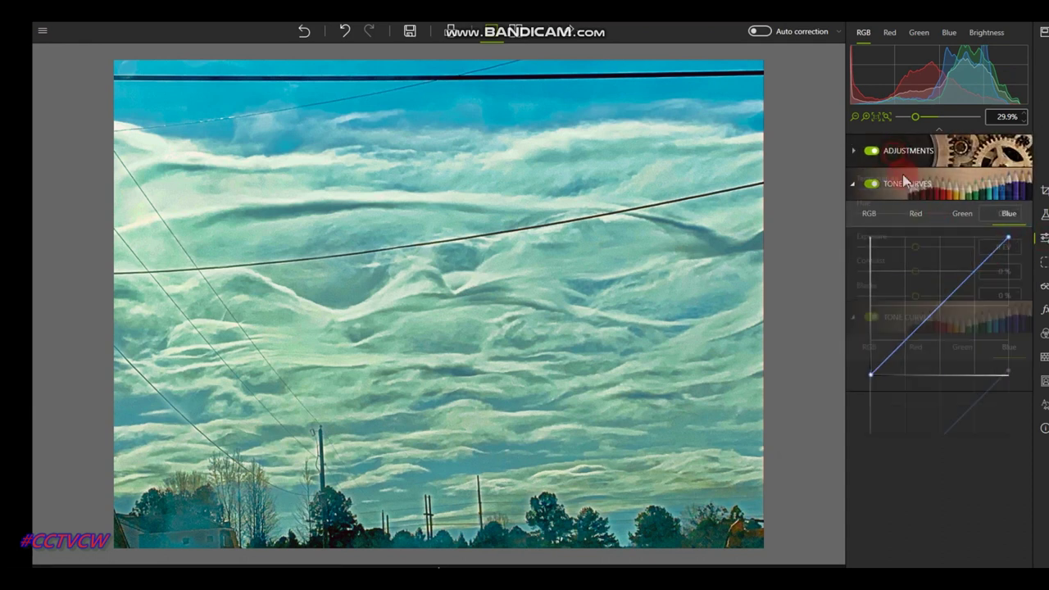
{"action": "left_click_drag", "start_coordinate": [915, 271], "coordinate": [907, 246]}
{"action": "left_click", "coordinate": [935, 272]}
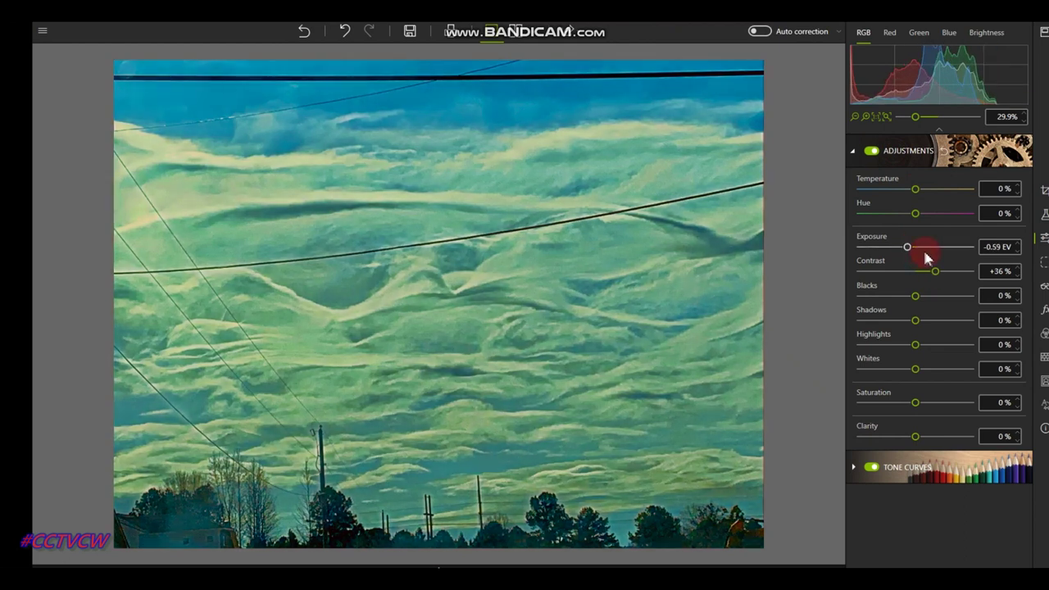
- Set the photo's temperature to -7%, saturation to +16% and highlights to +26%
{"action": "left_click_drag", "start_coordinate": [917, 190], "coordinate": [909, 194]}
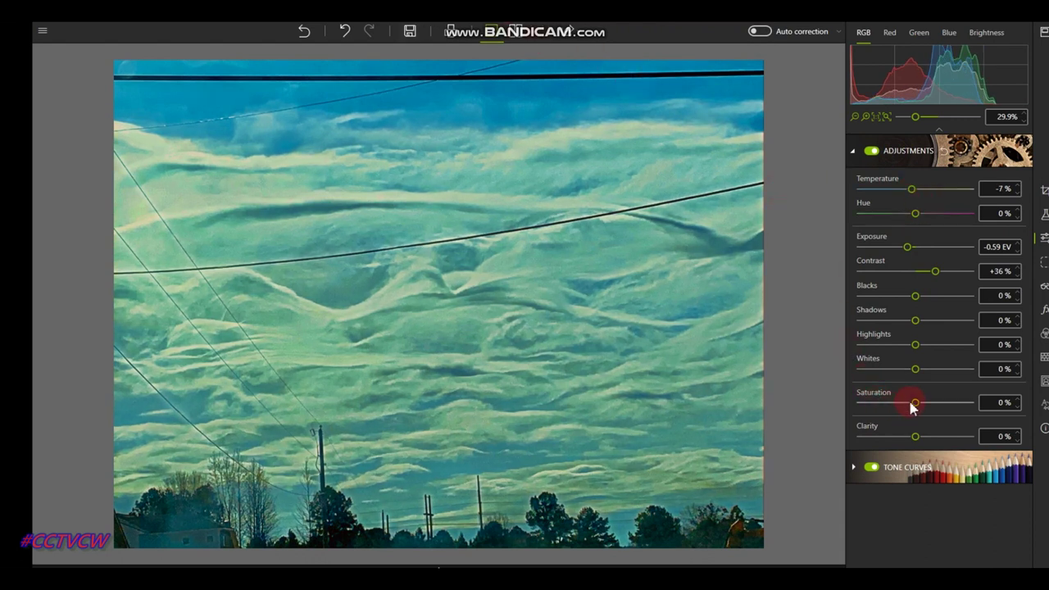
{"action": "left_click_drag", "start_coordinate": [916, 403], "coordinate": [922, 407]}
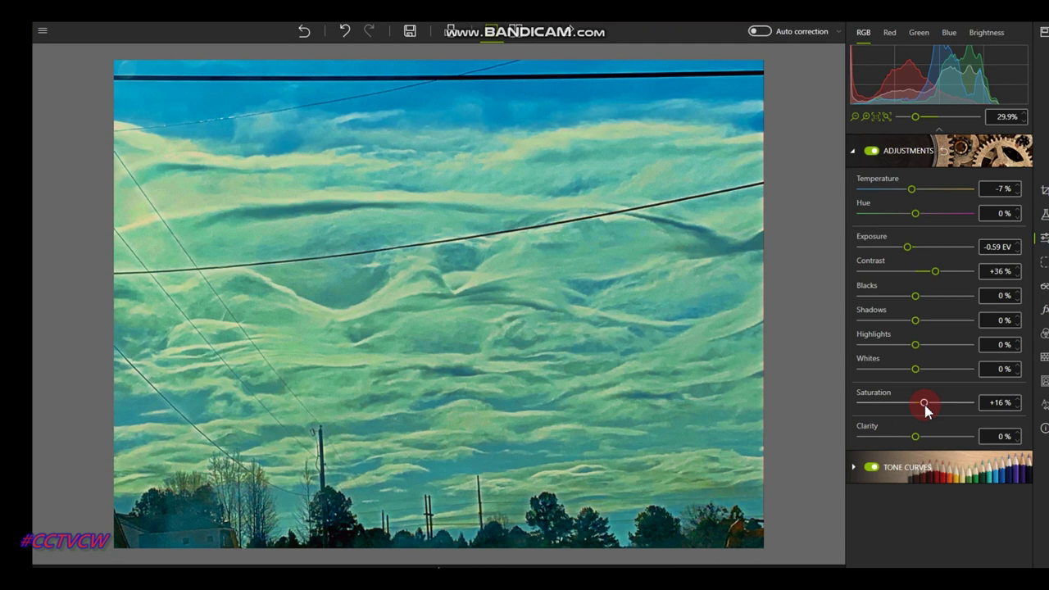
{"action": "mouse_move", "coordinate": [915, 345]}
{"action": "left_mouse_down"}
{"action": "mouse_move", "coordinate": [895, 345]}
{"action": "mouse_move", "coordinate": [929, 352]}
{"action": "left_mouse_up"}
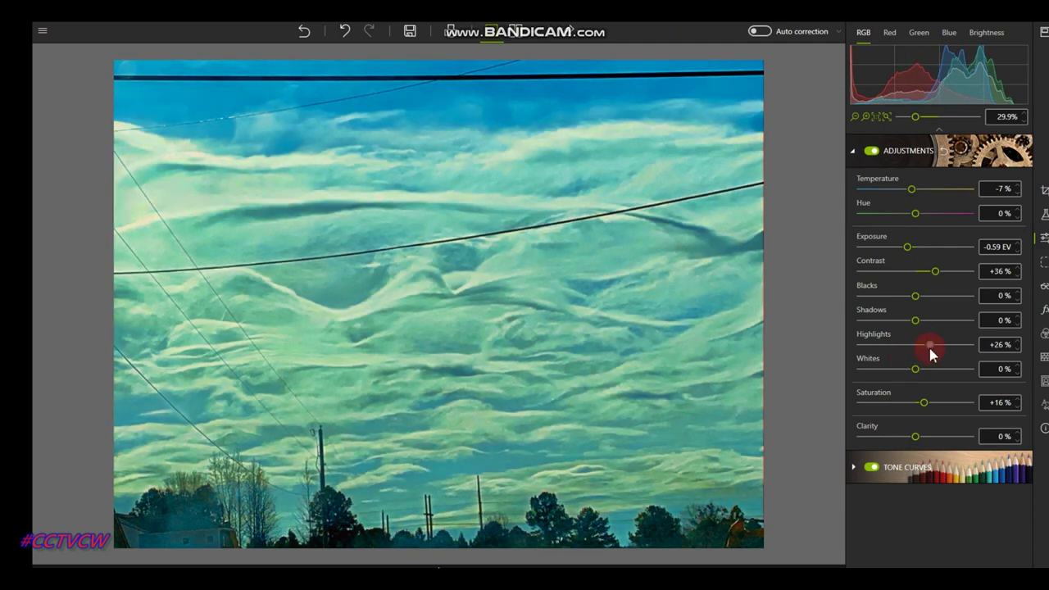
- Save the edited rippled cloud photo as IMG_3720_InPixio.jpg in the New folder inside Documents > Gil, at 100% quality and original size
{"action": "scroll", "coordinate": [449, 280], "scroll_direction": "down", "scroll_amount": 2}
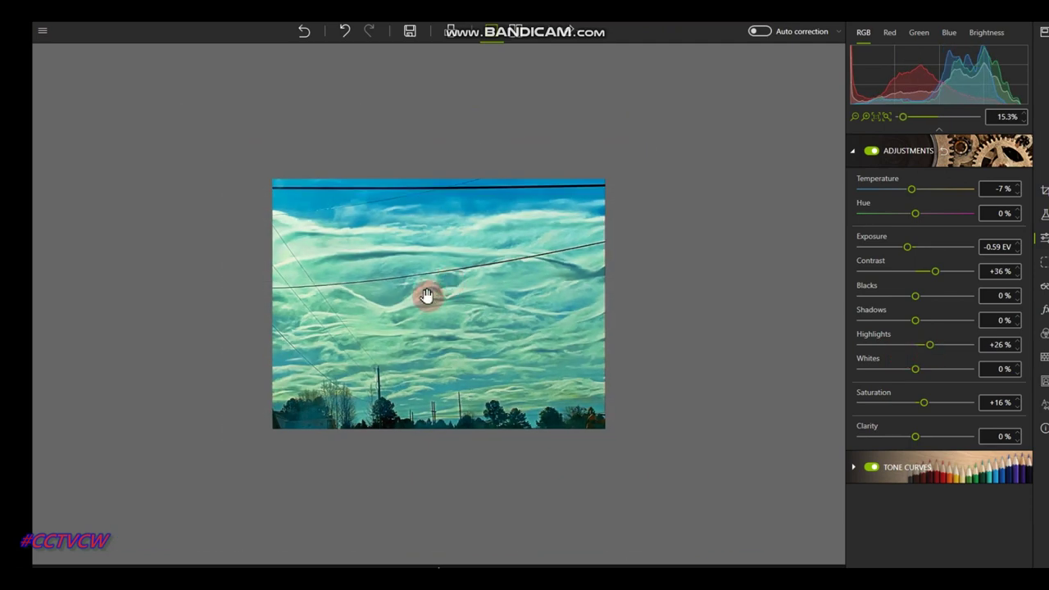
{"action": "scroll", "coordinate": [449, 280], "scroll_direction": "up", "scroll_amount": 4}
{"action": "scroll", "coordinate": [447, 303], "scroll_direction": "down", "scroll_amount": 1}
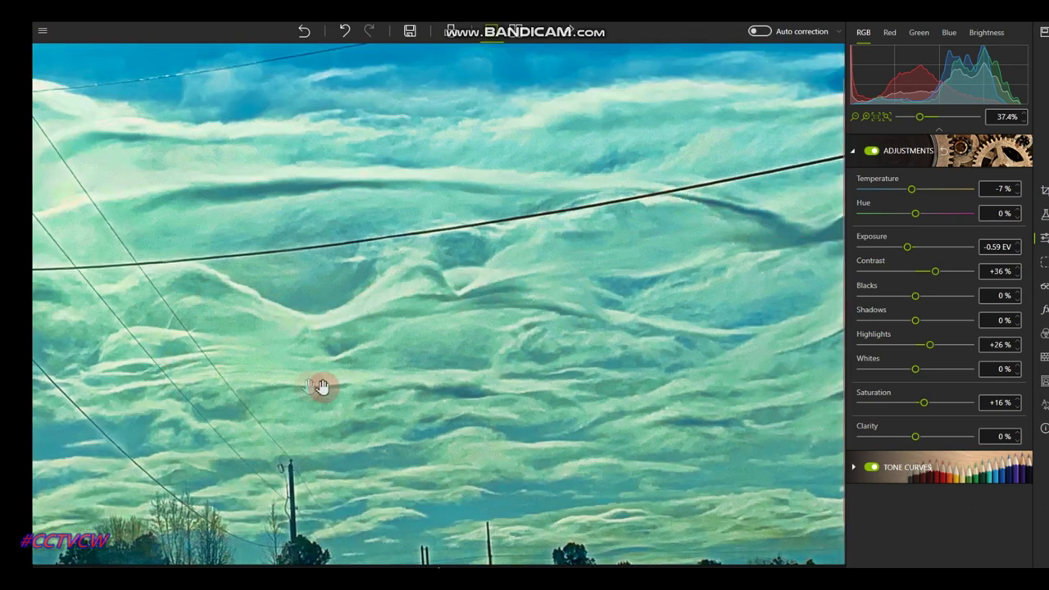
{"action": "scroll", "coordinate": [520, 403], "scroll_direction": "down", "scroll_amount": 1}
{"action": "scroll", "coordinate": [518, 401], "scroll_direction": "up", "scroll_amount": 2}
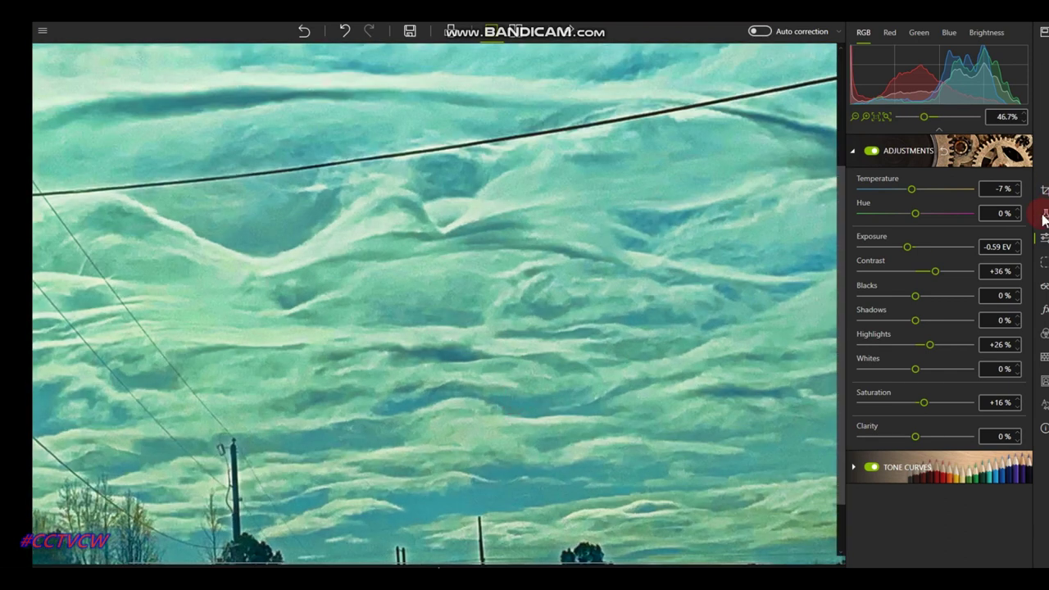
{"action": "left_click", "coordinate": [410, 30]}
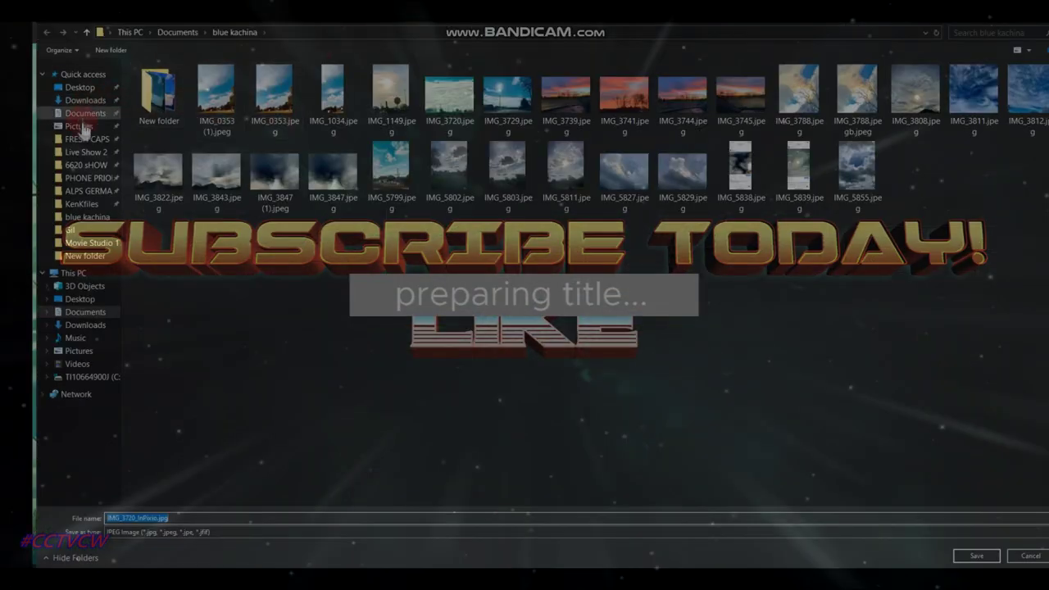
{"action": "left_click", "coordinate": [73, 230]}
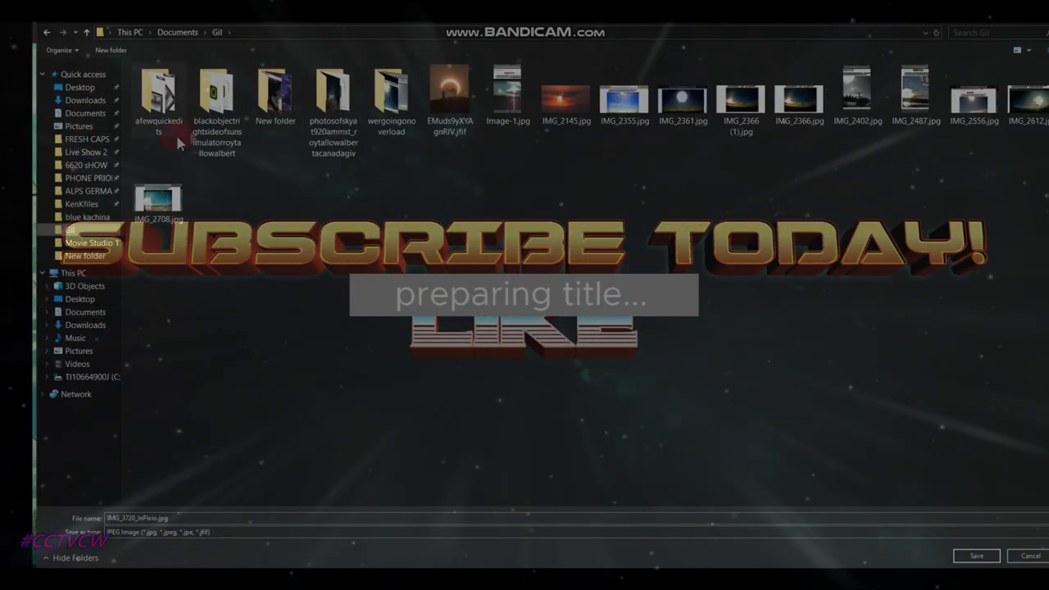
{"action": "double_click", "coordinate": [268, 105]}
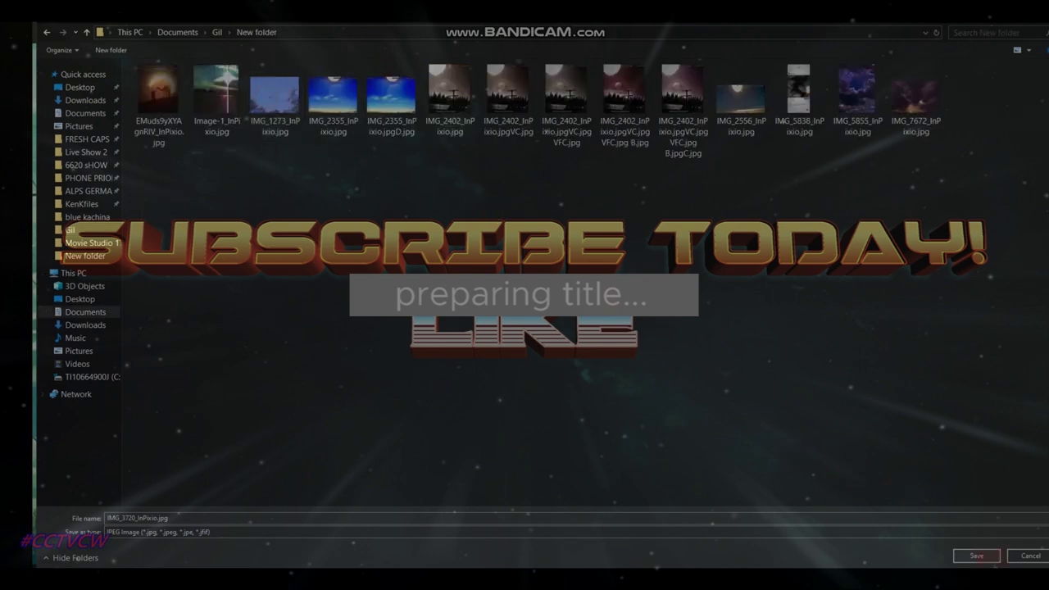
{"action": "left_click", "coordinate": [977, 556]}
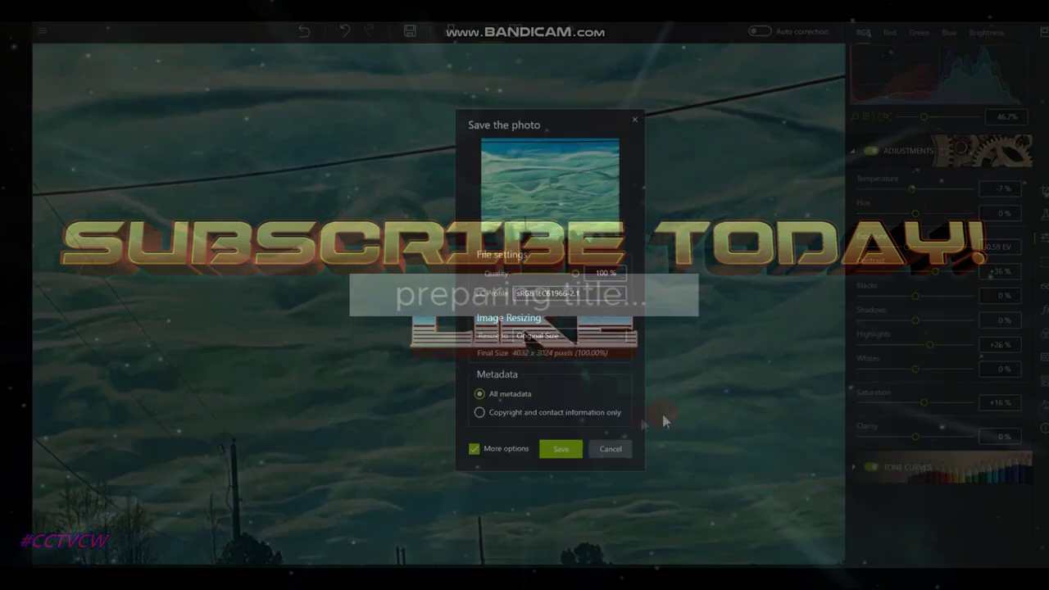
{"action": "left_click", "coordinate": [558, 450]}
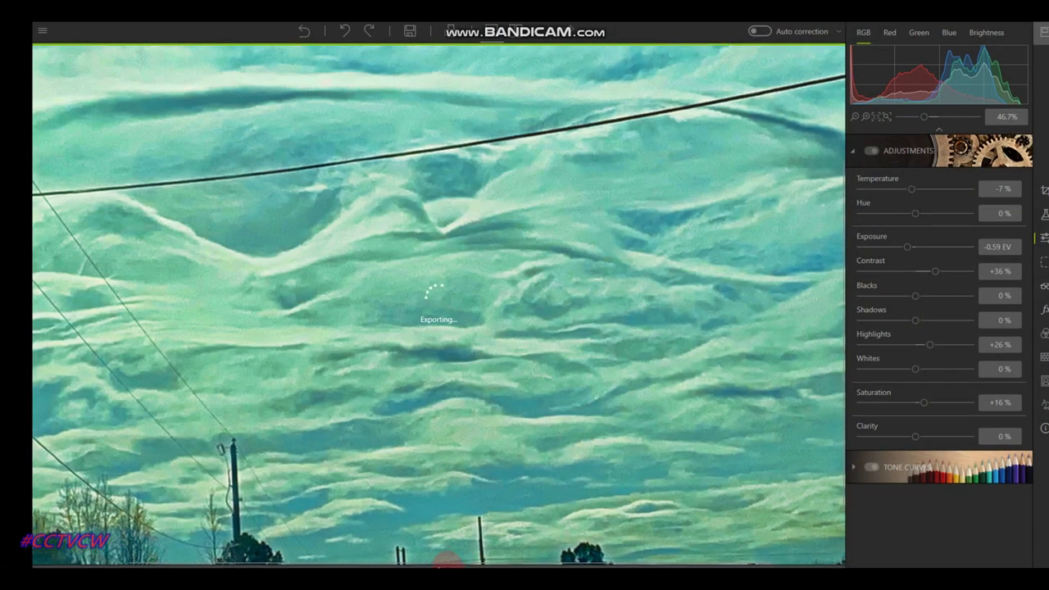
- Open the second photo of the blue kachina folder and inspect its square cloud and helicopters up close
{"action": "mouse_move", "coordinate": [447, 563]}
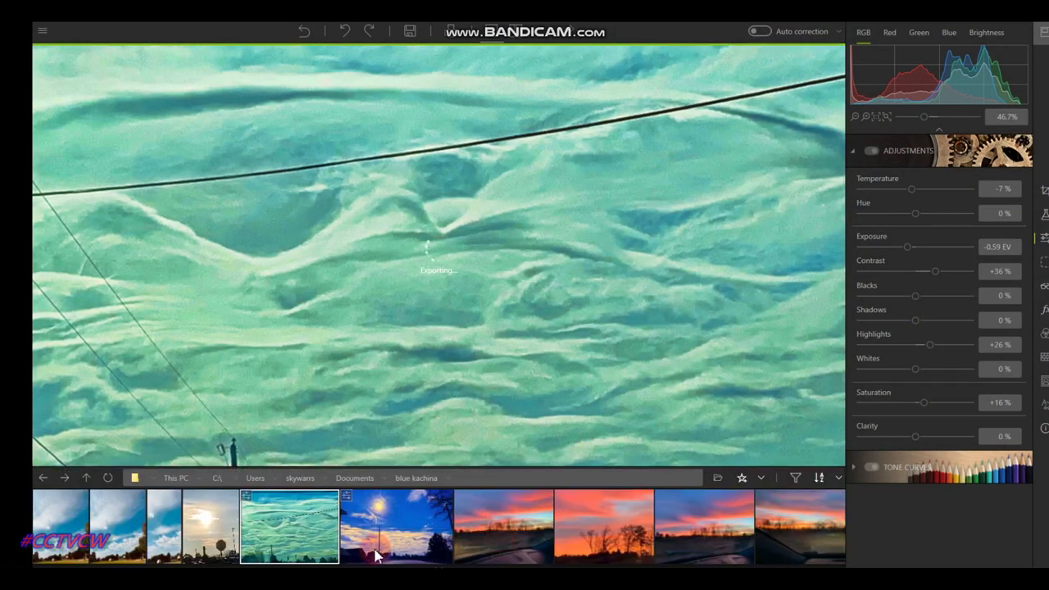
{"action": "left_click", "coordinate": [104, 525]}
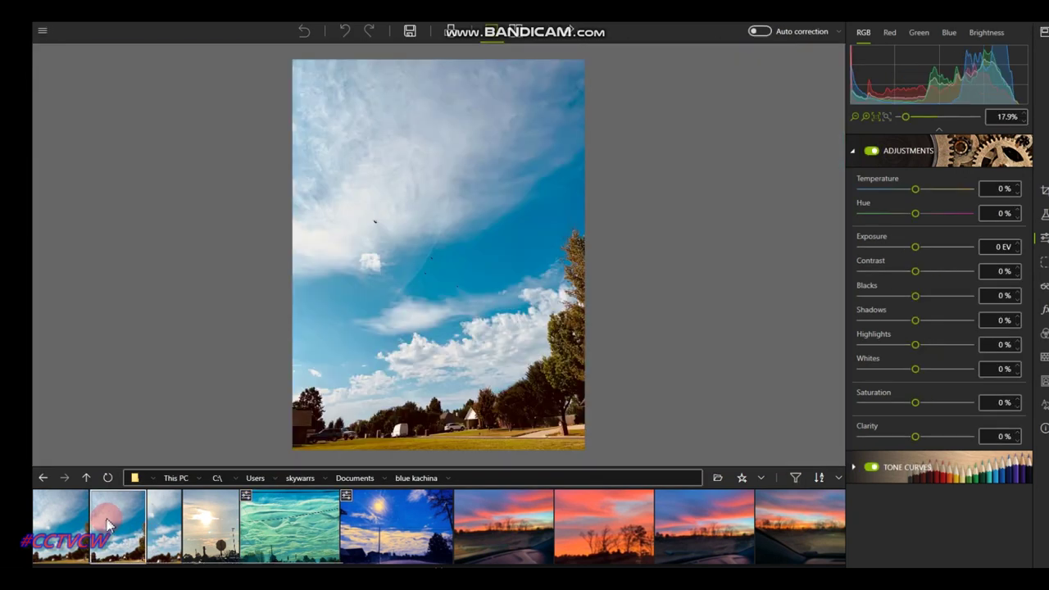
{"action": "left_click", "coordinate": [386, 266]}
{"action": "left_click", "coordinate": [779, 186]}
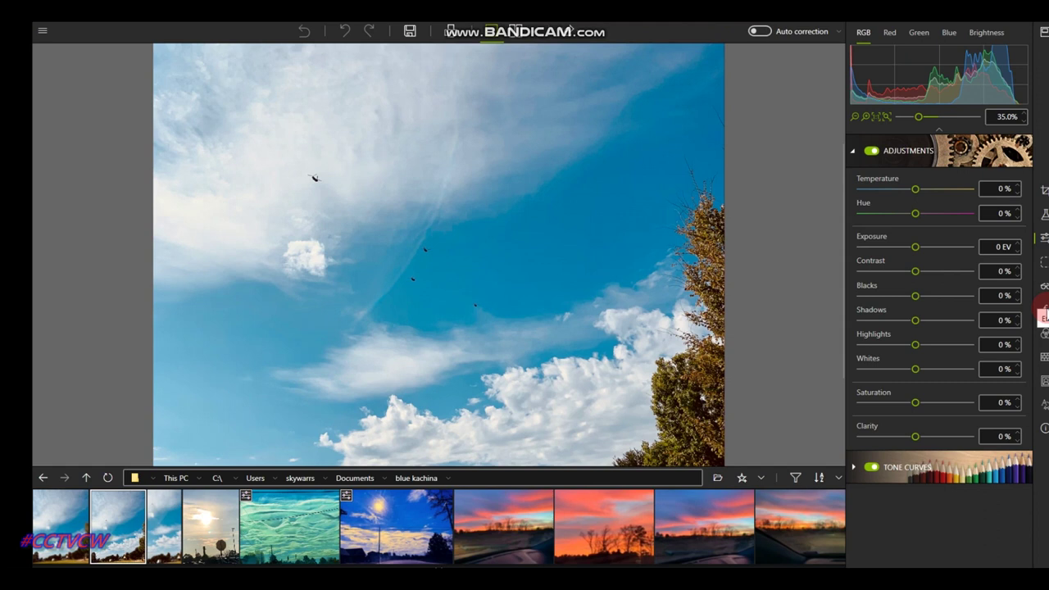
{"action": "scroll", "coordinate": [272, 221], "scroll_direction": "up", "scroll_amount": 6}
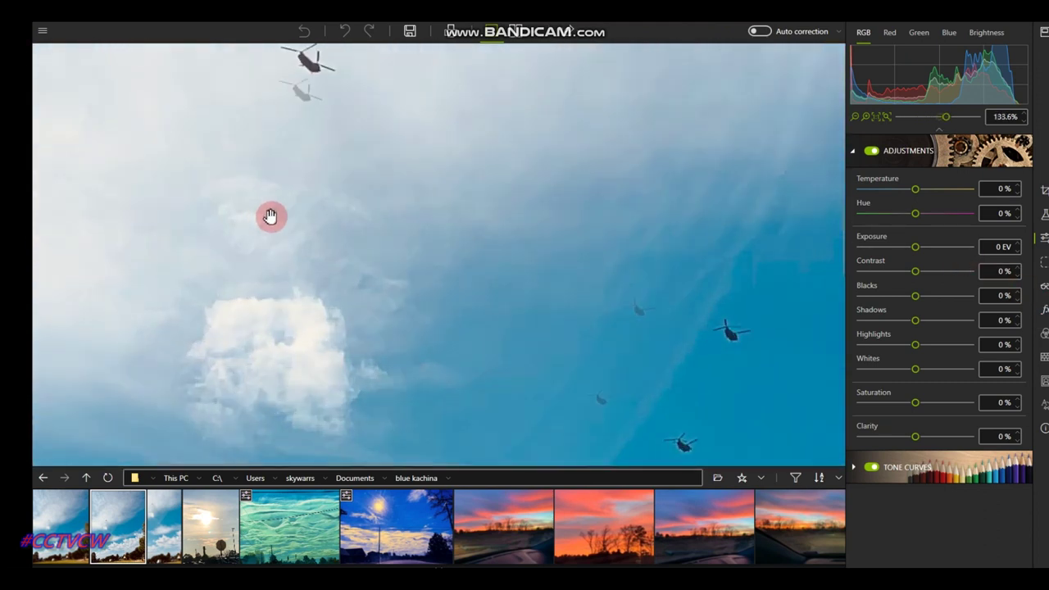
{"action": "scroll", "coordinate": [271, 216], "scroll_direction": "down", "scroll_amount": 3}
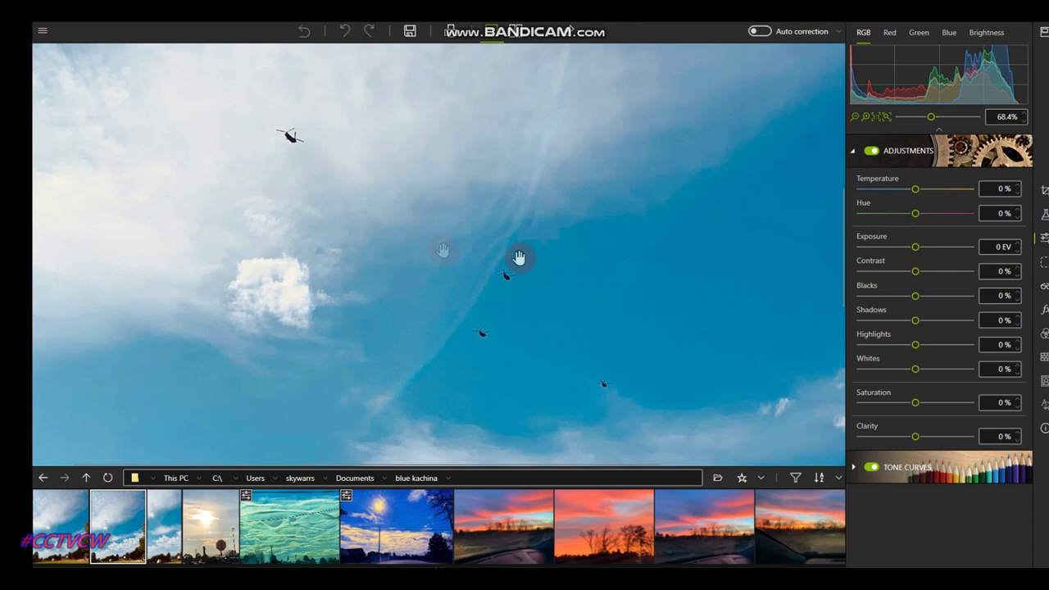
- Set the helicopter photo's dehaze amount to 61%
{"action": "left_click", "coordinate": [1044, 191]}
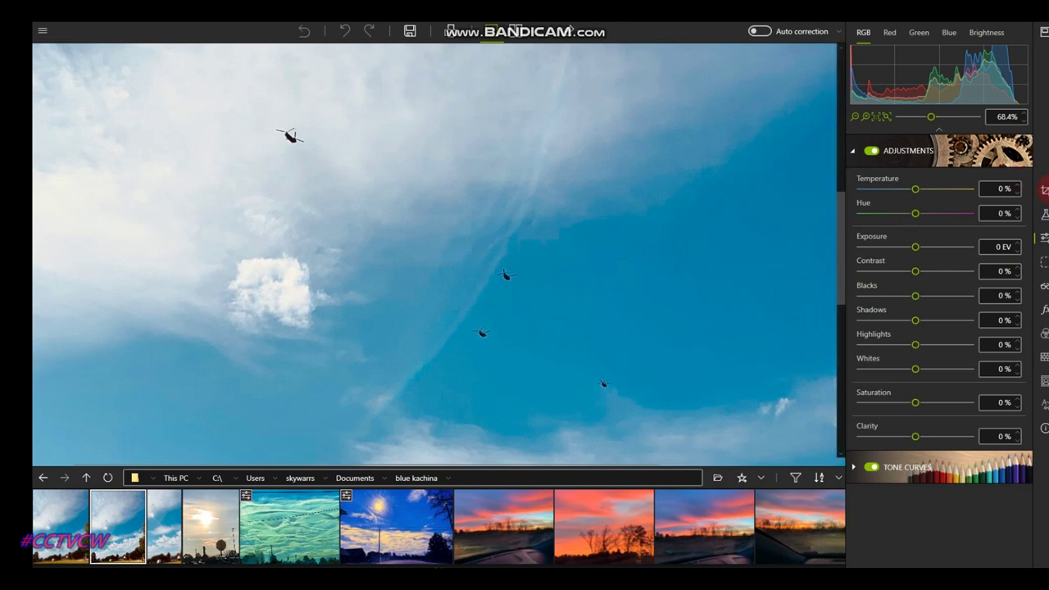
{"action": "left_click", "coordinate": [1001, 296]}
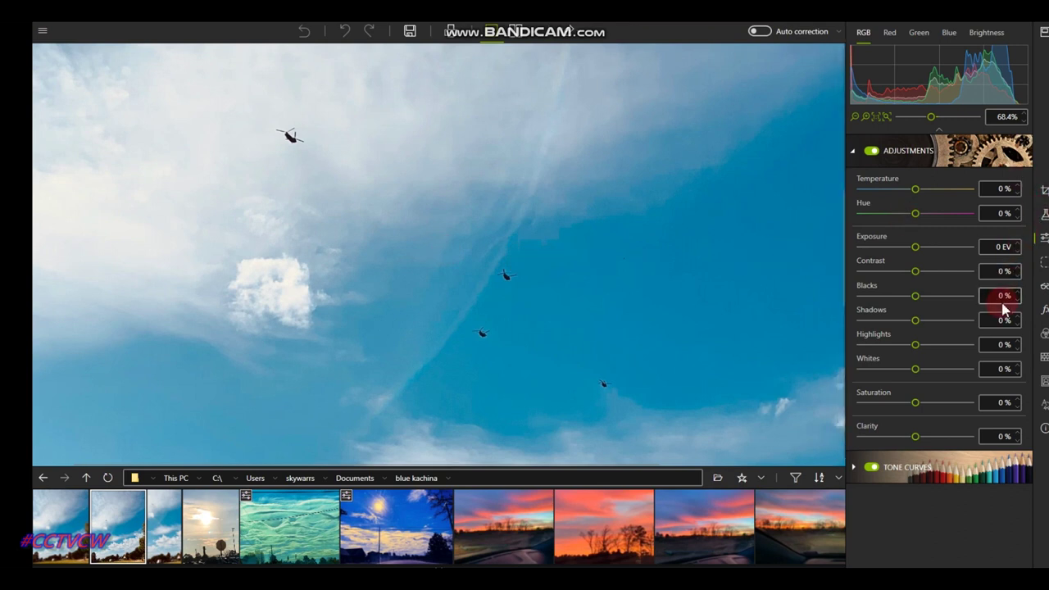
{"action": "left_click", "coordinate": [1046, 311]}
{"action": "left_click", "coordinate": [1044, 286]}
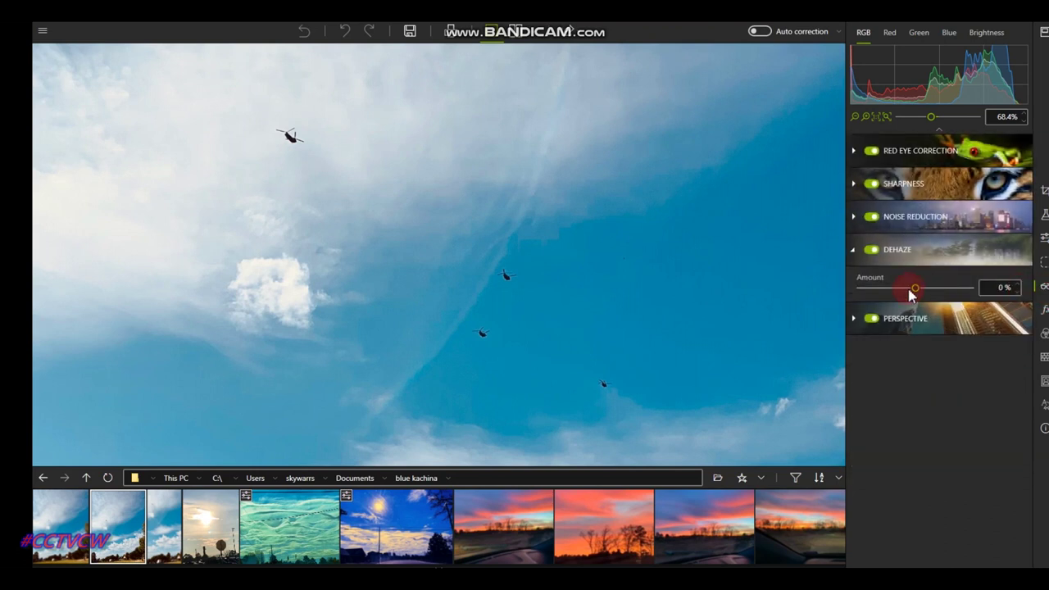
{"action": "left_click_drag", "start_coordinate": [938, 290], "coordinate": [951, 294]}
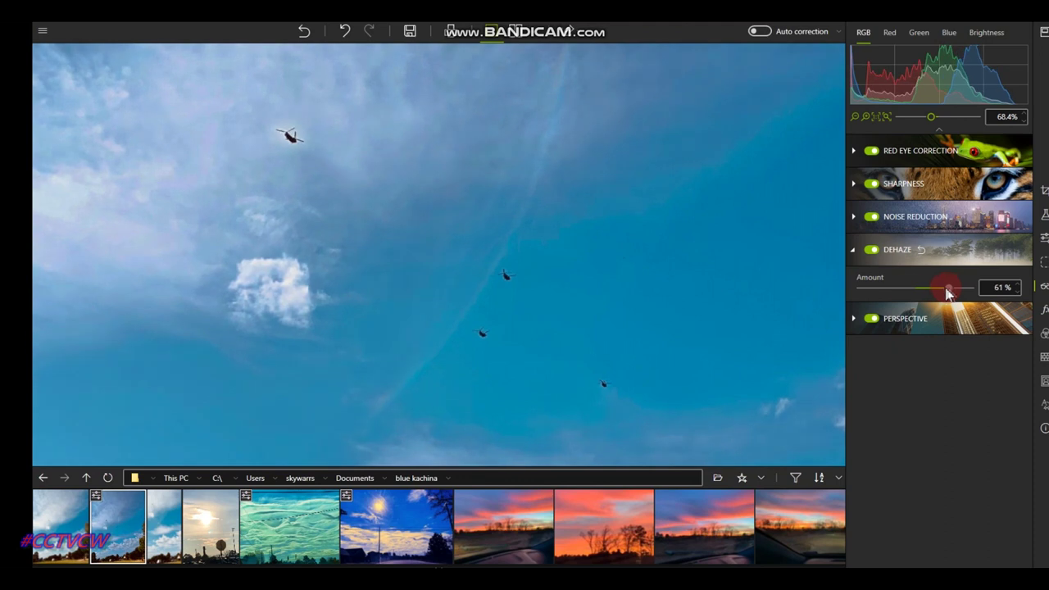
{"action": "scroll", "coordinate": [433, 229], "scroll_direction": "down", "scroll_amount": 5}
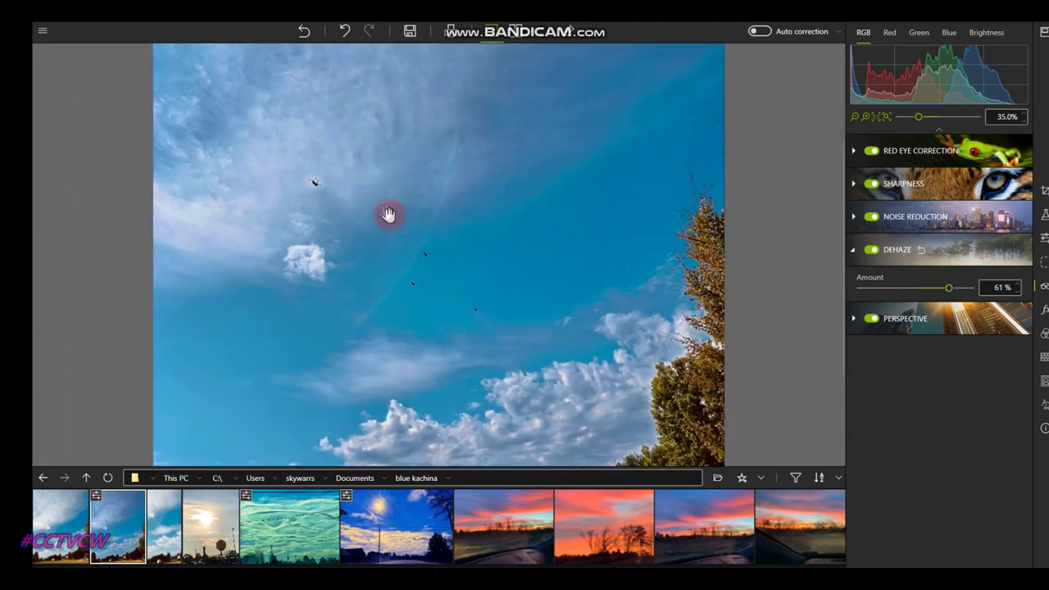
{"action": "scroll", "coordinate": [339, 182], "scroll_direction": "up", "scroll_amount": 1}
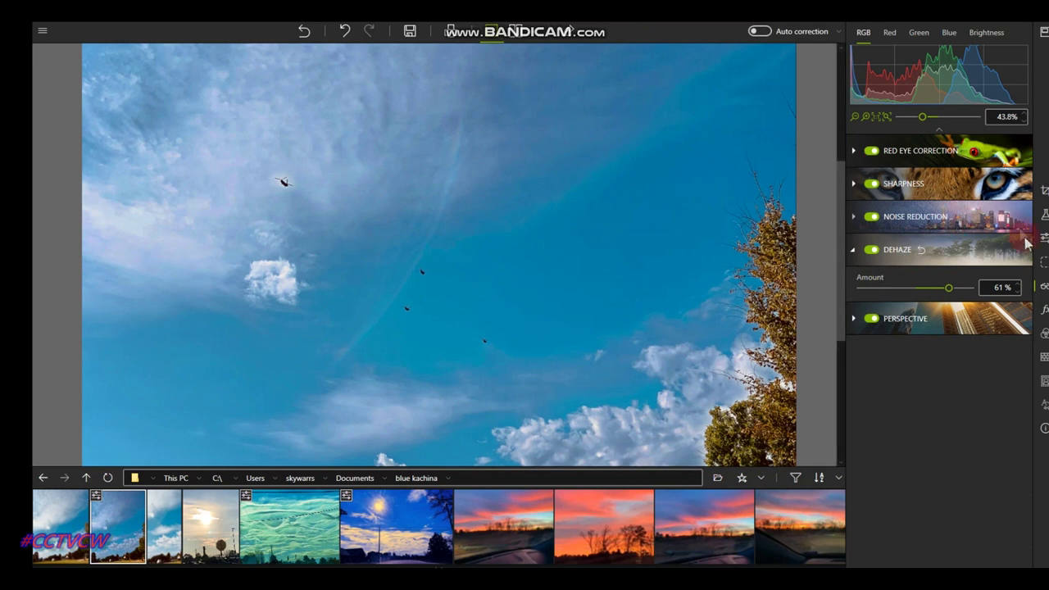
{"action": "left_click", "coordinate": [907, 226]}
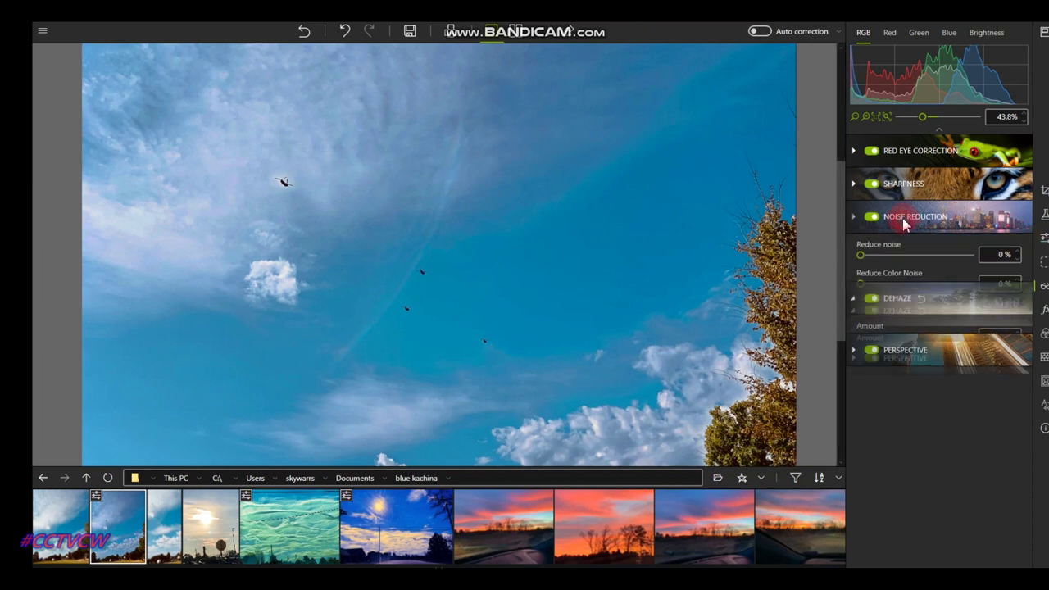
{"action": "left_click", "coordinate": [910, 221]}
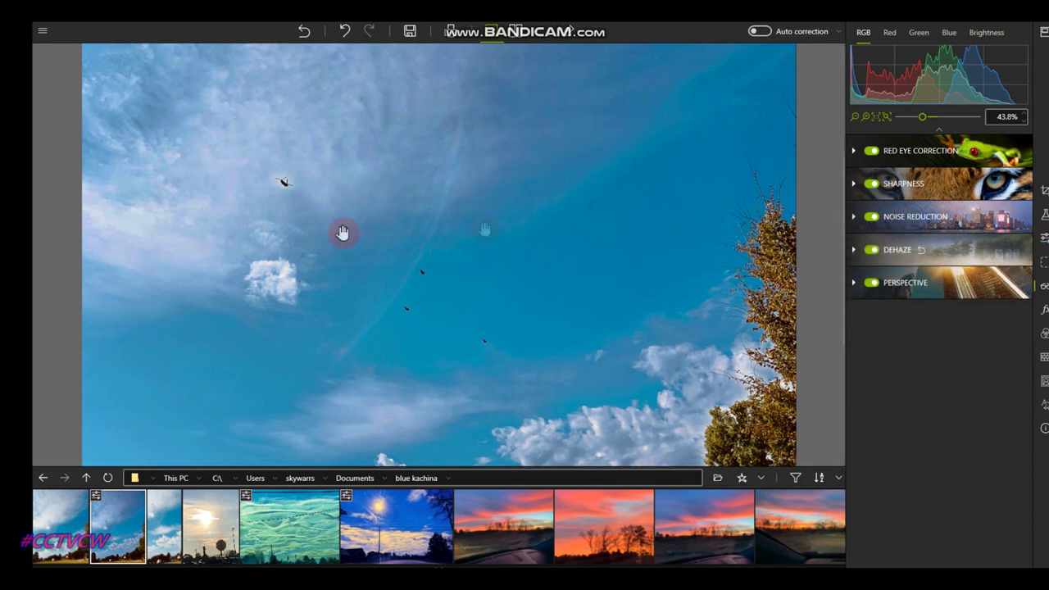
- Lower the helicopter photo's exposure to -0.63 EV and examine the square cloud and helicopters closely
{"action": "scroll", "coordinate": [183, 251], "scroll_direction": "up", "scroll_amount": 5}
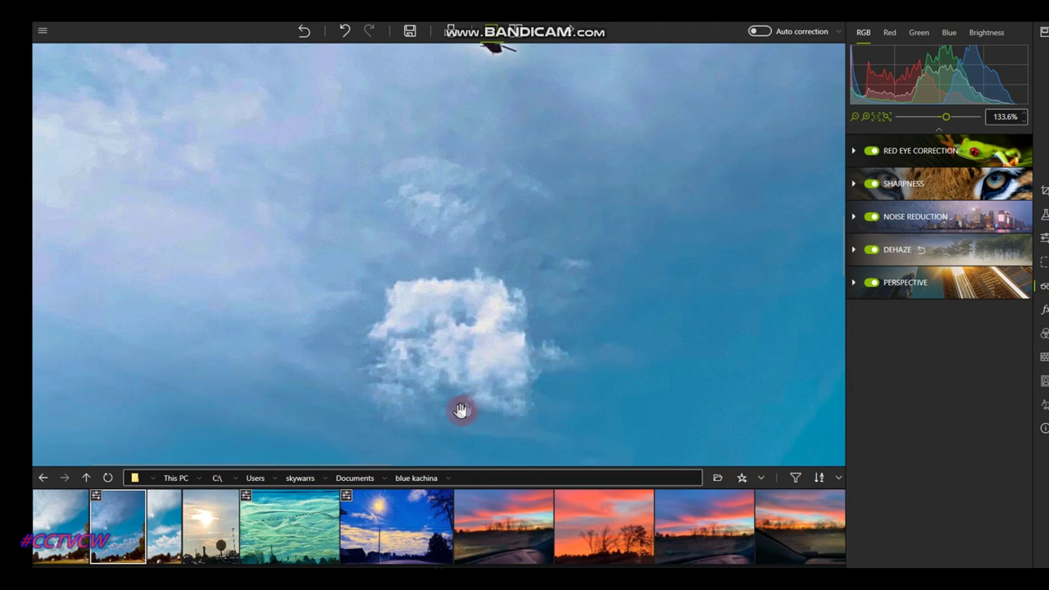
{"action": "scroll", "coordinate": [466, 410], "scroll_direction": "down", "scroll_amount": 1}
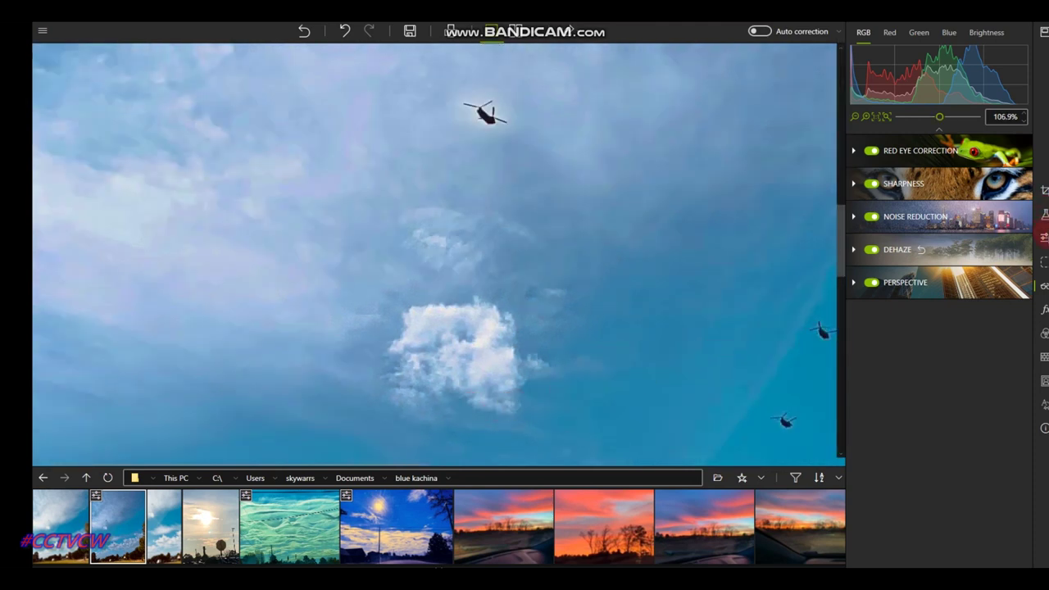
{"action": "left_click", "coordinate": [1044, 236]}
{"action": "left_click_drag", "start_coordinate": [908, 247], "coordinate": [905, 247]}
{"action": "left_click_drag", "start_coordinate": [658, 358], "coordinate": [435, 310]}
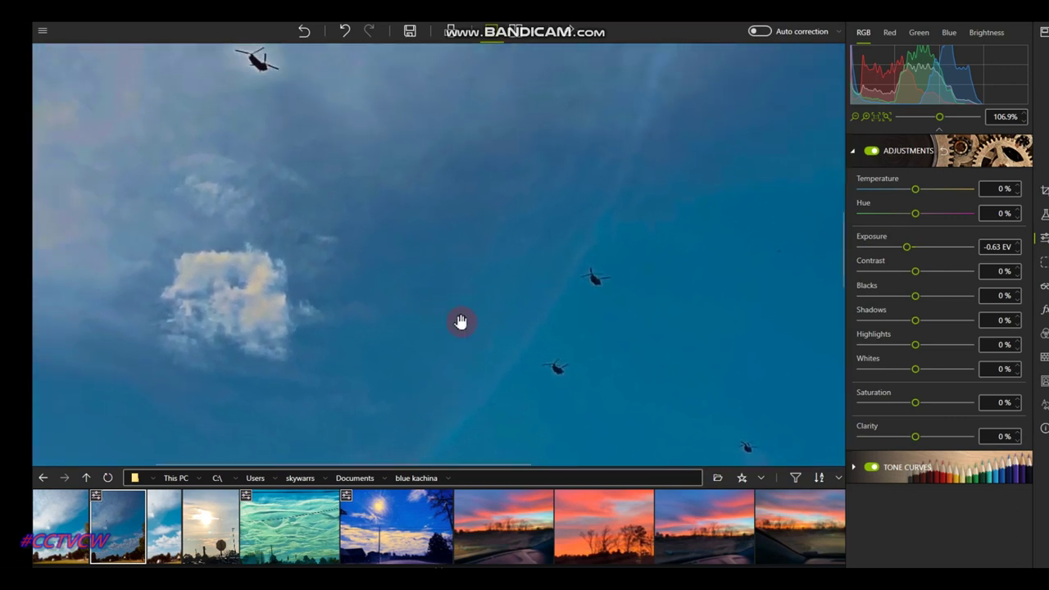
{"action": "left_click_drag", "start_coordinate": [659, 354], "coordinate": [667, 353]}
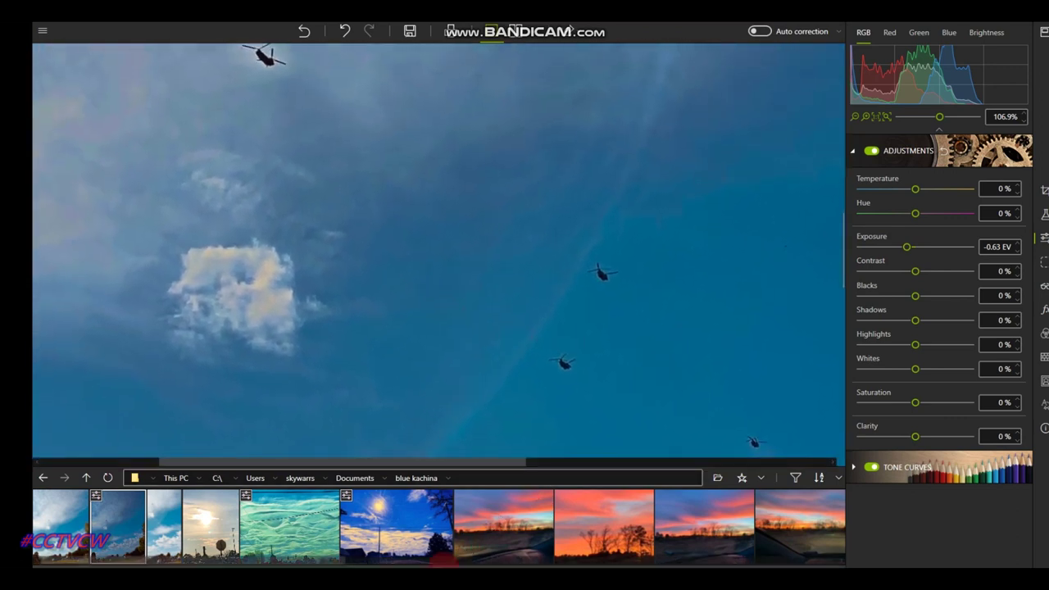
{"action": "scroll", "coordinate": [467, 452], "scroll_direction": "down", "scroll_amount": 2}
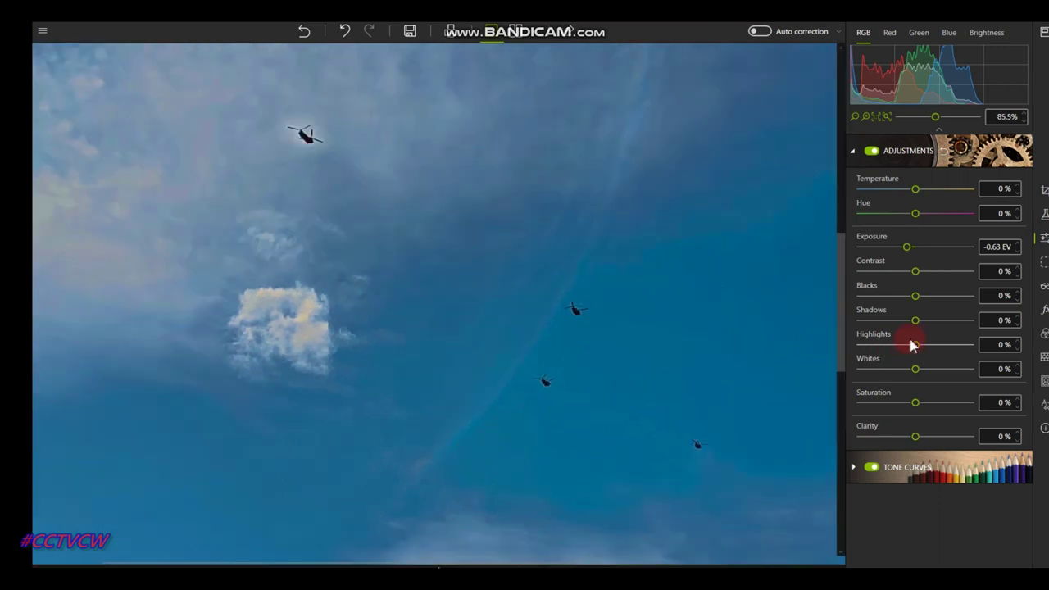
- Set the helicopter photo's highlights to +38% and whites to -36%
{"action": "left_click_drag", "start_coordinate": [916, 348], "coordinate": [937, 350]}
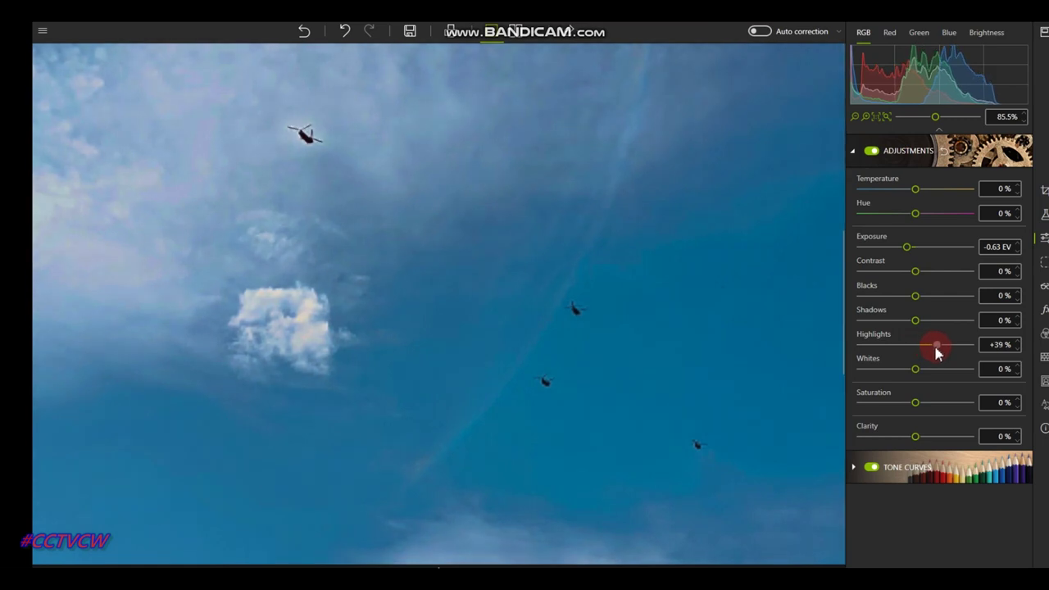
{"action": "mouse_move", "coordinate": [942, 373]}
{"action": "left_mouse_down"}
{"action": "mouse_move", "coordinate": [900, 369]}
{"action": "mouse_move", "coordinate": [926, 366]}
{"action": "left_mouse_up"}
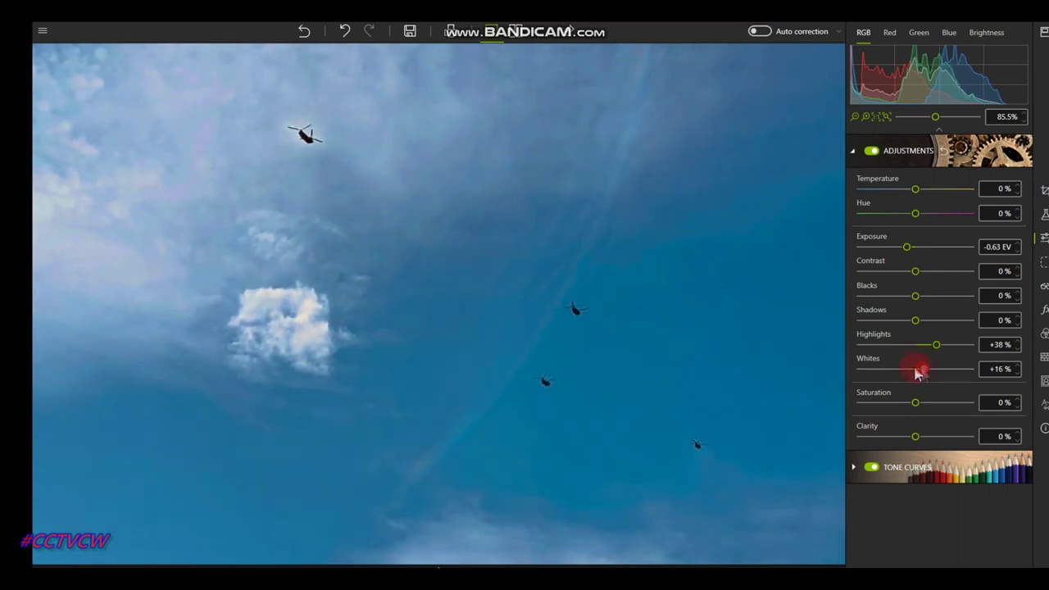
{"action": "left_click_drag", "start_coordinate": [894, 369], "coordinate": [891, 368]}
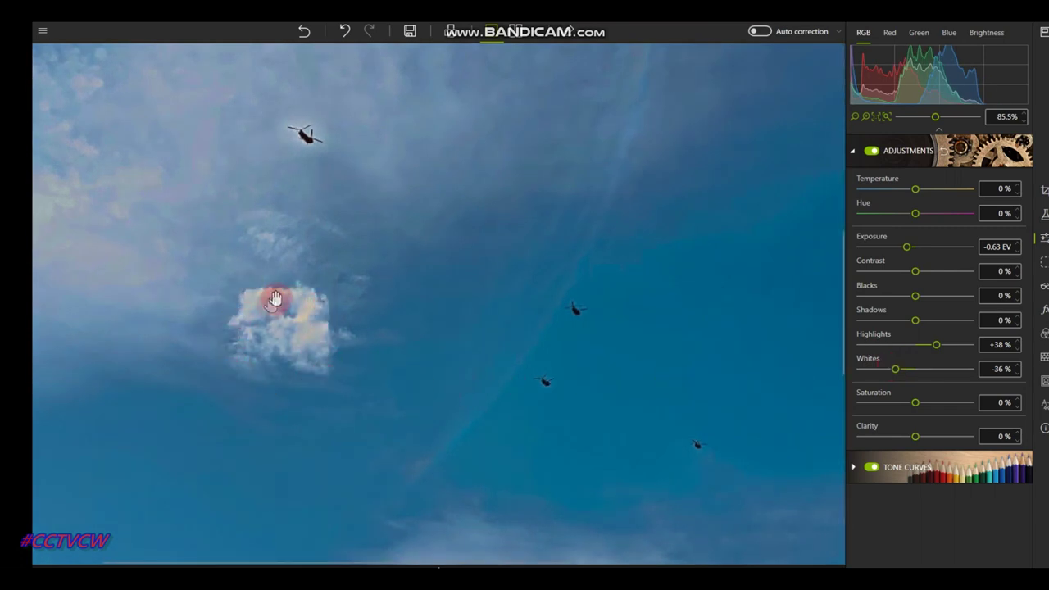
- Check the square cloud's detail, and cool the helicopter photo's temperature to -36%
{"action": "scroll", "coordinate": [252, 330], "scroll_direction": "up", "scroll_amount": 5}
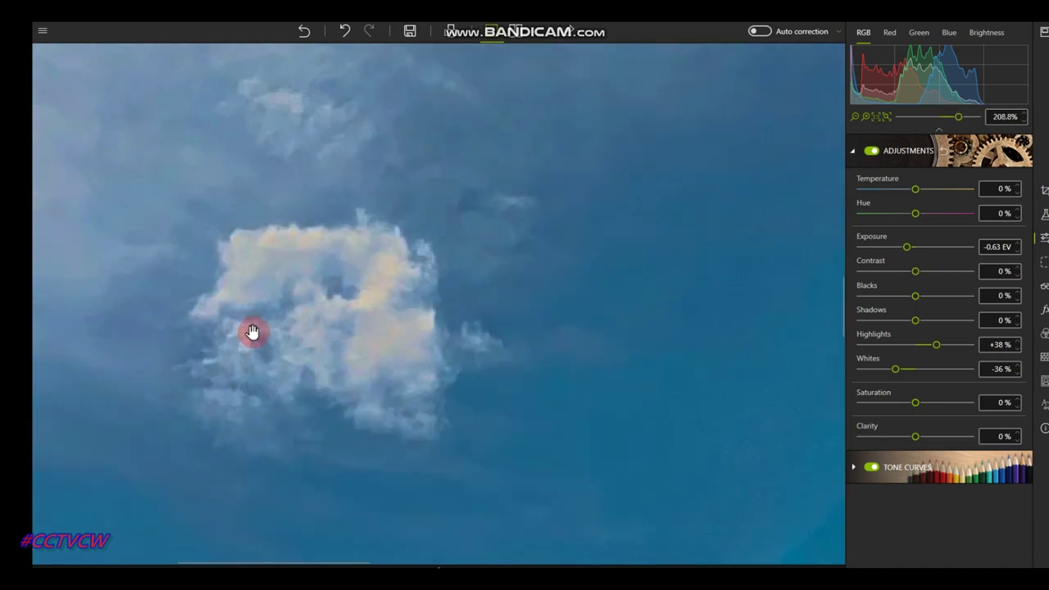
{"action": "scroll", "coordinate": [252, 332], "scroll_direction": "down", "scroll_amount": 8}
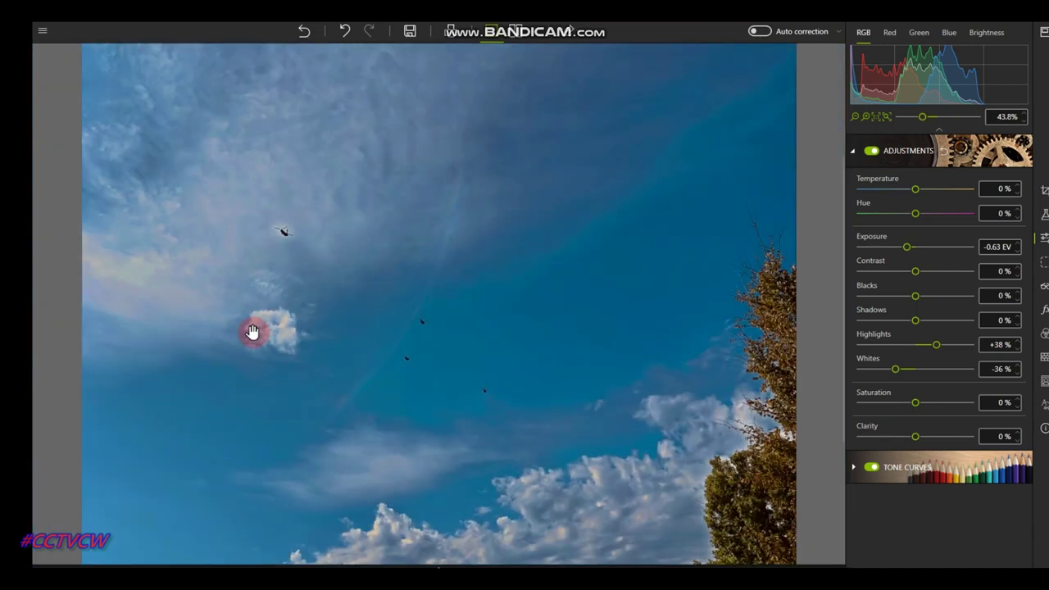
{"action": "scroll", "coordinate": [252, 332], "scroll_direction": "down", "scroll_amount": 2}
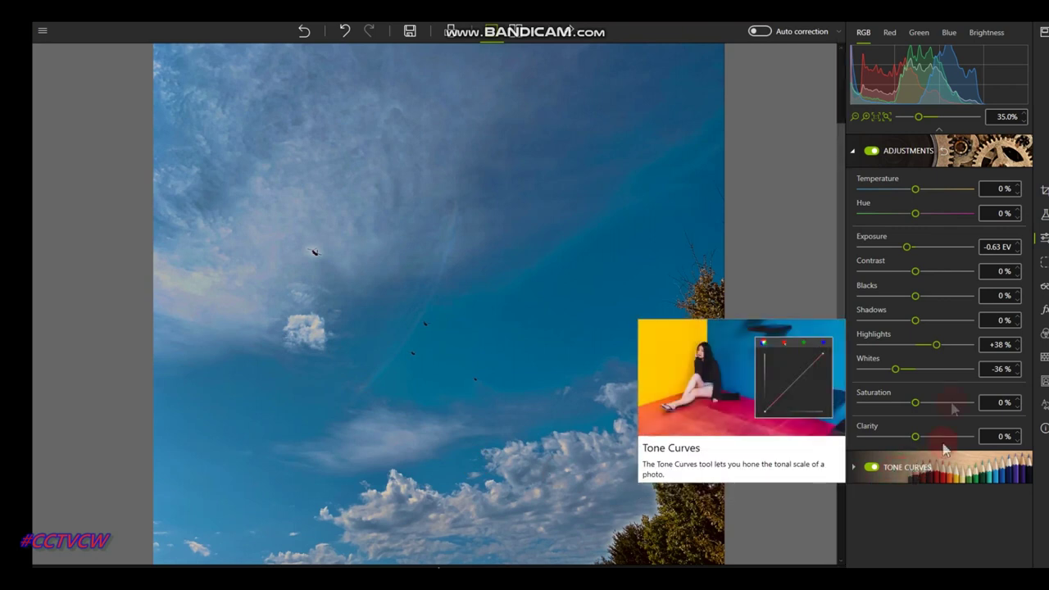
{"action": "left_click_drag", "start_coordinate": [914, 194], "coordinate": [907, 215]}
- Raise the helicopter photo's contrast to +54% and lower its blacks to -59%
{"action": "left_click_drag", "start_coordinate": [910, 268], "coordinate": [934, 283]}
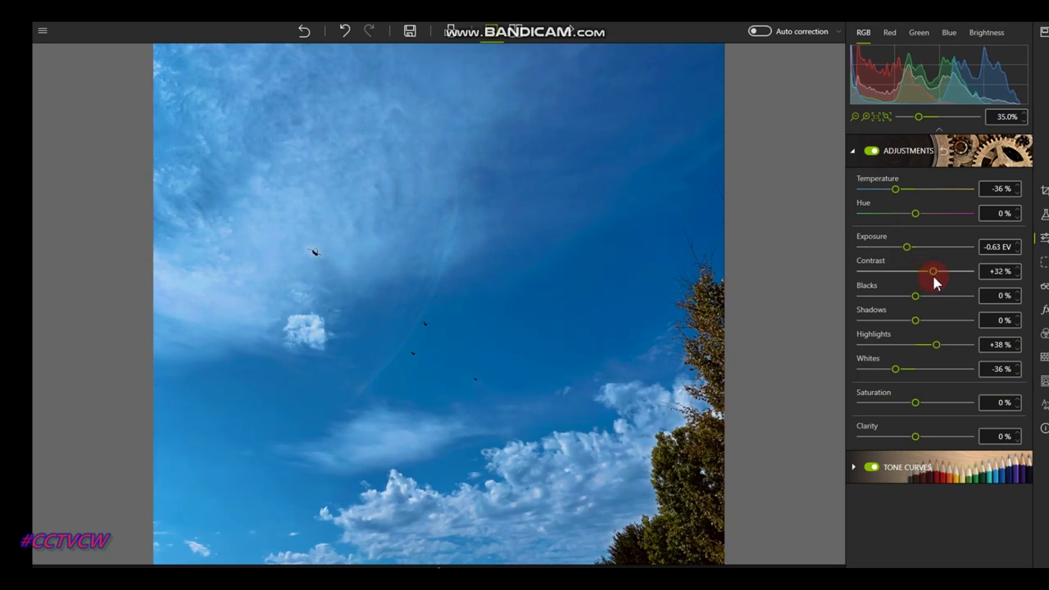
{"action": "left_click", "coordinate": [915, 296]}
{"action": "left_click_drag", "start_coordinate": [944, 279], "coordinate": [896, 306]}
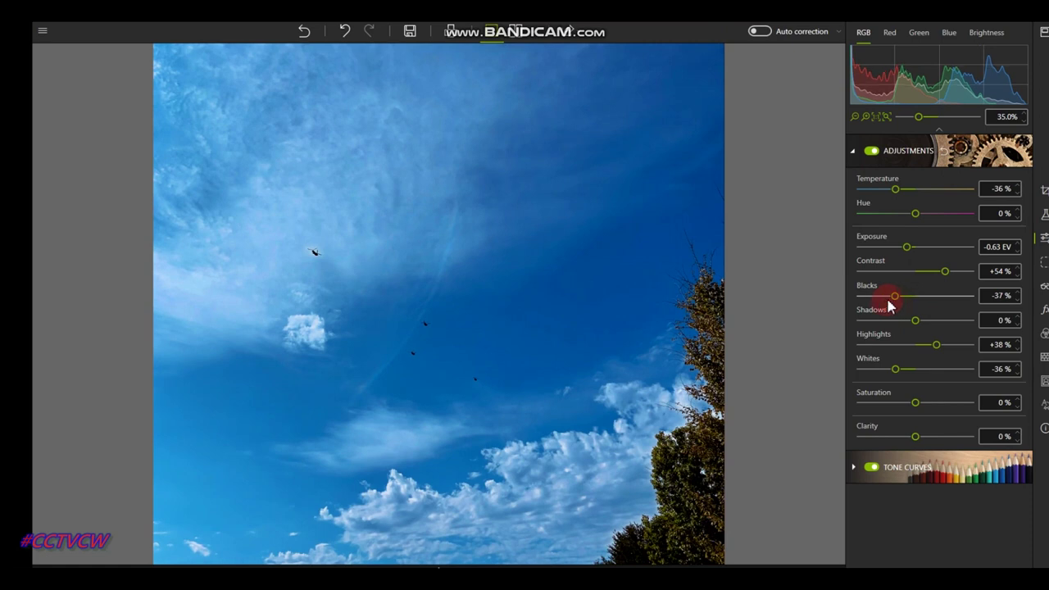
{"action": "left_click_drag", "start_coordinate": [896, 303], "coordinate": [884, 302]}
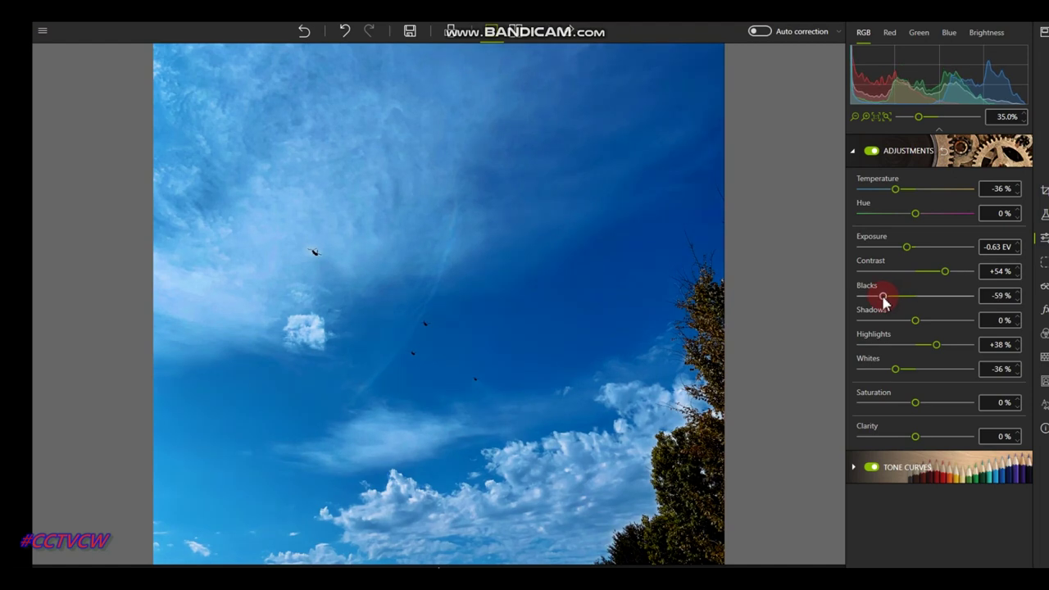
- Raise the helicopter photo's clarity to +41%
{"action": "scroll", "coordinate": [248, 250], "scroll_direction": "up", "scroll_amount": 1}
{"action": "scroll", "coordinate": [248, 250], "scroll_direction": "up", "scroll_amount": 1}
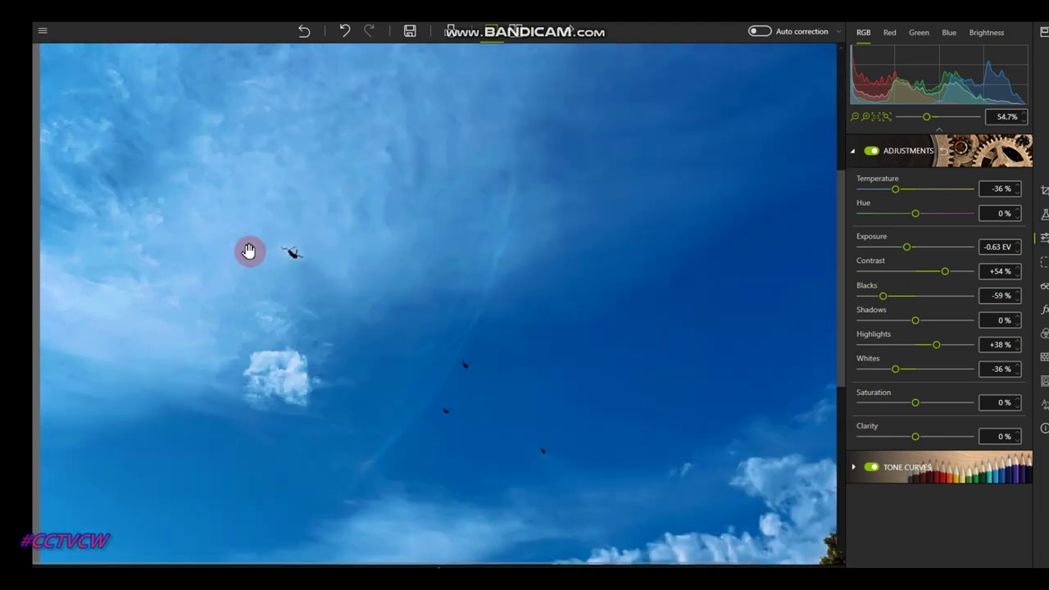
{"action": "scroll", "coordinate": [249, 250], "scroll_direction": "up", "scroll_amount": 1}
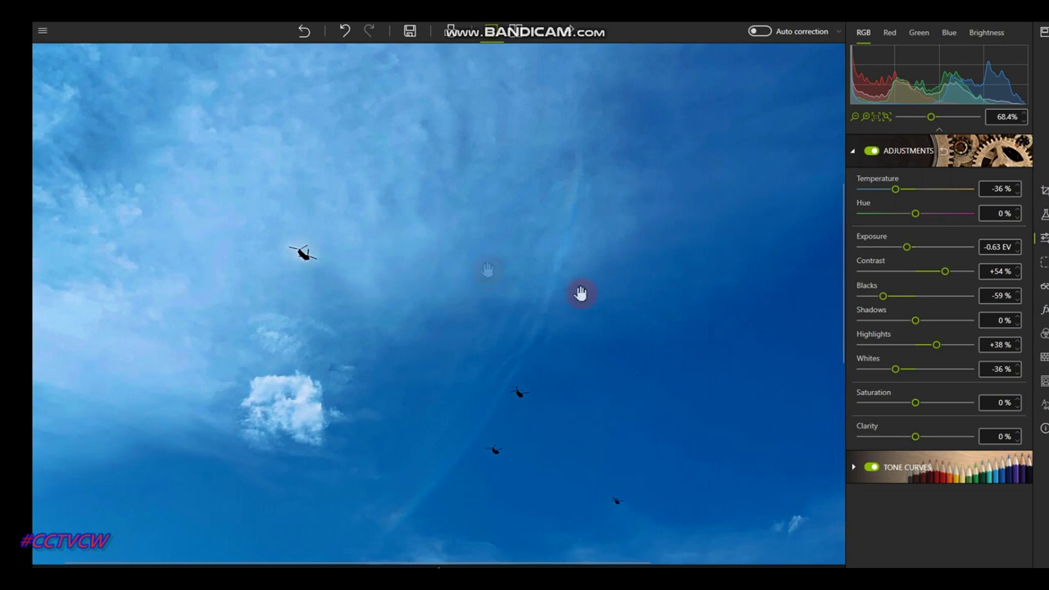
{"action": "left_click_drag", "start_coordinate": [910, 436], "coordinate": [940, 446]}
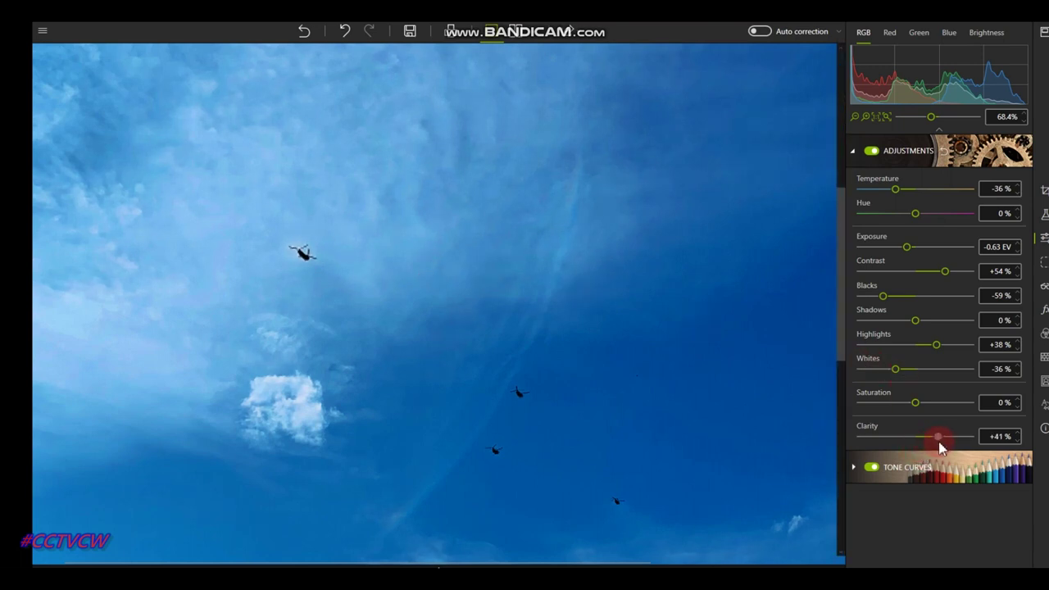
- Examine the square cloud, the helicopters and the surrounding sky closely in the helicopter photo
{"action": "scroll", "coordinate": [223, 311], "scroll_direction": "up", "scroll_amount": 1}
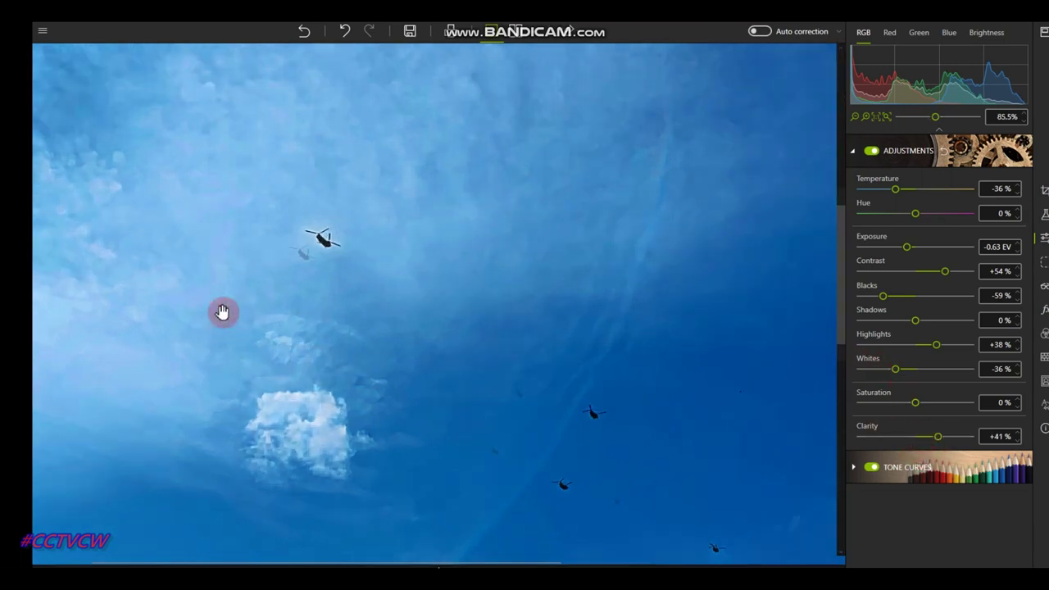
{"action": "scroll", "coordinate": [244, 475], "scroll_direction": "up", "scroll_amount": 4}
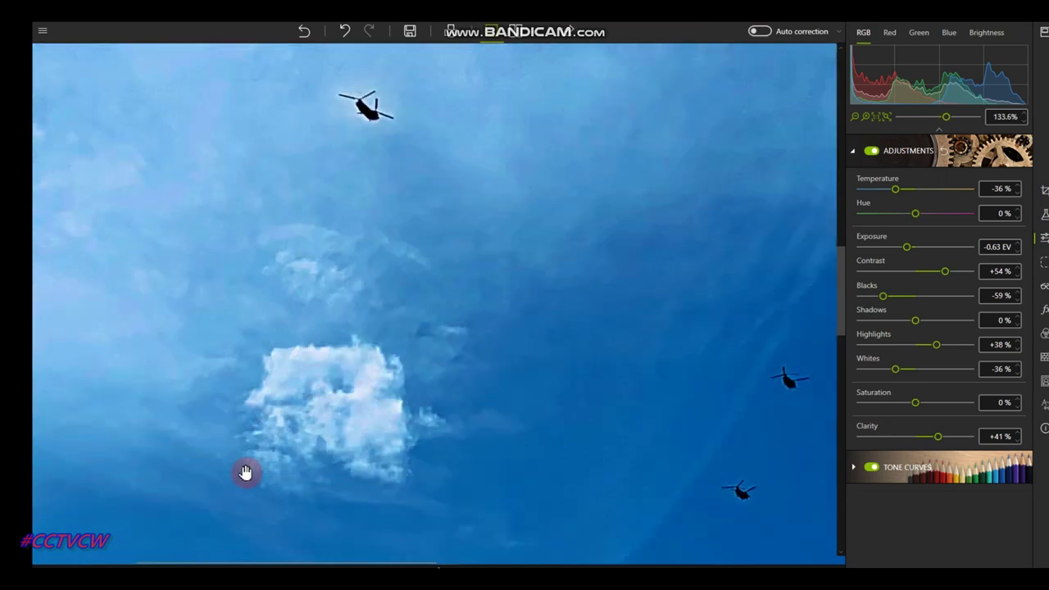
{"action": "scroll", "coordinate": [304, 452], "scroll_direction": "down", "scroll_amount": 5}
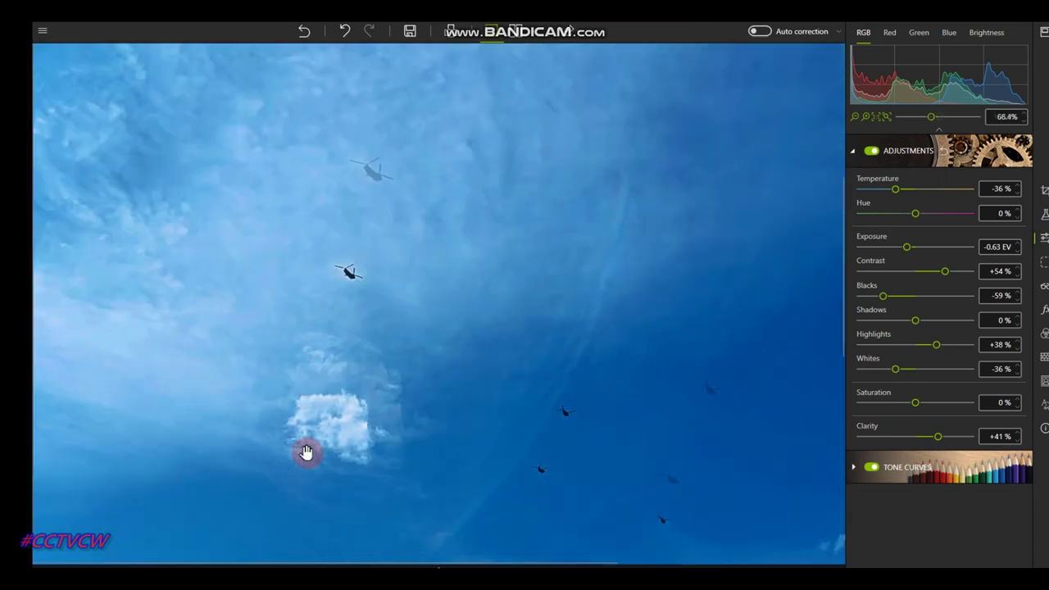
{"action": "left_click_drag", "start_coordinate": [349, 380], "coordinate": [238, 154]}
{"action": "left_click_drag", "start_coordinate": [592, 445], "coordinate": [466, 241]}
{"action": "left_click_drag", "start_coordinate": [382, 431], "coordinate": [434, 564]}
{"action": "left_click_drag", "start_coordinate": [344, 368], "coordinate": [522, 471]}
- Set the helicopter photo's clarity to +71% and its saturation to -40%
{"action": "left_click", "coordinate": [938, 436]}
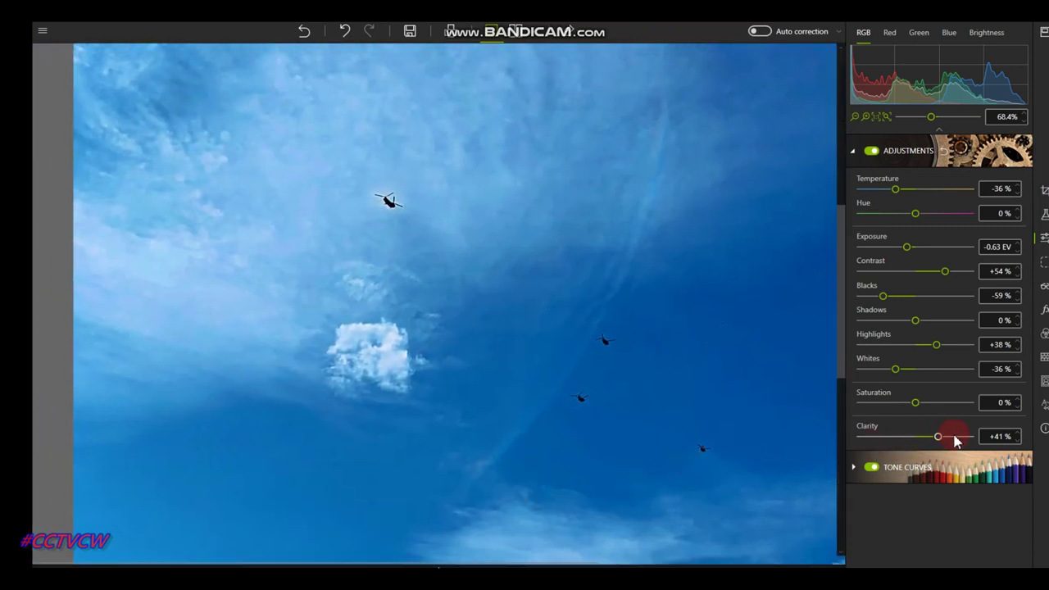
{"action": "left_click_drag", "start_coordinate": [939, 436], "coordinate": [891, 407]}
{"action": "left_click", "coordinate": [918, 404]}
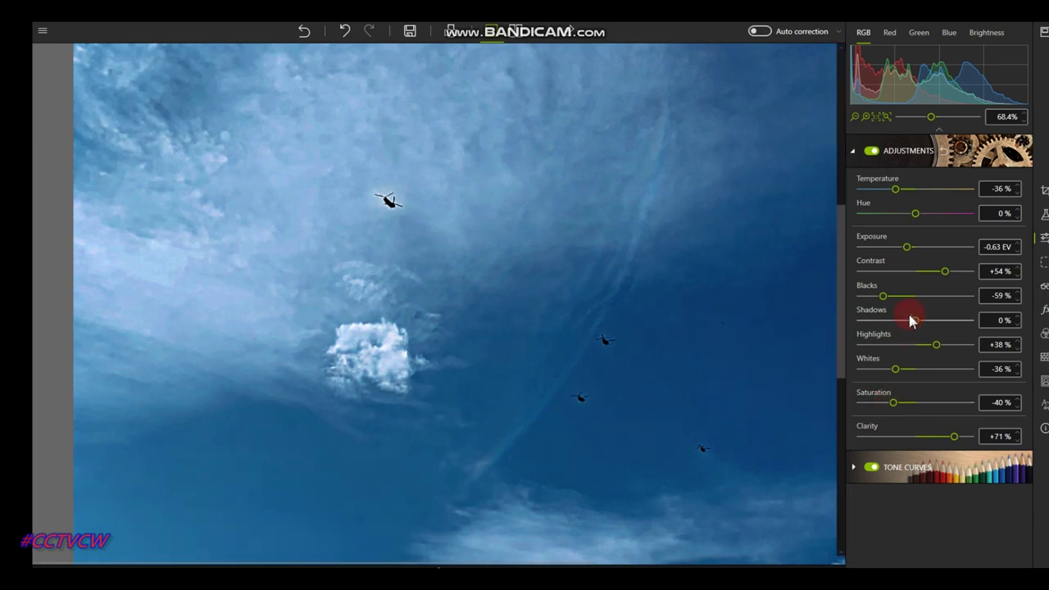
- Lower the helicopter photo's blacks to -79% and check the effect across the whole sky and the trees
{"action": "left_click_drag", "start_coordinate": [885, 300], "coordinate": [875, 299]}
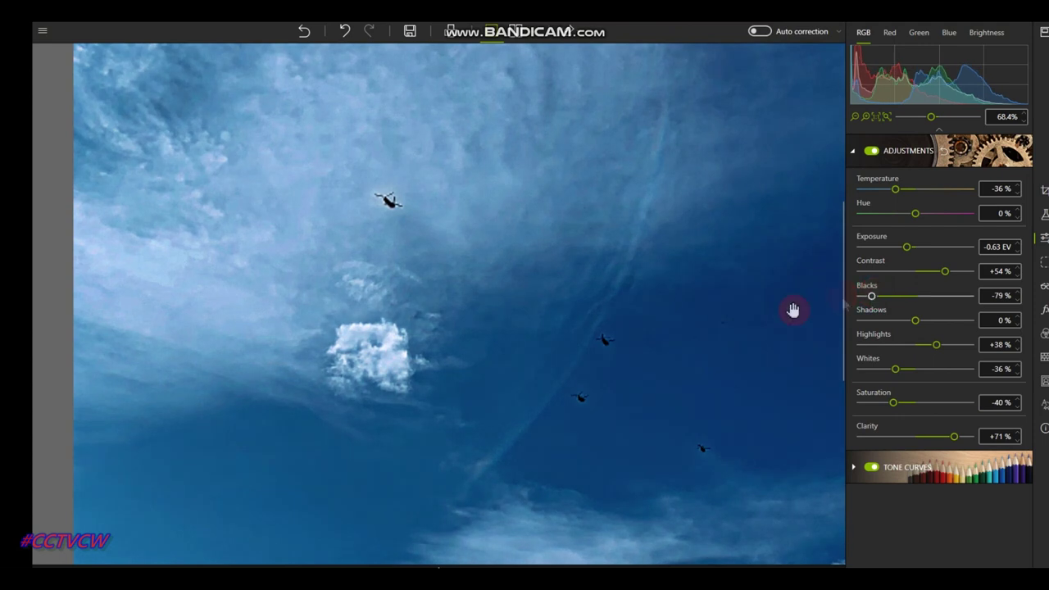
{"action": "scroll", "coordinate": [683, 342], "scroll_direction": "down", "scroll_amount": 3}
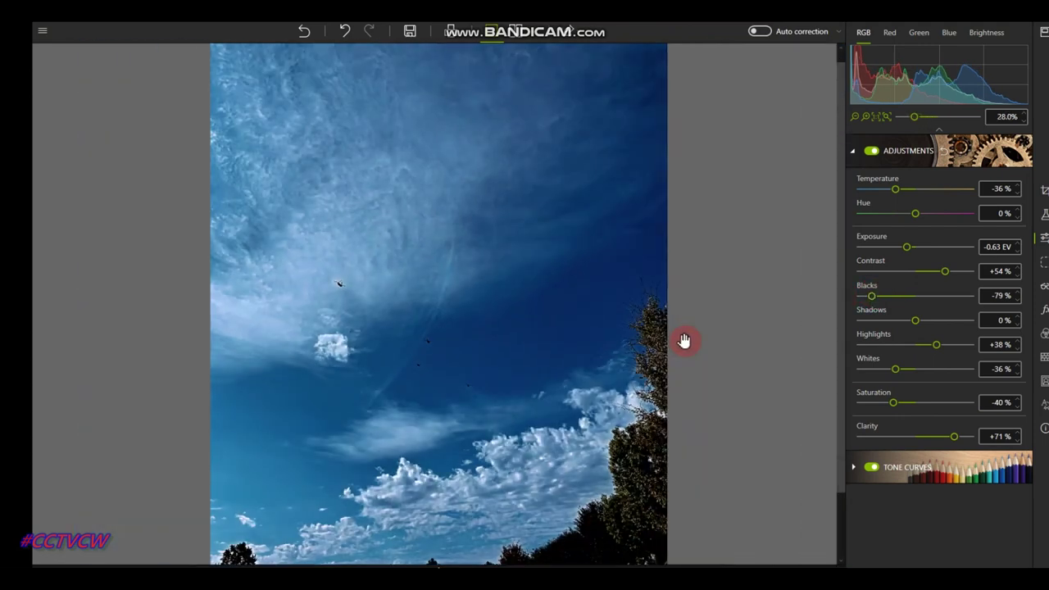
{"action": "scroll", "coordinate": [684, 340], "scroll_direction": "up", "scroll_amount": 1}
{"action": "scroll", "coordinate": [684, 340], "scroll_direction": "up", "scroll_amount": 1}
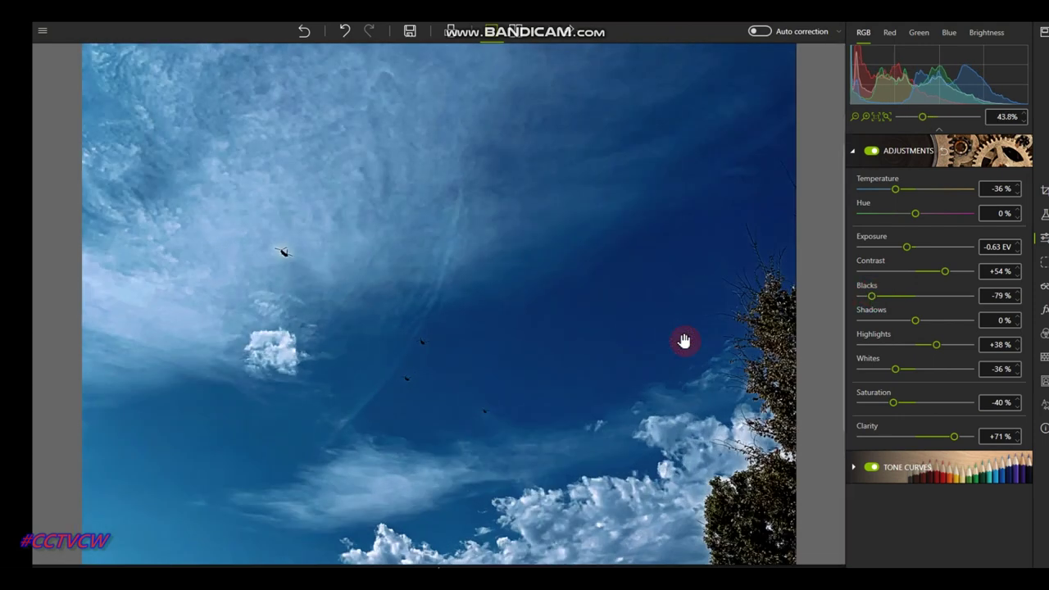
{"action": "scroll", "coordinate": [685, 340], "scroll_direction": "up", "scroll_amount": 1}
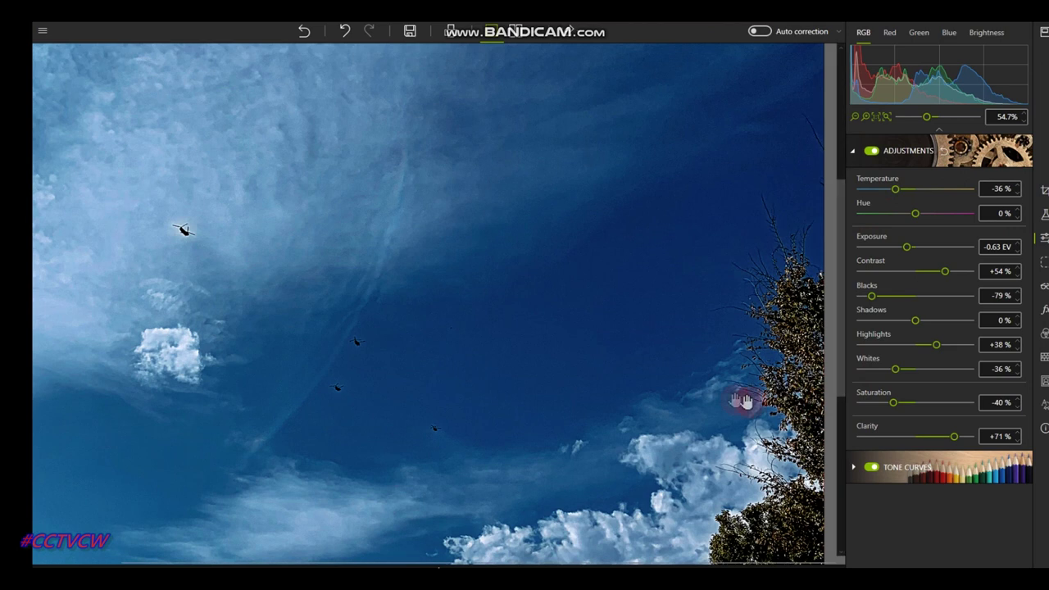
- Save the edited helicopter photo as IMG_0353_InPixio.jpgrg in Documents\Gil\New folder, keeping the default export settings
{"action": "left_click", "coordinate": [408, 31]}
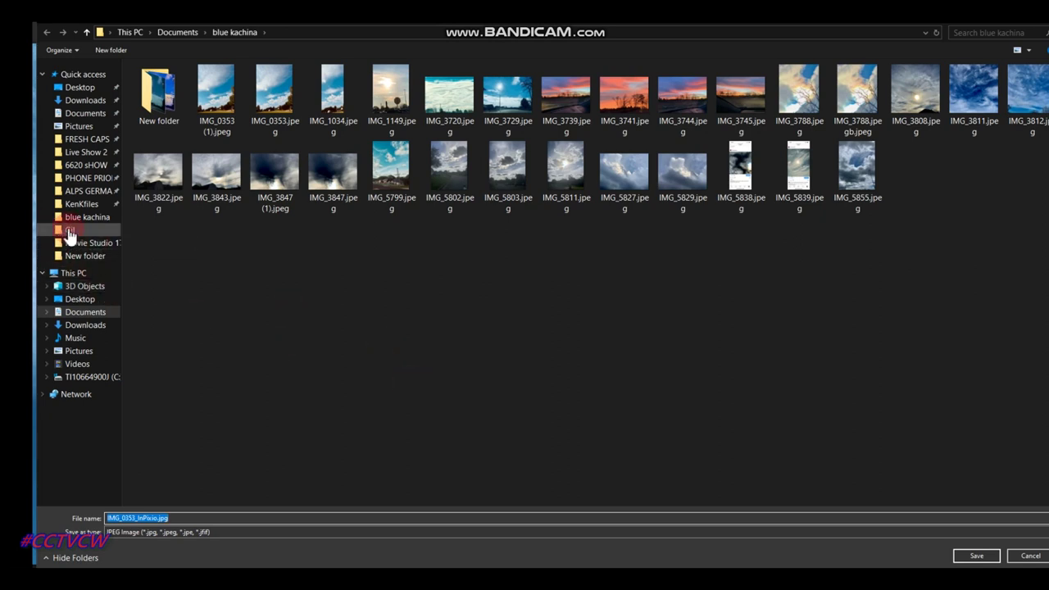
{"action": "left_click", "coordinate": [70, 230]}
{"action": "double_click", "coordinate": [275, 94]}
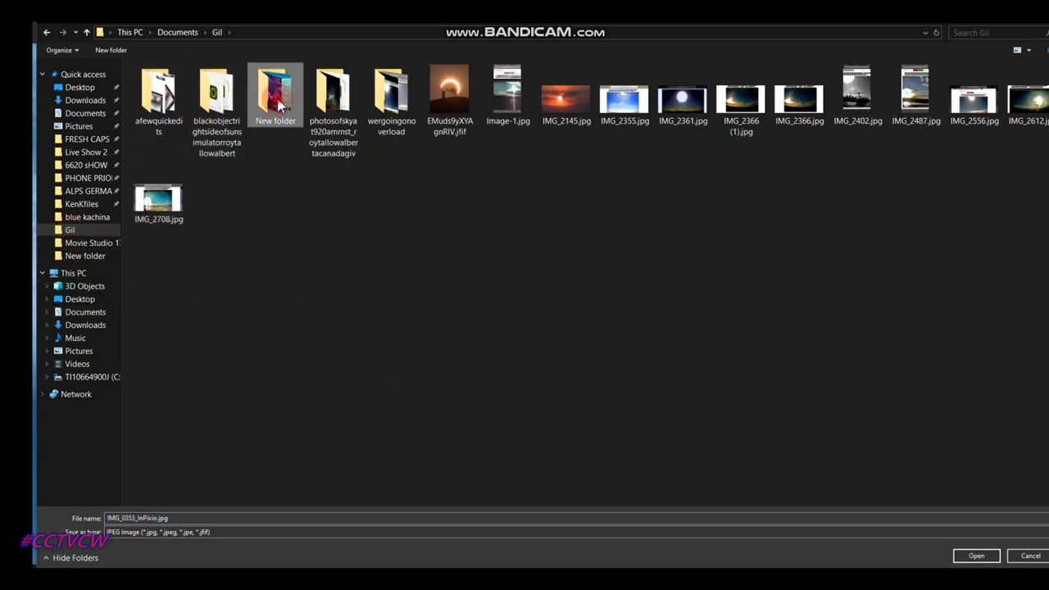
{"action": "left_click", "coordinate": [359, 522]}
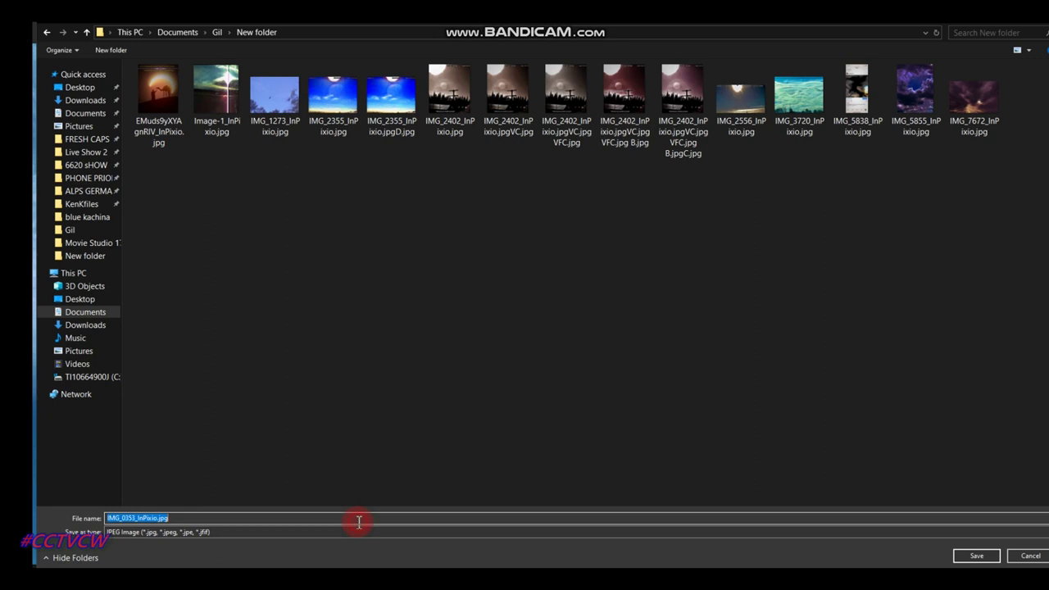
{"action": "left_click", "coordinate": [359, 522]}
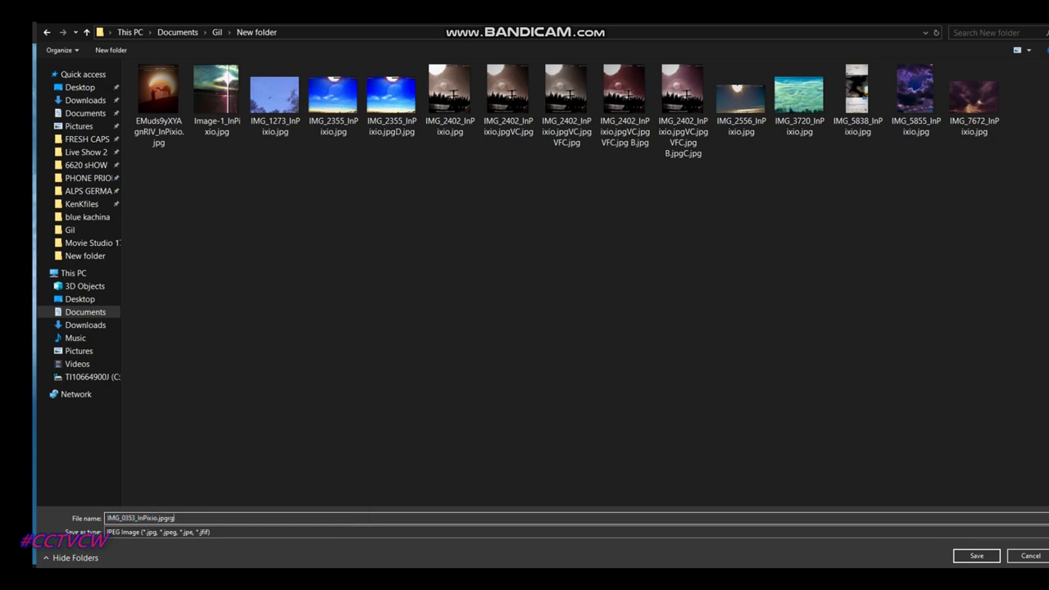
{"action": "left_click", "coordinate": [976, 556]}
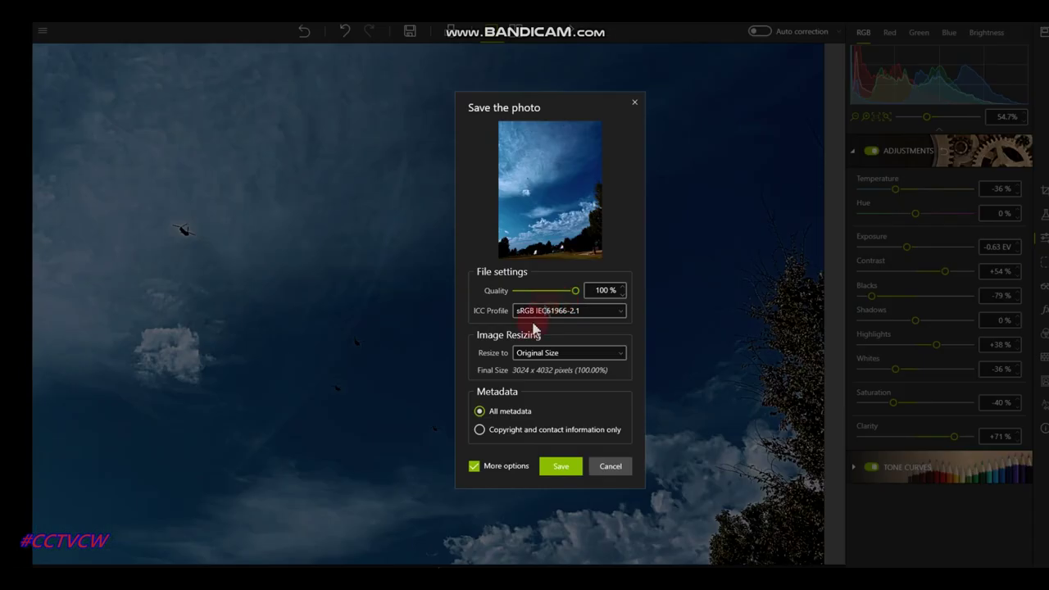
{"action": "left_click", "coordinate": [561, 466]}
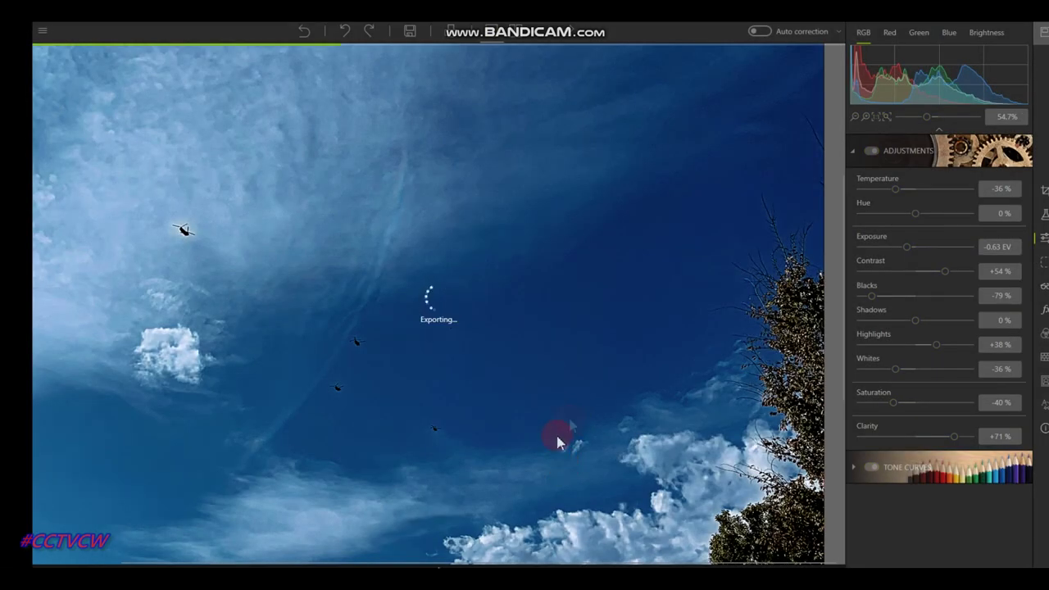
- Open the narrow helicopter photo, third in the blue kachina folder, and inspect its square cloud and helicopters closely
{"action": "left_click", "coordinate": [442, 562]}
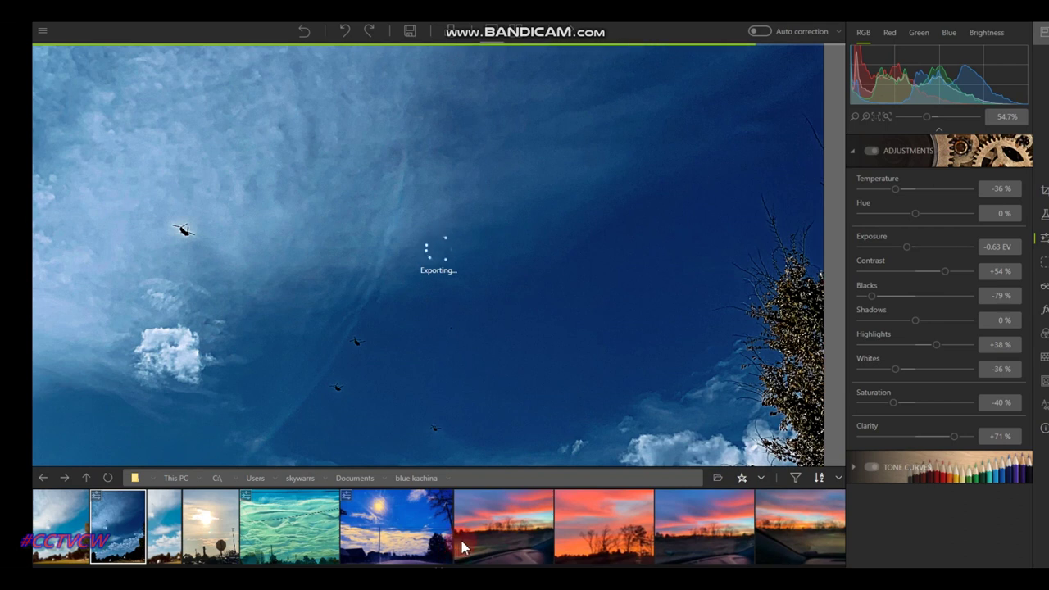
{"action": "left_click", "coordinate": [160, 515]}
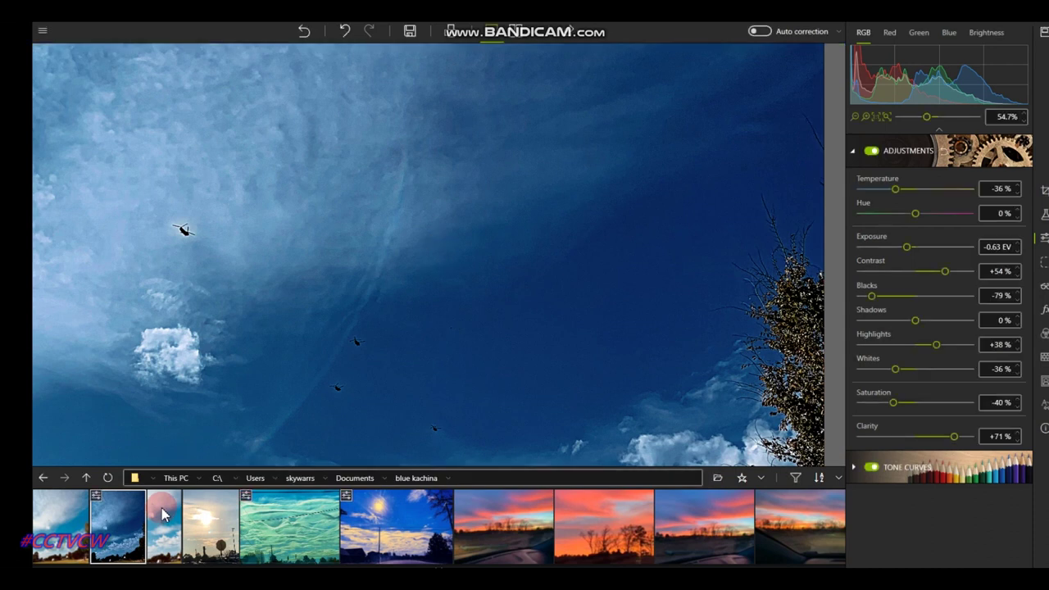
{"action": "left_click", "coordinate": [161, 513]}
{"action": "left_click", "coordinate": [413, 176]}
{"action": "scroll", "coordinate": [412, 173], "scroll_direction": "up", "scroll_amount": 1}
{"action": "scroll", "coordinate": [405, 181], "scroll_direction": "down", "scroll_amount": 1}
{"action": "scroll", "coordinate": [399, 190], "scroll_direction": "up", "scroll_amount": 1}
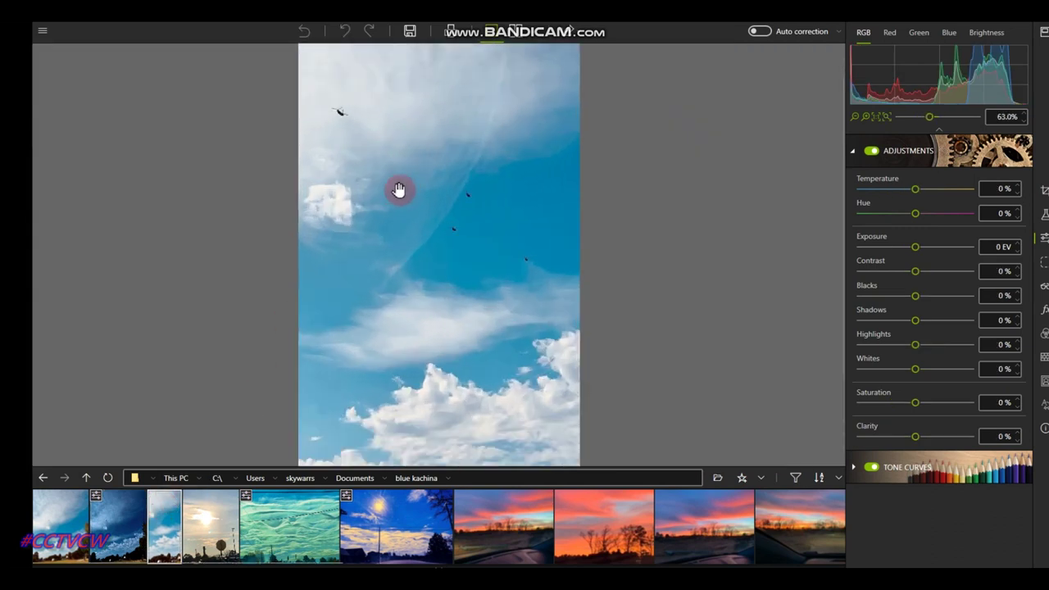
{"action": "scroll", "coordinate": [398, 190], "scroll_direction": "up", "scroll_amount": 2}
{"action": "scroll", "coordinate": [397, 190], "scroll_direction": "up", "scroll_amount": 1}
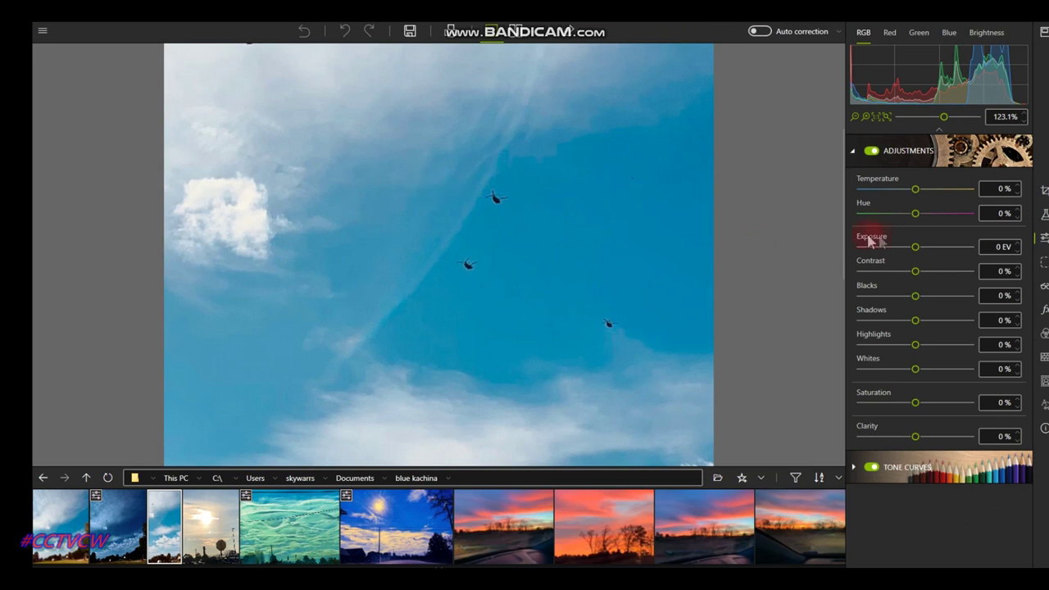
- Apply the Instant, PURPLE HAZE and MULTI DEM presets in turn to the narrow helicopter photo
{"action": "left_click", "coordinate": [1044, 215]}
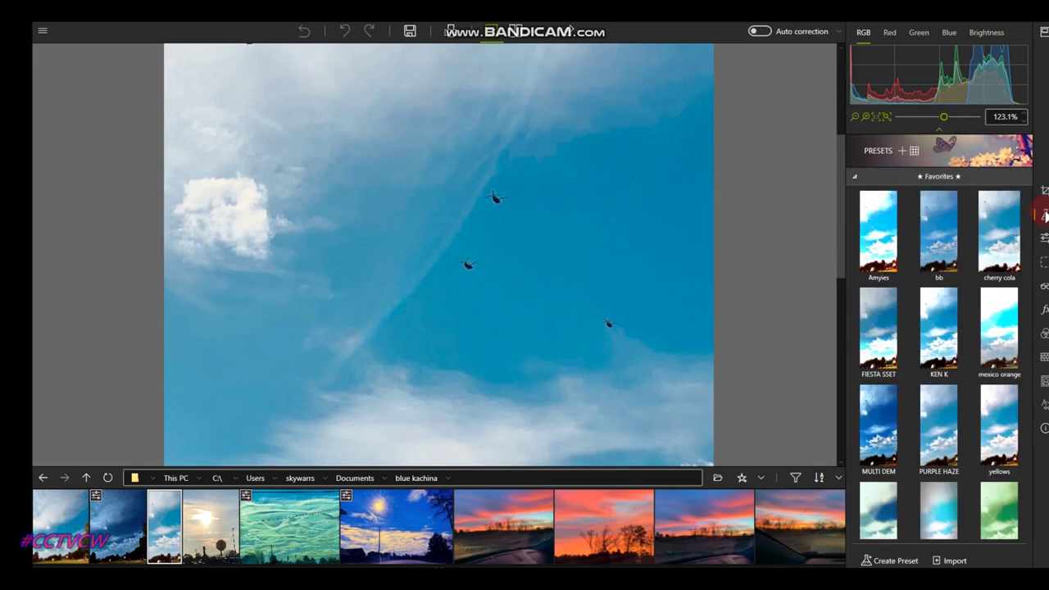
{"action": "left_click", "coordinate": [924, 350]}
{"action": "scroll", "coordinate": [916, 354], "scroll_direction": "down", "scroll_amount": 2}
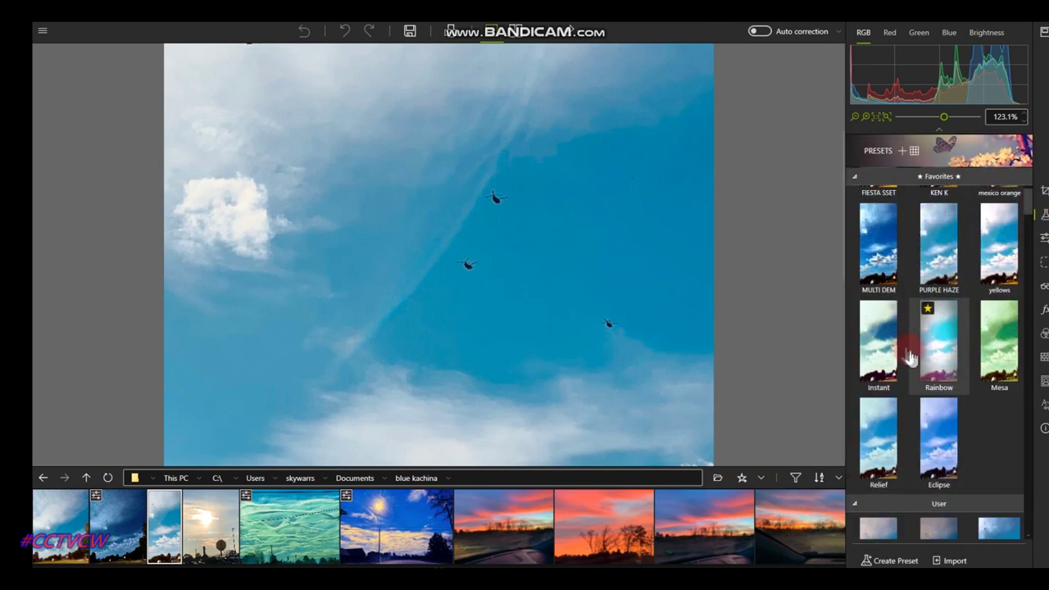
{"action": "left_click", "coordinate": [885, 348]}
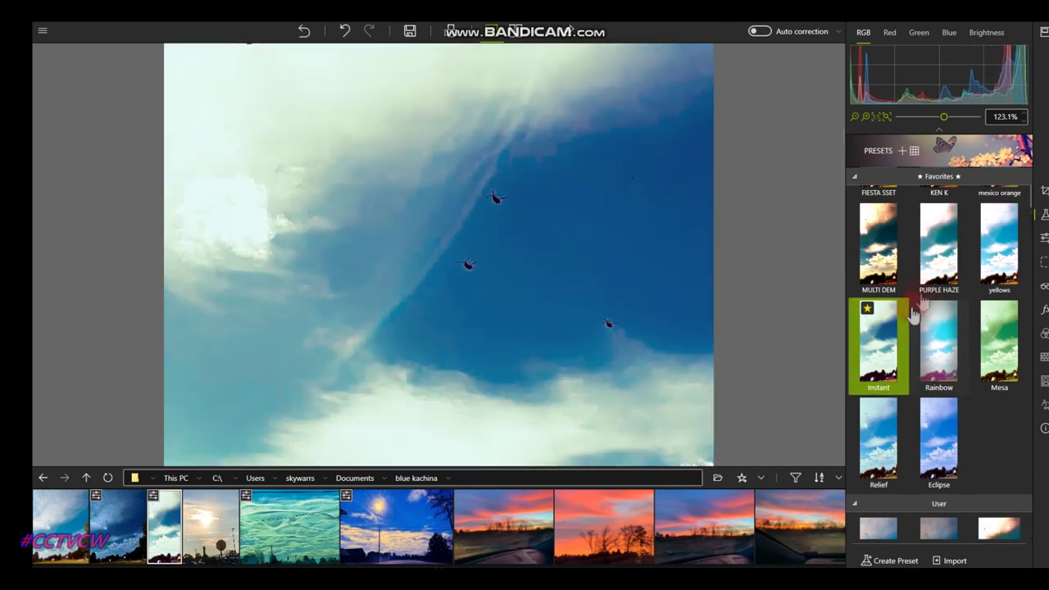
{"action": "left_click", "coordinate": [939, 254]}
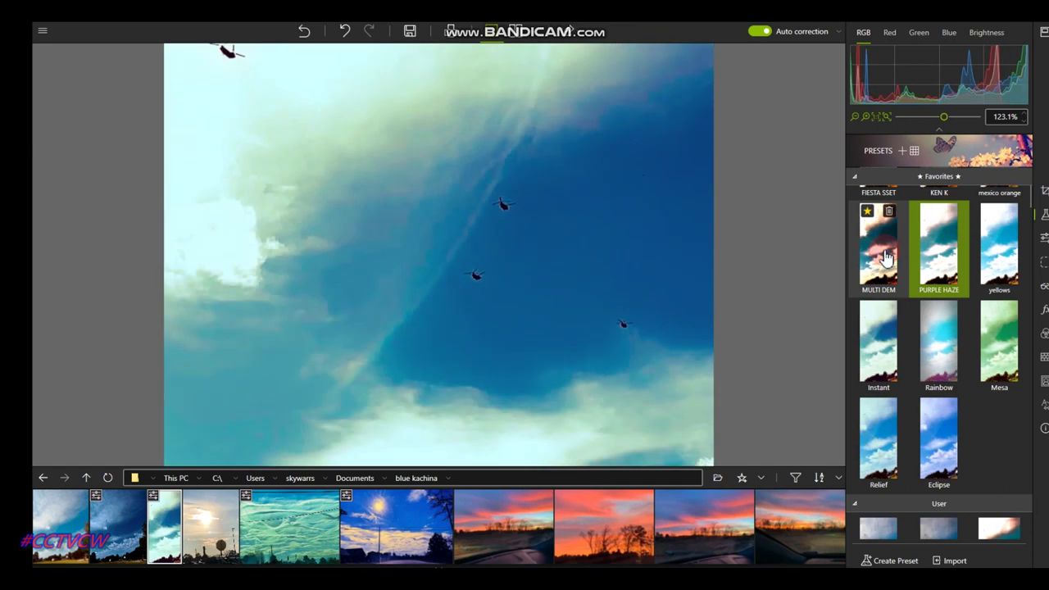
{"action": "left_click", "coordinate": [885, 258]}
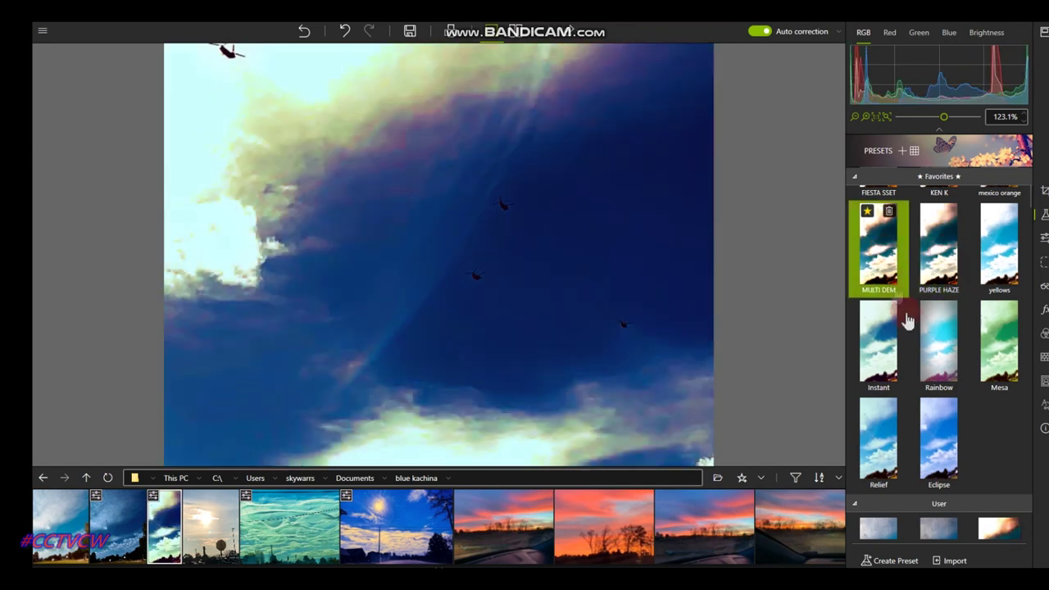
- Apply the amyies2 user preset to the narrow helicopter photo and check the cloud and helicopters closely
{"action": "scroll", "coordinate": [909, 324], "scroll_direction": "down", "scroll_amount": 3}
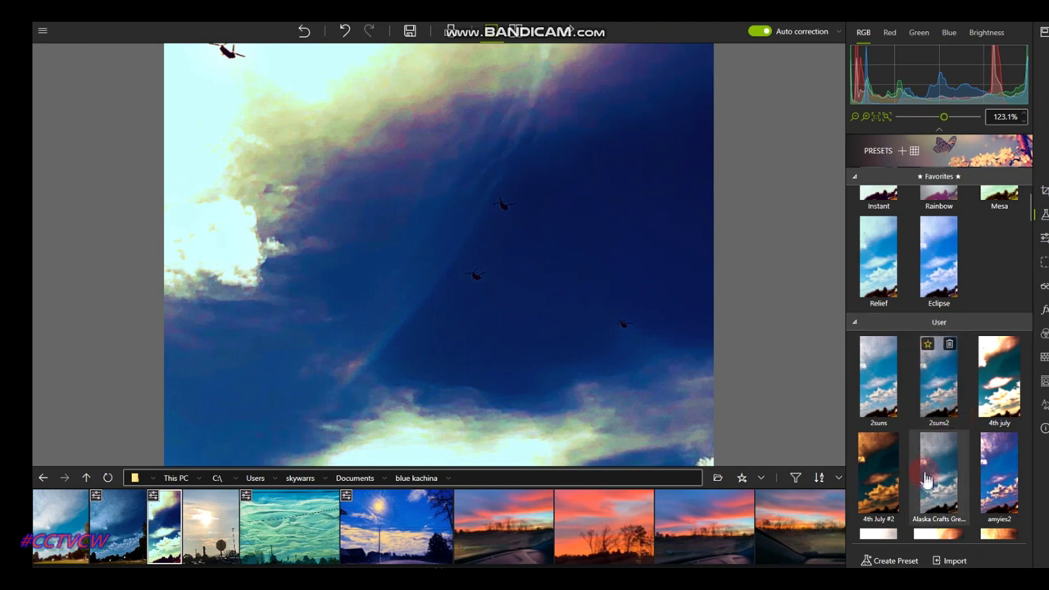
{"action": "left_click", "coordinate": [998, 470]}
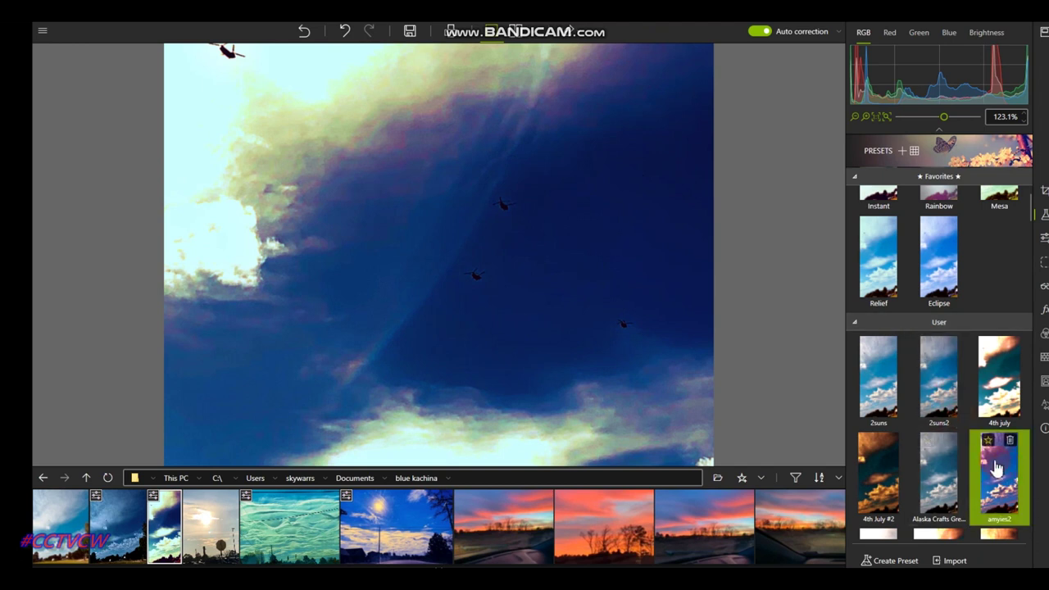
{"action": "scroll", "coordinate": [288, 276], "scroll_direction": "down", "scroll_amount": 3}
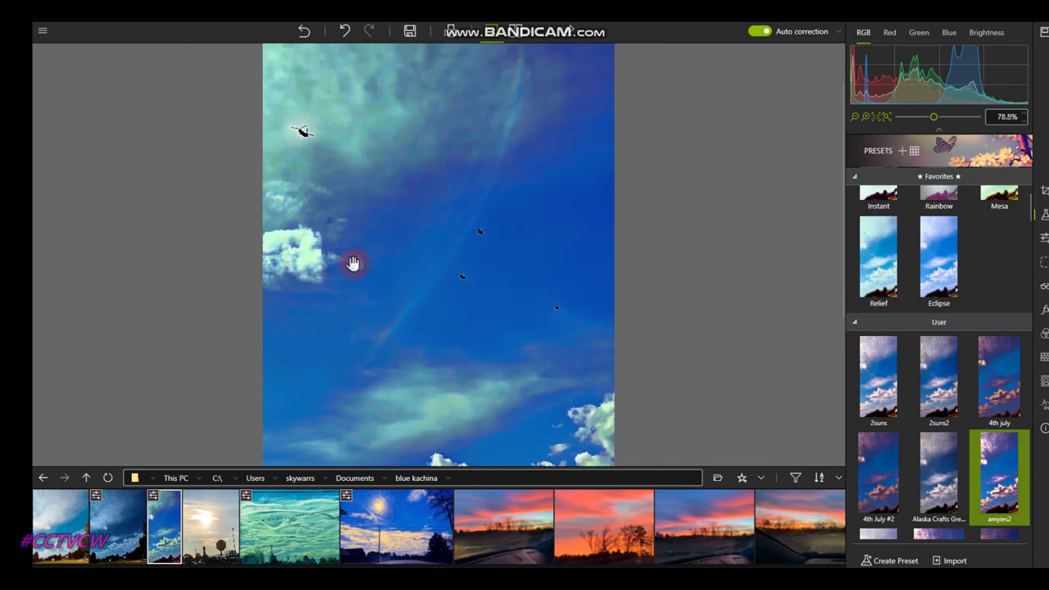
{"action": "scroll", "coordinate": [352, 263], "scroll_direction": "up", "scroll_amount": 3}
{"action": "scroll", "coordinate": [349, 263], "scroll_direction": "up", "scroll_amount": 1}
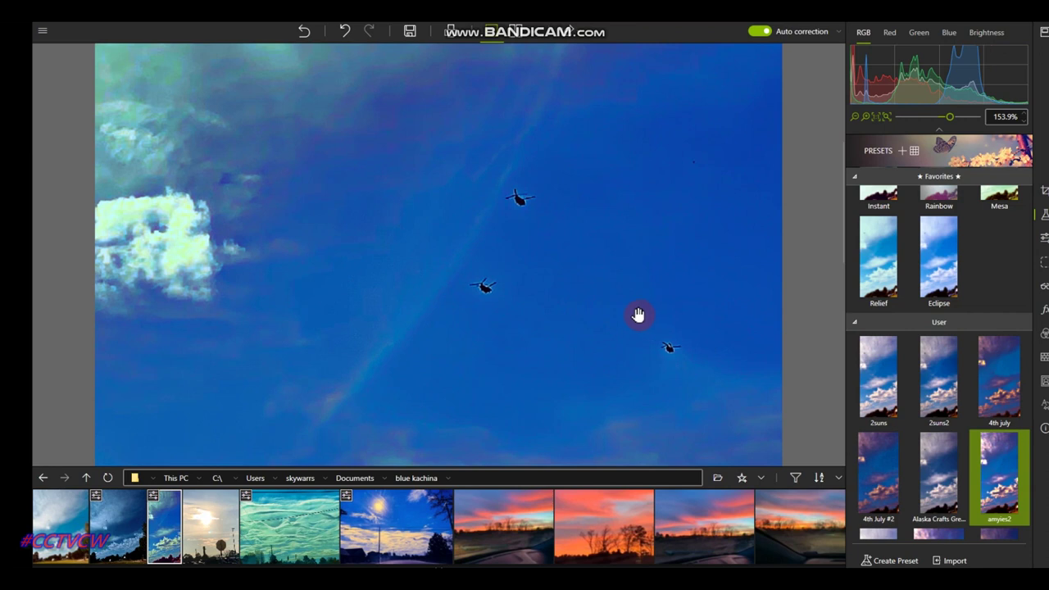
- Apply the SAT SHOW user preset to the narrow helicopter photo and examine the square cloud and helicopters
{"action": "scroll", "coordinate": [937, 414], "scroll_direction": "down", "scroll_amount": 5}
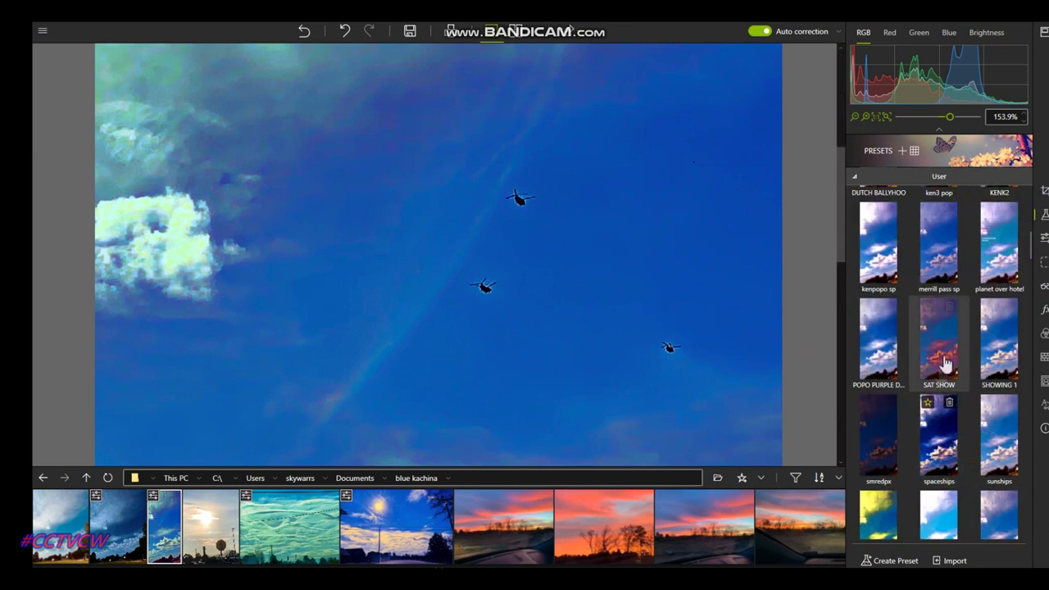
{"action": "left_click", "coordinate": [943, 354]}
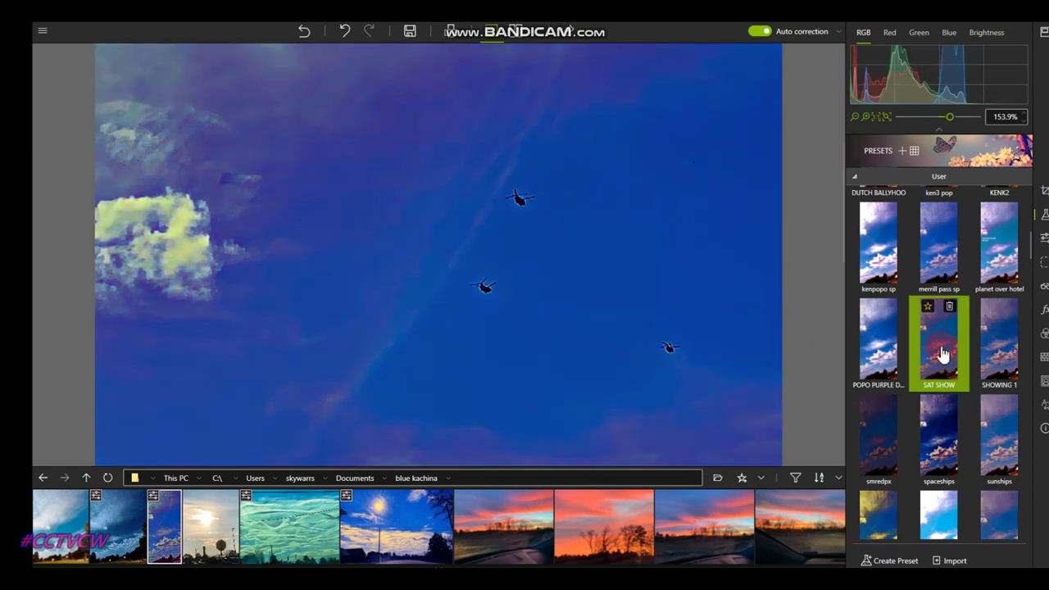
{"action": "scroll", "coordinate": [270, 237], "scroll_direction": "down", "scroll_amount": 4}
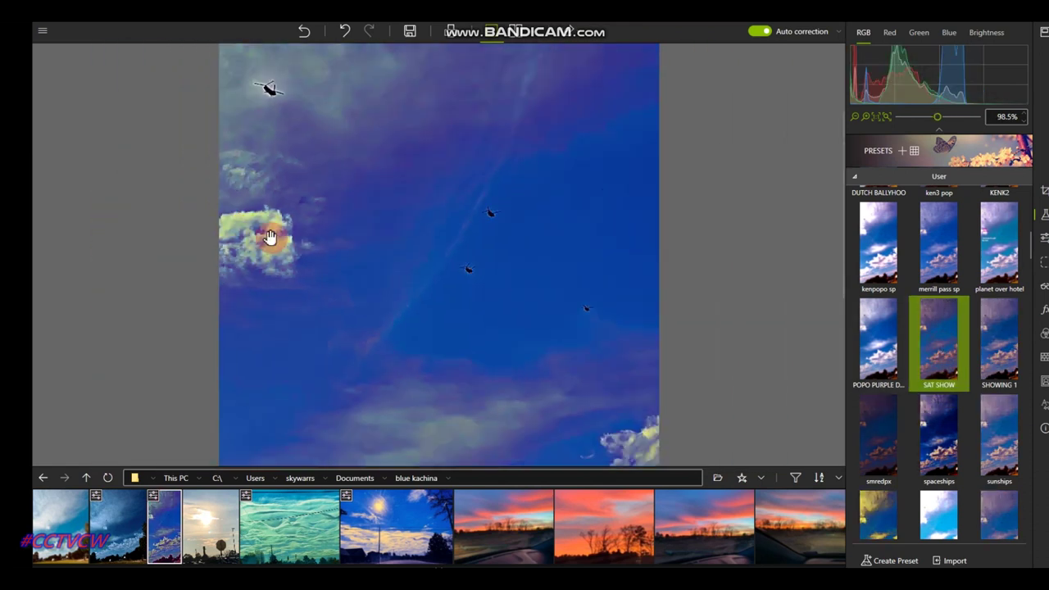
{"action": "scroll", "coordinate": [280, 240], "scroll_direction": "up", "scroll_amount": 2}
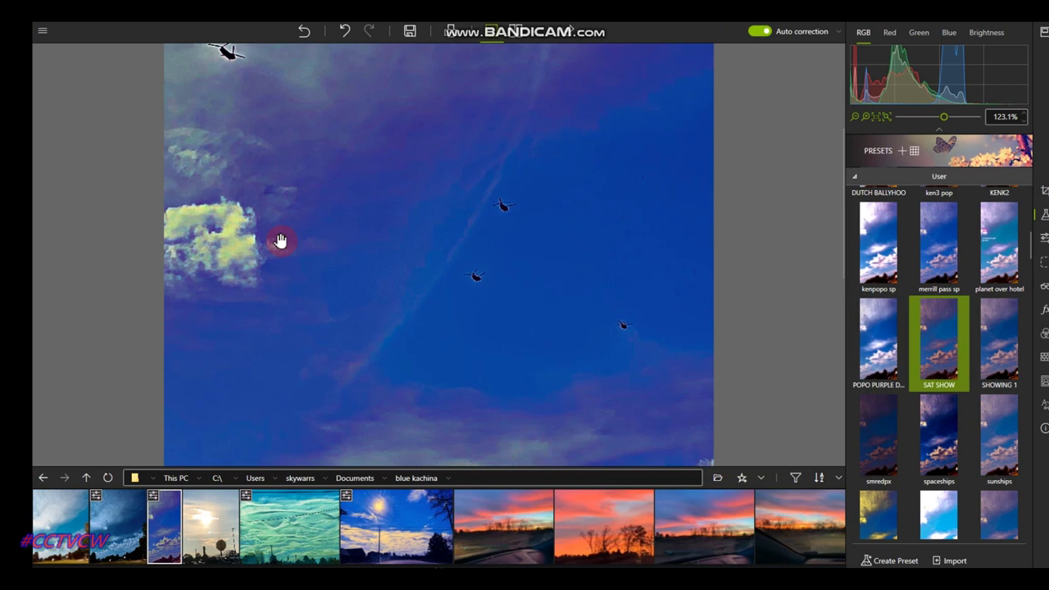
{"action": "scroll", "coordinate": [280, 240], "scroll_direction": "up", "scroll_amount": 2}
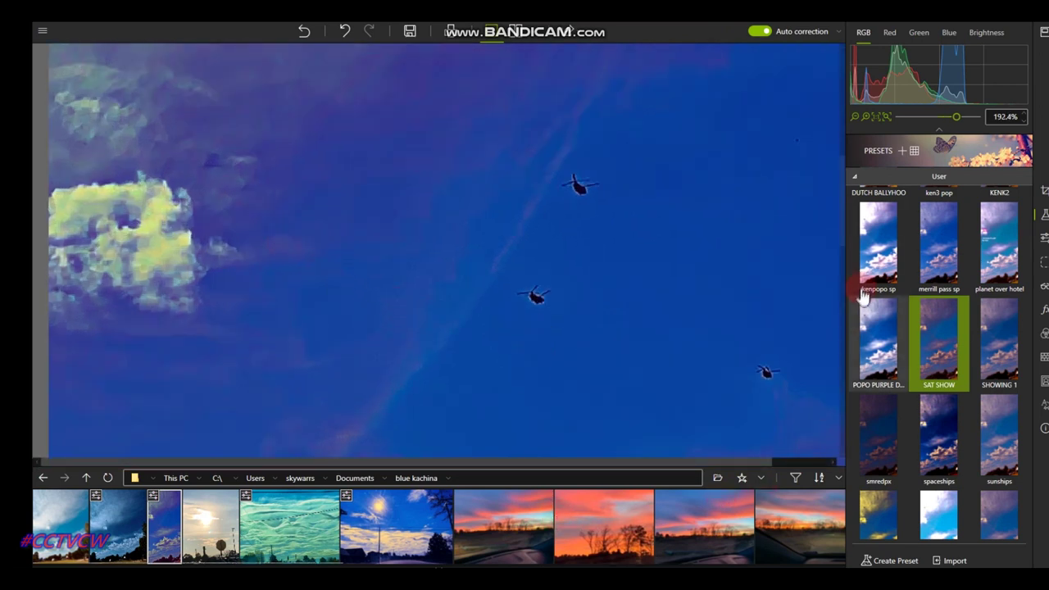
- Save the narrow helicopter photo as IMG_1034_InPixio.jpg in Documents\Gil\New folder, keeping the default export settings
{"action": "left_click", "coordinate": [410, 33]}
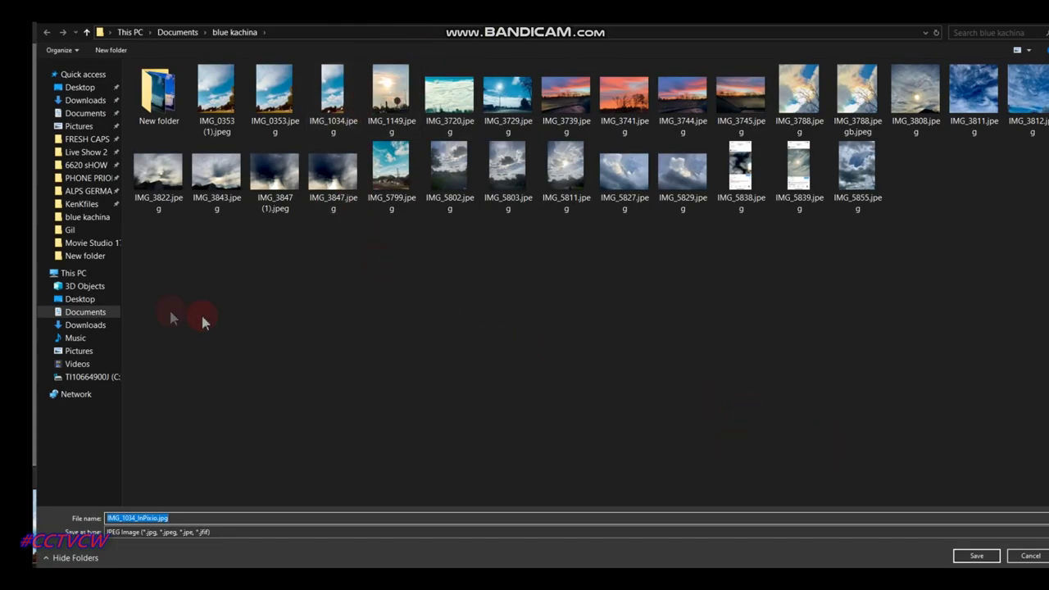
{"action": "left_click", "coordinate": [70, 230]}
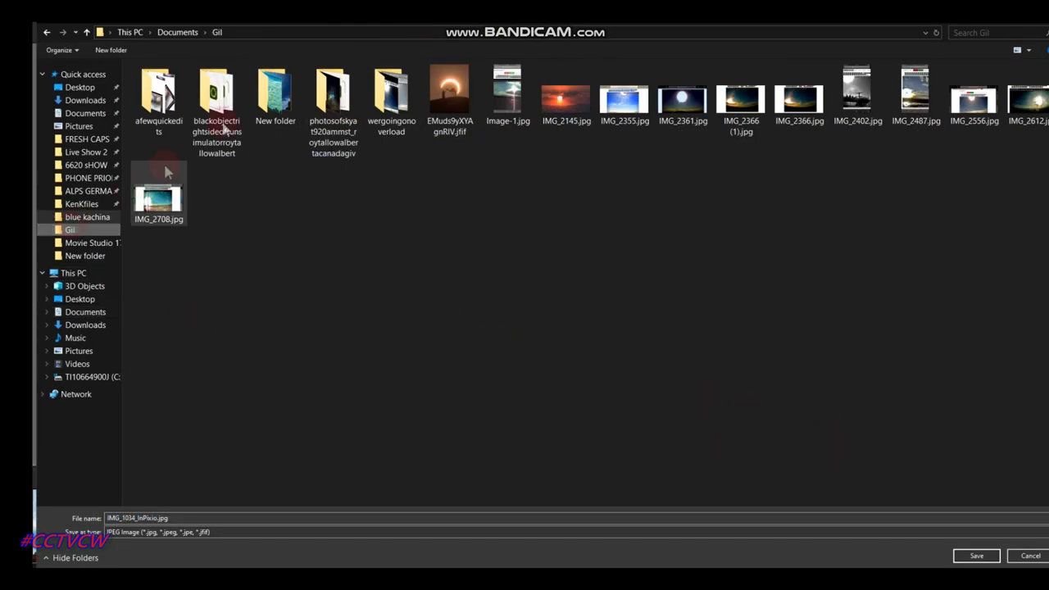
{"action": "double_click", "coordinate": [264, 97]}
{"action": "left_click", "coordinate": [975, 556]}
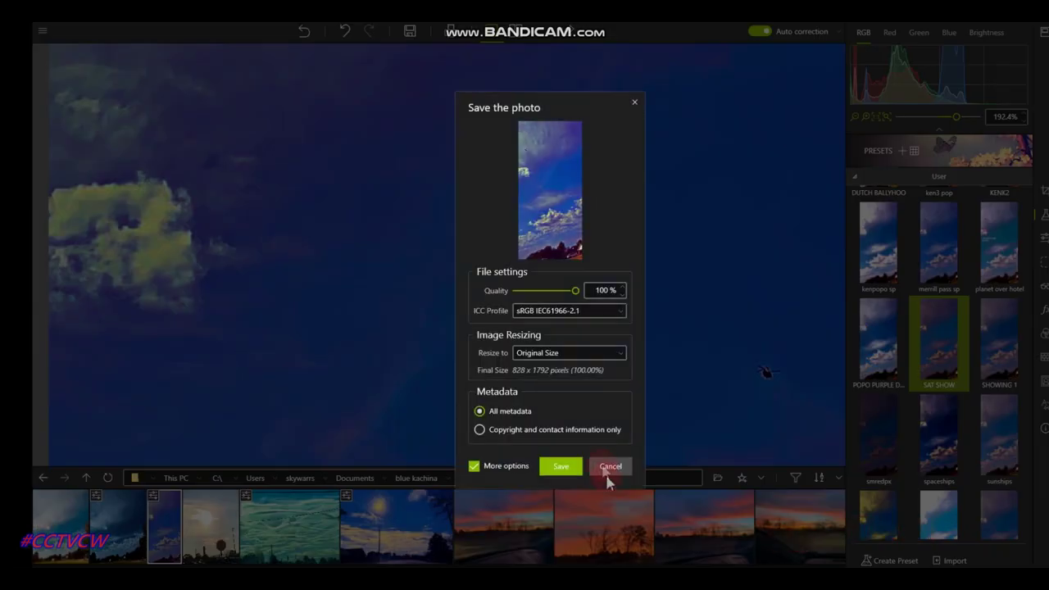
{"action": "left_click", "coordinate": [561, 471]}
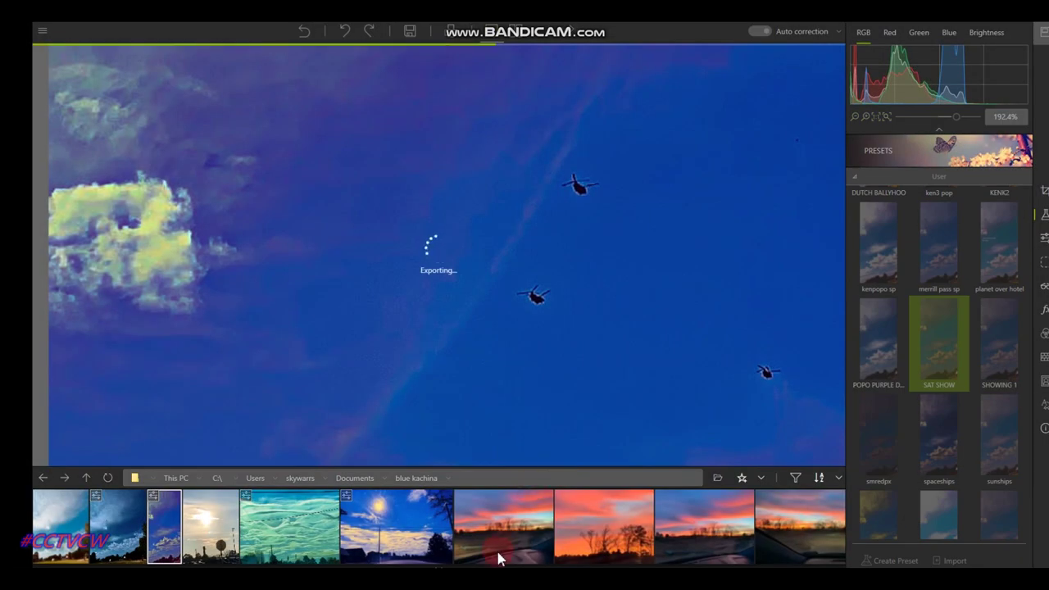